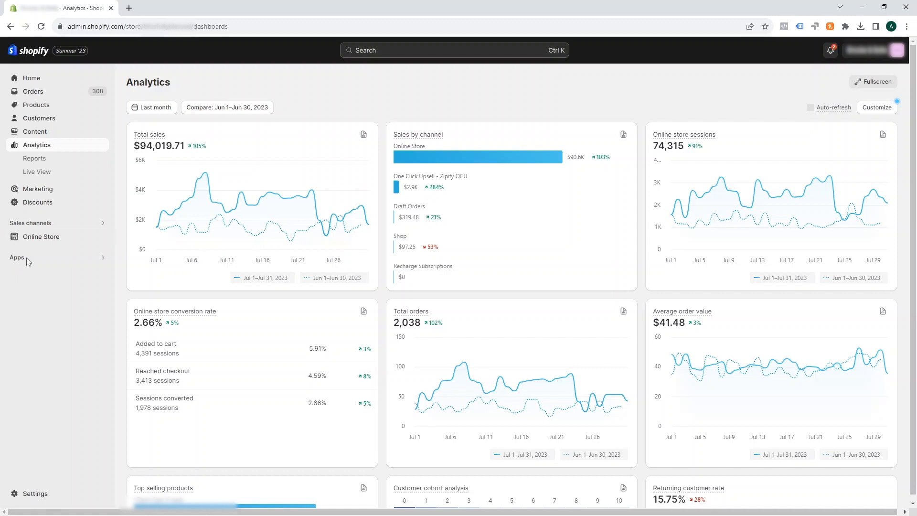
# Open the app development settings for the store's apps and sales channels
pyautogui.scroll(-5, 382, 325)
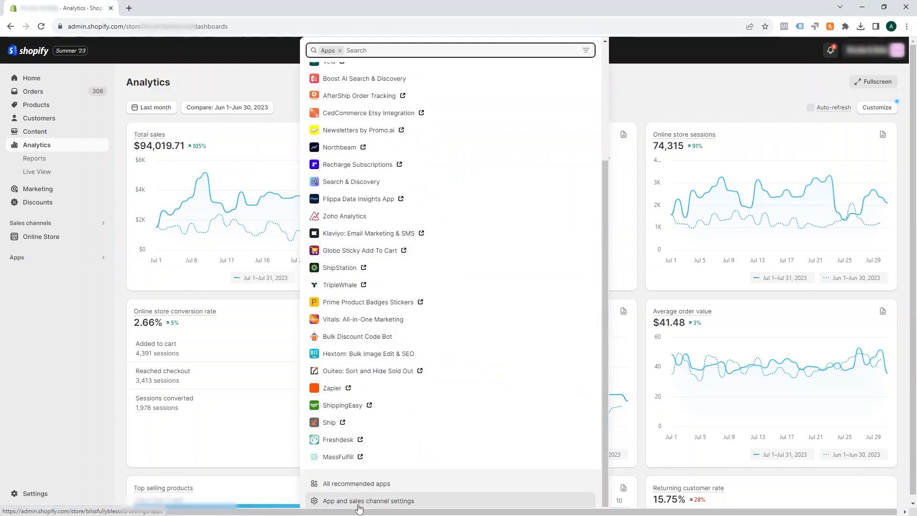
pyautogui.click(363, 501)
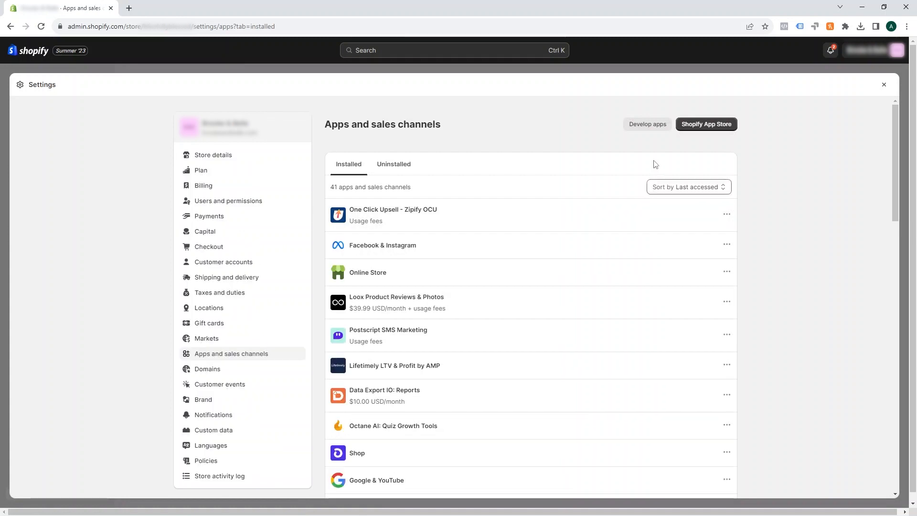
pyautogui.click(637, 126)
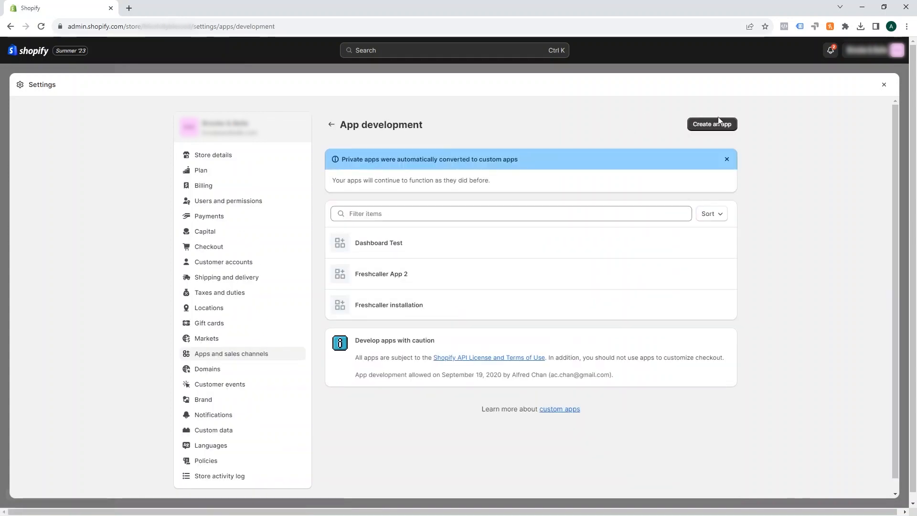
# Create a new custom app named Test
pyautogui.click(710, 126)
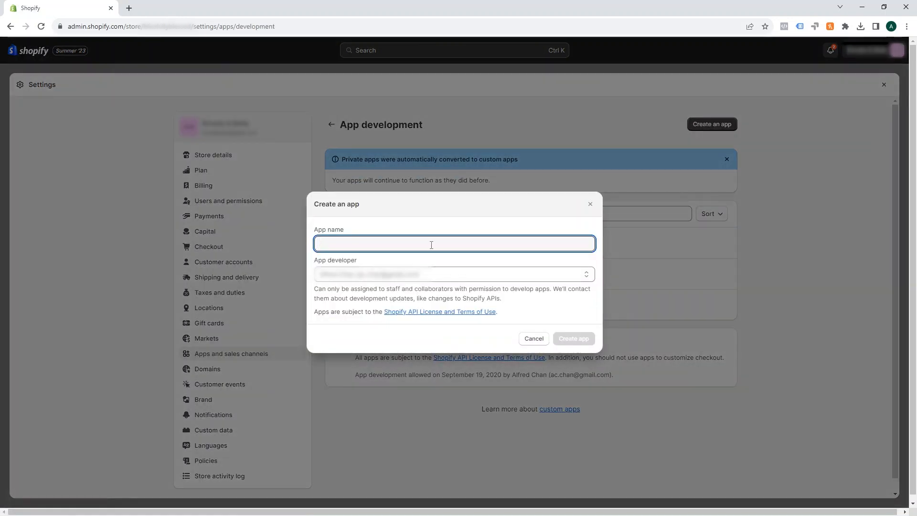
pyautogui.write('Test')
pyautogui.click(582, 339)
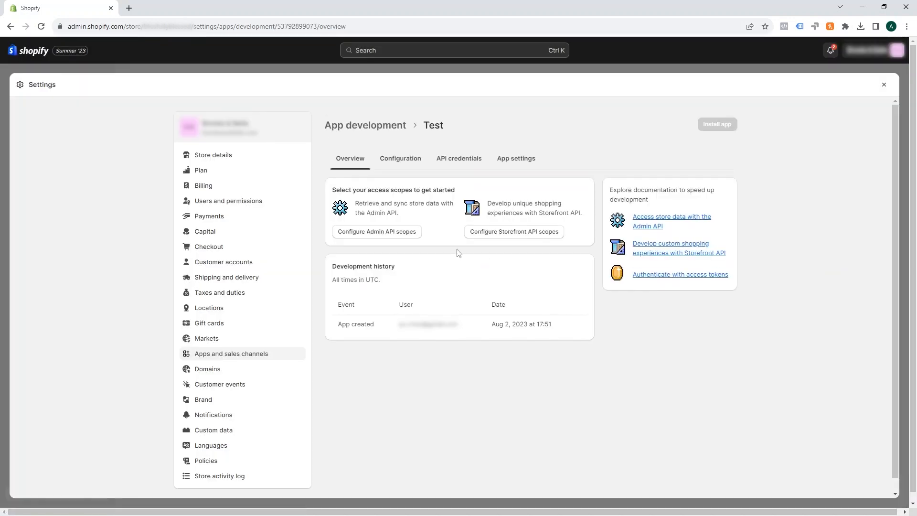
# Open the app's Admin API integration configuration and enable the read_analytics access scope
pyautogui.click(403, 160)
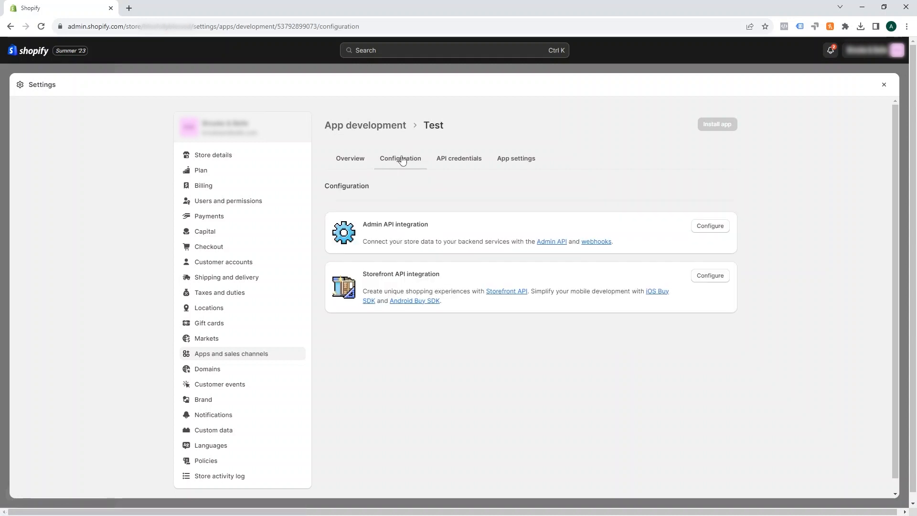
pyautogui.click(709, 226)
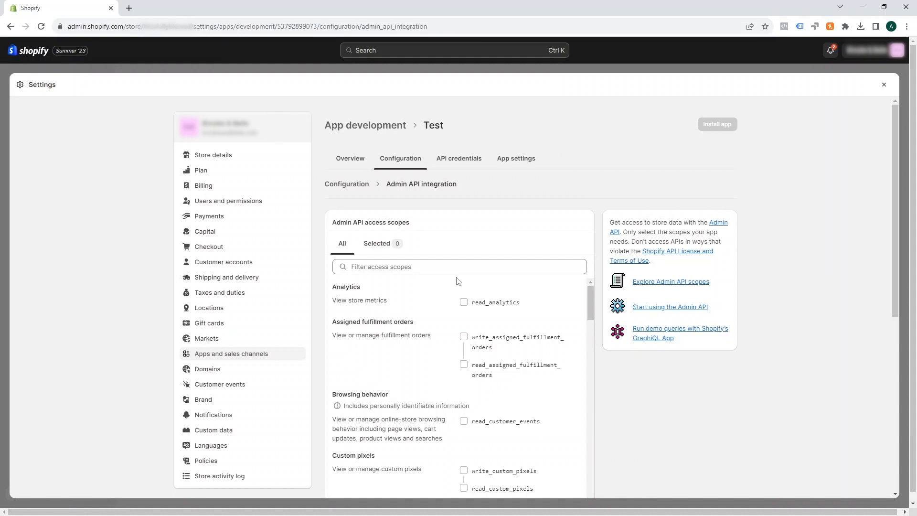
pyautogui.click(465, 303)
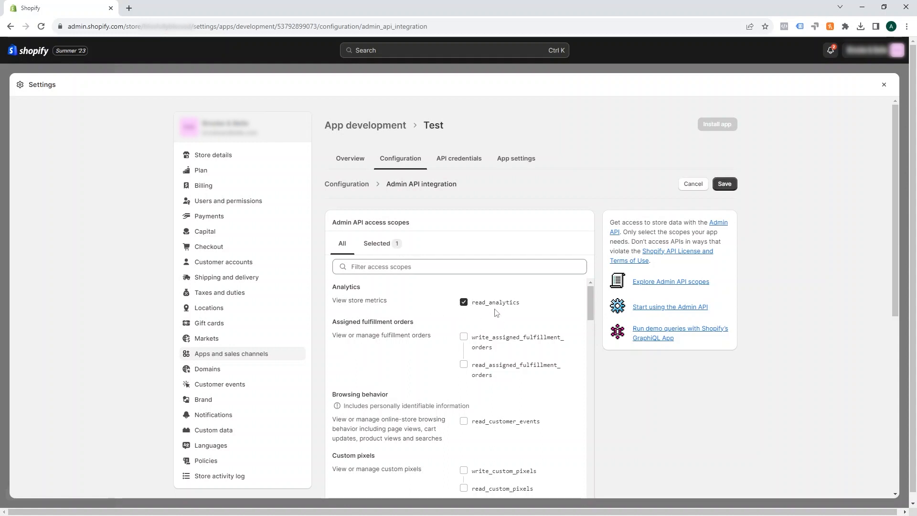
# Enable one more access scope and the read_orders scope in the Admin API scope list
pyautogui.scroll(-6, 496, 315)
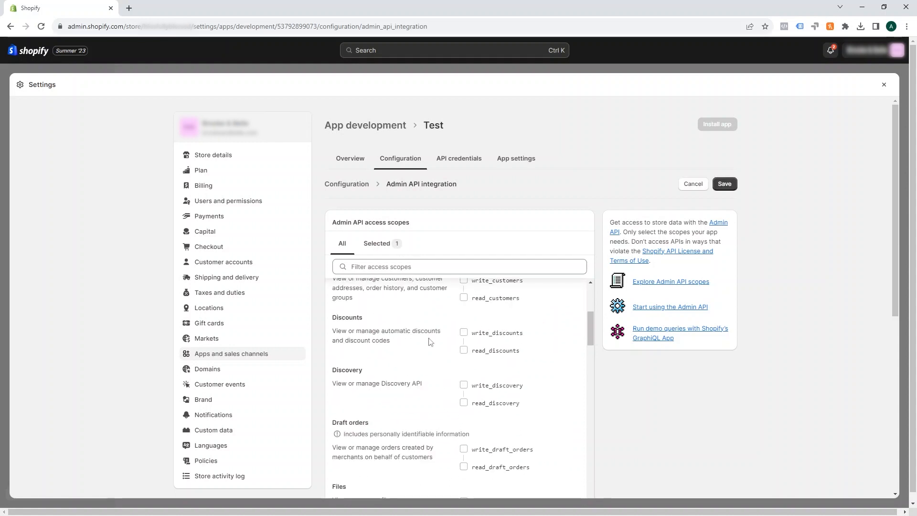
pyautogui.scroll(3, 435, 350)
pyautogui.click(463, 425)
pyautogui.scroll(-15, 519, 392)
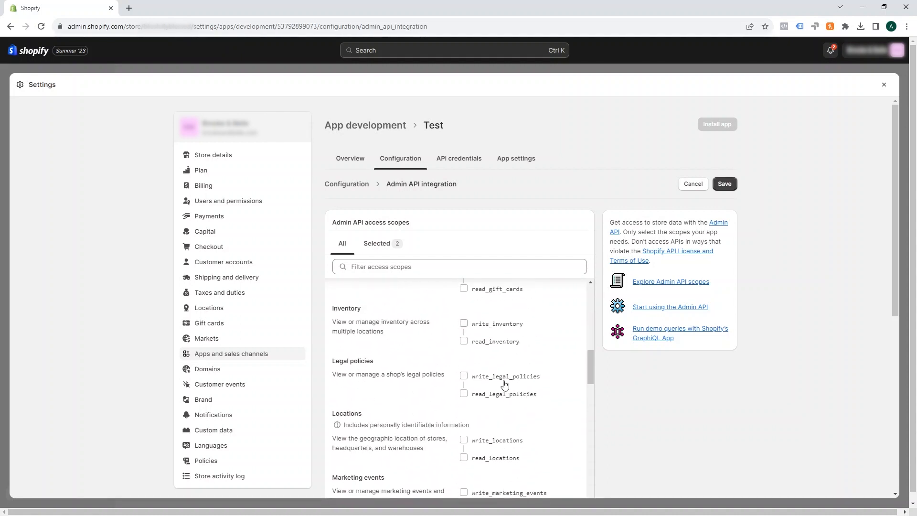
pyautogui.scroll(-8, 499, 391)
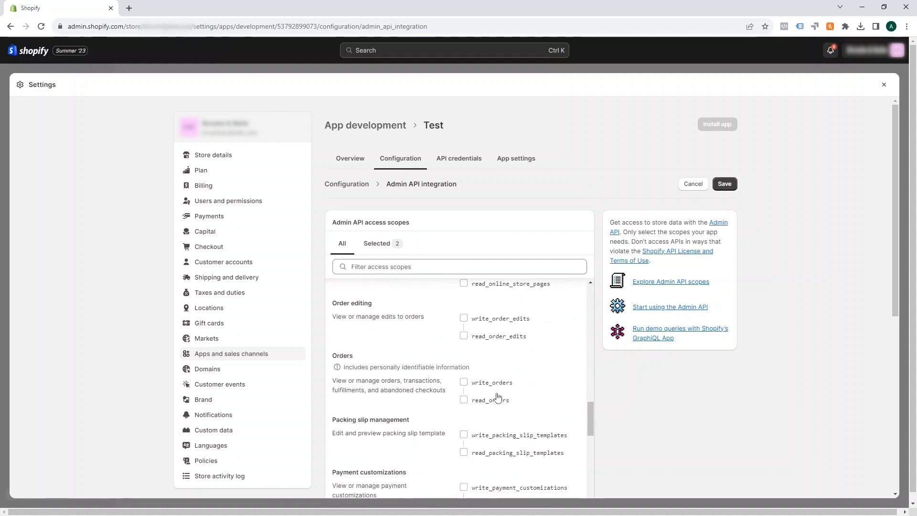
pyautogui.click(490, 405)
# Enable the read_reports scope and save the Admin API integration configuration
pyautogui.scroll(-5, 530, 389)
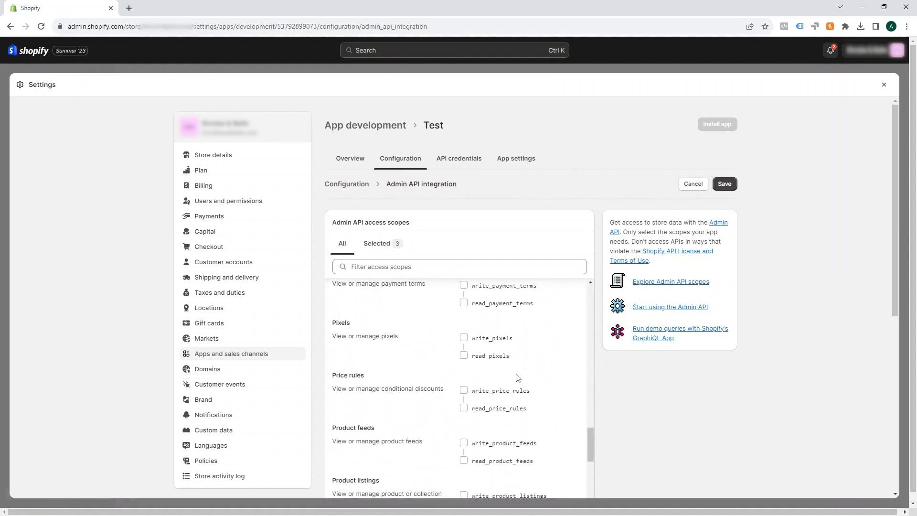
pyautogui.scroll(-9, 472, 369)
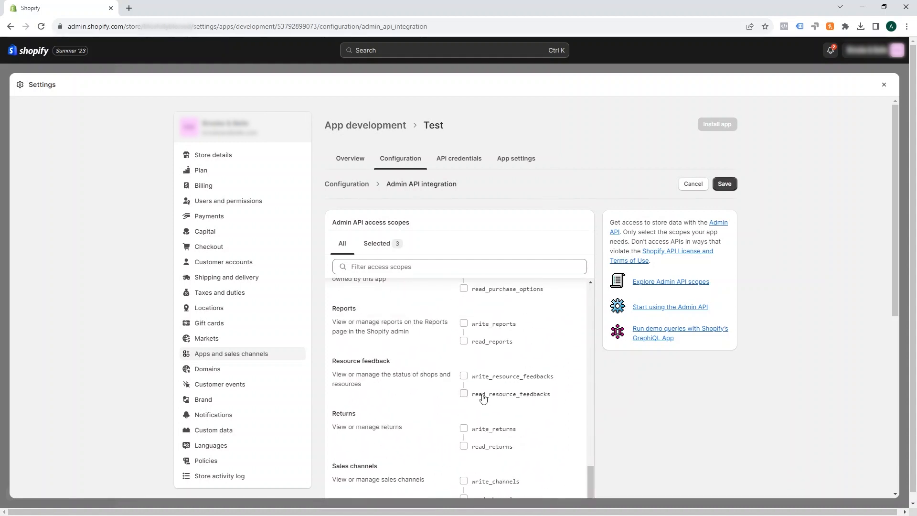
pyautogui.click(491, 342)
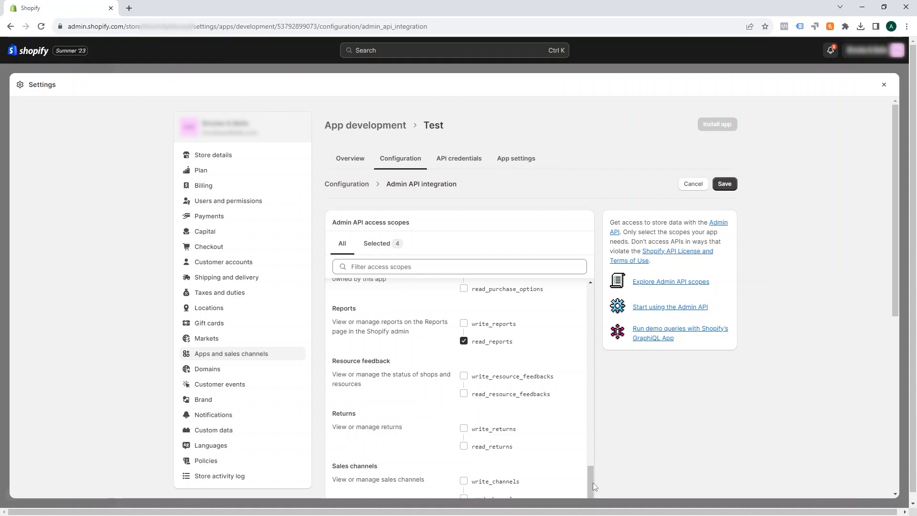
pyautogui.moveTo(591, 482); pyautogui.dragTo(601, 284)
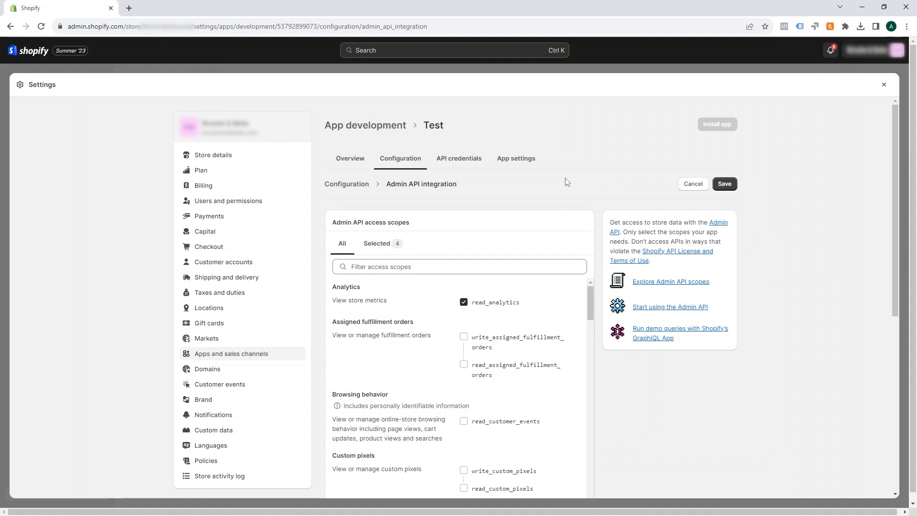
pyautogui.click(722, 185)
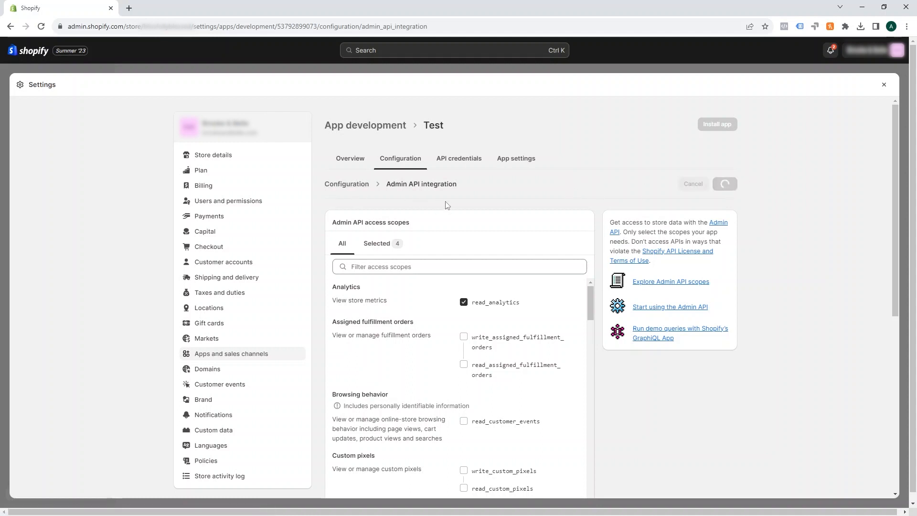
# Install the Test app from its API credentials page
pyautogui.click(462, 166)
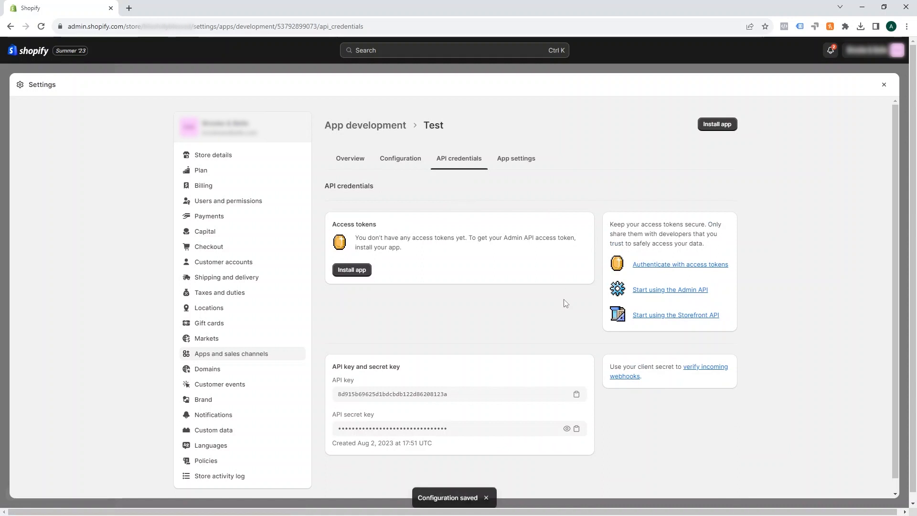
pyautogui.click(355, 273)
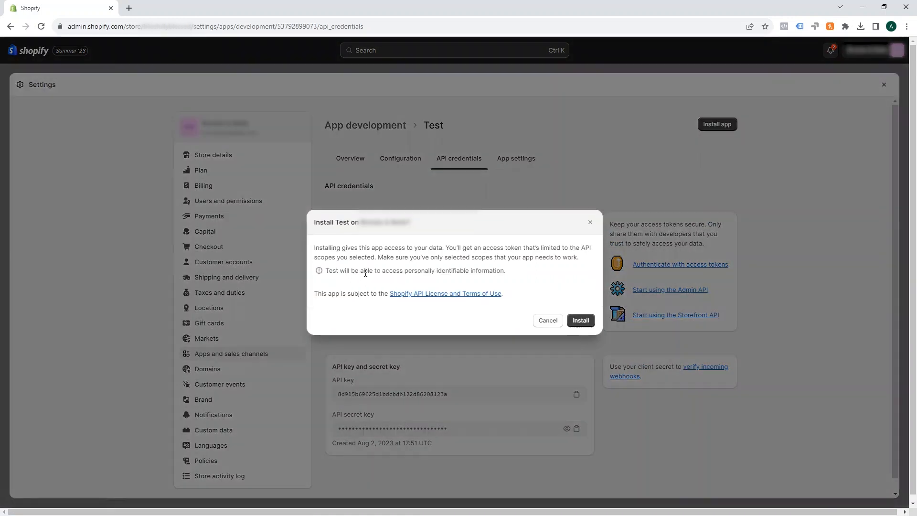
pyautogui.click(587, 322)
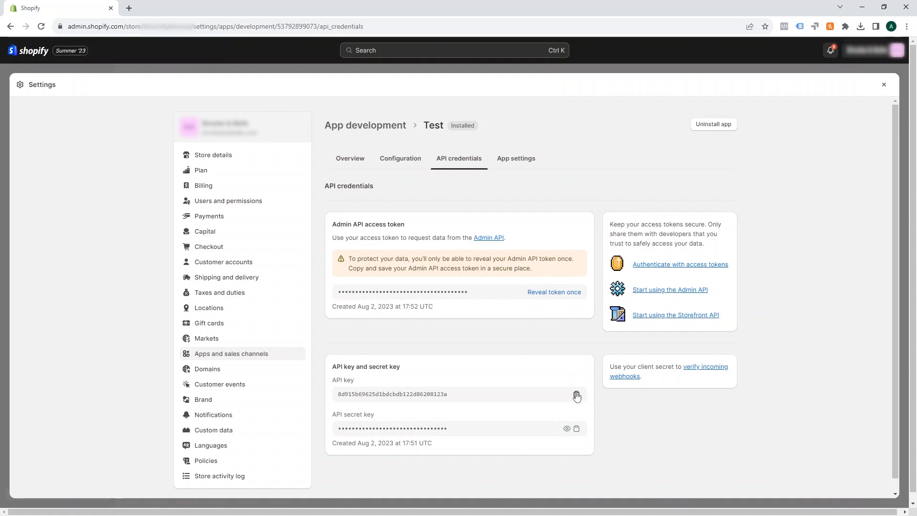
# Reveal the Admin API access token and select it
pyautogui.click(546, 293)
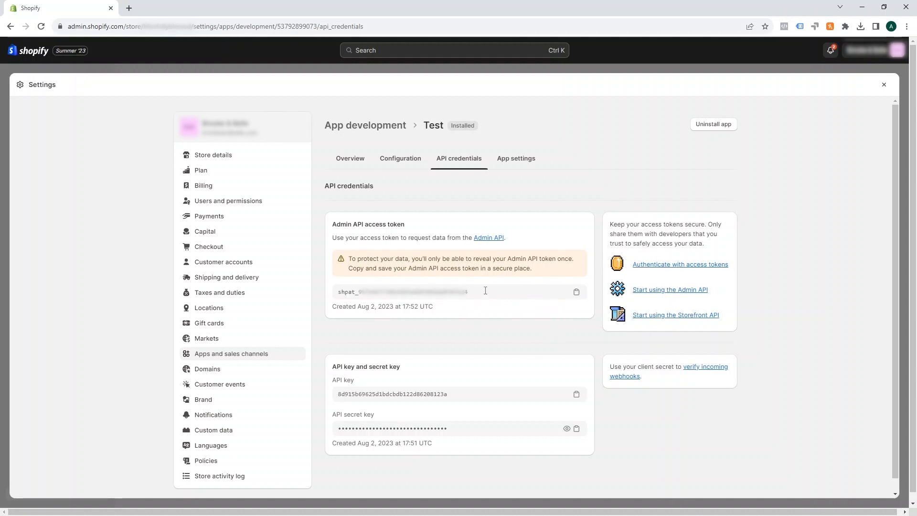
pyautogui.moveTo(485, 290); pyautogui.dragTo(334, 290)
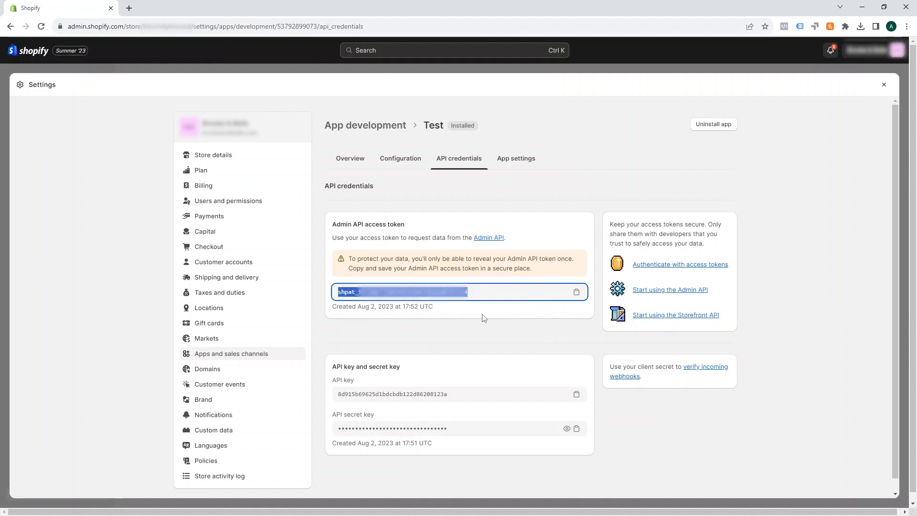
pyautogui.click(492, 333)
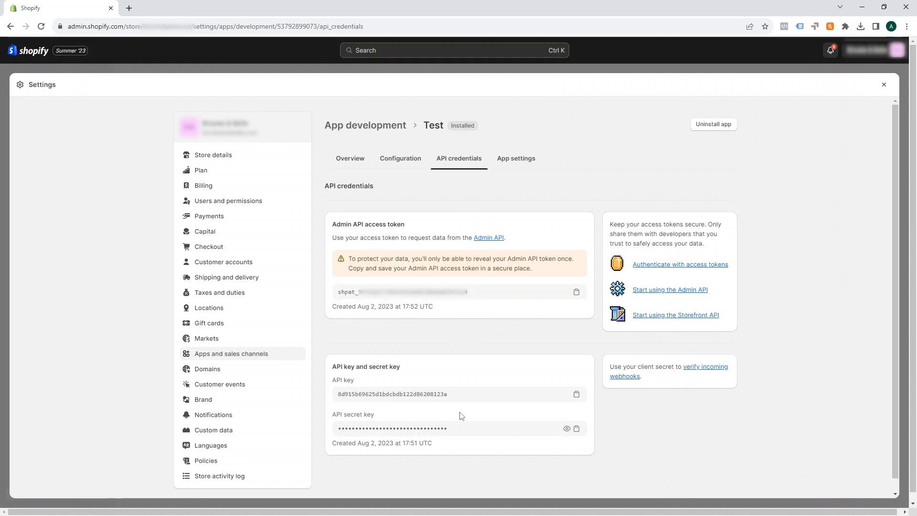
# Copy the API key, and reveal and copy the API secret key
pyautogui.click(576, 395)
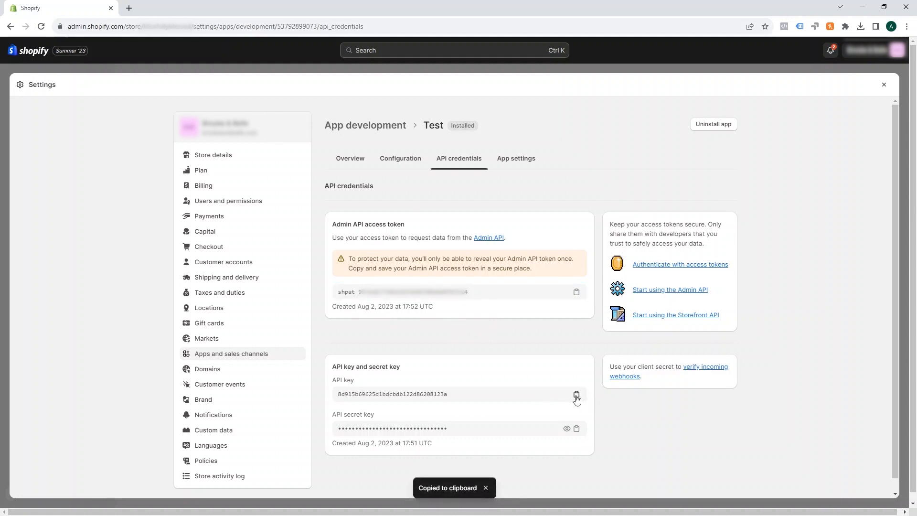
pyautogui.click(567, 429)
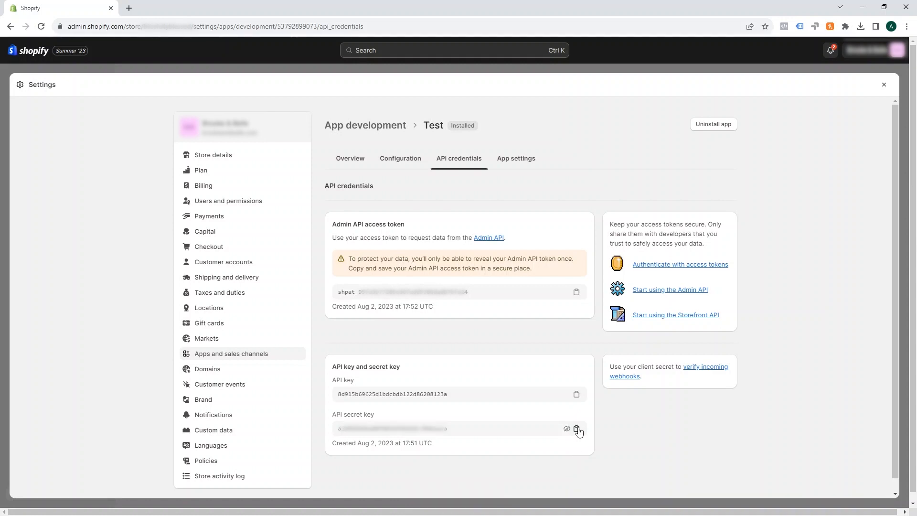
pyautogui.click(576, 429)
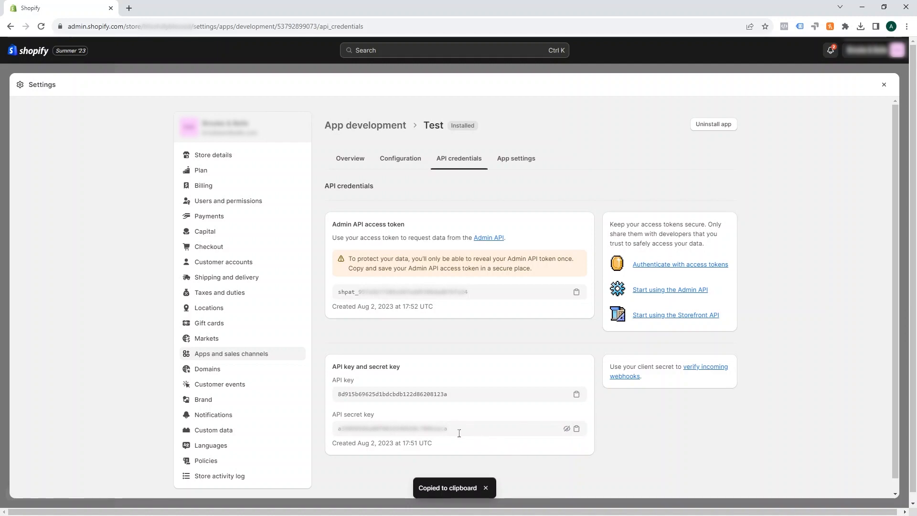
# Switch to the Bubble editor and browse the plugin installer without installing anything
pyautogui.hotkey('alt', 'Tab')
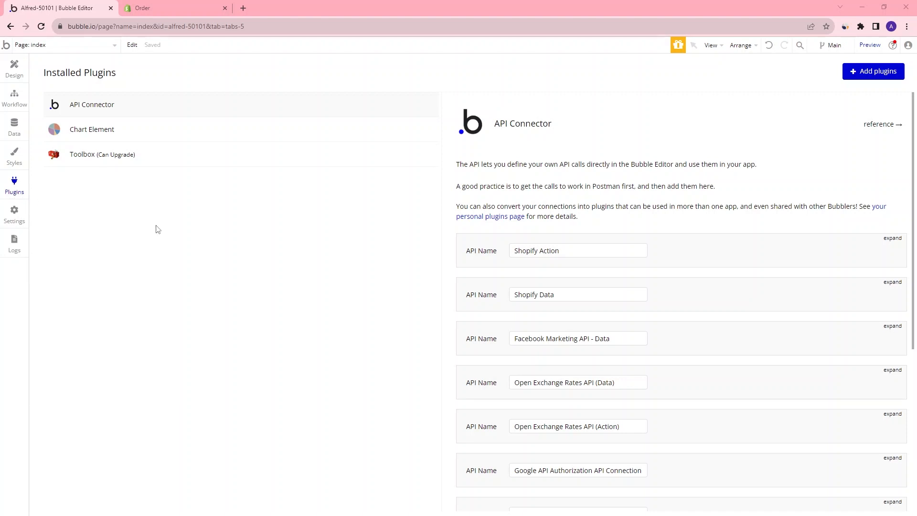
pyautogui.click(873, 76)
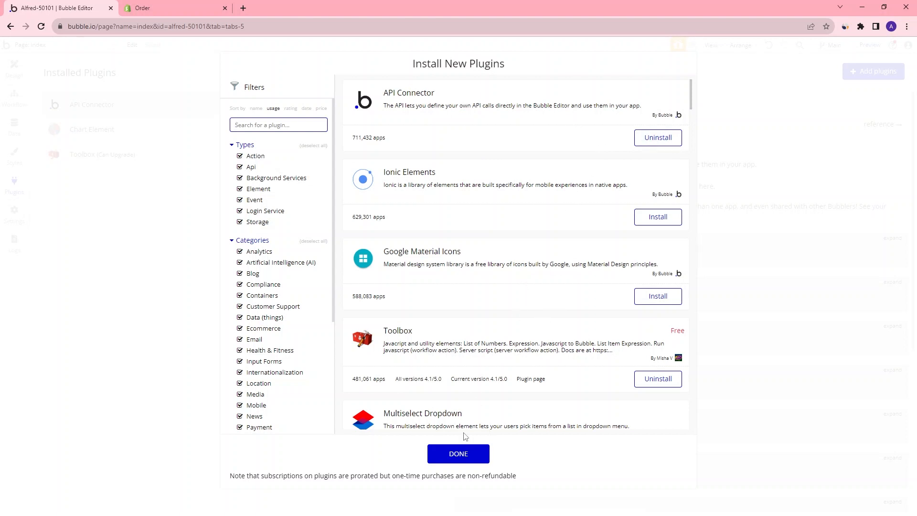
pyautogui.click(465, 453)
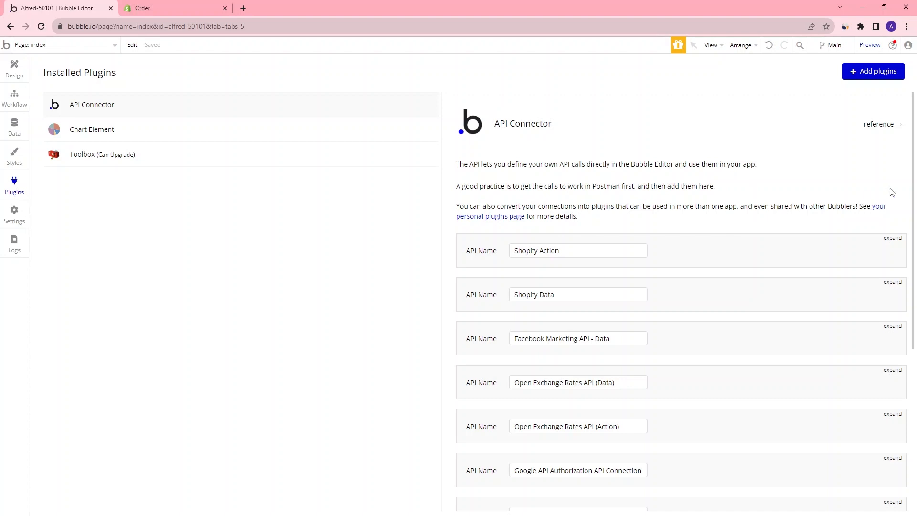
# Add another API in the API Connector plugin and name it New Shopify API
pyautogui.moveTo(914, 180); pyautogui.dragTo(912, 194)
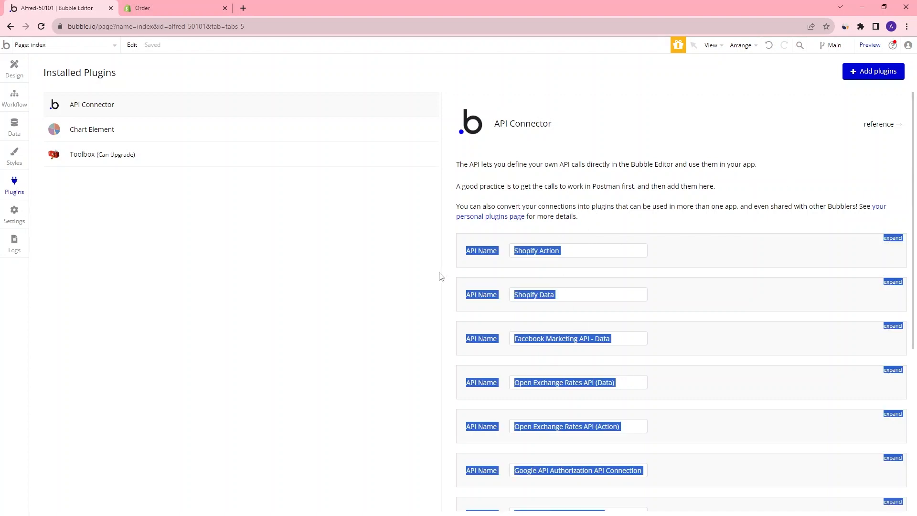
pyautogui.scroll(-5, 878, 213)
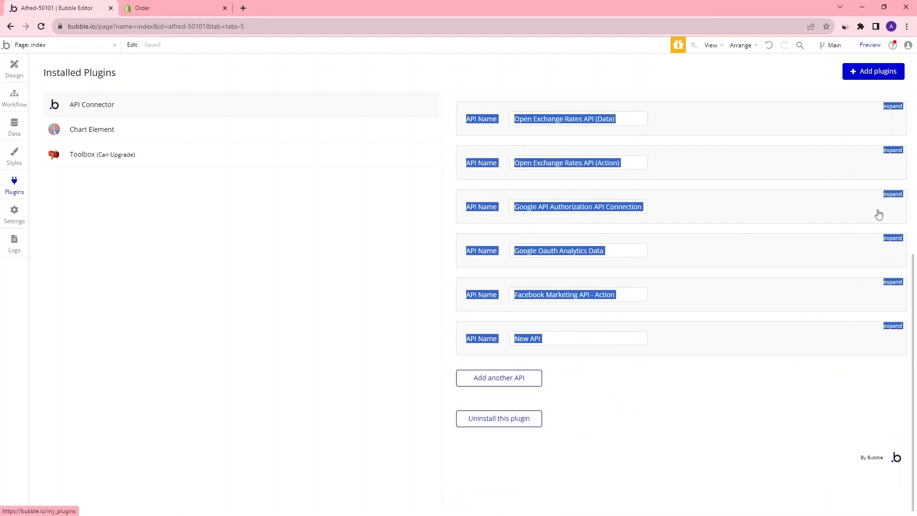
pyautogui.click(616, 337)
pyautogui.click(498, 381)
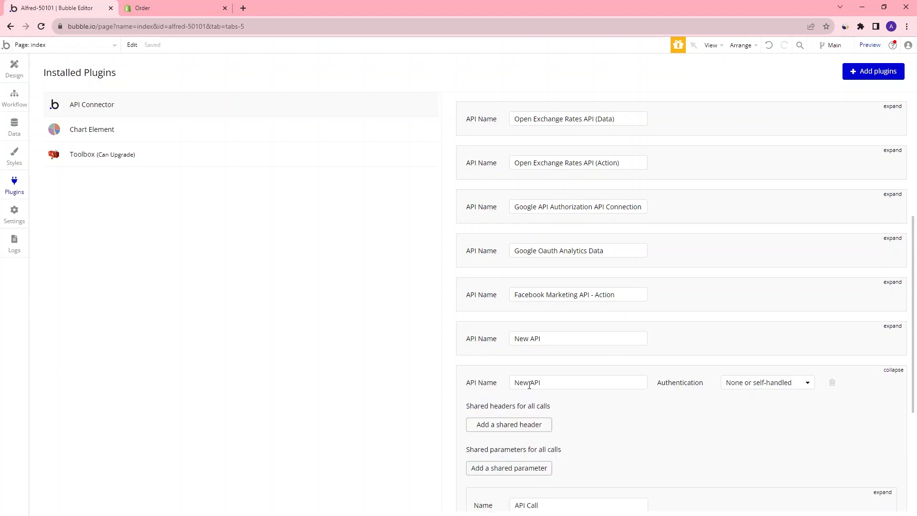
pyautogui.click(530, 384)
pyautogui.write('Shopify')
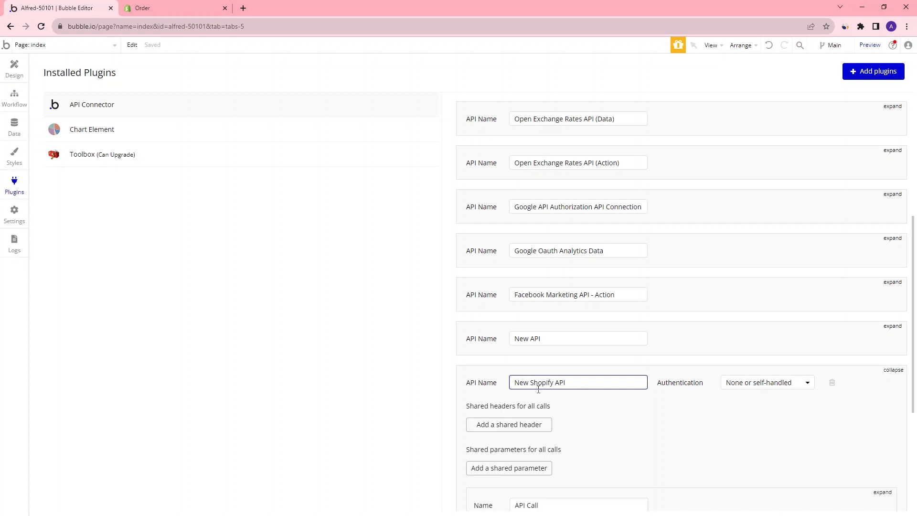
# Set the API's authentication to HTTP Basic Auth and paste the API key as the username
pyautogui.click(752, 385)
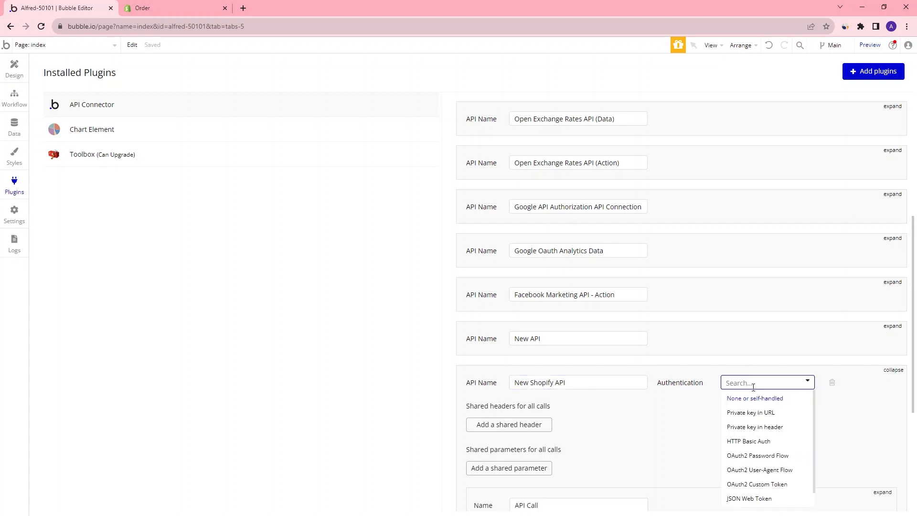
pyautogui.click(743, 439)
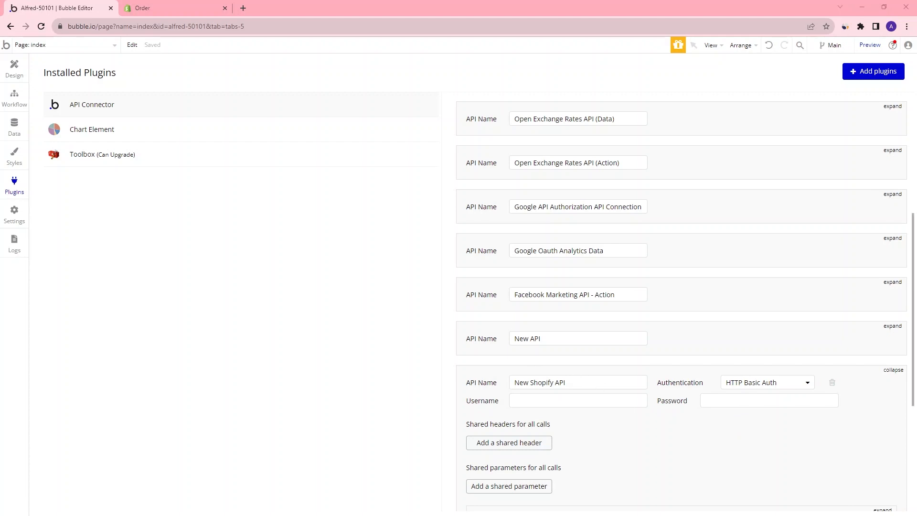
pyautogui.click(548, 403)
pyautogui.hotkey('ctrl', 'v')
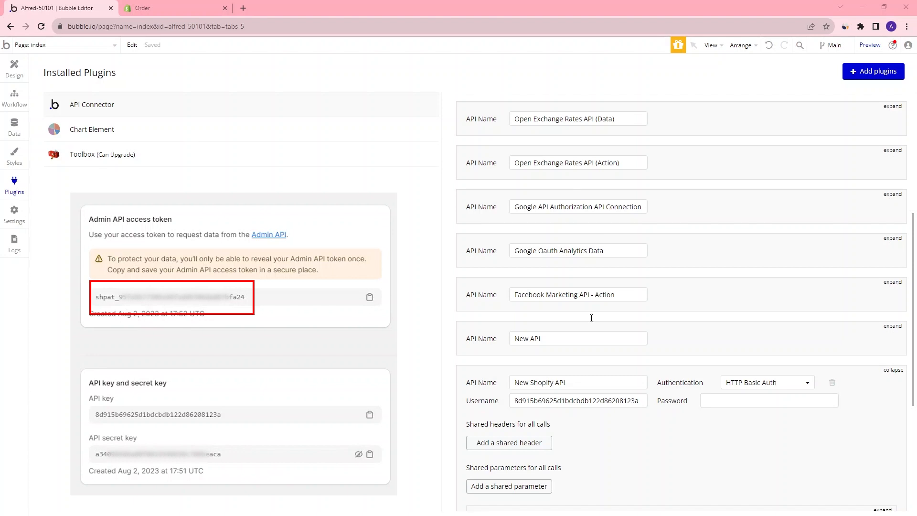
# Paste the Admin API access token as the API's password
pyautogui.click(740, 400)
pyautogui.hotkey('ctrl', 'v')
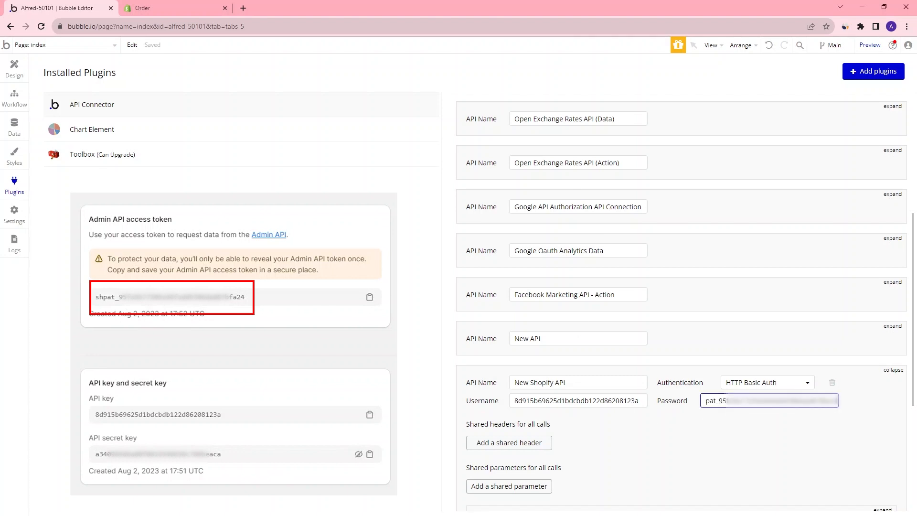
# Expand the API's first call and rename it Shopify API Call
pyautogui.scroll(-3, 450, 295)
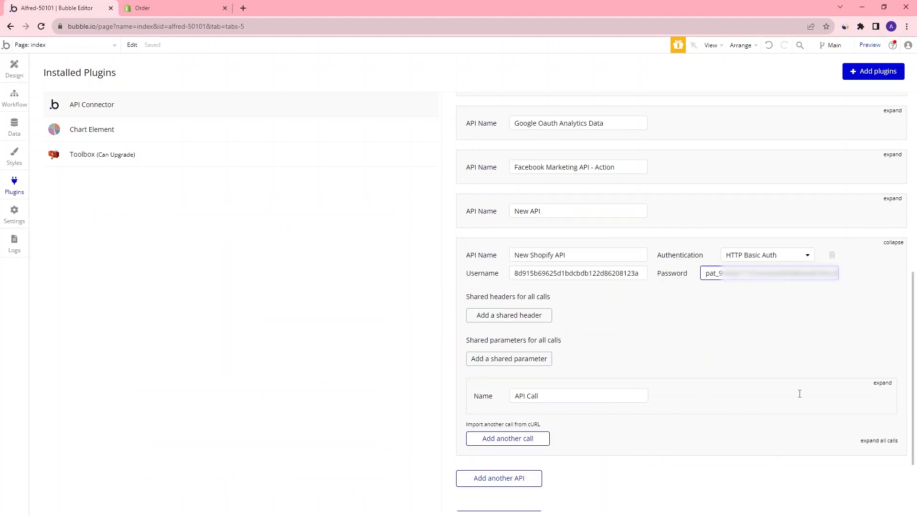
pyautogui.click(881, 382)
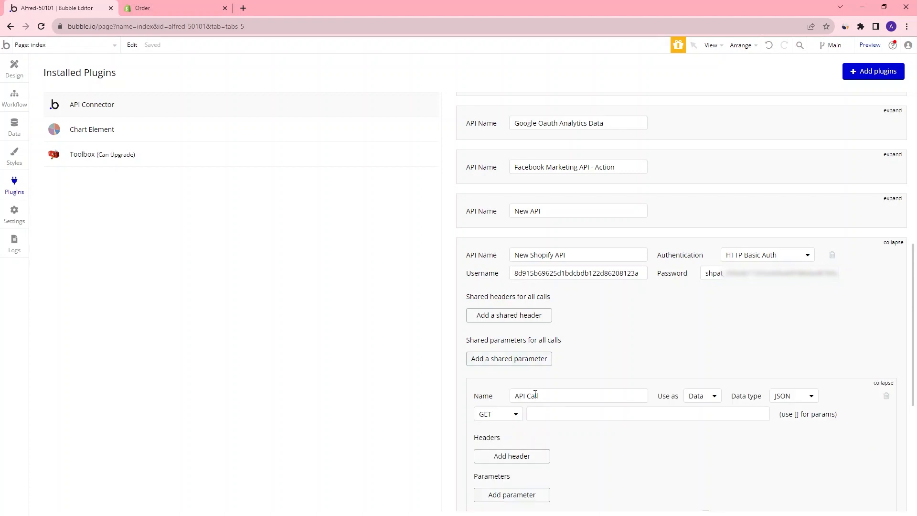
pyautogui.click(535, 398)
pyautogui.write('hopify')
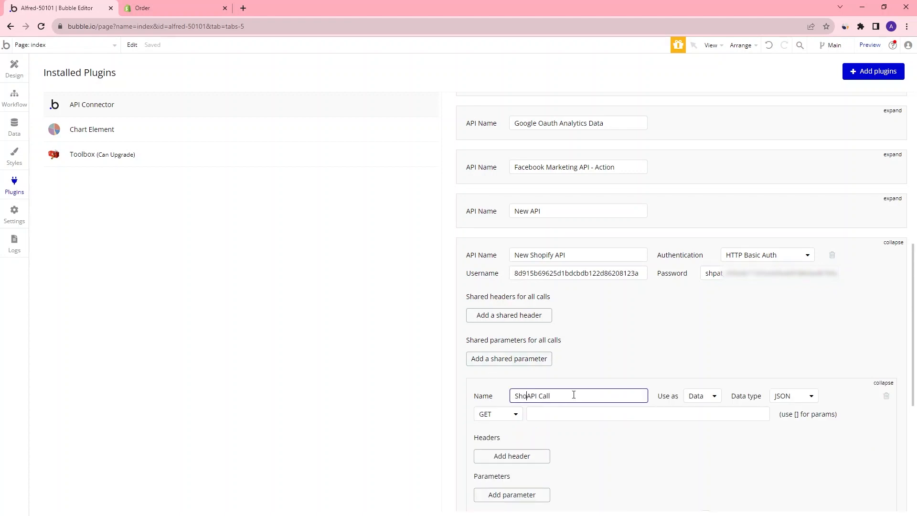
# In the Shopify docs, open the Retrieve a list of orders endpoint and copy its path
pyautogui.scroll(-3, 587, 378)
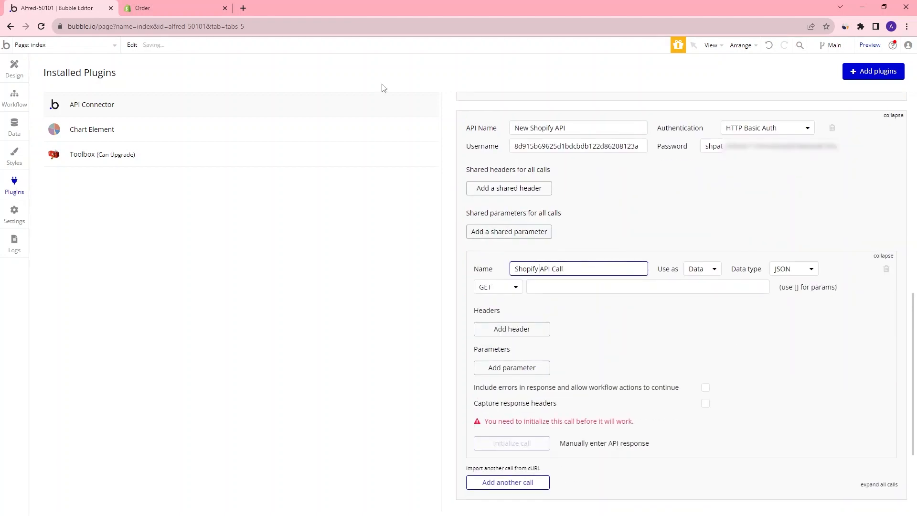
pyautogui.click(161, 10)
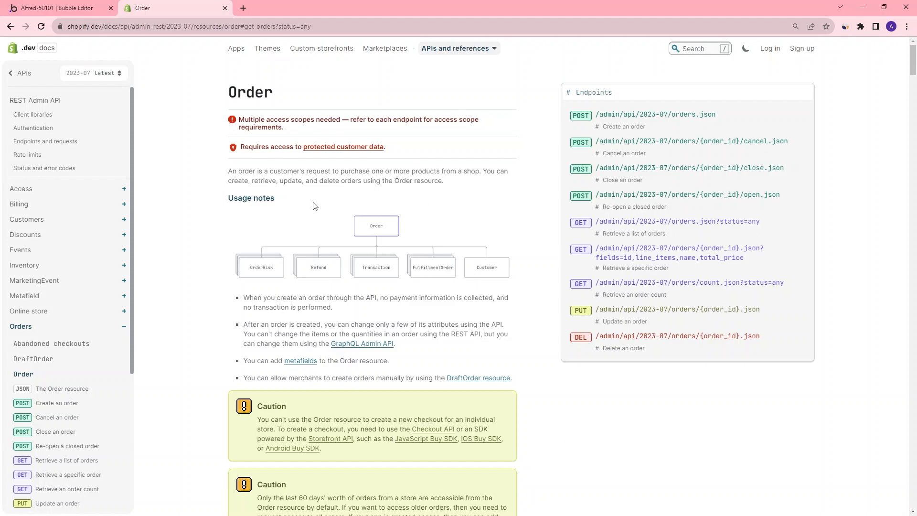
pyautogui.scroll(-5, 387, 310)
pyautogui.scroll(5, 387, 310)
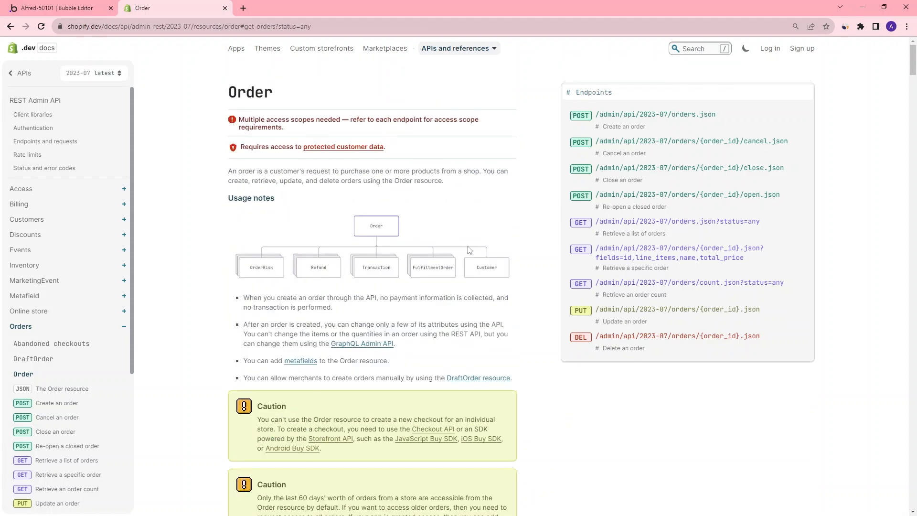
pyautogui.click(622, 224)
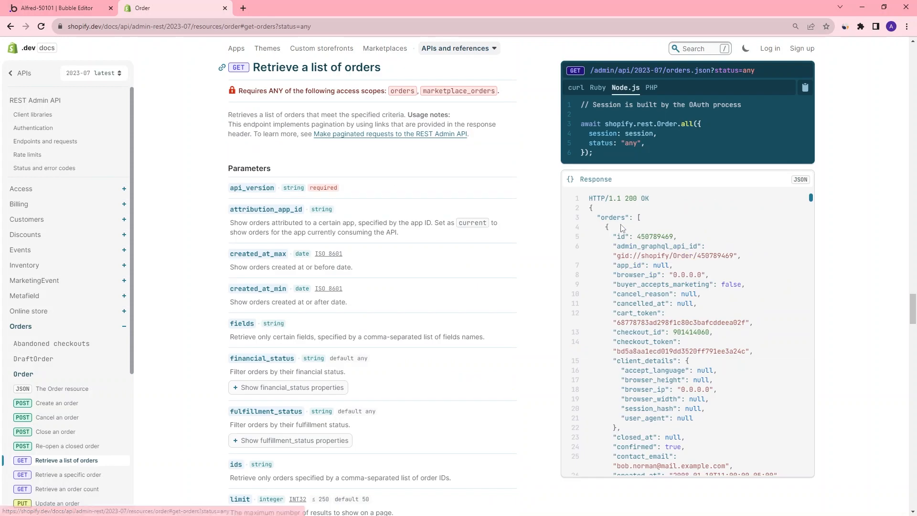
pyautogui.moveTo(259, 71); pyautogui.dragTo(387, 69)
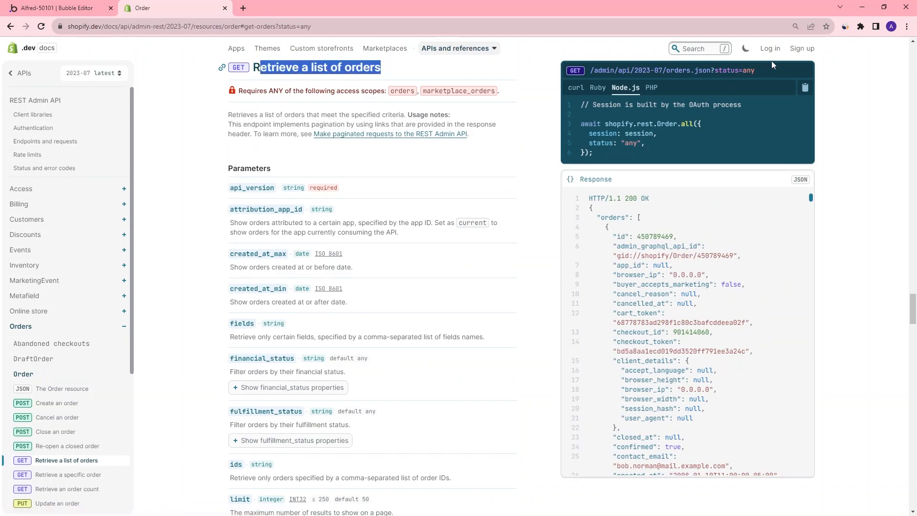
pyautogui.moveTo(761, 71); pyautogui.dragTo(591, 71)
pyautogui.hotkey('ctrl', 'c')
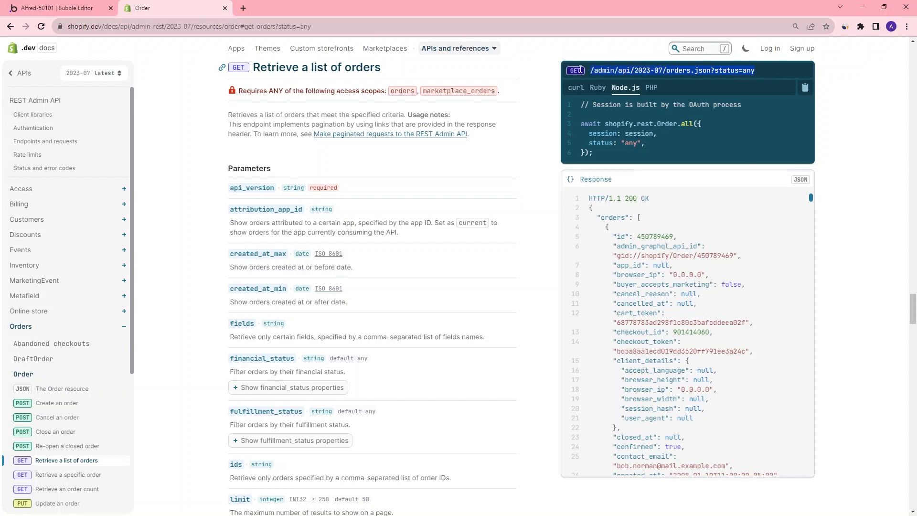
# Set the call's URL to the store's myshopify.com address followed by /admin/api/2023-07/orders.json?status=any
pyautogui.click(65, 13)
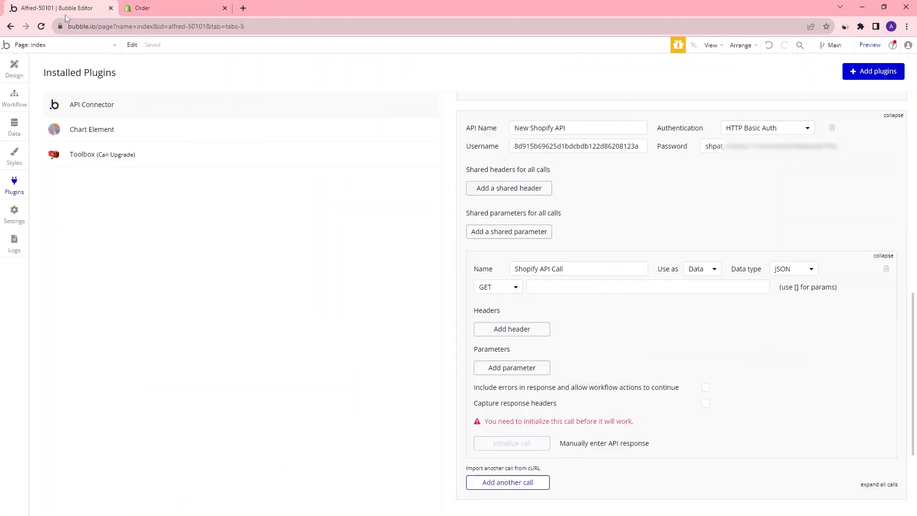
pyautogui.click(591, 287)
pyautogui.hotkey('ctrl', 'v')
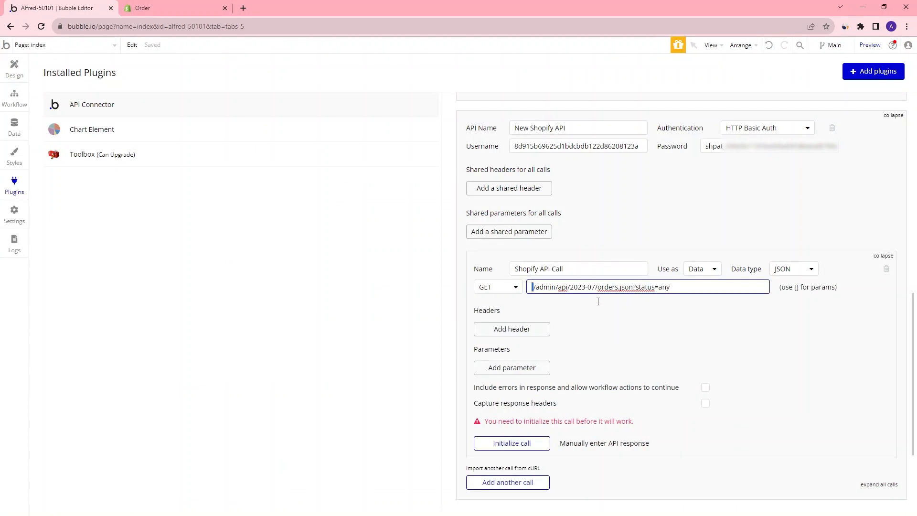
pyautogui.hotkey('ctrl', 'a')
pyautogui.hotkey('ctrl', 'v')
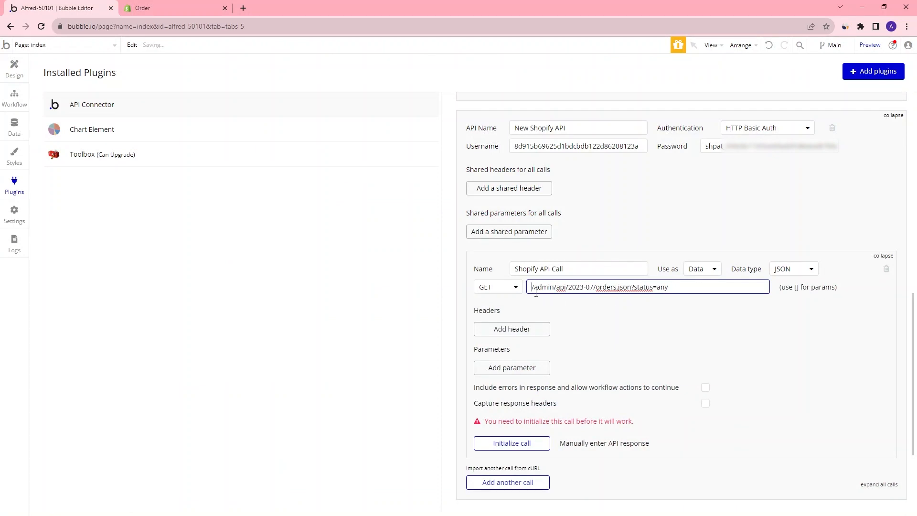
pyautogui.hotkey('ctrl', 'a')
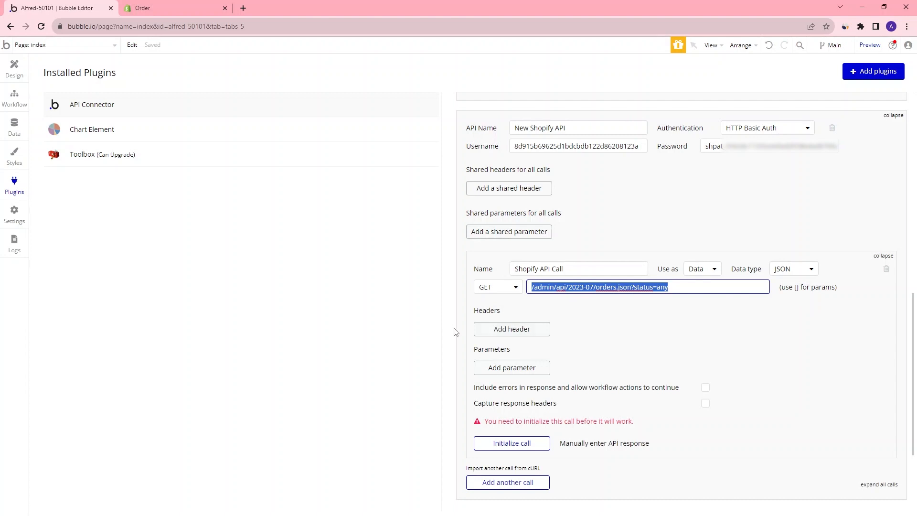
pyautogui.click(534, 286)
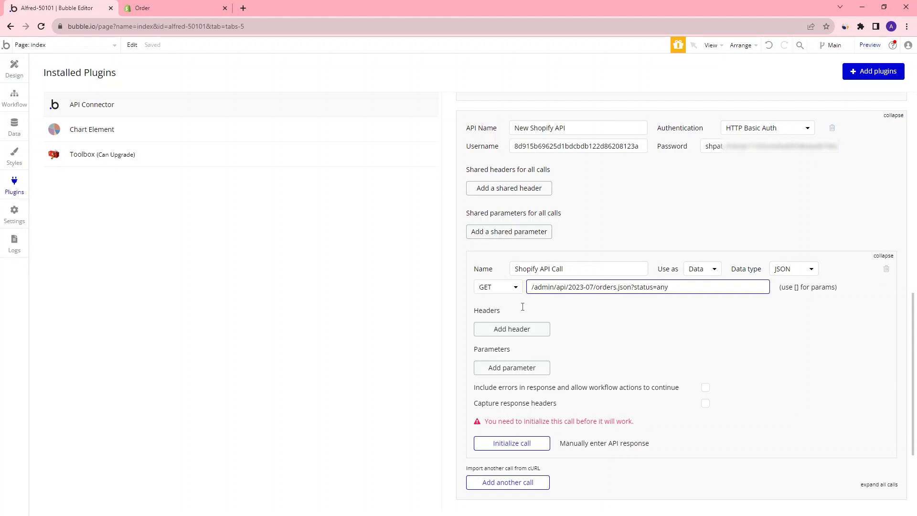
pyautogui.hotkey('ctrl', 'v')
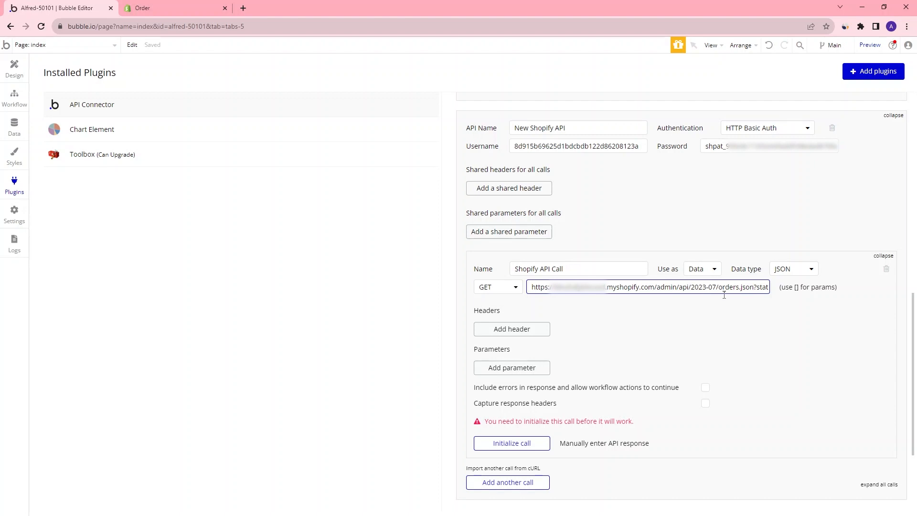
# Initialize the call and review the returned order fields and their data types, closing the dialog without saving
pyautogui.moveTo(658, 289)
pyautogui.mouseDown()
pyautogui.moveTo(774, 289)
pyautogui.moveTo(651, 289)
pyautogui.mouseUp()
pyautogui.click(526, 449)
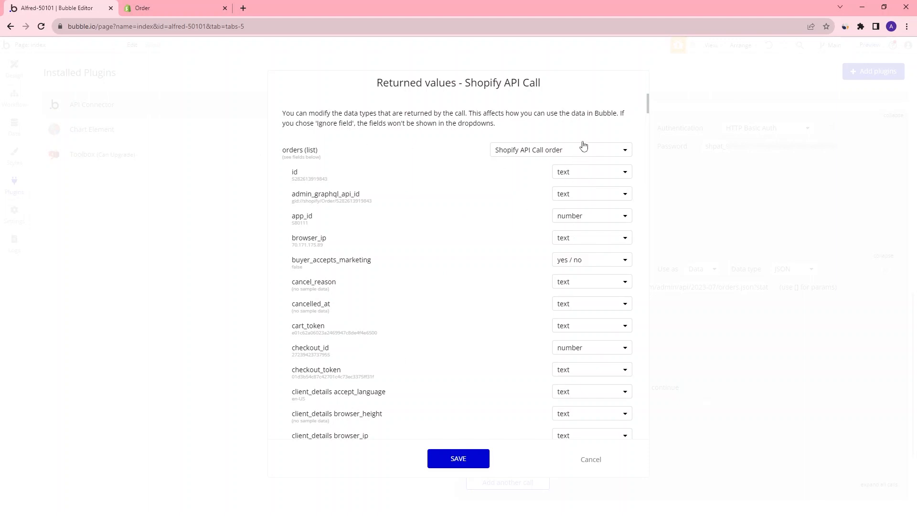
pyautogui.moveTo(648, 100); pyautogui.dragTo(620, 86)
pyautogui.moveTo(294, 179); pyautogui.dragTo(322, 180)
pyautogui.scroll(-3, 348, 205)
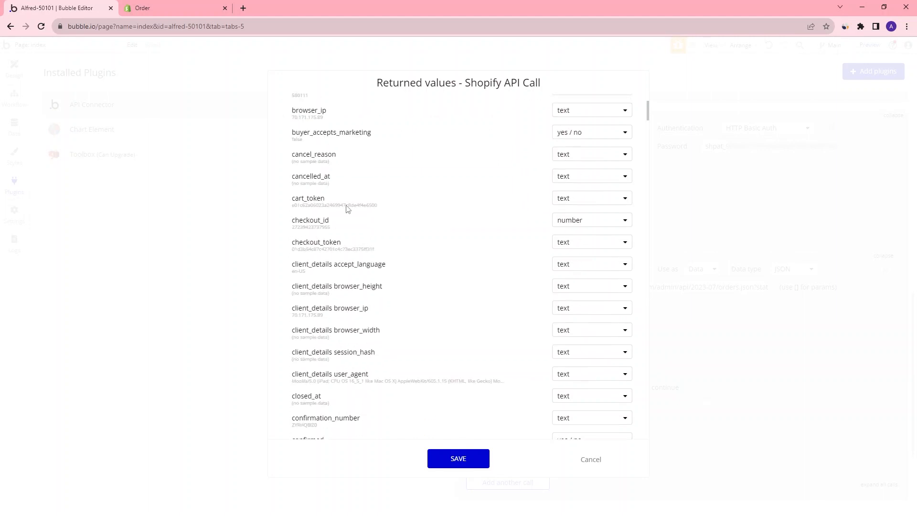
pyautogui.scroll(-4, 358, 191)
pyautogui.scroll(-15, 436, 202)
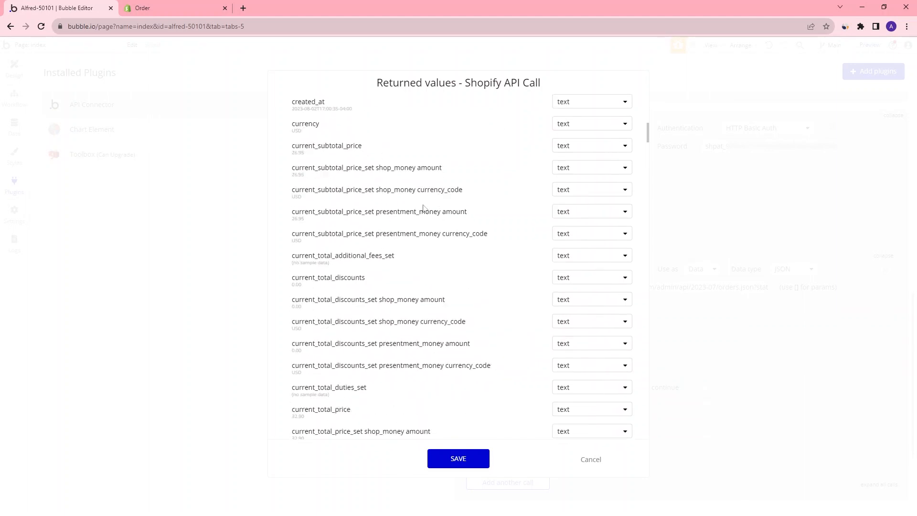
pyautogui.scroll(-8, 405, 215)
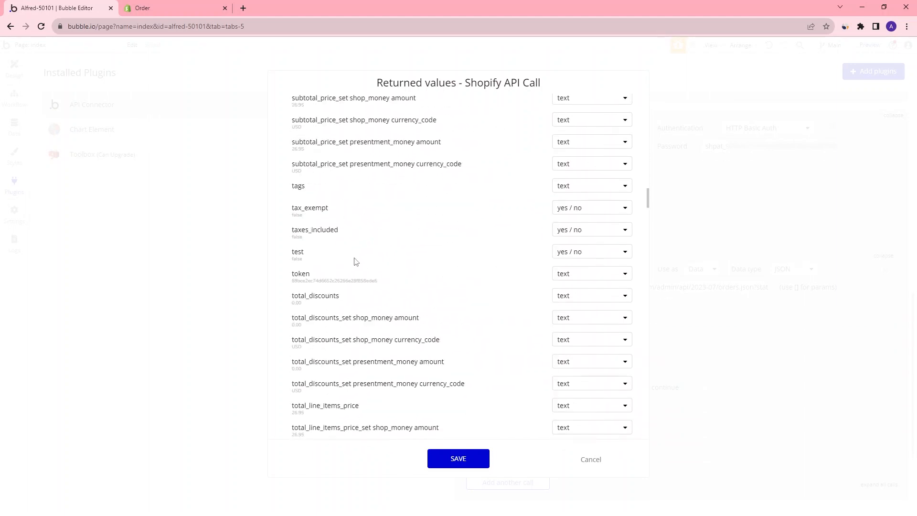
pyautogui.scroll(-3, 354, 261)
pyautogui.scroll(-3, 323, 332)
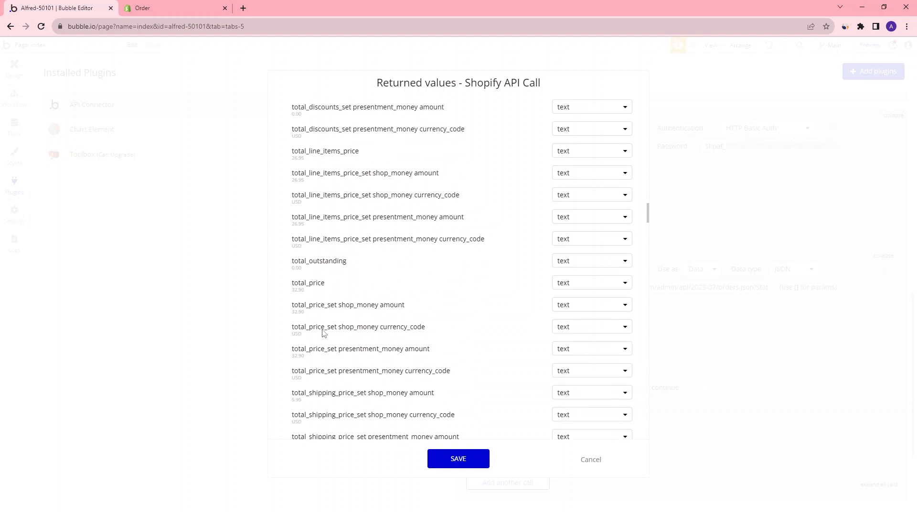
pyautogui.moveTo(294, 290); pyautogui.dragTo(292, 290)
pyautogui.moveTo(649, 213); pyautogui.dragTo(624, 78)
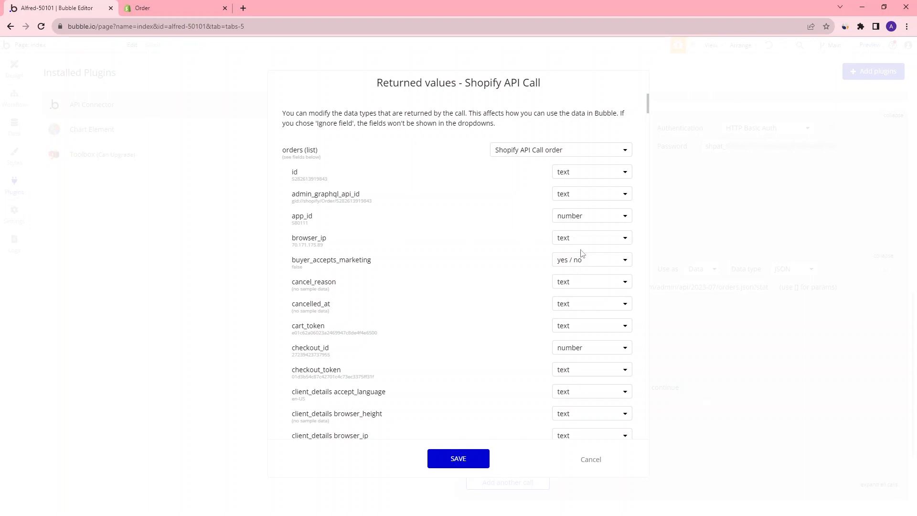
pyautogui.click(590, 460)
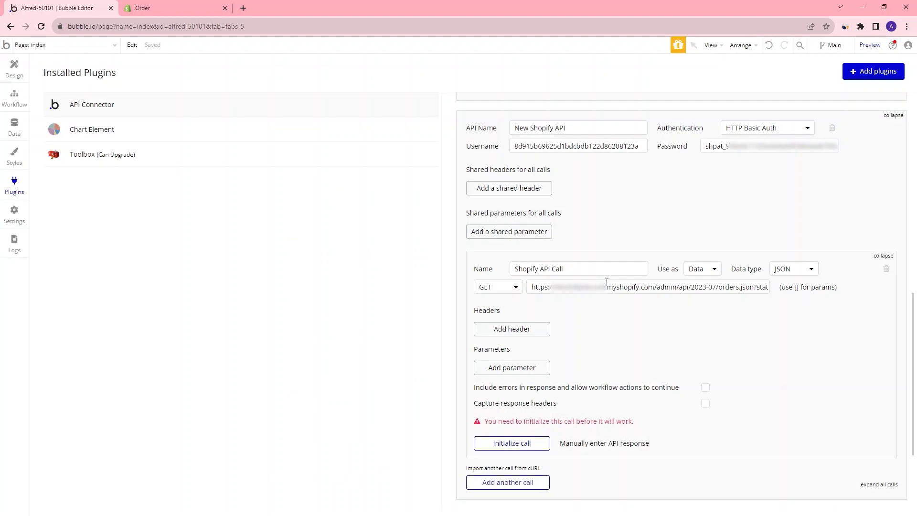
# Examine the created_at_max and created_at_min parameters in the orders endpoint documentation
pyautogui.click(156, 11)
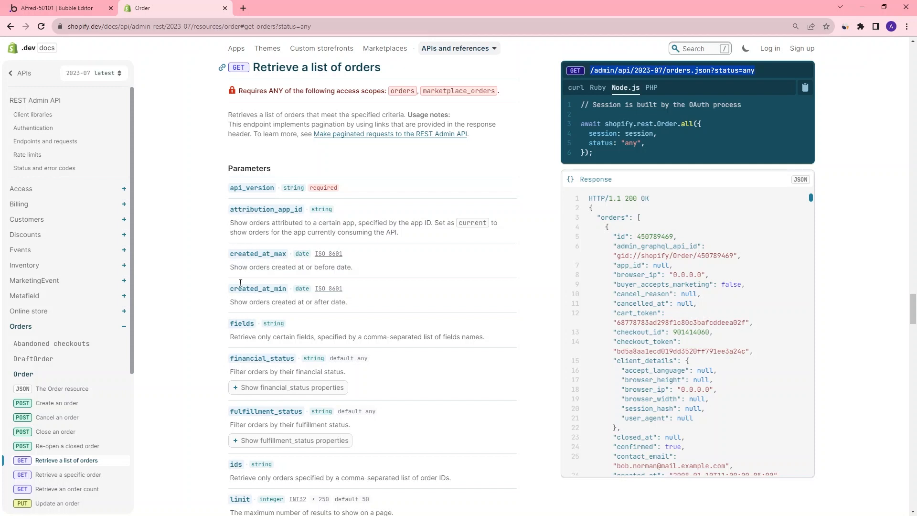
pyautogui.moveTo(245, 252); pyautogui.dragTo(271, 253)
pyautogui.moveTo(233, 289); pyautogui.dragTo(286, 291)
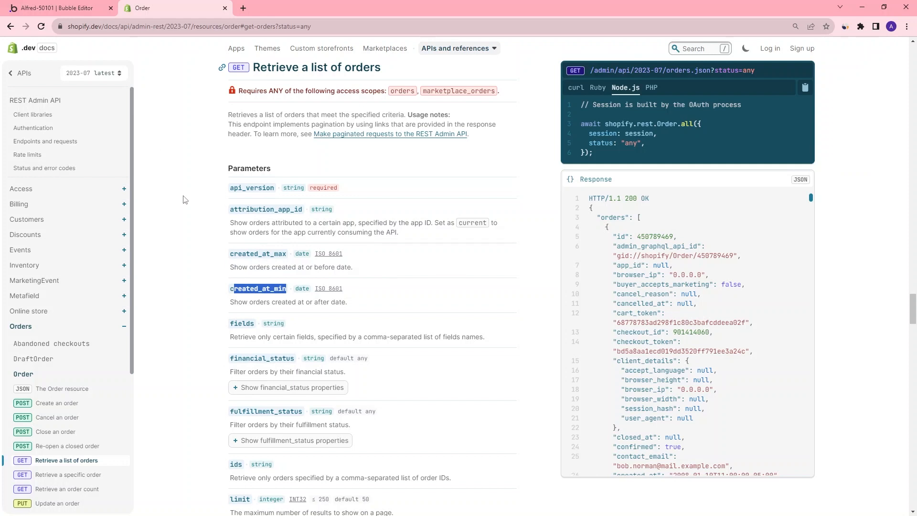
pyautogui.click(72, 10)
pyautogui.click(144, 14)
# Examine the limit and status parameters of the orders endpoint, including the status options
pyautogui.scroll(-2, 260, 290)
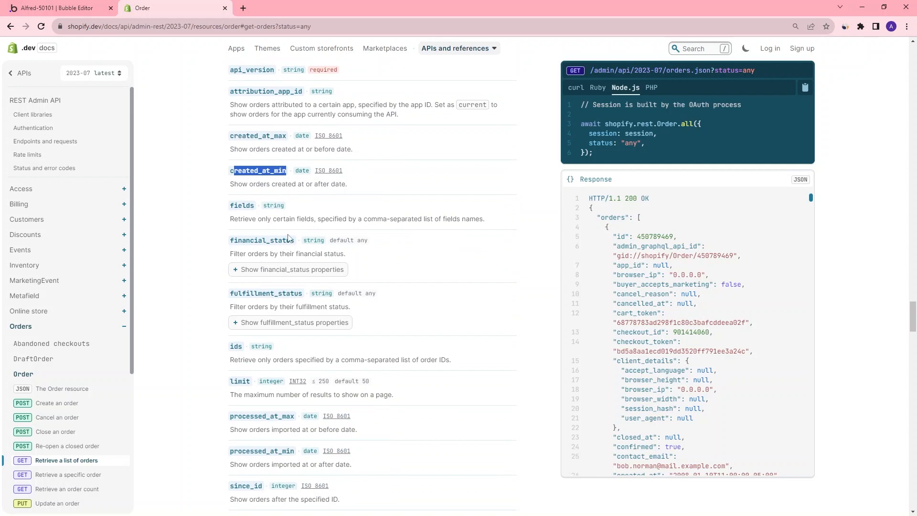
pyautogui.scroll(-2, 311, 286)
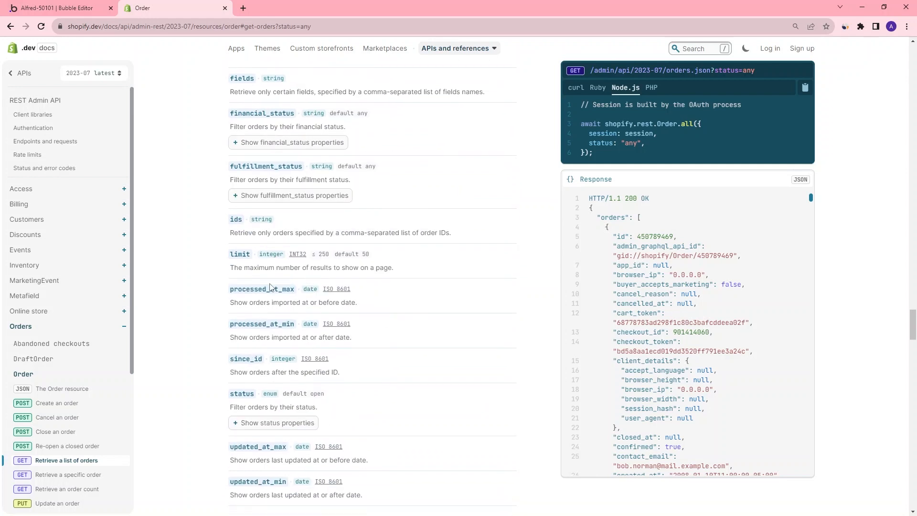
pyautogui.doubleClick(236, 255)
pyautogui.doubleClick(365, 254)
pyautogui.moveTo(234, 267); pyautogui.dragTo(404, 275)
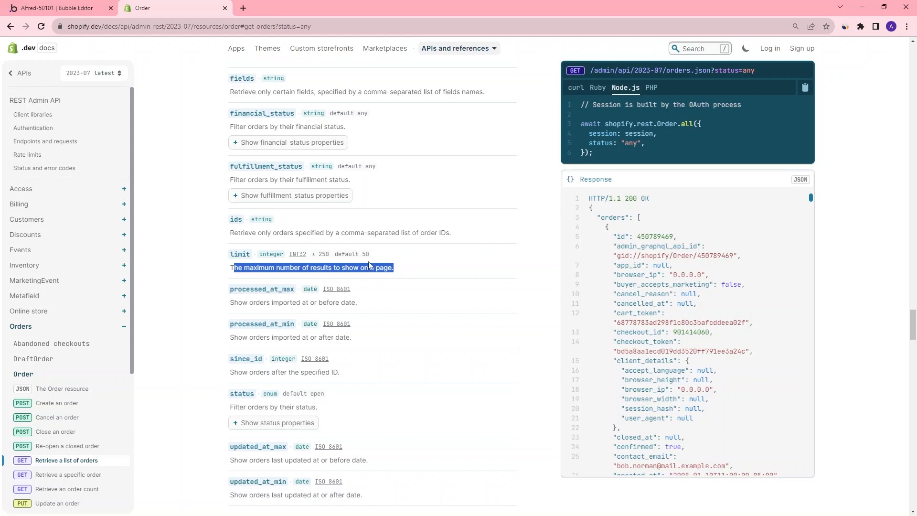
pyautogui.moveTo(362, 253); pyautogui.dragTo(373, 256)
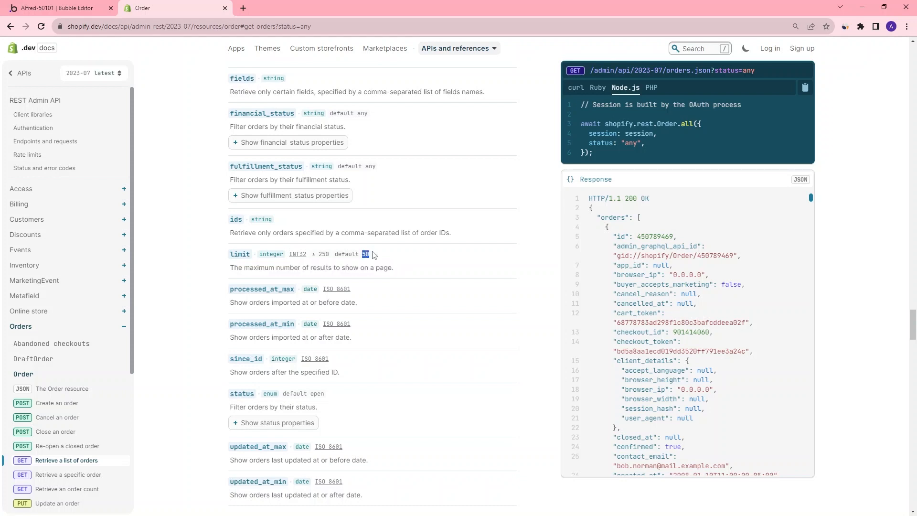
pyautogui.moveTo(312, 254)
pyautogui.mouseDown()
pyautogui.moveTo(337, 255)
pyautogui.moveTo(316, 256)
pyautogui.mouseUp()
pyautogui.click(383, 266)
pyautogui.moveTo(236, 398); pyautogui.dragTo(247, 395)
pyautogui.click(258, 423)
pyautogui.scroll(-3, 255, 335)
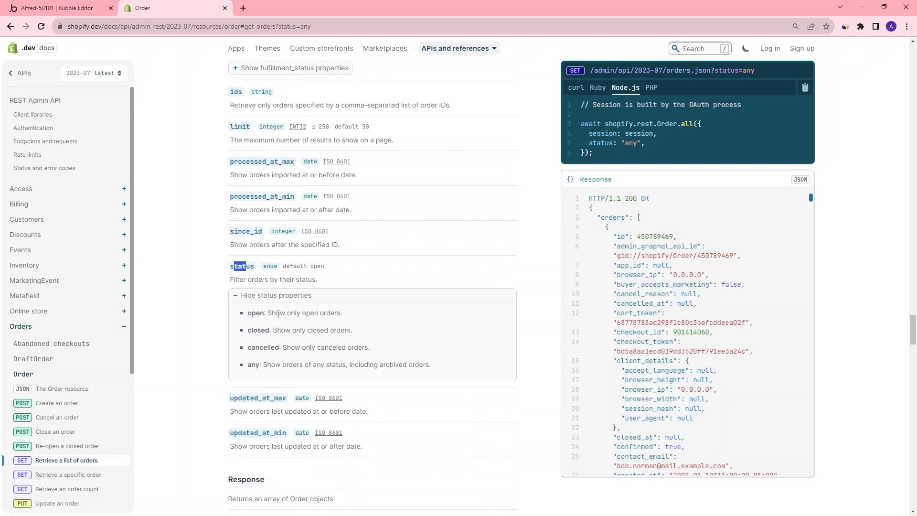
pyautogui.moveTo(298, 316); pyautogui.dragTo(337, 315)
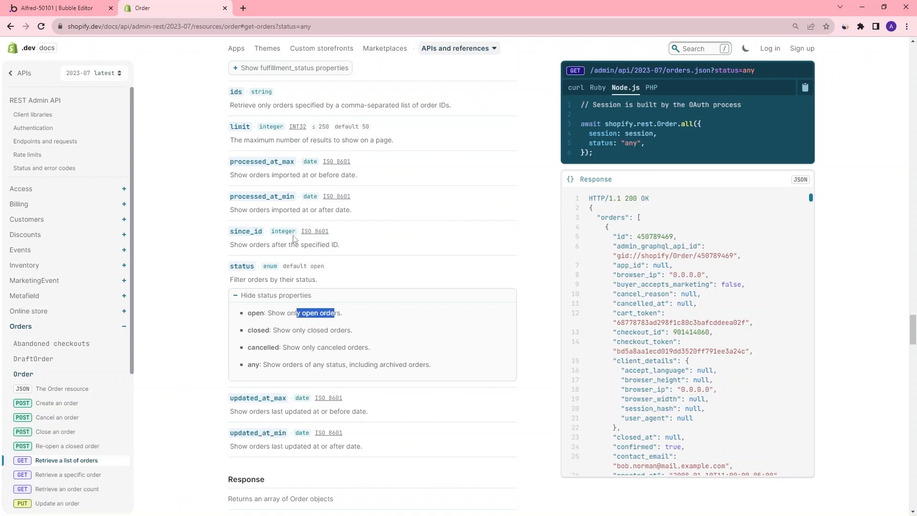
pyautogui.moveTo(332, 347); pyautogui.dragTo(251, 315)
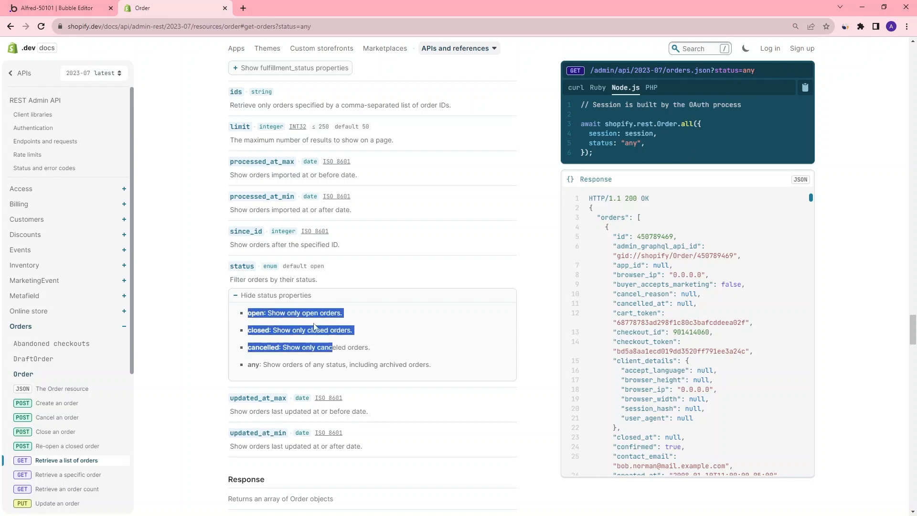
# Add a parameter to the call with the key created_at_min
pyautogui.hotkey('ctrl', 'shift', 'Tab')
pyautogui.click(509, 368)
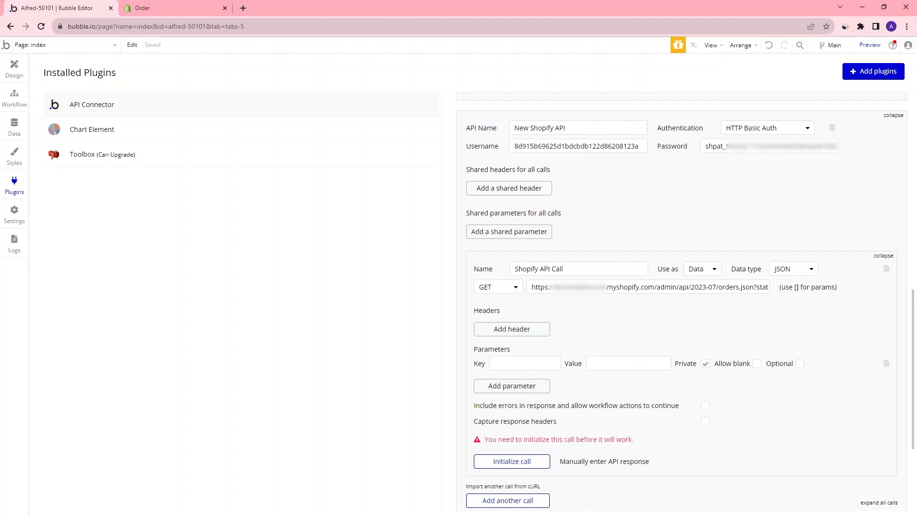
pyautogui.click(503, 362)
pyautogui.write('created_at_min')
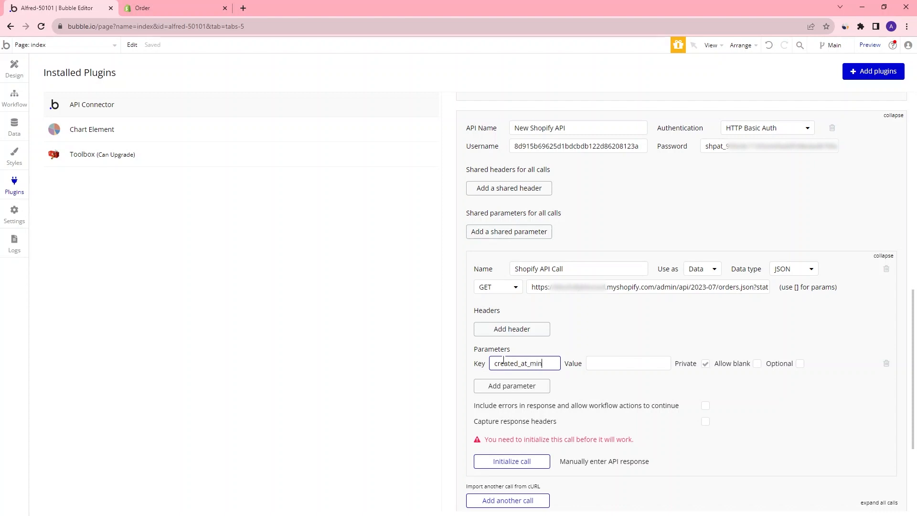
pyautogui.click(616, 363)
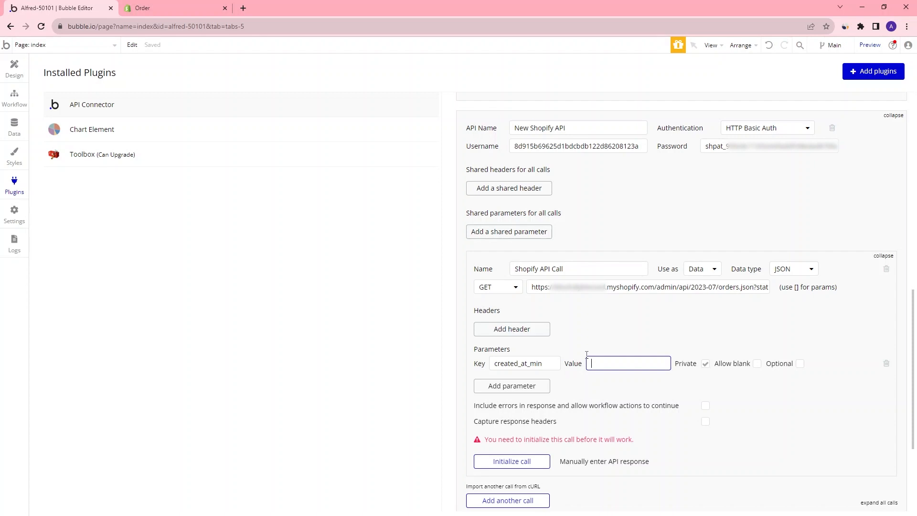
# Check the orders documentation, then enter the date-time template YYYY-MM-DDTHH:MM:SS-04:00 as the created_at_min value
pyautogui.click(169, 7)
pyautogui.scroll(2, 345, 231)
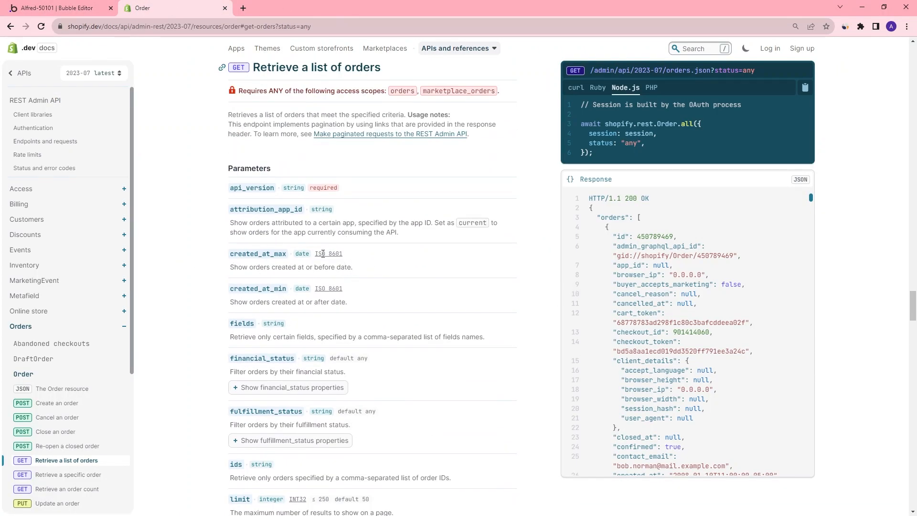
pyautogui.click(76, 10)
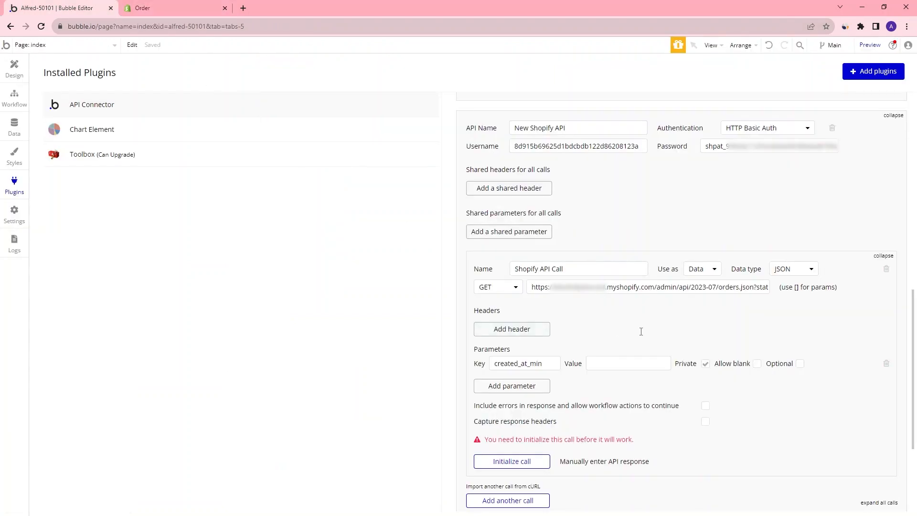
pyautogui.click(639, 361)
pyautogui.write('YYYY-')
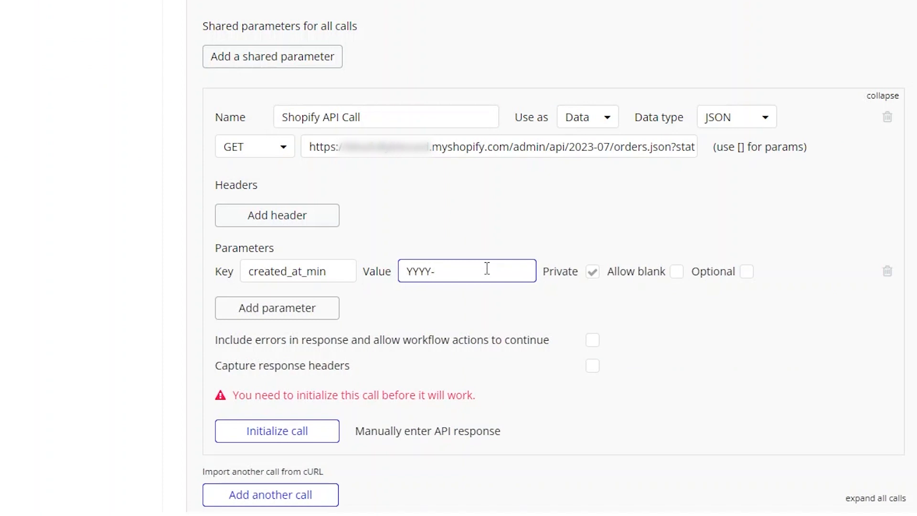
pyautogui.write('MM')
pyautogui.write('DDTHH:MM:ss')
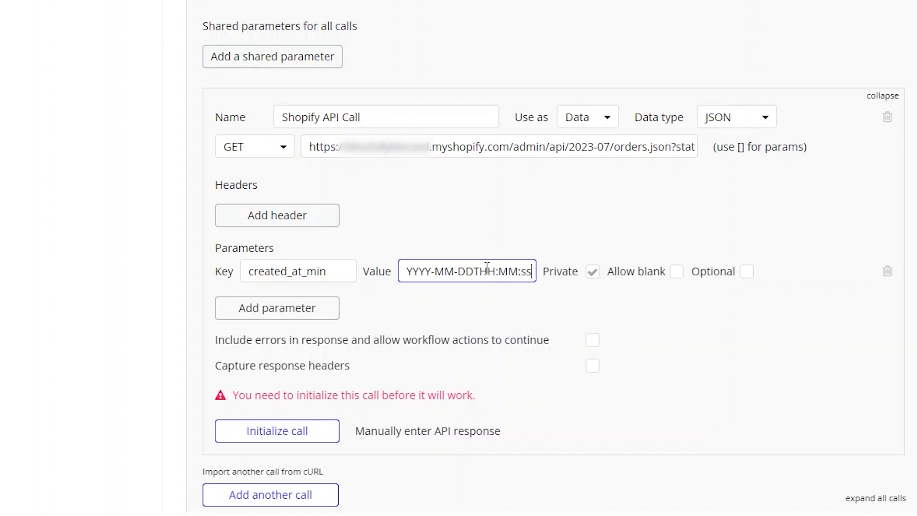
pyautogui.press('BackSpace')
pyautogui.press('BackSpace')
pyautogui.write('SS-')
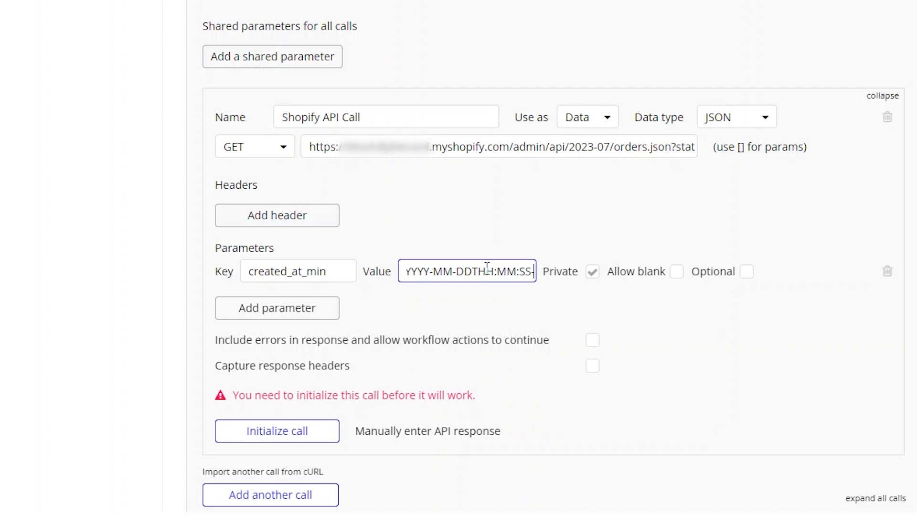
pyautogui.write('04:00')
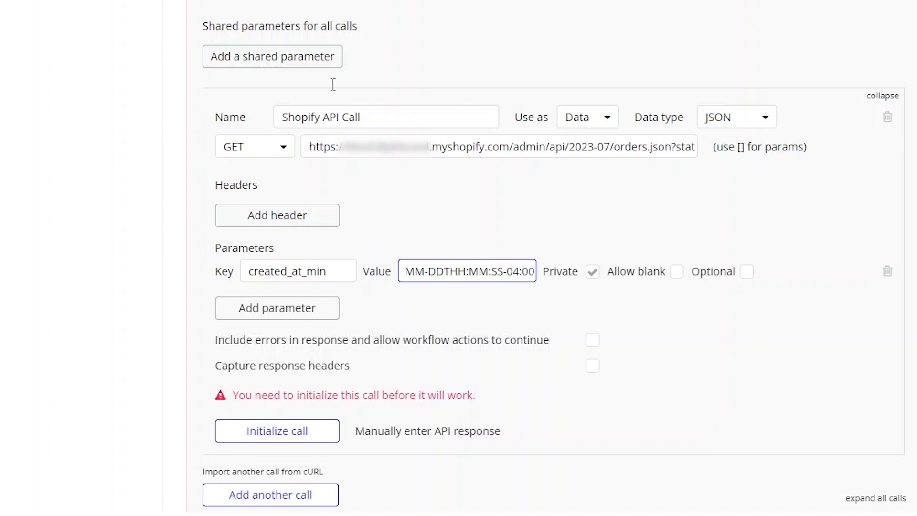
# Set the created_at_min value to 2023-08-01T00:00:00-04:00
pyautogui.click(523, 284)
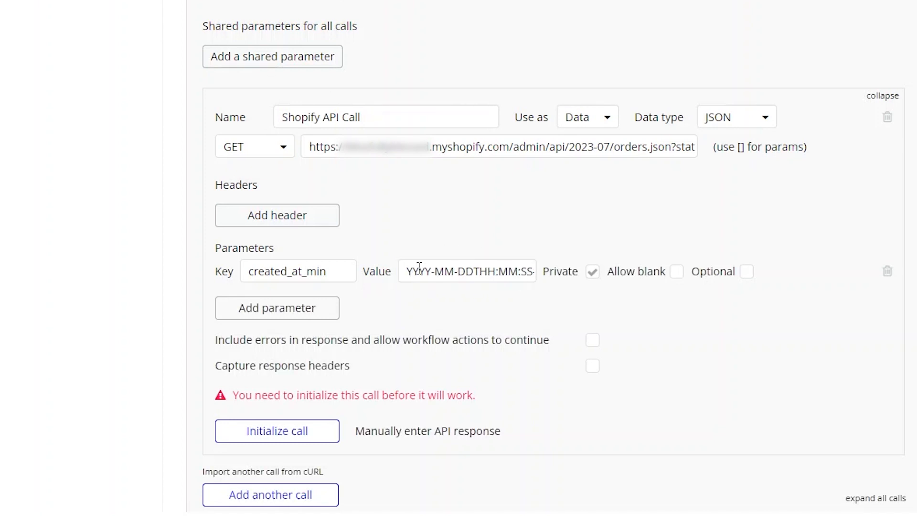
pyautogui.moveTo(417, 271); pyautogui.dragTo(553, 285)
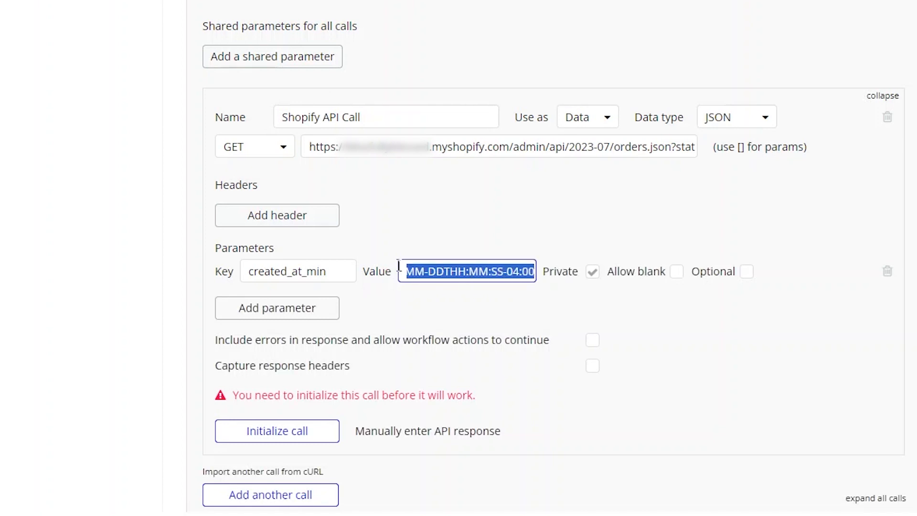
pyautogui.click(429, 275)
pyautogui.moveTo(464, 273); pyautogui.dragTo(296, 267)
pyautogui.click(432, 271)
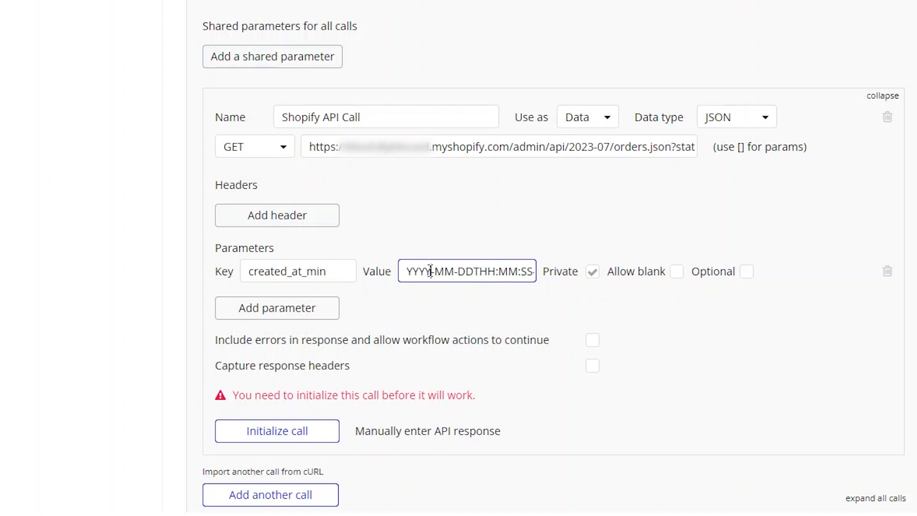
pyautogui.press('Left')
pyautogui.press('BackSpace')
pyautogui.press('BackSpace')
pyautogui.press('BackSpace')
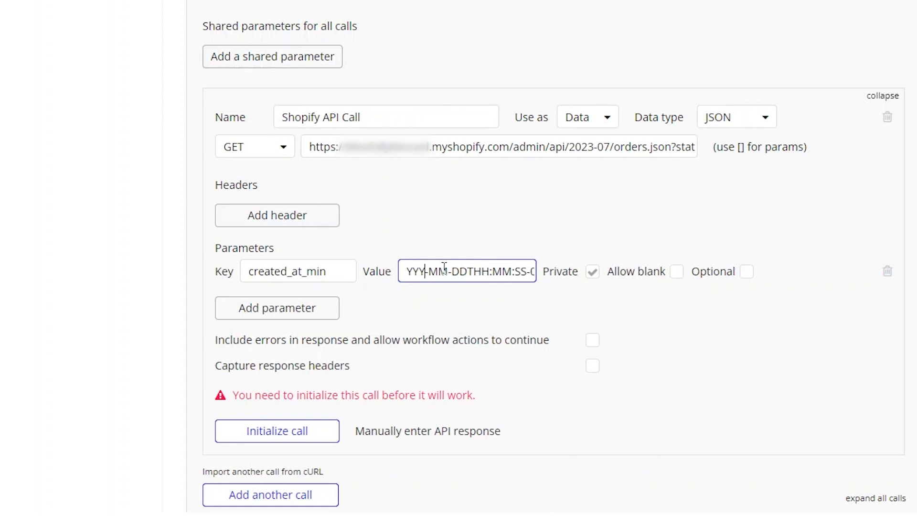
pyautogui.press('Delete')
pyautogui.write('2023')
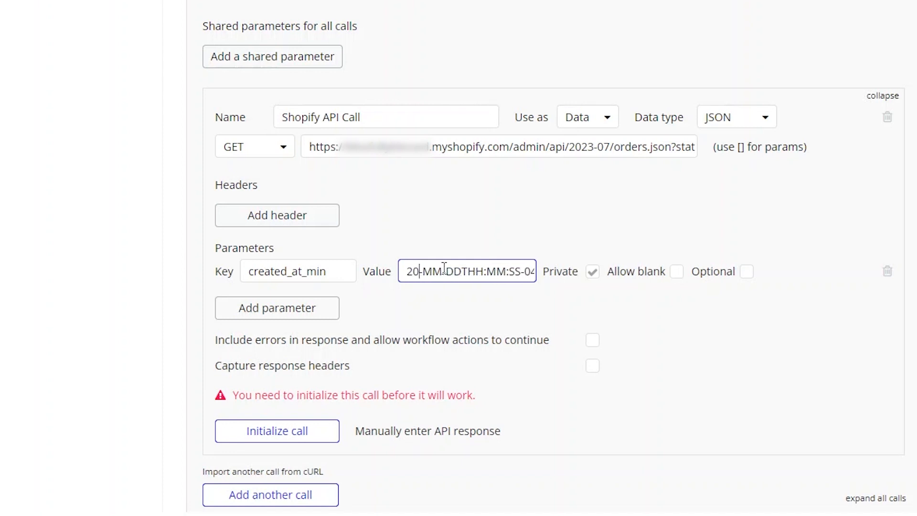
pyautogui.press('Right')
pyautogui.press('Delete')
pyautogui.press('Delete')
pyautogui.write('08')
pyautogui.press('Right')
pyautogui.press('Right')
pyautogui.press('Right')
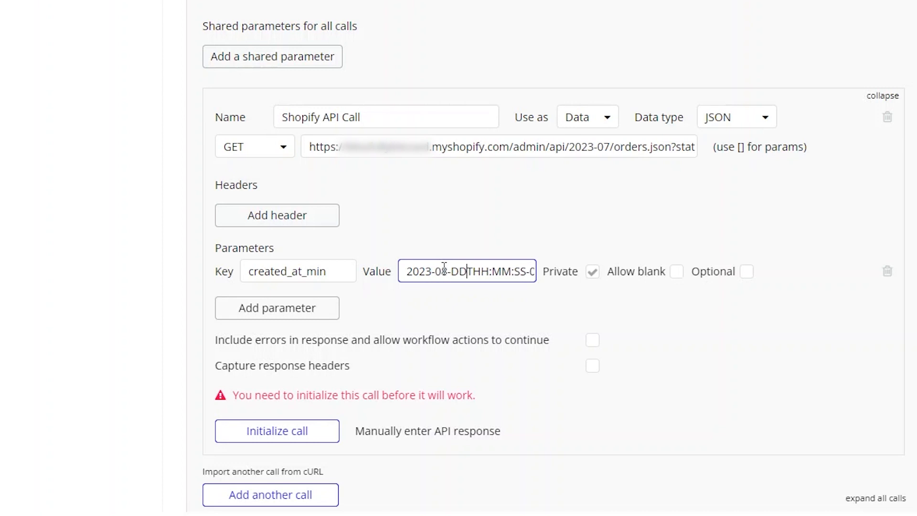
pyautogui.press('BackSpace')
pyautogui.press('BackSpace')
pyautogui.write('01')
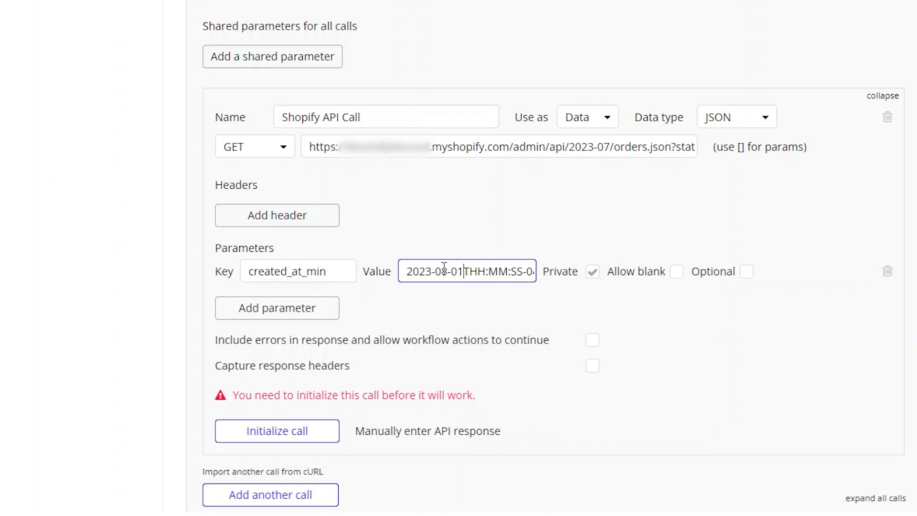
pyautogui.moveTo(473, 267); pyautogui.dragTo(486, 268)
pyautogui.write('00')
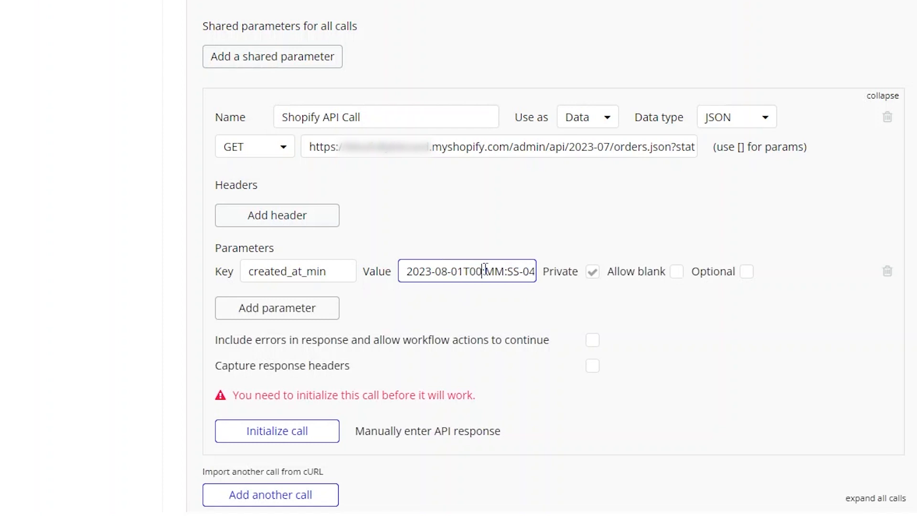
pyautogui.doubleClick(486, 269)
pyautogui.write('00')
pyautogui.press('Delete')
pyautogui.press('Delete')
pyautogui.write('00')
pyautogui.moveTo(502, 273); pyautogui.dragTo(548, 273)
pyautogui.click(411, 256)
# Add a second parameter to the call with the key created_at_max
pyautogui.click(273, 310)
pyautogui.click(293, 300)
pyautogui.write('cr')
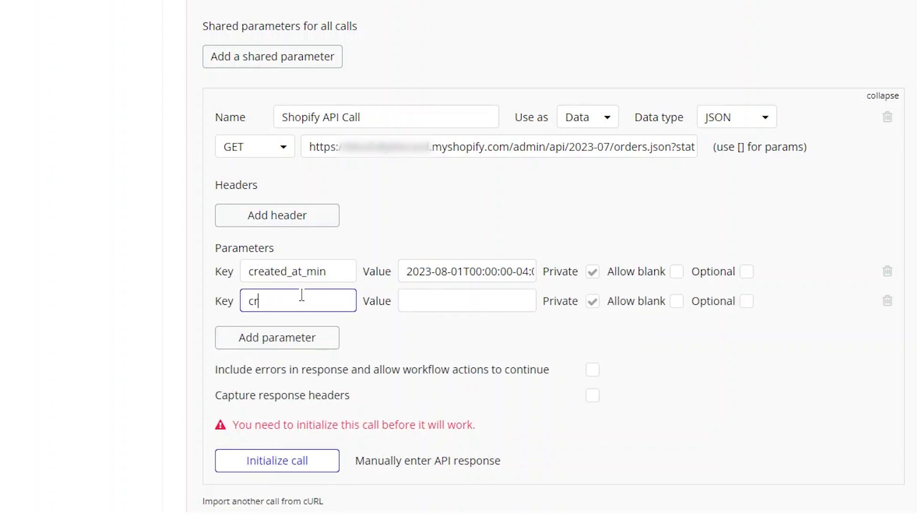
pyautogui.write('eated_at_max')
# Set the created_at_max value to 2023-08-01T23:59:59-04:00
pyautogui.tripleClick(442, 272)
pyautogui.hotkey('ctrl', 'c')
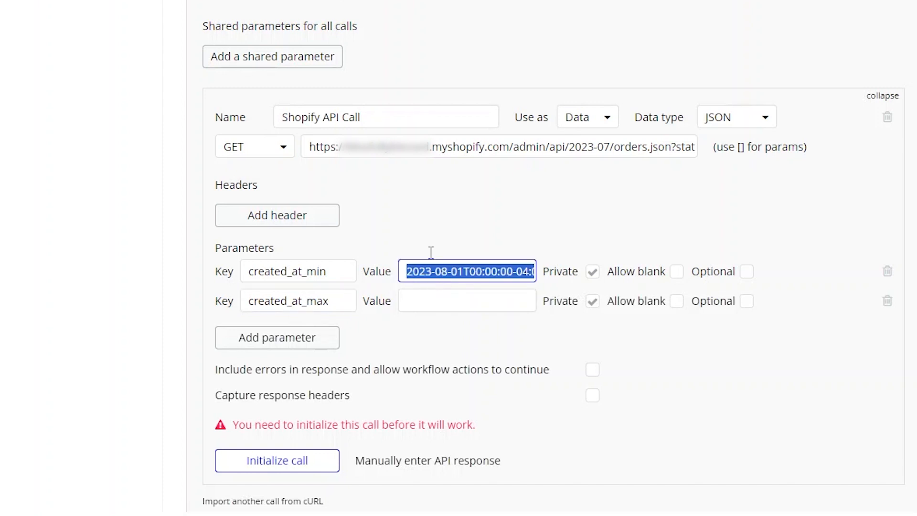
pyautogui.click(440, 303)
pyautogui.hotkey('ctrl', 'v')
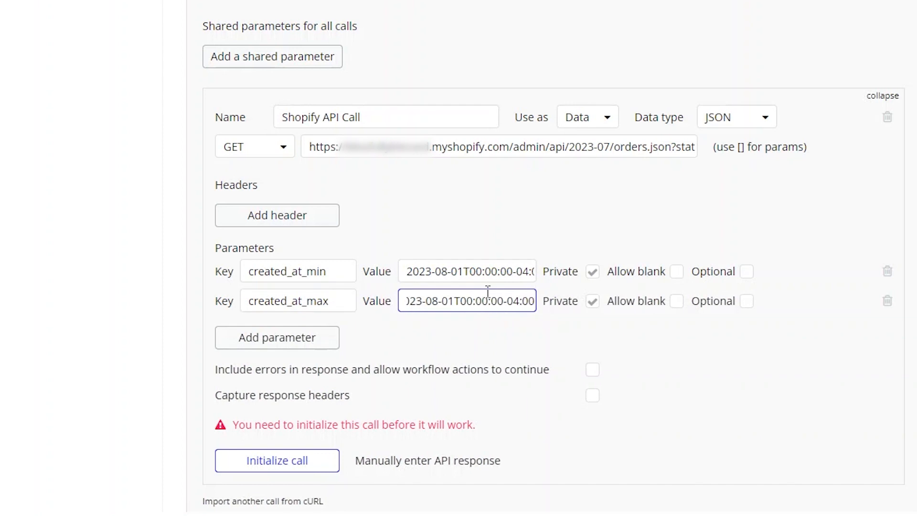
pyautogui.moveTo(461, 301); pyautogui.dragTo(467, 300)
pyautogui.press('Right')
pyautogui.press('BackSpace')
pyautogui.press('BackSpace')
pyautogui.press('BackSpace')
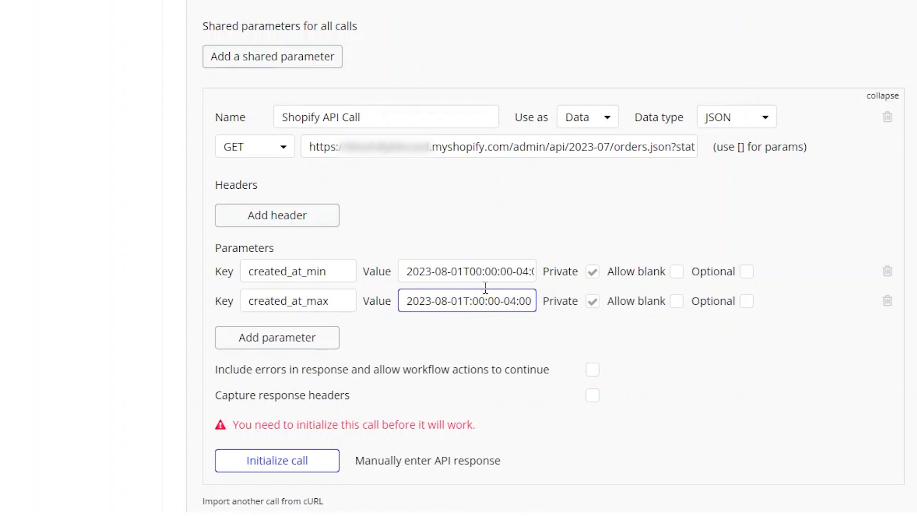
pyautogui.write('23')
pyautogui.press('BackSpace')
pyautogui.press('Delete')
pyautogui.write('59')
# Add a limit parameter with the value 250, checking the limit field in the documentation
pyautogui.click(296, 338)
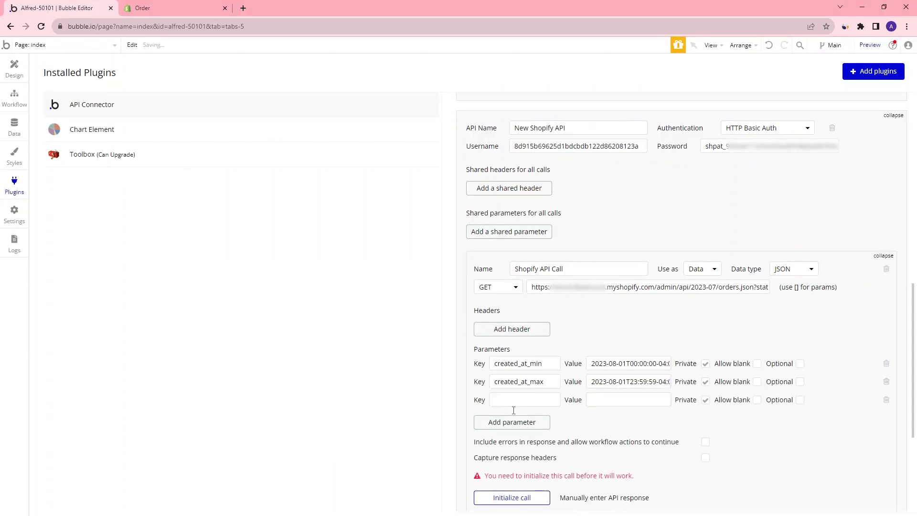
pyautogui.click(182, 8)
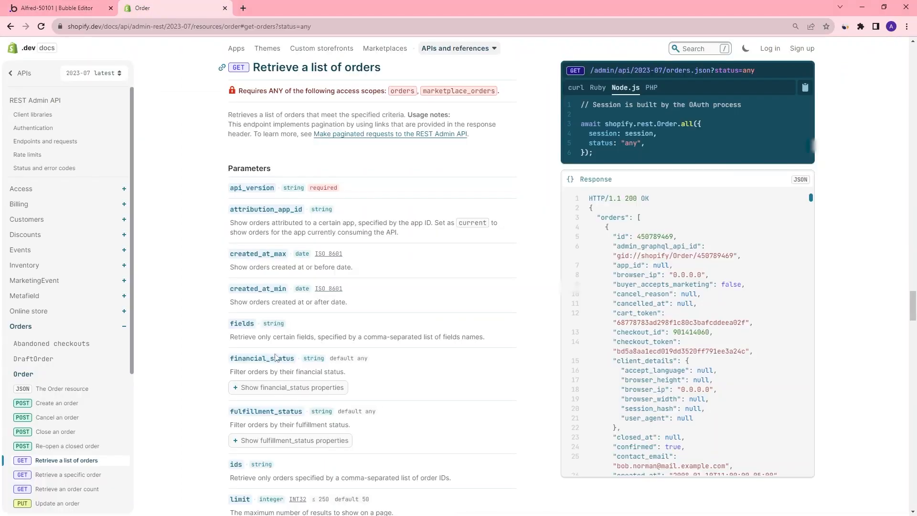
pyautogui.scroll(-2, 256, 406)
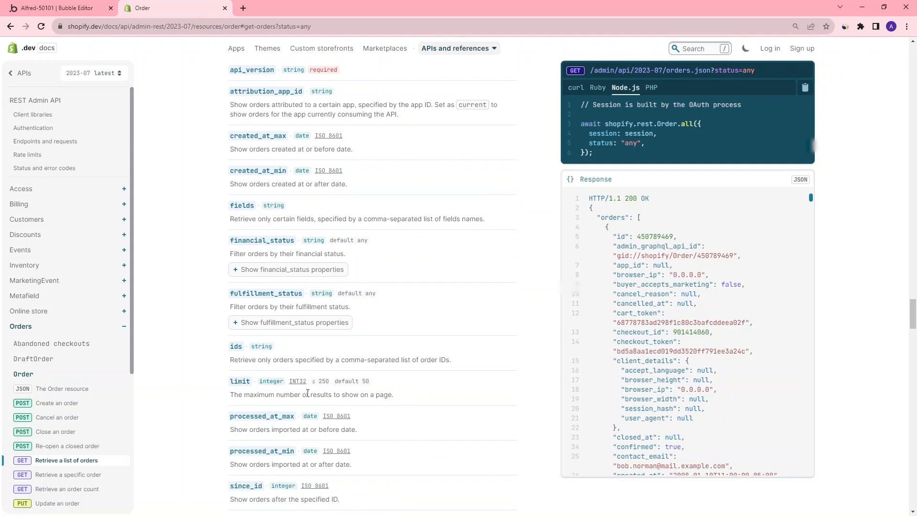
pyautogui.click(72, 8)
pyautogui.click(300, 334)
pyautogui.write('limit')
pyautogui.click(446, 331)
pyautogui.write('250')
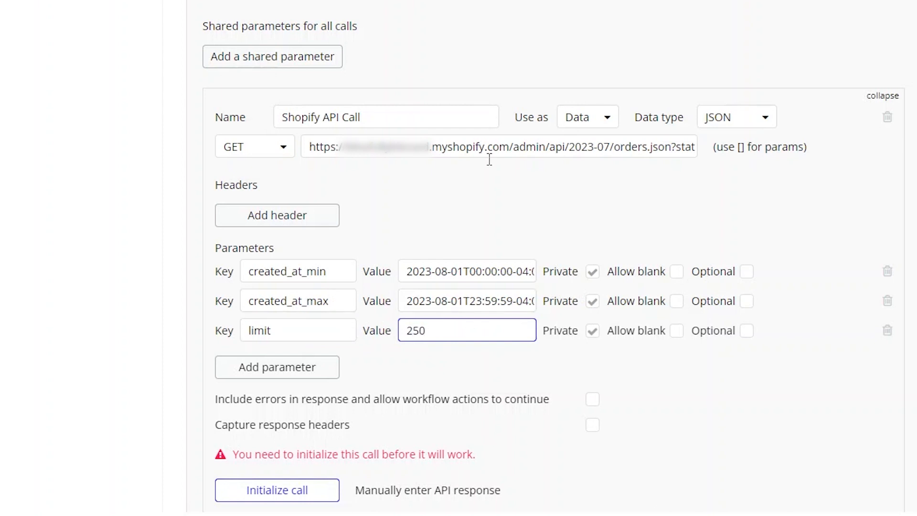
# Add a status parameter with the value any
pyautogui.click(292, 375)
pyautogui.write('status')
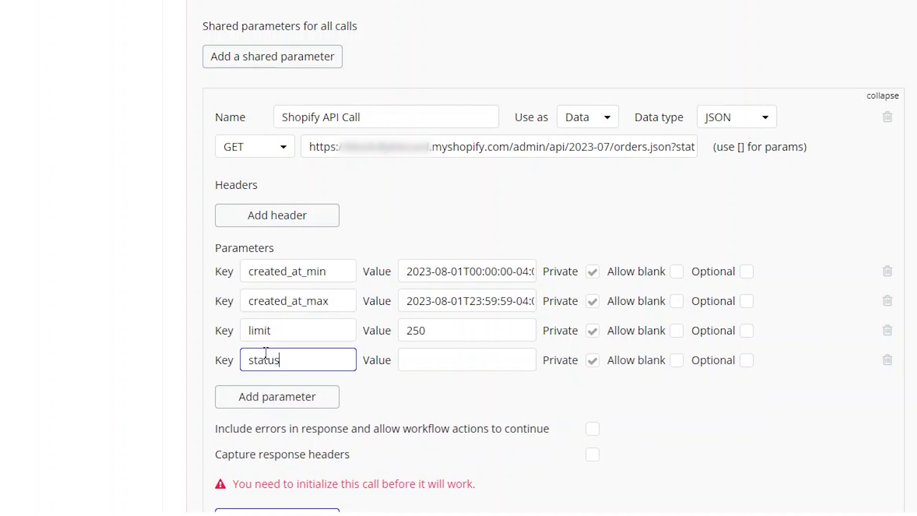
pyautogui.click(506, 362)
pyautogui.write('any')
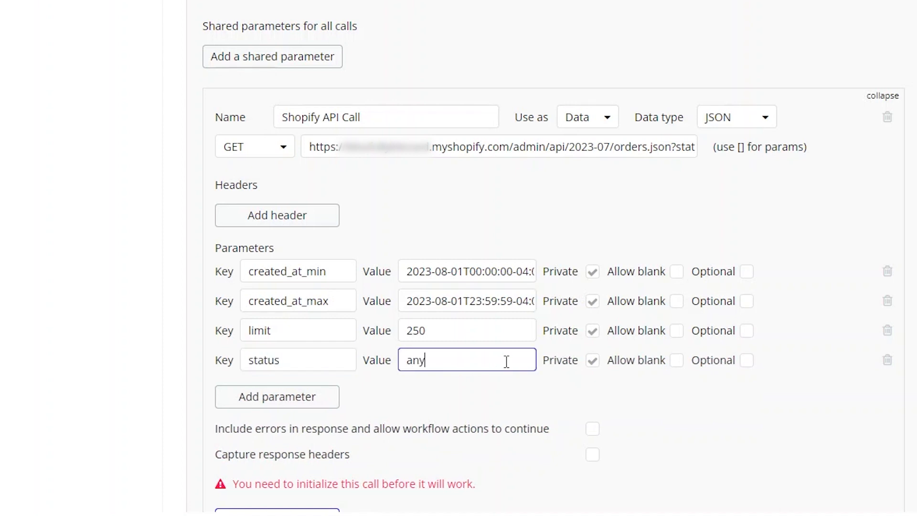
# Remove the ?status=any query string from the end of the call URL
pyautogui.moveTo(537, 148); pyautogui.dragTo(723, 153)
pyautogui.click(622, 146)
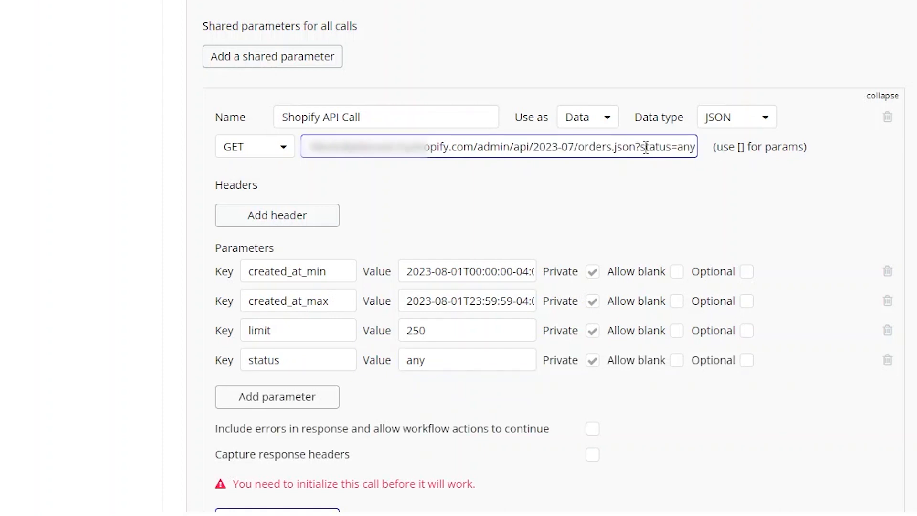
pyautogui.moveTo(637, 145); pyautogui.dragTo(695, 143)
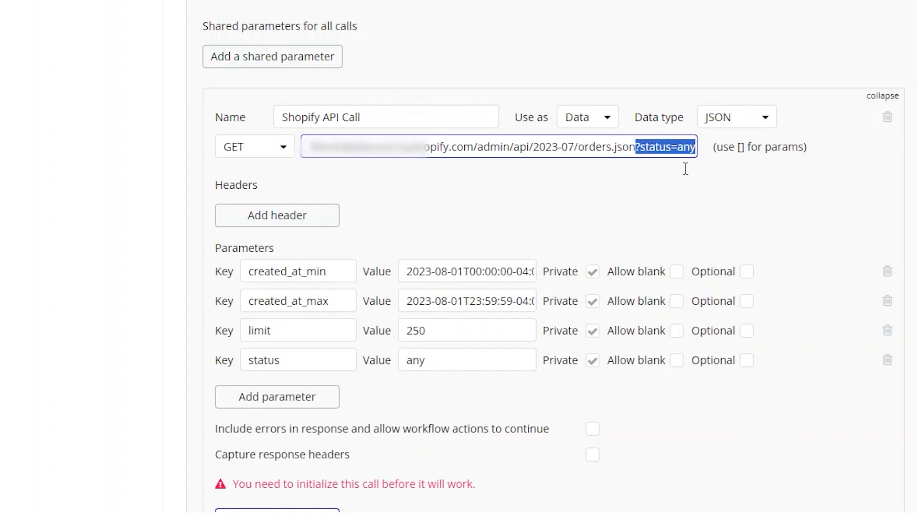
pyautogui.press('BackSpace')
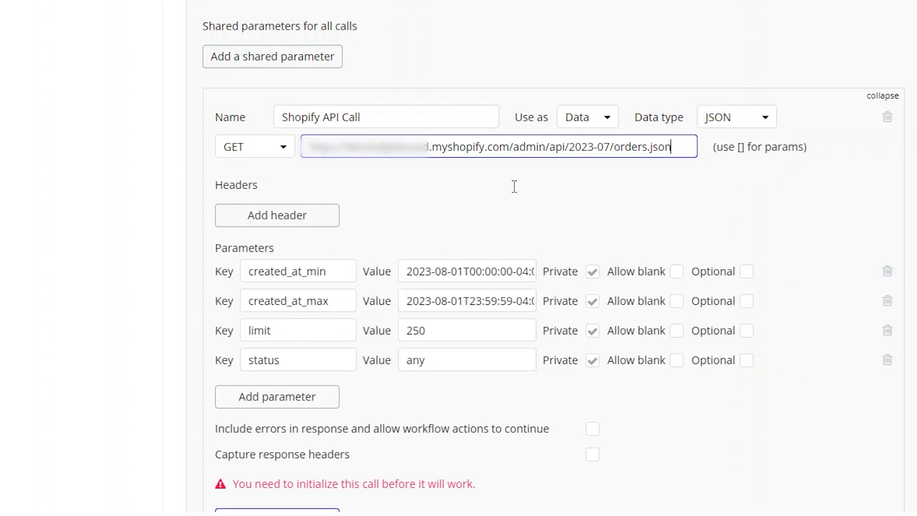
# Turn off the Private setting for the created_at_min and created_at_max parameters
pyautogui.scroll(-4, 627, 152)
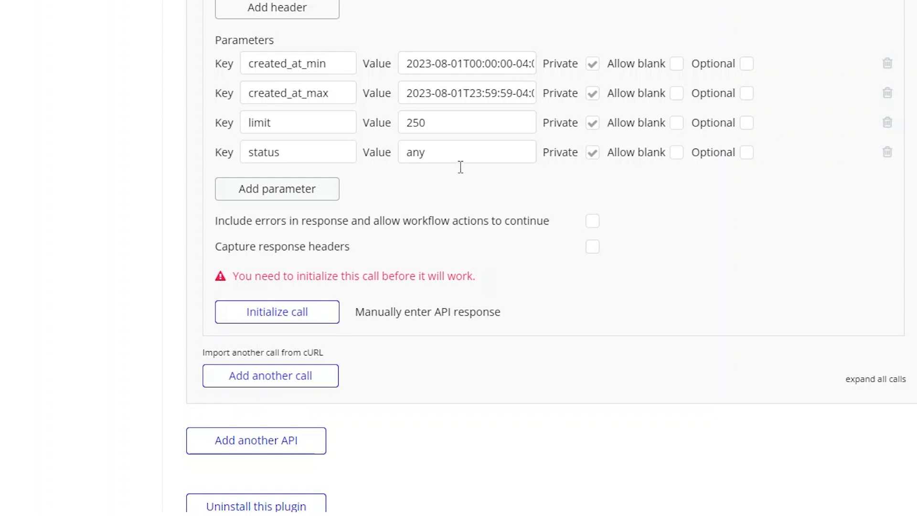
pyautogui.click(592, 65)
pyautogui.click(592, 93)
# Initialize the call, review the returned order fields and save the returned values
pyautogui.click(312, 311)
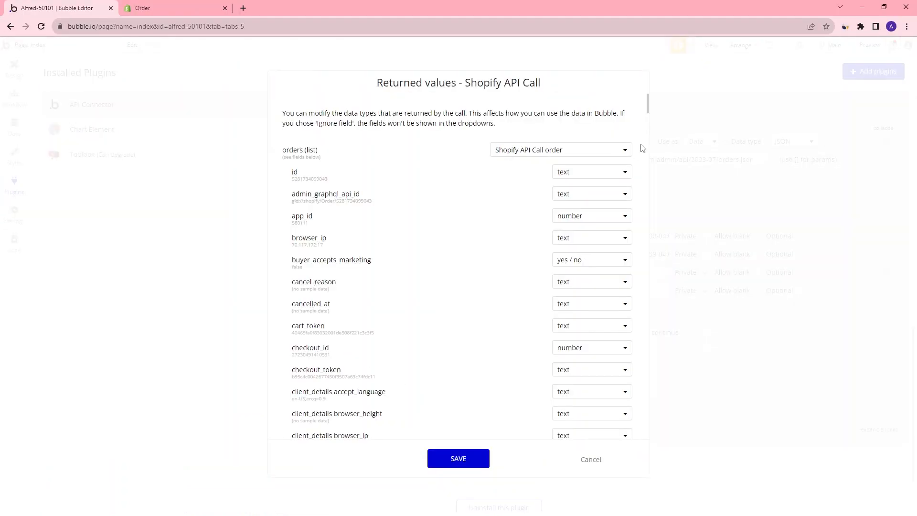
pyautogui.scroll(-5, 362, 268)
pyautogui.scroll(-3, 364, 248)
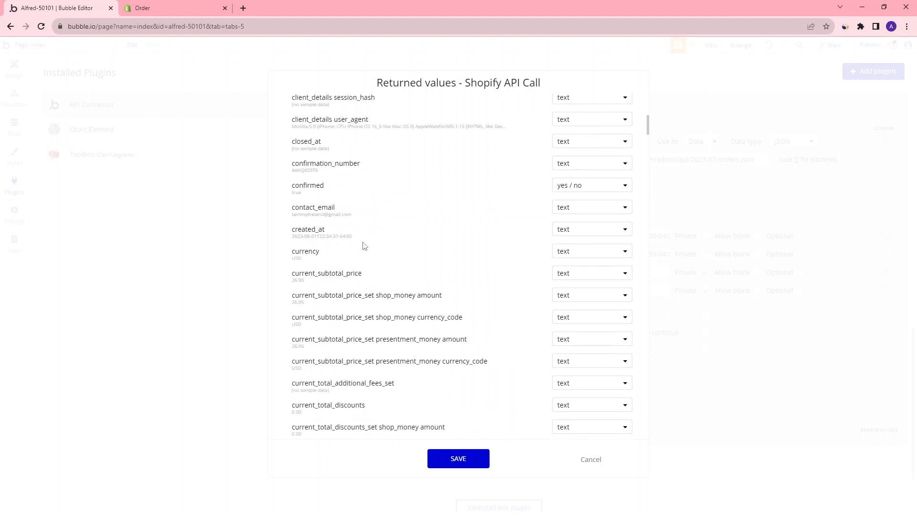
pyautogui.moveTo(293, 238); pyautogui.dragTo(318, 237)
pyautogui.click(485, 460)
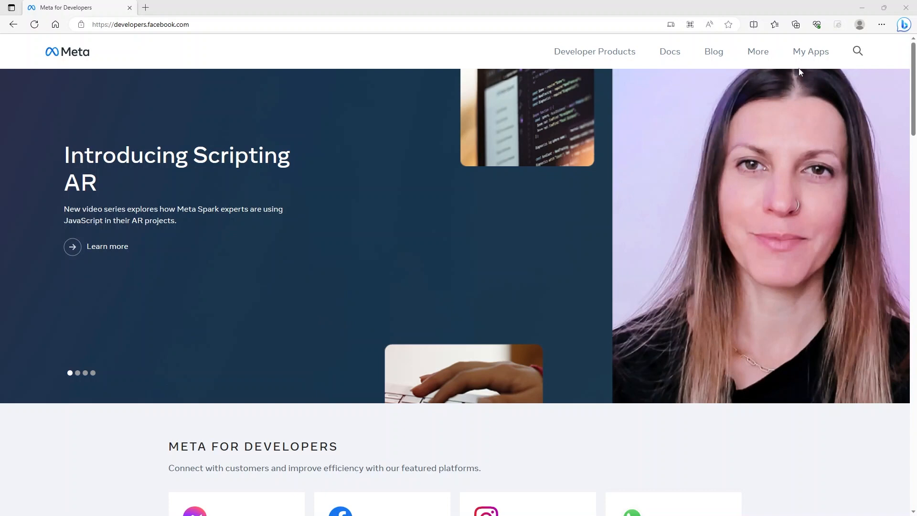
# Switch to Meta for Developers and start creating a new app with the Other use case
pyautogui.click(814, 57)
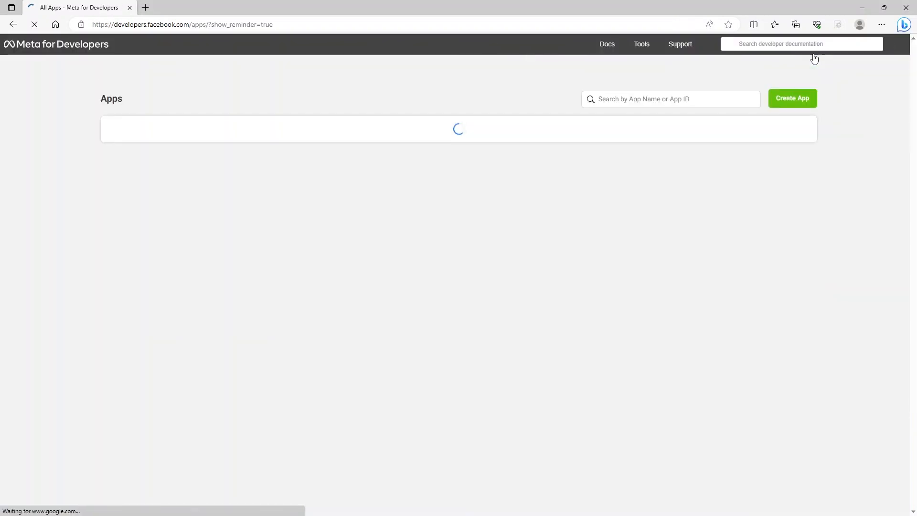
pyautogui.click(801, 103)
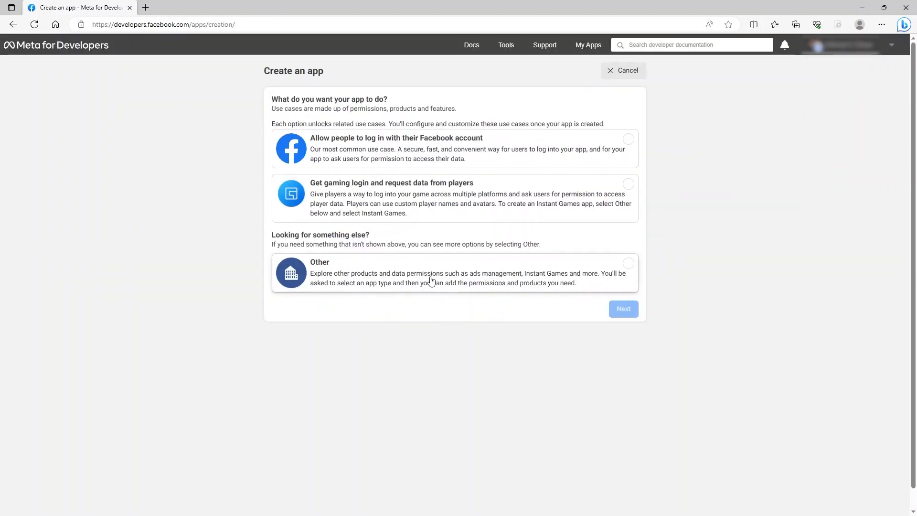
pyautogui.click(621, 268)
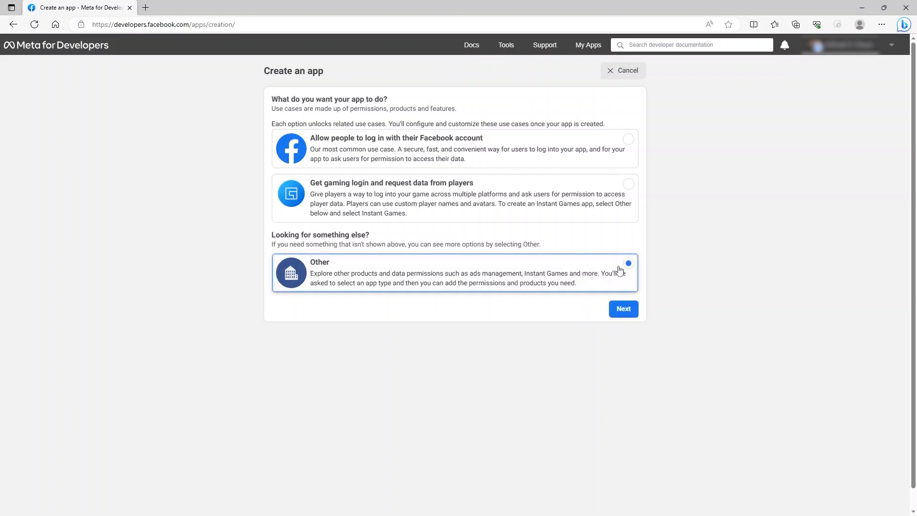
pyautogui.click(626, 312)
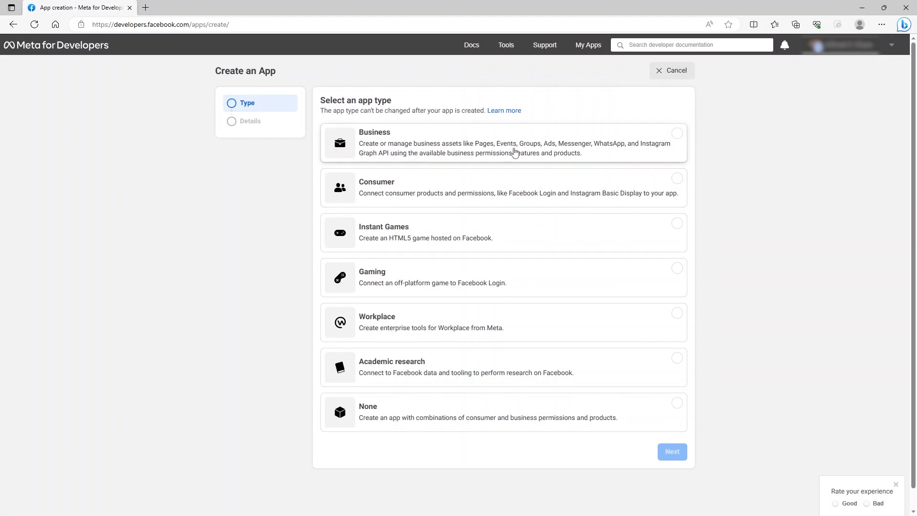
# Choose the Business app type and name the new Meta app Test
pyautogui.click(542, 147)
pyautogui.click(674, 455)
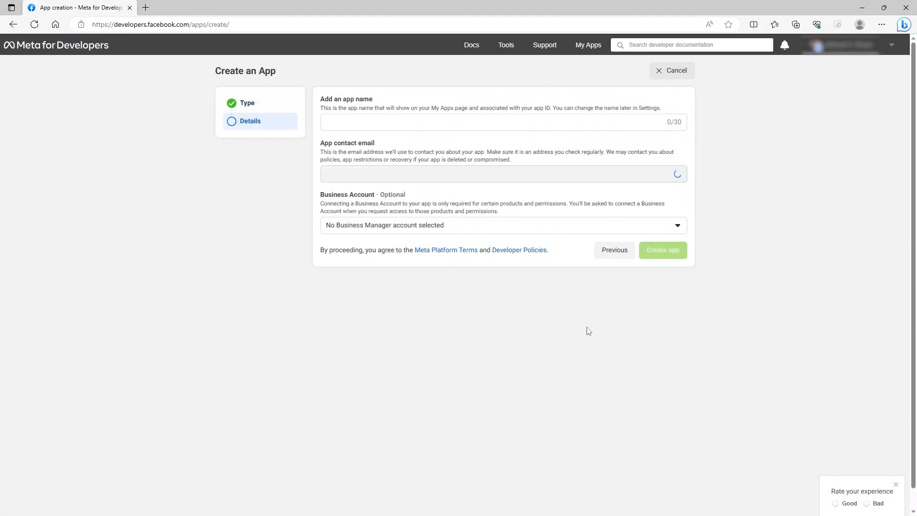
pyautogui.click(428, 123)
pyautogui.write('Test')
# Link a Business Manager account to the app and create it
pyautogui.click(477, 230)
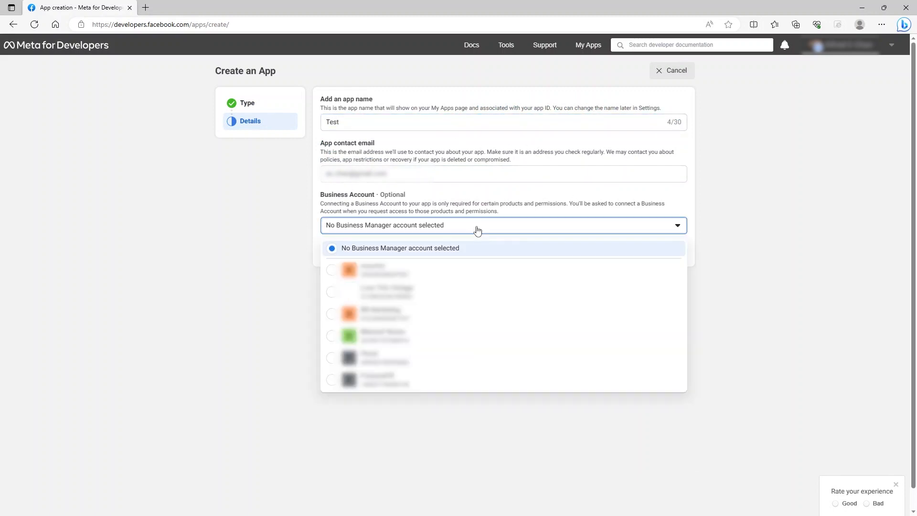
pyautogui.scroll(-1, 446, 317)
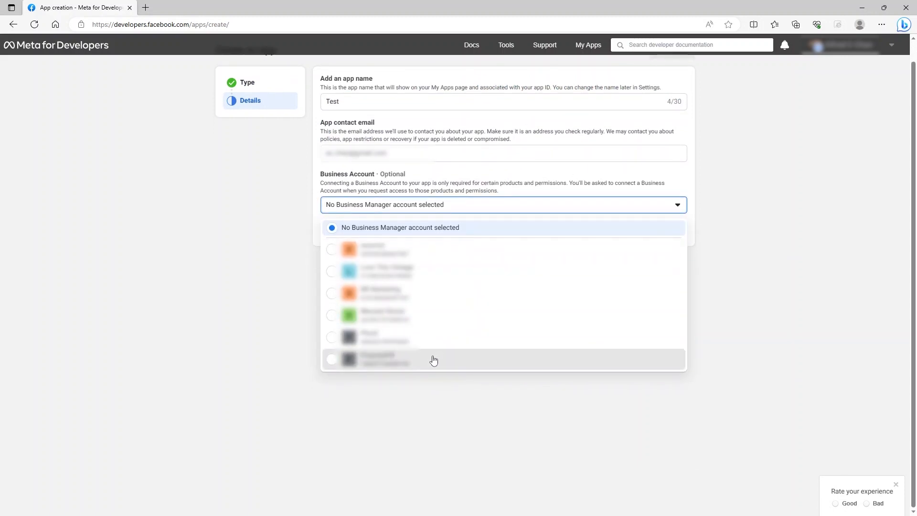
pyautogui.click(433, 360)
pyautogui.click(664, 231)
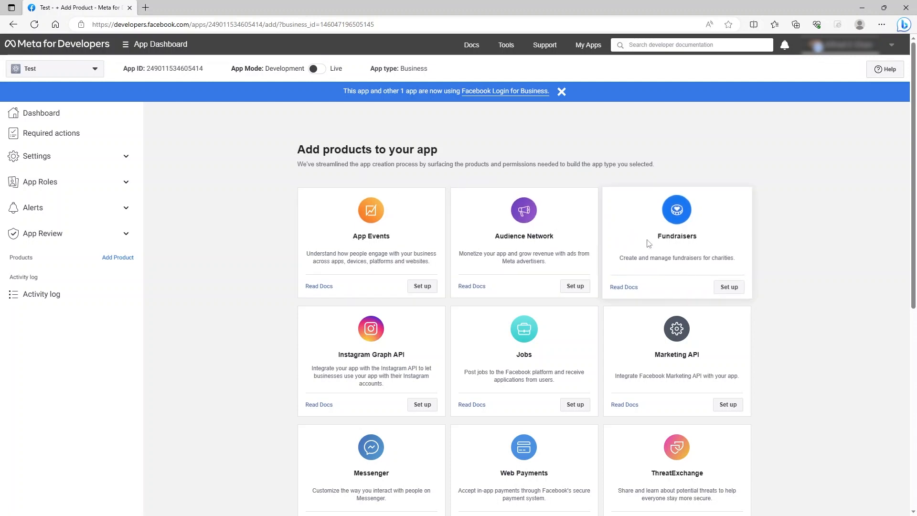
# Set up the Marketing API product and open its Tools page
pyautogui.click(730, 406)
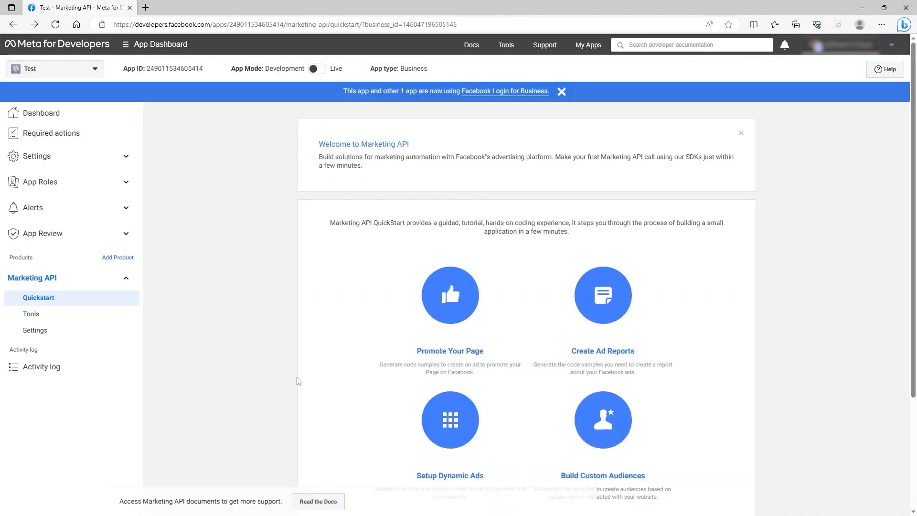
pyautogui.click(65, 322)
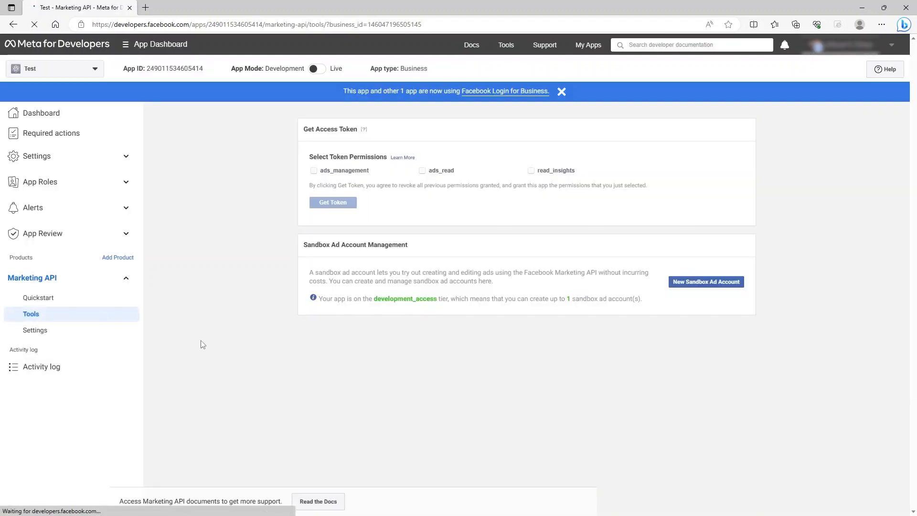
# Generate an access token with the ads_read permission and copy the token
pyautogui.click(422, 172)
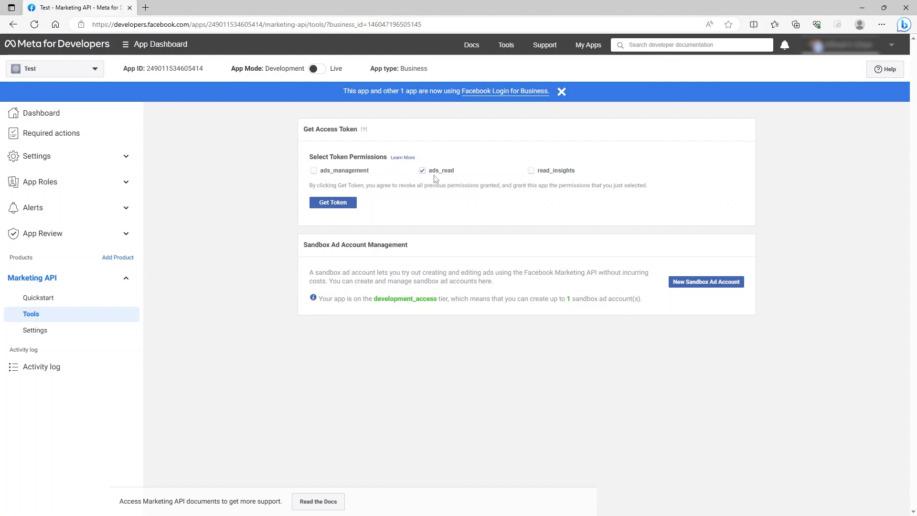
pyautogui.click(352, 205)
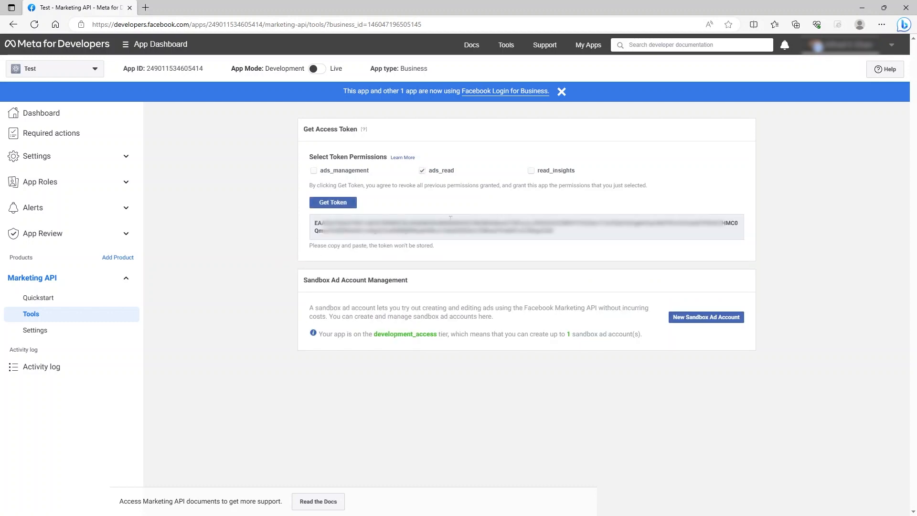
pyautogui.moveTo(562, 234); pyautogui.dragTo(319, 225)
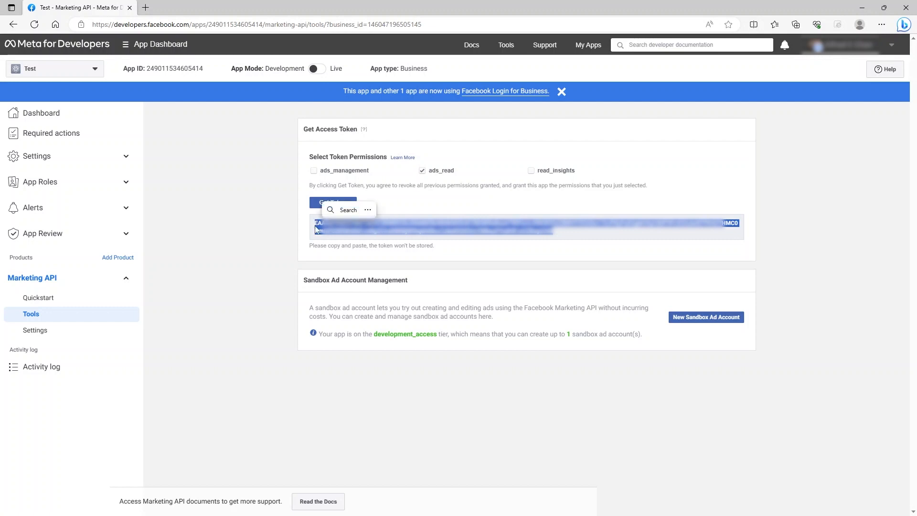
pyautogui.hotkey('ctrl', 'c')
# Back in the Bubble editor, add another API and name it New Facebook API
pyautogui.hotkey('alt', 'Tab')
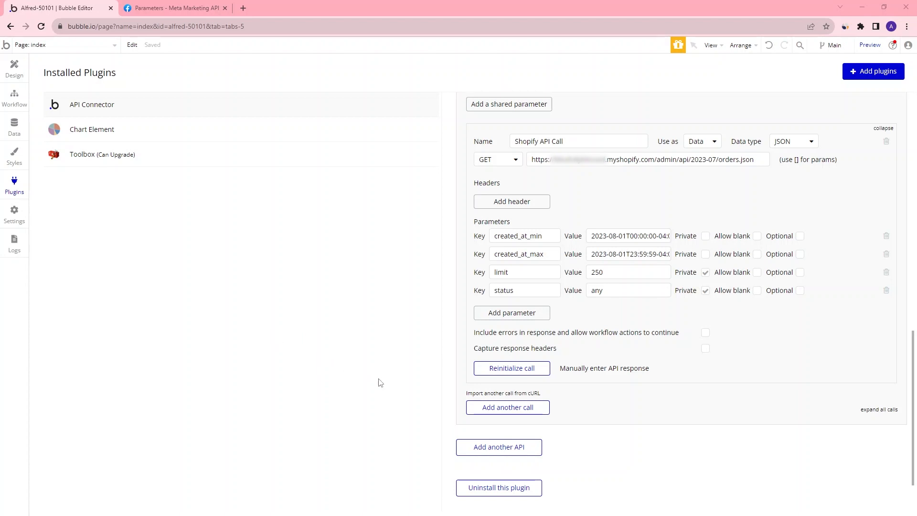
pyautogui.click(483, 448)
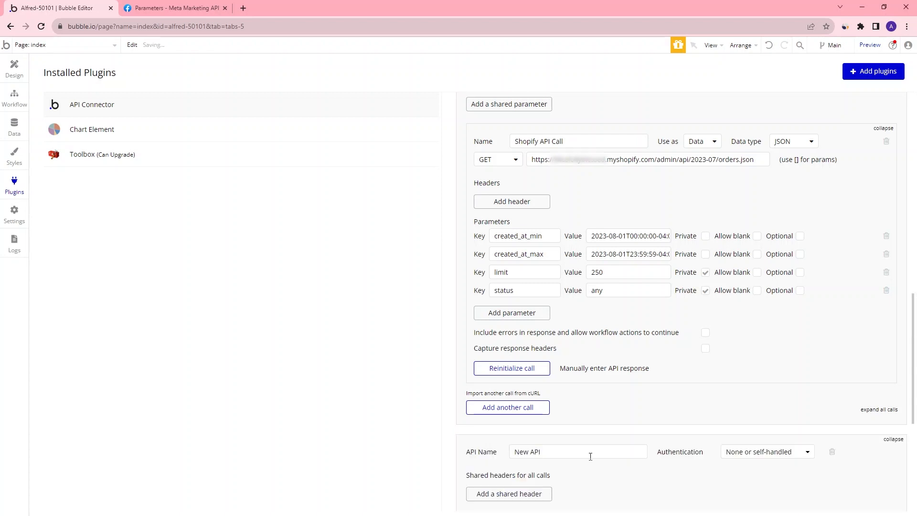
pyautogui.scroll(-5, 549, 363)
pyautogui.click(530, 202)
pyautogui.write('Facebook')
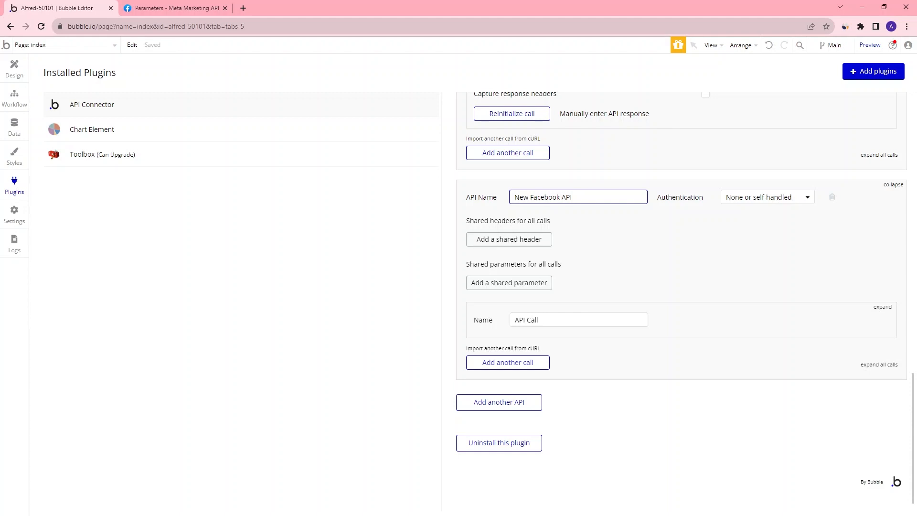
# Set the API's authentication to Private key in header with Authorization as the key name
pyautogui.click(762, 198)
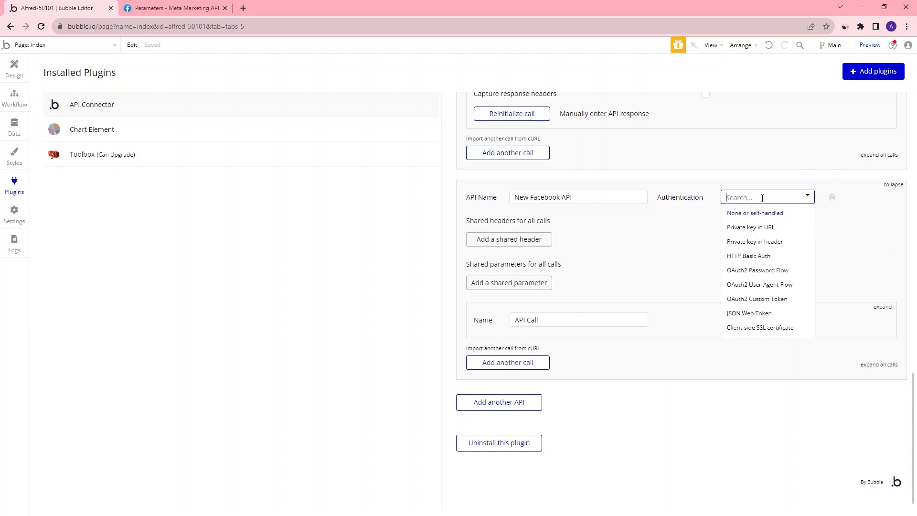
pyautogui.click(758, 243)
pyautogui.click(536, 216)
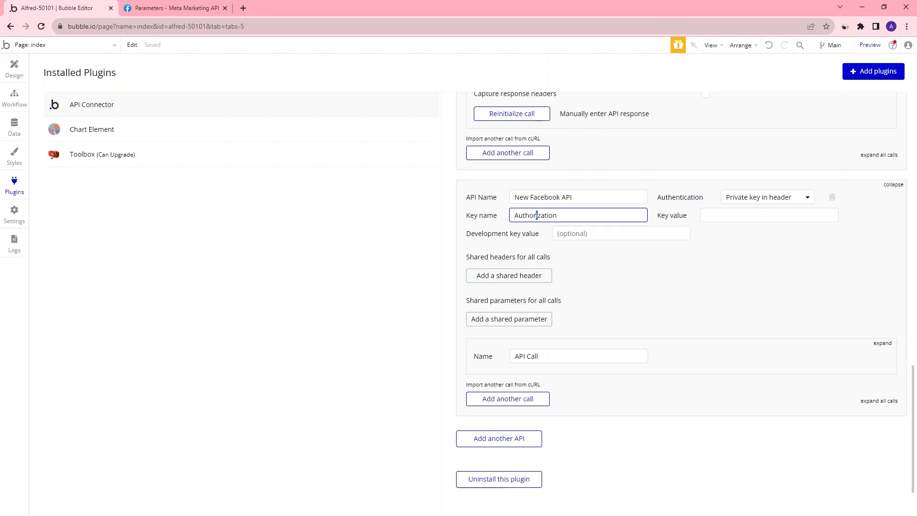
pyautogui.hotkey('alt', 'Tab')
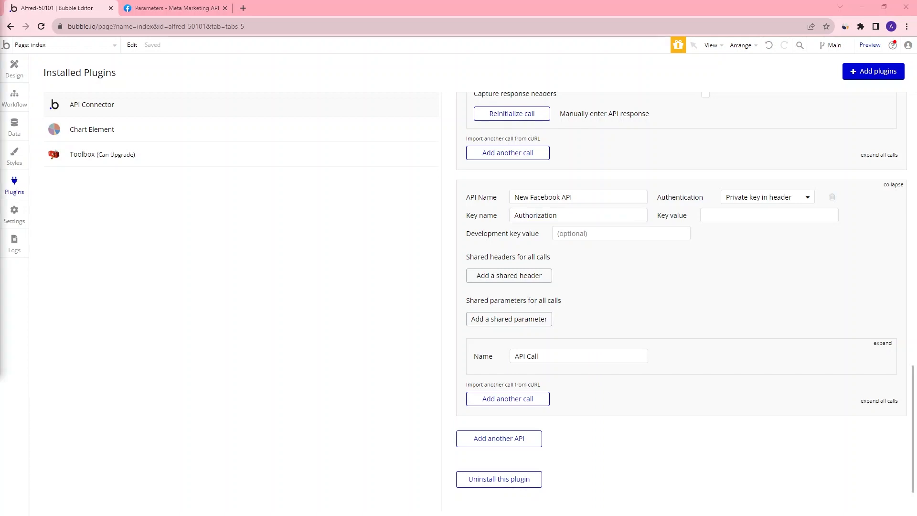
# Paste the access token into the key value, prefixed with Bearer
pyautogui.click(751, 215)
pyautogui.hotkey('ctrl', 'v')
pyautogui.hotkey('ctrl', 'a')
pyautogui.hotkey('ctrl', 'z')
pyautogui.click(707, 217)
pyautogui.write('Bearer')
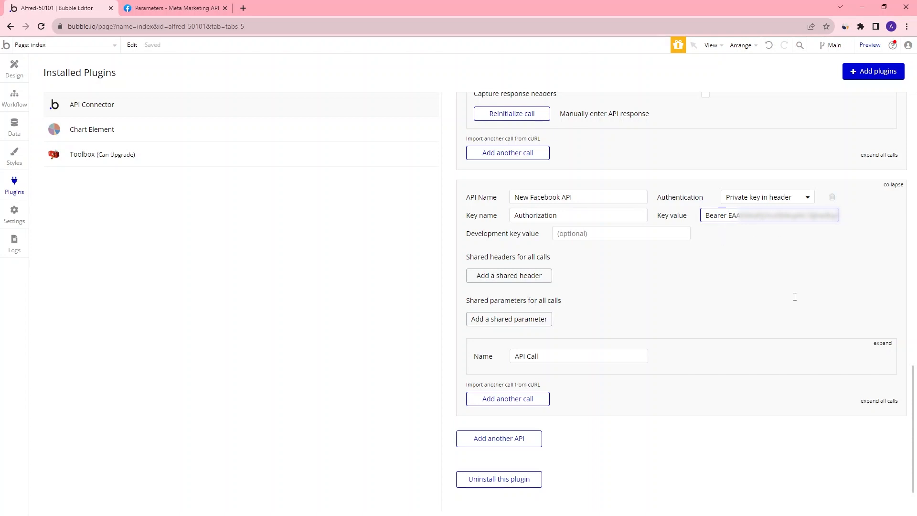
# Expand the API's call and rename it Facebook API Call
pyautogui.scroll(-2, 795, 296)
pyautogui.click(883, 284)
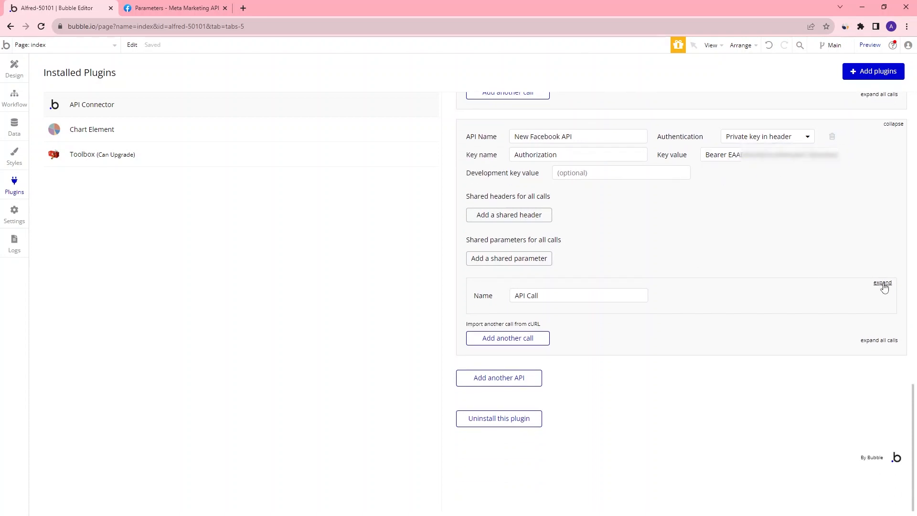
pyautogui.click(883, 284)
pyautogui.click(523, 295)
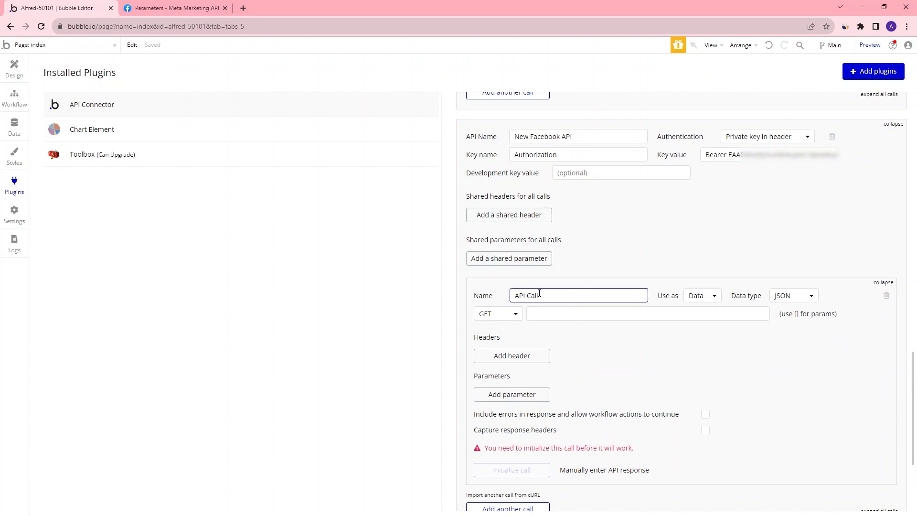
pyautogui.write('Facebook')
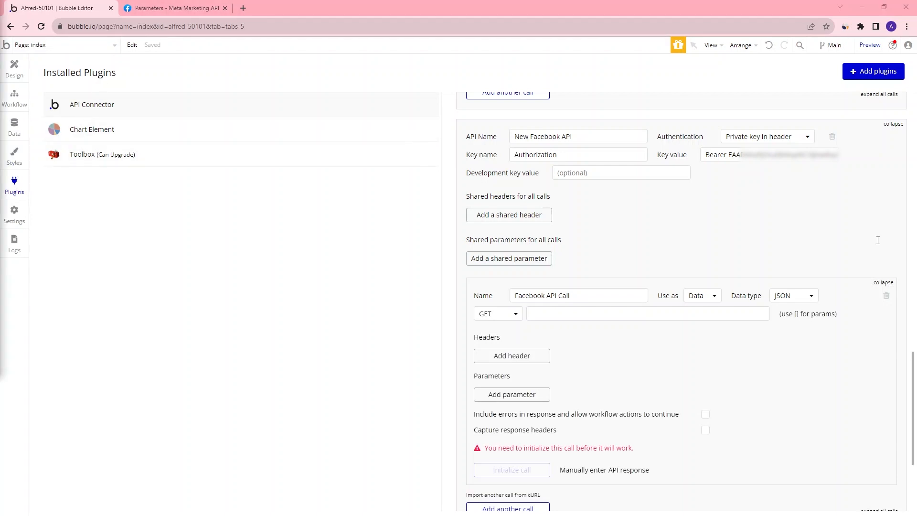
# Paste the Graph API v17.0 insights URL for the ad account as the call's endpoint
pyautogui.click(664, 312)
pyautogui.hotkey('ctrl', 'v')
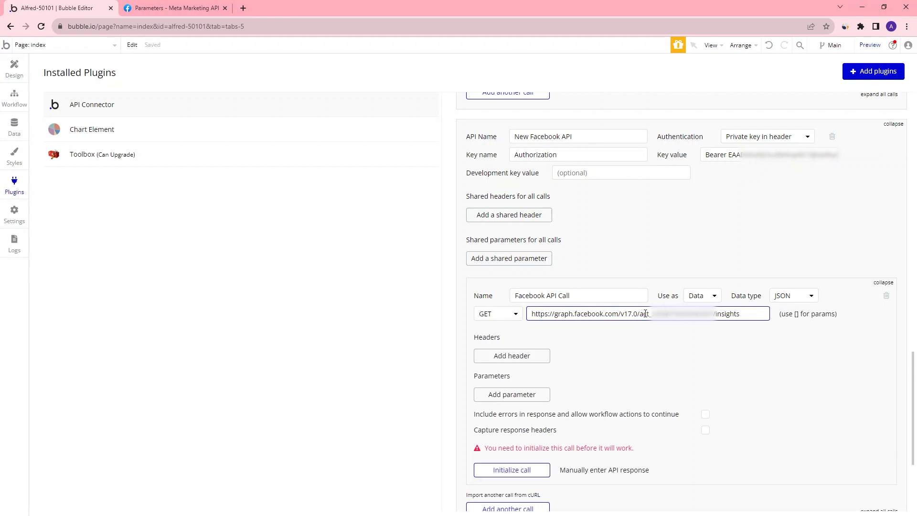
pyautogui.moveTo(640, 313); pyautogui.dragTo(715, 313)
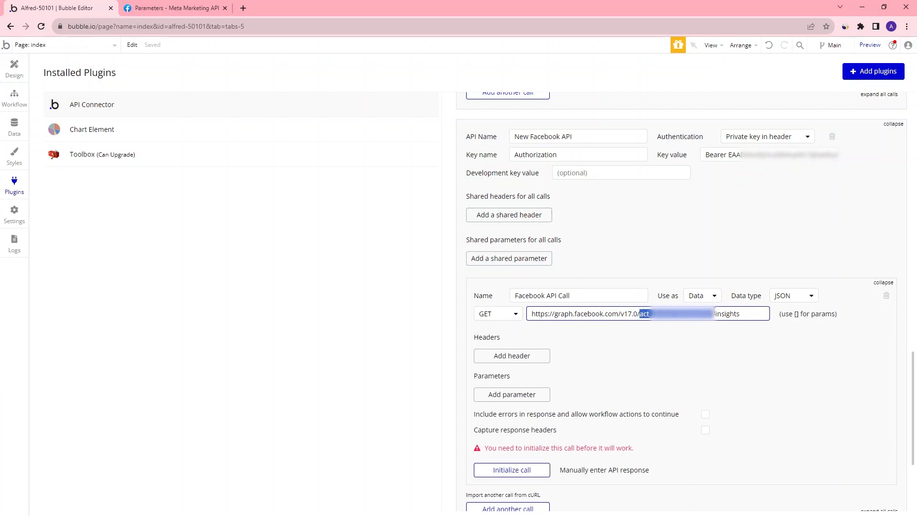
pyautogui.click(748, 316)
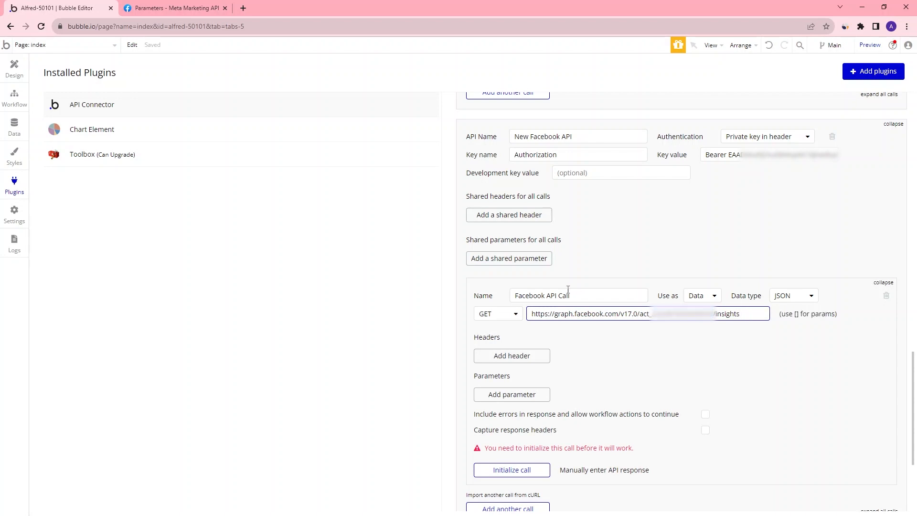
# Copy the time_range parameter format from the Insights API parameters documentation
pyautogui.click(166, 7)
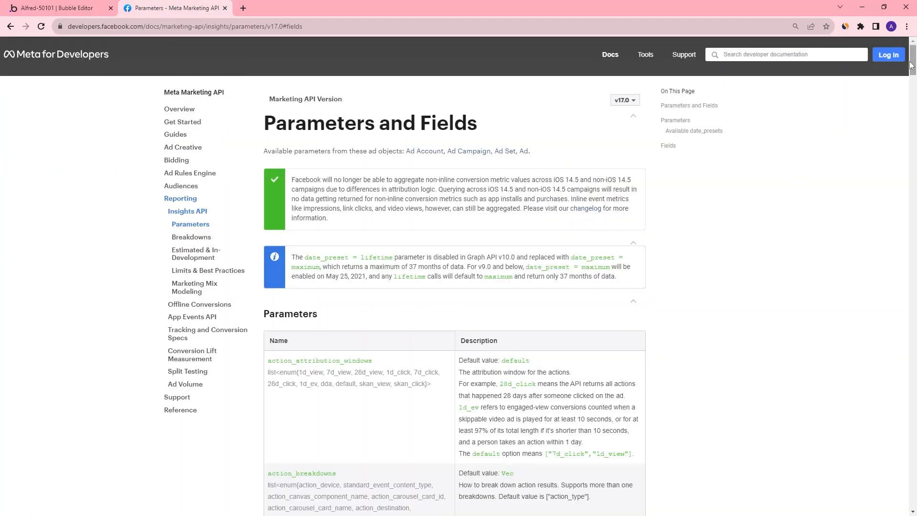
pyautogui.moveTo(914, 57)
pyautogui.mouseDown()
pyautogui.moveTo(913, 463)
pyautogui.moveTo(914, 65)
pyautogui.mouseUp()
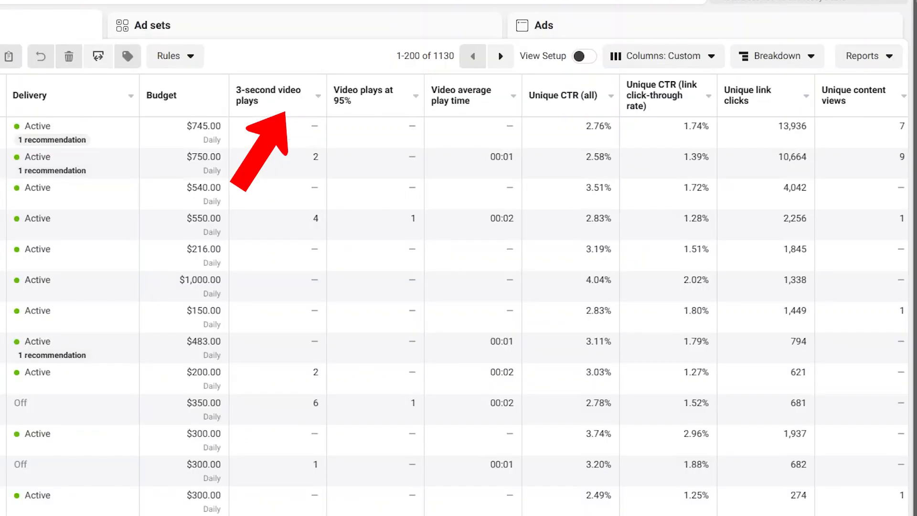
pyautogui.hscroll(4, 459, 311)
pyautogui.hscroll(15, 458, 295)
pyautogui.hscroll(16, 459, 295)
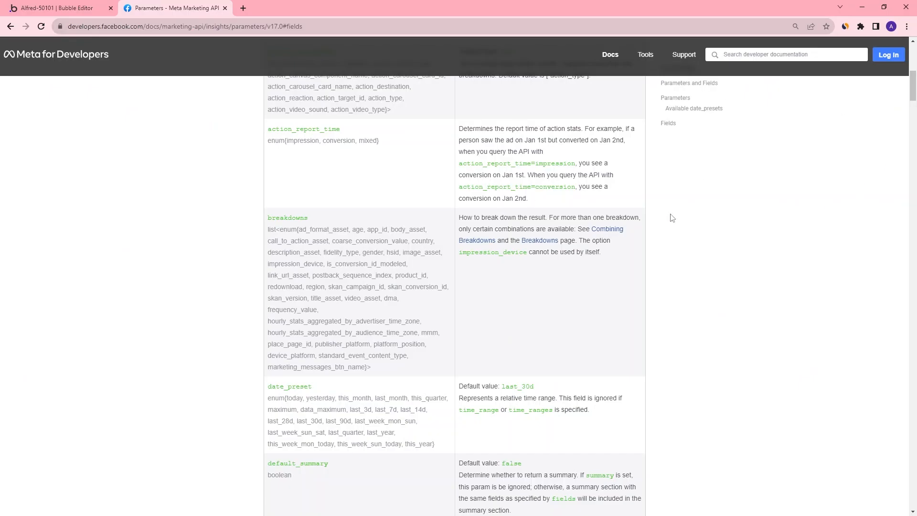
pyautogui.moveTo(913, 94); pyautogui.dragTo(906, 143)
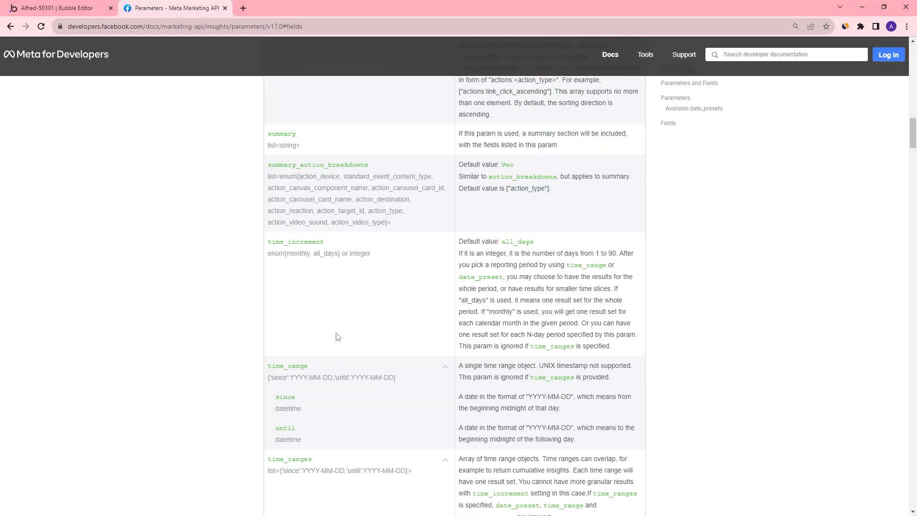
pyautogui.scroll(-2, 336, 338)
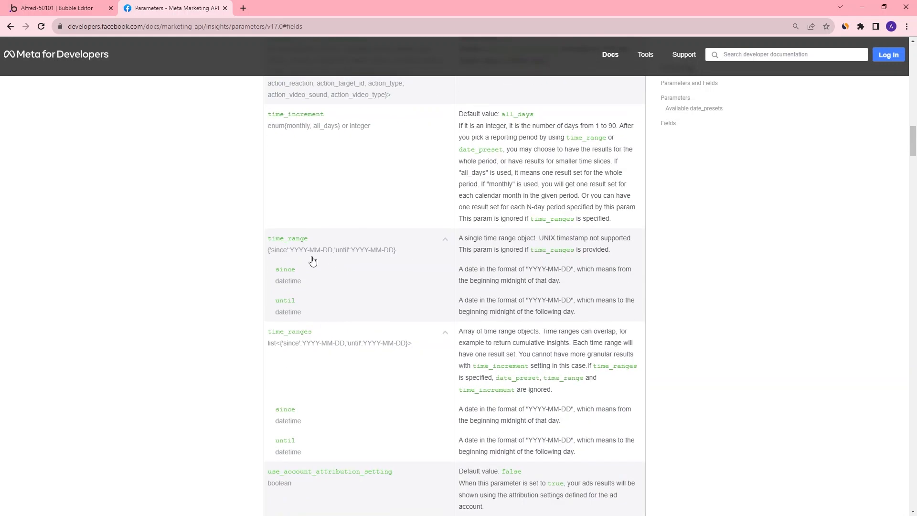
pyautogui.moveTo(268, 250); pyautogui.dragTo(402, 258)
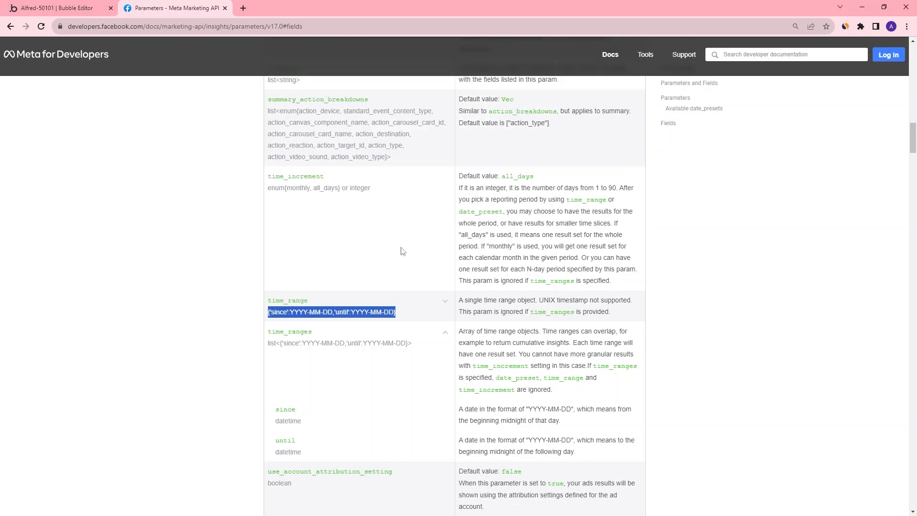
pyautogui.click(84, 13)
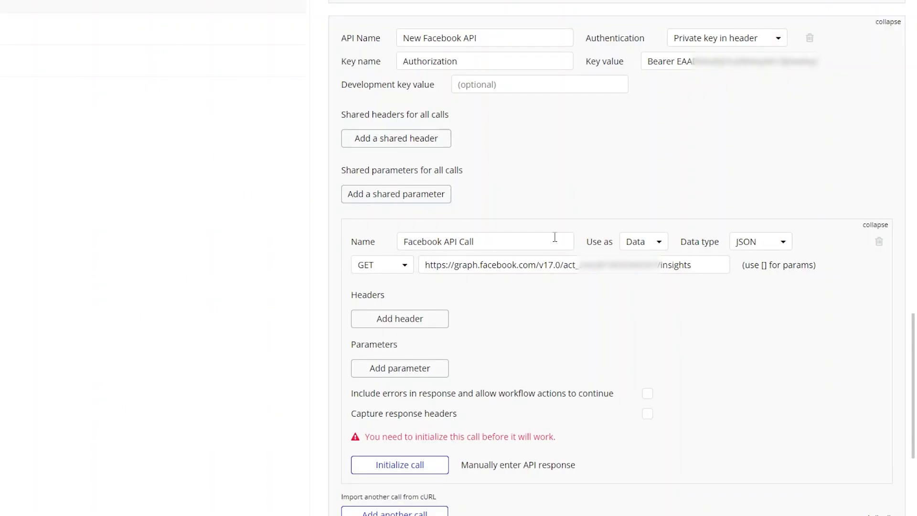
# Add a time_range parameter with the copied since/until format as value and turn off Private
pyautogui.click(415, 368)
pyautogui.write('time_range')
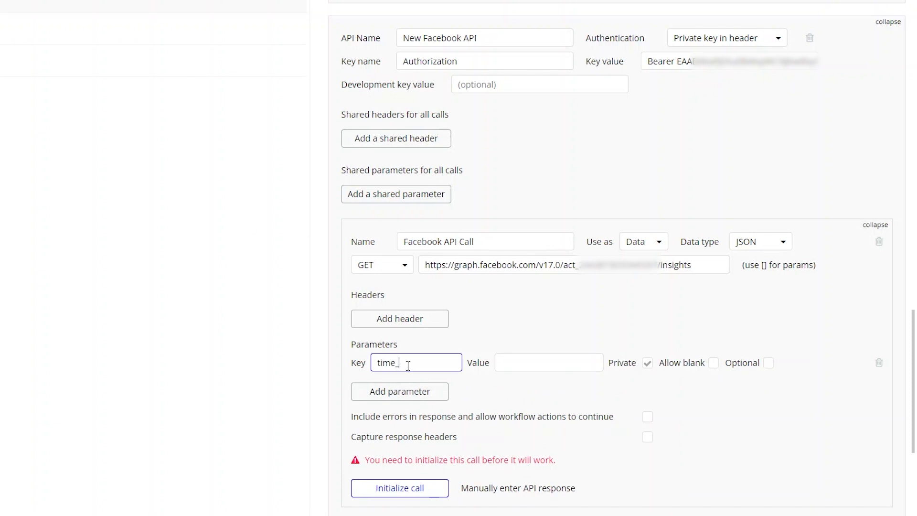
pyautogui.click(506, 362)
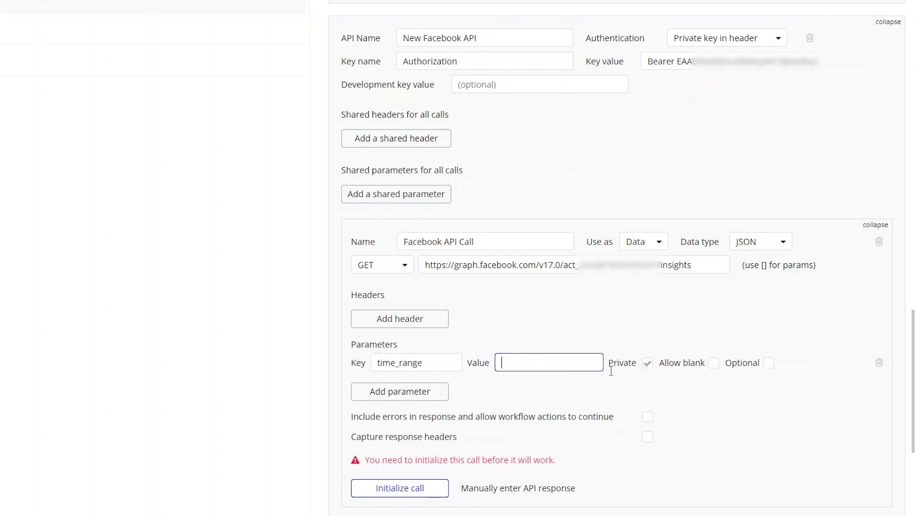
pyautogui.hotkey('ctrl', 'v')
pyautogui.click(648, 363)
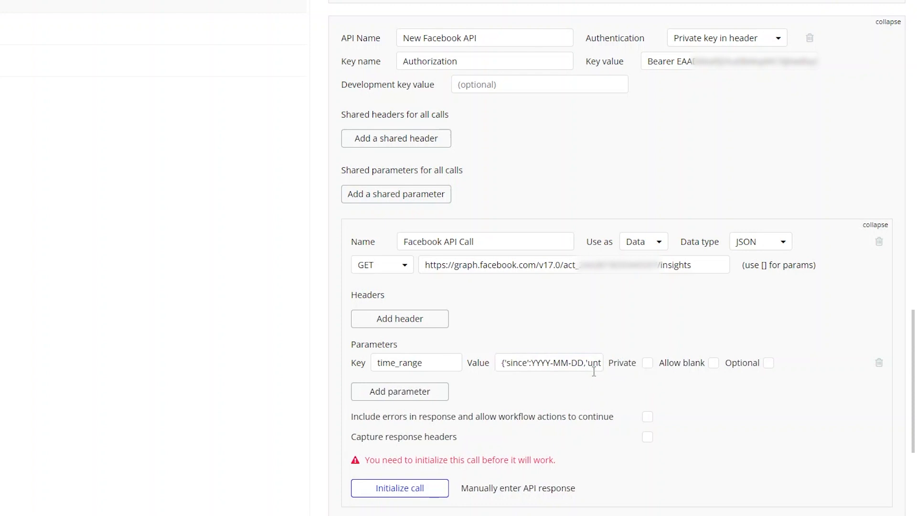
# Set the since date in the time_range value to 2023-08-01
pyautogui.scroll(-1, 675, 301)
pyautogui.scroll(-3, 675, 301)
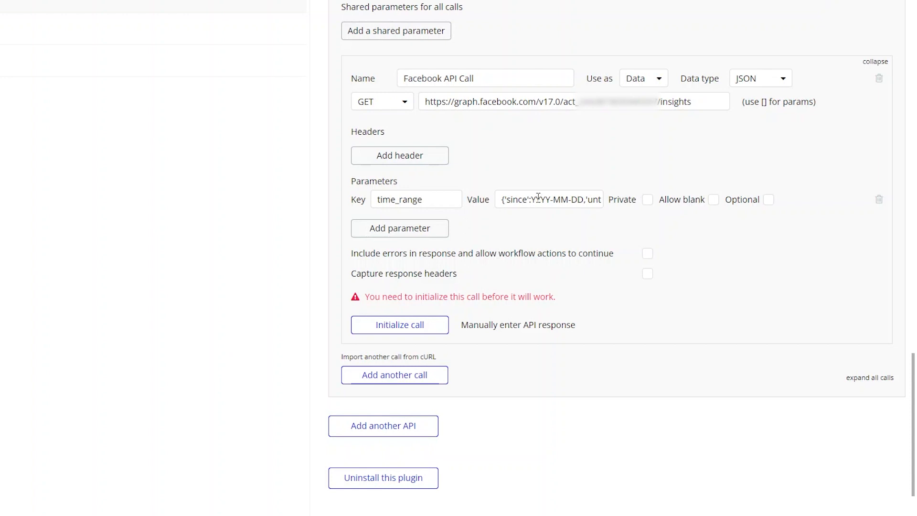
pyautogui.moveTo(537, 199); pyautogui.dragTo(550, 199)
pyautogui.hotkey('shift', 'Left')
pyautogui.write('2023')
pyautogui.press('Right')
pyautogui.press('Delete')
pyautogui.press('Delete')
pyautogui.write('08')
pyautogui.press('Right')
pyautogui.press('Delete')
pyautogui.press('Delete')
pyautogui.write('01')
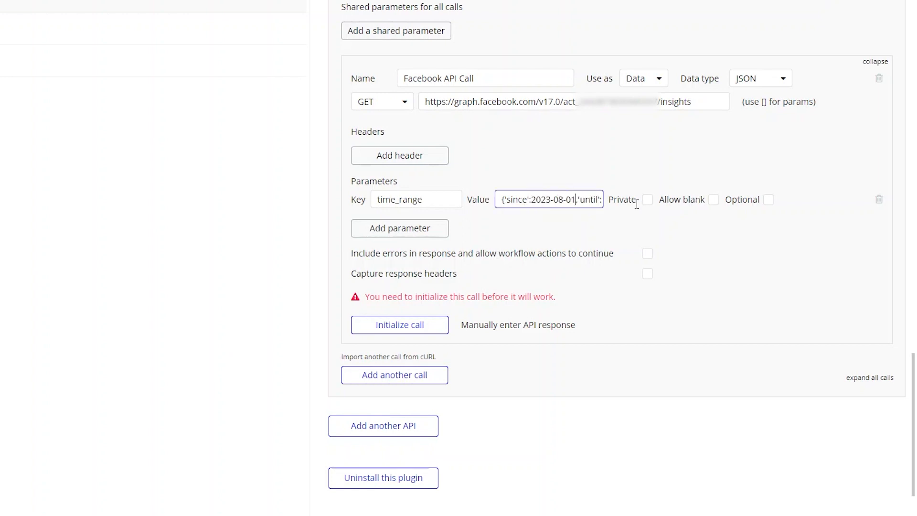
# Set the until date in the time_range value to 2023-08-01
pyautogui.moveTo(587, 199); pyautogui.dragTo(609, 199)
pyautogui.click(555, 197)
pyautogui.doubleClick(554, 197)
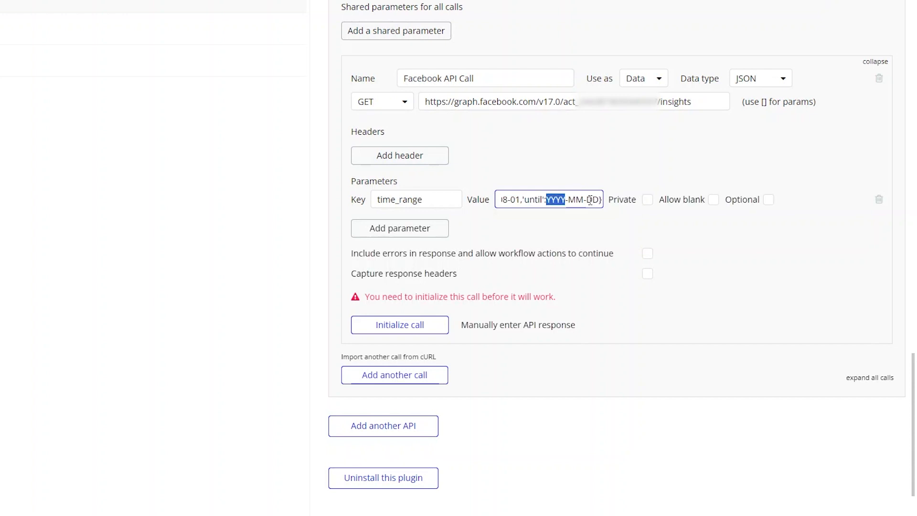
pyautogui.write('2023')
pyautogui.press('Right')
pyautogui.press('Delete')
pyautogui.press('Delete')
pyautogui.write('08')
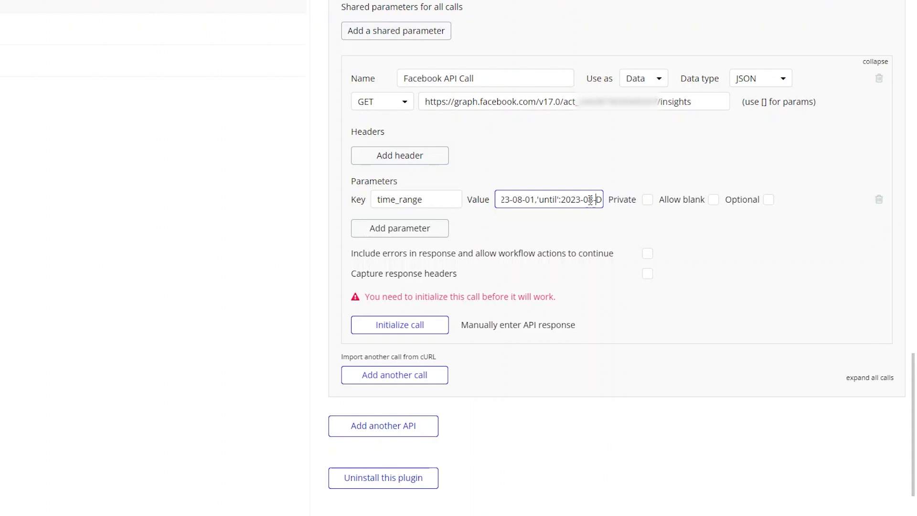
pyautogui.press('Right')
pyautogui.press('Delete')
pyautogui.press('Delete')
pyautogui.write('01')
# Add a second parameter to the call with the key fields
pyautogui.click(400, 325)
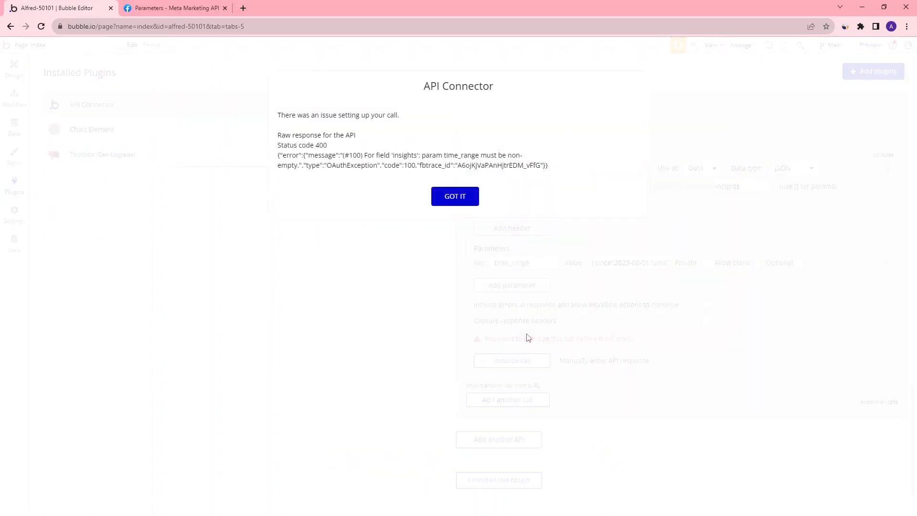
pyautogui.click(457, 197)
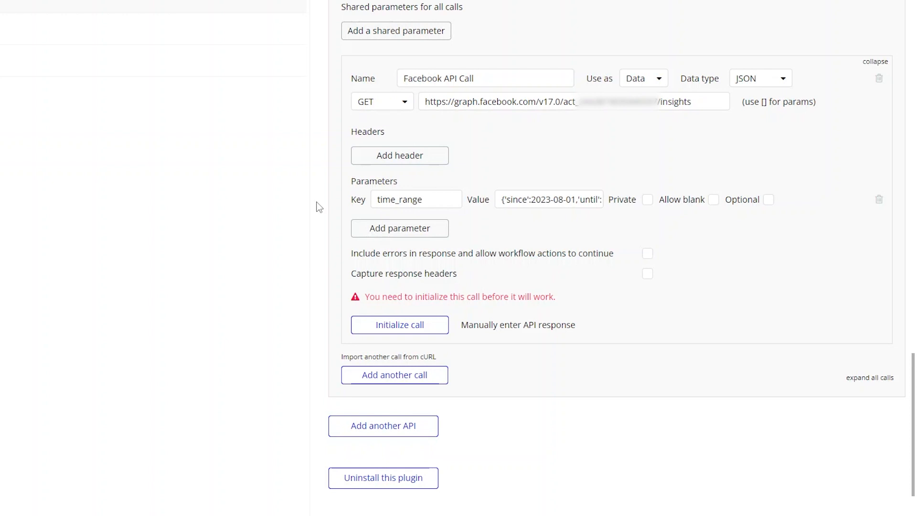
pyautogui.click(412, 228)
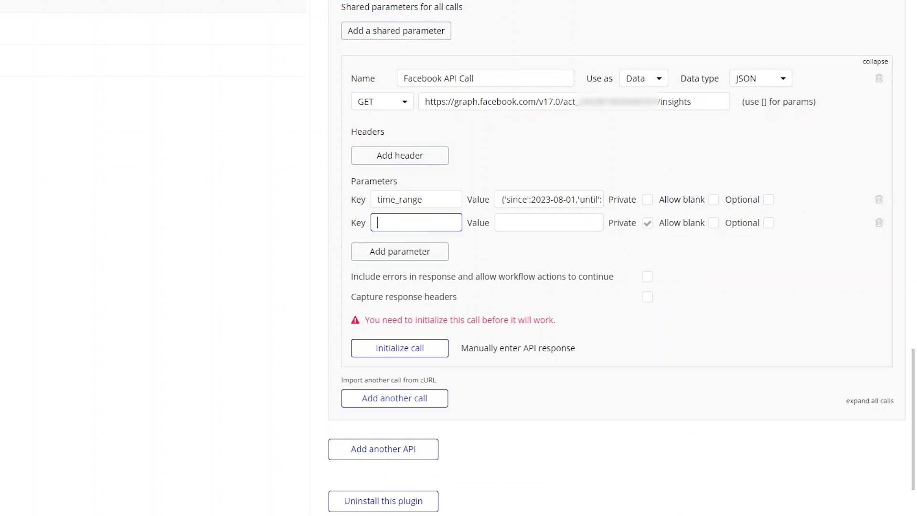
pyautogui.write('fields')
# Browse the Fields list of the Insights API parameters documentation
pyautogui.click(144, 7)
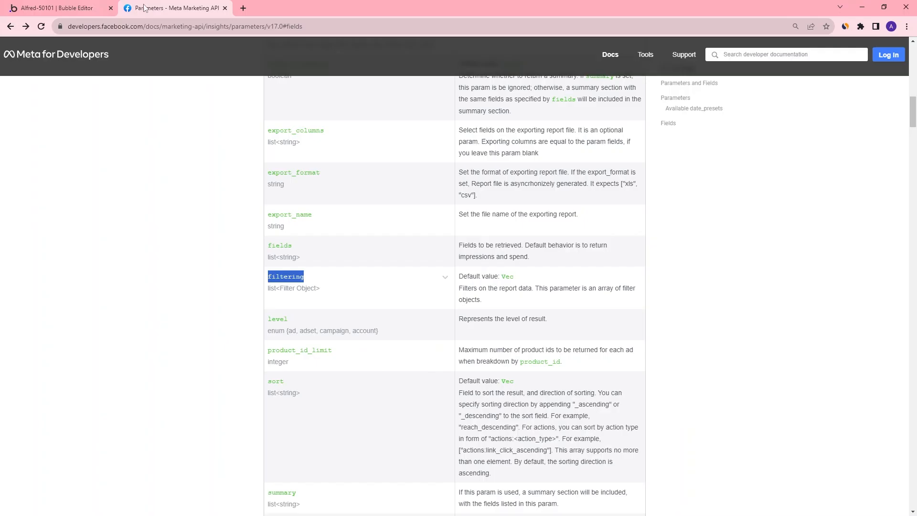
pyautogui.click(295, 247)
pyautogui.click(668, 123)
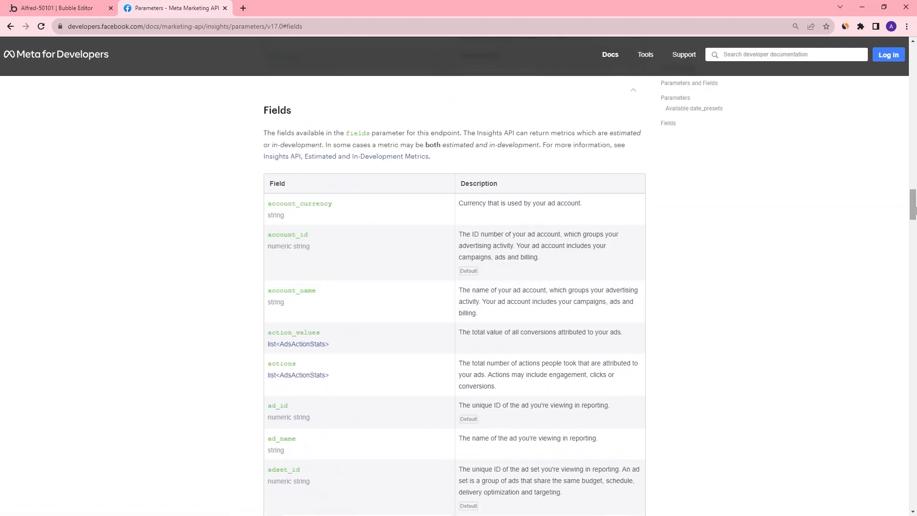
pyautogui.scroll(-6, 362, 242)
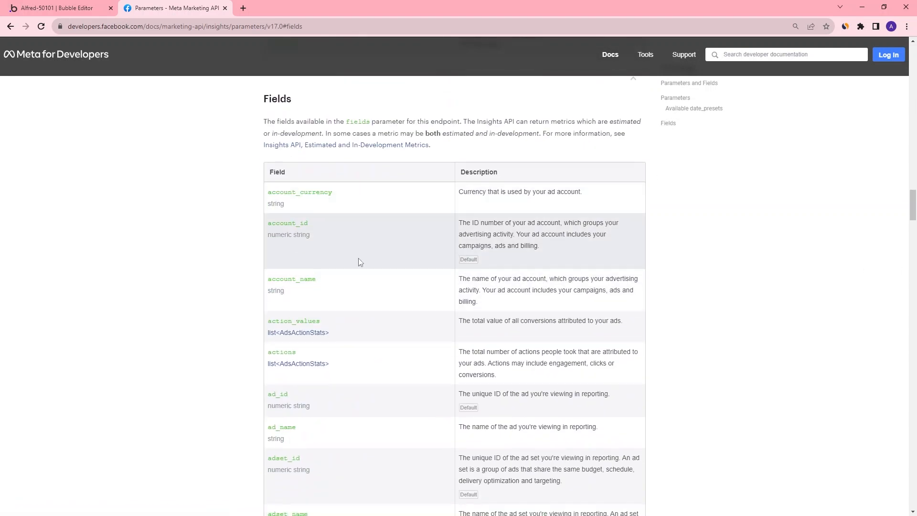
pyautogui.scroll(-12, 373, 251)
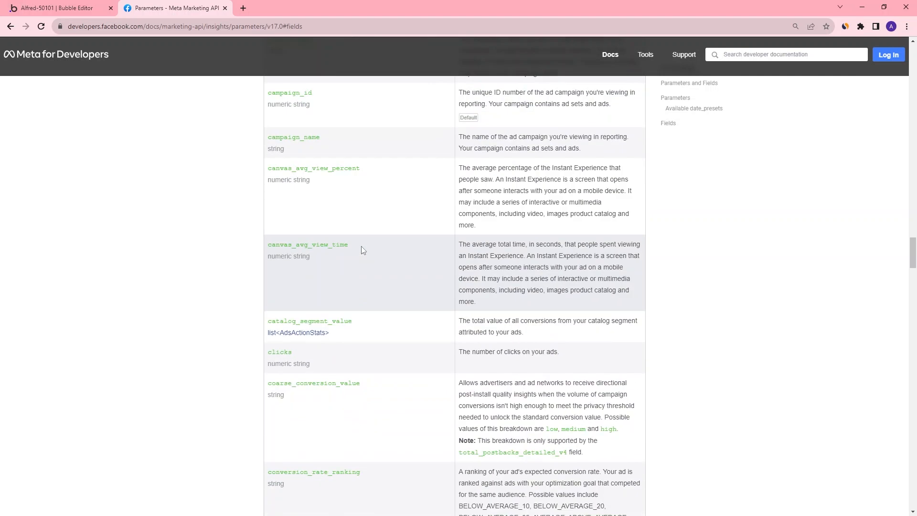
pyautogui.scroll(-3, 362, 250)
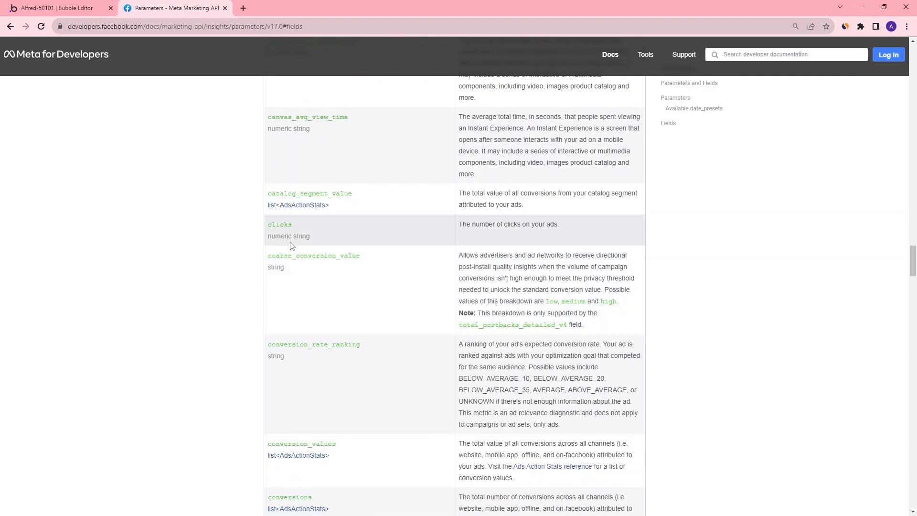
pyautogui.scroll(-8, 289, 228)
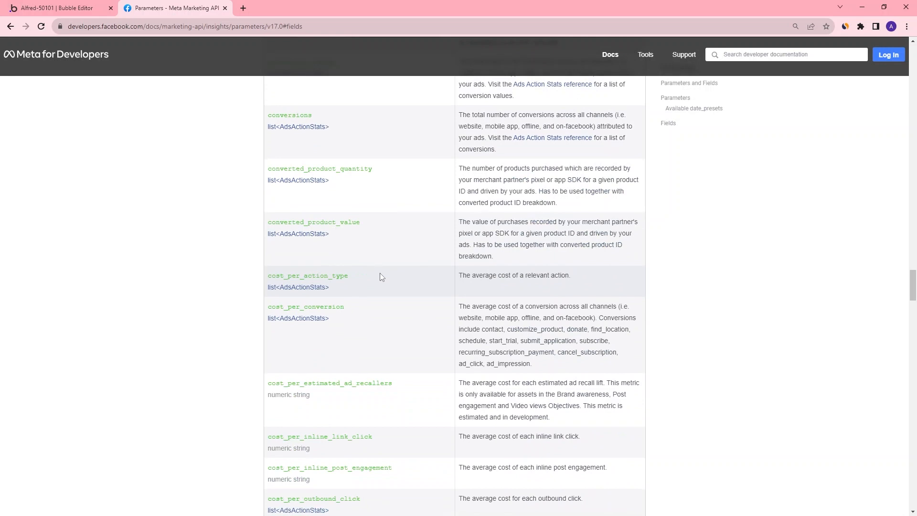
pyautogui.scroll(-5, 379, 251)
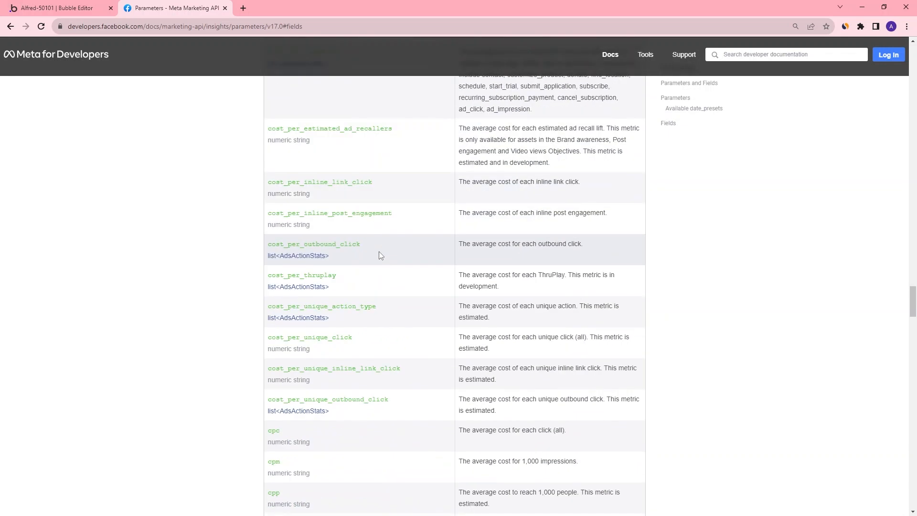
pyautogui.scroll(-5, 379, 252)
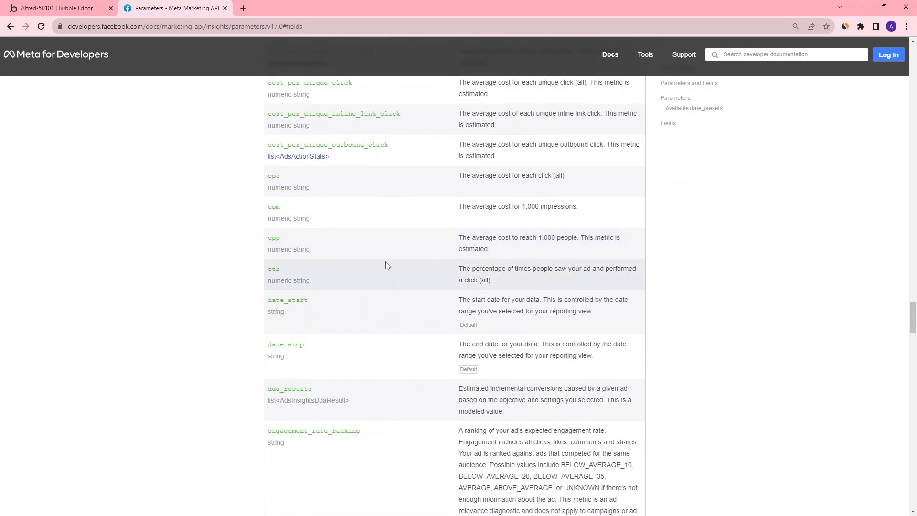
pyautogui.scroll(-8, 448, 281)
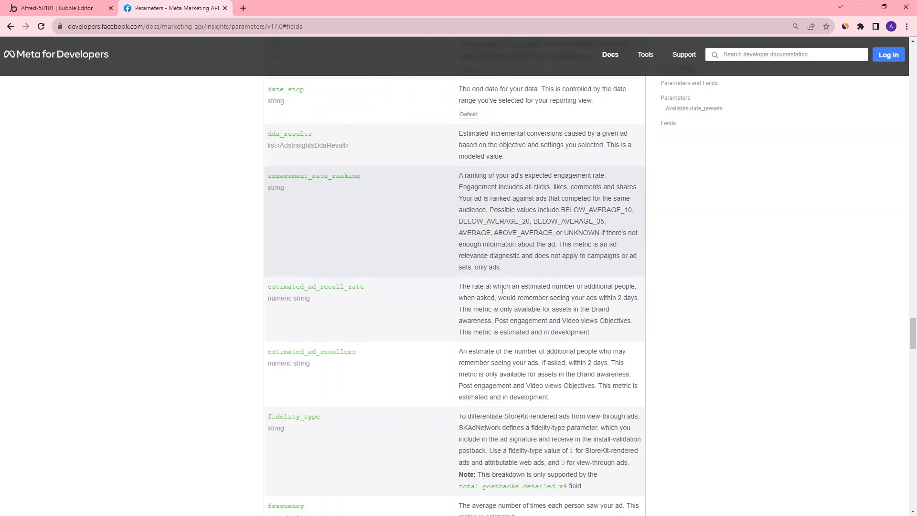
pyautogui.scroll(-3, 417, 298)
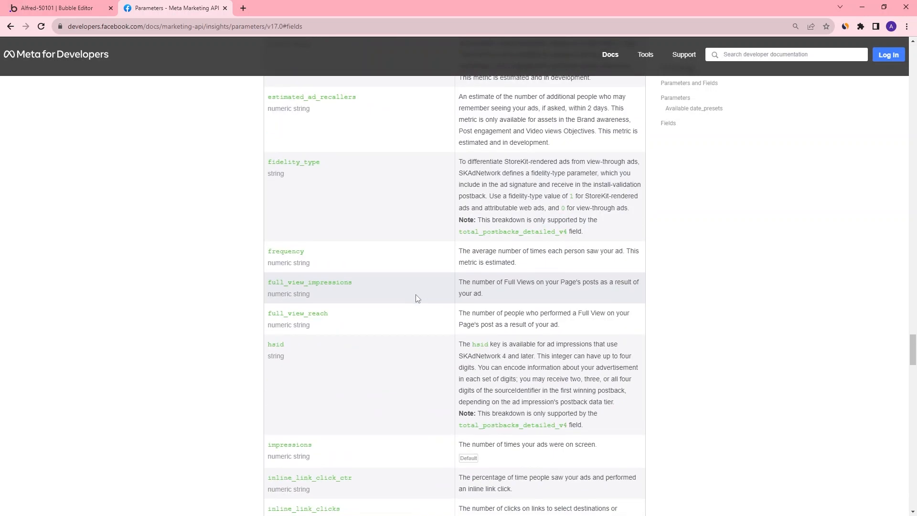
pyautogui.scroll(-3, 418, 295)
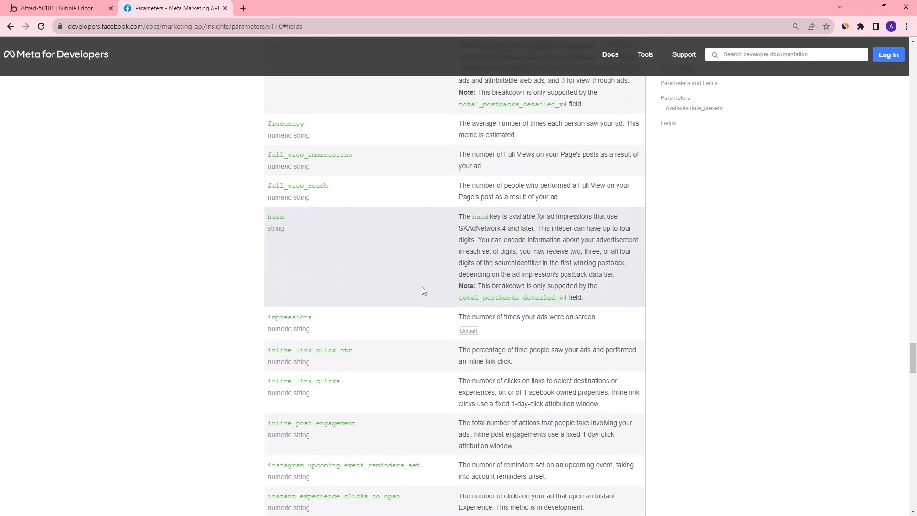
pyautogui.scroll(8, 422, 287)
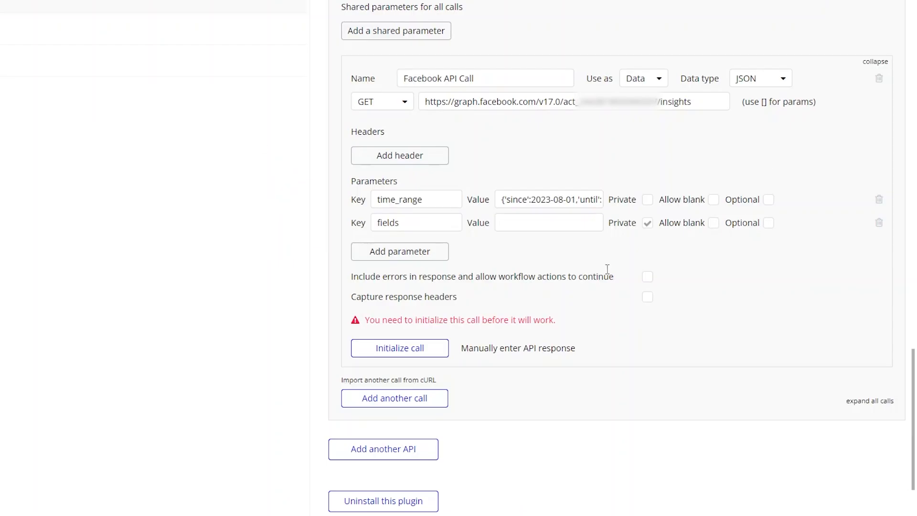
# Paste the field list account_currency,spend,impressions,clicks,actions,action_values as the fields value and add a filtering parameter
pyautogui.click(567, 223)
pyautogui.write('clicks,actions,action_values')
pyautogui.moveTo(511, 223); pyautogui.dragTo(405, 225)
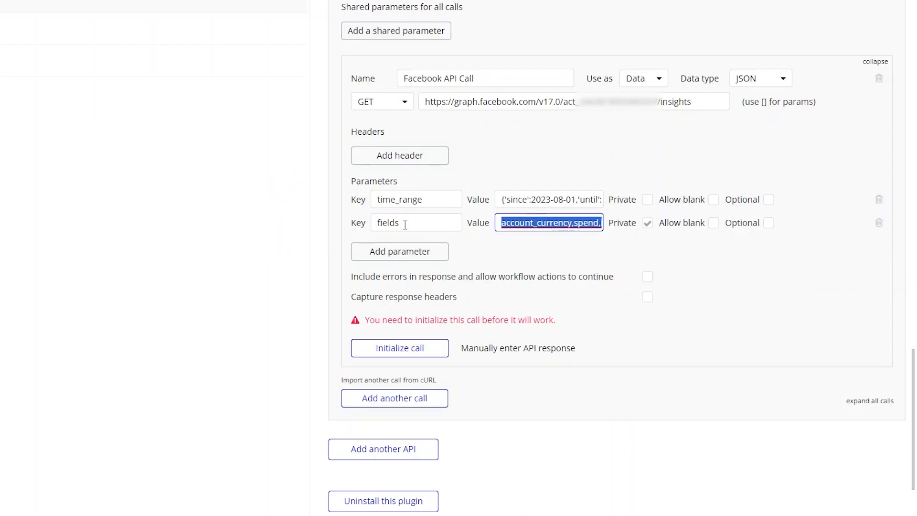
pyautogui.click(389, 252)
pyautogui.click(388, 245)
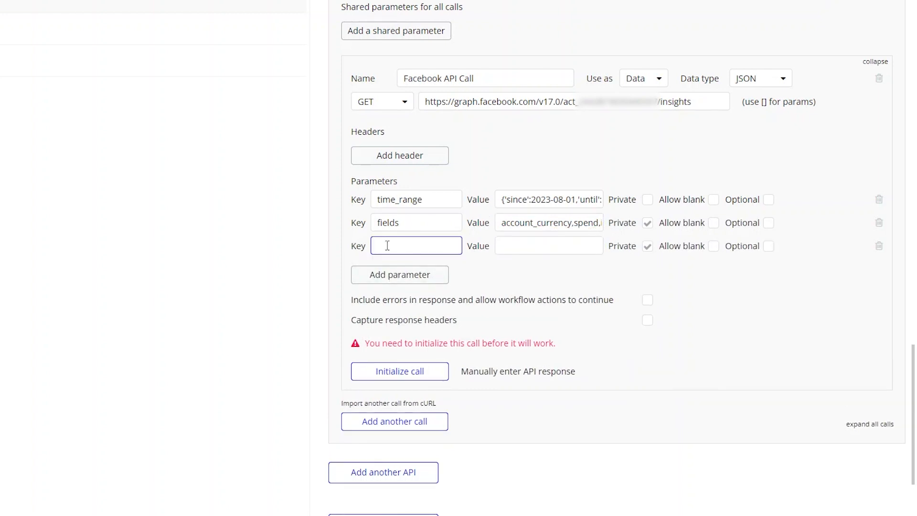
pyautogui.write('filtering')
# Review the fields value and the documented Insights fields again
pyautogui.click(589, 225)
pyautogui.hotkey('ctrl', 'a')
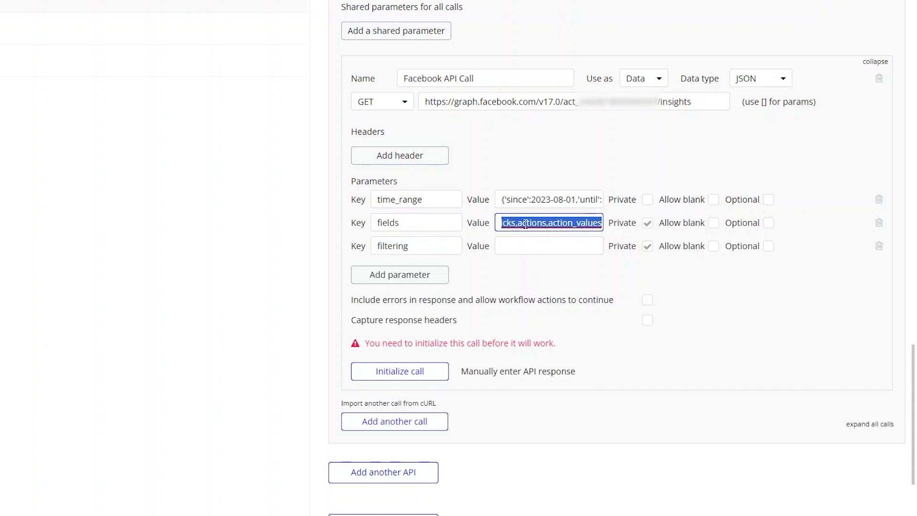
pyautogui.click(523, 223)
pyautogui.moveTo(519, 225); pyautogui.dragTo(653, 230)
pyautogui.hotkey('ctrl', 'Tab')
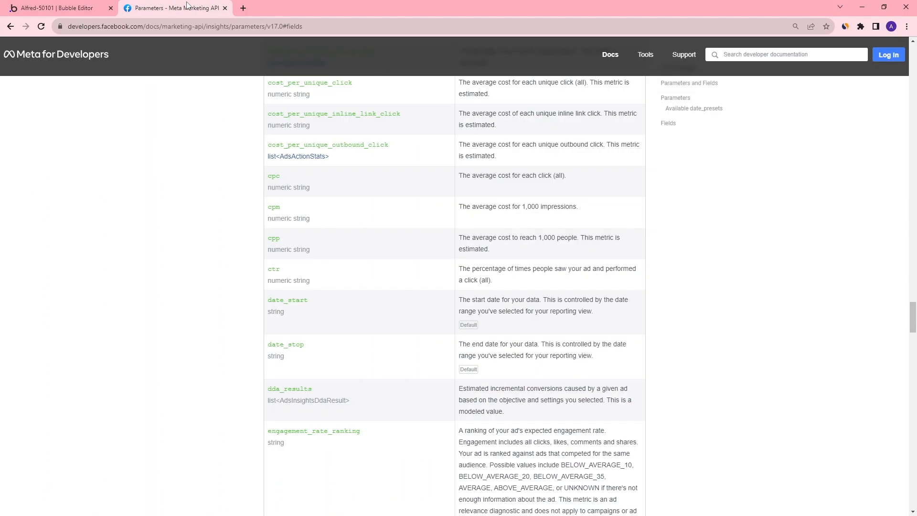
pyautogui.scroll(15, 366, 205)
pyautogui.scroll(10, 374, 210)
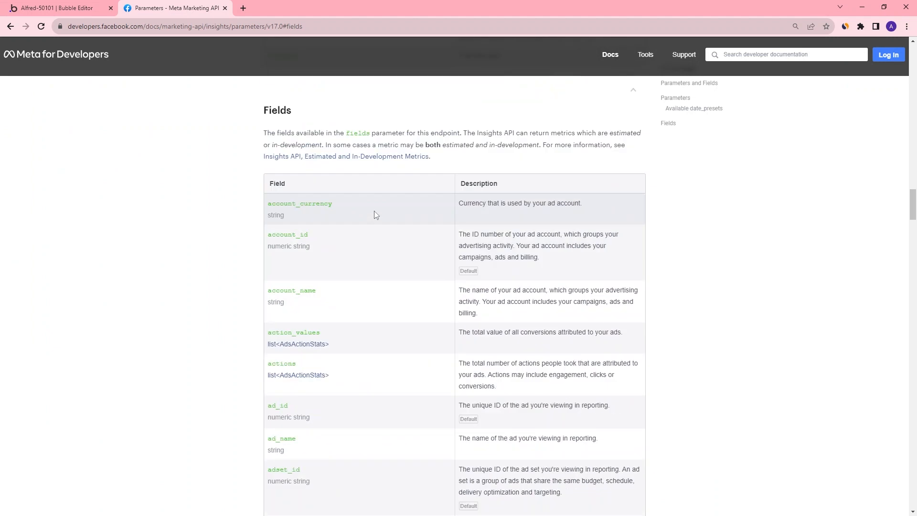
pyautogui.scroll(-3, 316, 277)
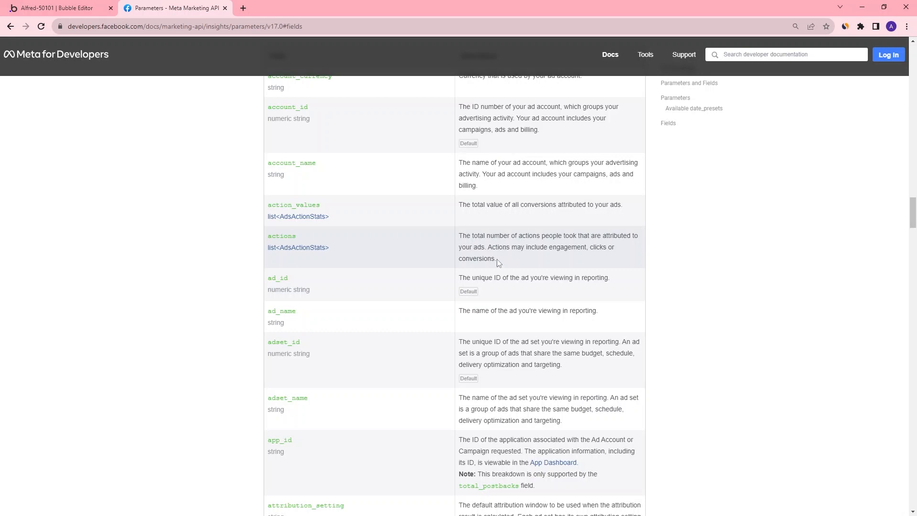
pyautogui.scroll(2, 415, 262)
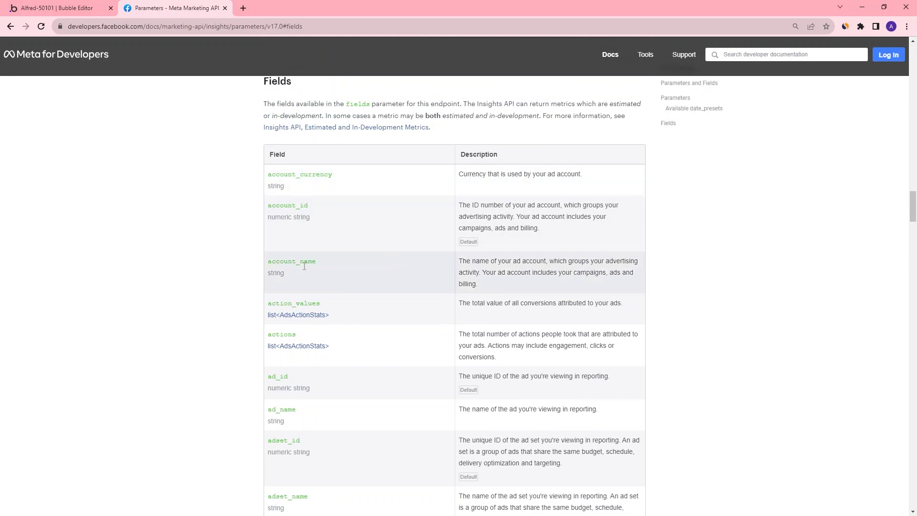
pyautogui.moveTo(913, 204)
pyautogui.mouseDown()
pyautogui.moveTo(913, 245)
pyautogui.moveTo(913, 220)
pyautogui.mouseUp()
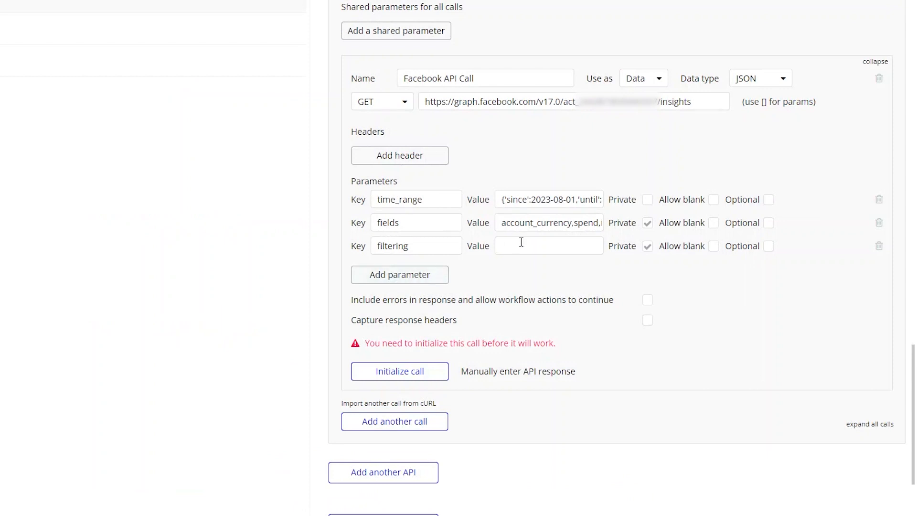
# Paste a filtering value limiting action_type to purchase, then try initializing the call
pyautogui.click(552, 245)
pyautogui.hotkey('ctrl', 'v')
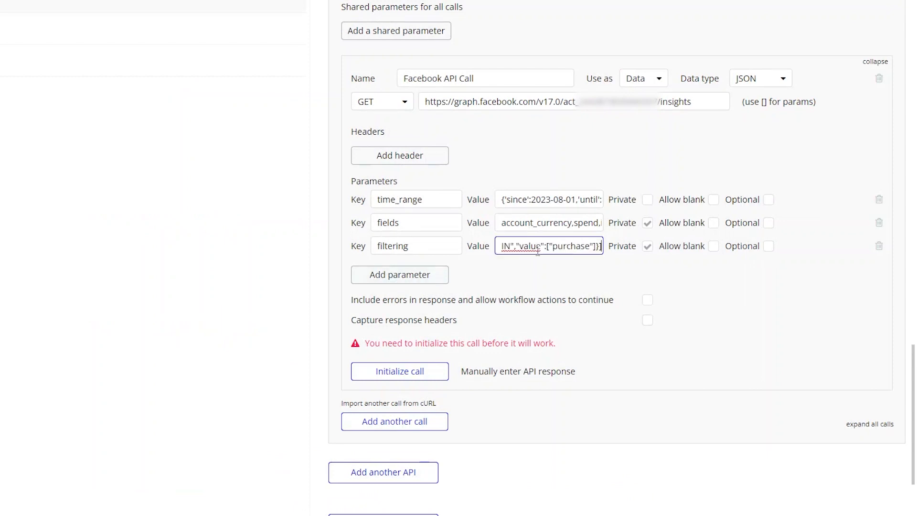
pyautogui.moveTo(538, 250); pyautogui.dragTo(430, 253)
pyautogui.click(528, 246)
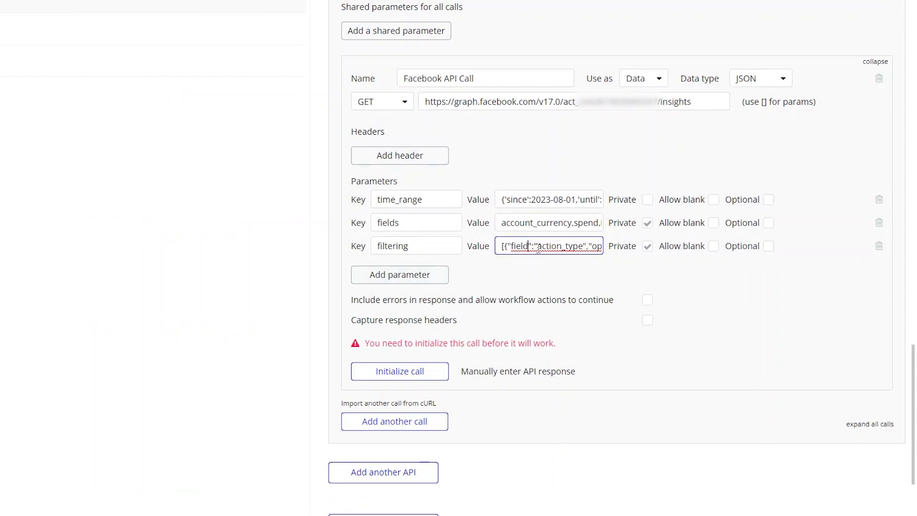
pyautogui.moveTo(536, 246); pyautogui.dragTo(605, 246)
pyautogui.click(583, 247)
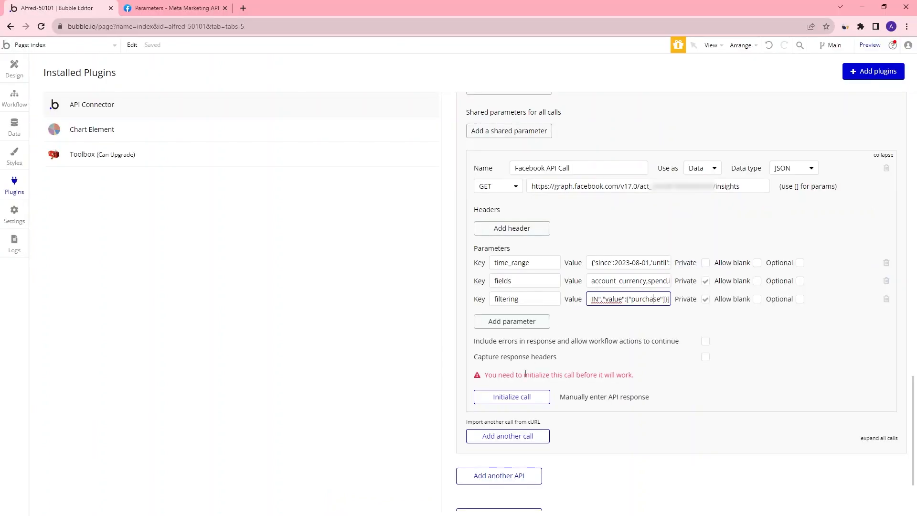
pyautogui.click(512, 397)
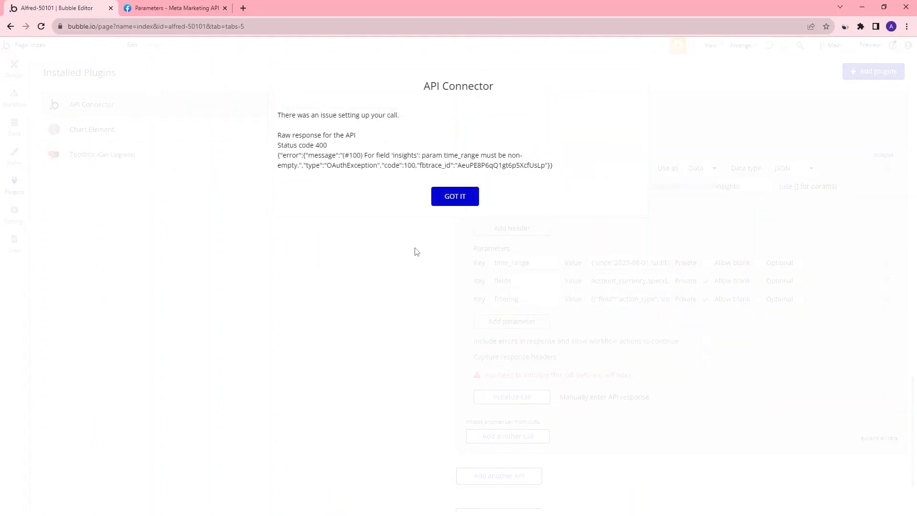
pyautogui.click(454, 198)
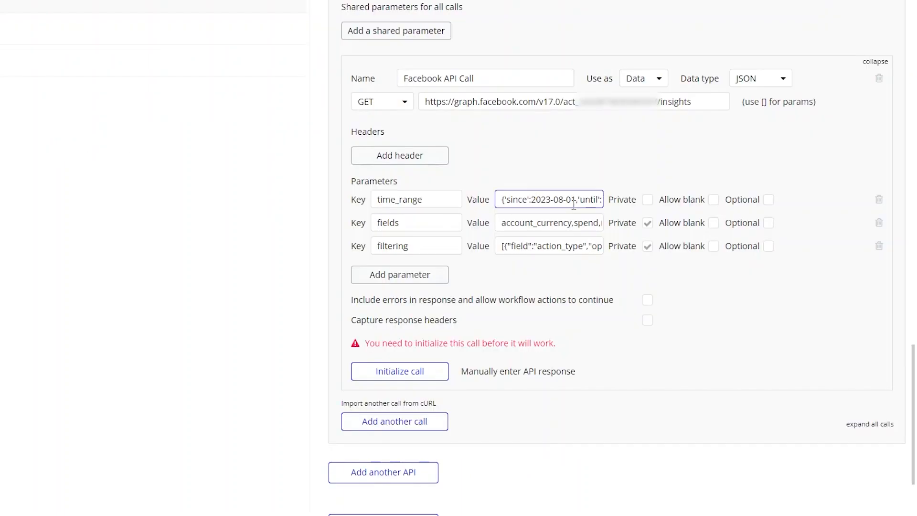
# Change the single quotes in the time_range value to double quotes and initialize the call
pyautogui.write('"')
pyautogui.press('Right')
pyautogui.press('Right')
pyautogui.press('Right')
pyautogui.press('Right')
pyautogui.write('"')
pyautogui.press('Right')
pyautogui.press('Right')
pyautogui.press('Right')
pyautogui.press('Right')
pyautogui.press('Right')
pyautogui.press('Right')
pyautogui.press('Right')
pyautogui.press('Right')
pyautogui.press('Right')
pyautogui.press('Right')
pyautogui.press('Right')
pyautogui.write('"')
pyautogui.press('Right')
pyautogui.press('Right')
pyautogui.press('Right')
pyautogui.press('Right')
pyautogui.press('Right')
pyautogui.press('Right')
pyautogui.press('Right')
pyautogui.press('Right')
pyautogui.press('Right')
pyautogui.press('Right')
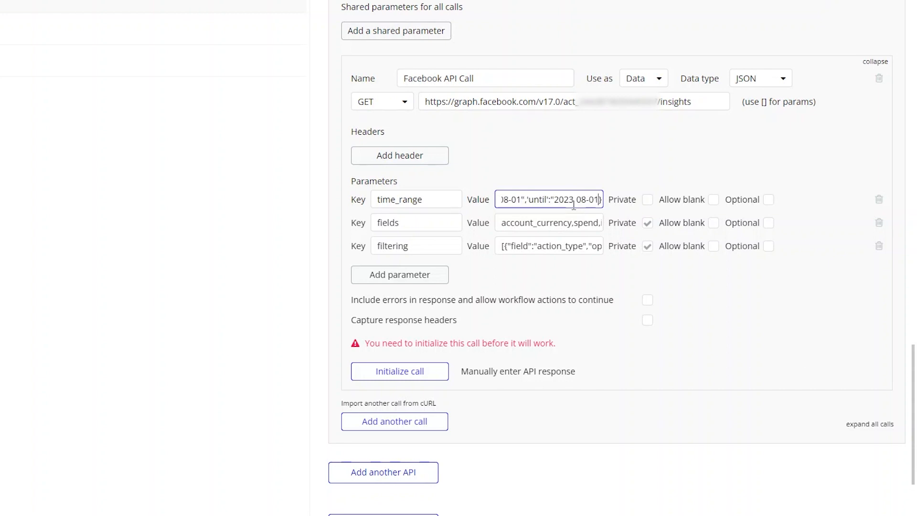
pyautogui.click(417, 374)
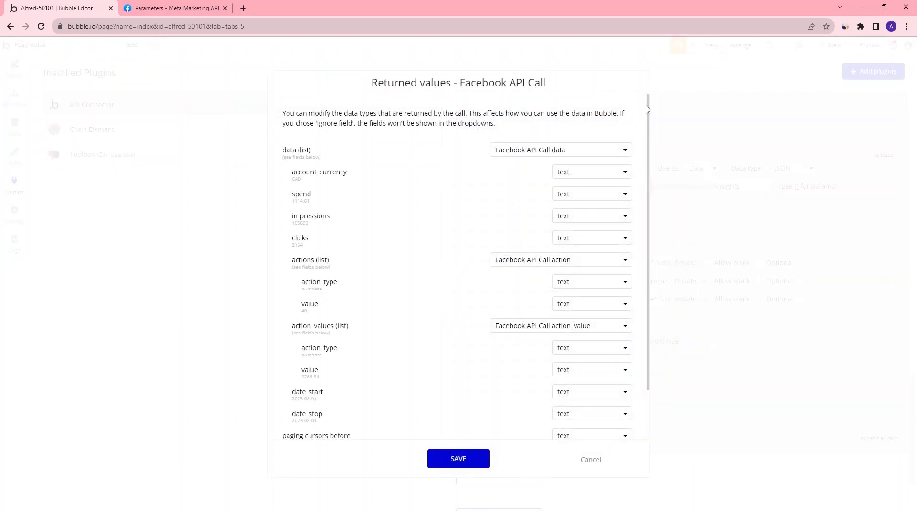
# Review the returned values of the Facebook API call and save them
pyautogui.scroll(-2, 649, 107)
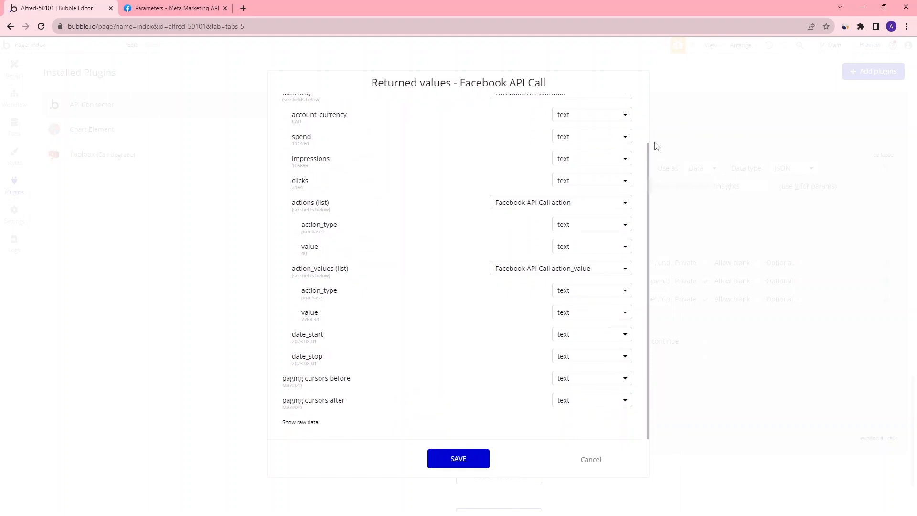
pyautogui.scroll(1, 655, 133)
pyautogui.scroll(-1, 634, 125)
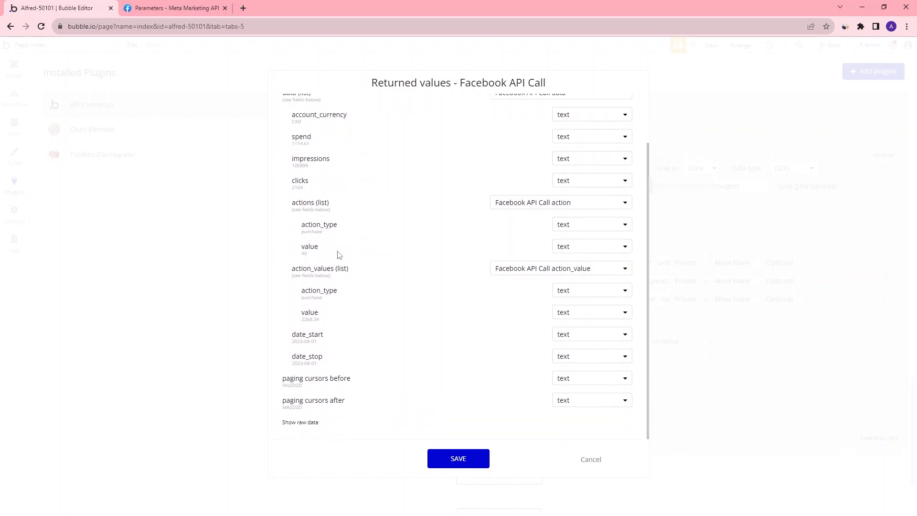
pyautogui.scroll(2, 334, 215)
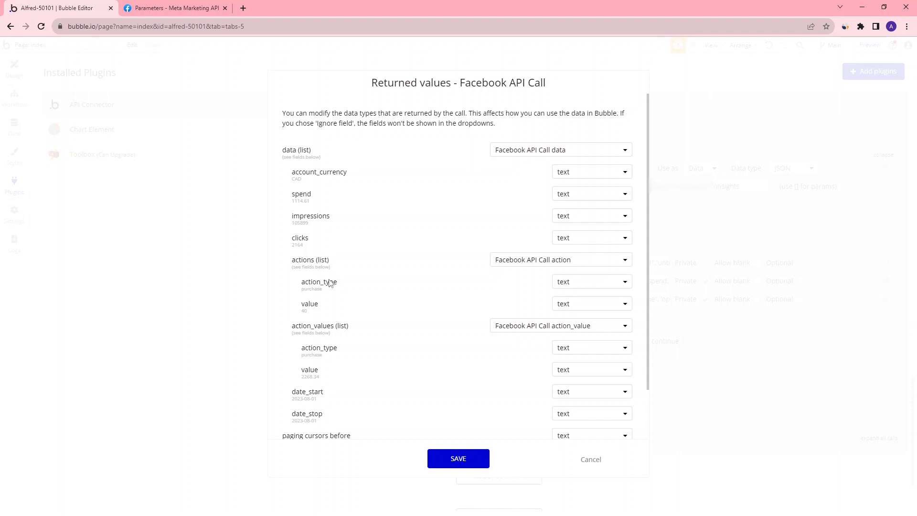
pyautogui.moveTo(311, 291); pyautogui.dragTo(319, 304)
pyautogui.click(304, 312)
pyautogui.moveTo(314, 290); pyautogui.dragTo(306, 291)
pyautogui.moveTo(302, 355); pyautogui.dragTo(333, 362)
pyautogui.click(312, 356)
pyautogui.moveTo(304, 356); pyautogui.dragTo(323, 363)
pyautogui.moveTo(302, 332); pyautogui.dragTo(291, 333)
pyautogui.click(320, 357)
pyautogui.moveTo(648, 225); pyautogui.dragTo(636, 253)
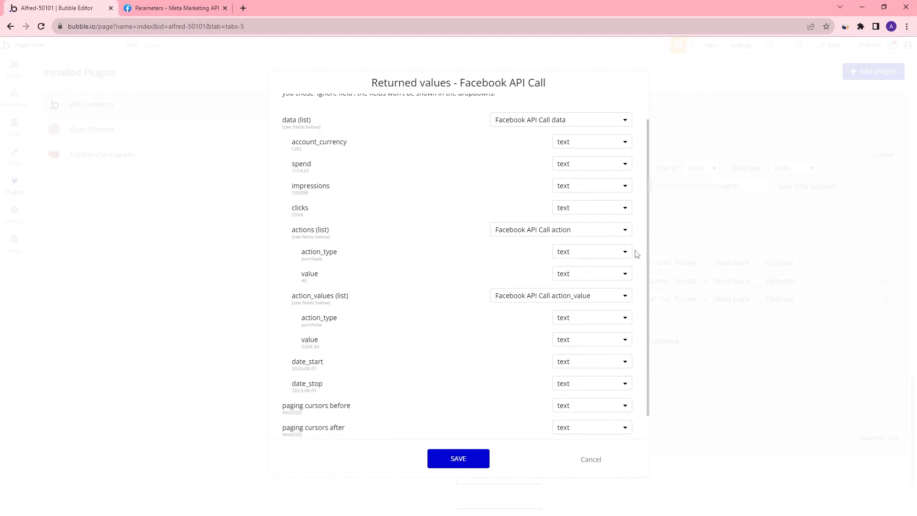
pyautogui.click(468, 459)
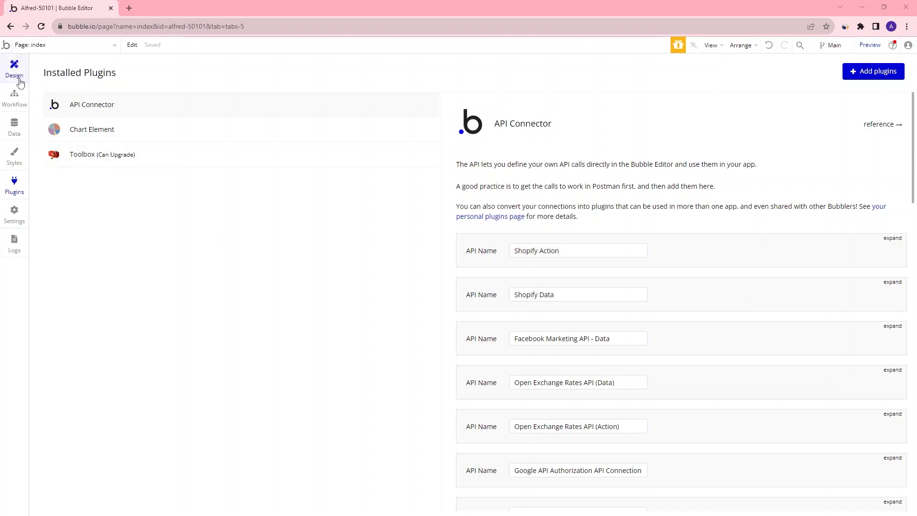
# Create a new page named testpage
pyautogui.click(17, 79)
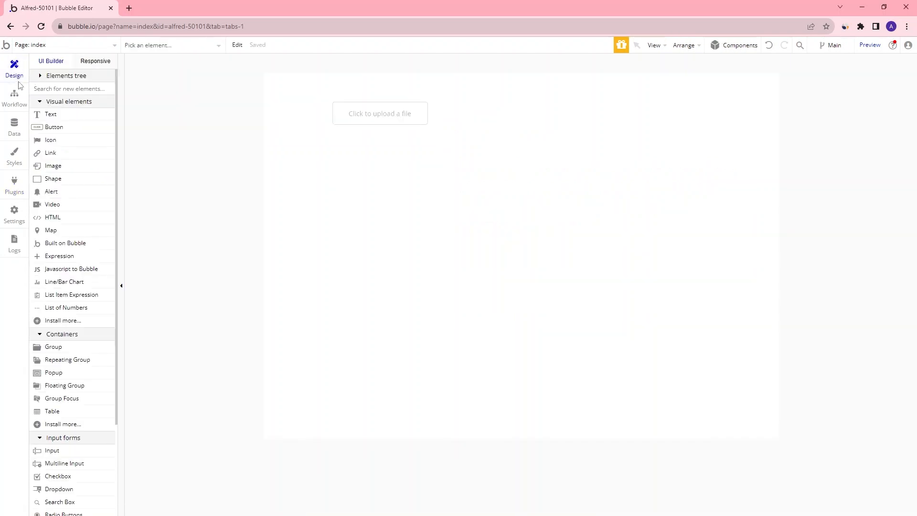
pyautogui.click(98, 46)
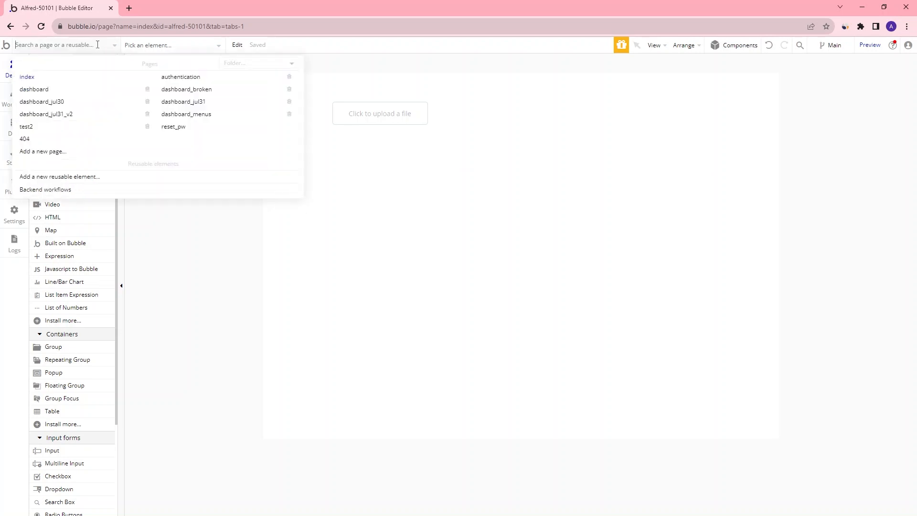
pyautogui.click(50, 151)
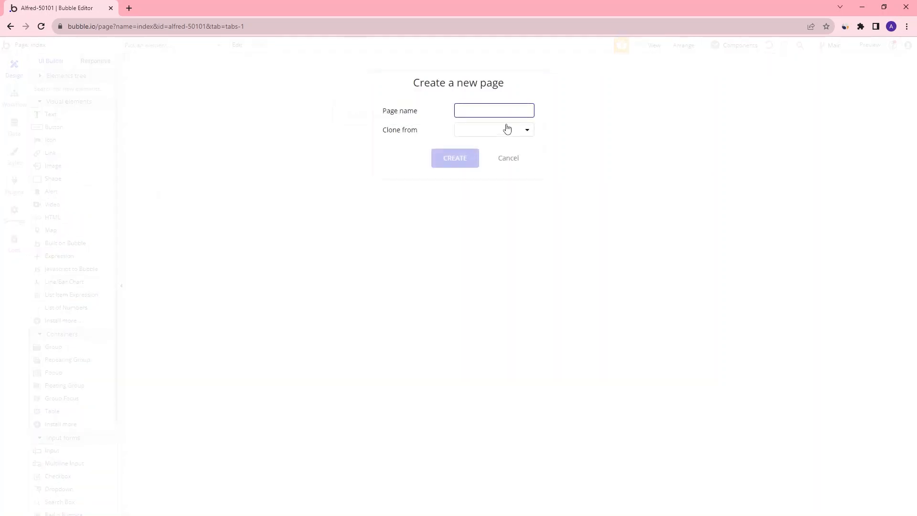
pyautogui.write('teST')
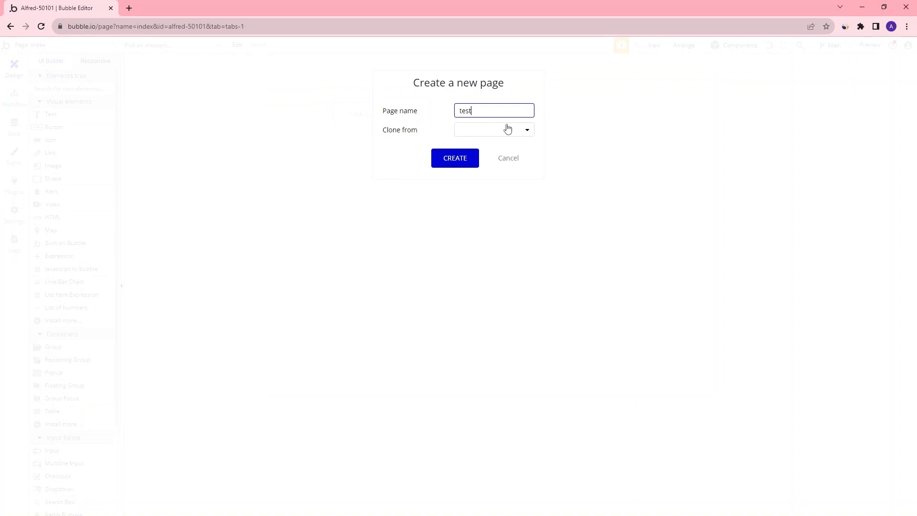
pyautogui.write('page')
pyautogui.click(468, 156)
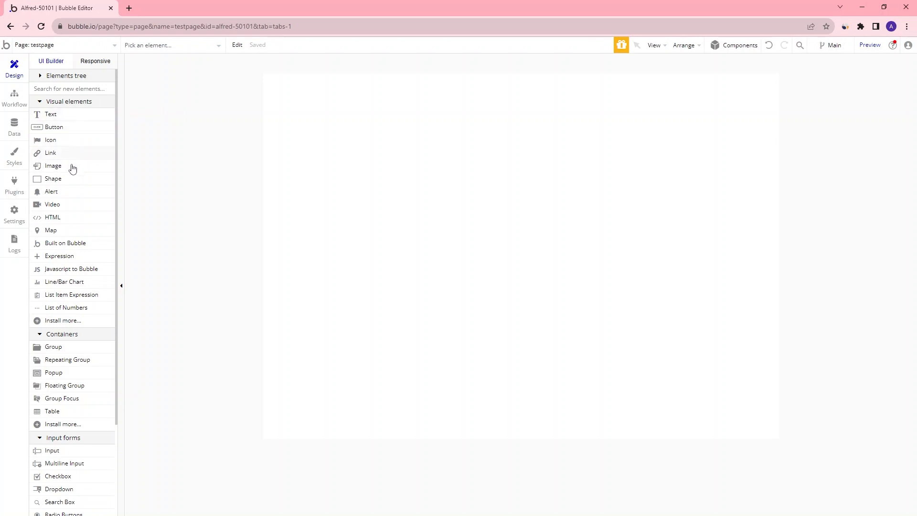
# Place a text element on the page with the text Hello world
pyautogui.moveTo(49, 116); pyautogui.dragTo(463, 186)
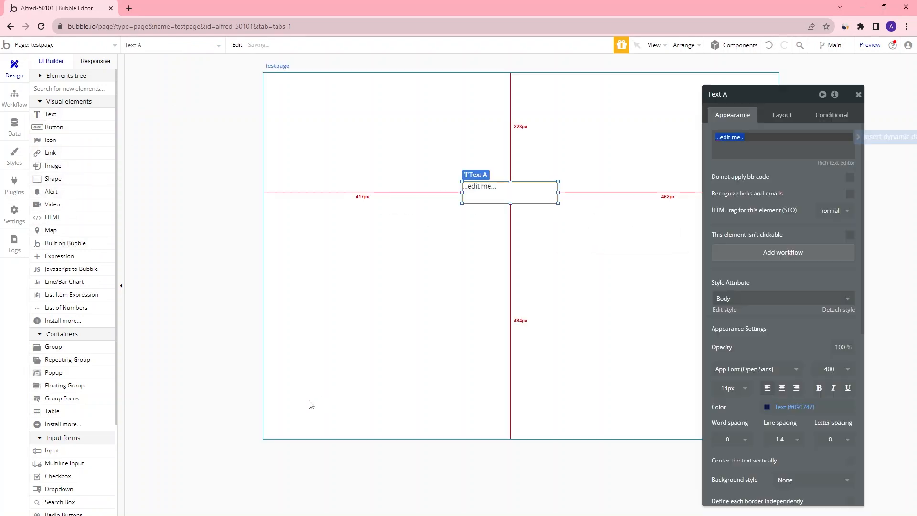
pyautogui.click(745, 146)
pyautogui.write('Hello world')
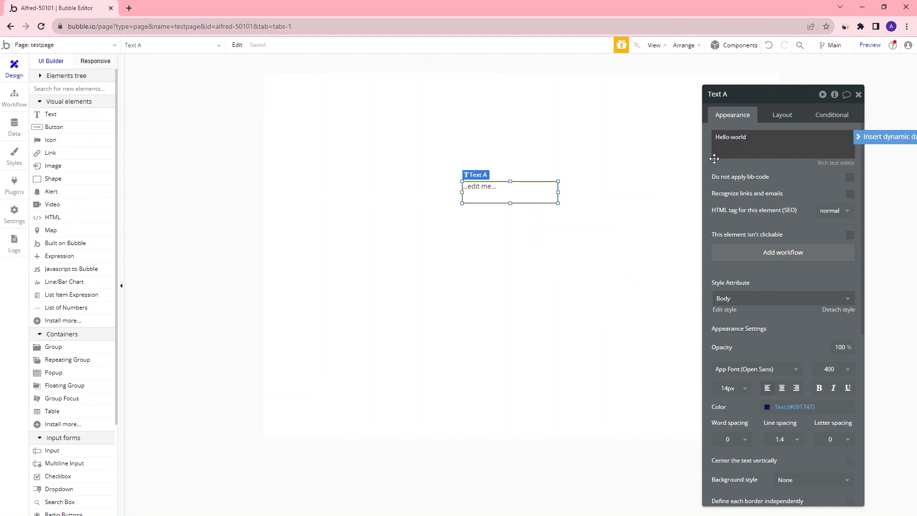
pyautogui.click(659, 178)
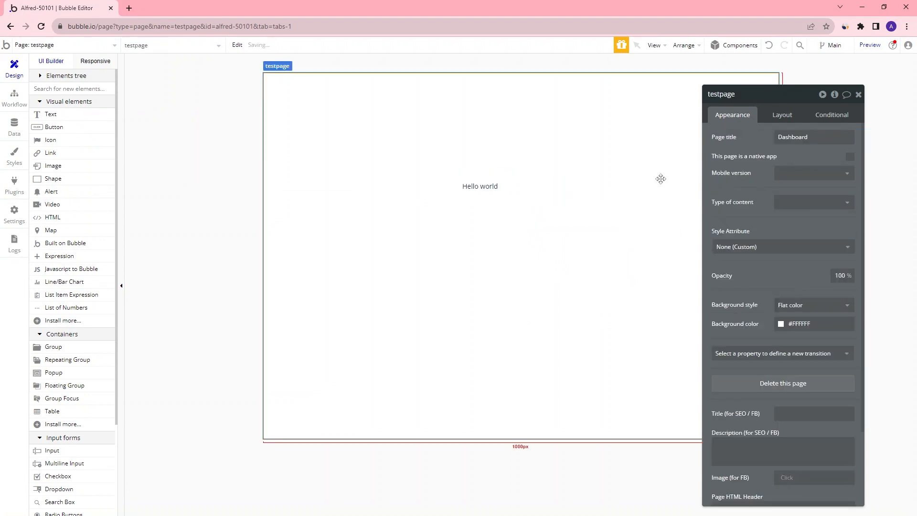
# Preview the page and close the preview tab
pyautogui.click(869, 44)
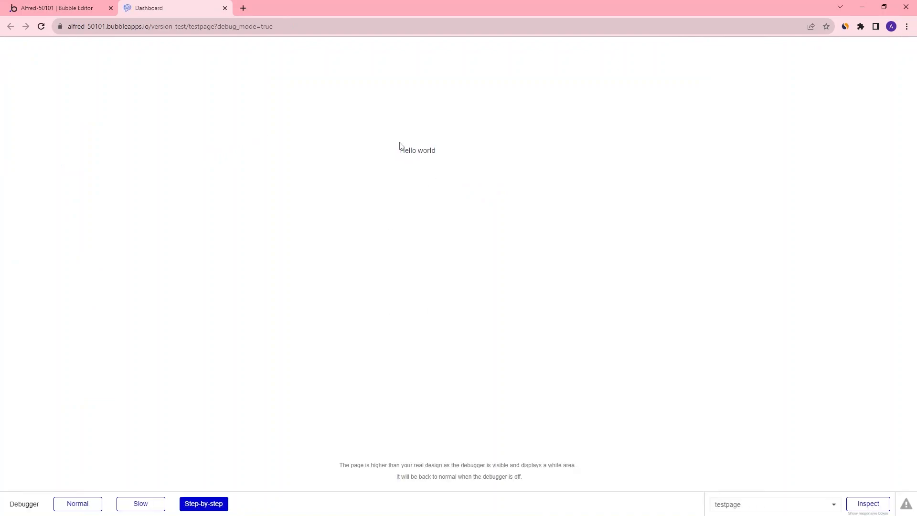
pyautogui.moveTo(445, 155); pyautogui.dragTo(372, 157)
pyautogui.hotkey('ctrl', 'w')
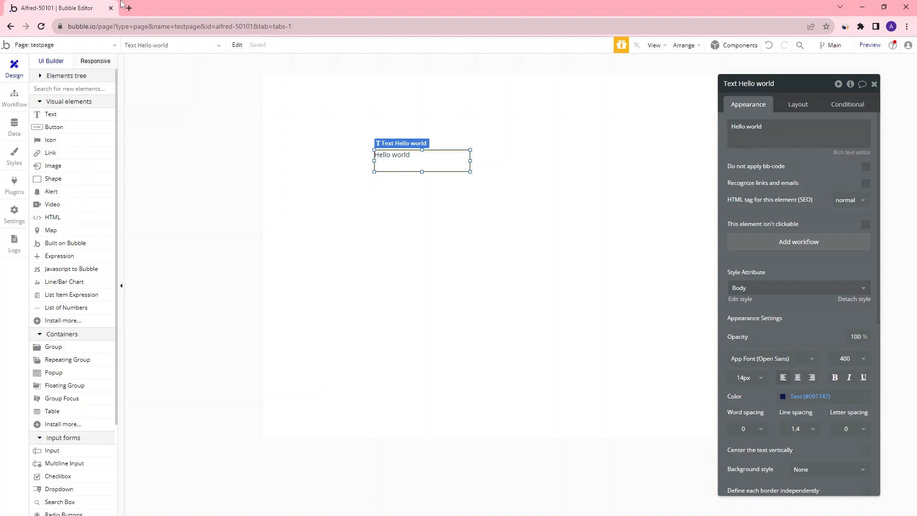
# Move the text element and replace its content with external API data from New Shopify API - Shopify API Call
pyautogui.moveTo(407, 156); pyautogui.dragTo(376, 136)
pyautogui.doubleClick(376, 136)
pyautogui.click(770, 124)
pyautogui.moveTo(769, 124); pyautogui.dragTo(719, 134)
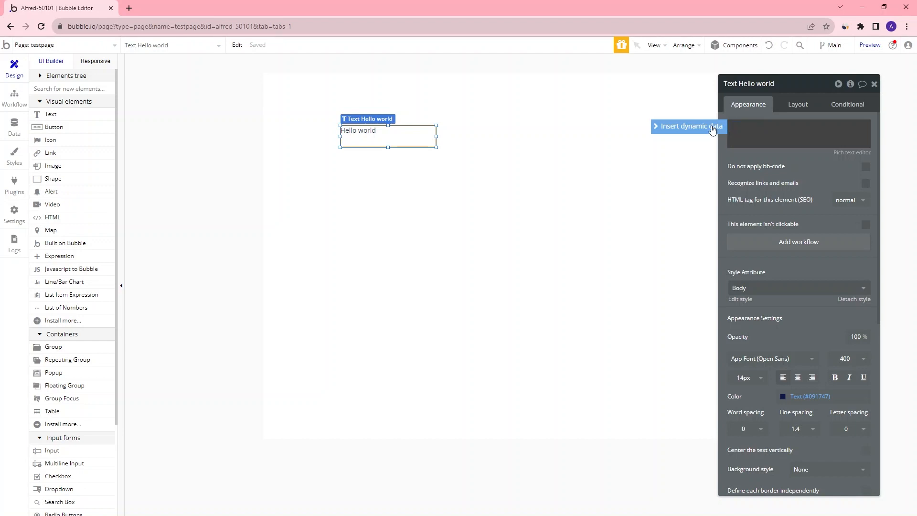
pyautogui.click(717, 130)
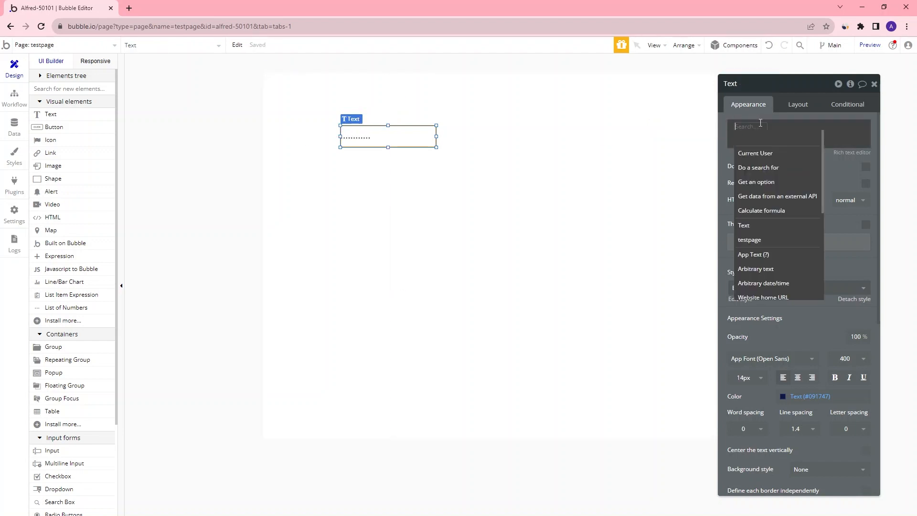
pyautogui.click(773, 196)
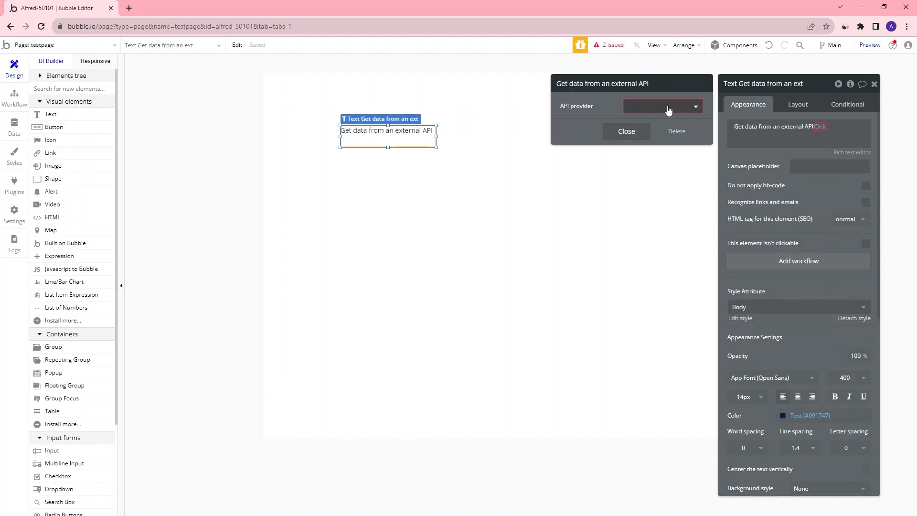
pyautogui.click(668, 107)
pyautogui.scroll(-1, 696, 201)
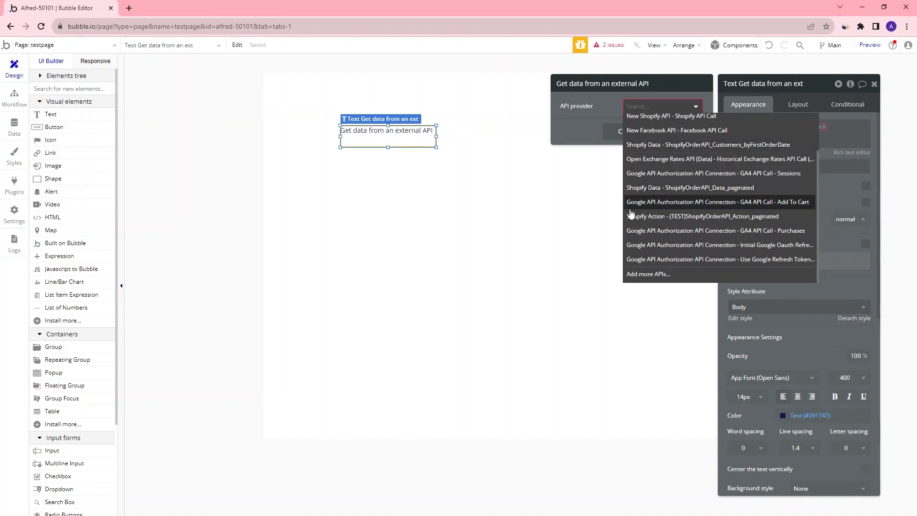
pyautogui.scroll(1, 695, 193)
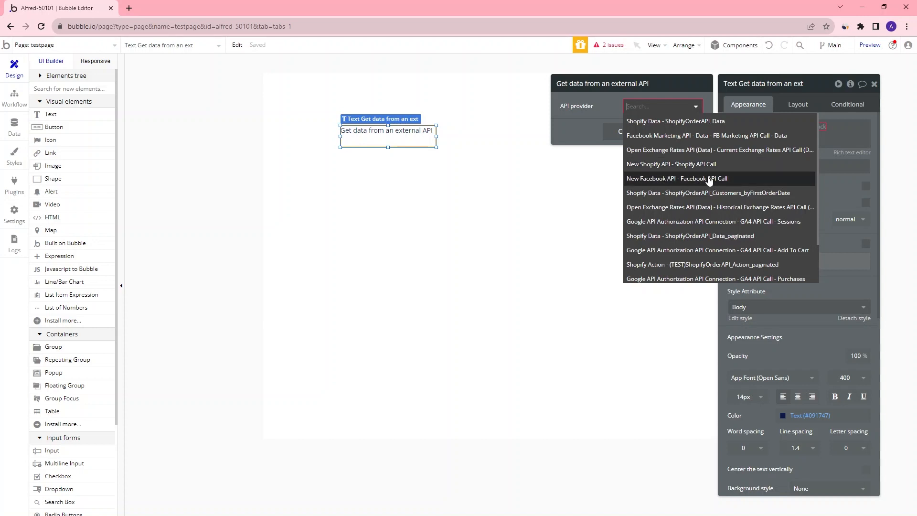
pyautogui.click(676, 165)
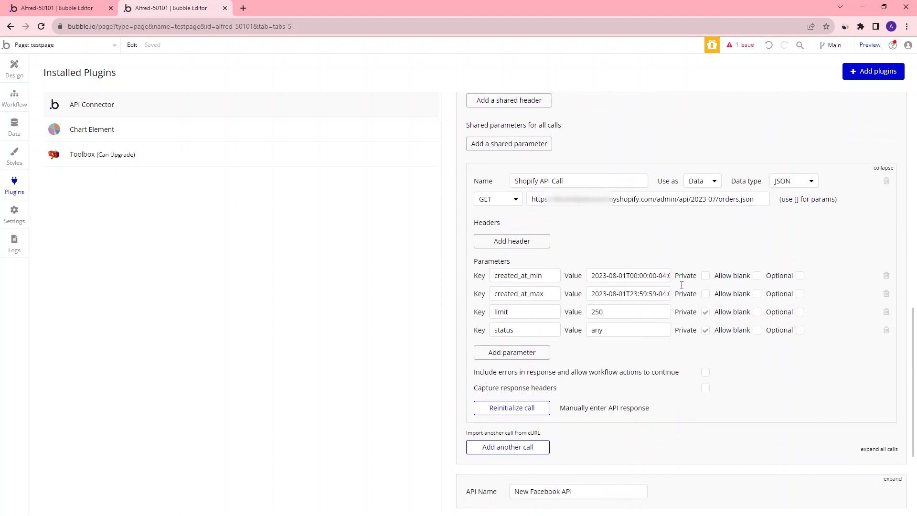
# Toggle the Private option of the created_at_max parameter in the Shopify API Call
pyautogui.click(705, 294)
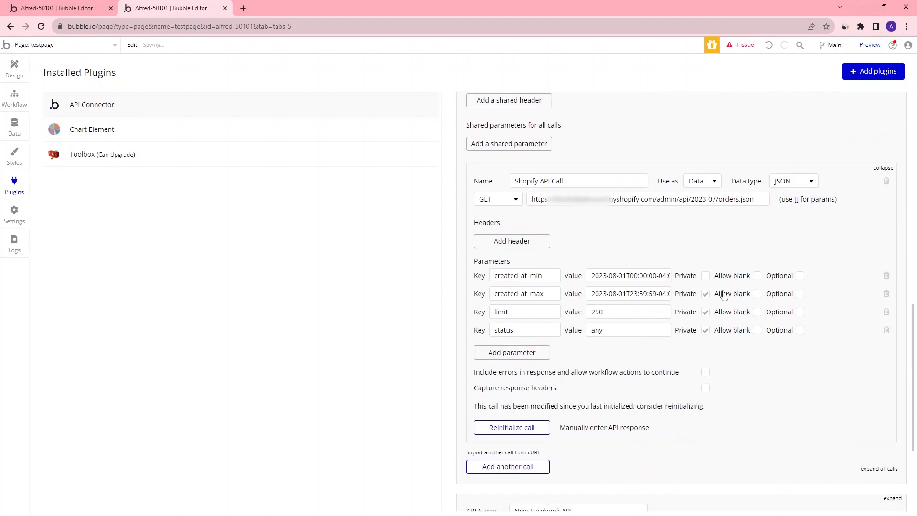
pyautogui.click(57, 8)
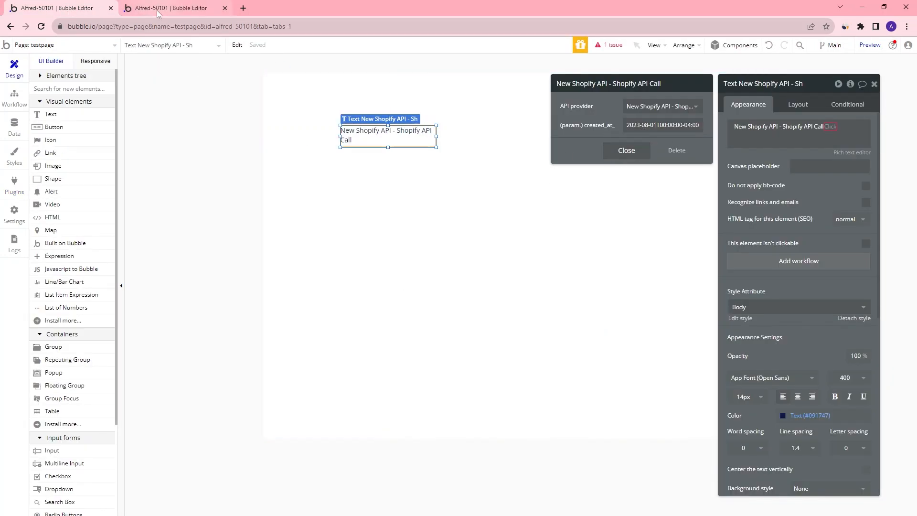
pyautogui.click(178, 7)
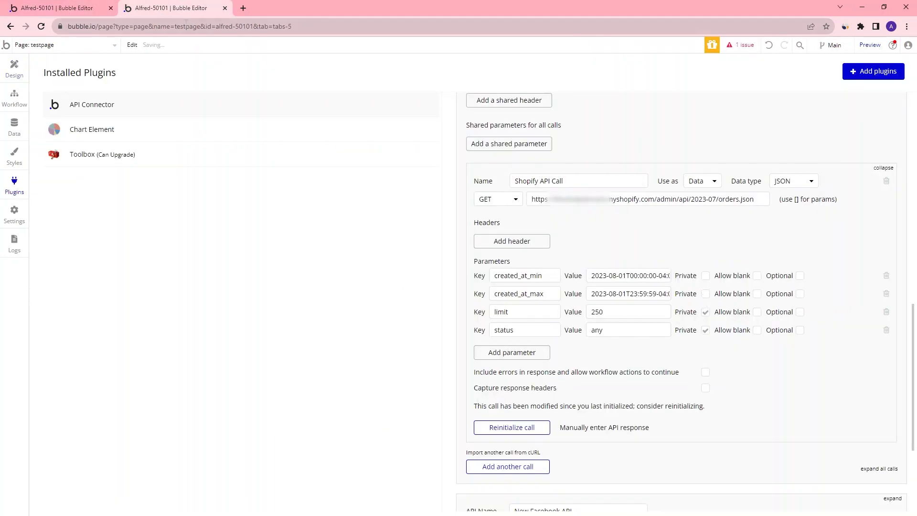
# Review the created_at parameters of the text element's Shopify API data source
pyautogui.click(71, 8)
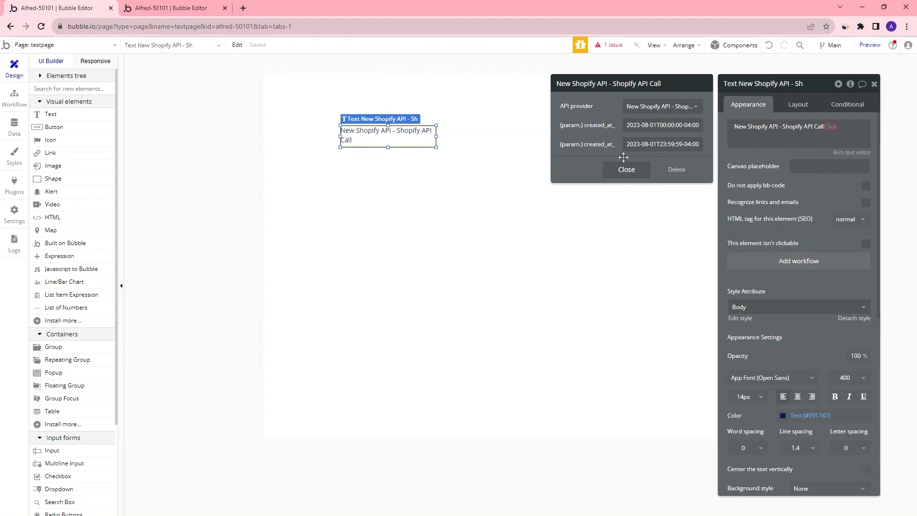
pyautogui.click(656, 145)
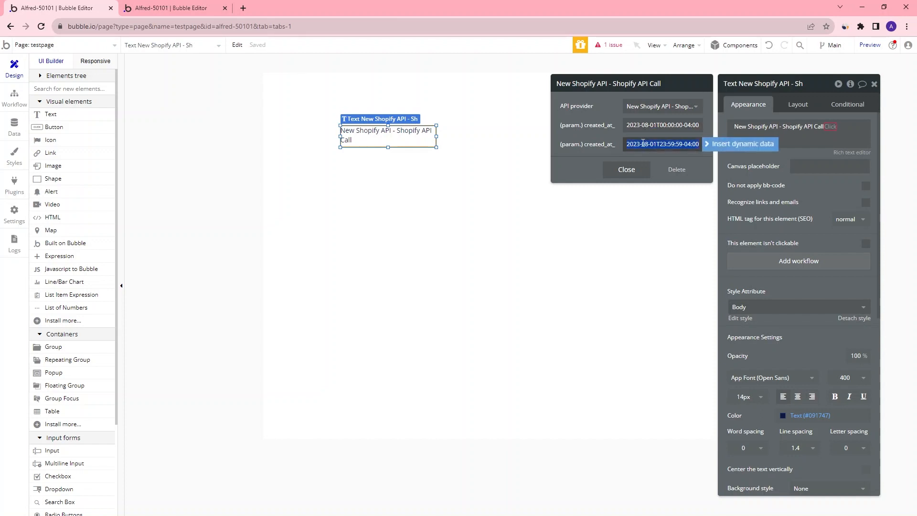
pyautogui.click(819, 132)
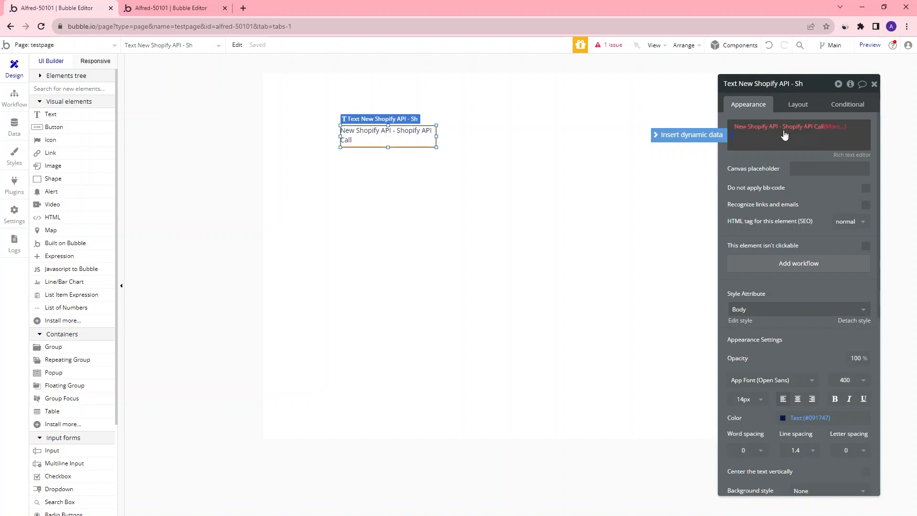
# Open the Shopify Order resource documentation and scroll through it
pyautogui.click(832, 128)
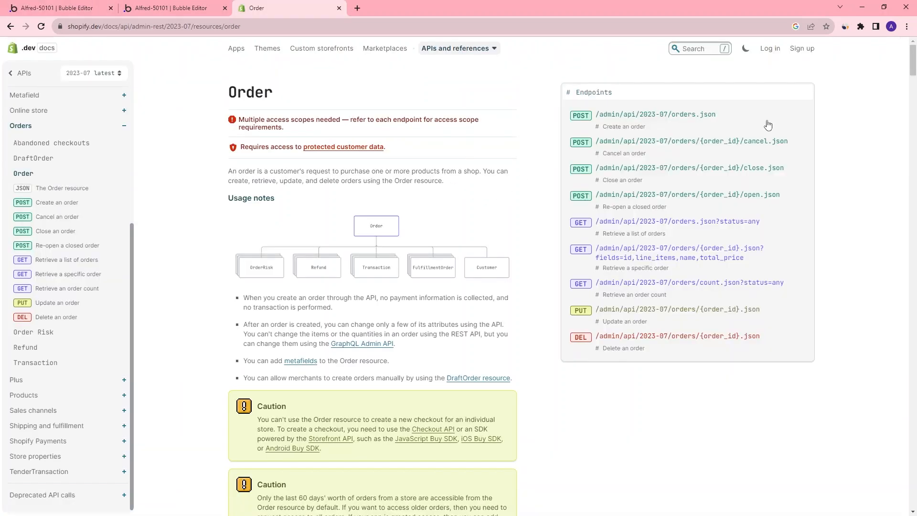
pyautogui.scroll(-1, 915, 76)
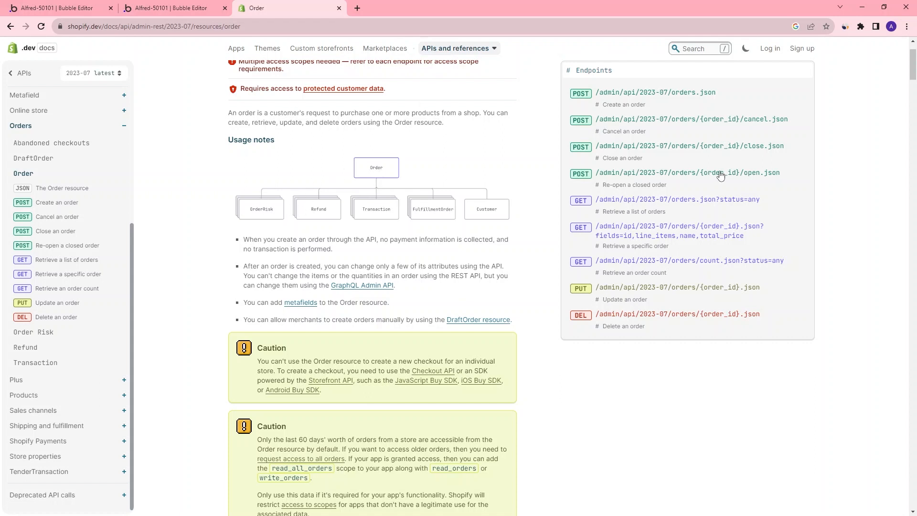
# Open the Retrieve a list of orders endpoint and examine the fields in its sample JSON response
pyautogui.scroll(-5, 904, 61)
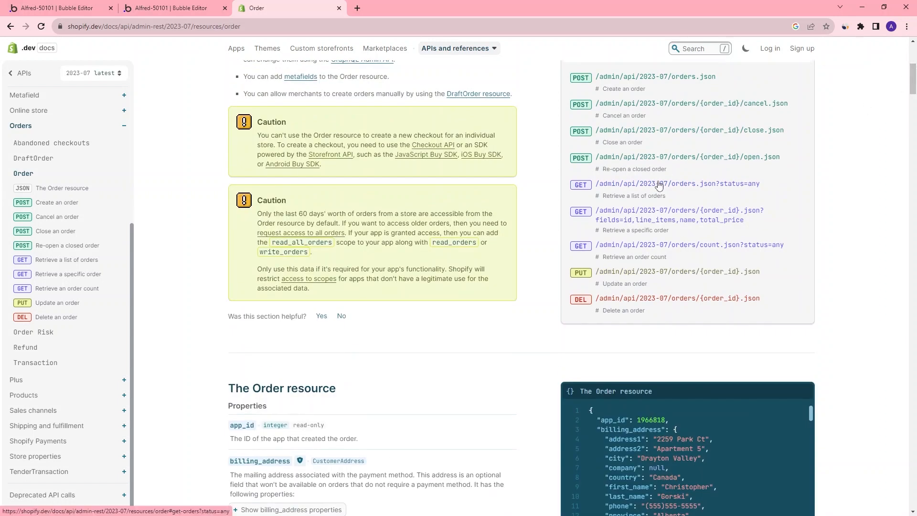
pyautogui.click(685, 179)
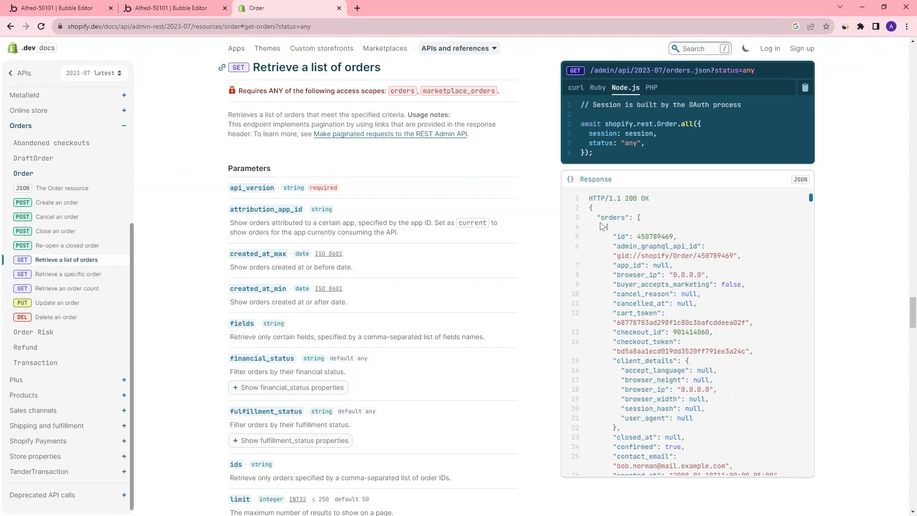
pyautogui.moveTo(601, 220); pyautogui.dragTo(642, 219)
pyautogui.click(616, 221)
pyautogui.moveTo(613, 246); pyautogui.dragTo(702, 253)
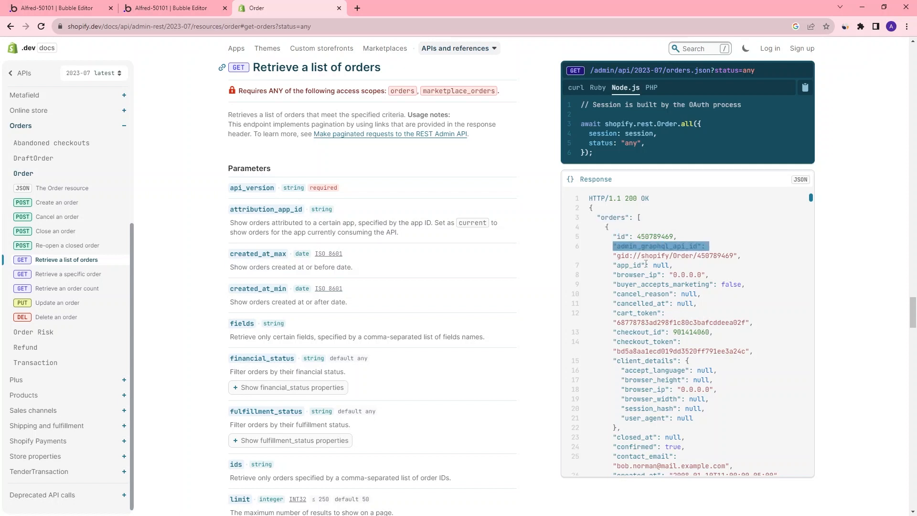
pyautogui.moveTo(617, 270); pyautogui.dragTo(678, 269)
pyautogui.moveTo(626, 285); pyautogui.dragTo(707, 277)
pyautogui.click(618, 295)
pyautogui.moveTo(618, 294); pyautogui.dragTo(633, 313)
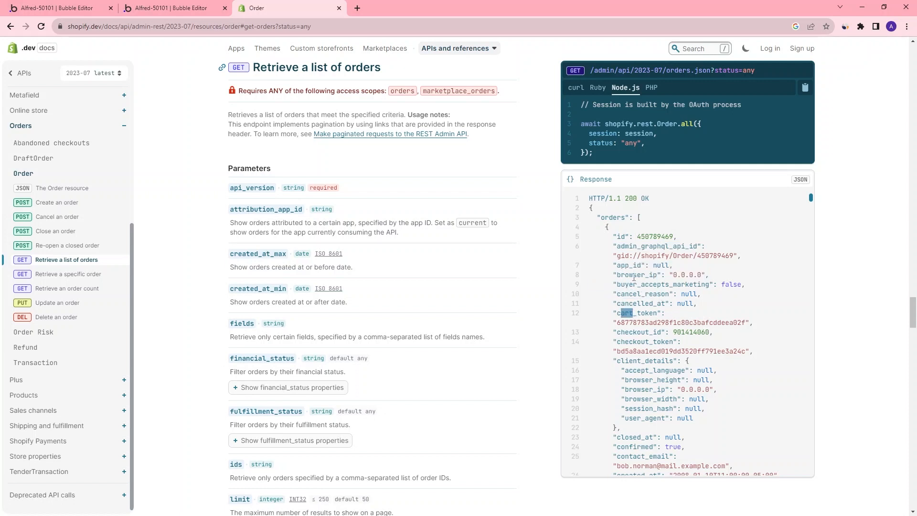
# Extend the text element's Shopify API Call expression with 's orders
pyautogui.hotkey('ctrl', '1')
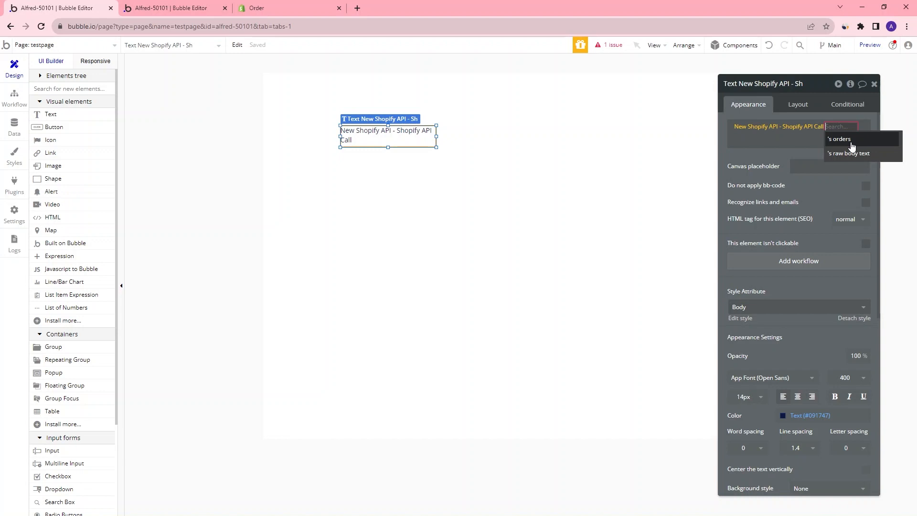
pyautogui.click(851, 139)
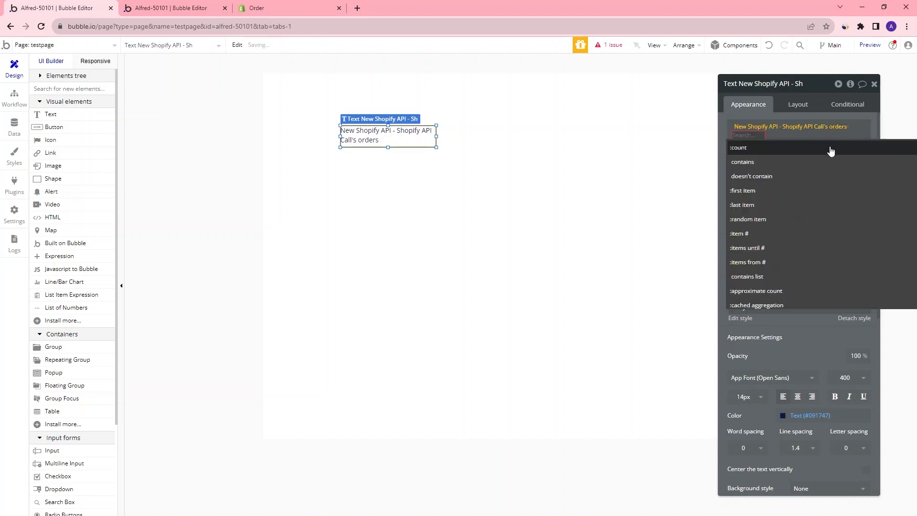
pyautogui.scroll(-3, 844, 196)
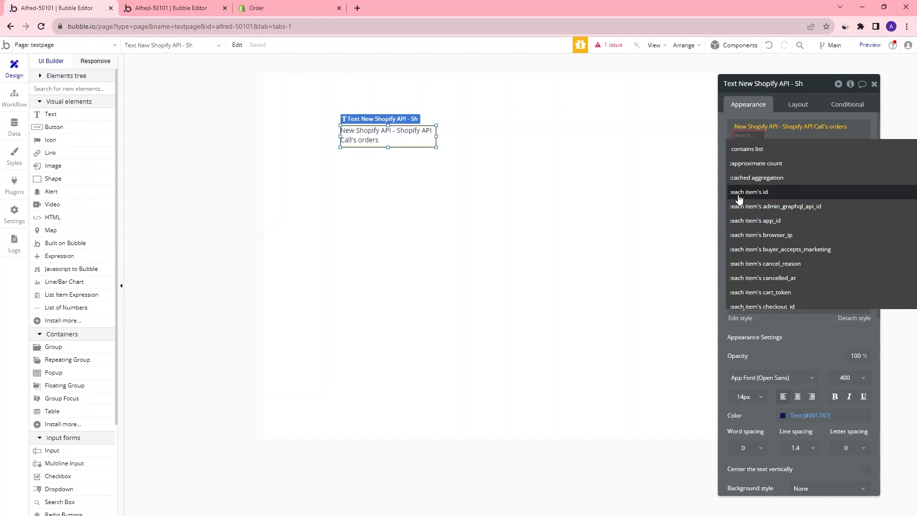
# Compare the order fields in the documentation's sample response with the expression's available options
pyautogui.hotkey('ctrl', '3')
pyautogui.doubleClick(621, 237)
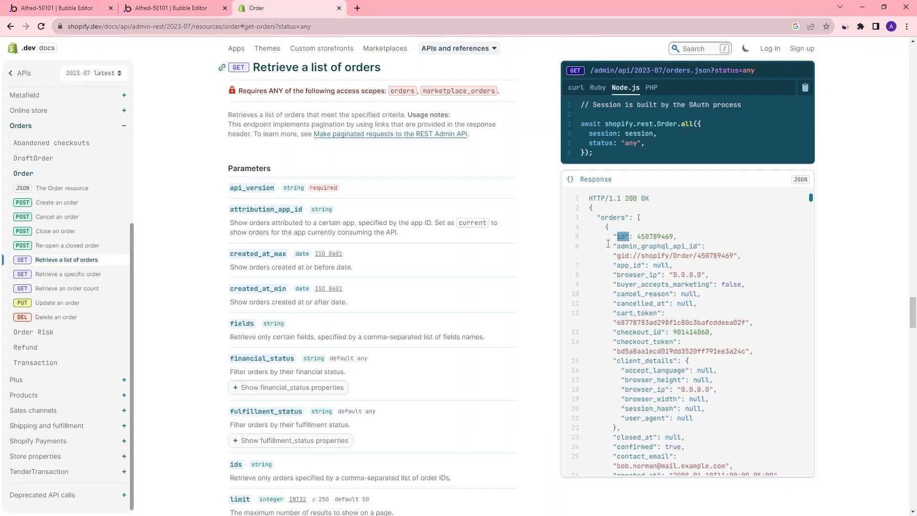
pyautogui.moveTo(617, 246); pyautogui.dragTo(697, 247)
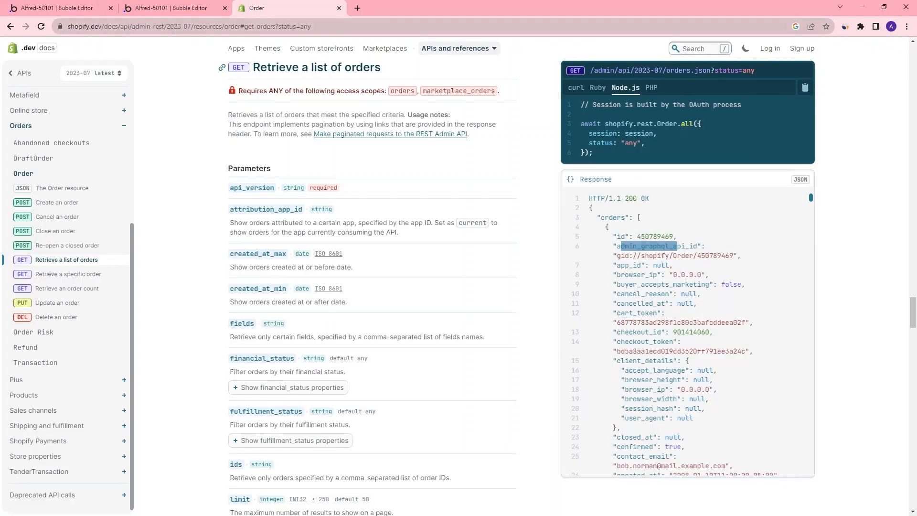
pyautogui.click(65, 13)
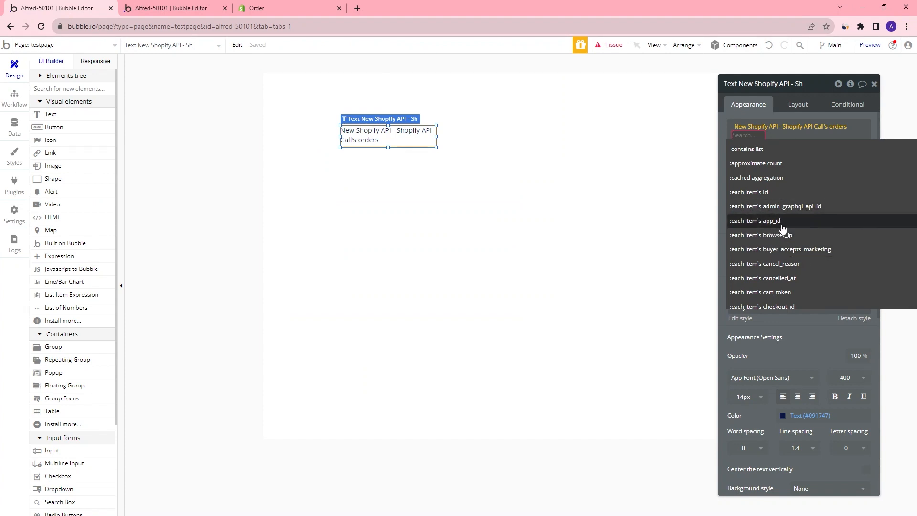
pyautogui.click(267, 8)
pyautogui.moveTo(628, 274); pyautogui.dragTo(645, 380)
pyautogui.click(643, 265)
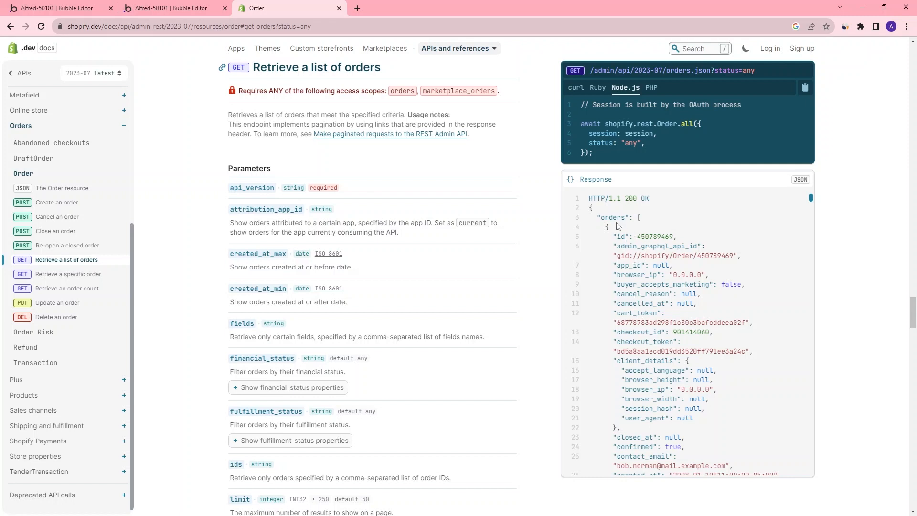
pyautogui.moveTo(811, 200); pyautogui.dragTo(815, 207)
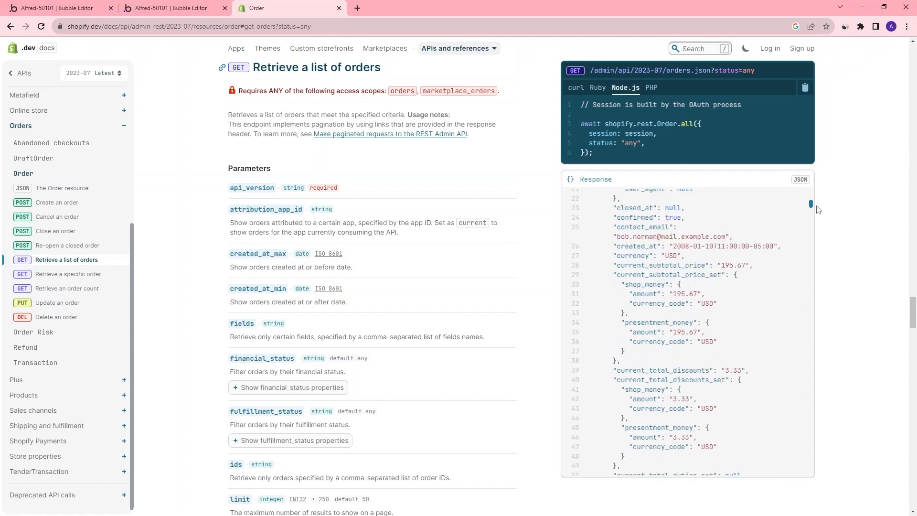
pyautogui.click(59, 8)
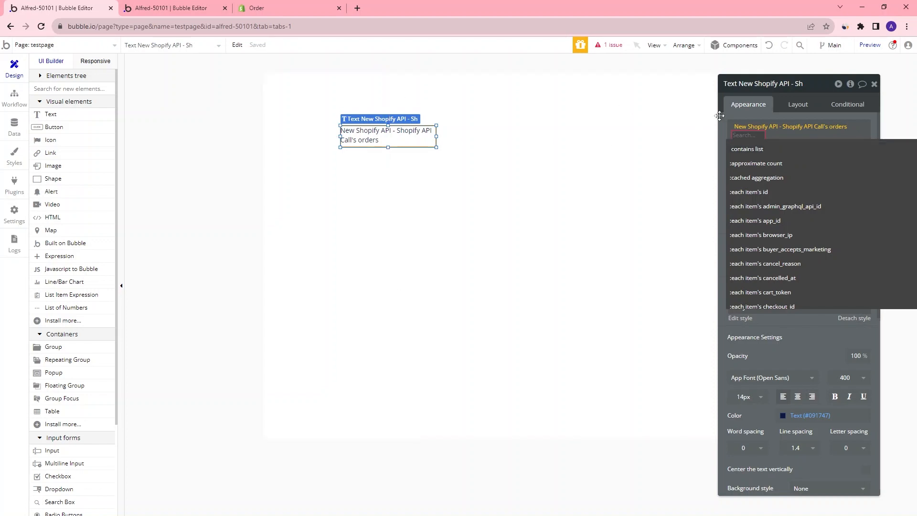
# Append each item's id to the expression and enlarge the text element to about 529 by 245 px
pyautogui.click(797, 193)
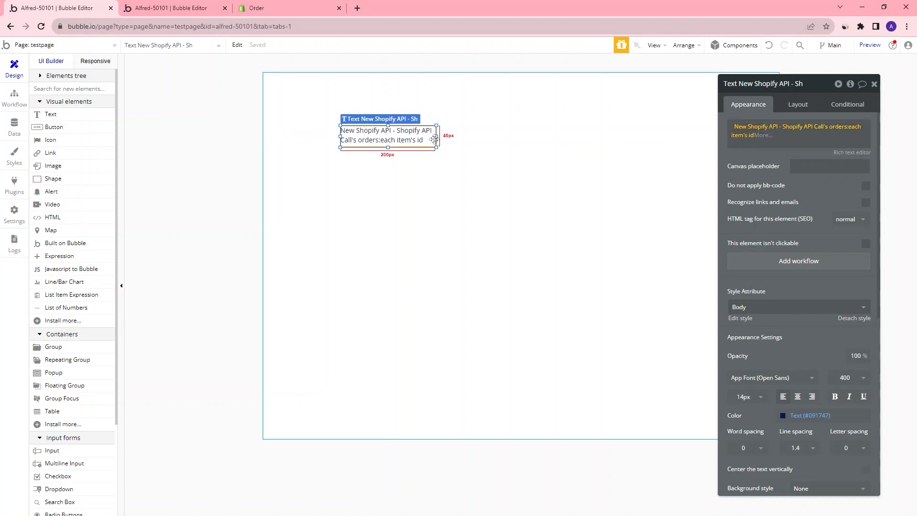
pyautogui.moveTo(438, 149); pyautogui.dragTo(641, 243)
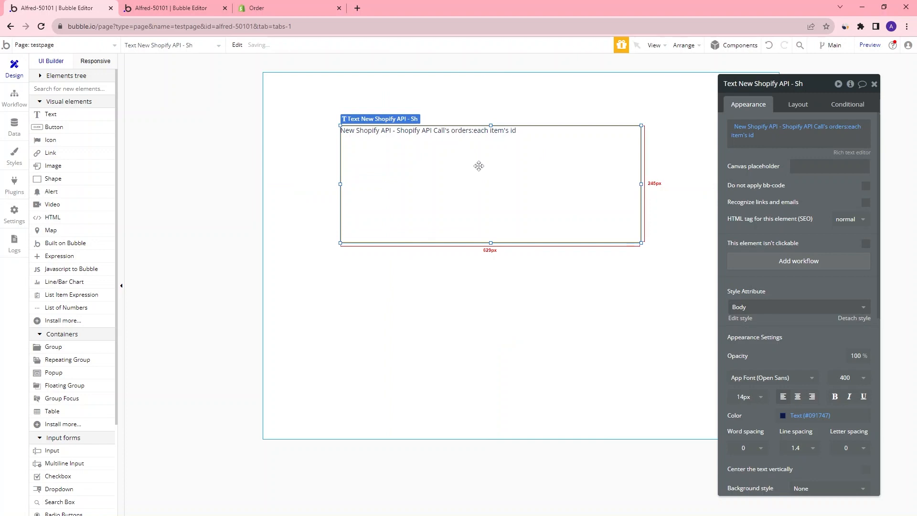
# Preview the test page and inspect the listed order ids
pyautogui.click(633, 99)
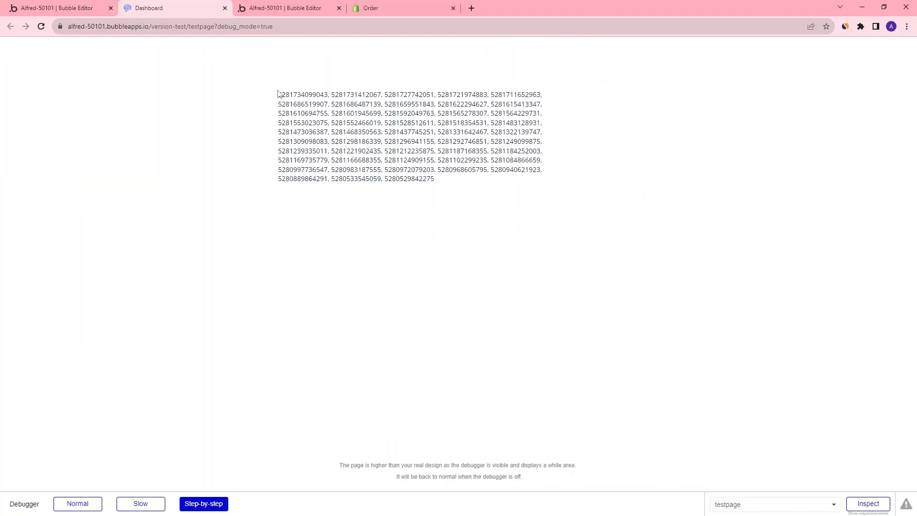
pyautogui.moveTo(279, 93); pyautogui.dragTo(517, 186)
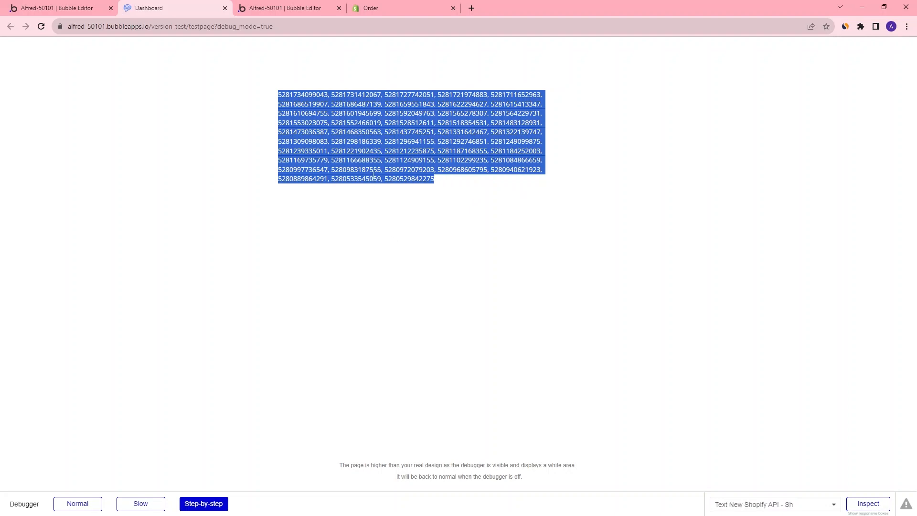
# Replace each item's id with :count in the text element's expression and preview the page again
pyautogui.click(79, 10)
pyautogui.click(491, 134)
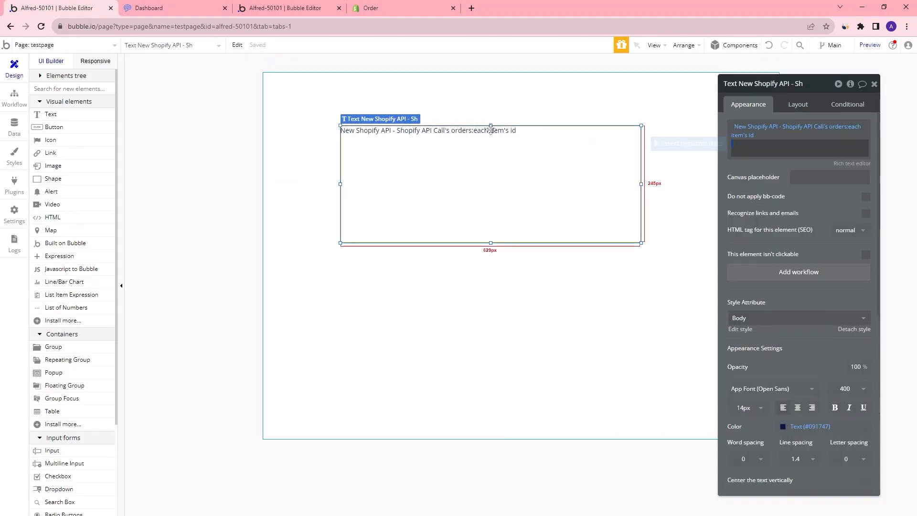
pyautogui.click(756, 145)
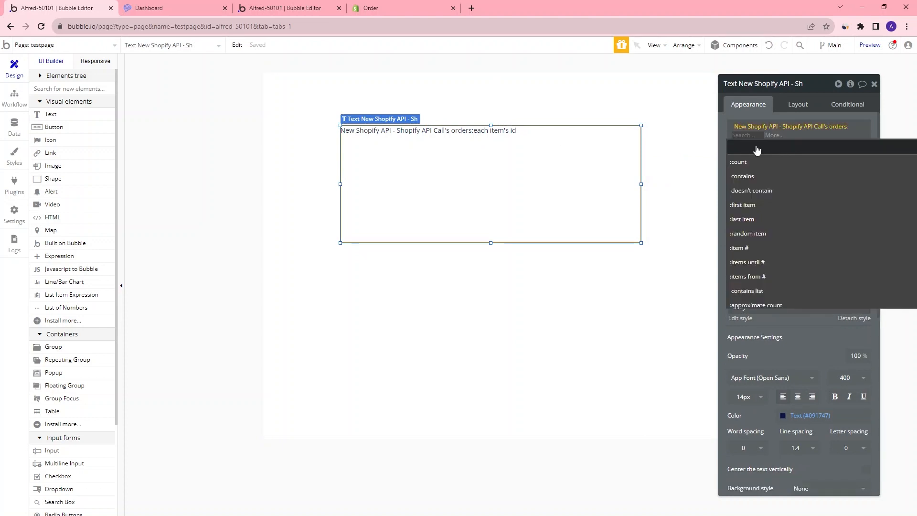
pyautogui.click(745, 162)
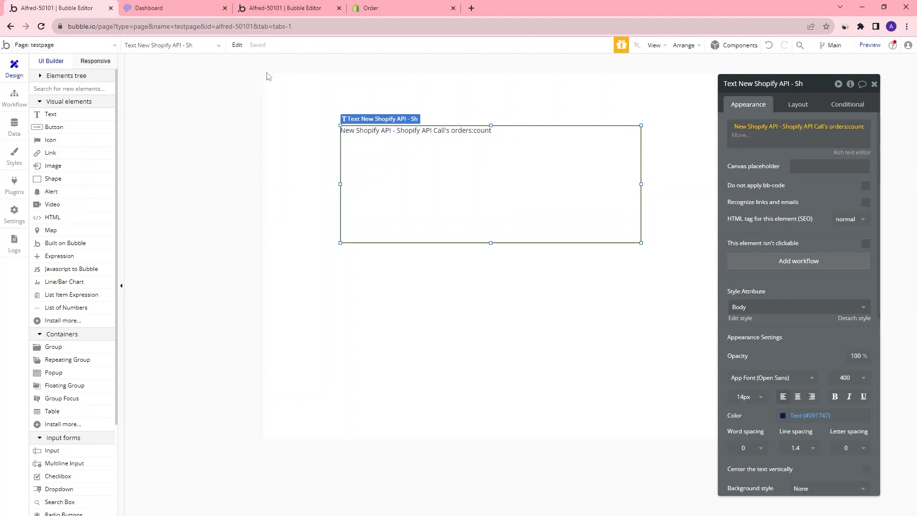
pyautogui.click(869, 45)
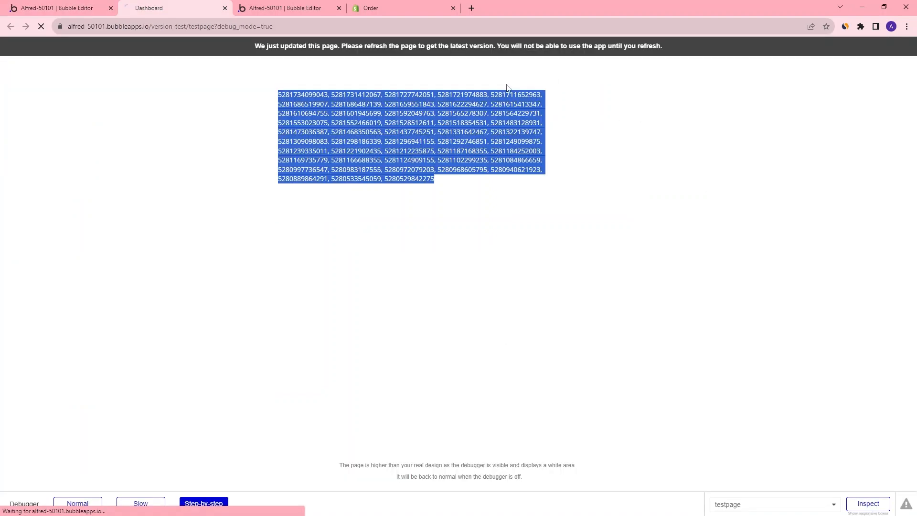
pyautogui.click(72, 8)
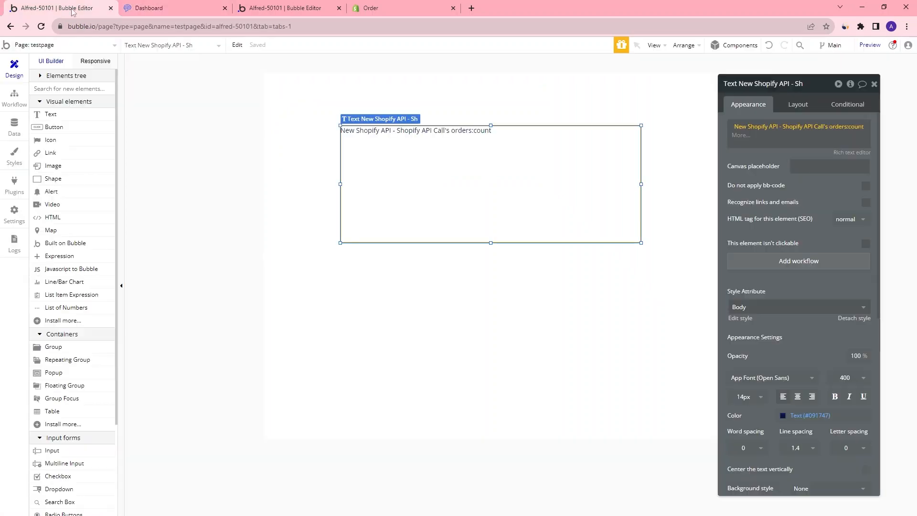
# Shrink the order count text element and paste a duplicate of it to its right
pyautogui.moveTo(640, 245); pyautogui.dragTo(440, 164)
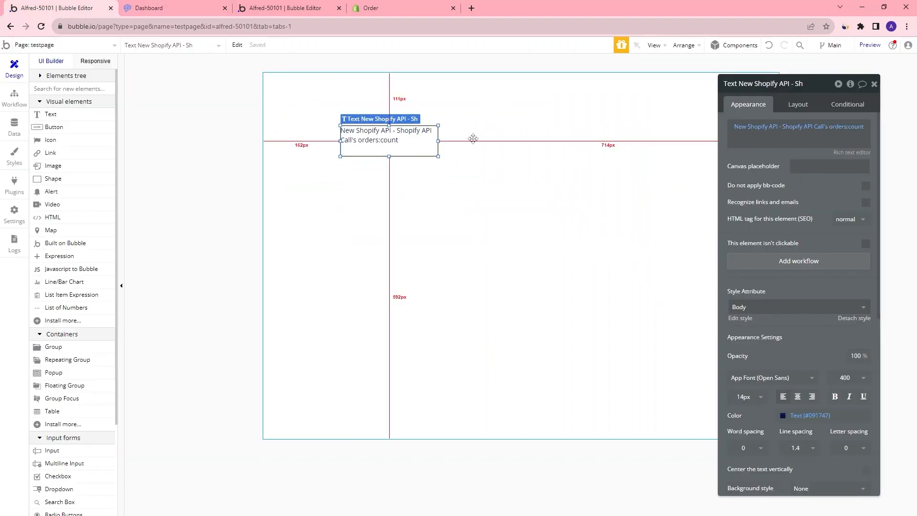
pyautogui.click(473, 141)
pyautogui.hotkey('ctrl', 'v')
pyautogui.click(333, 97)
pyautogui.moveTo(333, 97); pyautogui.dragTo(505, 139)
# Change the duplicate's expression from :count to each item's total_price
pyautogui.doubleClick(476, 143)
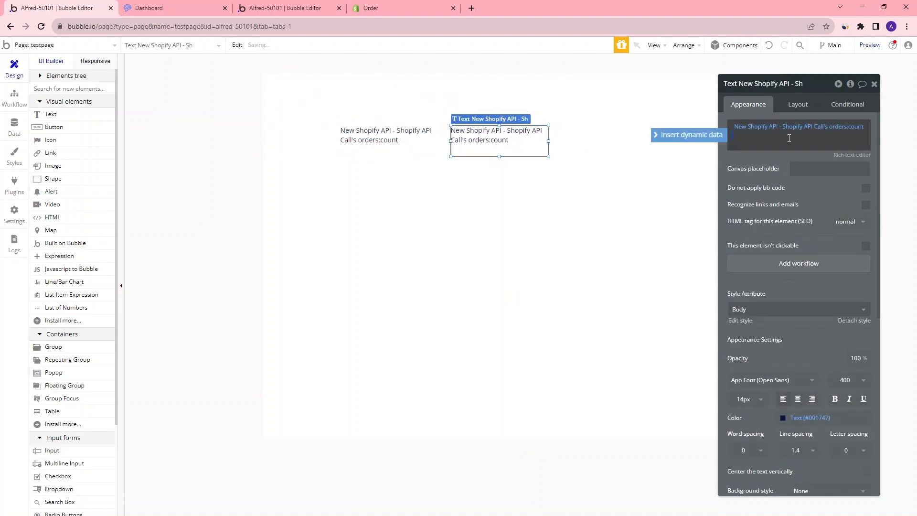
pyautogui.click(854, 126)
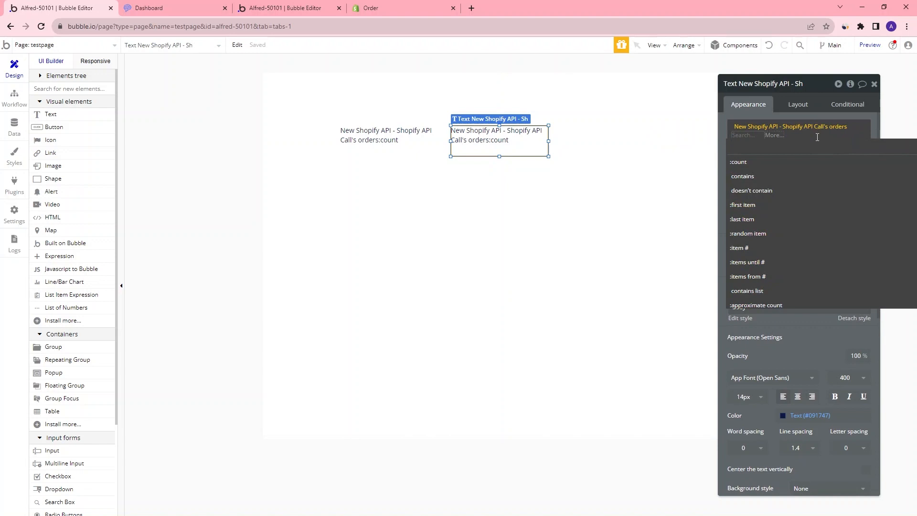
pyautogui.write('tota')
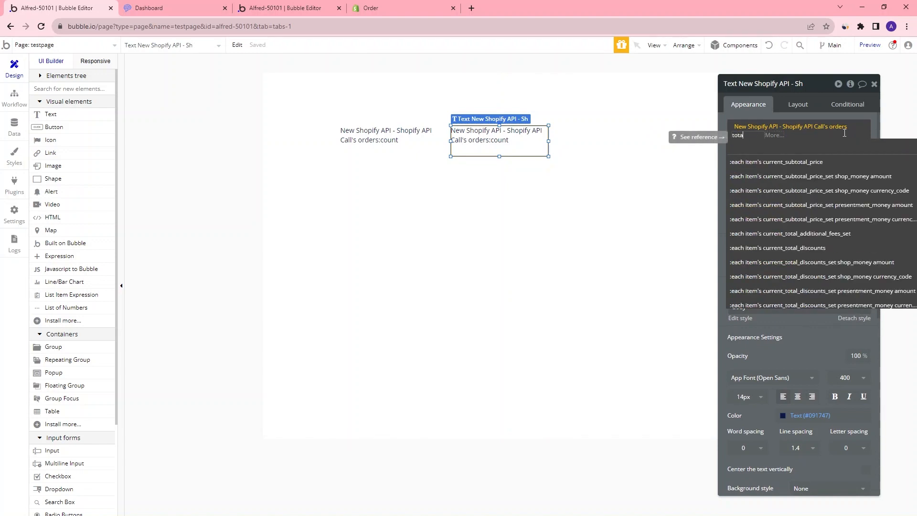
pyautogui.write('l_price')
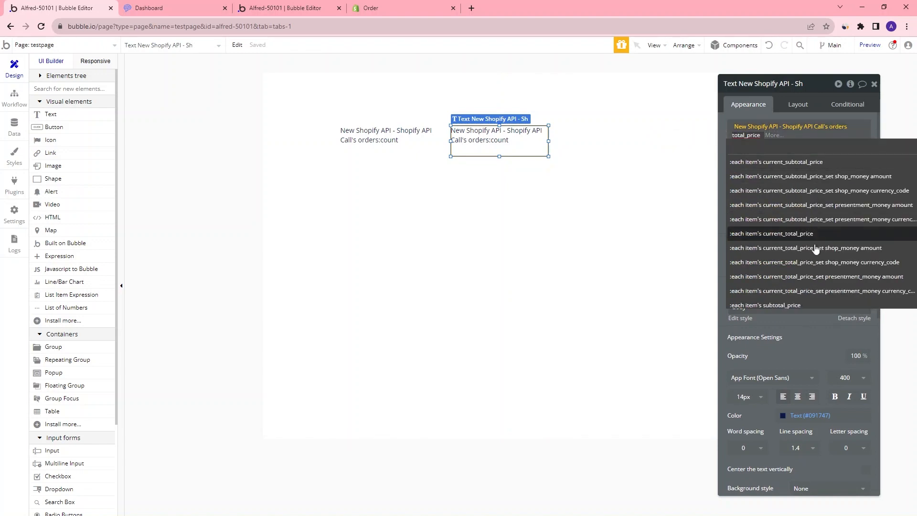
pyautogui.scroll(-2, 818, 231)
pyautogui.click(789, 243)
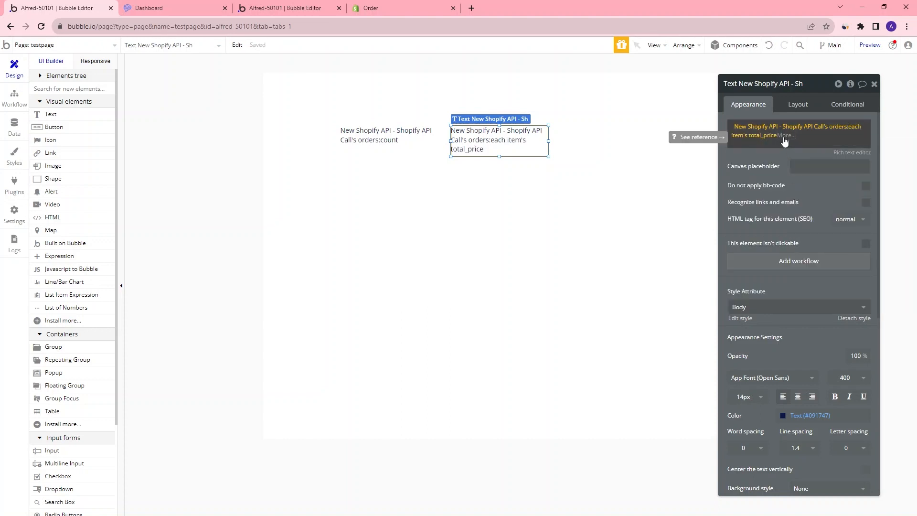
# Try to append a sum operator after each item's total_price in the expression
pyautogui.click(785, 139)
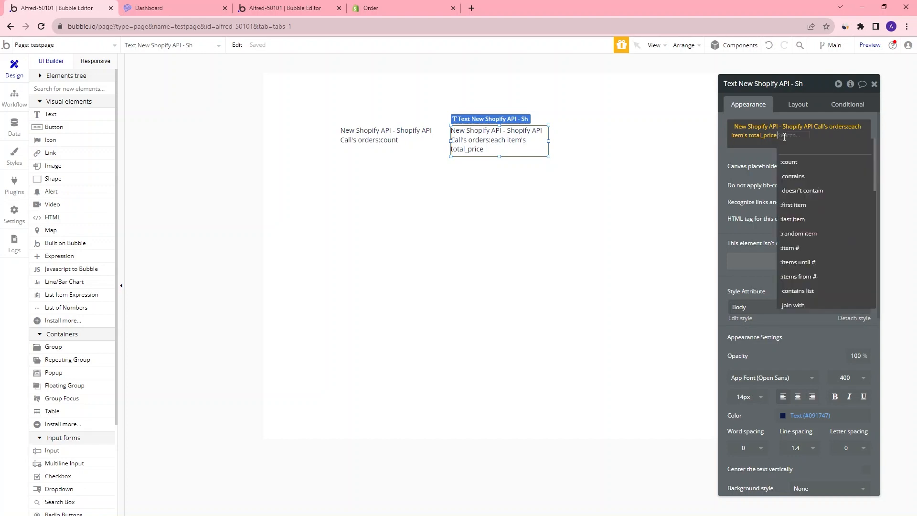
pyautogui.scroll(-2, 824, 212)
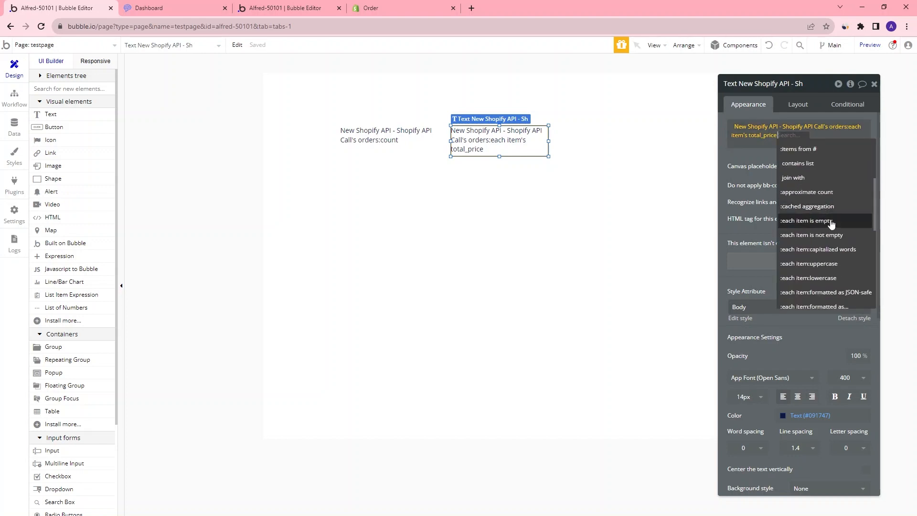
pyautogui.write('sum')
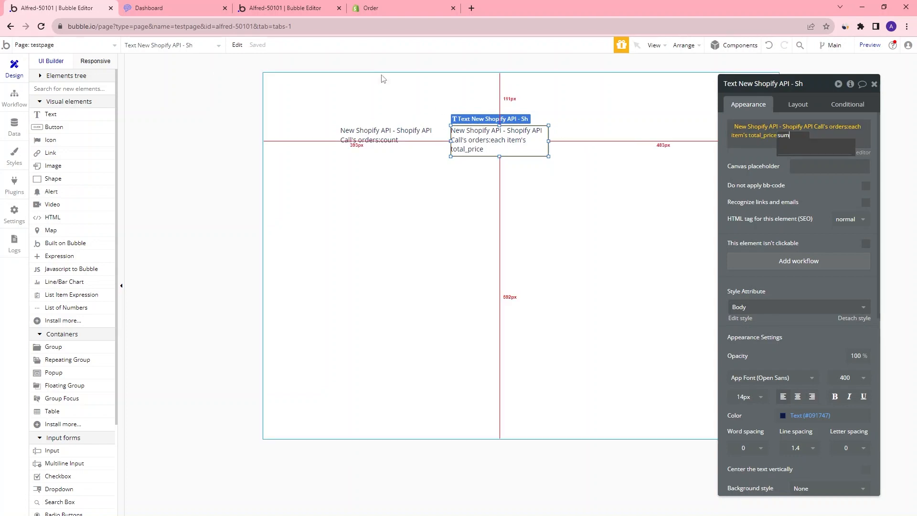
# Reinitialize the Shopify API call and set the total_price returned value's type to number
pyautogui.click(310, 13)
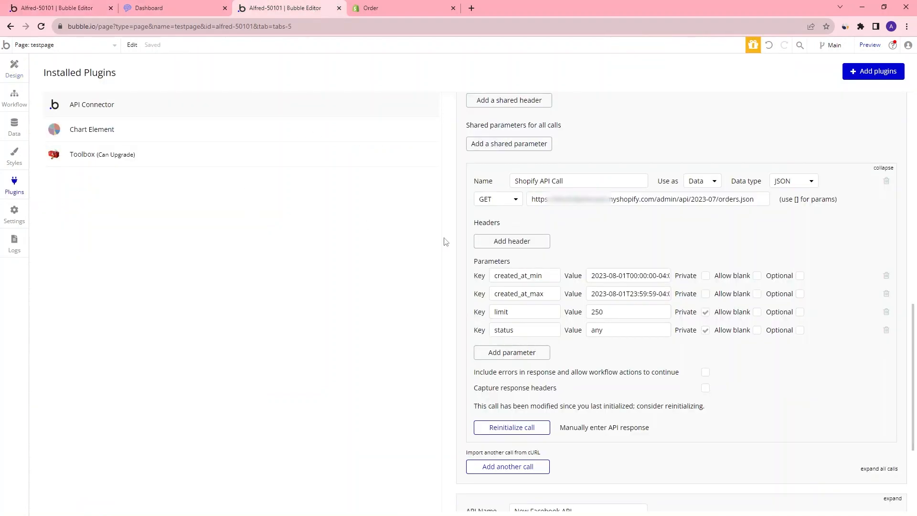
pyautogui.click(536, 428)
pyautogui.hotkey('ctrl', 'f')
pyautogui.write('total_price')
pyautogui.click(808, 46)
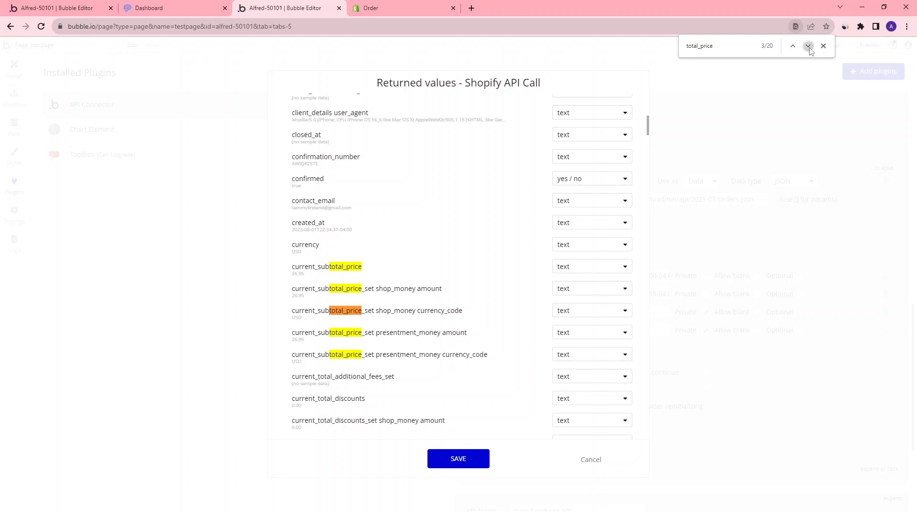
pyautogui.click(809, 49)
pyautogui.click(809, 49)
pyautogui.click(809, 49)
pyautogui.click(808, 49)
pyautogui.click(808, 50)
pyautogui.click(808, 49)
pyautogui.click(809, 49)
pyautogui.click(809, 49)
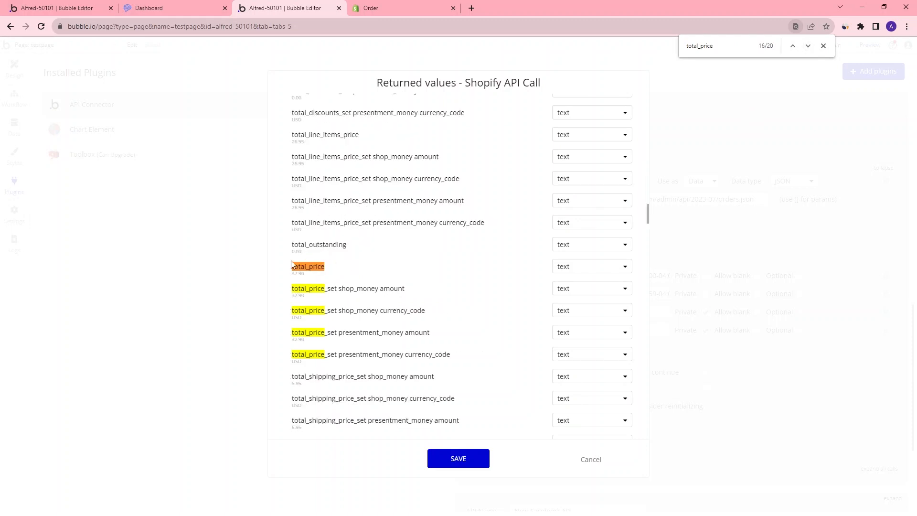
pyautogui.click(611, 271)
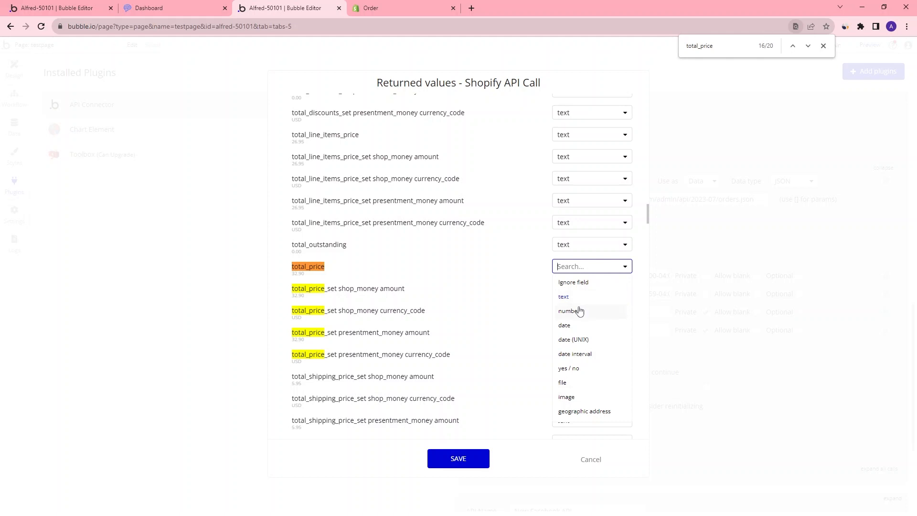
pyautogui.click(579, 311)
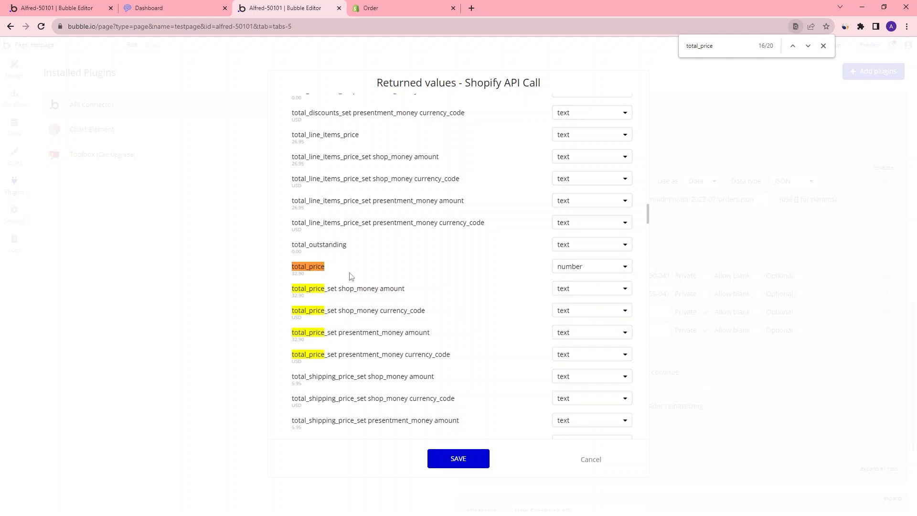
# Set the created_at returned value's type to date and save the returned values
pyautogui.click(307, 276)
pyautogui.doubleClick(305, 276)
pyautogui.moveTo(649, 212); pyautogui.dragTo(651, 129)
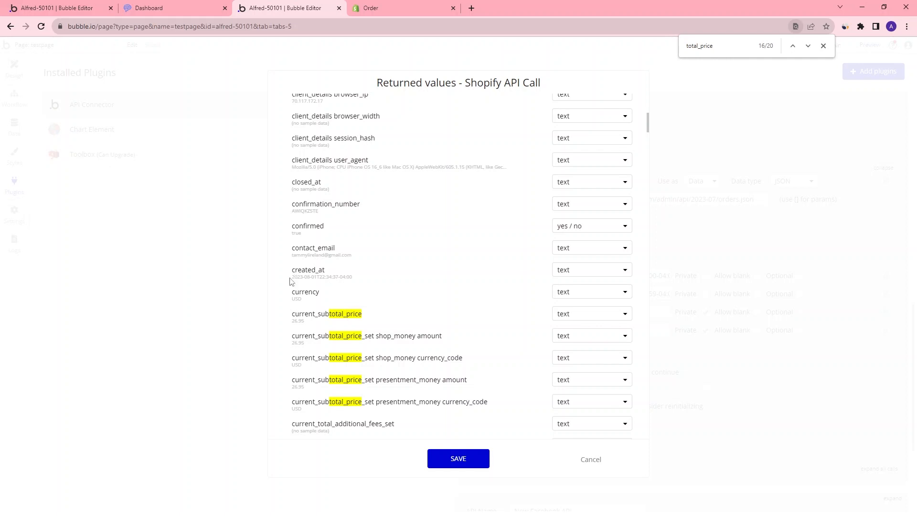
pyautogui.moveTo(293, 277); pyautogui.dragTo(315, 282)
pyautogui.click(598, 272)
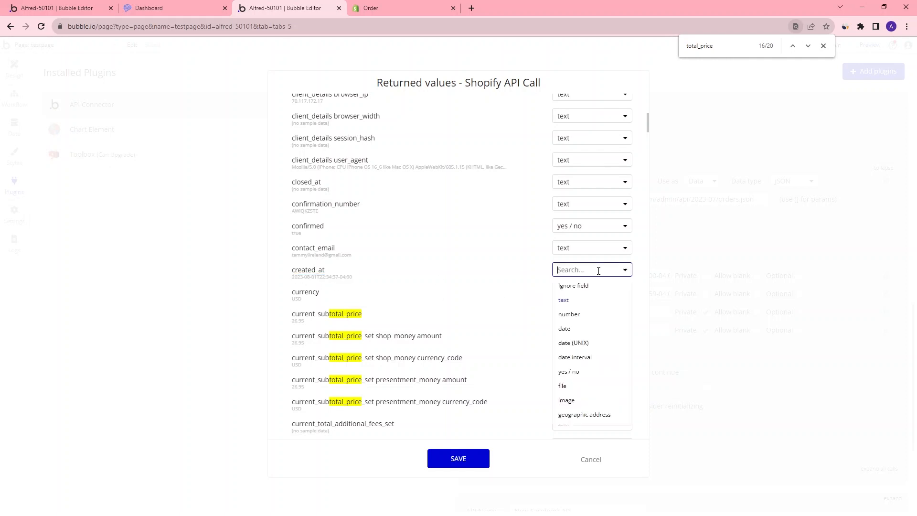
pyautogui.click(591, 329)
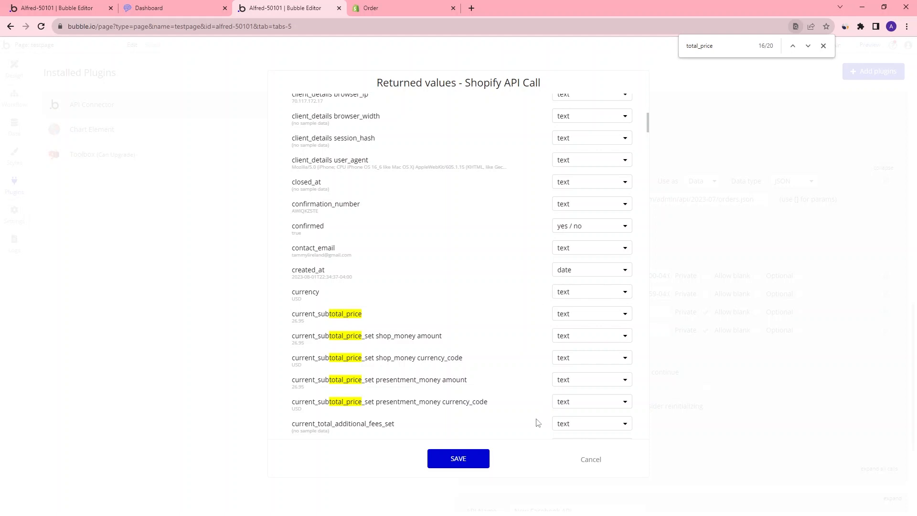
pyautogui.click(469, 459)
# Append a :sum operator after each item's total_price in the duplicate's expression and preview the page
pyautogui.click(65, 9)
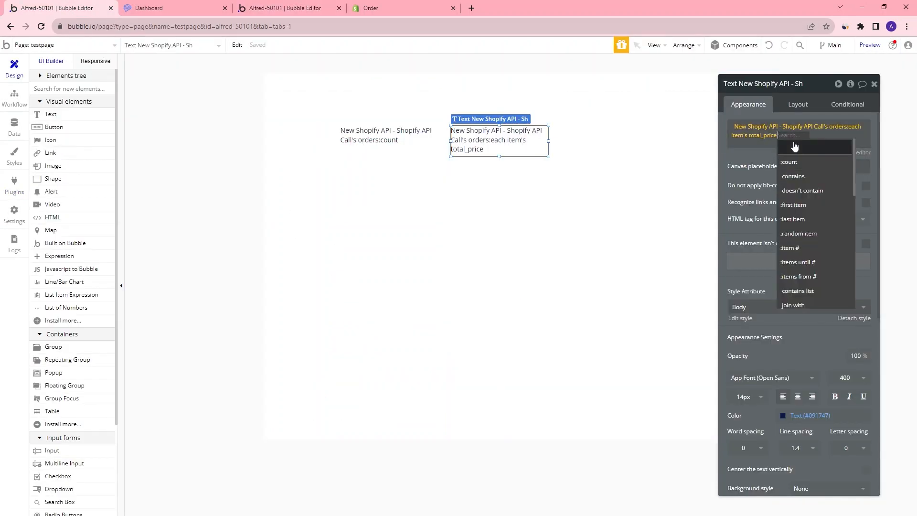
pyautogui.write('sum')
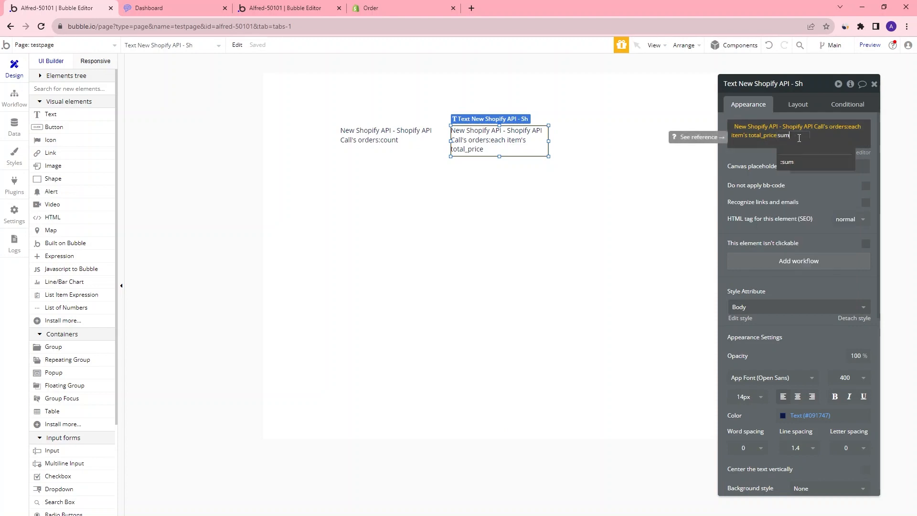
pyautogui.click(788, 162)
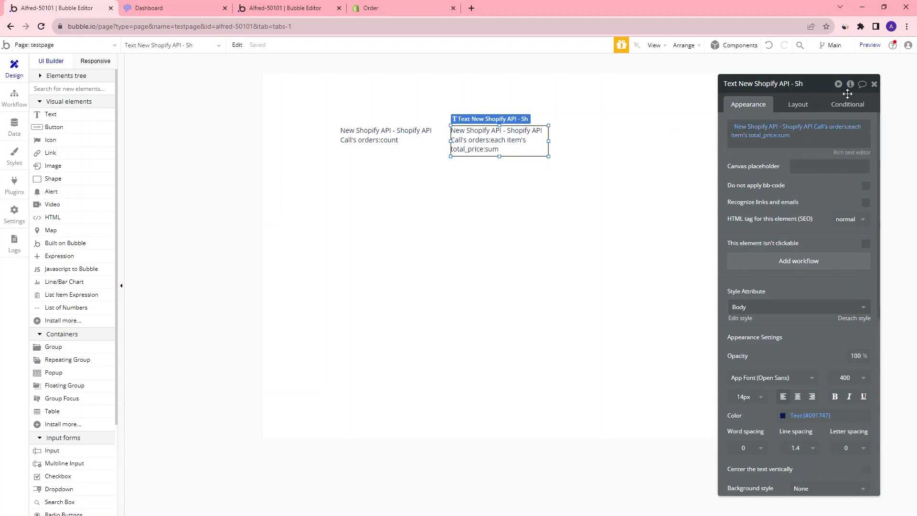
pyautogui.click(869, 45)
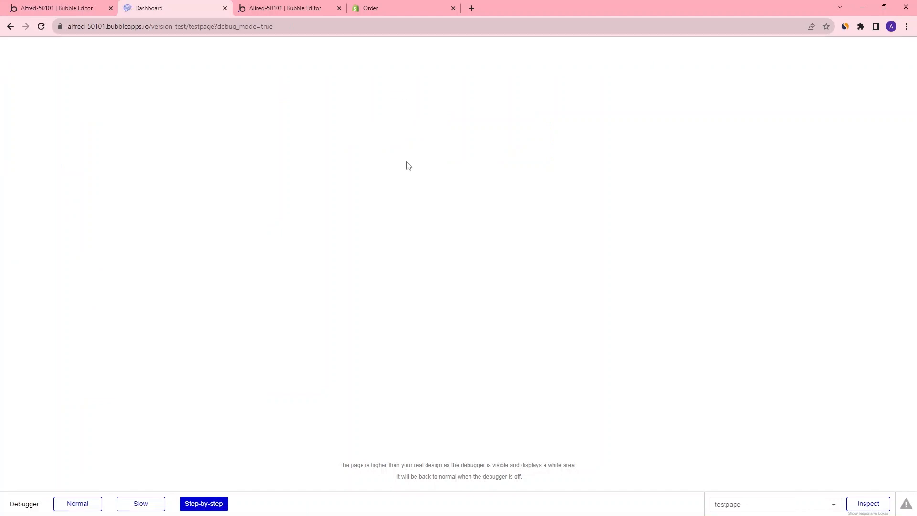
pyautogui.doubleClick(397, 94)
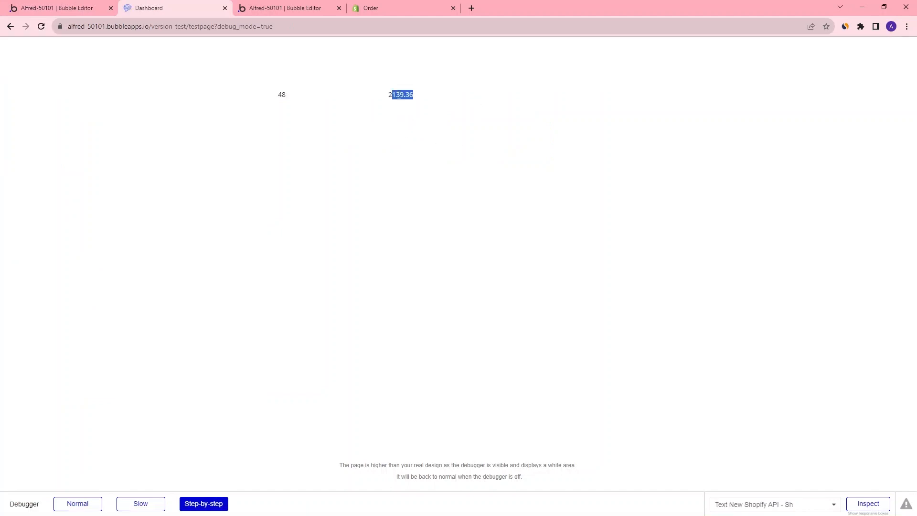
pyautogui.moveTo(446, 143); pyautogui.dragTo(438, 94)
pyautogui.click(378, 105)
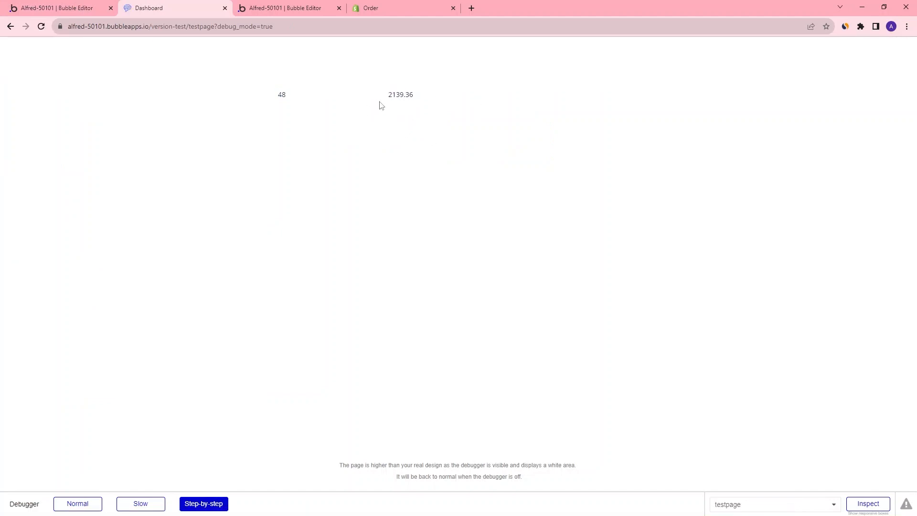
# Prefix the total text element's expression with the label "Conversion Value: $"
pyautogui.click(85, 8)
pyautogui.click(819, 134)
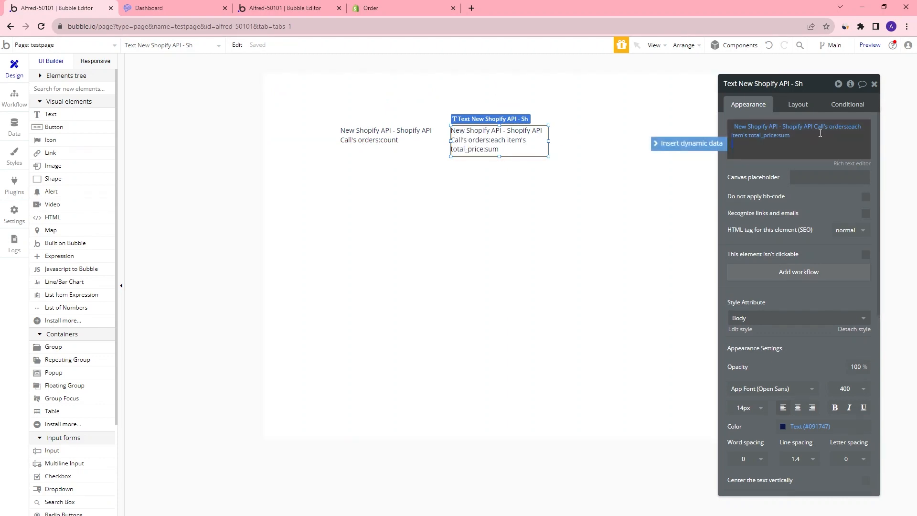
pyautogui.click(735, 125)
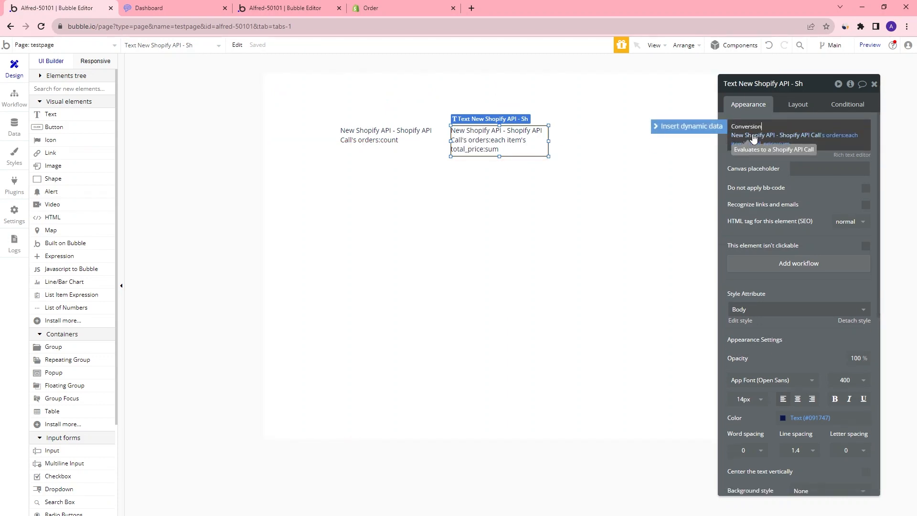
pyautogui.write('Conversion Value: $')
# Prefix the order count text element's expression with the label "Purchases: "
pyautogui.click(365, 134)
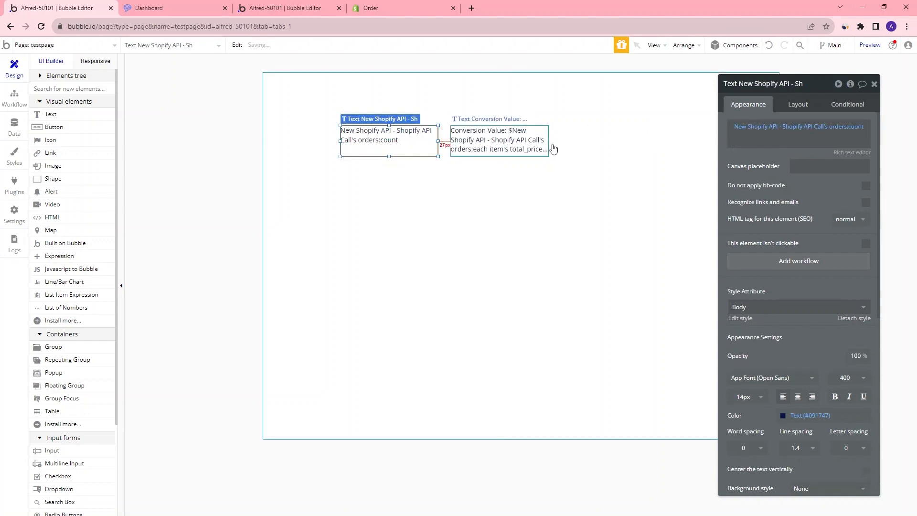
pyautogui.click(731, 125)
pyautogui.press('Return')
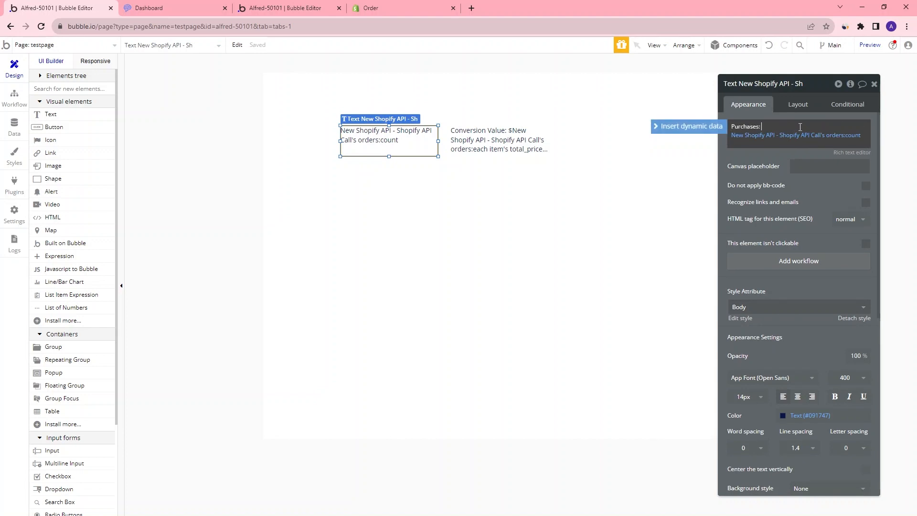
# Preview the page to check the labelled purchases and conversion value texts
pyautogui.click(870, 45)
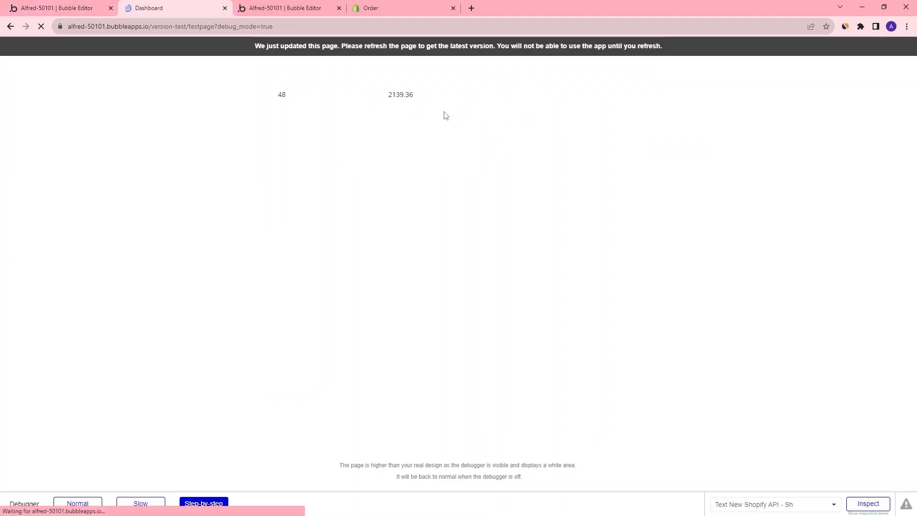
pyautogui.moveTo(285, 95); pyautogui.dragTo(521, 105)
pyautogui.moveTo(455, 95); pyautogui.dragTo(480, 191)
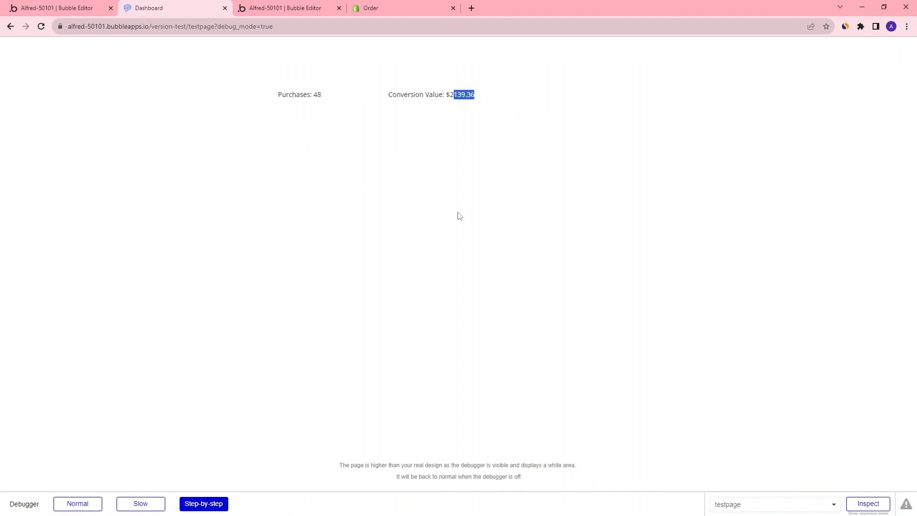
pyautogui.hotkey('ctrl', 'shift', 'Tab')
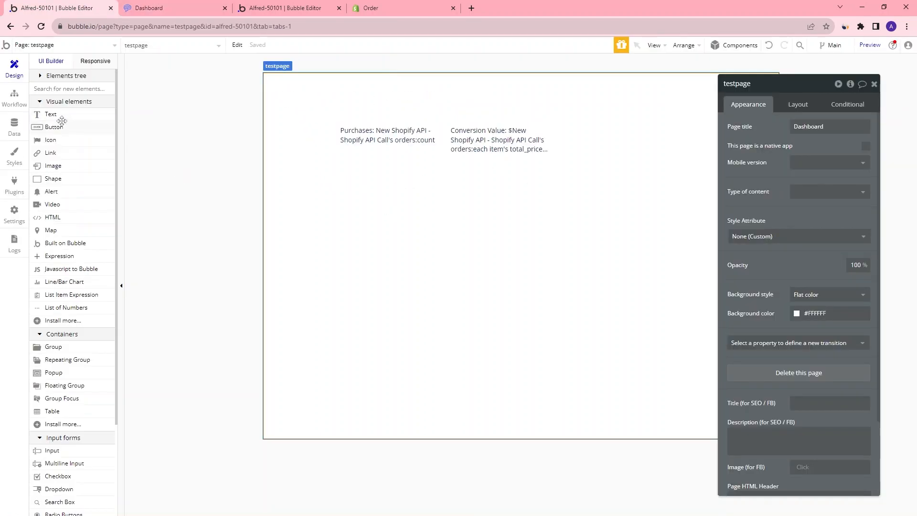
# Draw a new text element below the purchases text and clear its placeholder content
pyautogui.click(52, 114)
pyautogui.moveTo(326, 180)
pyautogui.mouseDown()
pyautogui.moveTo(448, 243)
pyautogui.moveTo(466, 230)
pyautogui.mouseUp()
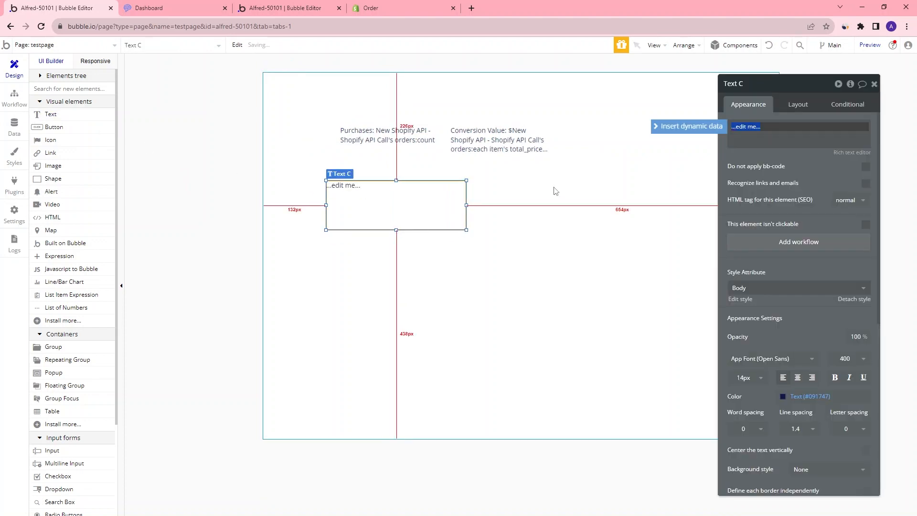
pyautogui.press('BackSpace')
# Insert dynamic data from the external API New Facebook API - Facebook API Call's data into the new text
pyautogui.click(686, 128)
pyautogui.click(777, 185)
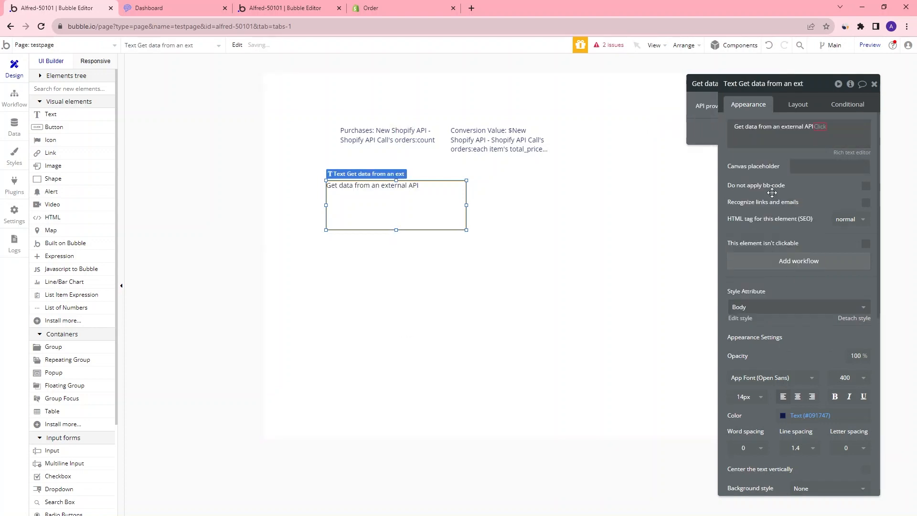
pyautogui.click(655, 106)
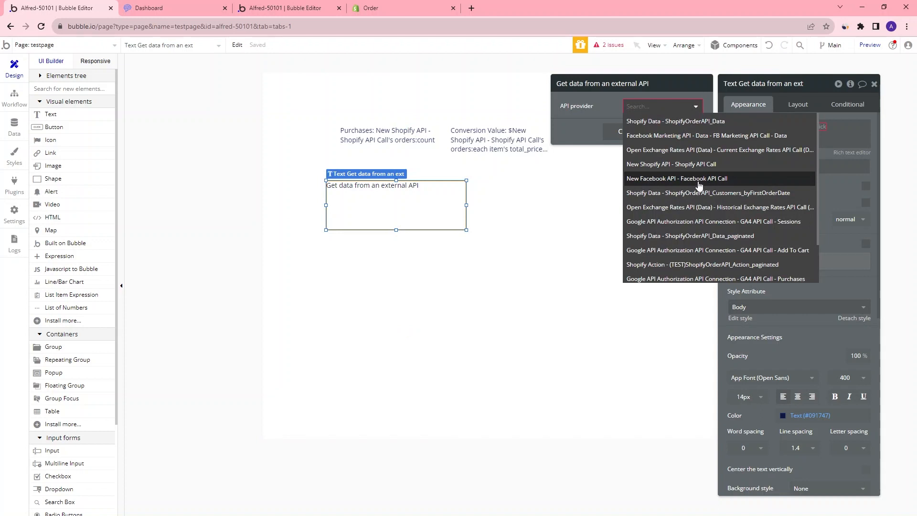
pyautogui.click(700, 180)
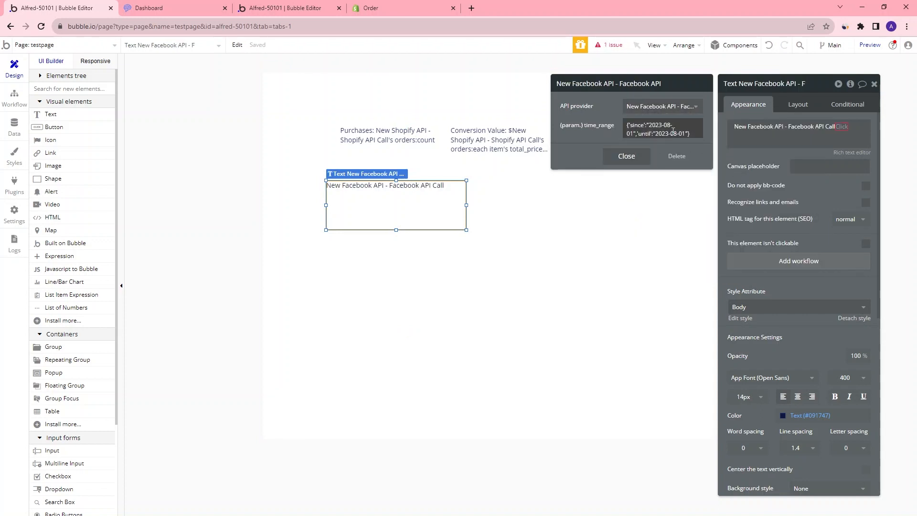
pyautogui.click(637, 158)
pyautogui.click(767, 147)
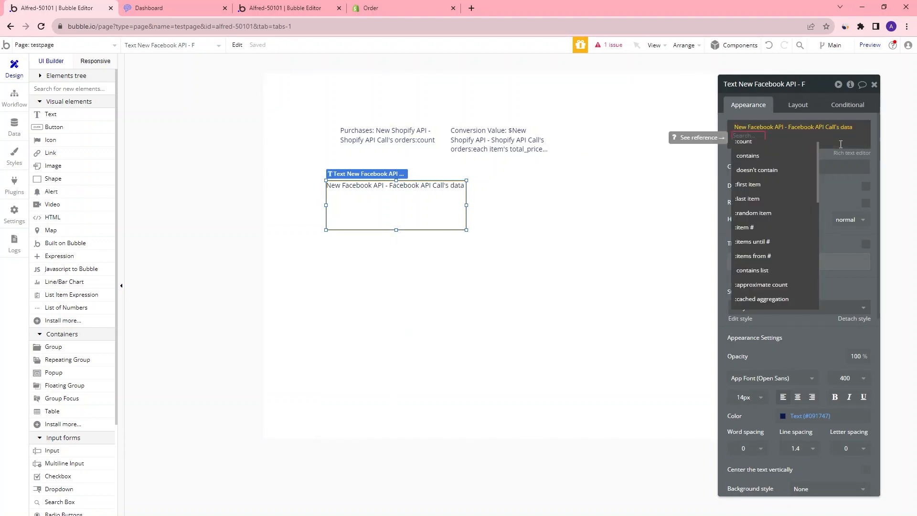
# Reinitialize the Facebook API Call in the API Connector and examine its returned values
pyautogui.click(260, 10)
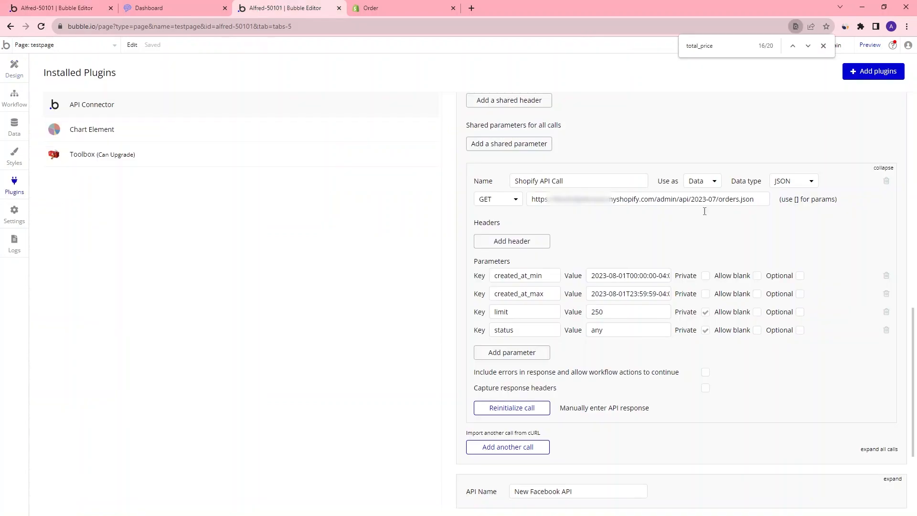
pyautogui.scroll(-4, 705, 208)
pyautogui.click(891, 327)
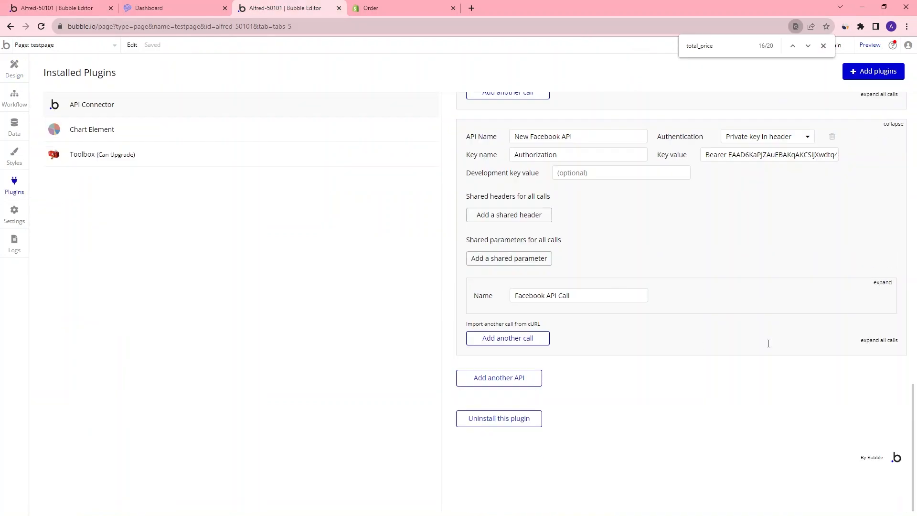
pyautogui.click(881, 282)
pyautogui.scroll(-3, 604, 309)
pyautogui.click(538, 376)
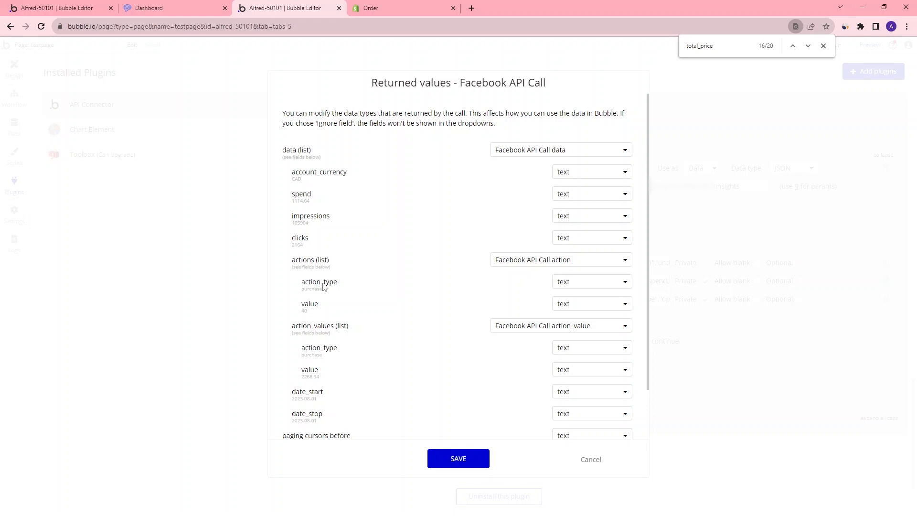
# Extend the Facebook text's expression to each item's actions's value
pyautogui.click(50, 4)
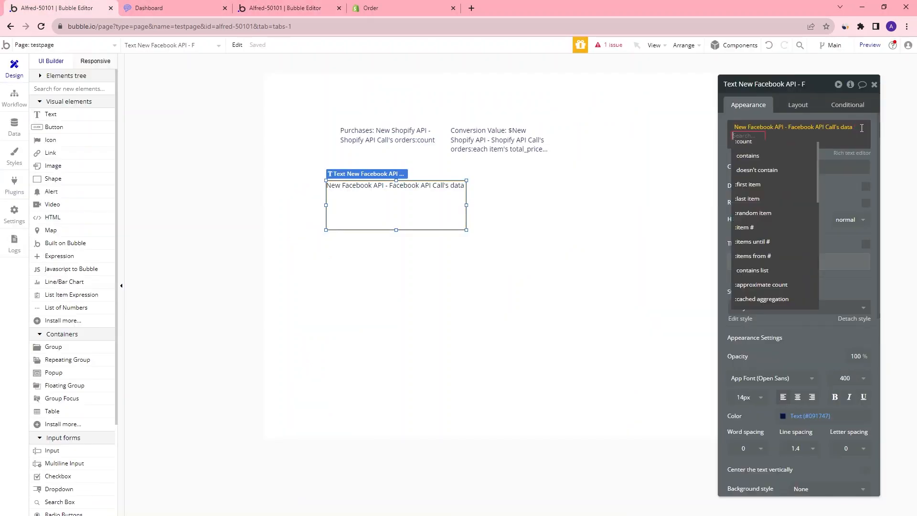
pyautogui.write('act')
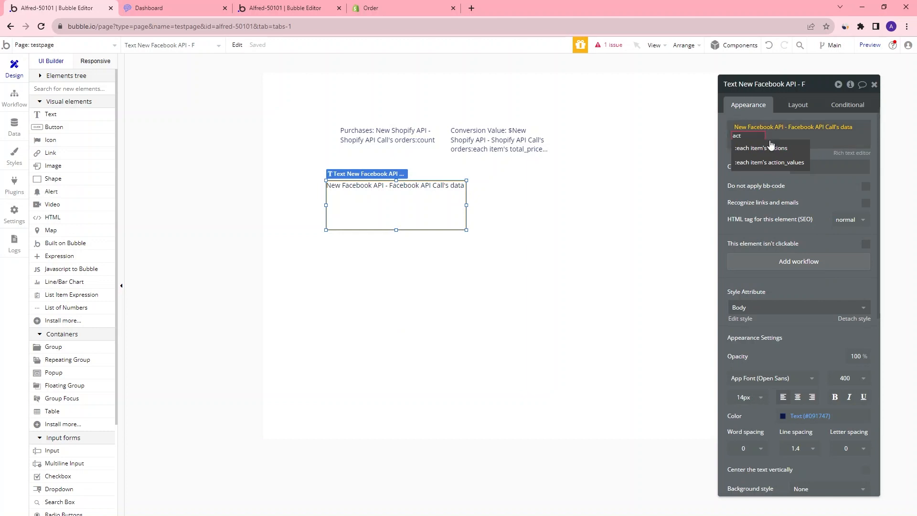
pyautogui.click(757, 148)
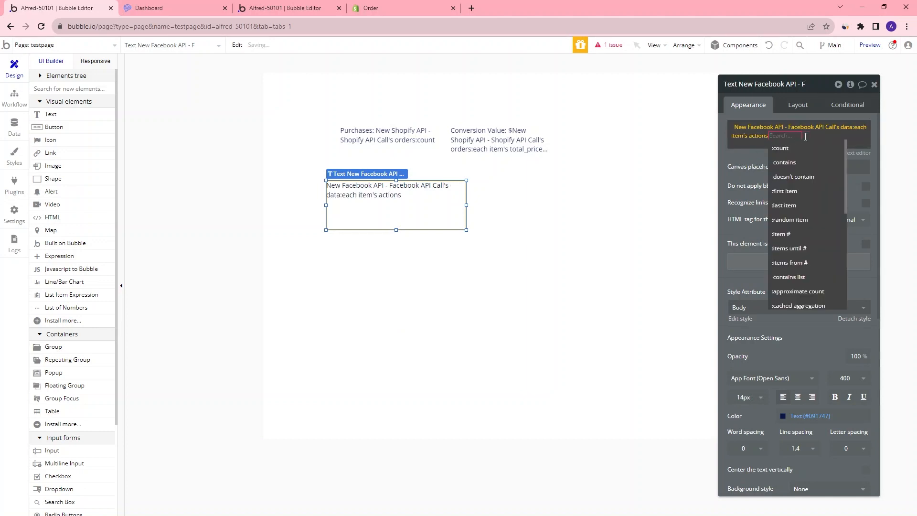
pyautogui.click(286, 7)
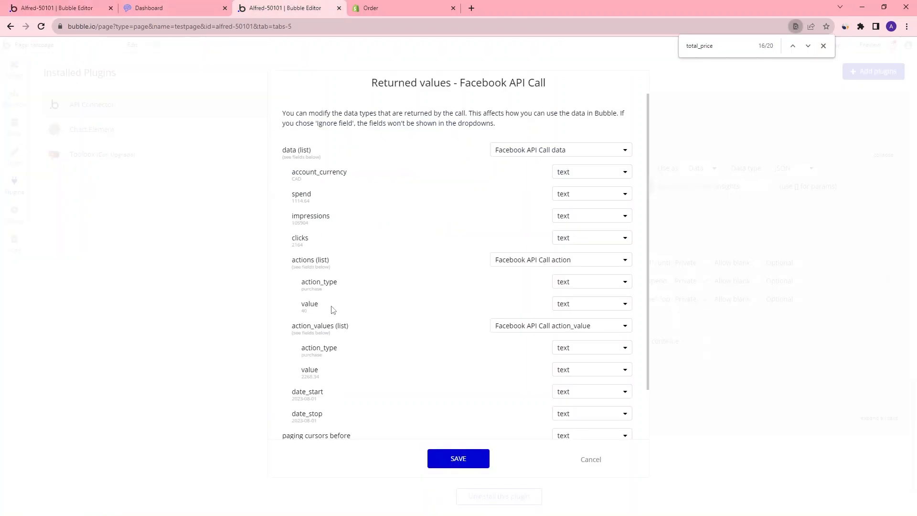
pyautogui.click(58, 7)
pyautogui.click(808, 176)
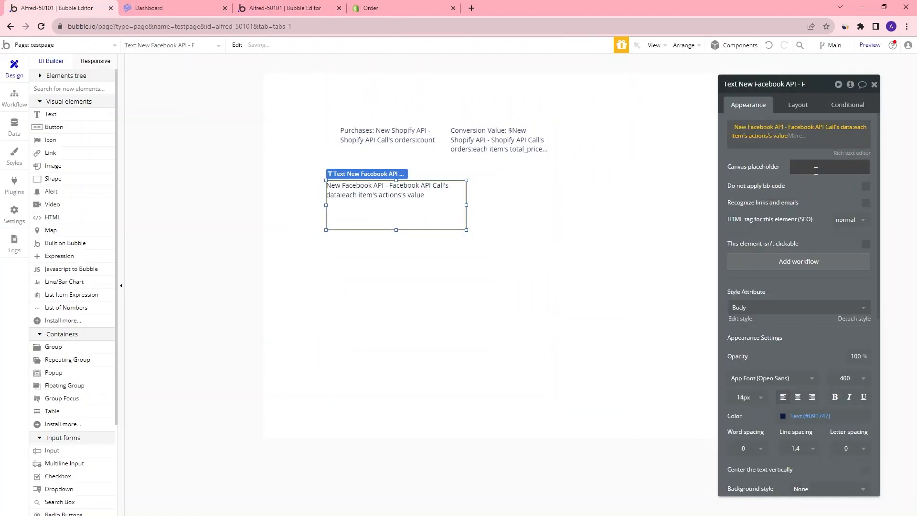
# Reload the preview page to check the new Facebook value
pyautogui.click(174, 8)
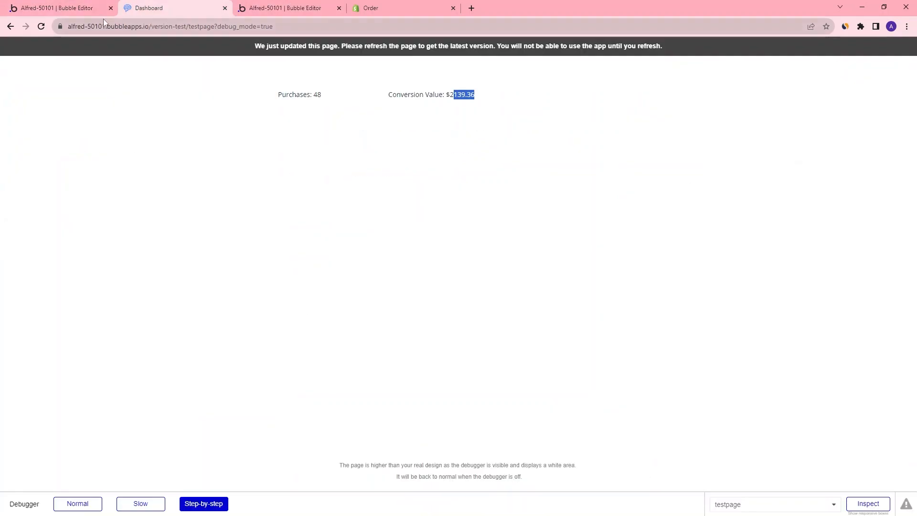
pyautogui.click(42, 27)
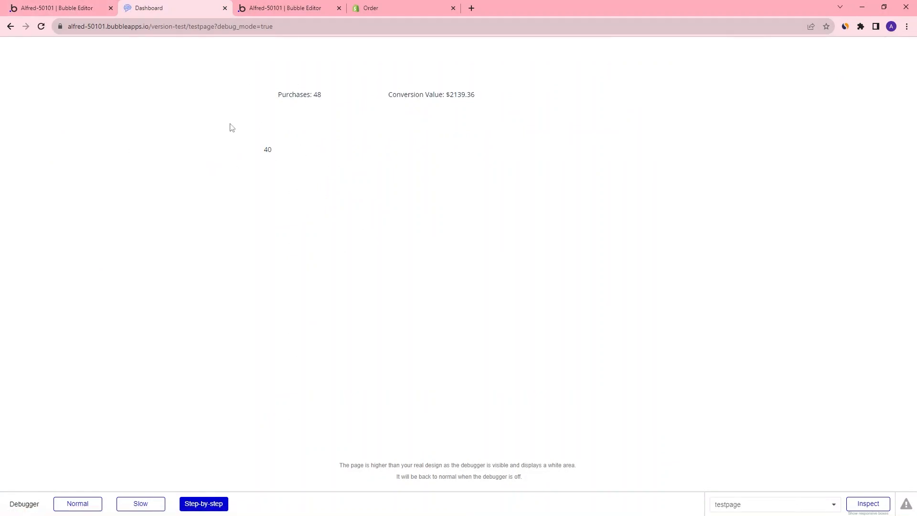
pyautogui.moveTo(272, 150); pyautogui.dragTo(315, 102)
pyautogui.click(316, 102)
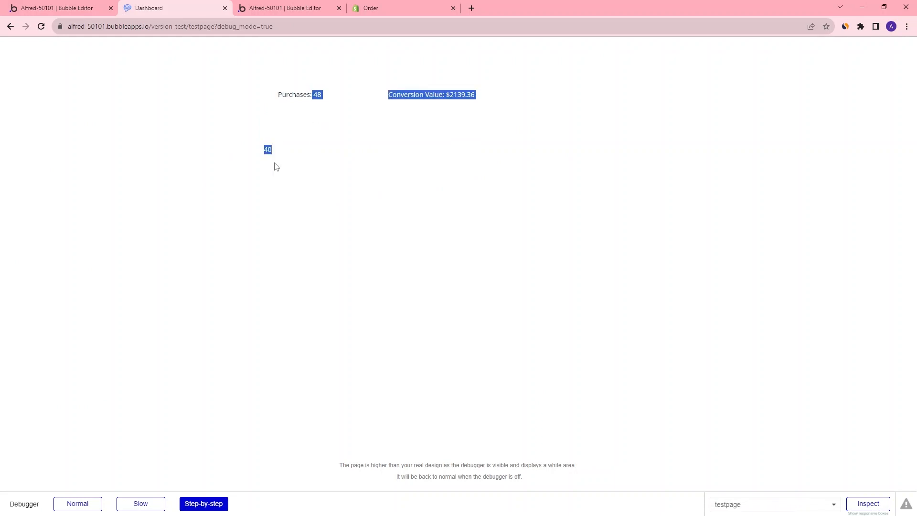
pyautogui.click(330, 101)
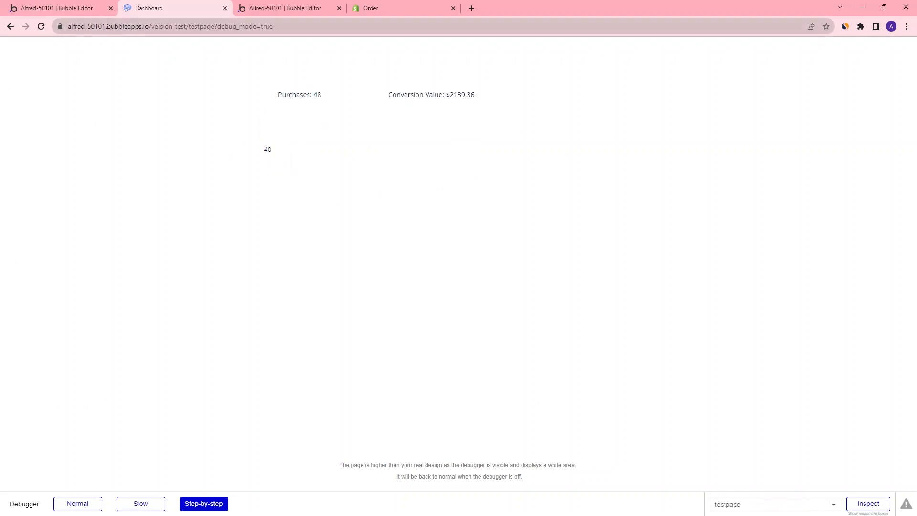
# Draw a new text element beside the existing Facebook text on the test page
pyautogui.click(85, 11)
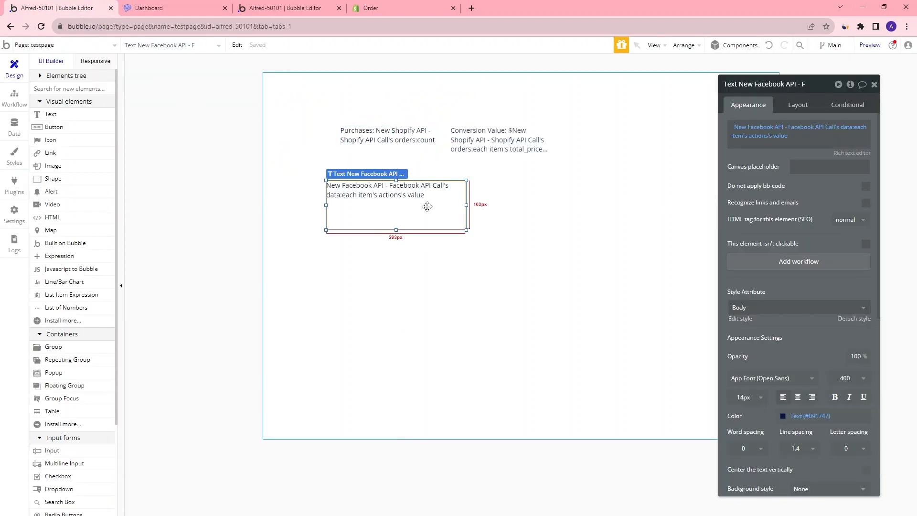
pyautogui.click(518, 202)
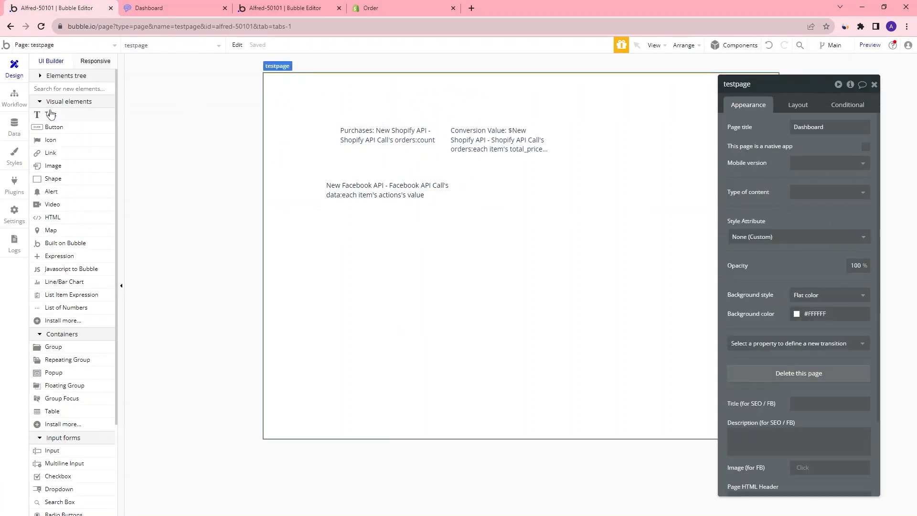
pyautogui.click(50, 114)
pyautogui.moveTo(457, 173); pyautogui.dragTo(578, 207)
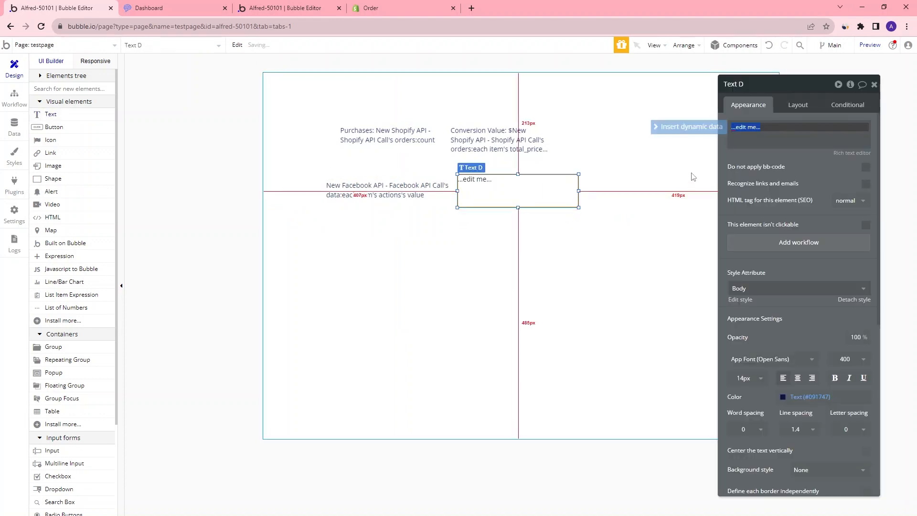
# Insert dynamic data from the external API New Facebook API - Facebook API Call's data into the new text
pyautogui.click(688, 127)
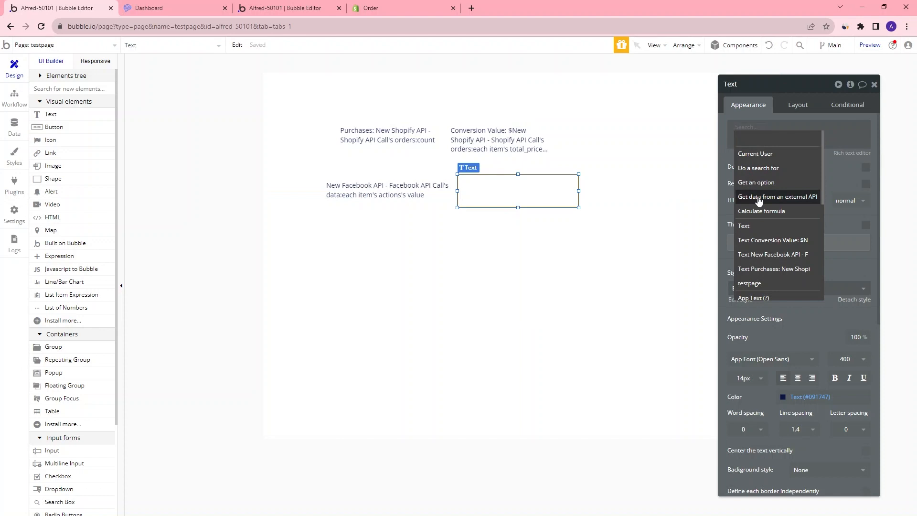
pyautogui.click(759, 198)
pyautogui.click(683, 113)
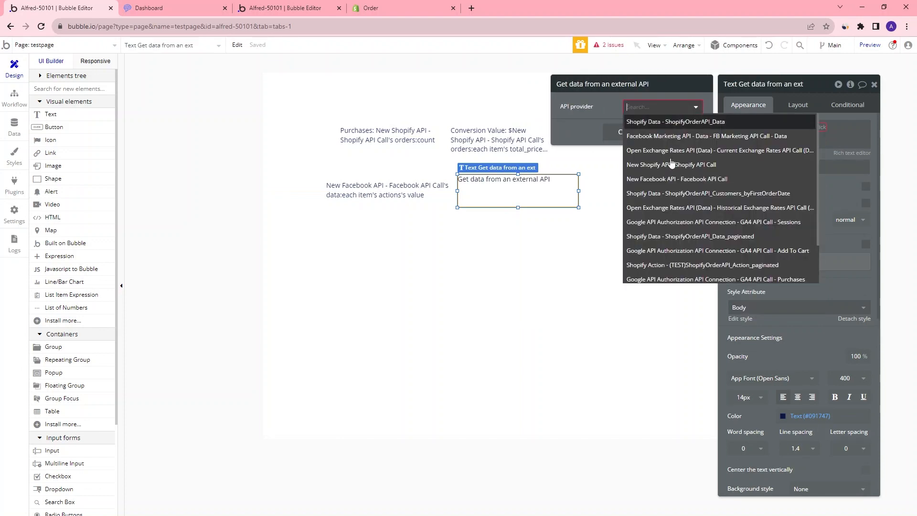
pyautogui.click(686, 182)
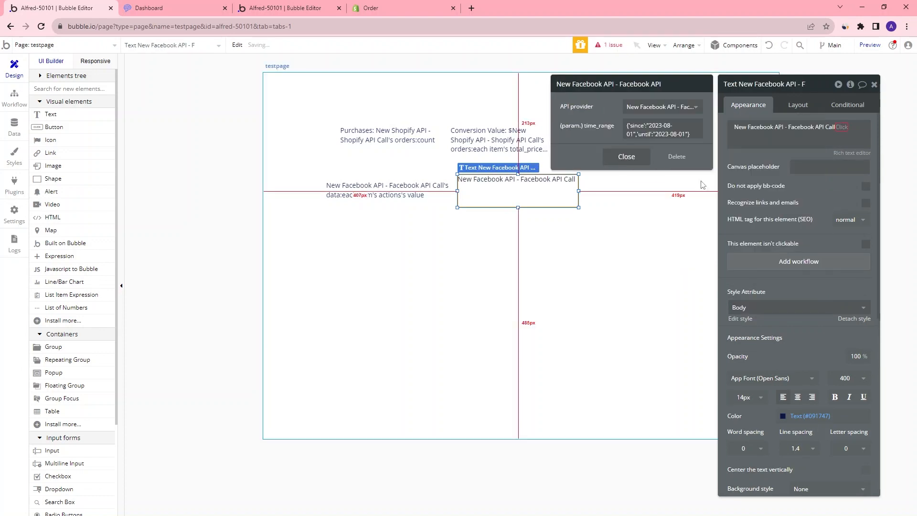
pyautogui.click(626, 158)
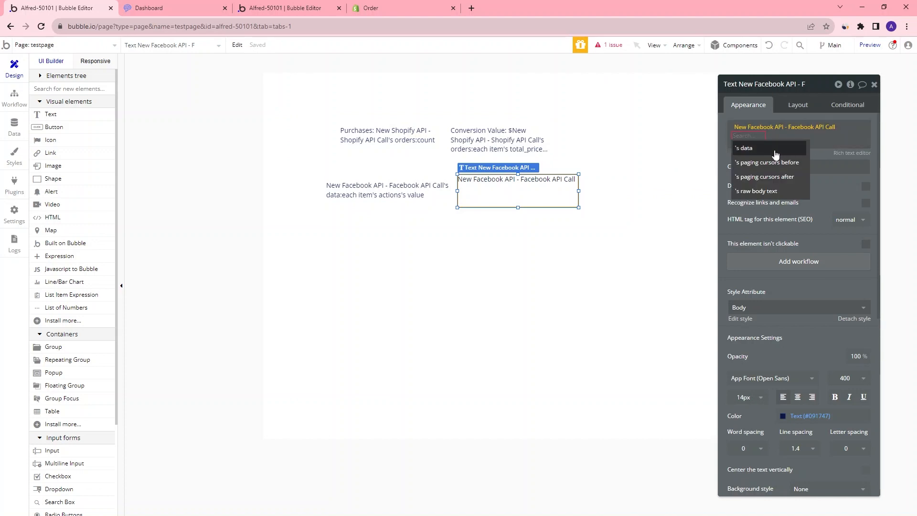
pyautogui.click(777, 149)
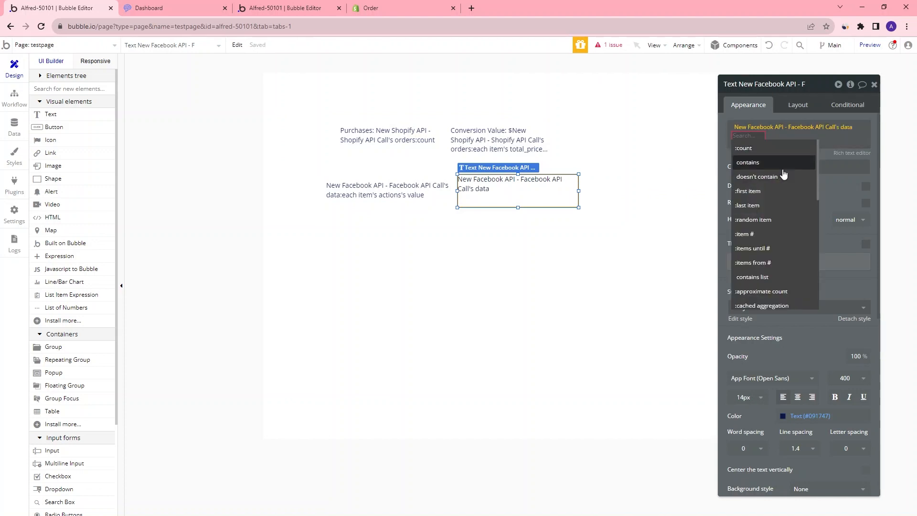
# Extend the new text's expression to each item's action_values's value and close the property editor
pyautogui.write('action_v')
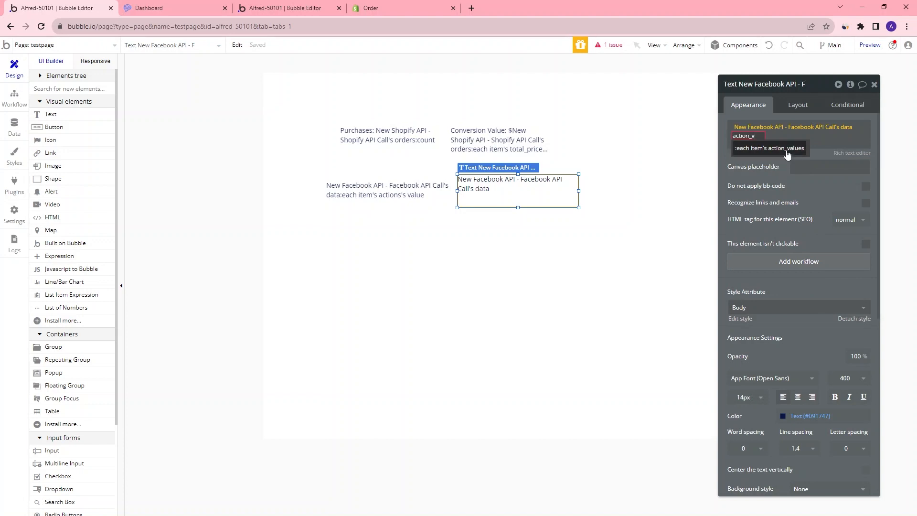
pyautogui.click(786, 148)
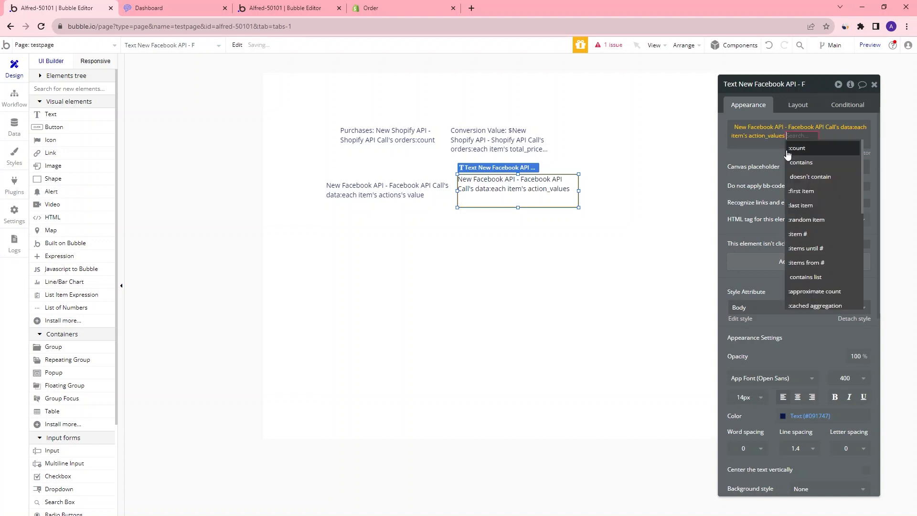
pyautogui.write('value')
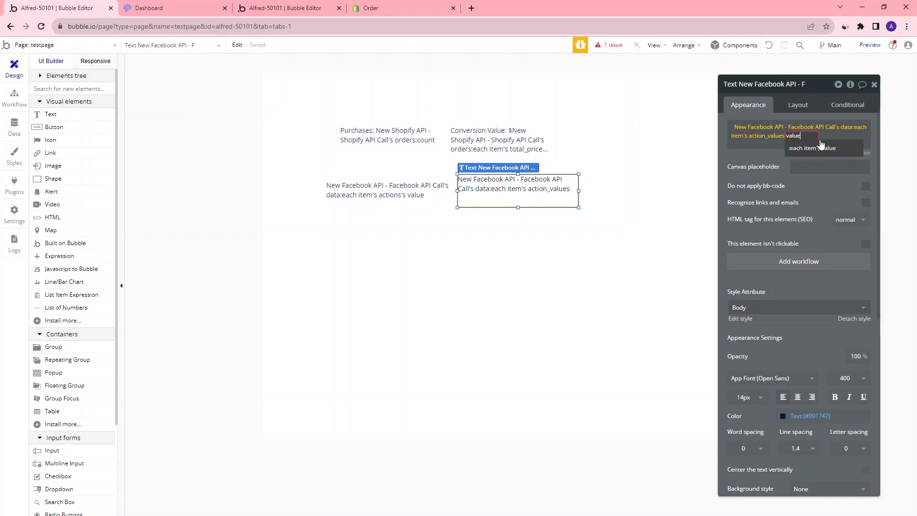
pyautogui.click(820, 147)
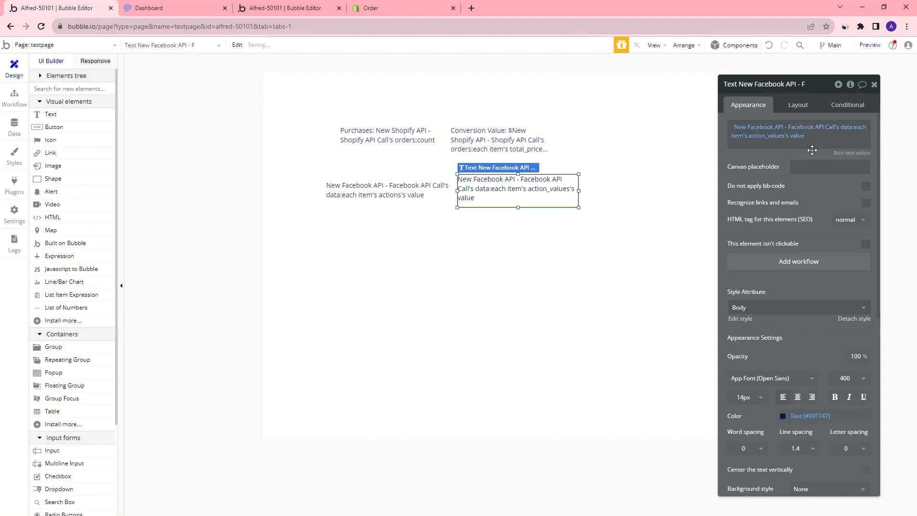
pyautogui.click(875, 85)
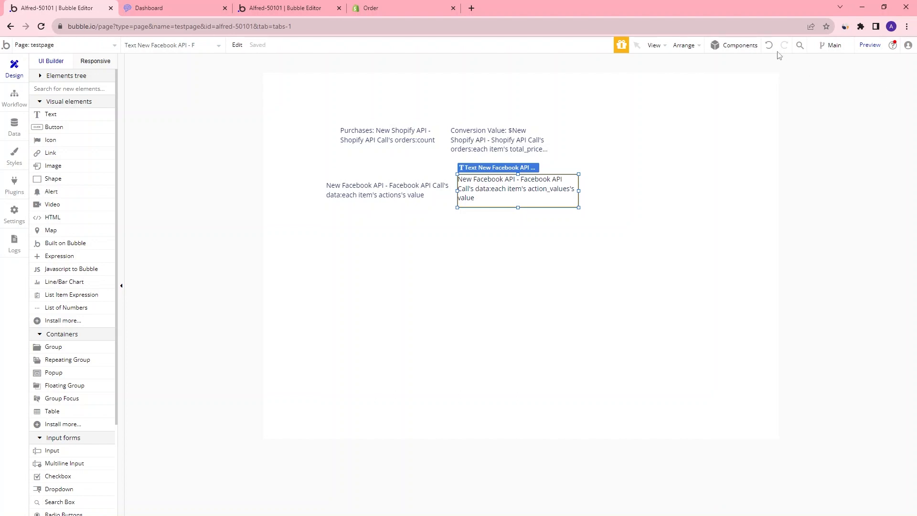
# Reload the preview page to check the new conversion value
pyautogui.click(869, 45)
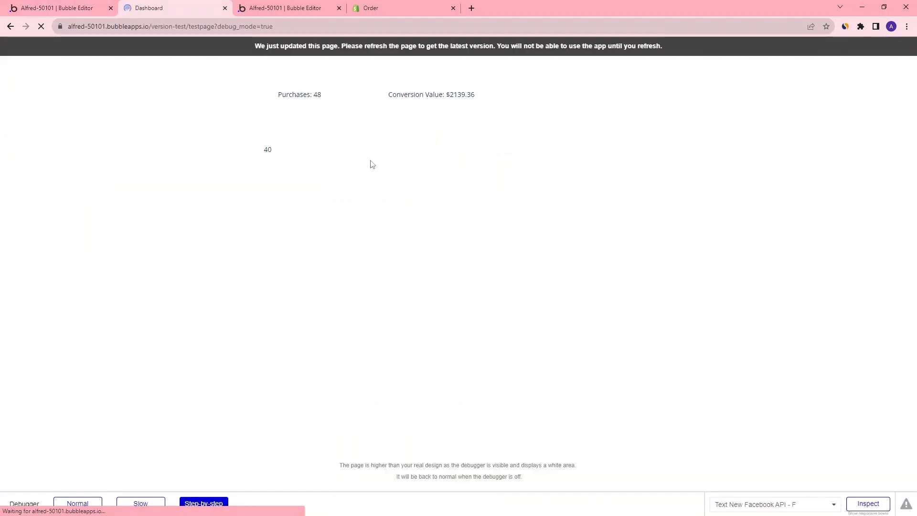
pyautogui.tripleClick(398, 143)
pyautogui.doubleClick(405, 144)
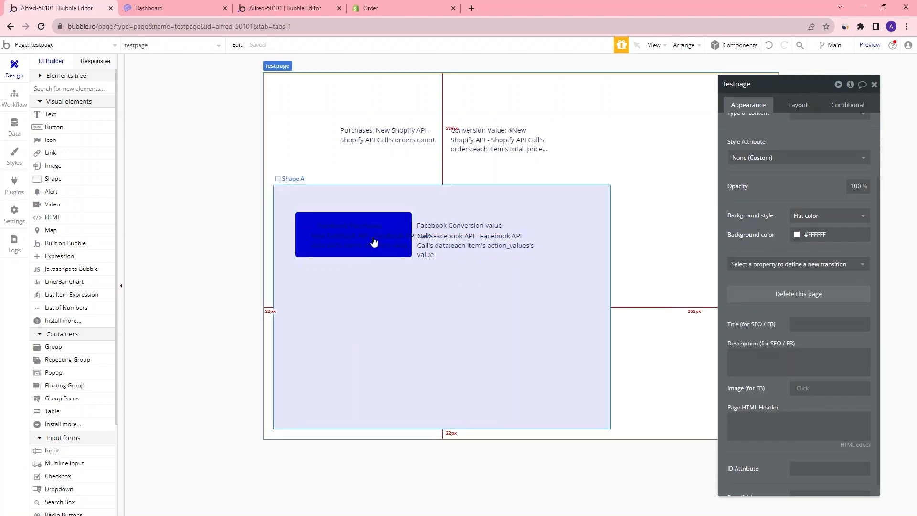
# Style the Facebook purchases text inside its blue card and adjust its border settings
pyautogui.click(446, 349)
pyautogui.rightClick(362, 276)
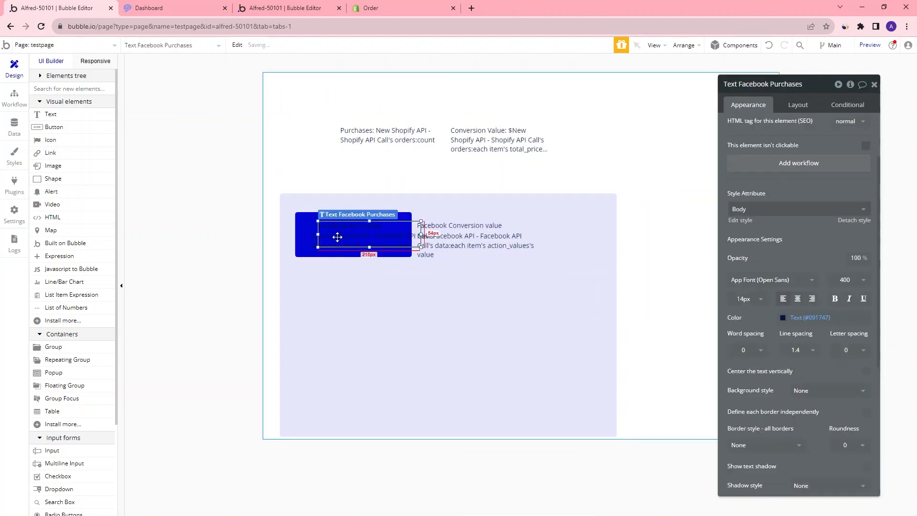
pyautogui.click(360, 245)
pyautogui.scroll(-3, 813, 253)
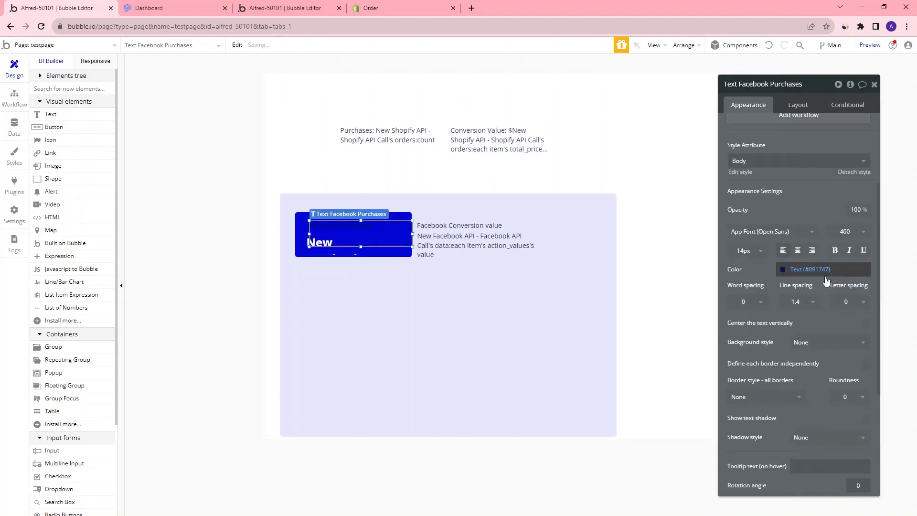
pyautogui.click(764, 268)
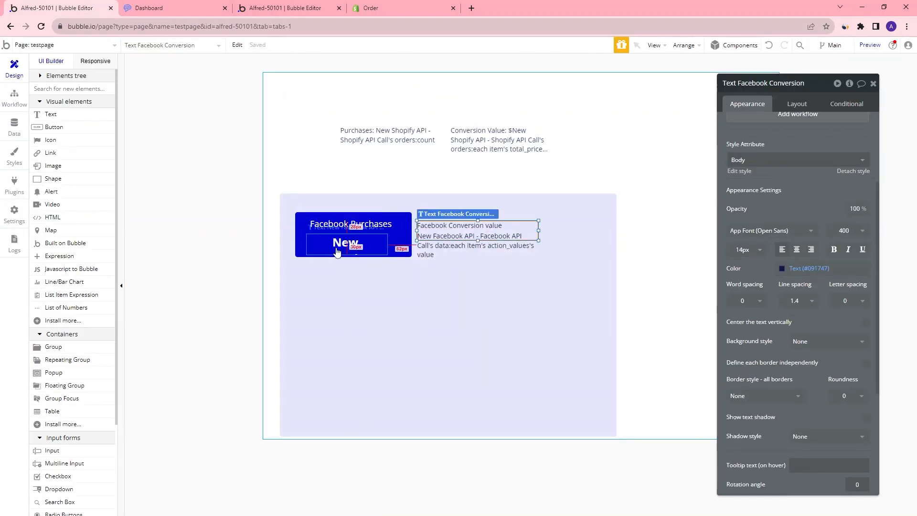
# Group the Facebook Purchases card's shape and texts, then copy the group
pyautogui.click(489, 244)
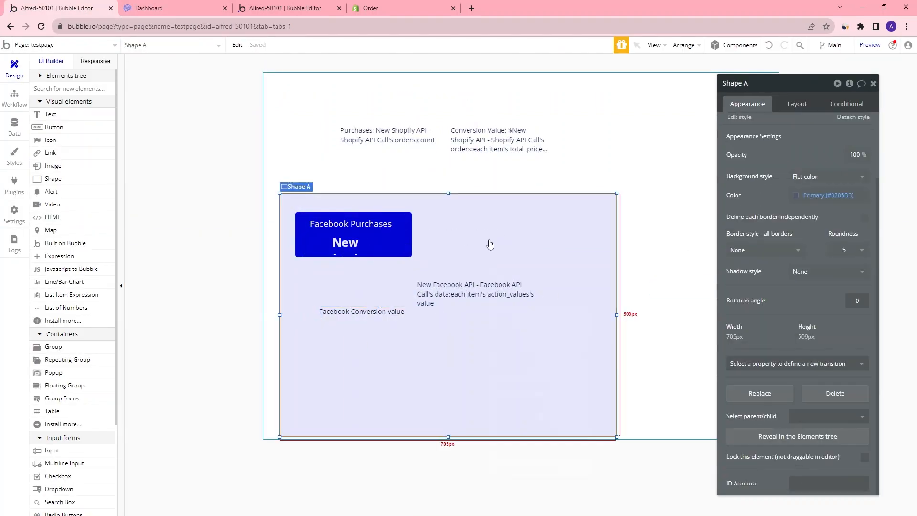
pyautogui.moveTo(490, 245); pyautogui.dragTo(653, 247)
pyautogui.moveTo(292, 197); pyautogui.dragTo(405, 250)
pyautogui.rightClick(396, 234)
pyautogui.moveTo(489, 246)
pyautogui.click(537, 242)
pyautogui.moveTo(308, 203); pyautogui.dragTo(314, 180)
pyautogui.click(409, 199)
pyautogui.hotkey('ctrl', 'c')
pyautogui.hotkey('ctrl', 'v')
# Build a second blue card for the Facebook Conversion value and group its shape and texts
pyautogui.moveTo(329, 95); pyautogui.dragTo(367, 279)
pyautogui.click(473, 294)
pyautogui.click(834, 395)
pyautogui.moveTo(478, 294); pyautogui.dragTo(388, 268)
pyautogui.click(406, 312)
pyautogui.click(781, 396)
pyautogui.moveTo(289, 248); pyautogui.dragTo(415, 291)
pyautogui.rightClick(412, 277)
pyautogui.click(552, 242)
pyautogui.moveTo(358, 277); pyautogui.dragTo(708, 238)
pyautogui.moveTo(549, 286); pyautogui.dragTo(387, 286)
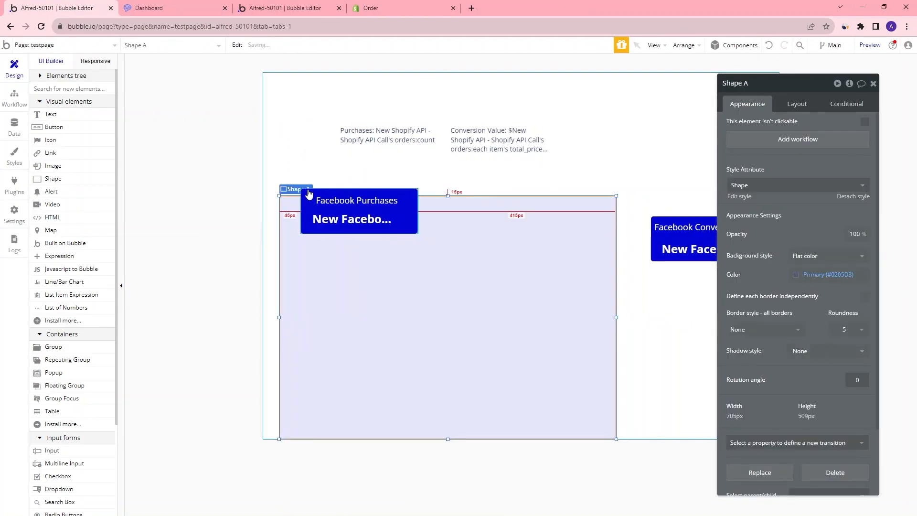
# Arrange the two Facebook cards side by side inside the light panel
pyautogui.moveTo(308, 193); pyautogui.dragTo(307, 215)
pyautogui.moveTo(637, 205); pyautogui.dragTo(796, 275)
pyautogui.moveTo(692, 238); pyautogui.dragTo(489, 234)
# Reload the preview page to check the card layout
pyautogui.click(149, 8)
pyautogui.click(41, 27)
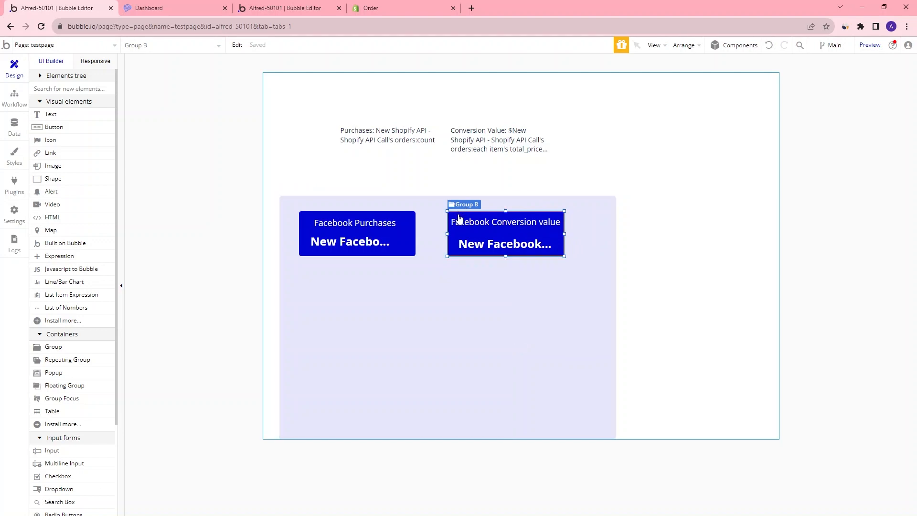
# Paste a third card below the Facebook Purchases card and select its title text
pyautogui.hotkey('ctrl', 'v')
pyautogui.moveTo(469, 209); pyautogui.dragTo(319, 264)
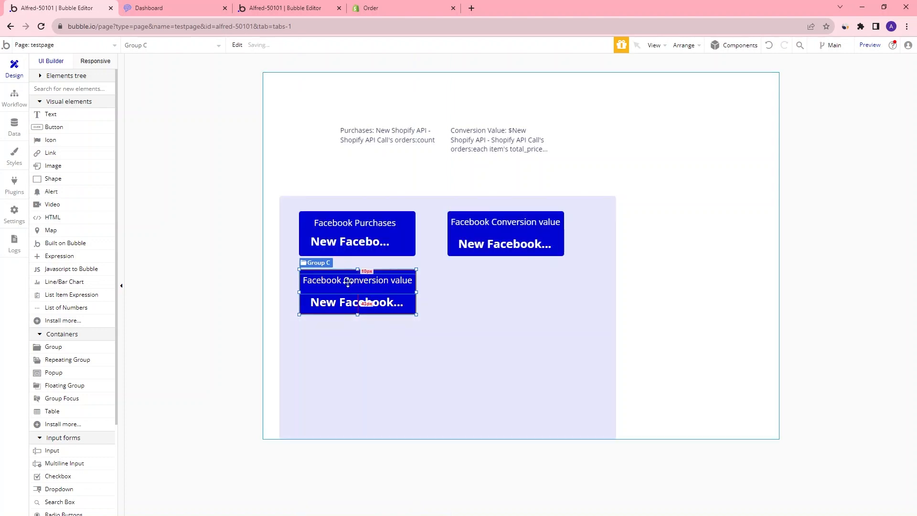
pyautogui.click(339, 282)
pyautogui.doubleClick(339, 280)
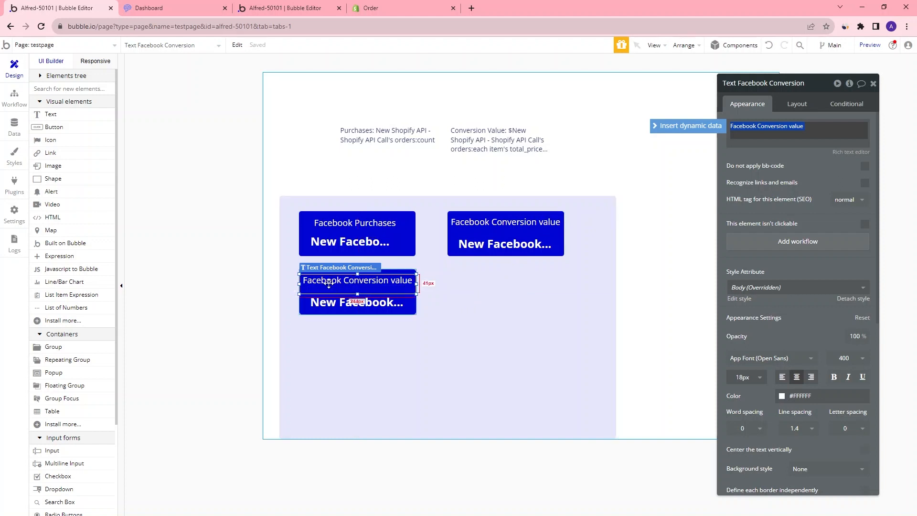
pyautogui.click(329, 283)
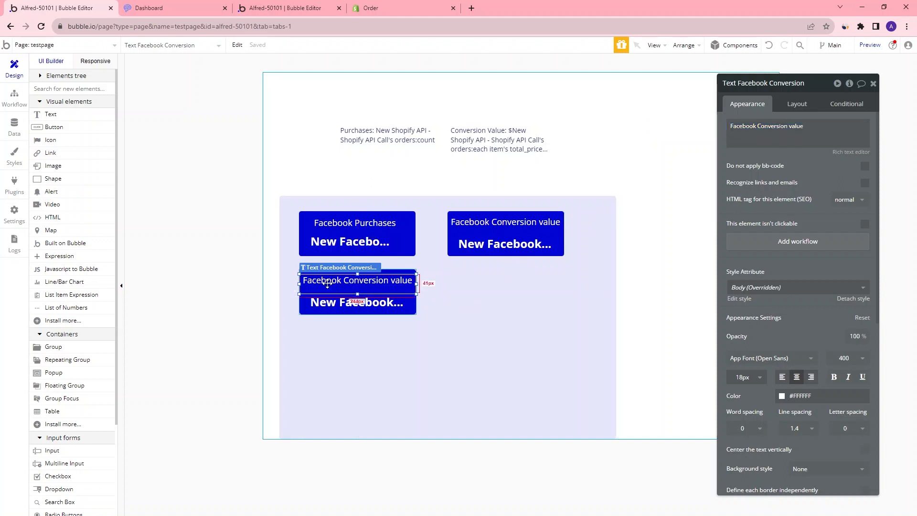
# Examine the Facebook API Call's returned values in the other editor tab
pyautogui.click(285, 8)
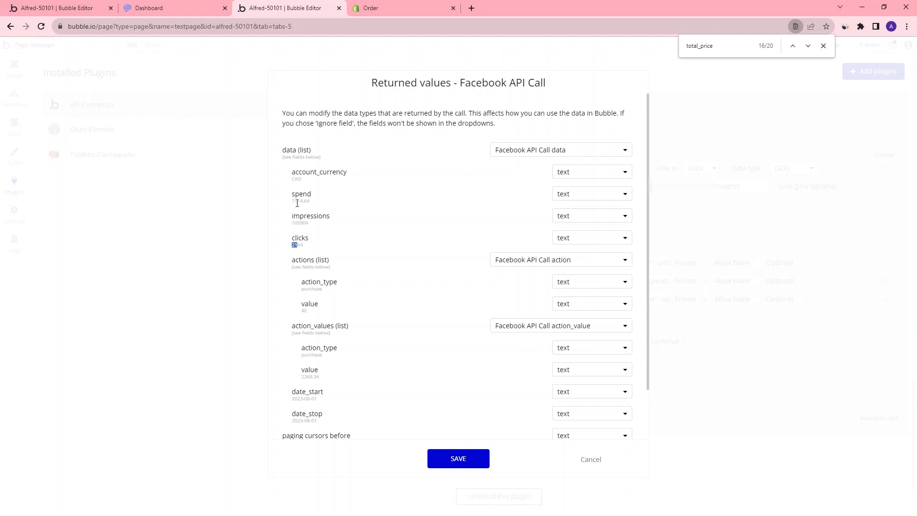
pyautogui.click(57, 8)
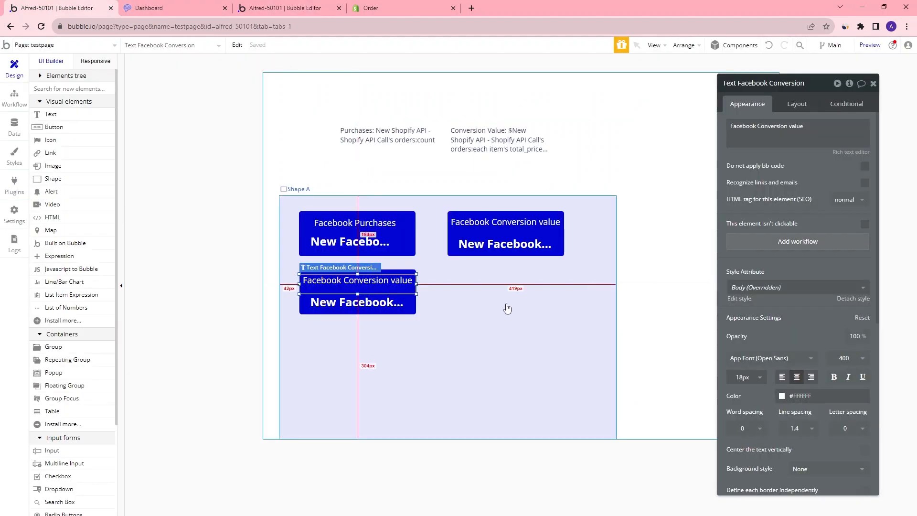
# Bind the third card's value text to the Facebook API Call data's each item's spend
pyautogui.click(372, 312)
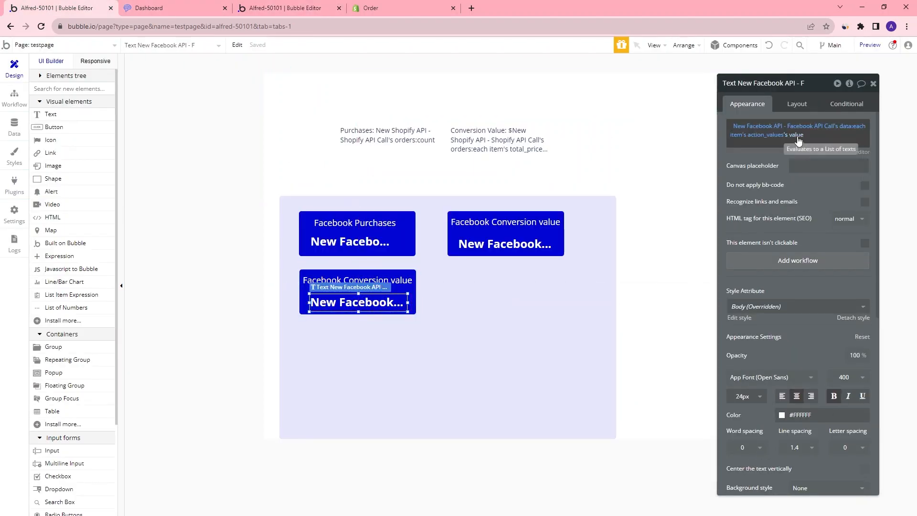
pyautogui.click(797, 136)
pyautogui.press('BackSpace')
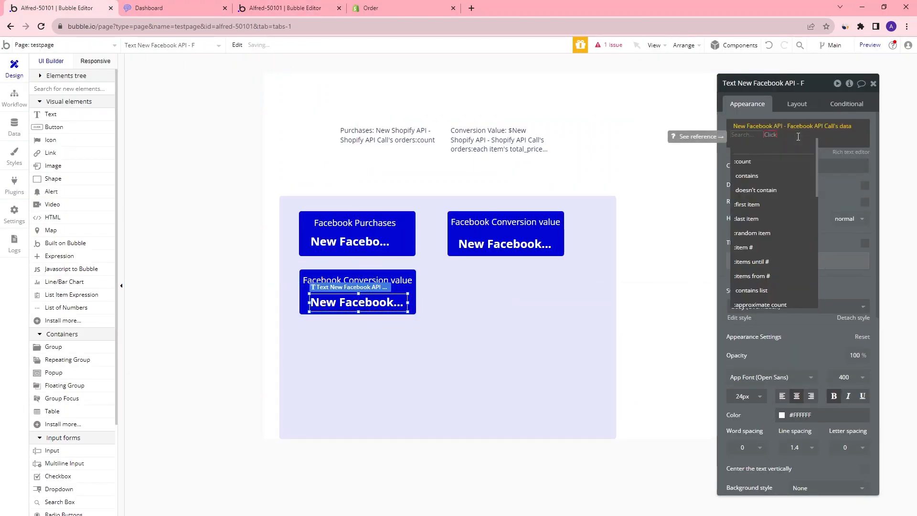
pyautogui.press('BackSpace')
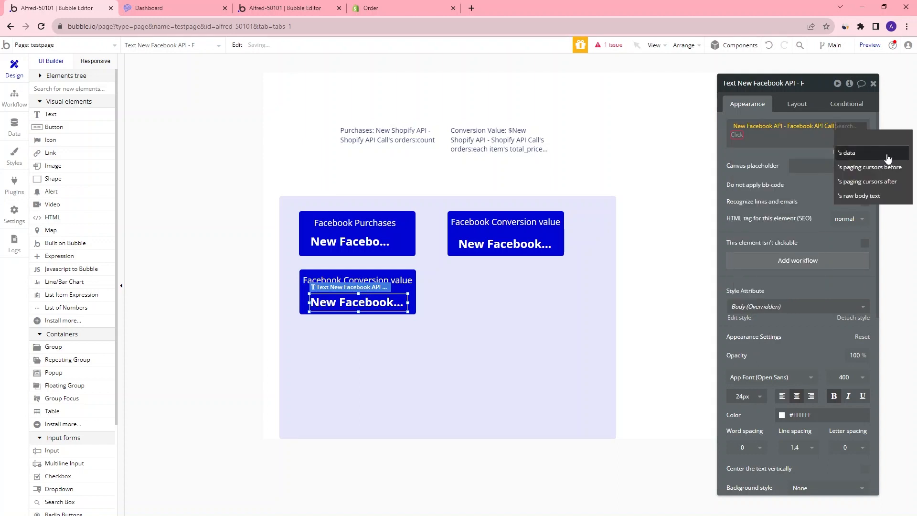
pyautogui.click(848, 153)
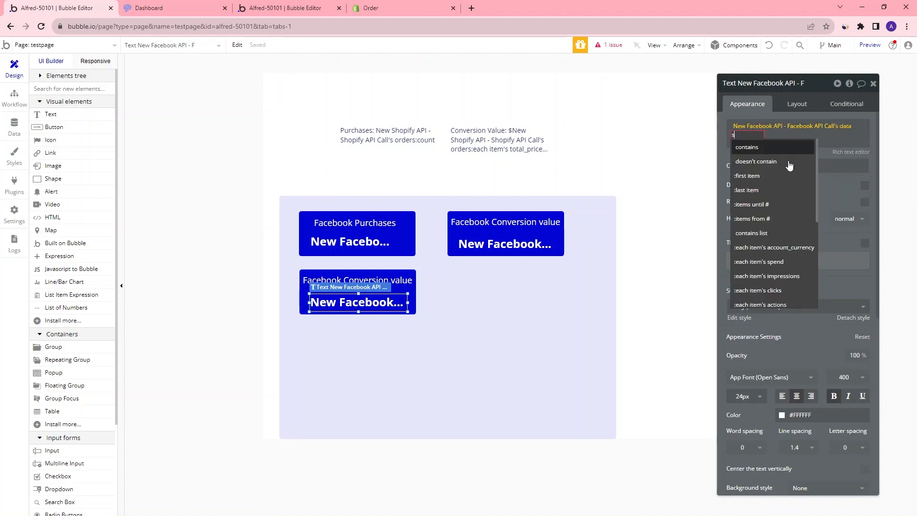
pyautogui.write('spen')
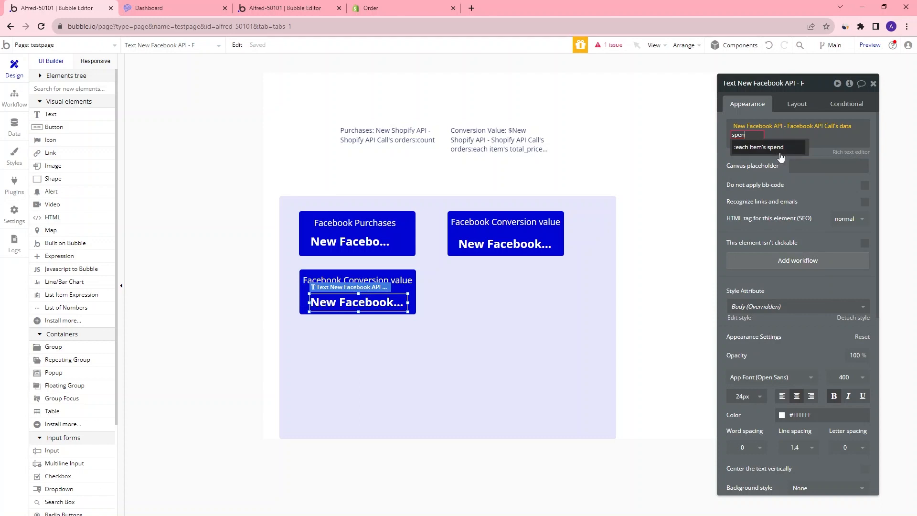
pyautogui.click(780, 155)
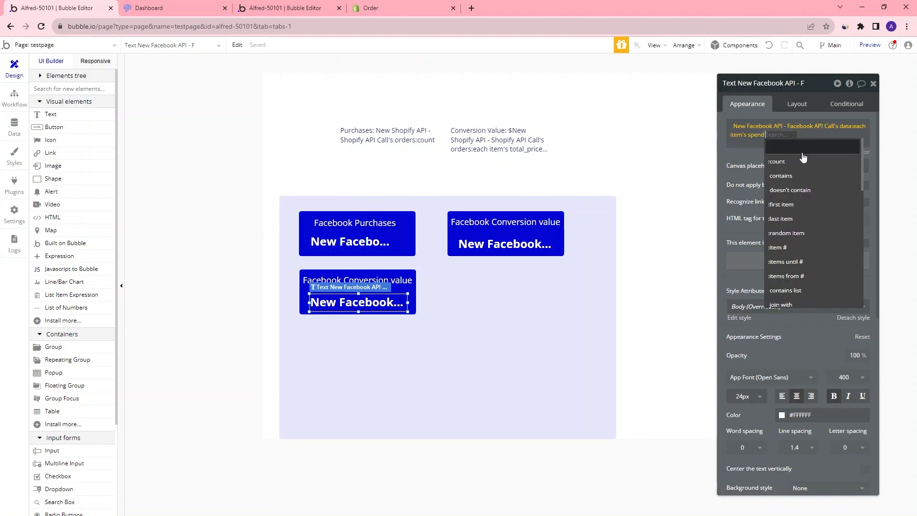
pyautogui.write('sum')
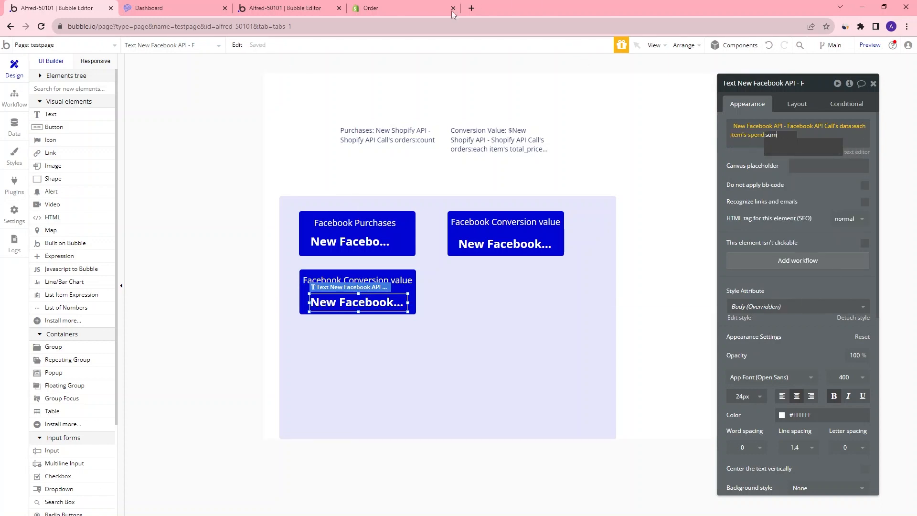
# Set the Facebook API Call's returned spend, impressions, clicks and value fields to the number type and save
pyautogui.click(285, 8)
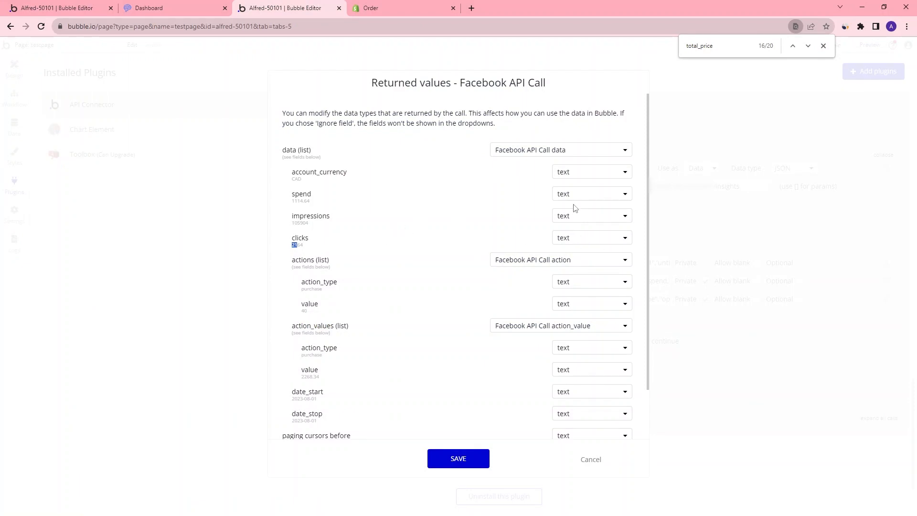
pyautogui.click(601, 197)
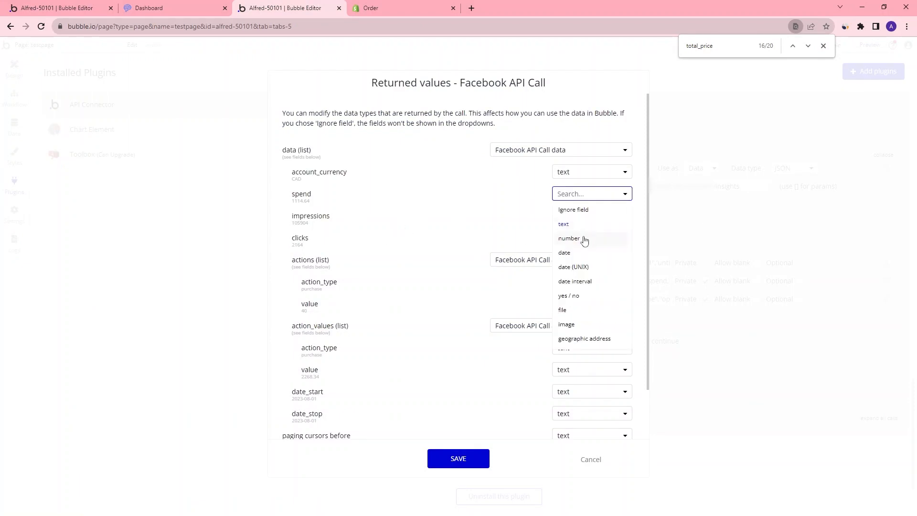
pyautogui.click(583, 239)
pyautogui.click(595, 219)
pyautogui.click(583, 261)
pyautogui.click(585, 239)
pyautogui.click(590, 282)
pyautogui.click(591, 305)
pyautogui.click(597, 349)
pyautogui.click(588, 372)
pyautogui.click(597, 415)
pyautogui.click(591, 392)
pyautogui.click(578, 454)
pyautogui.click(591, 414)
pyautogui.click(573, 473)
pyautogui.click(458, 459)
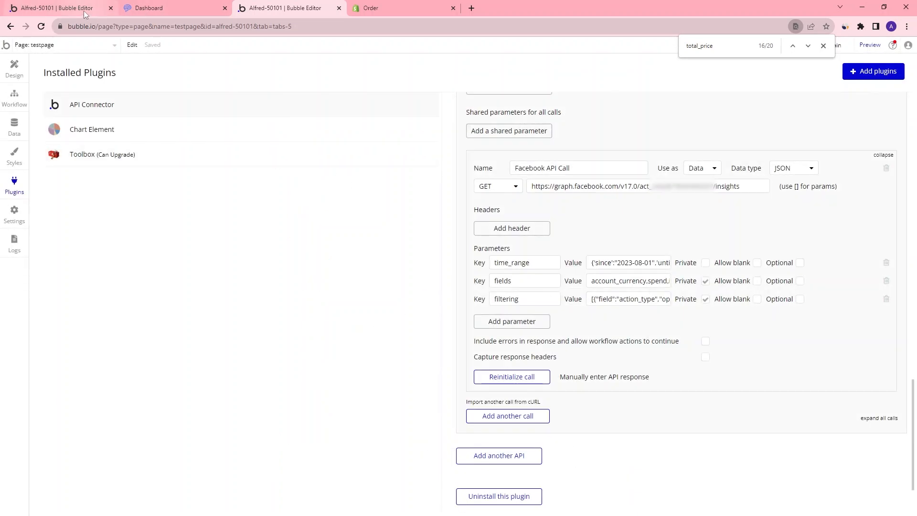
# Apply a sum to the spend values in the third card's expression
pyautogui.click(72, 8)
pyautogui.write('sum')
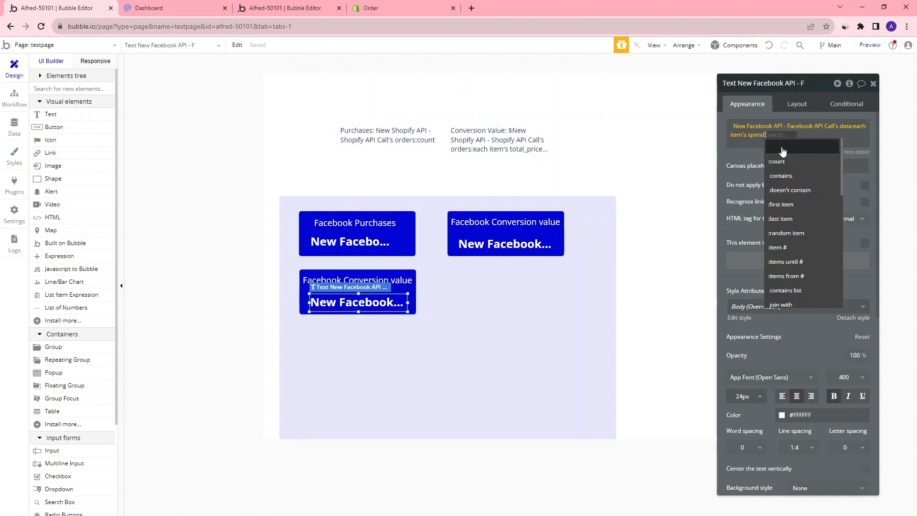
pyautogui.click(782, 161)
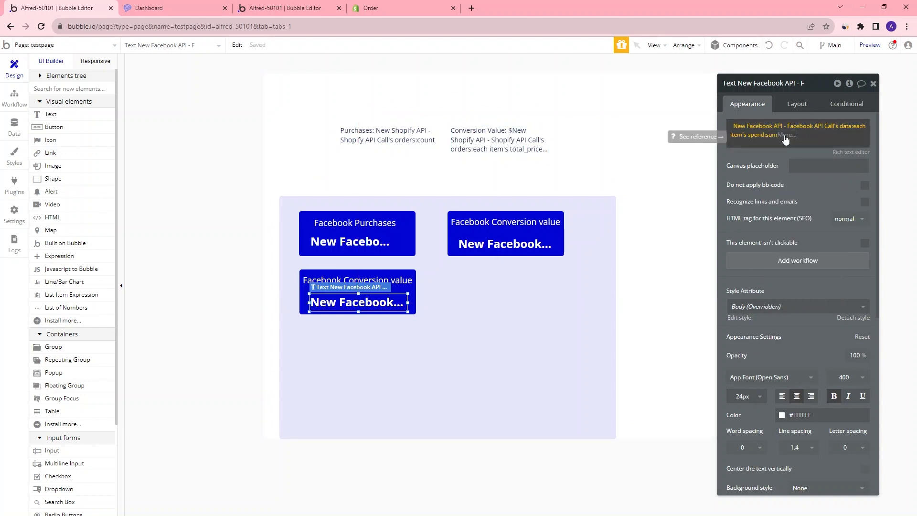
# Divide the summed spend by the sum of each item's clicks from the New Facebook API - Facebook API Call data
pyautogui.click(815, 302)
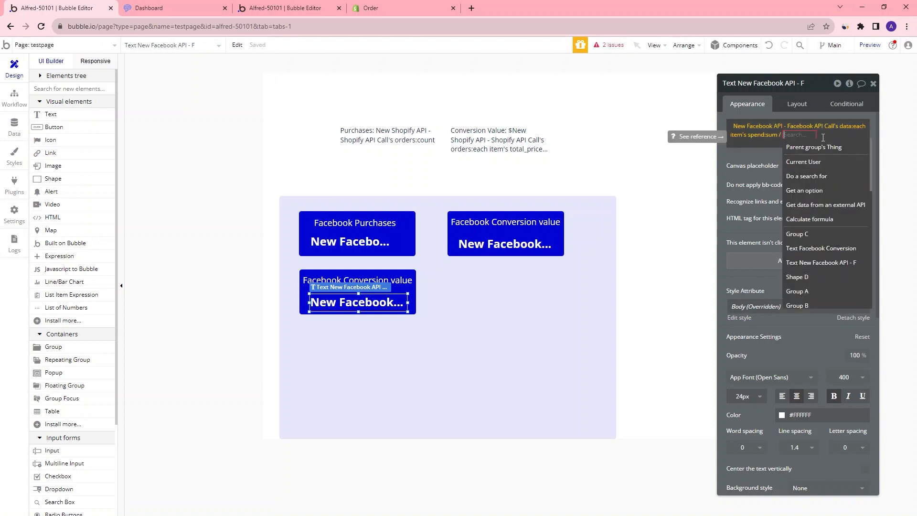
pyautogui.click(822, 206)
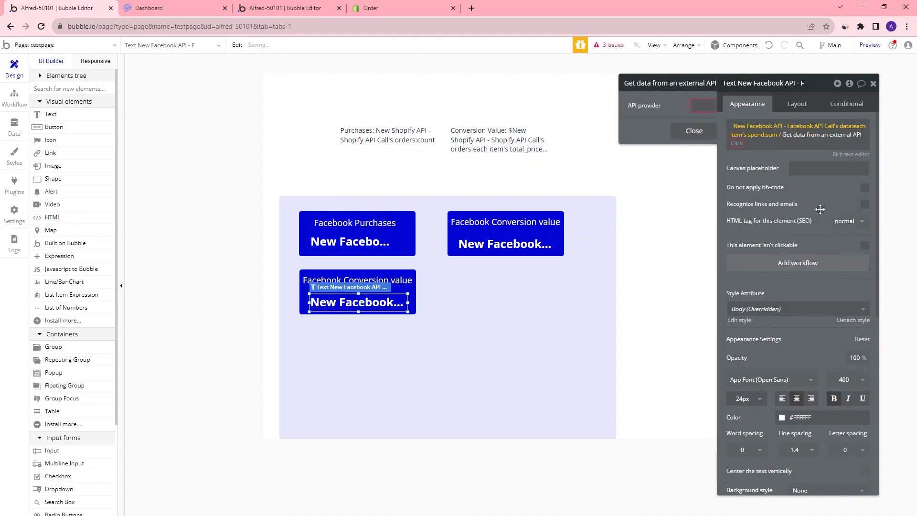
pyautogui.click(678, 106)
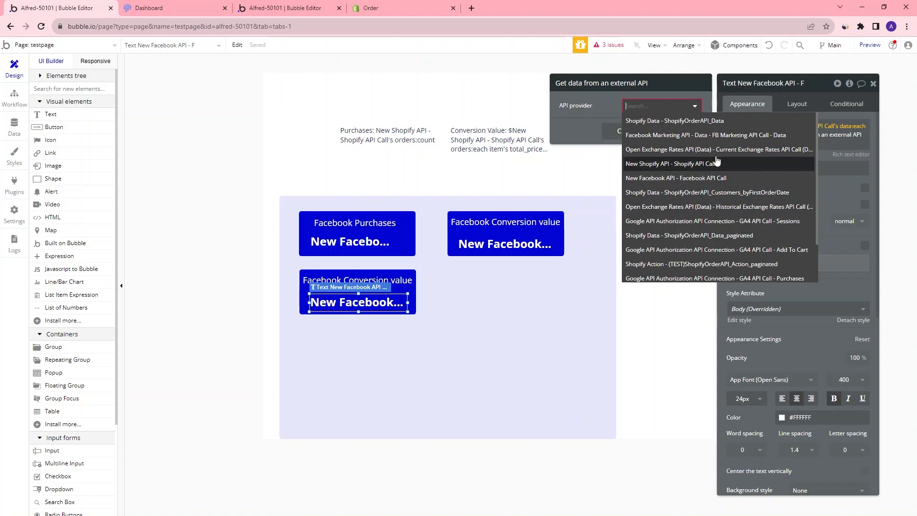
pyautogui.click(688, 180)
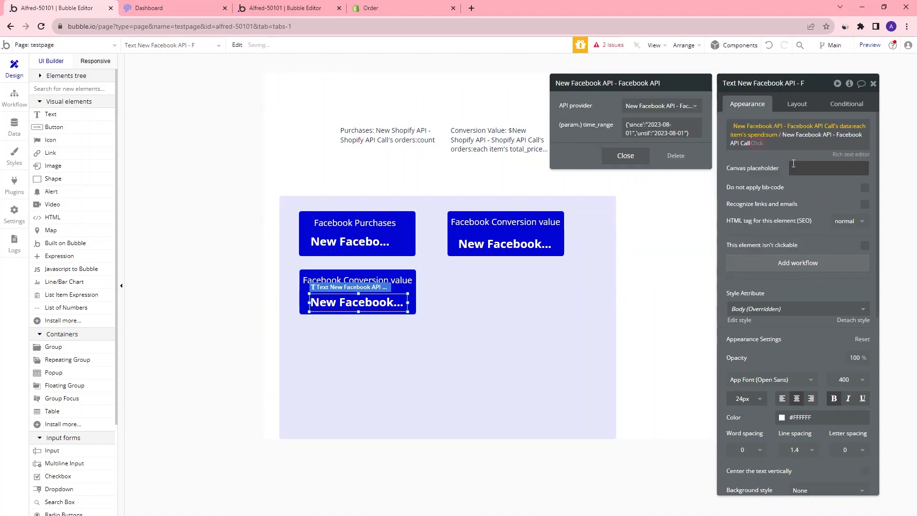
pyautogui.click(625, 156)
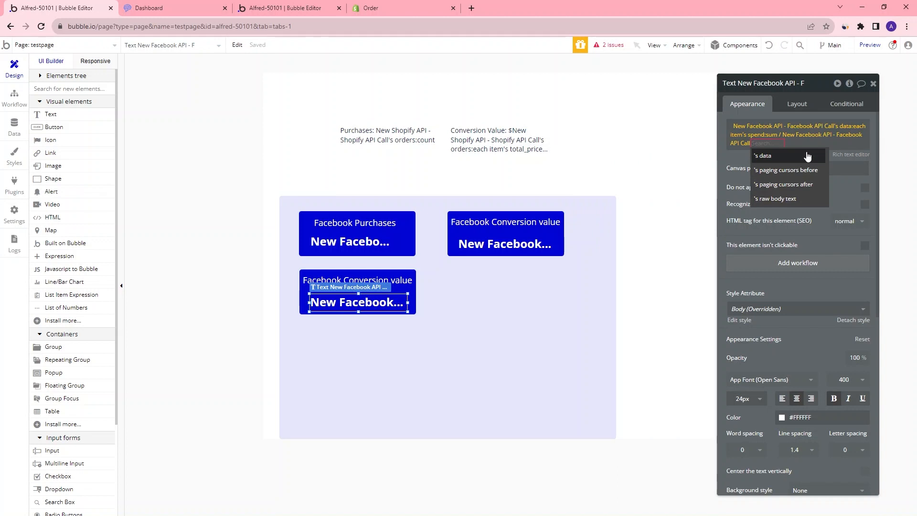
pyautogui.click(807, 156)
pyautogui.write('click')
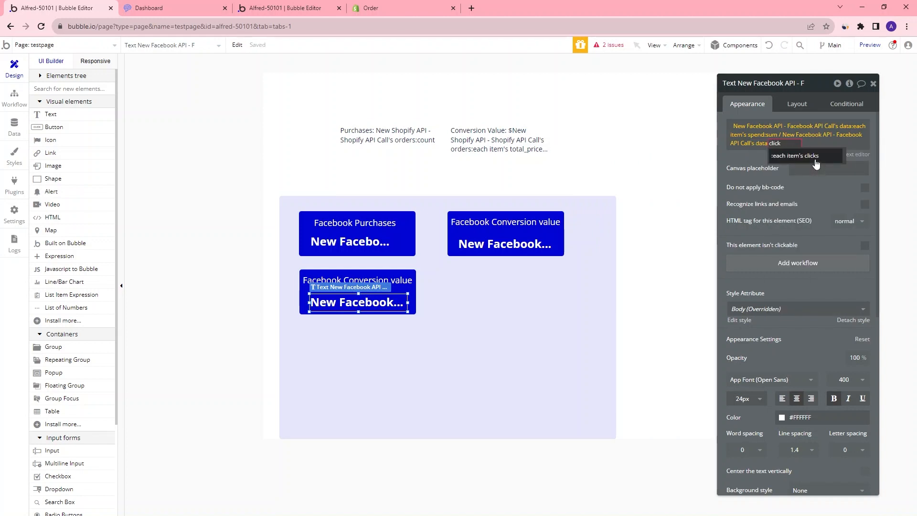
pyautogui.click(818, 157)
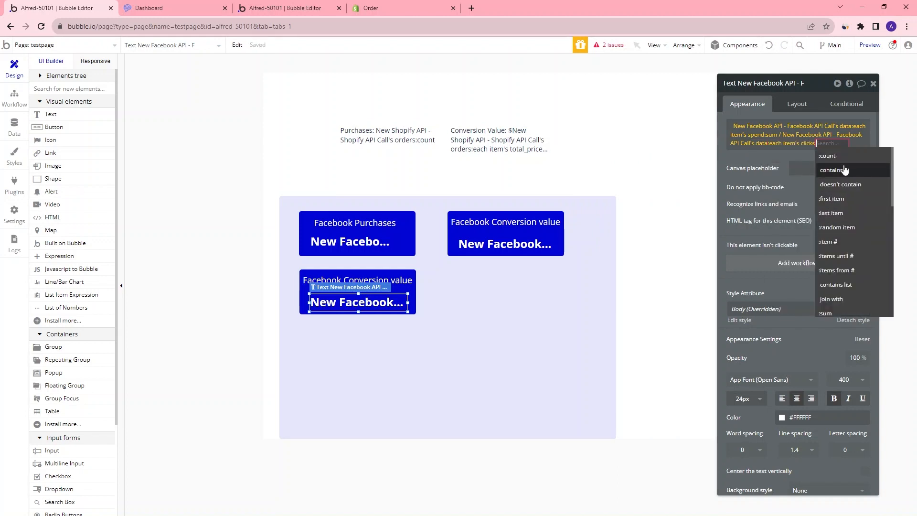
pyautogui.write('sum')
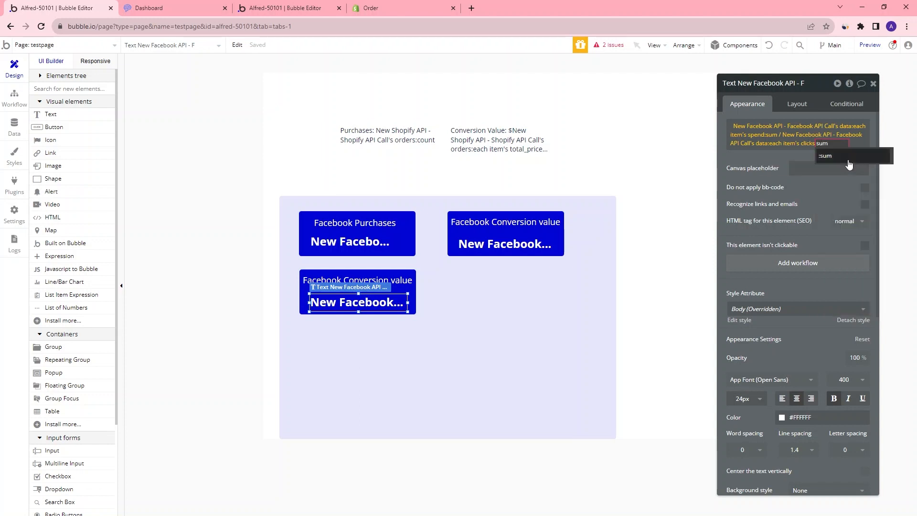
pyautogui.click(848, 156)
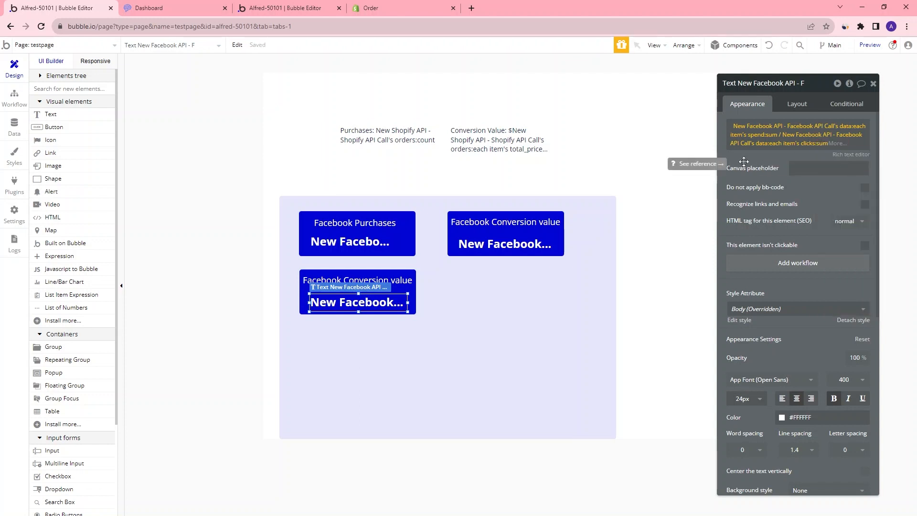
# Preview the test page to check the third card's value
pyautogui.click(869, 45)
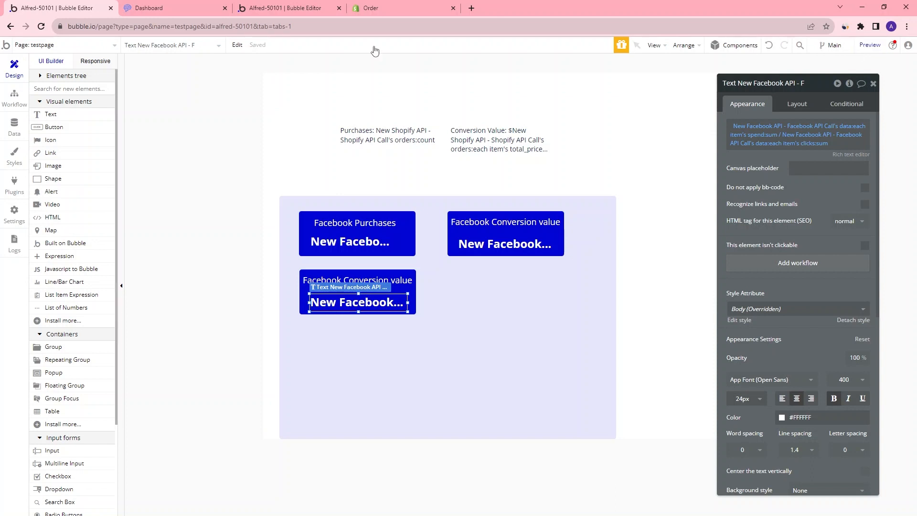
pyautogui.moveTo(339, 279); pyautogui.dragTo(306, 260)
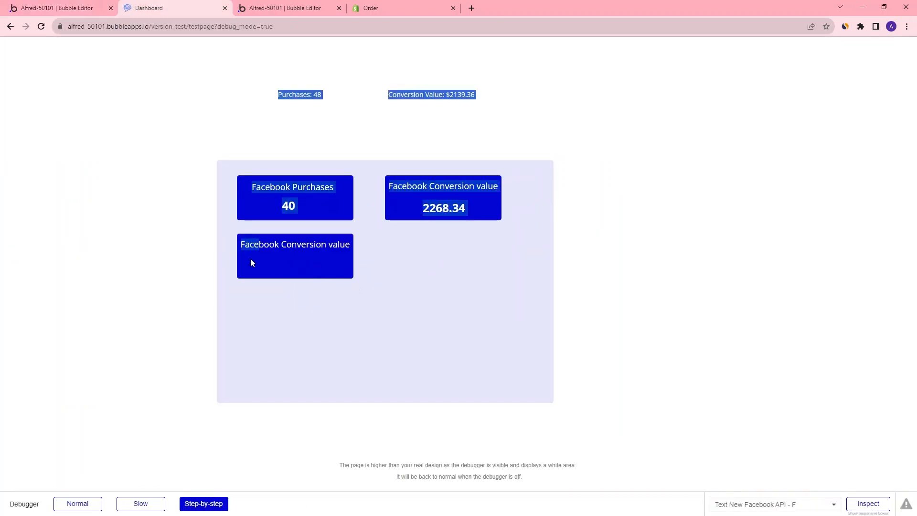
pyautogui.click(58, 8)
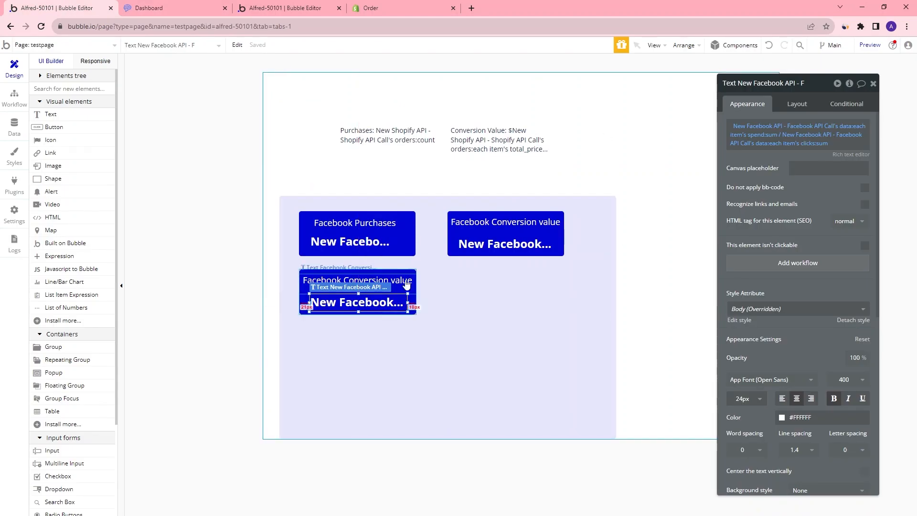
# Rename the third card's title to CPC
pyautogui.click(363, 281)
pyautogui.click(827, 131)
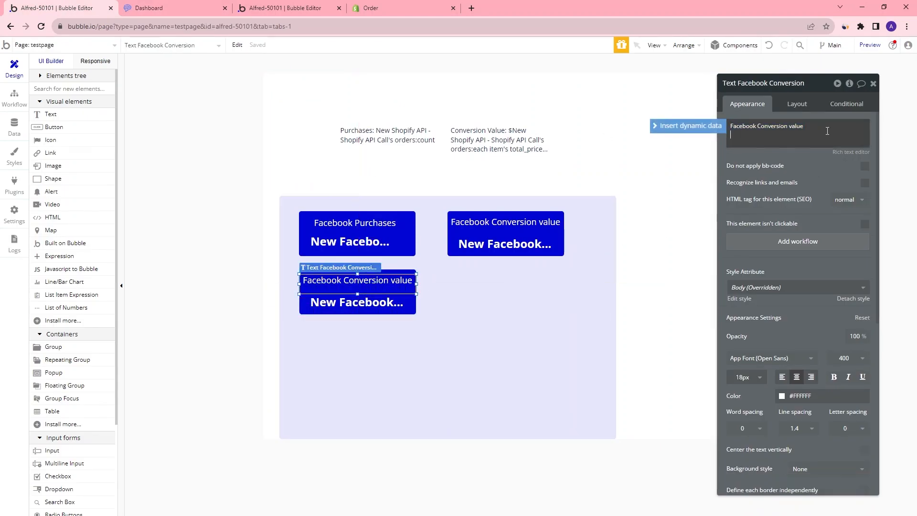
pyautogui.hotkey('ctrl', 'a')
pyautogui.write('CPS')
pyautogui.press('BackSpace')
pyautogui.write('C')
# Format the CPC card's value expression as a number with two decimal places
pyautogui.click(384, 310)
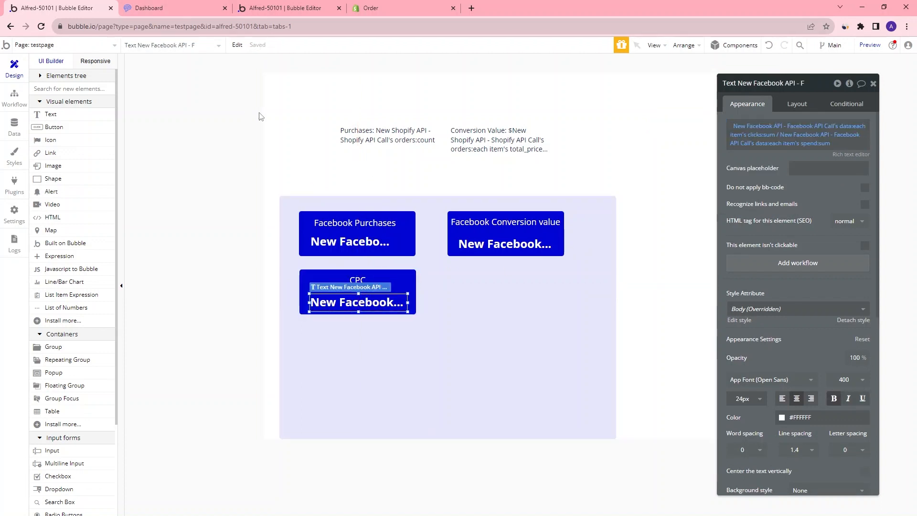
pyautogui.click(839, 143)
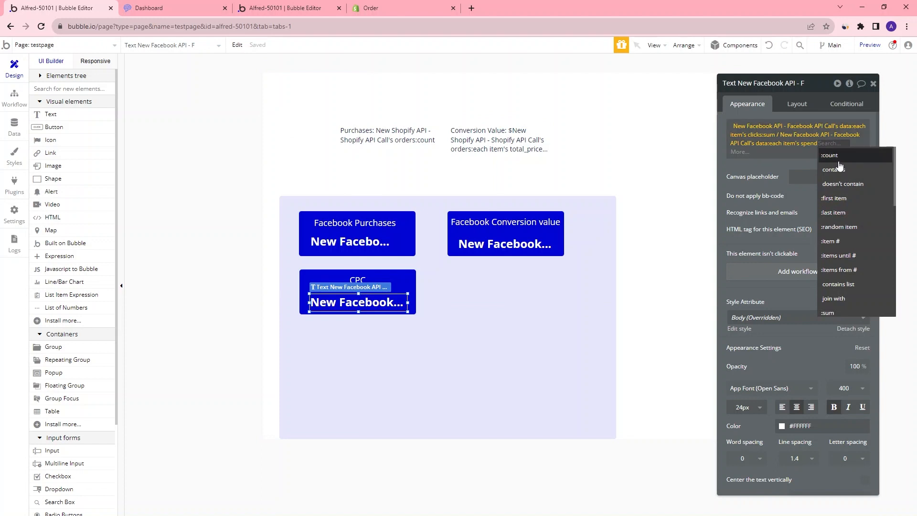
pyautogui.click(846, 164)
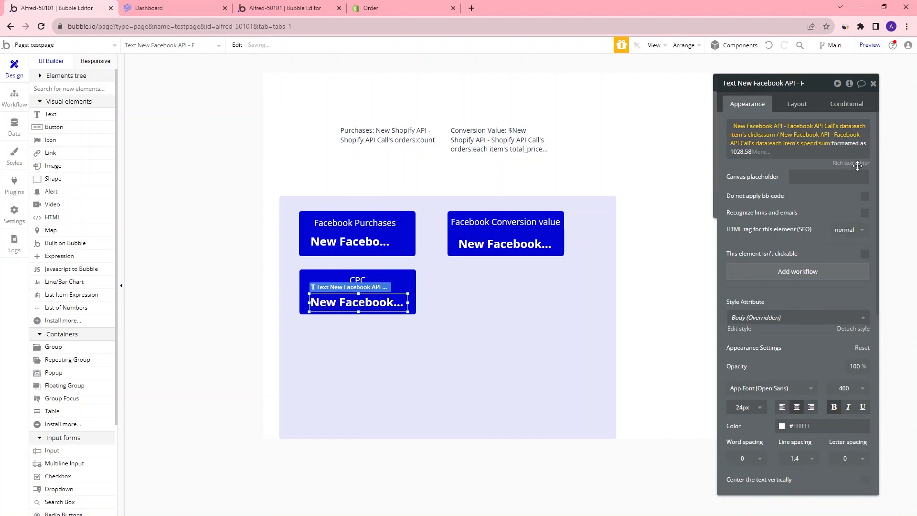
pyautogui.click(655, 126)
pyautogui.click(647, 183)
pyautogui.click(645, 164)
pyautogui.click(644, 195)
pyautogui.click(633, 205)
# Reload the preview page to check the CPC card's value
pyautogui.hotkey('ctrl', 'Tab')
pyautogui.hotkey('ctrl', 'r')
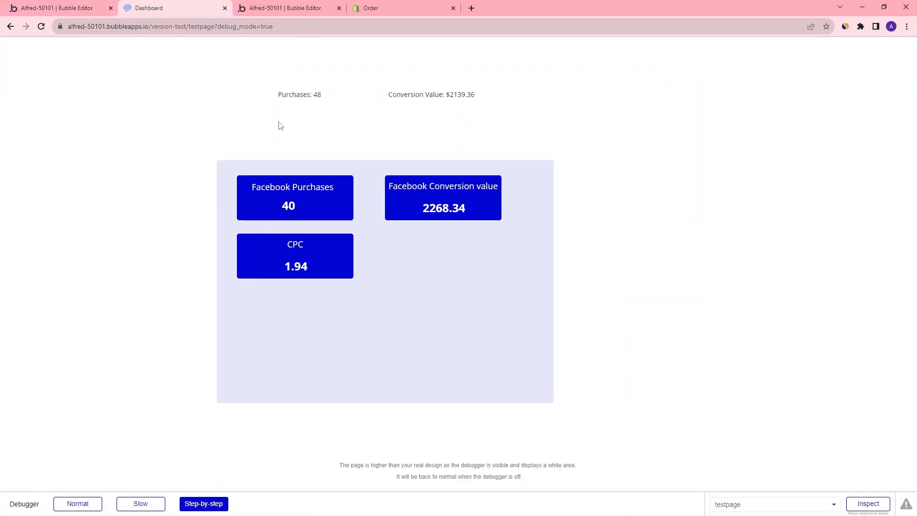
pyautogui.hotkey('ctrl', 'shift', 'Tab')
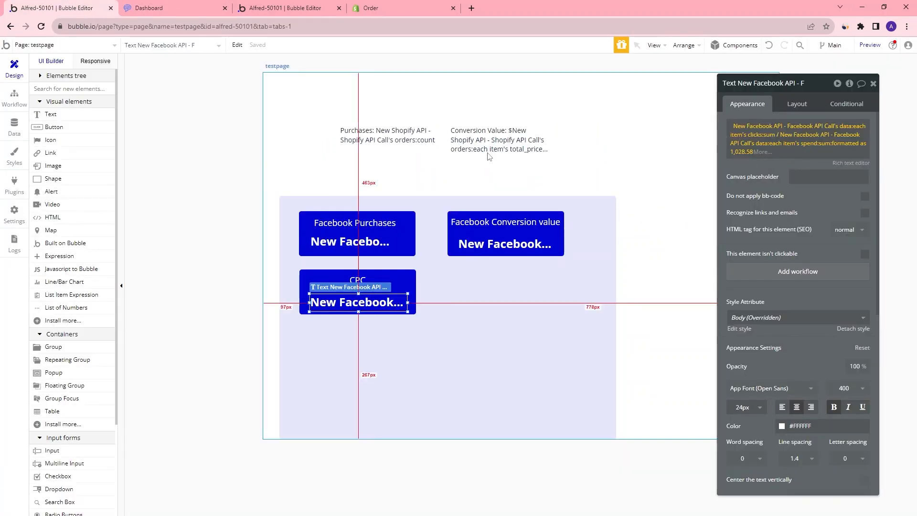
pyautogui.click(189, 11)
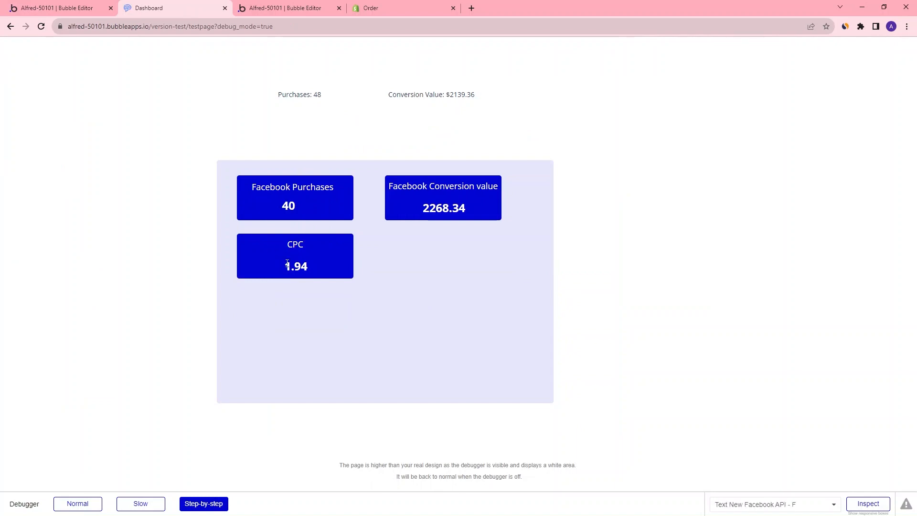
pyautogui.moveTo(286, 267); pyautogui.dragTo(403, 266)
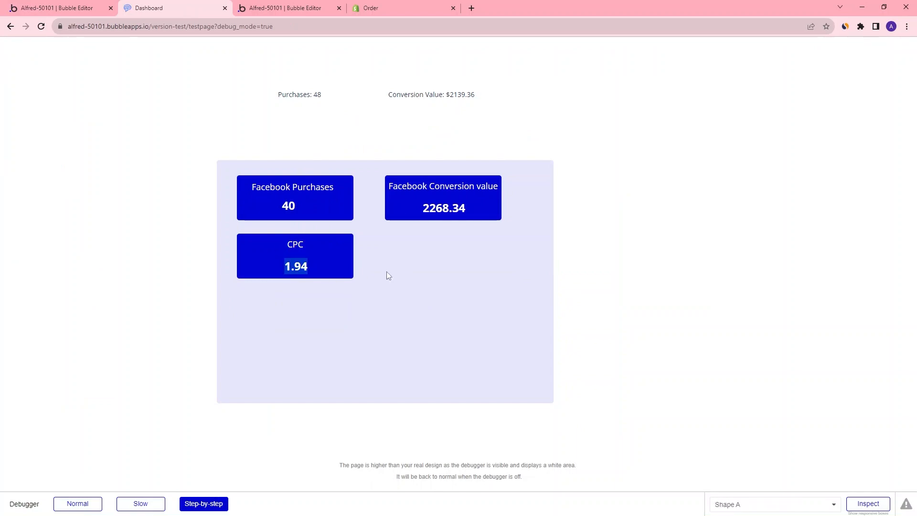
# Review the CPC value's number formatting settings and return to the preview
pyautogui.click(94, 8)
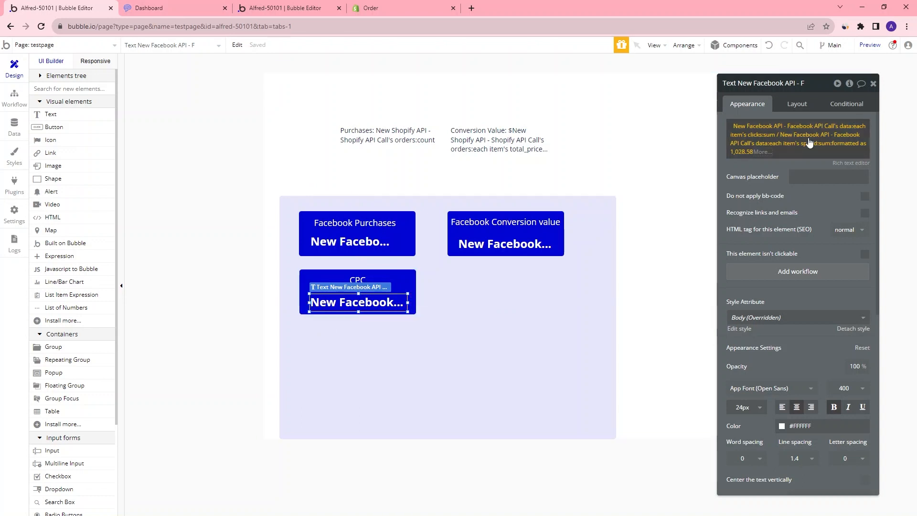
pyautogui.click(842, 143)
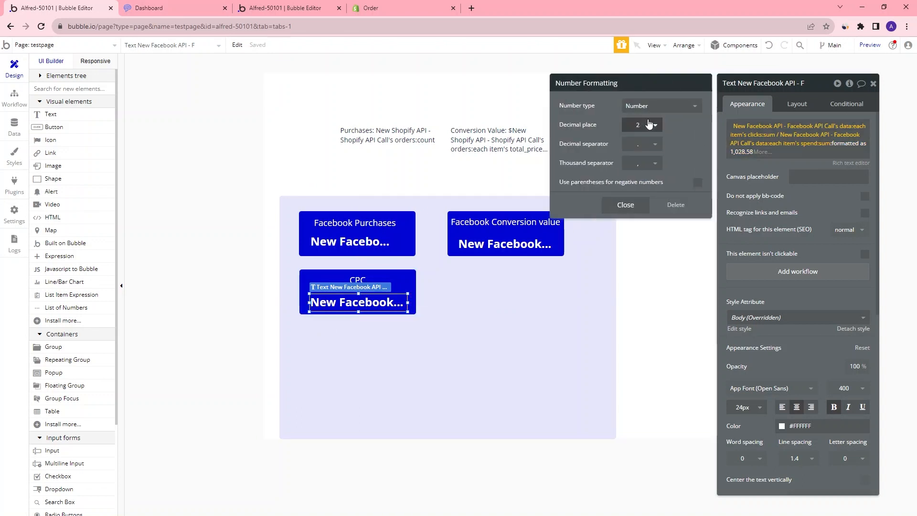
pyautogui.click(189, 15)
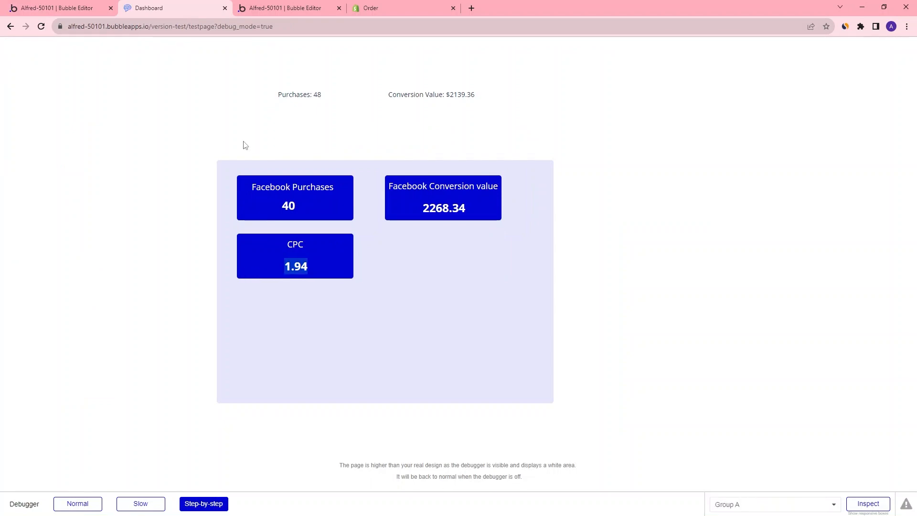
# Clear the CPC value's expression and rebuild it from the Facebook API call's data, summing each item's spend
pyautogui.click(86, 8)
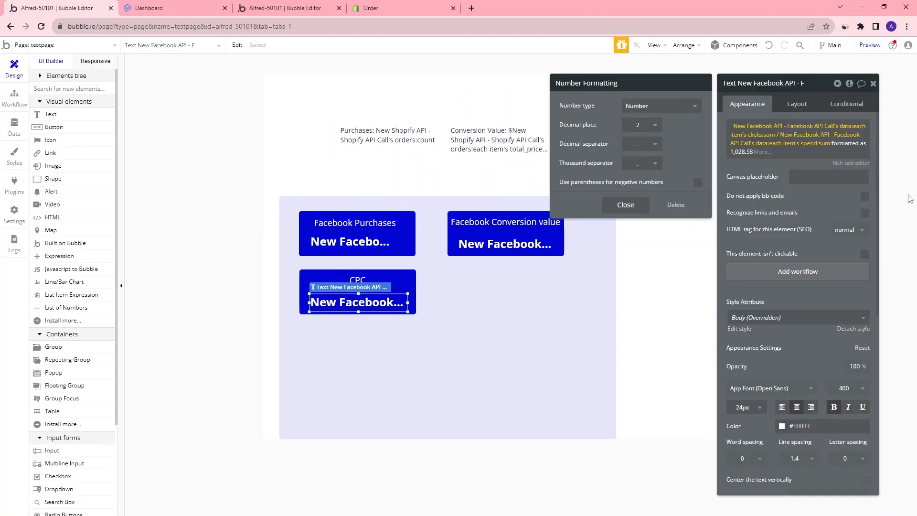
pyautogui.click(783, 151)
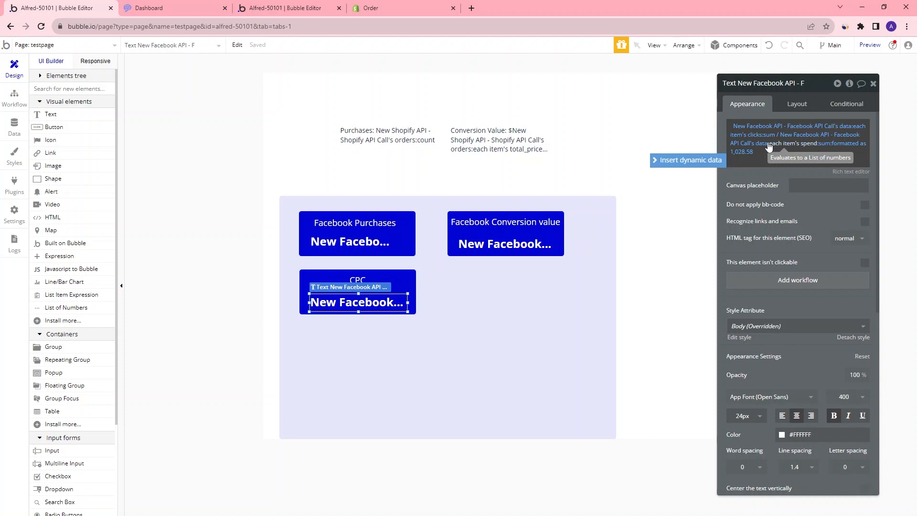
pyautogui.click(768, 143)
pyautogui.press('BackSpace')
pyautogui.press('BackSpace')
pyautogui.press('BackSpace')
pyautogui.press('BackSpace')
pyautogui.press('BackSpace')
pyautogui.press('BackSpace')
pyautogui.press('BackSpace')
pyautogui.press('BackSpace')
pyautogui.press('BackSpace')
pyautogui.press('BackSpace')
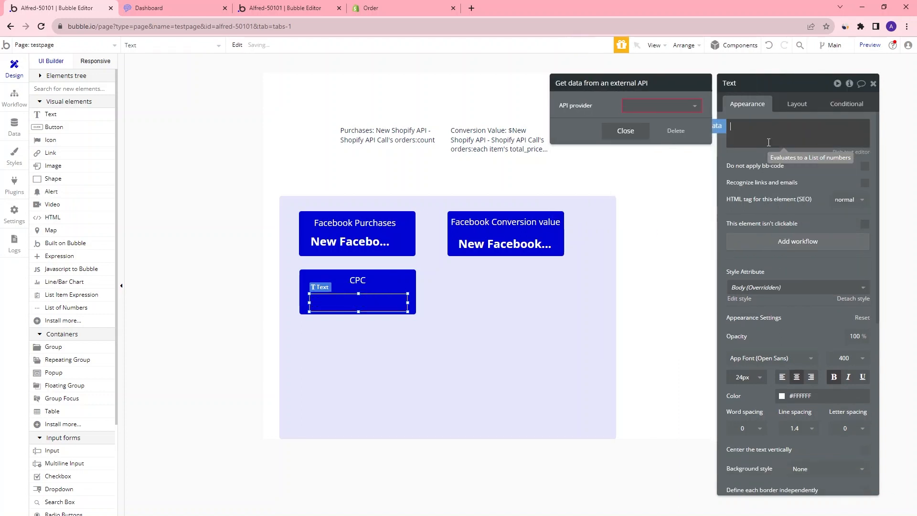
pyautogui.click(673, 109)
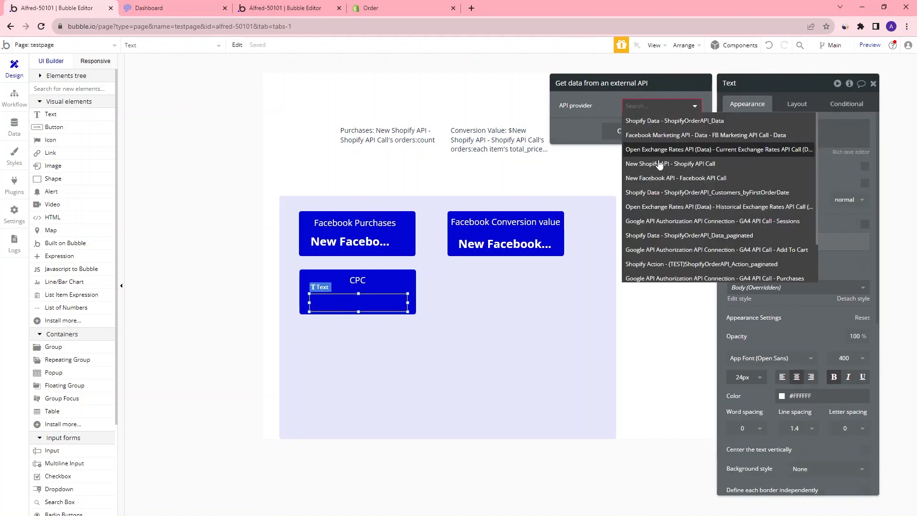
pyautogui.click(679, 175)
pyautogui.click(733, 133)
pyautogui.click(693, 126)
pyautogui.click(676, 135)
pyautogui.click(676, 177)
pyautogui.click(854, 130)
pyautogui.click(768, 147)
pyautogui.write('spend')
pyautogui.click(769, 158)
pyautogui.click(778, 137)
pyautogui.write('sum')
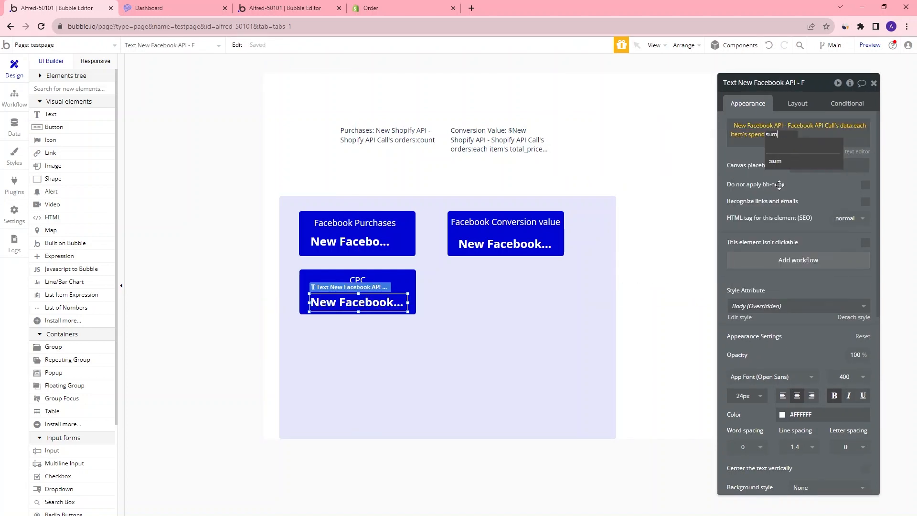
pyautogui.click(777, 162)
pyautogui.click(788, 135)
pyautogui.click(799, 272)
pyautogui.click(822, 205)
# Divide the summed spend by the Facebook API call's summed clicks, formatted as a number
pyautogui.click(676, 106)
pyautogui.click(685, 178)
pyautogui.click(767, 143)
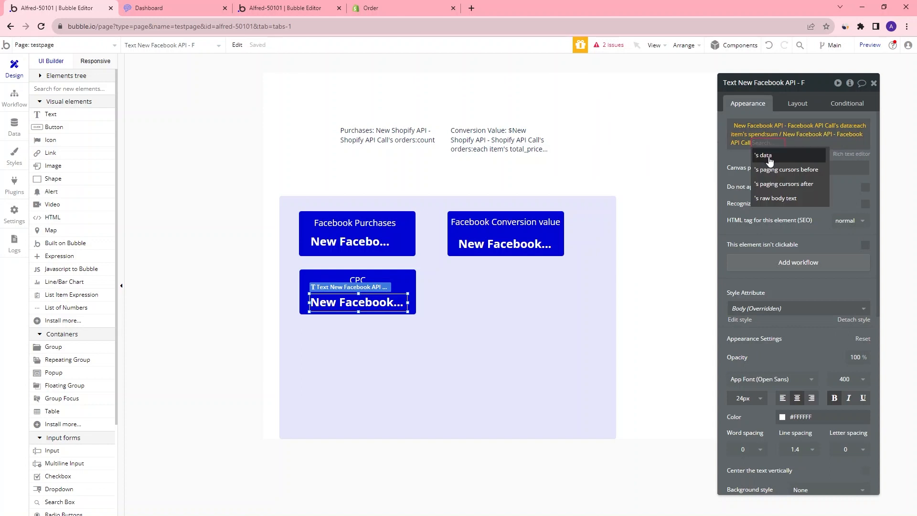
pyautogui.click(769, 158)
pyautogui.write('click')
pyautogui.click(786, 158)
pyautogui.write('sum')
pyautogui.click(842, 157)
pyautogui.click(839, 143)
pyautogui.click(843, 158)
pyautogui.click(641, 124)
pyautogui.click(641, 182)
pyautogui.click(637, 203)
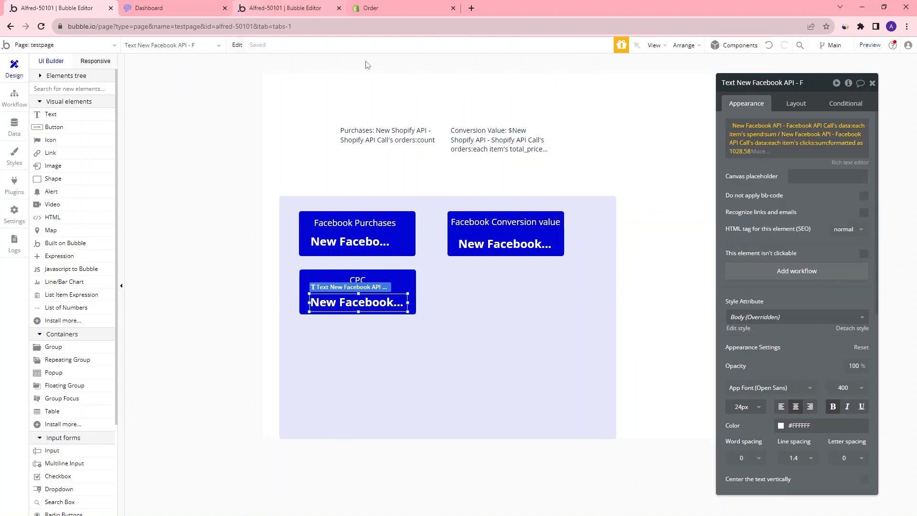
# Preview the page to check the CPC value and inspect the Facebook API call's time_range parameter
pyautogui.click(877, 46)
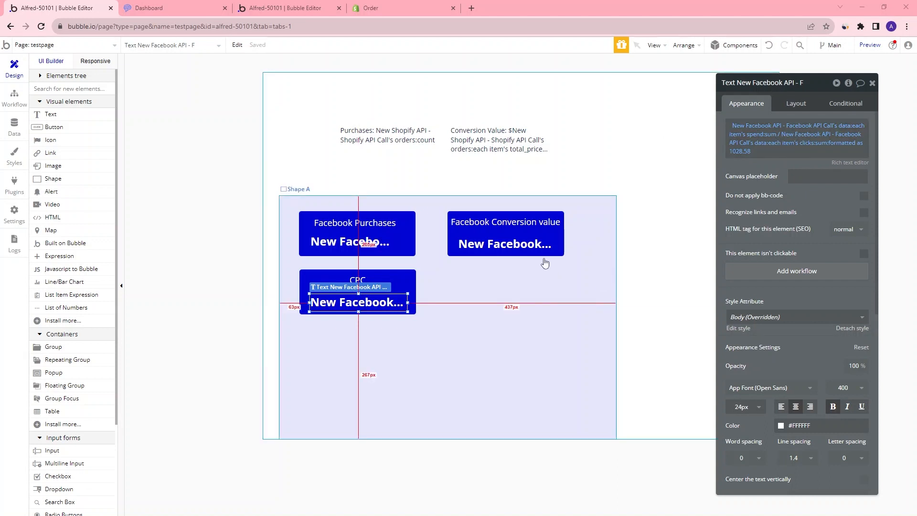
pyautogui.click(798, 127)
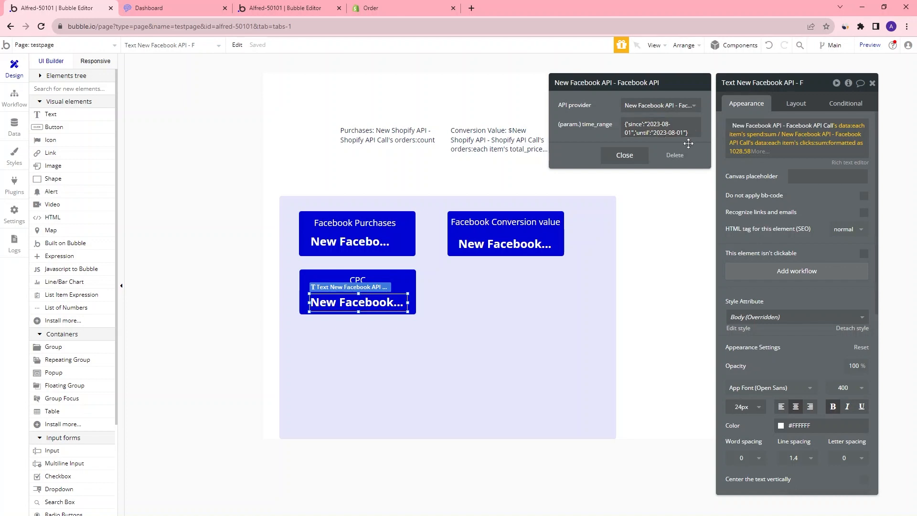
pyautogui.click(153, 7)
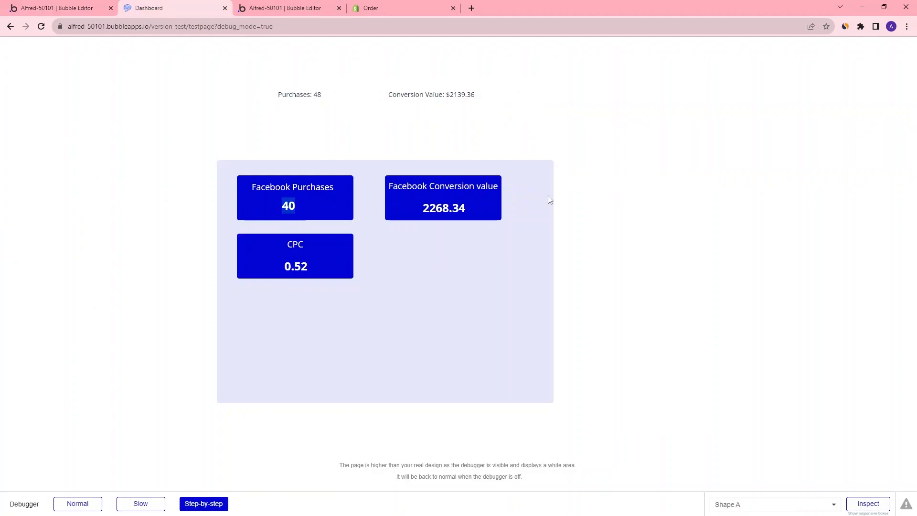
pyautogui.hotkey('ctrl', '1')
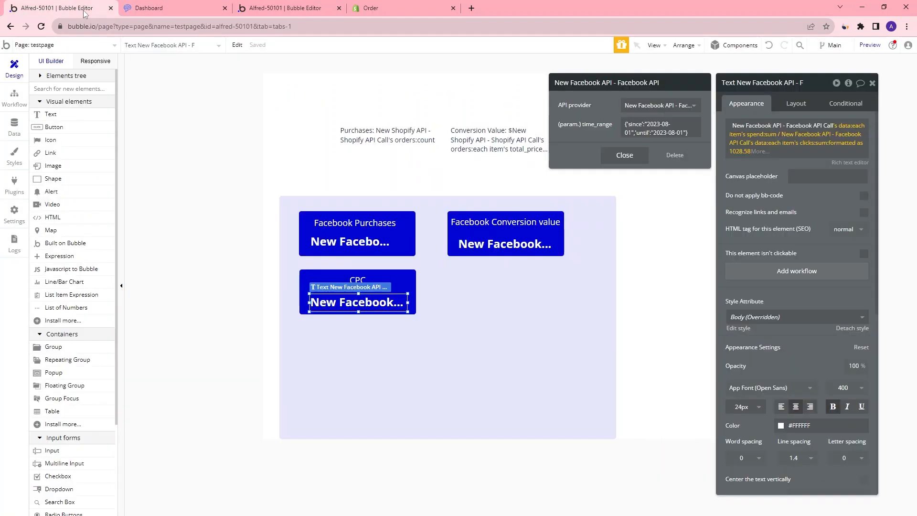
pyautogui.click(187, 8)
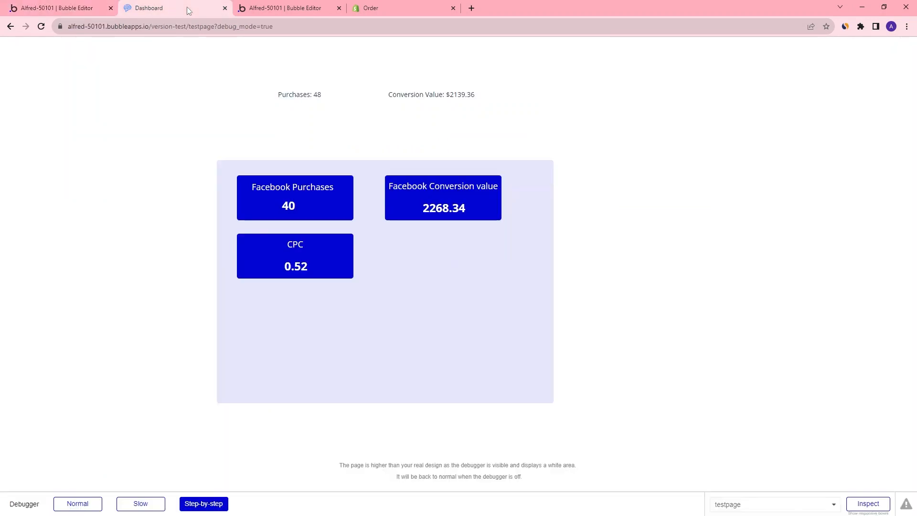
pyautogui.click(78, 11)
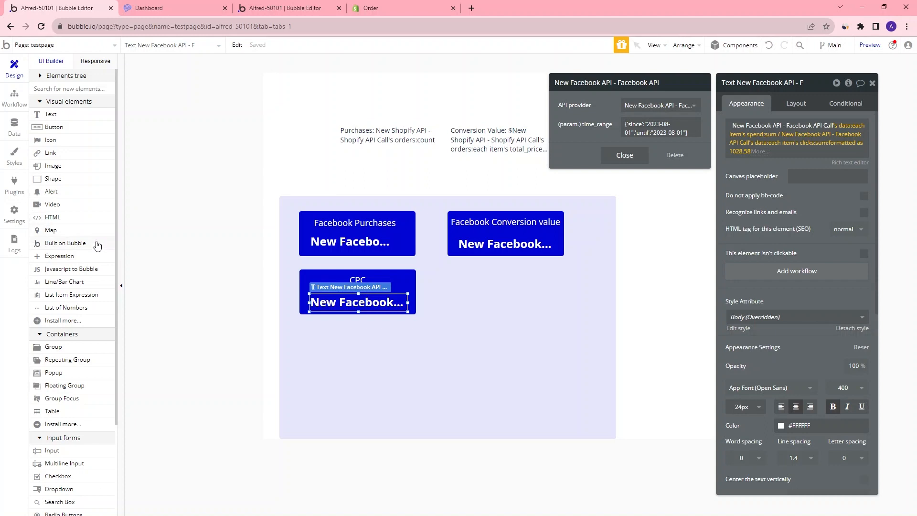
# Add a Date/Time Picker above the purchases text and name it Start_date
pyautogui.click(59, 93)
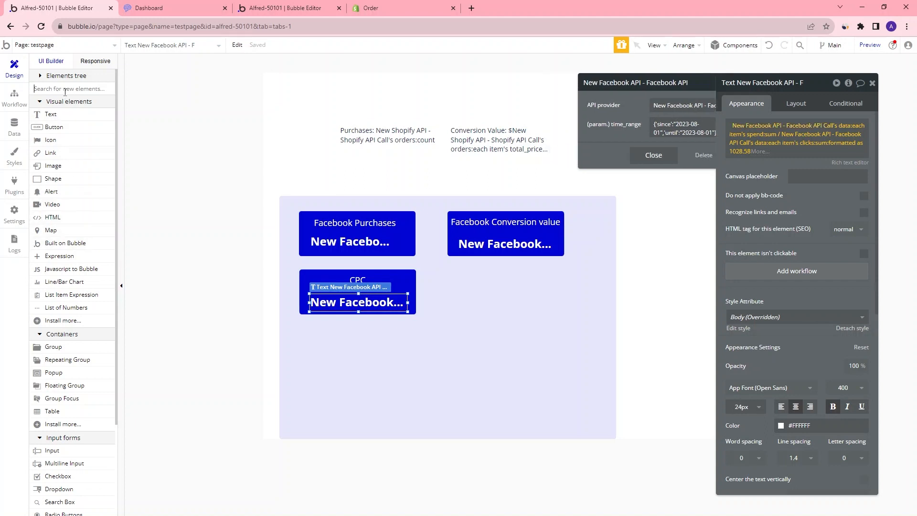
pyautogui.write('date')
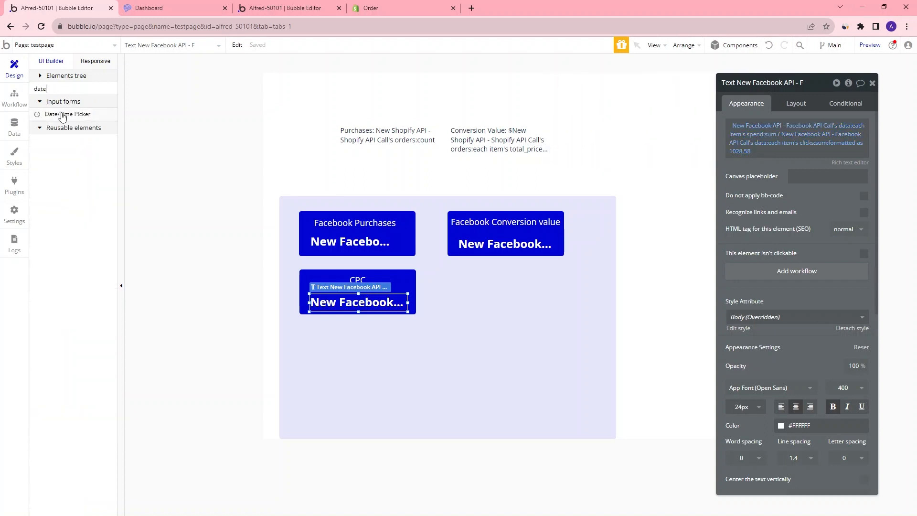
pyautogui.moveTo(60, 115); pyautogui.dragTo(299, 91)
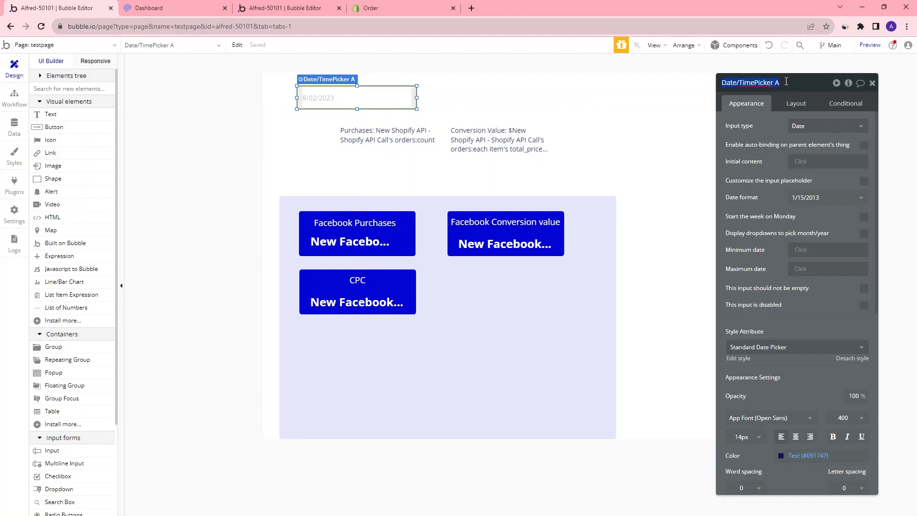
pyautogui.write('Sta')
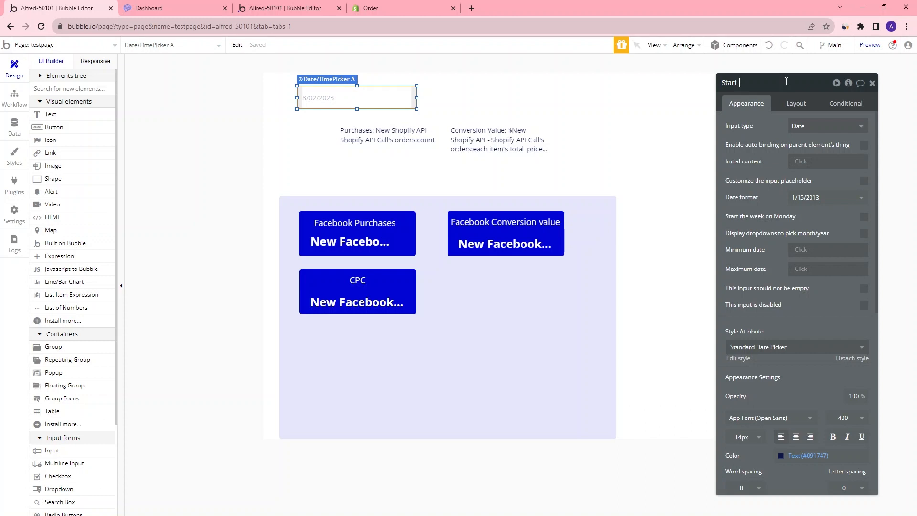
# Add a second Date/Time Picker beside the first and name it End_date_picker
pyautogui.click(75, 89)
pyautogui.write('date')
pyautogui.moveTo(65, 117); pyautogui.dragTo(475, 86)
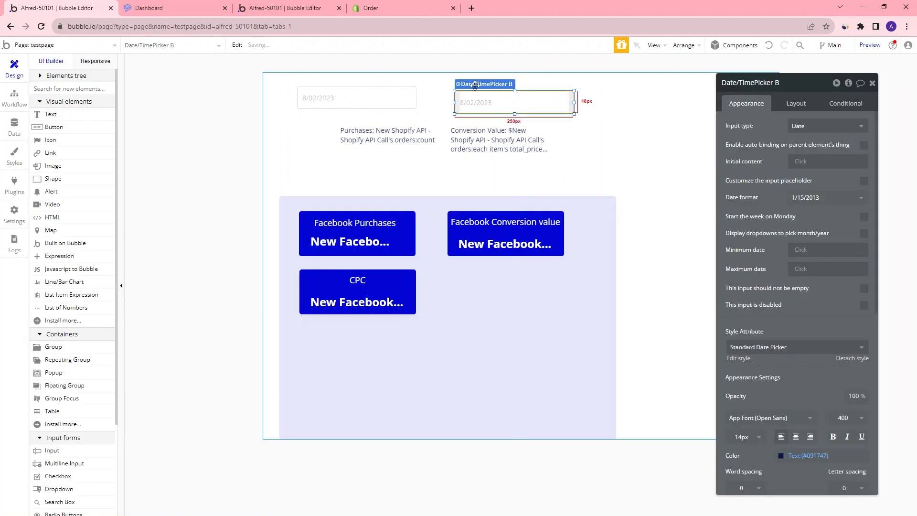
pyautogui.click(476, 85)
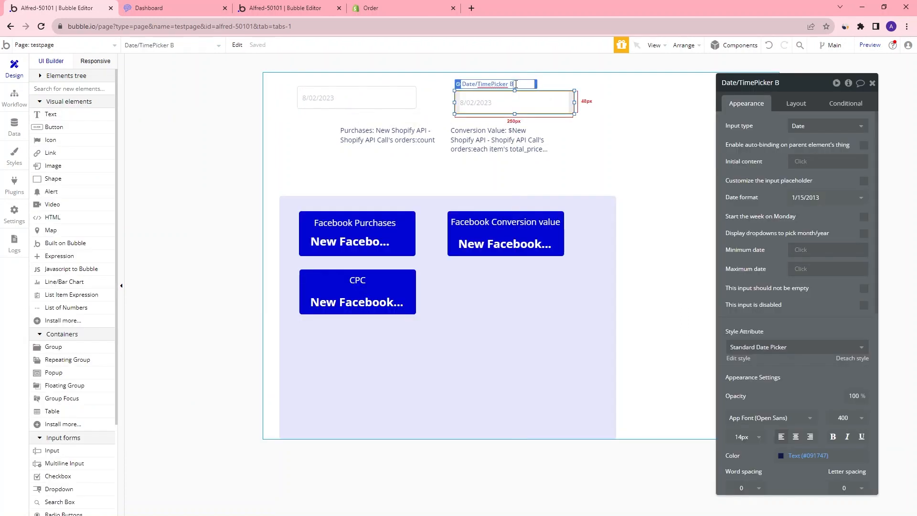
pyautogui.moveTo(512, 84); pyautogui.dragTo(459, 83)
pyautogui.write('End_date_picker')
# Rename the first date picker to Start_date_picker
pyautogui.click(320, 96)
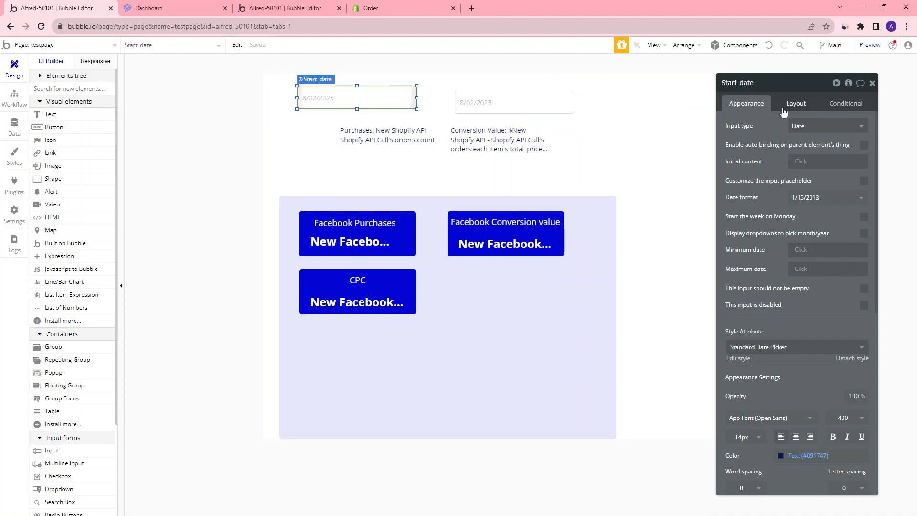
pyautogui.click(320, 79)
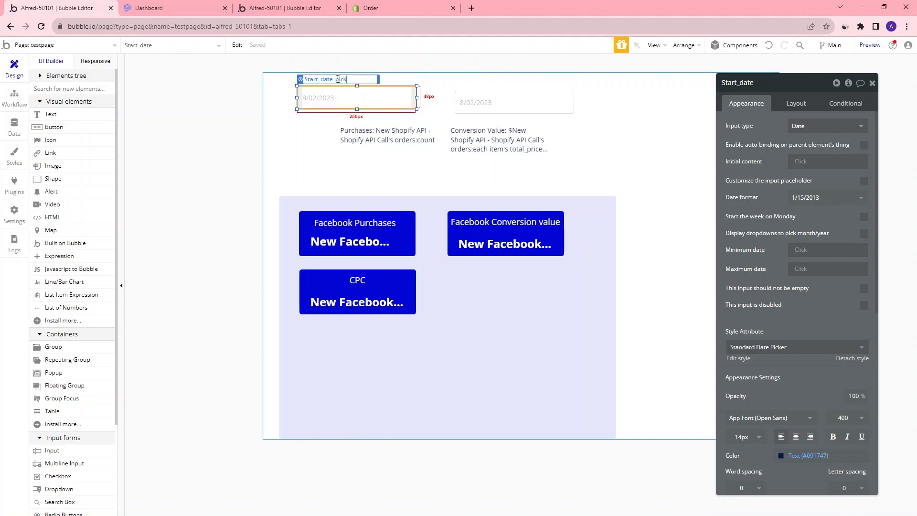
pyautogui.click(331, 132)
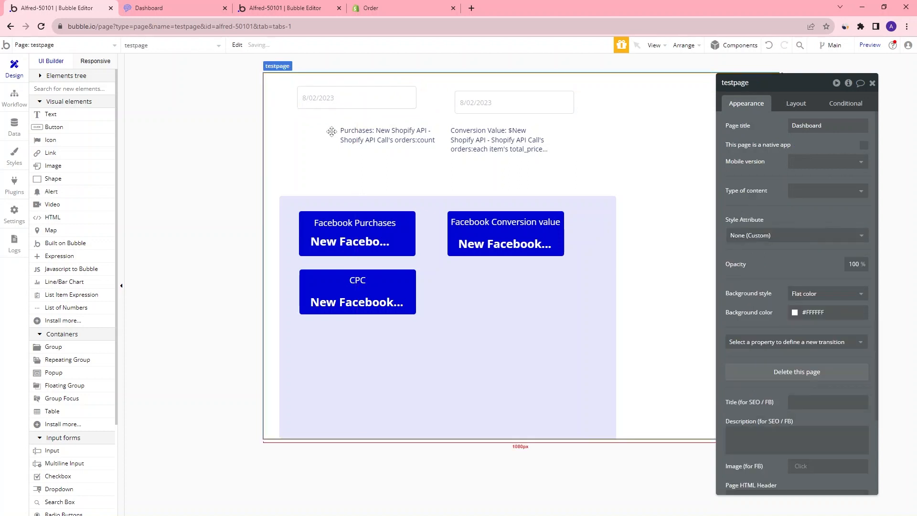
# Align the end date picker with the first and move the Shopify purchases and conversion value texts lower
pyautogui.moveTo(515, 115); pyautogui.dragTo(499, 109)
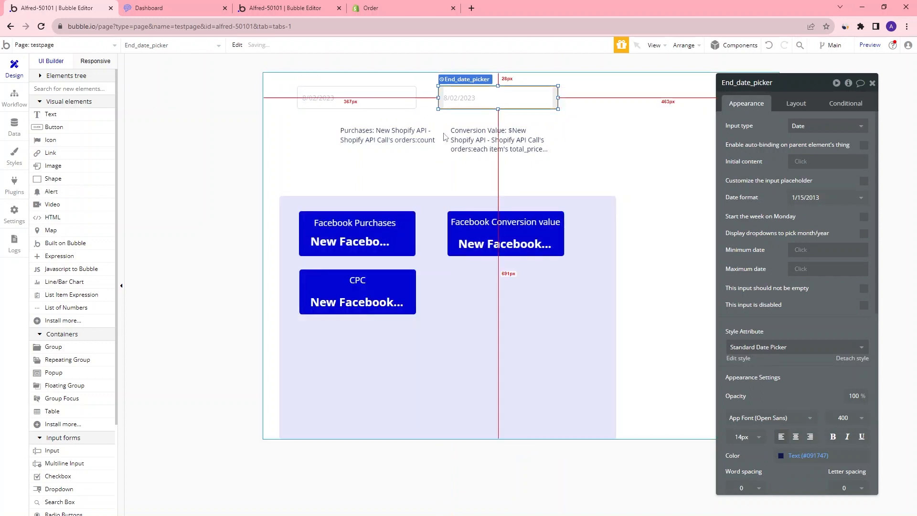
pyautogui.moveTo(374, 138); pyautogui.dragTo(344, 161)
pyautogui.moveTo(485, 148); pyautogui.dragTo(480, 166)
# Add a text element below the first date picker and insert End_date_picker as its dynamic data
pyautogui.click(50, 115)
pyautogui.moveTo(298, 117)
pyautogui.mouseDown()
pyautogui.moveTo(415, 127)
pyautogui.moveTo(419, 135)
pyautogui.mouseUp()
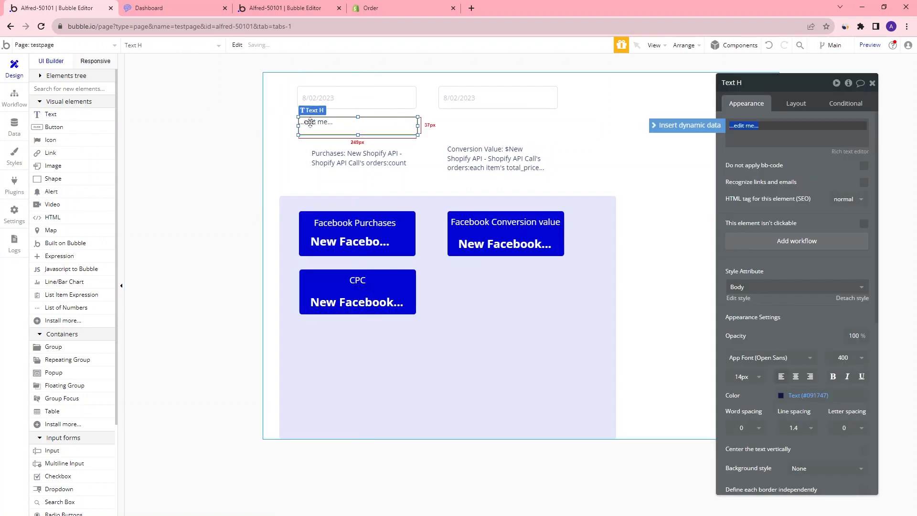
pyautogui.click(683, 126)
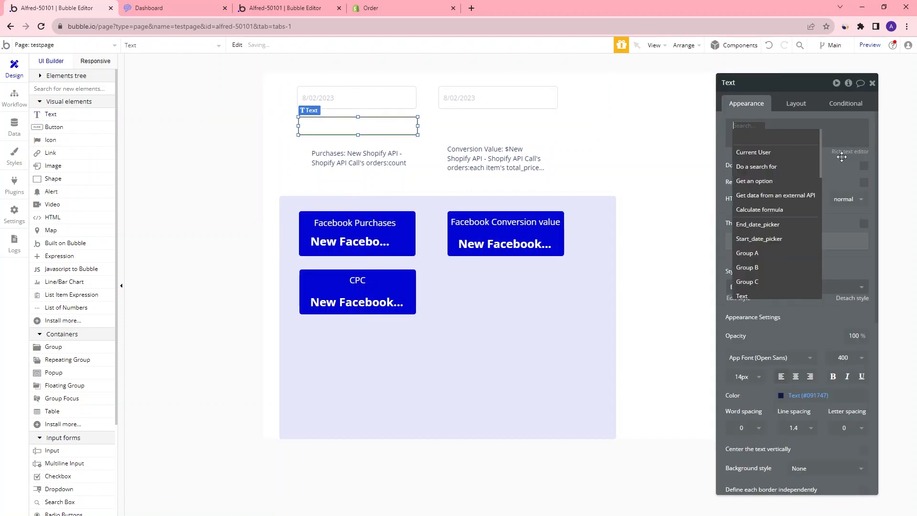
pyautogui.click(760, 224)
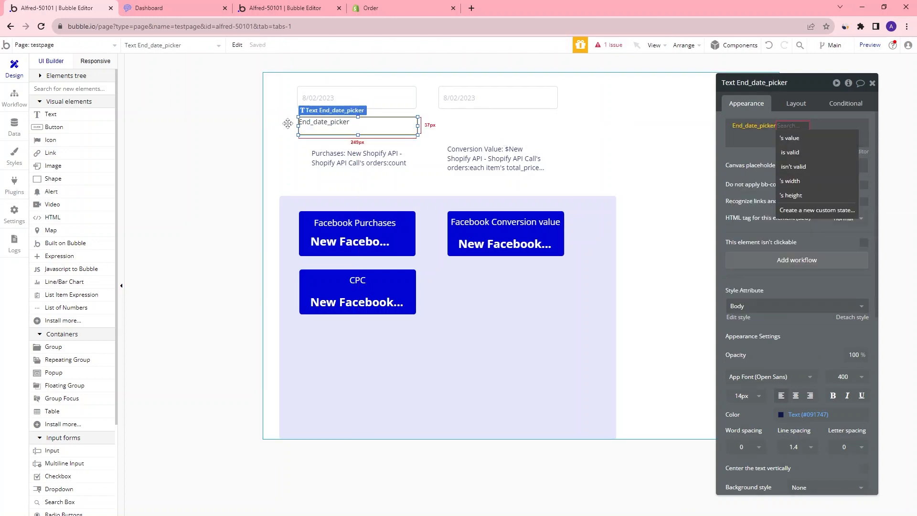
# Add a text element below the second date picker showing End_date_picker as dynamic data
pyautogui.click(71, 116)
pyautogui.moveTo(446, 116); pyautogui.dragTo(544, 132)
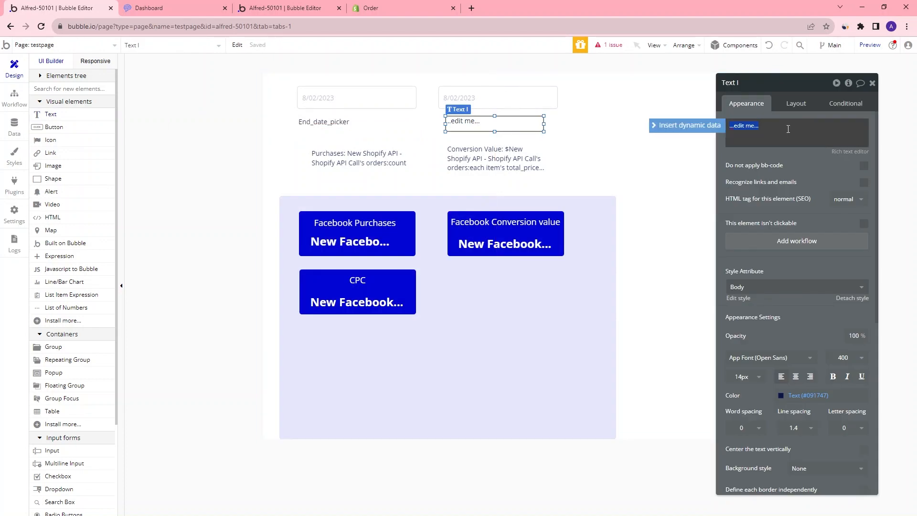
pyautogui.click(686, 125)
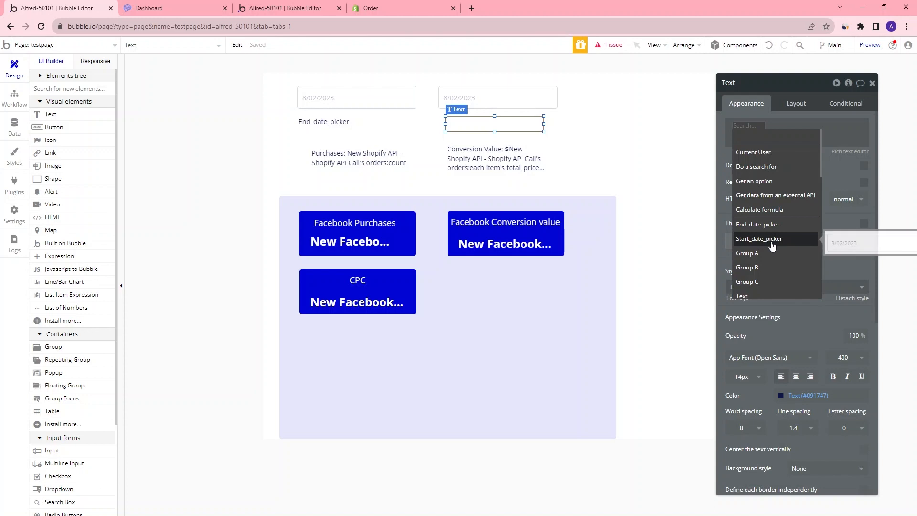
pyautogui.click(759, 225)
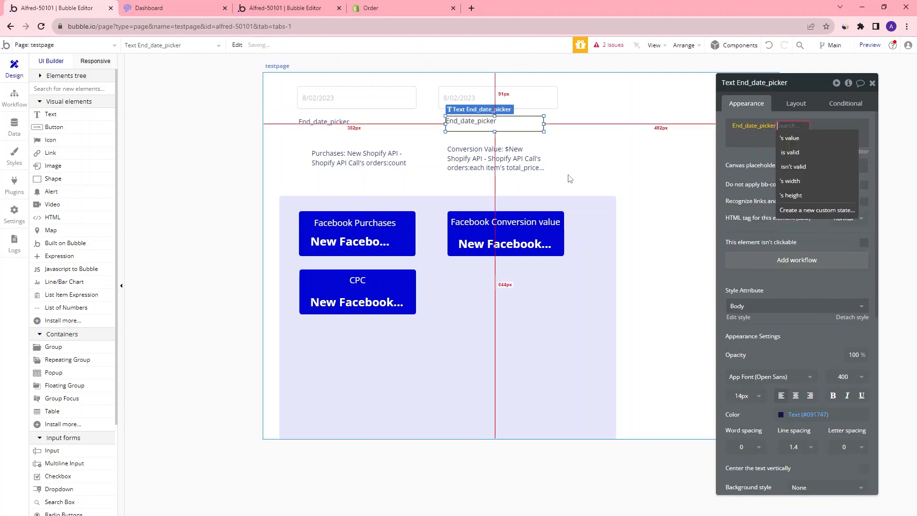
# Replace the first text's dynamic data with Start_date_picker
pyautogui.click(332, 123)
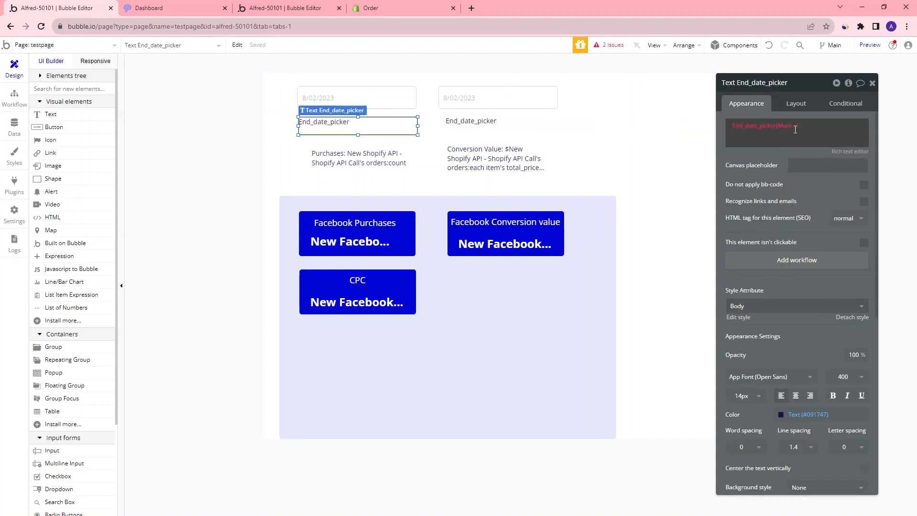
pyautogui.click(774, 126)
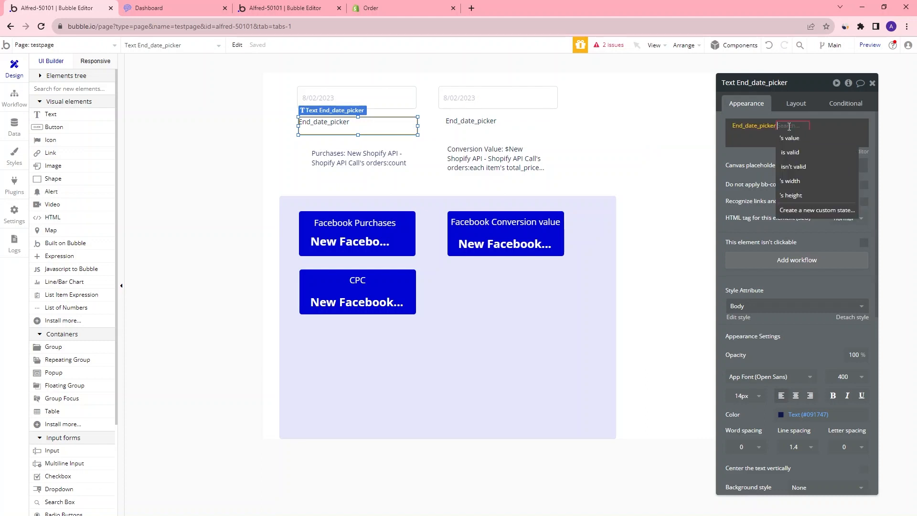
pyautogui.press('BackSpace')
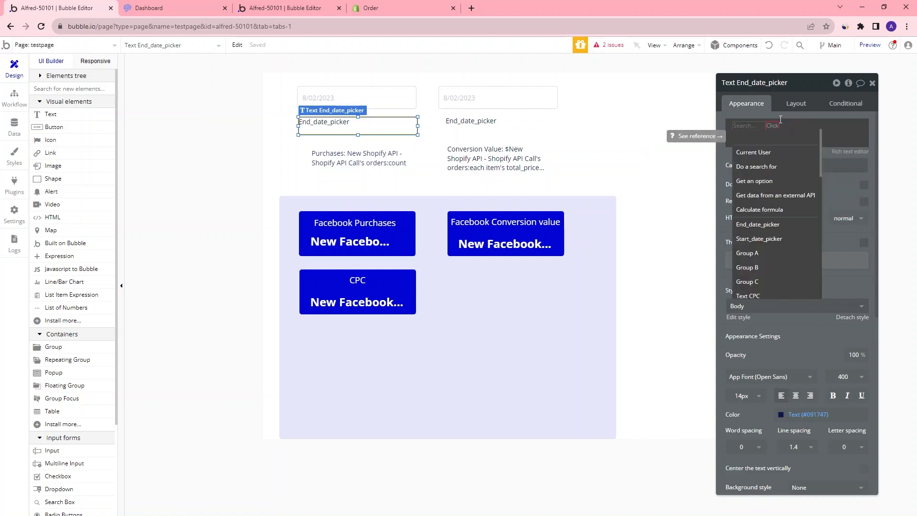
pyautogui.click(766, 238)
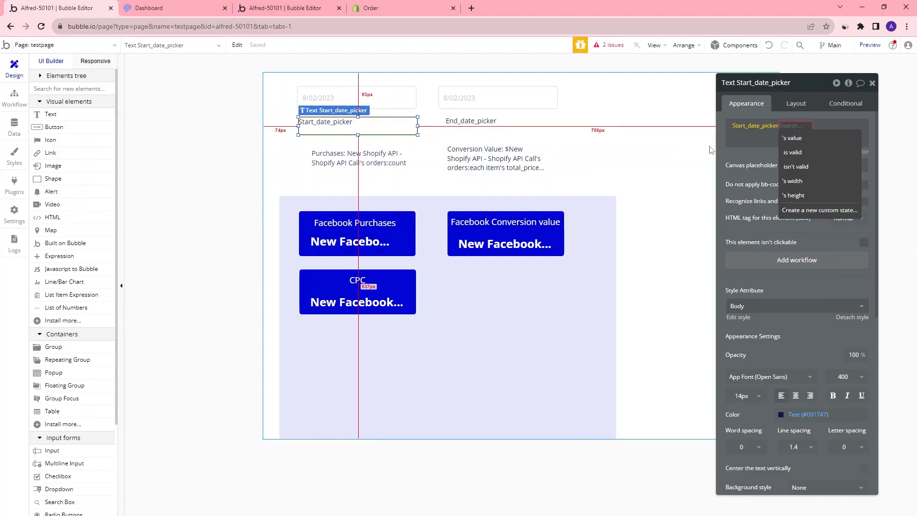
pyautogui.click(733, 153)
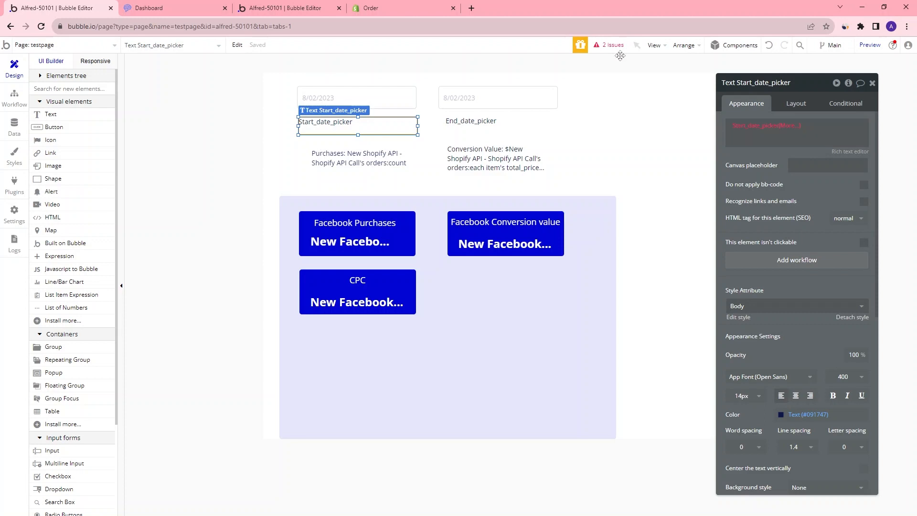
# Review the issues list and complete the first date text's dynamic data as Start_date_picker's value
pyautogui.click(604, 45)
pyautogui.moveTo(365, 100); pyautogui.dragTo(222, 150)
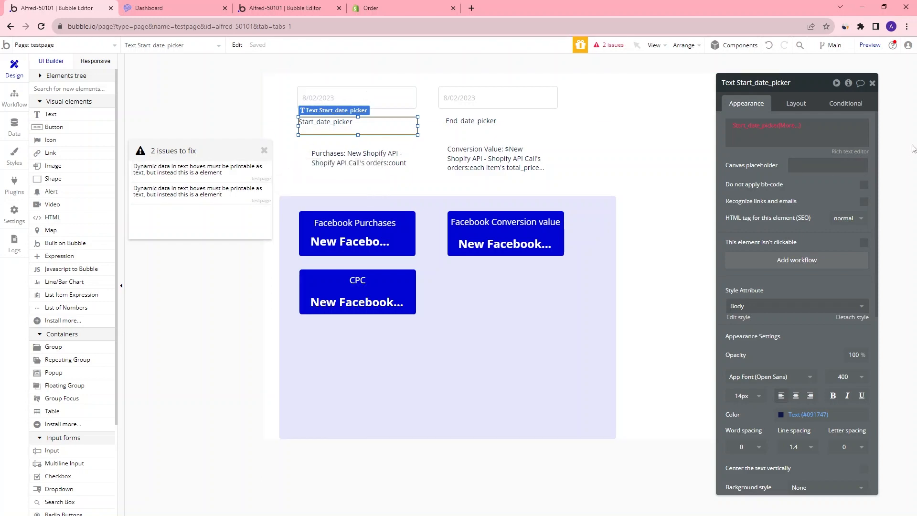
pyautogui.click(793, 126)
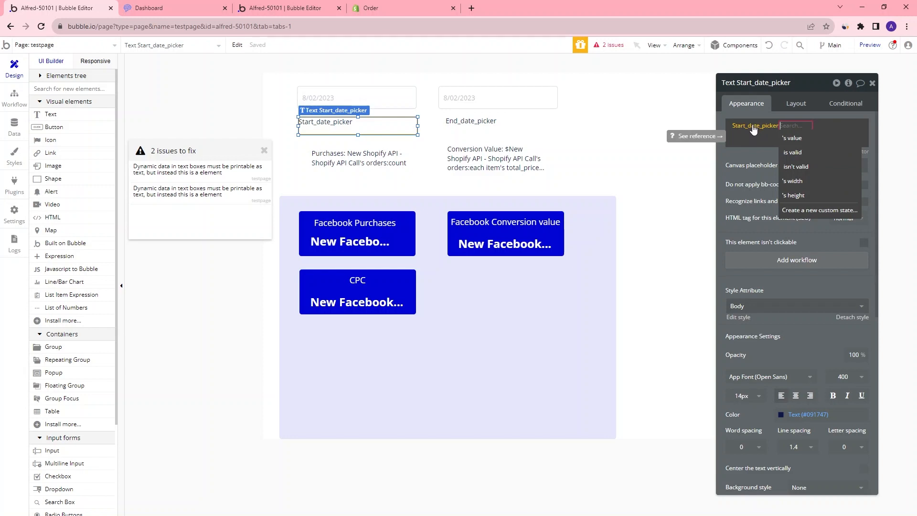
pyautogui.click(798, 141)
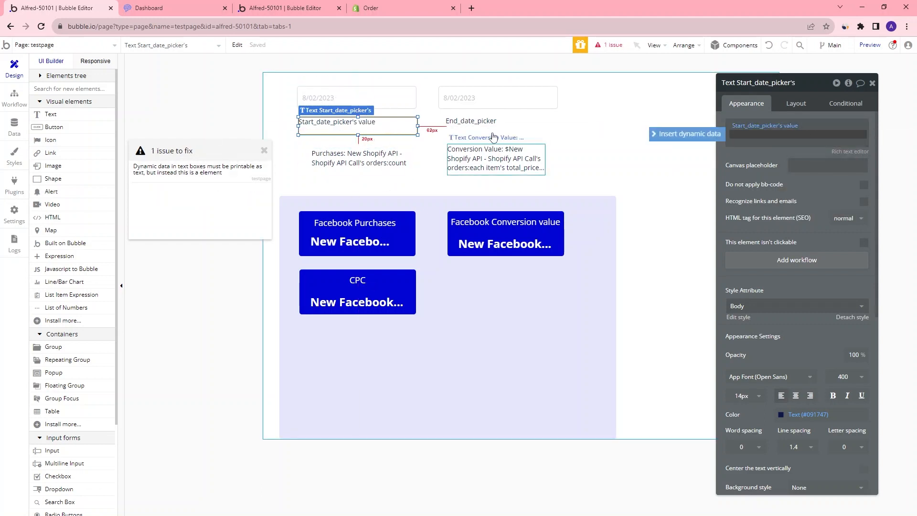
# Complete the second date text's dynamic data as End_date_picker's value
pyautogui.click(472, 123)
pyautogui.click(793, 129)
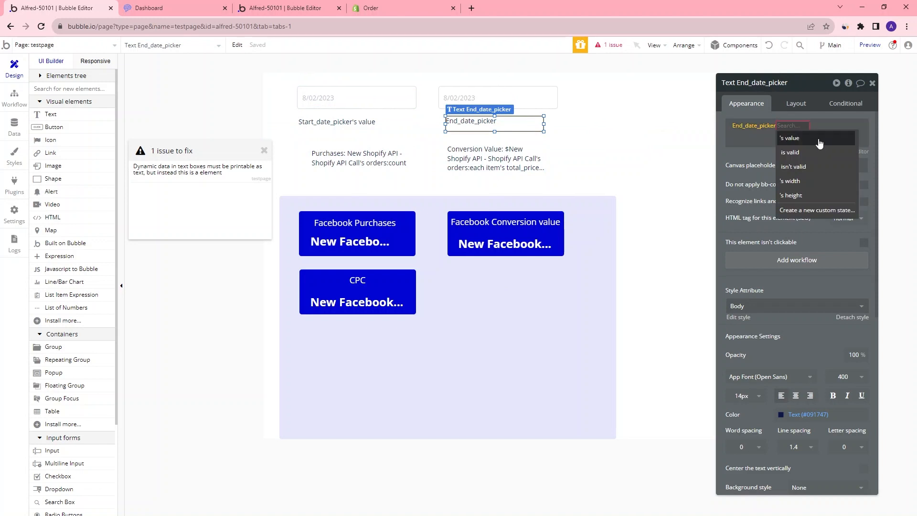
pyautogui.click(763, 145)
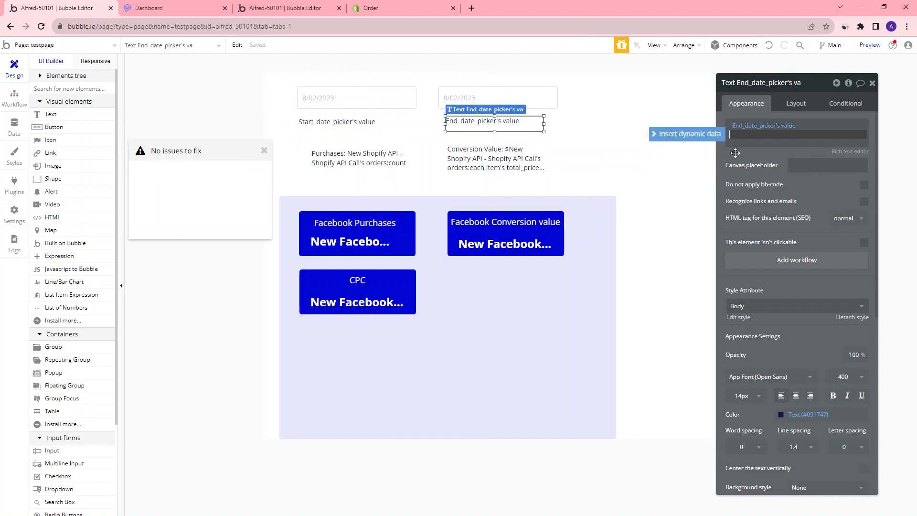
# Preview the page and pick August 1 as the start date and August 2 as the end date
pyautogui.click(869, 44)
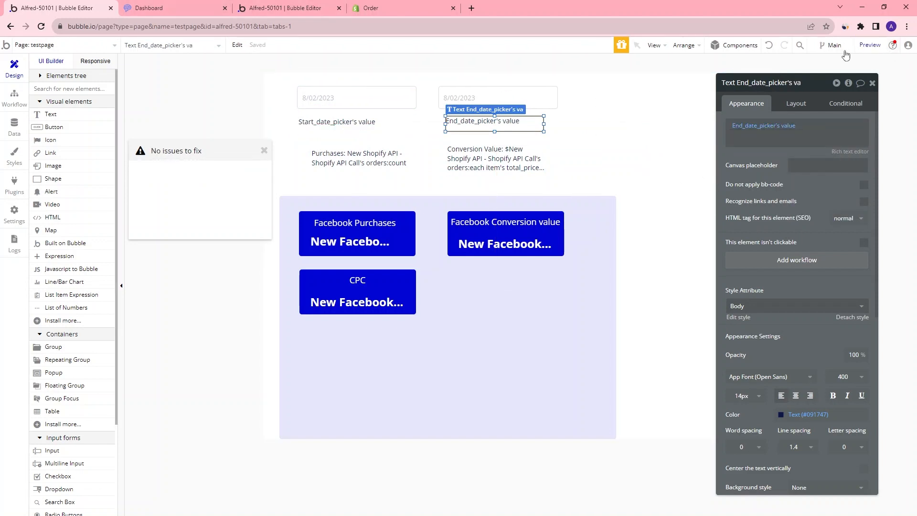
pyautogui.click(266, 65)
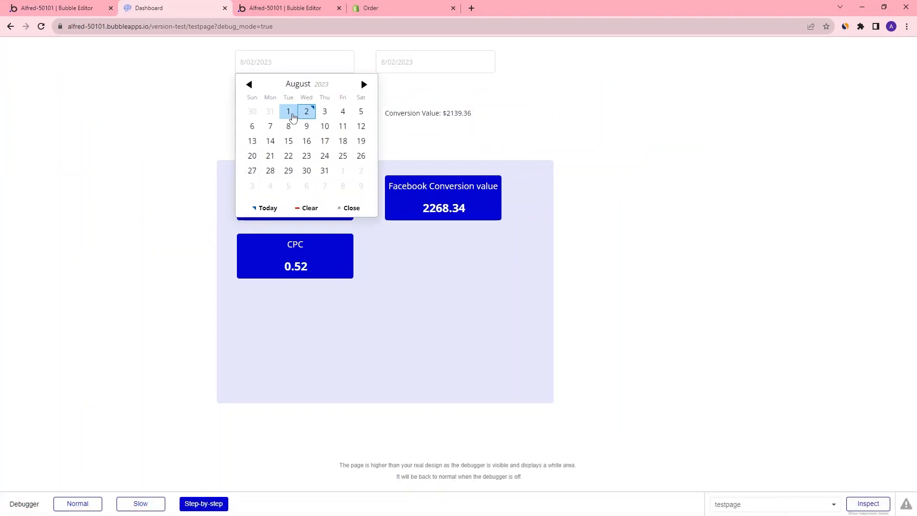
pyautogui.click(288, 112)
pyautogui.click(414, 63)
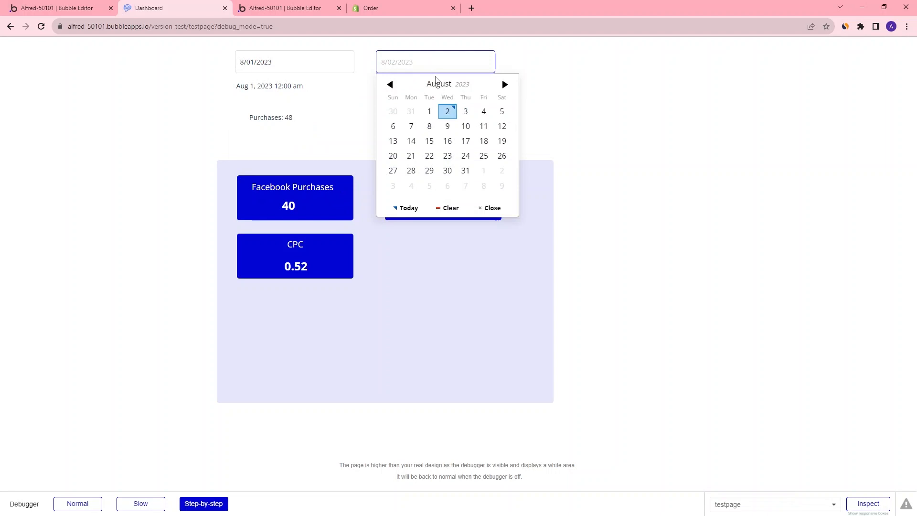
pyautogui.click(445, 111)
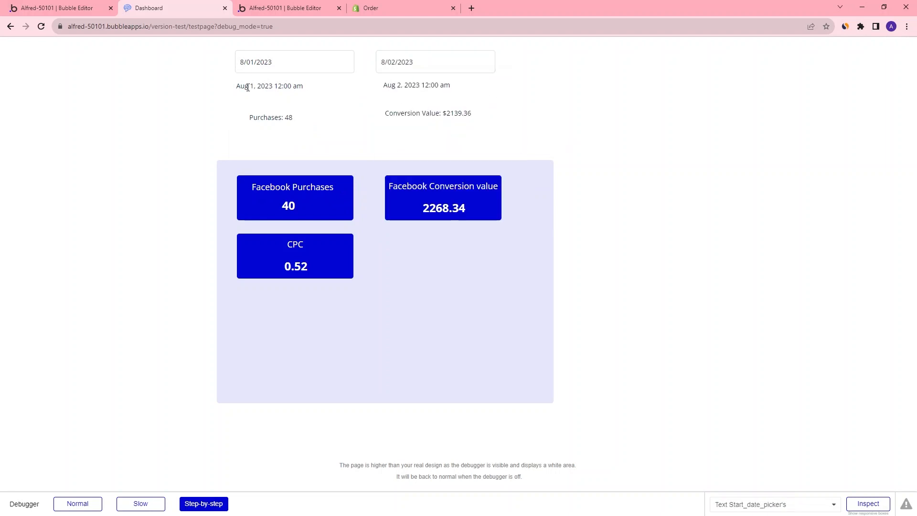
# Compare the displayed picker dates with the ISO 8601 created_at date format in Shopify's Retrieve a list of orders documentation
pyautogui.moveTo(243, 91); pyautogui.dragTo(297, 87)
pyautogui.click(265, 97)
pyautogui.moveTo(389, 86); pyautogui.dragTo(452, 89)
pyautogui.click(453, 89)
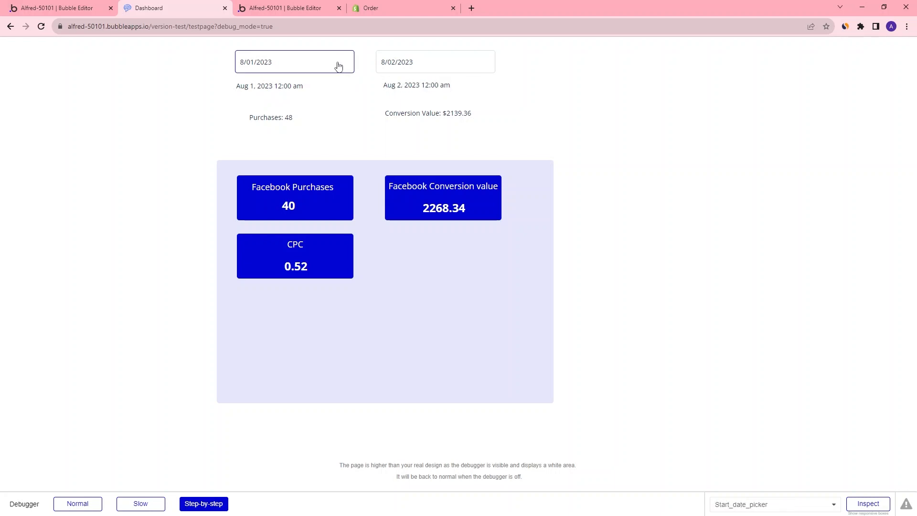
pyautogui.click(390, 7)
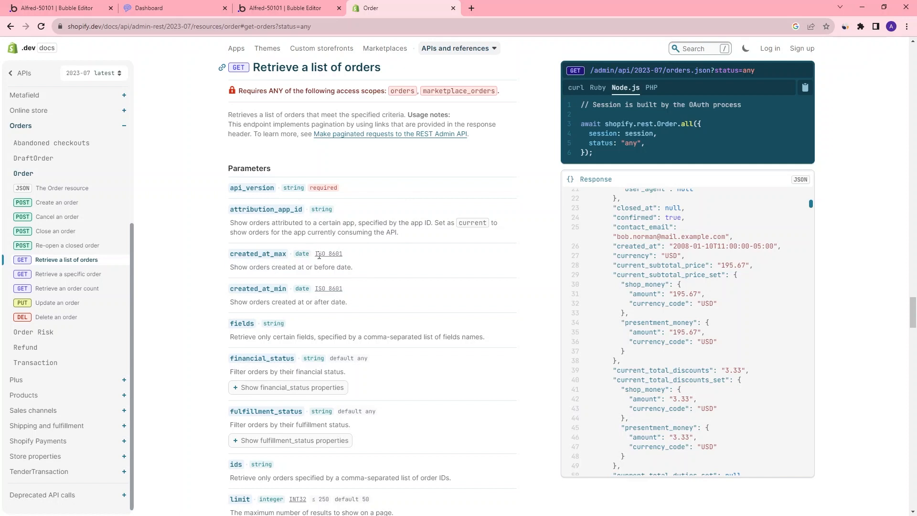
pyautogui.moveTo(317, 256); pyautogui.dragTo(342, 253)
pyautogui.click(196, 8)
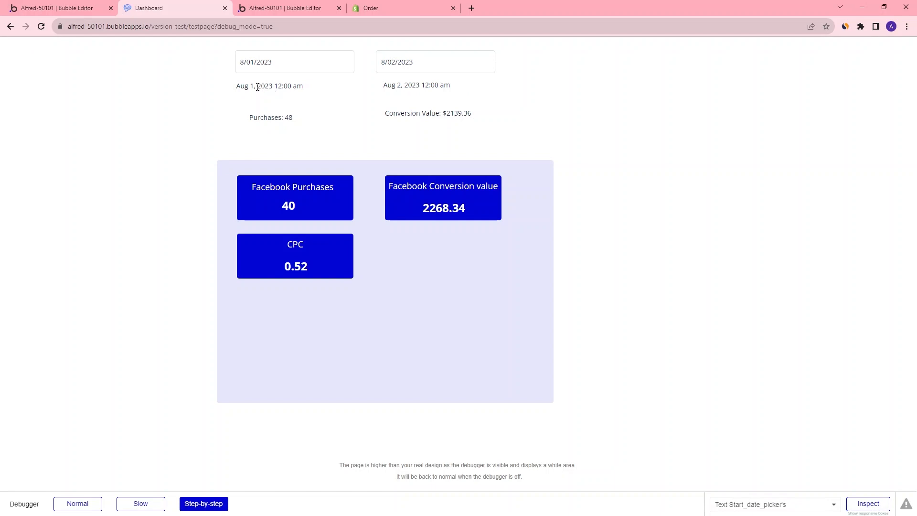
pyautogui.moveTo(258, 86); pyautogui.dragTo(303, 86)
pyautogui.moveTo(244, 87); pyautogui.dragTo(329, 71)
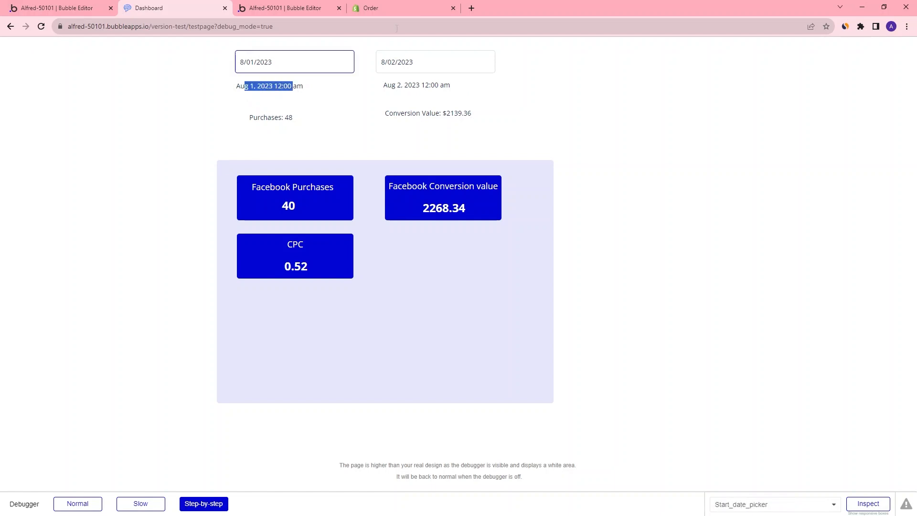
pyautogui.click(442, 7)
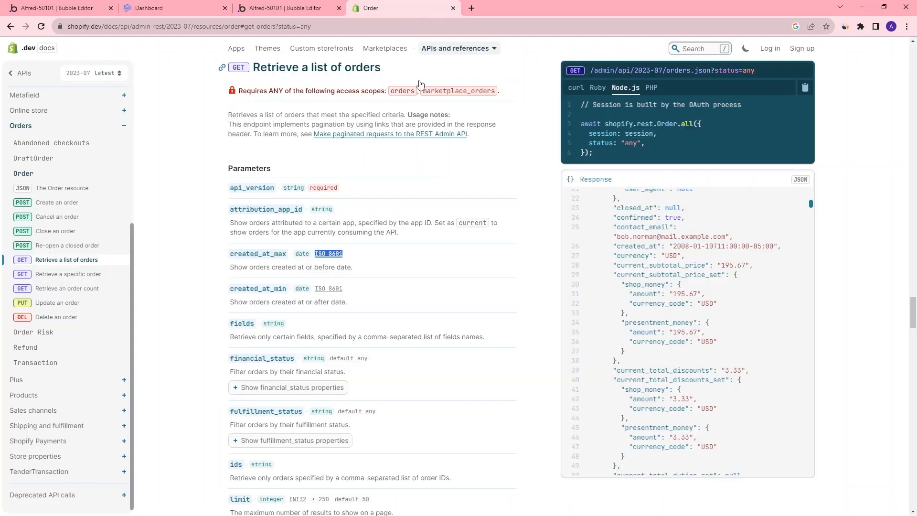
# Review the Shopify API call's created_at_min and created_at_max parameter values in the API Connector, then return to the page editor
pyautogui.click(272, 12)
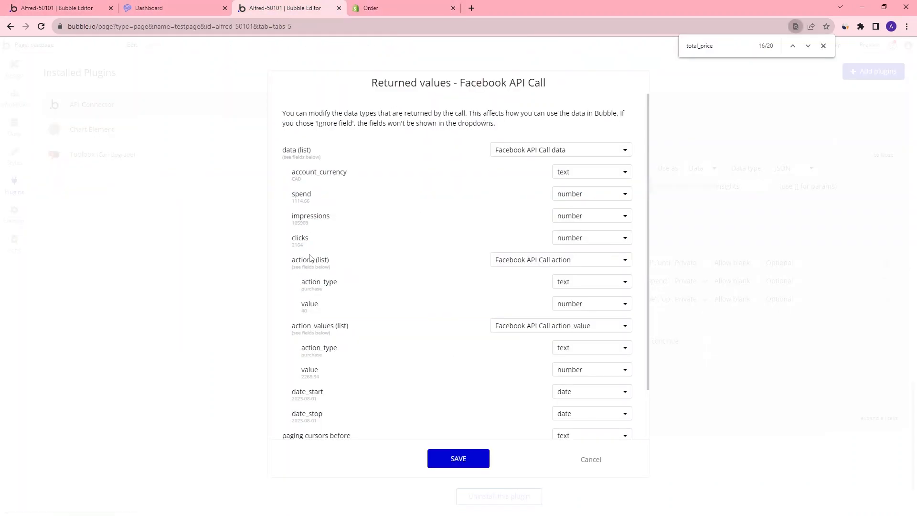
pyautogui.click(715, 106)
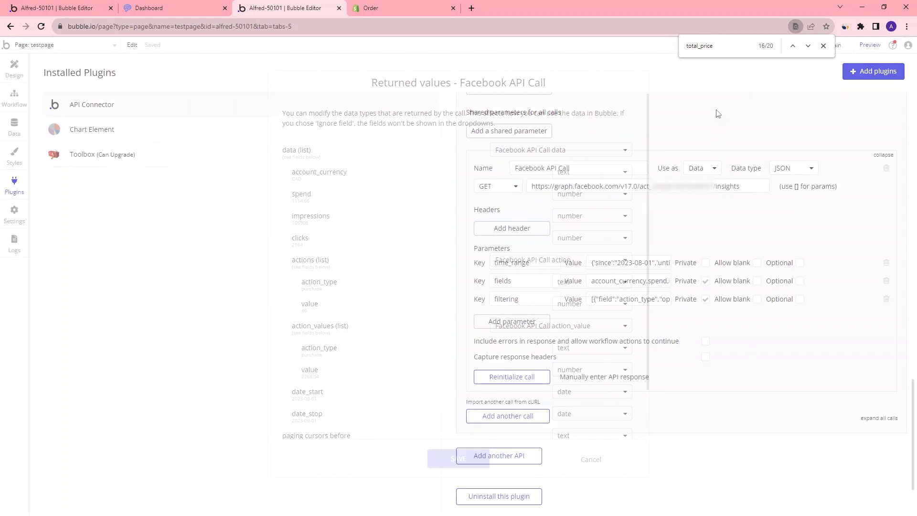
pyautogui.moveTo(614, 264)
pyautogui.mouseDown()
pyautogui.moveTo(670, 262)
pyautogui.moveTo(631, 263)
pyautogui.mouseUp()
pyautogui.click(640, 266)
pyautogui.scroll(12, 778, 269)
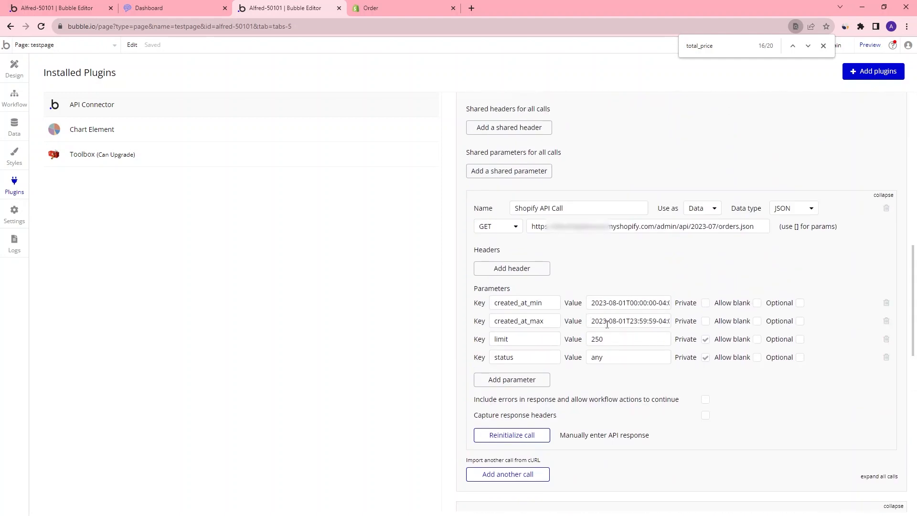
pyautogui.moveTo(592, 302); pyautogui.dragTo(739, 308)
pyautogui.hotkey('ctrl', '1')
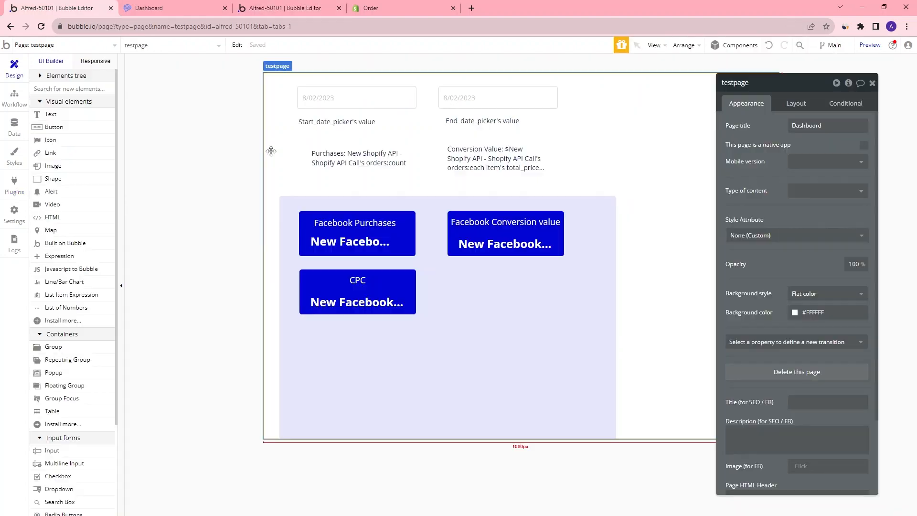
# Inspect the Purchases text's Shopify call parameters and the Facebook purchases card's time_range parameter
pyautogui.click(351, 162)
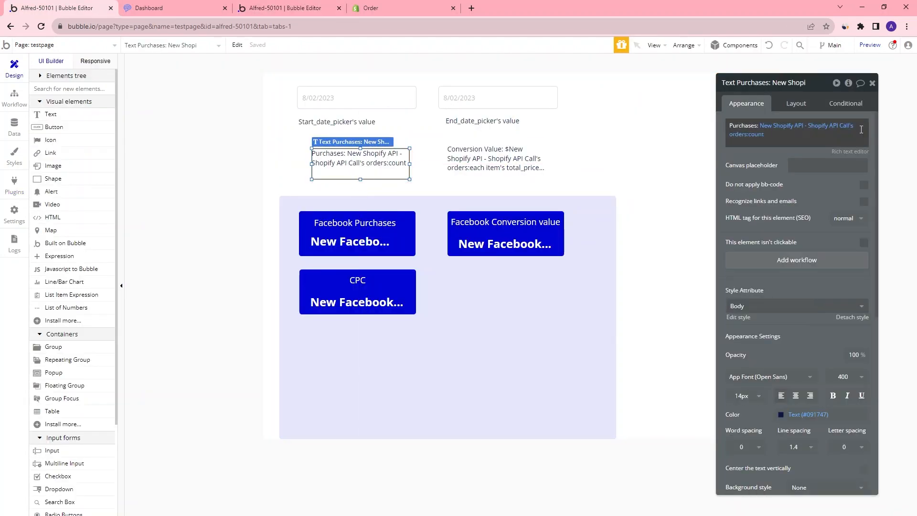
pyautogui.click(800, 131)
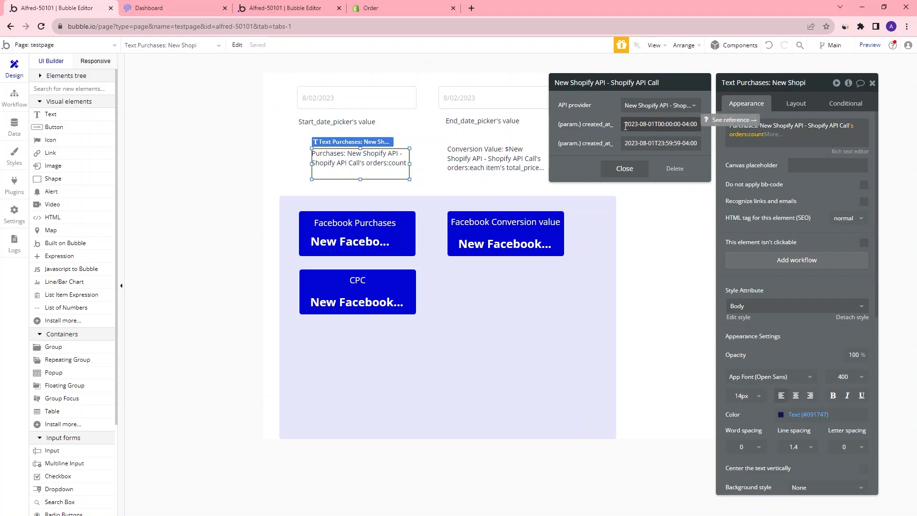
pyautogui.click(648, 125)
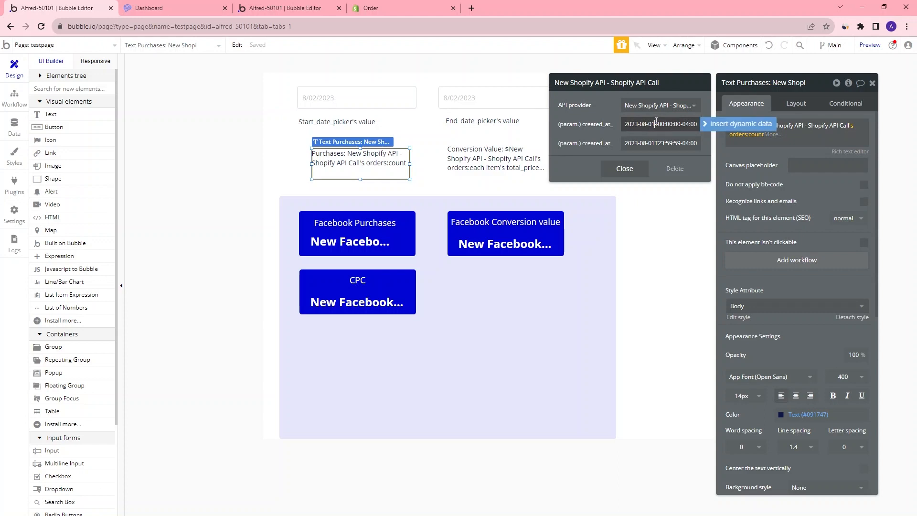
pyautogui.moveTo(629, 128); pyautogui.dragTo(704, 128)
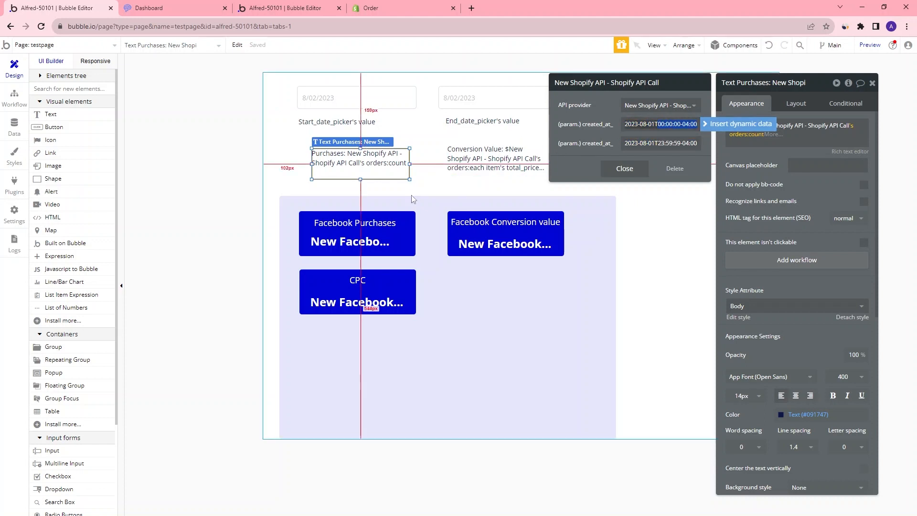
pyautogui.click(362, 242)
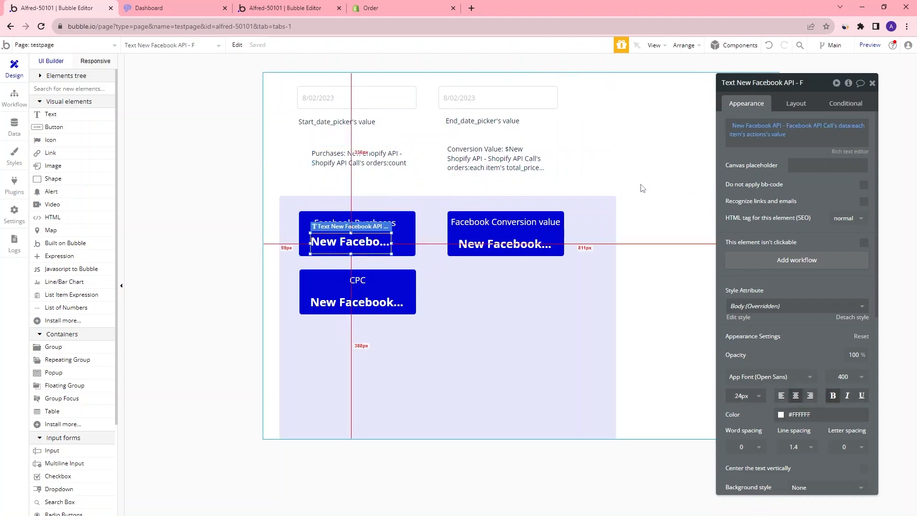
pyautogui.click(779, 129)
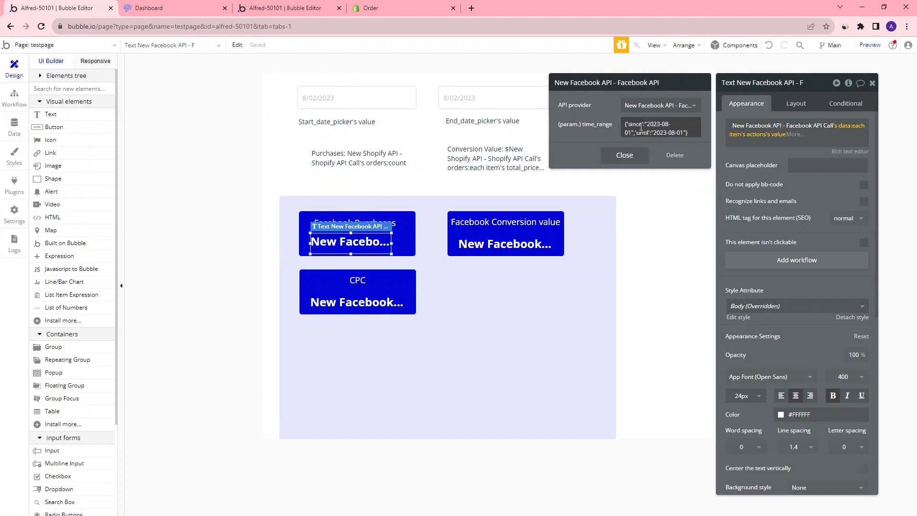
pyautogui.click(626, 126)
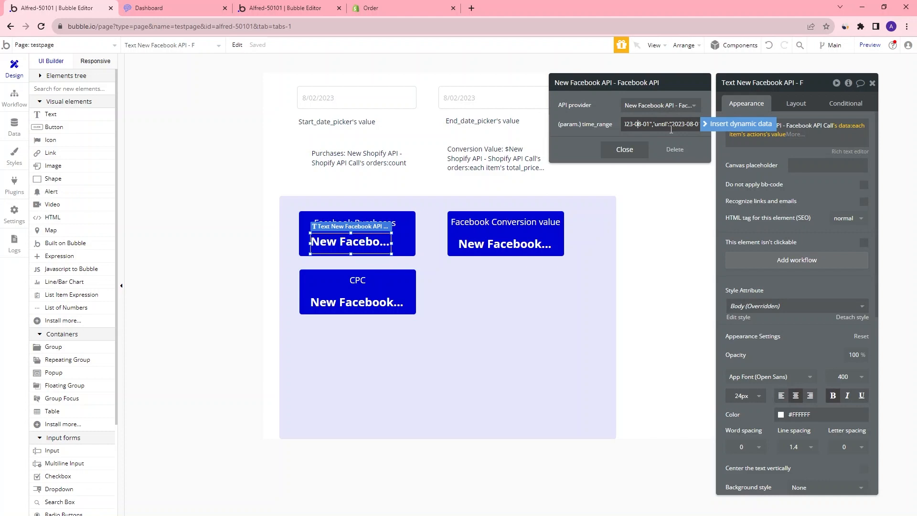
pyautogui.click(630, 155)
pyautogui.click(631, 155)
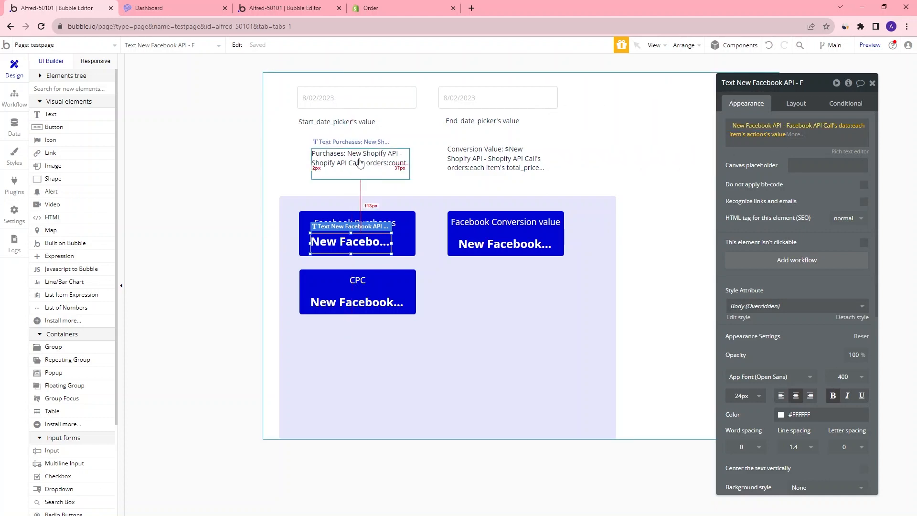
# Replace the date part of the Purchases text's created_at_min parameter with Start_date_picker's value
pyautogui.click(360, 163)
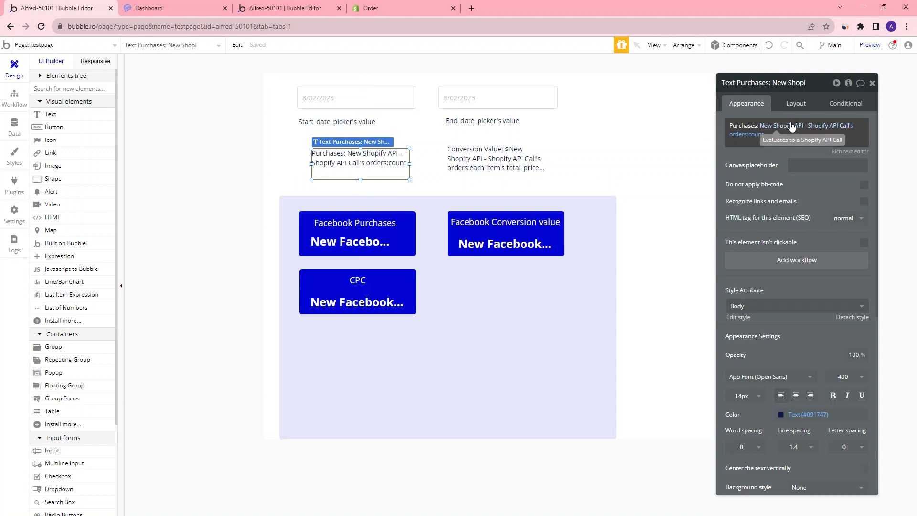
pyautogui.click(790, 127)
pyautogui.moveTo(655, 124); pyautogui.dragTo(618, 119)
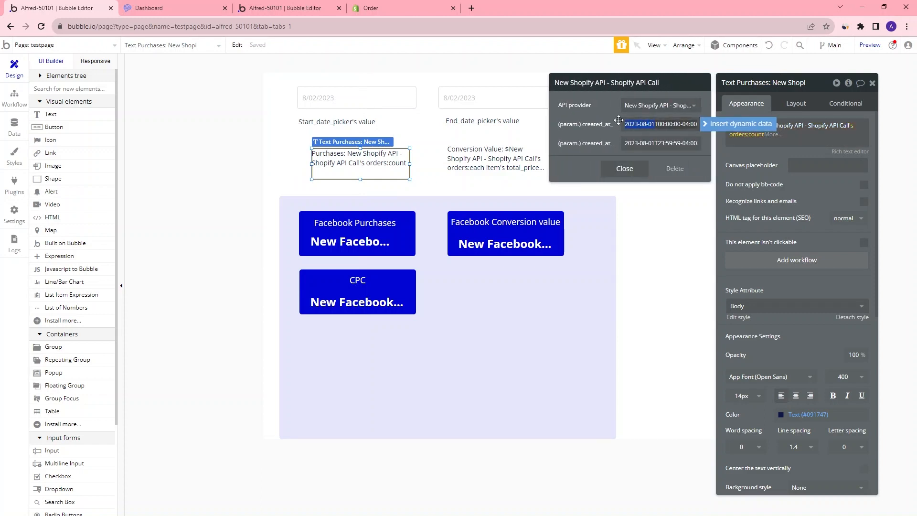
pyautogui.press('BackSpace')
pyautogui.click(740, 127)
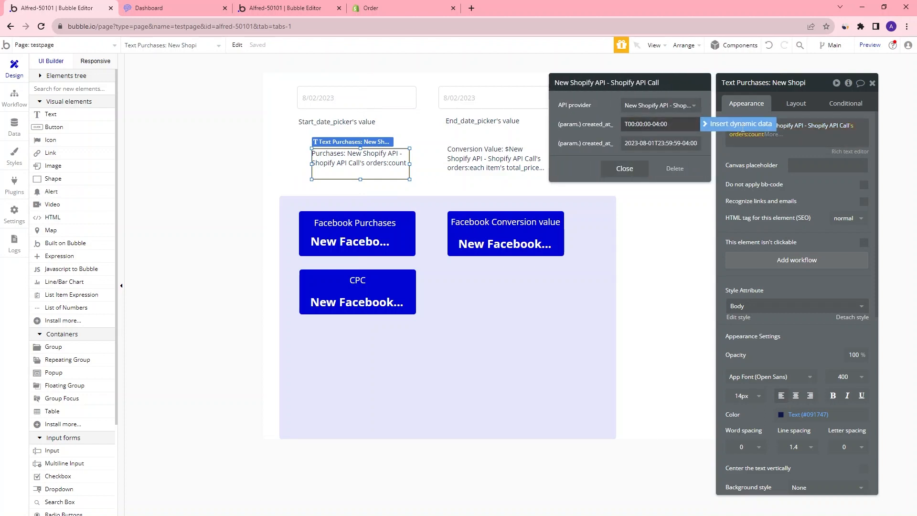
pyautogui.click(740, 126)
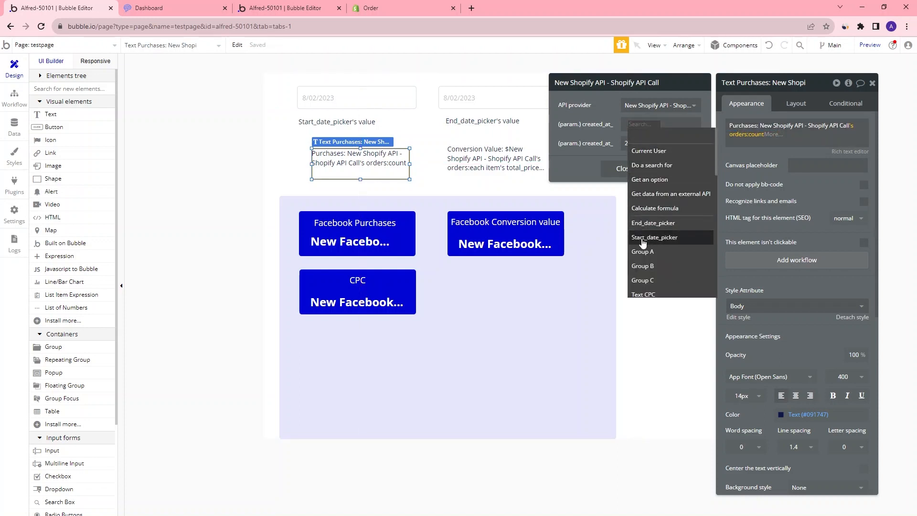
pyautogui.click(664, 239)
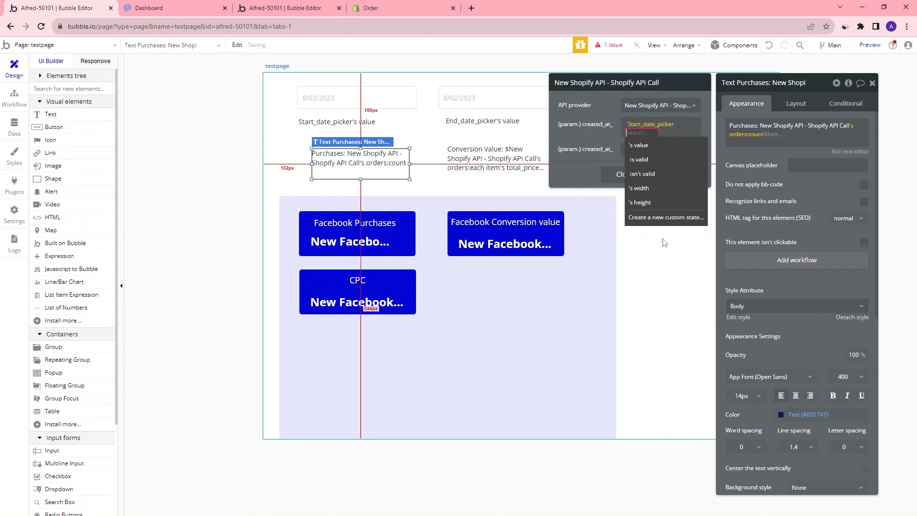
pyautogui.click(657, 146)
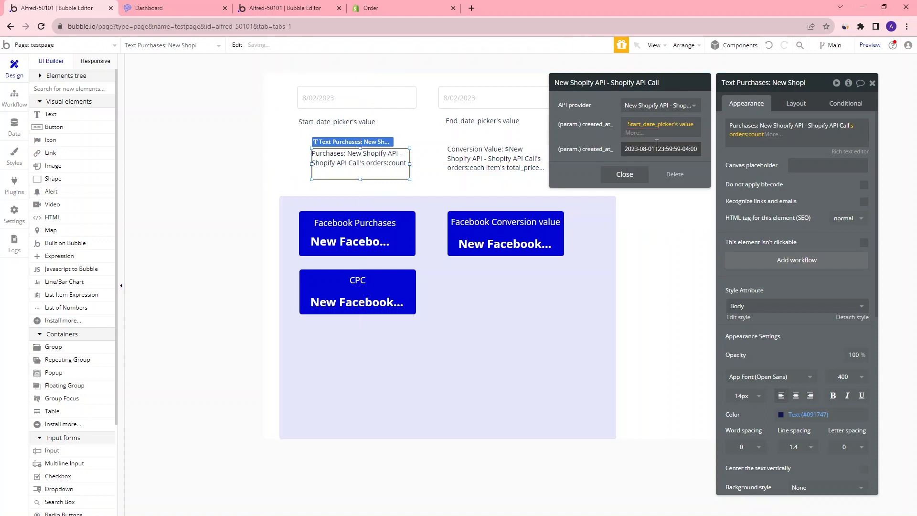
# Format Start_date_picker's value in created_at_min with a custom year-month-day date format
pyautogui.click(634, 133)
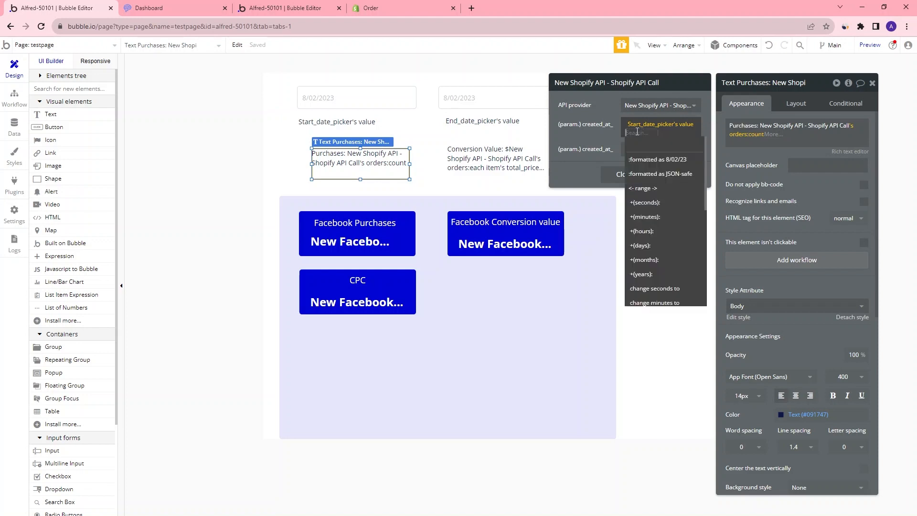
pyautogui.click(655, 159)
pyautogui.click(670, 106)
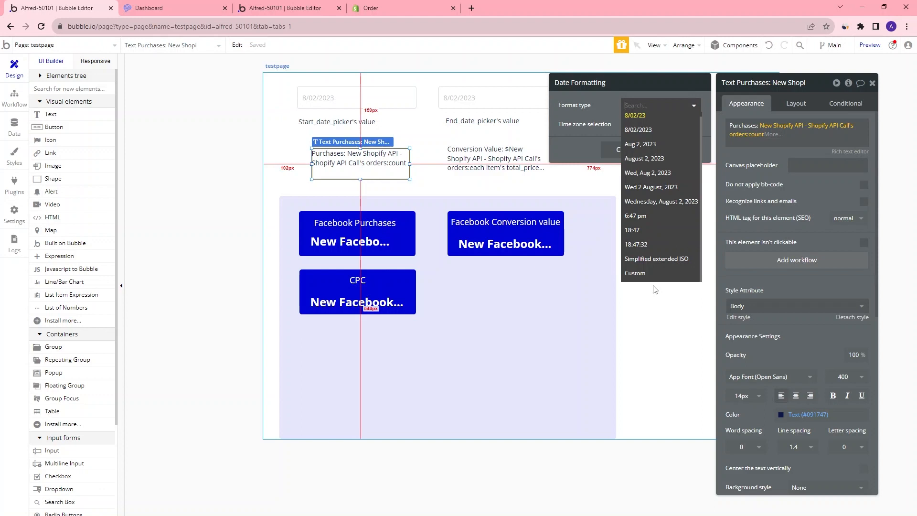
pyautogui.click(640, 274)
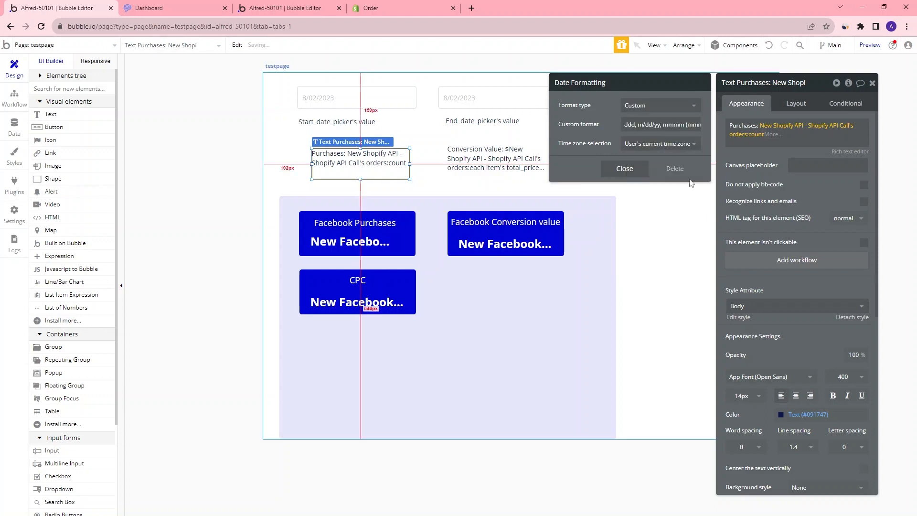
pyautogui.click(654, 125)
pyautogui.hotkey('ctrl', 'a')
pyautogui.press('BackSpace')
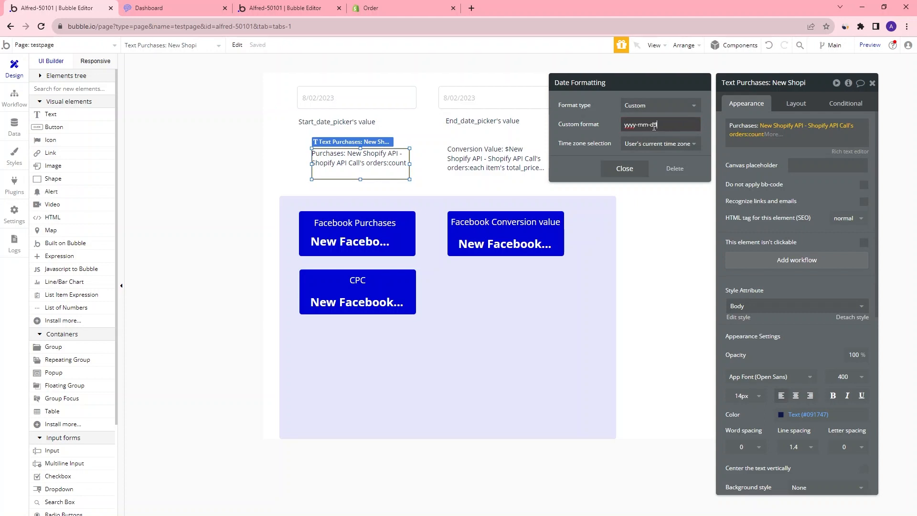
pyautogui.click(525, 132)
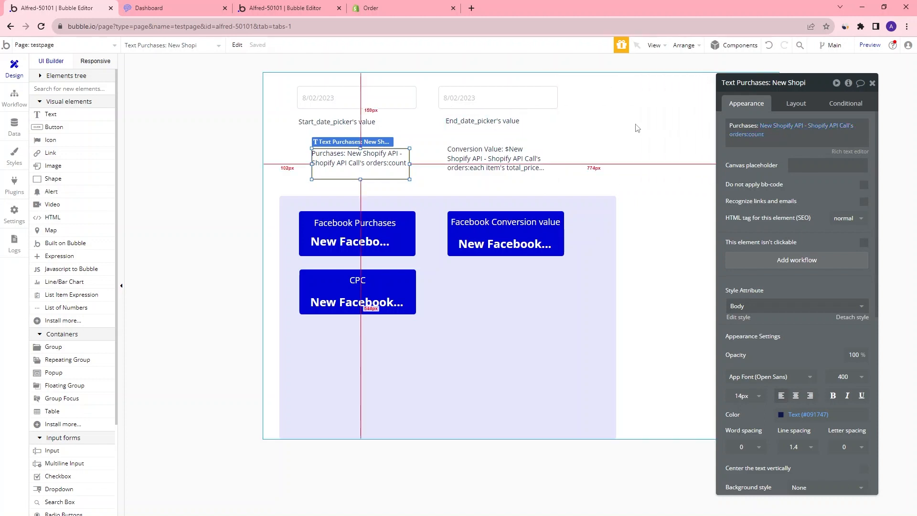
# Append the time suffix T00:00:00-0400 after the start date in the created_at_min parameter
pyautogui.click(783, 126)
pyautogui.click(661, 141)
pyautogui.write('T00')
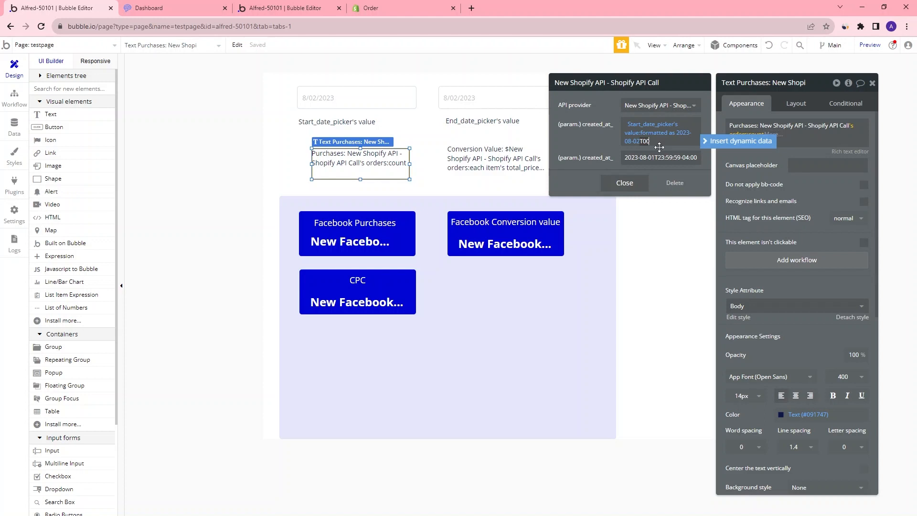
pyautogui.write(':00:00')
pyautogui.press('BackSpace')
pyautogui.moveTo(684, 141); pyautogui.dragTo(660, 142)
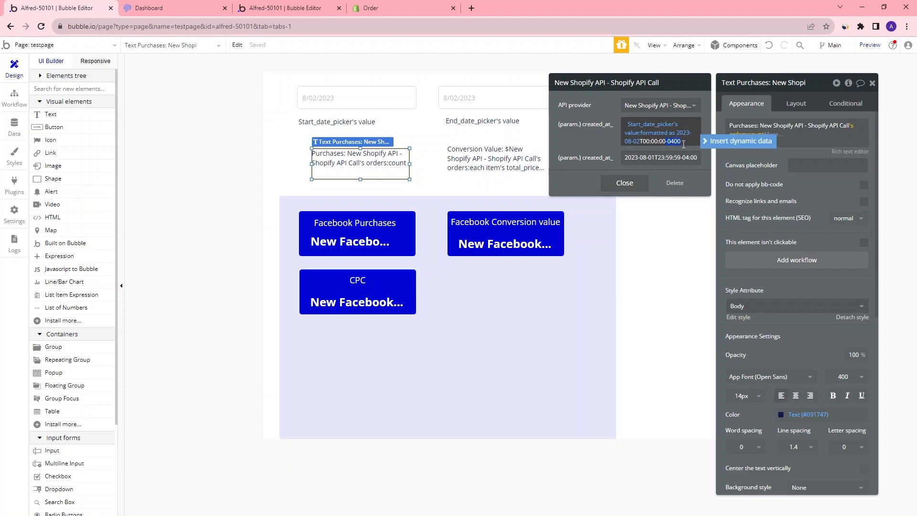
pyautogui.click(686, 143)
pyautogui.moveTo(686, 141); pyautogui.dragTo(640, 141)
pyautogui.click(667, 143)
# Replace the date part of the created_at_max parameter with End_date_picker's value
pyautogui.click(655, 157)
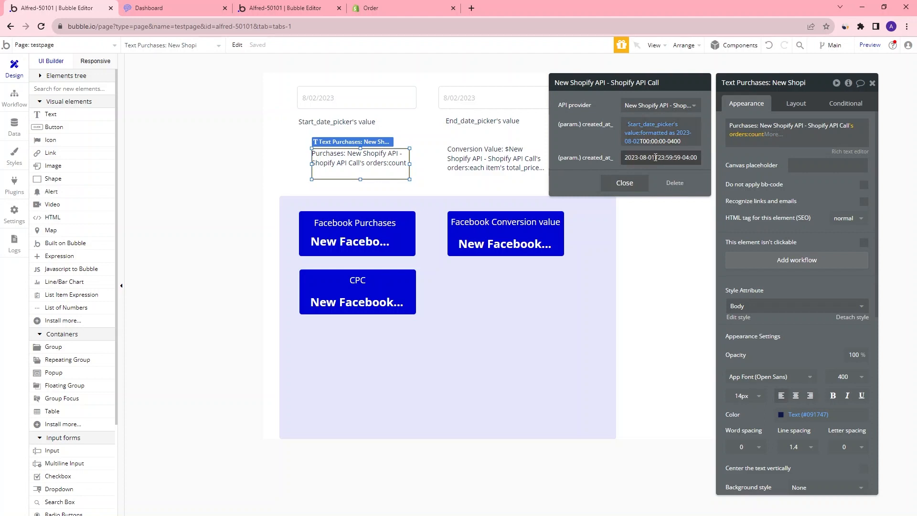
pyautogui.tripleClick(663, 160)
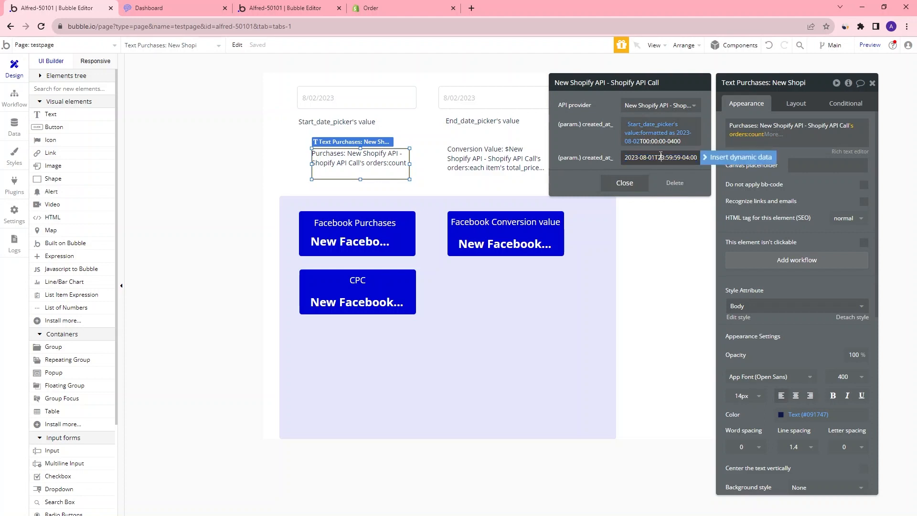
pyautogui.moveTo(656, 157); pyautogui.dragTo(559, 163)
pyautogui.press('BackSpace')
pyautogui.hotkey('ctrl', 'a')
pyautogui.click(625, 158)
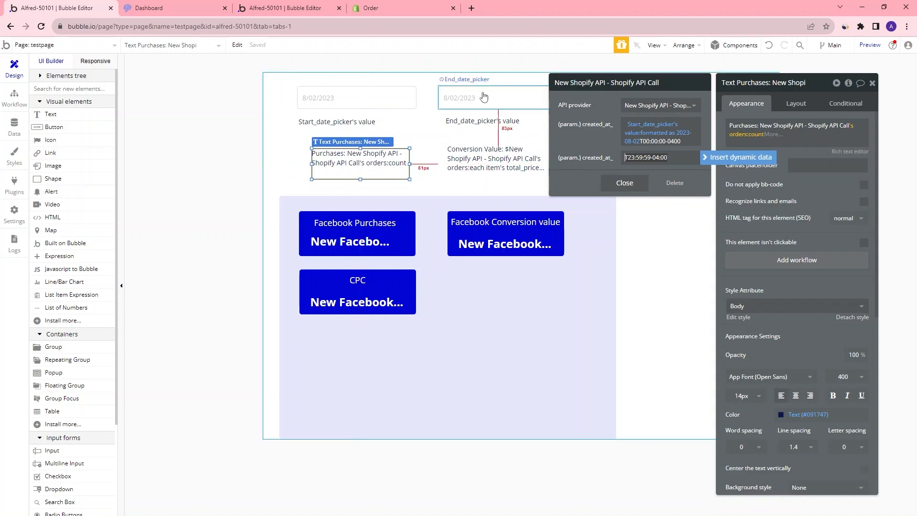
pyautogui.click(723, 158)
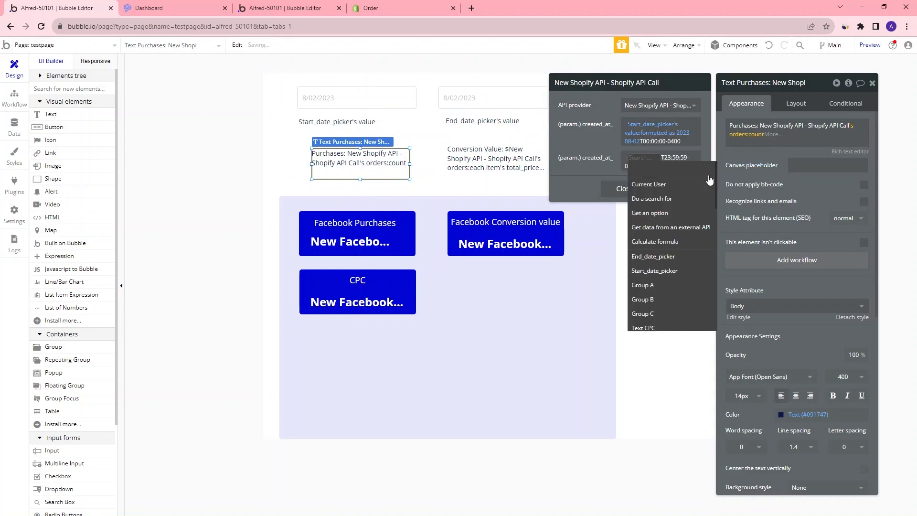
pyautogui.click(664, 257)
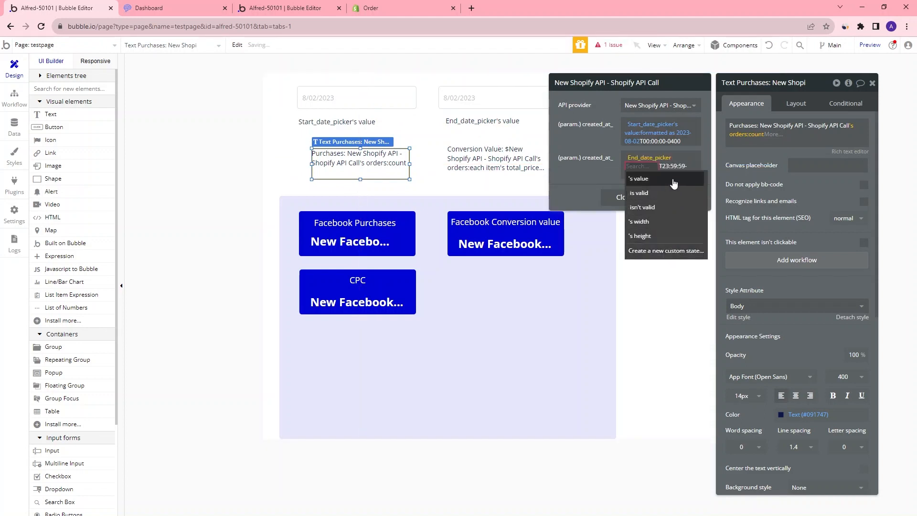
pyautogui.click(672, 178)
# Format End_date_picker's value with a custom yyyy date format and close the Shopify call editor
pyautogui.click(635, 166)
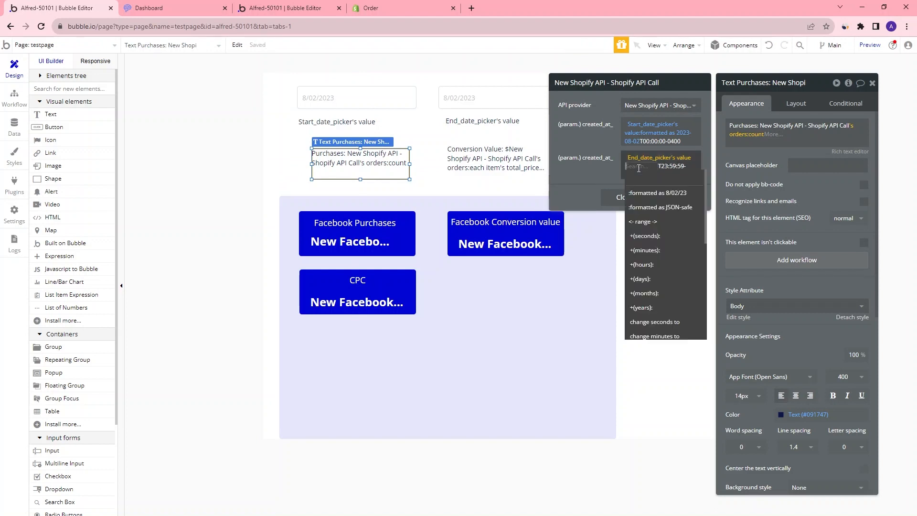
pyautogui.click(665, 193)
pyautogui.click(649, 124)
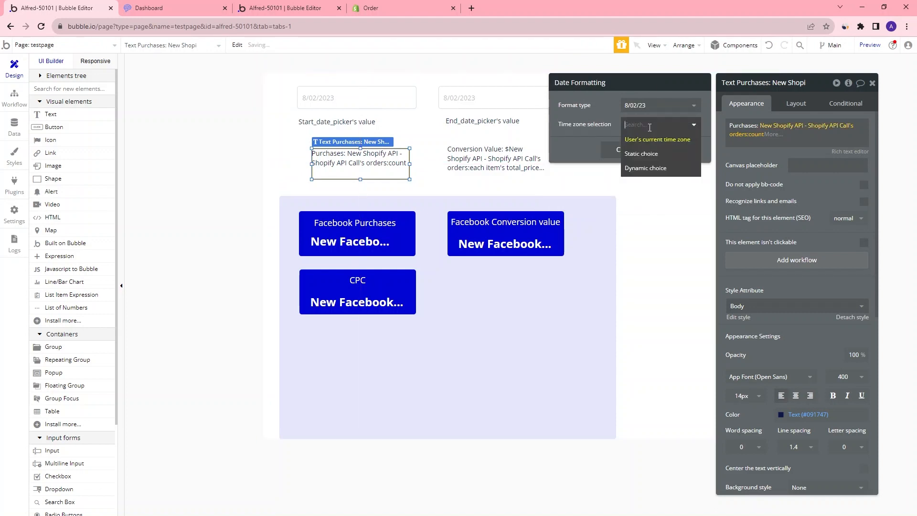
pyautogui.click(630, 106)
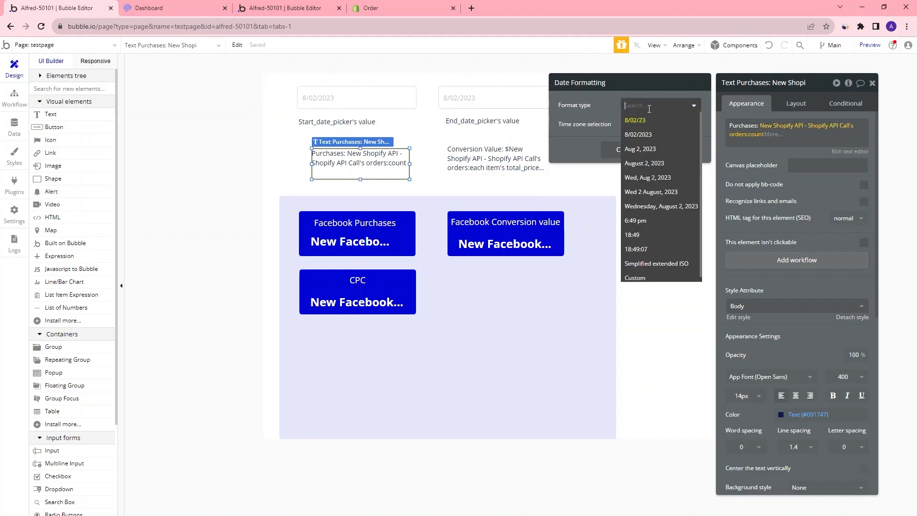
pyautogui.click(652, 278)
pyautogui.write('yyyy')
pyautogui.click(624, 168)
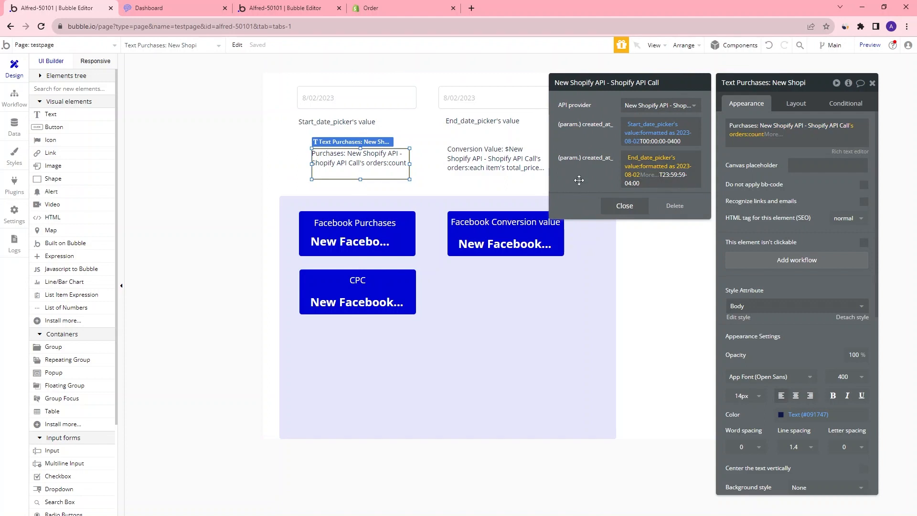
pyautogui.click(572, 165)
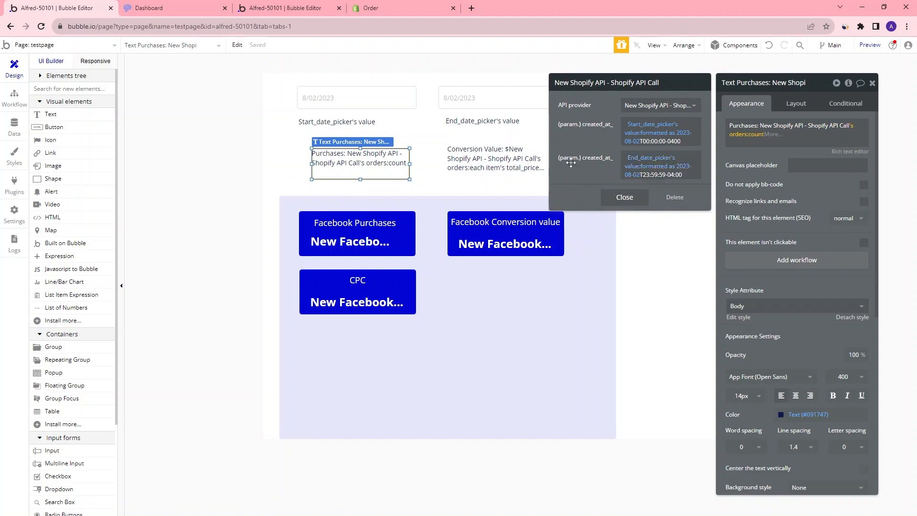
pyautogui.click(625, 197)
# Preview the page and set the start date picker to 8/01/2023 to test the Purchases count
pyautogui.click(869, 45)
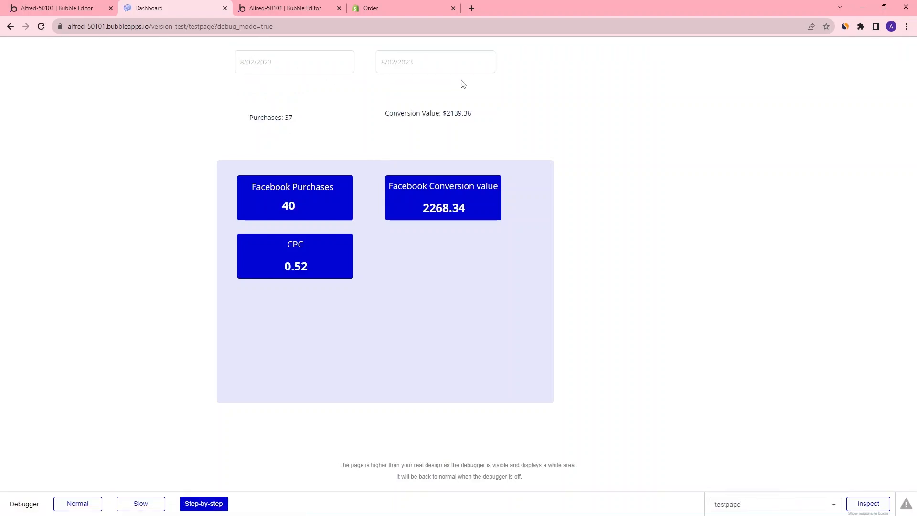
pyautogui.moveTo(285, 119); pyautogui.dragTo(302, 123)
pyautogui.click(324, 135)
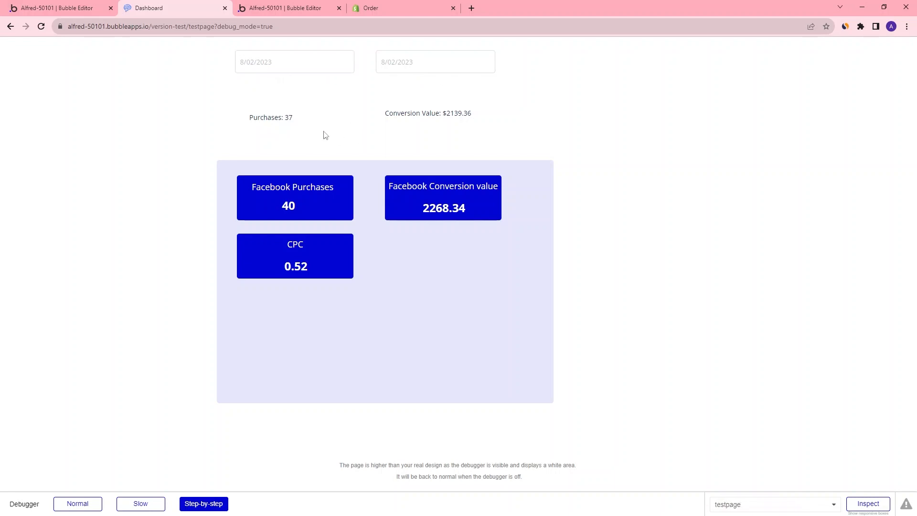
pyautogui.click(280, 69)
pyautogui.click(292, 112)
# In the preview, set the end date to 8/02/2023 and the start date to 7/17/2023
pyautogui.click(401, 63)
pyautogui.click(448, 116)
pyautogui.doubleClick(288, 117)
pyautogui.click(279, 69)
pyautogui.click(249, 84)
pyautogui.click(270, 156)
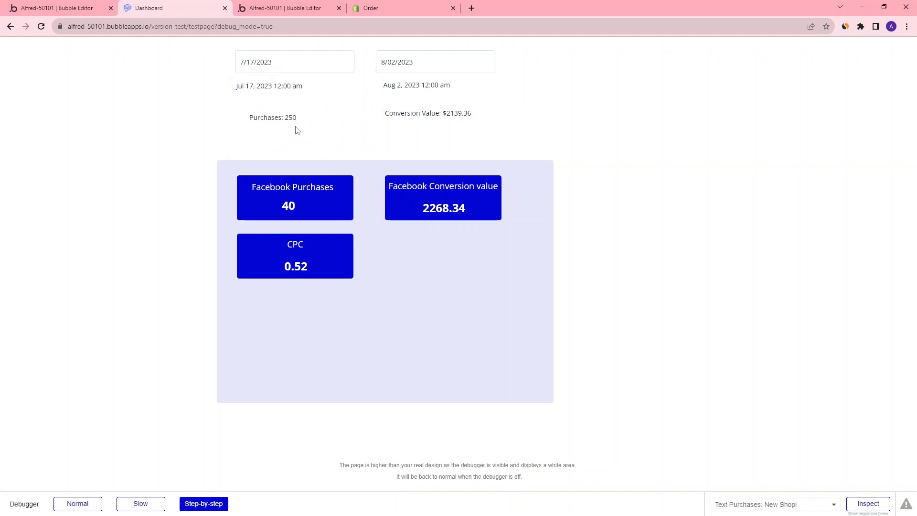
pyautogui.moveTo(294, 118); pyautogui.dragTo(314, 137)
pyautogui.click(300, 121)
# Check the Shopify API call's limit parameter in the API Connector, then return to the preview
pyautogui.click(318, 12)
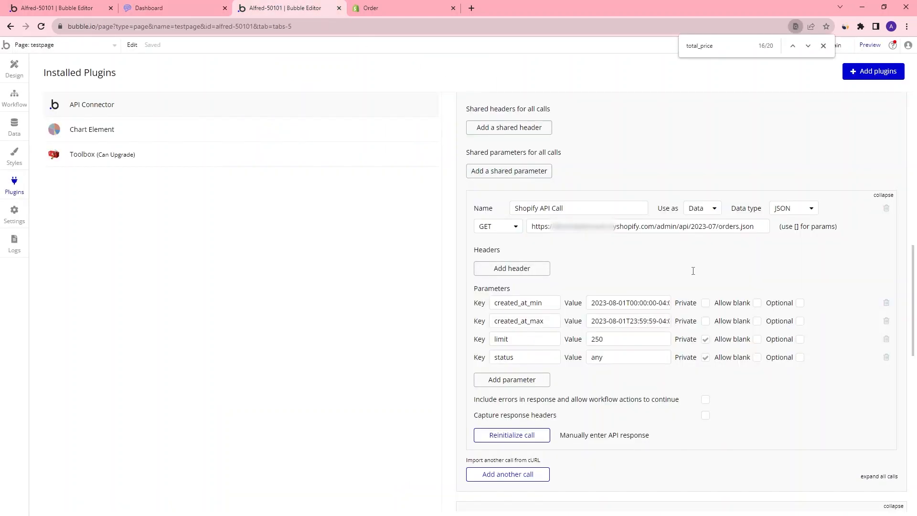
pyautogui.doubleClick(606, 343)
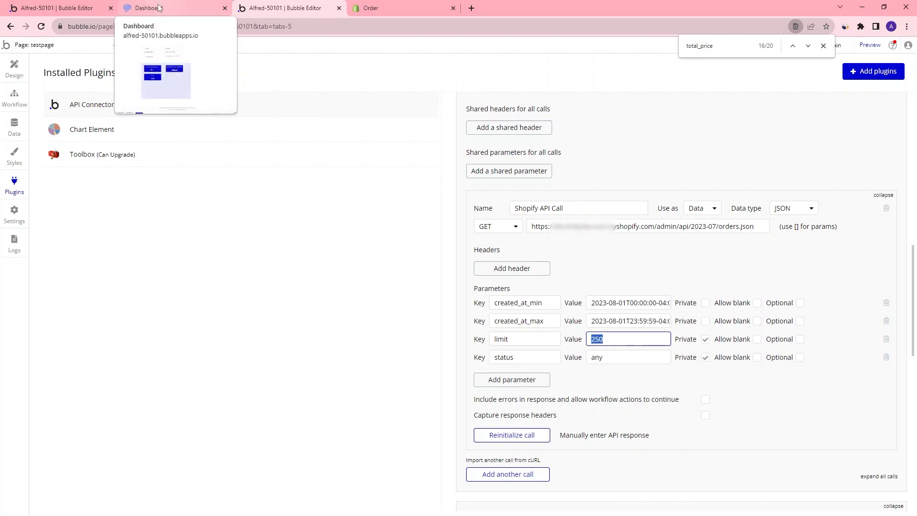
pyautogui.click(160, 10)
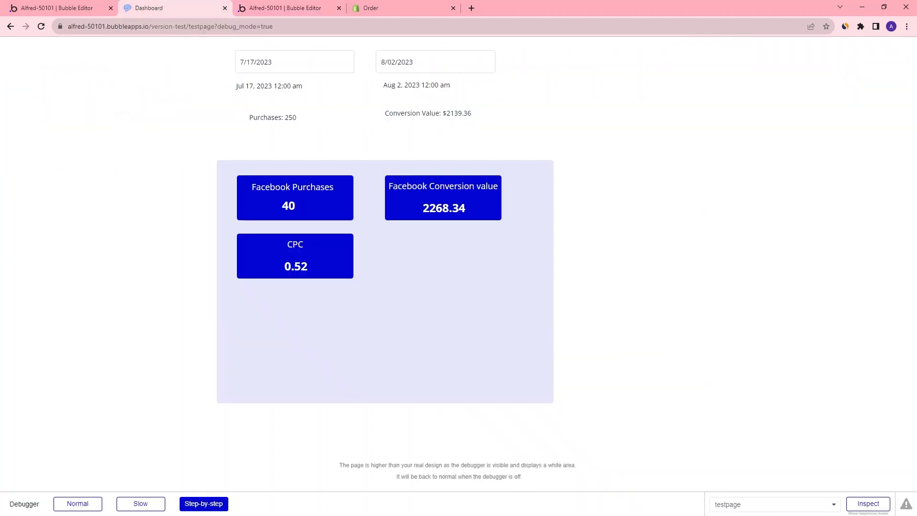
# In the preview, set the start date to 7/31/2023 and check the Purchases count
pyautogui.moveTo(286, 122); pyautogui.dragTo(313, 128)
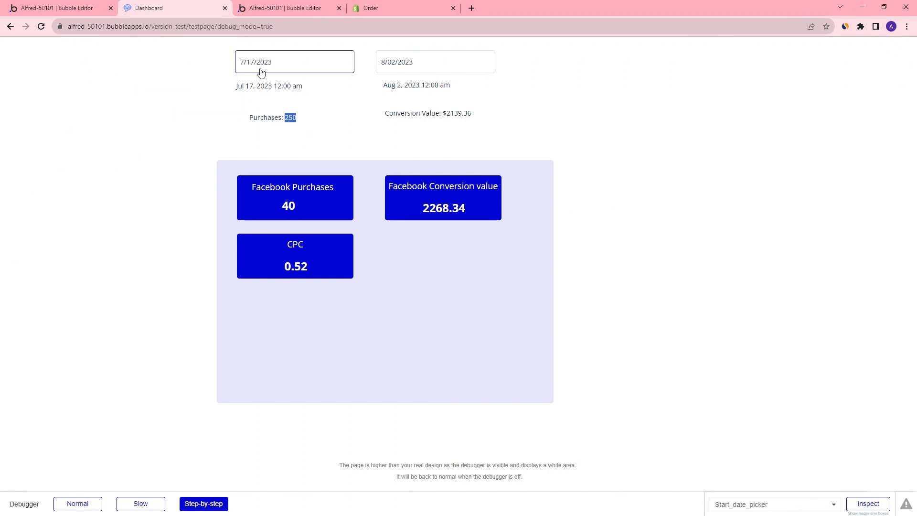
pyautogui.click(292, 65)
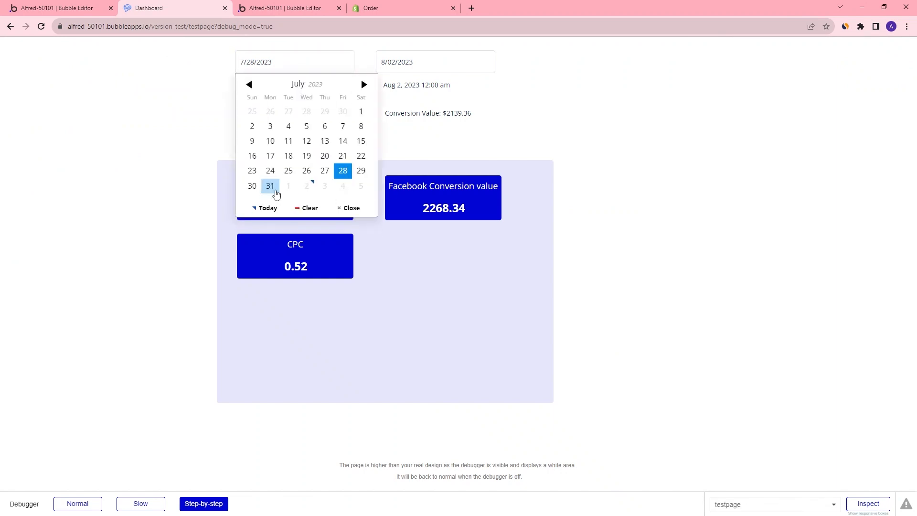
pyautogui.click(269, 185)
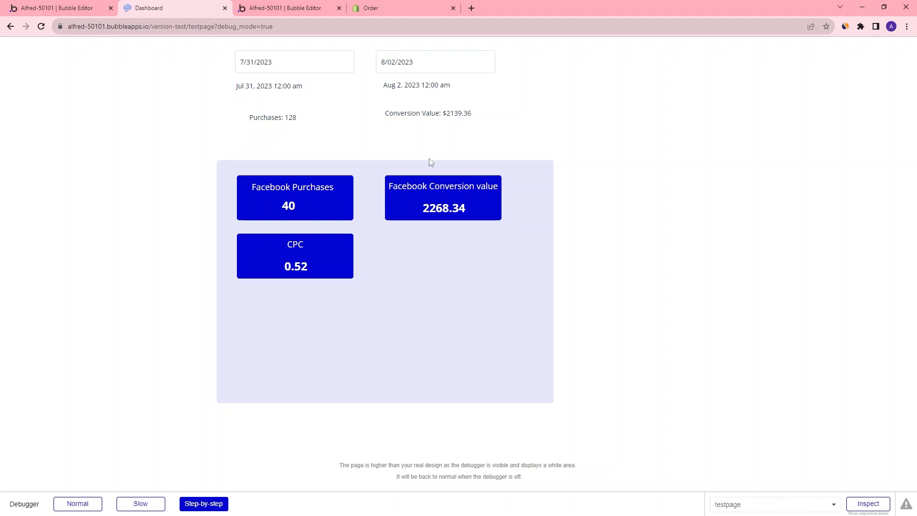
pyautogui.moveTo(314, 122); pyautogui.dragTo(248, 123)
pyautogui.click(288, 127)
pyautogui.moveTo(287, 120); pyautogui.dragTo(297, 123)
pyautogui.click(300, 119)
pyautogui.click(514, 84)
pyautogui.moveTo(289, 117); pyautogui.dragTo(294, 115)
# Replace the Facebook Purchases text's time_range parameter with an Arbitrary text holding the pasted since/until JSON
pyautogui.click(90, 8)
pyautogui.click(576, 176)
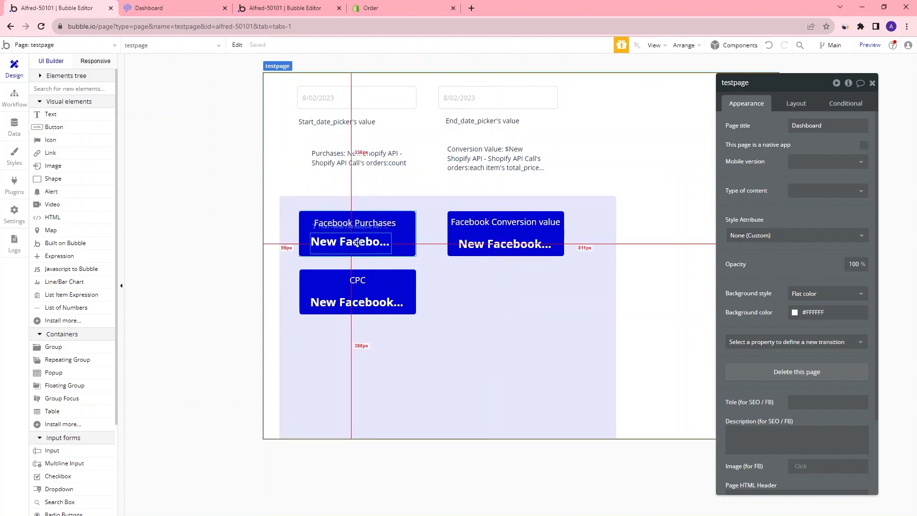
pyautogui.click(386, 239)
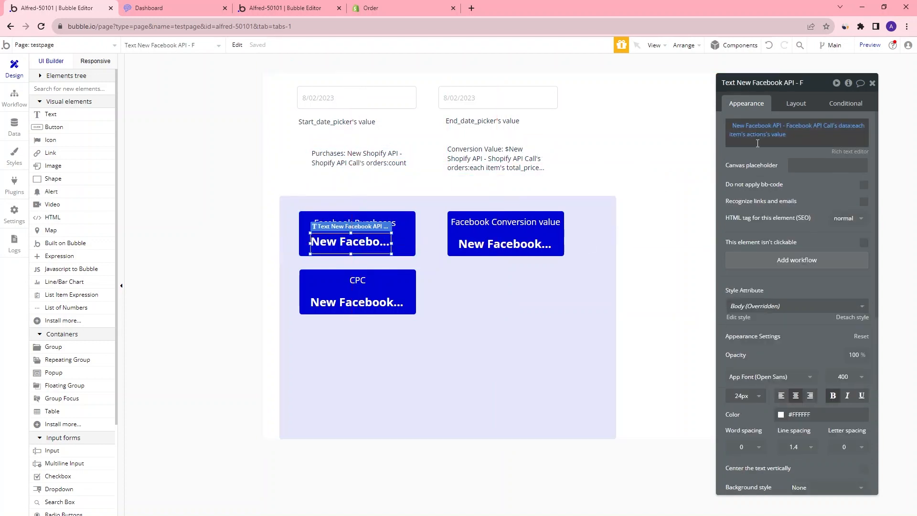
pyautogui.click(766, 130)
pyautogui.click(651, 130)
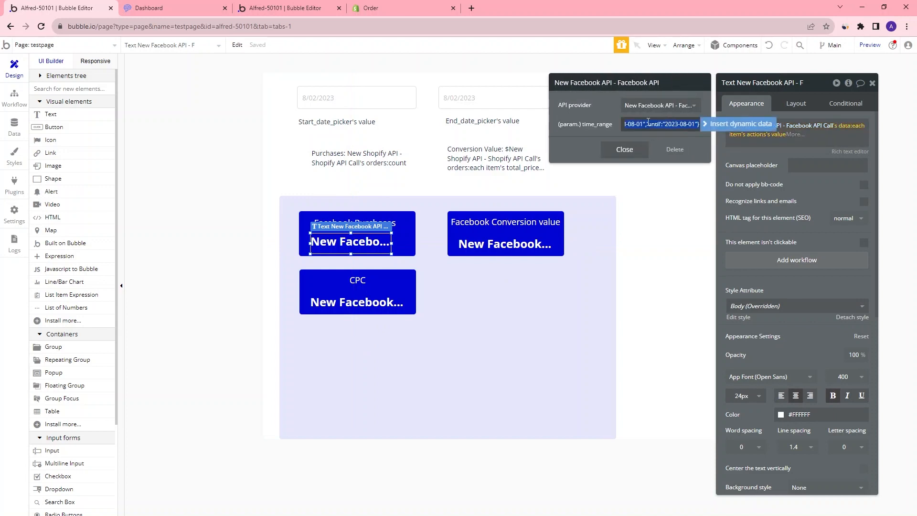
pyautogui.click(648, 132)
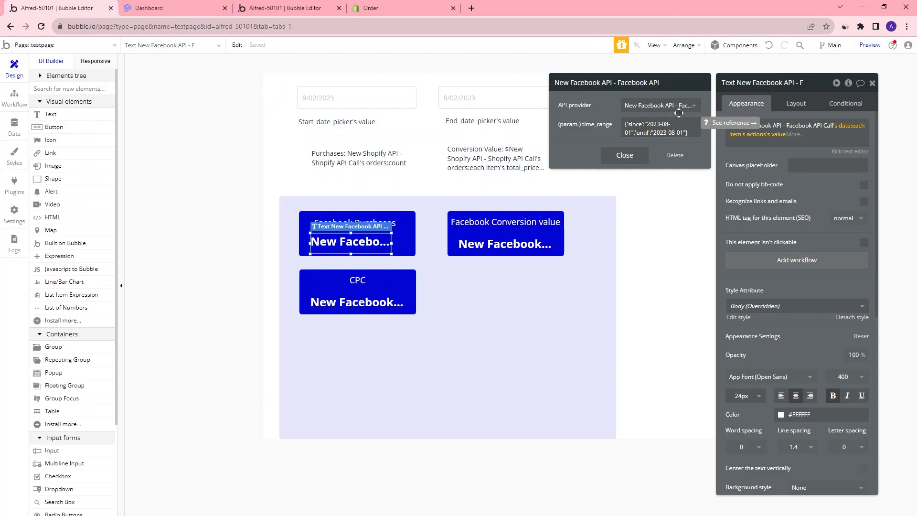
pyautogui.click(697, 131)
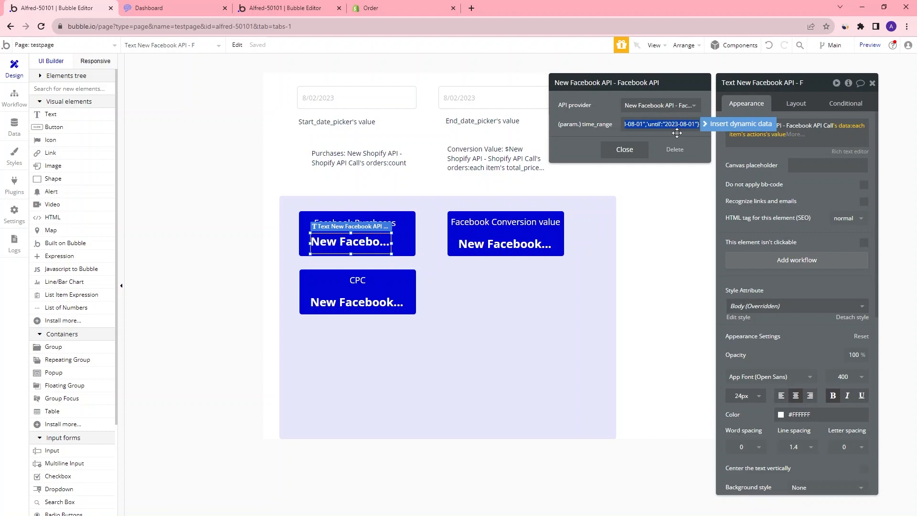
pyautogui.press('BackSpace')
pyautogui.click(693, 125)
pyautogui.click(712, 128)
pyautogui.scroll(-2, 676, 159)
pyautogui.scroll(-5, 677, 165)
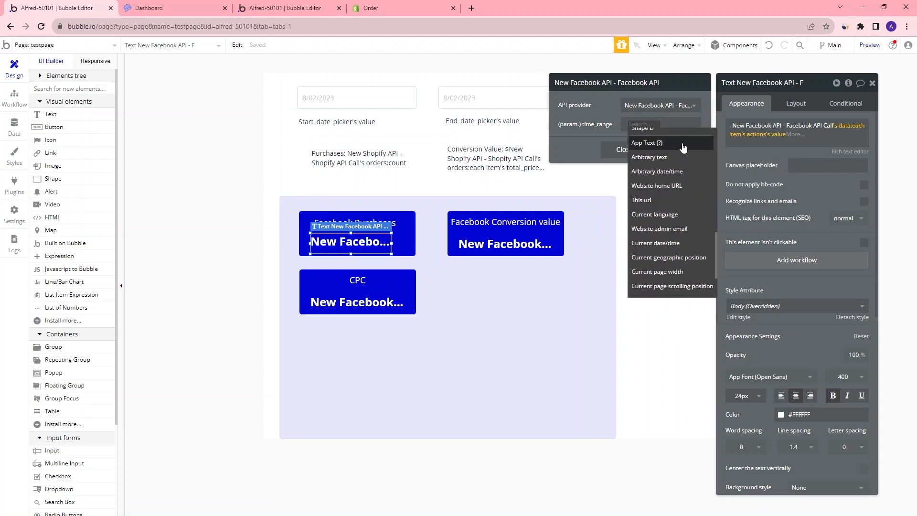
pyautogui.click(676, 159)
pyautogui.click(654, 118)
pyautogui.write("{'since':'2023-08-01','until':'2023-08-01'}")
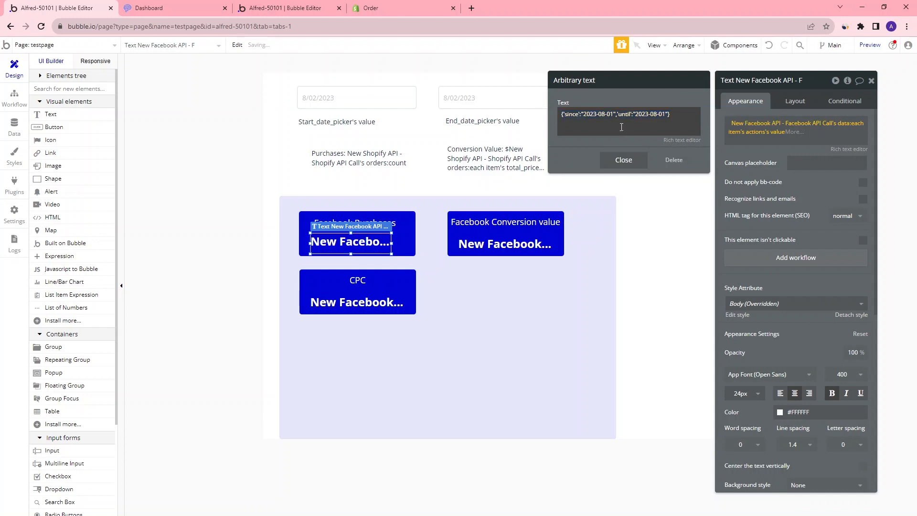
# Replace the since date in the time_range text with the Start_date_picker's value formatted as custom yyyy-mm-dd
pyautogui.tripleClick(615, 115)
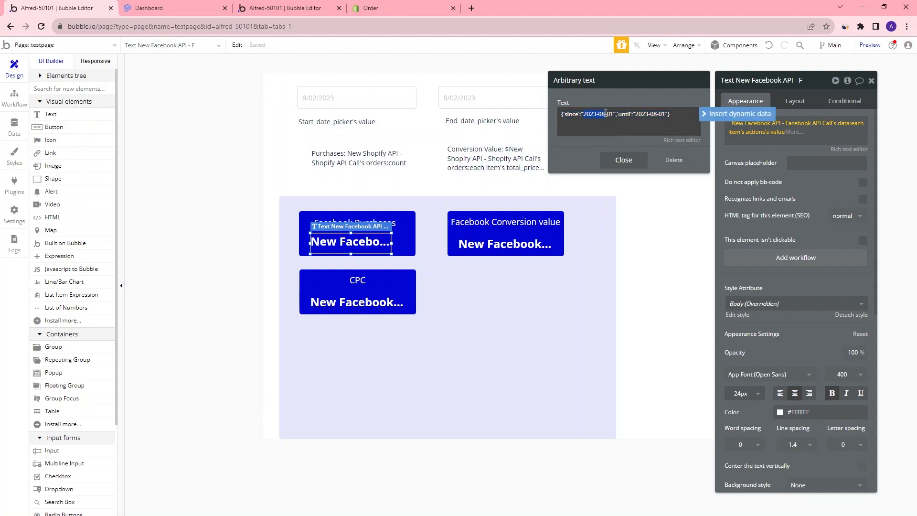
pyautogui.press('BackSpace')
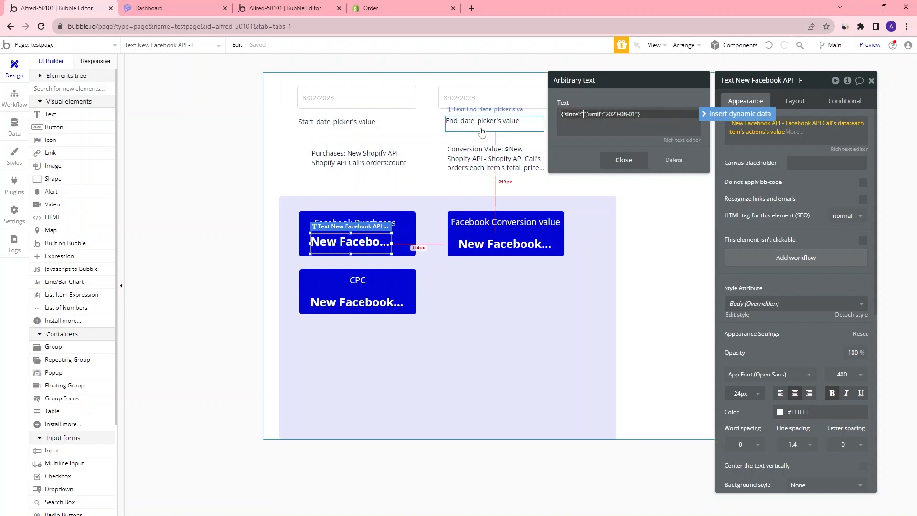
pyautogui.click(729, 114)
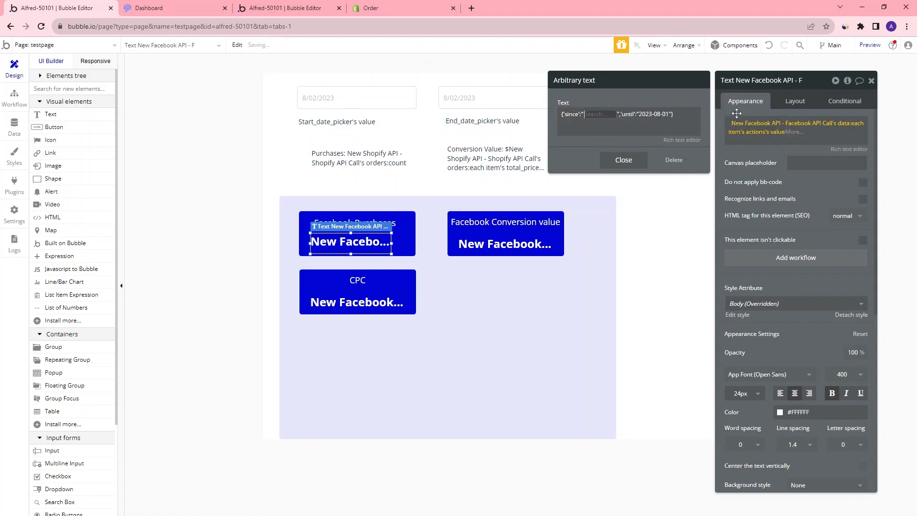
pyautogui.scroll(-3, 661, 143)
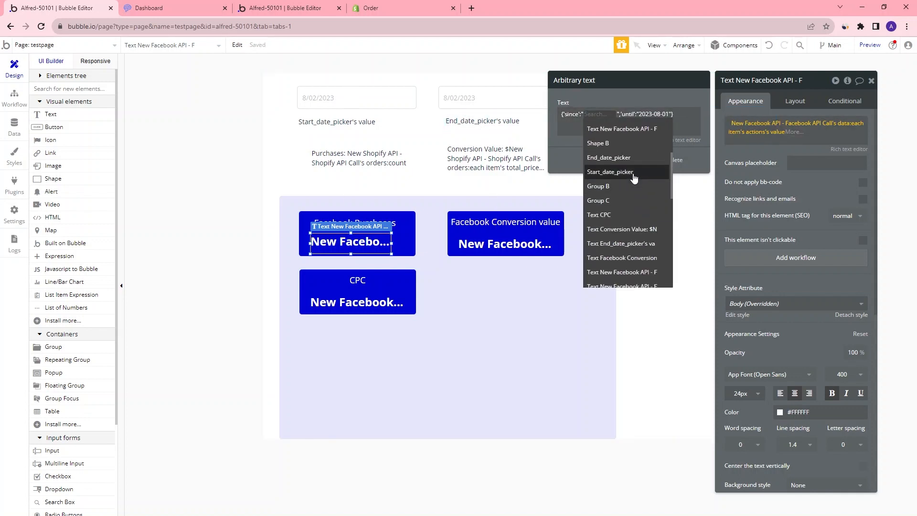
pyautogui.click(640, 177)
pyautogui.click(676, 126)
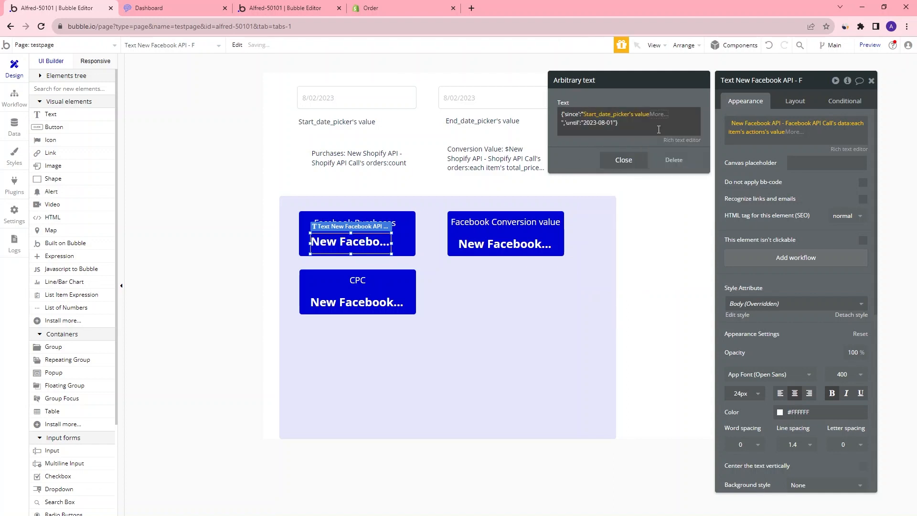
pyautogui.click(661, 119)
pyautogui.click(664, 138)
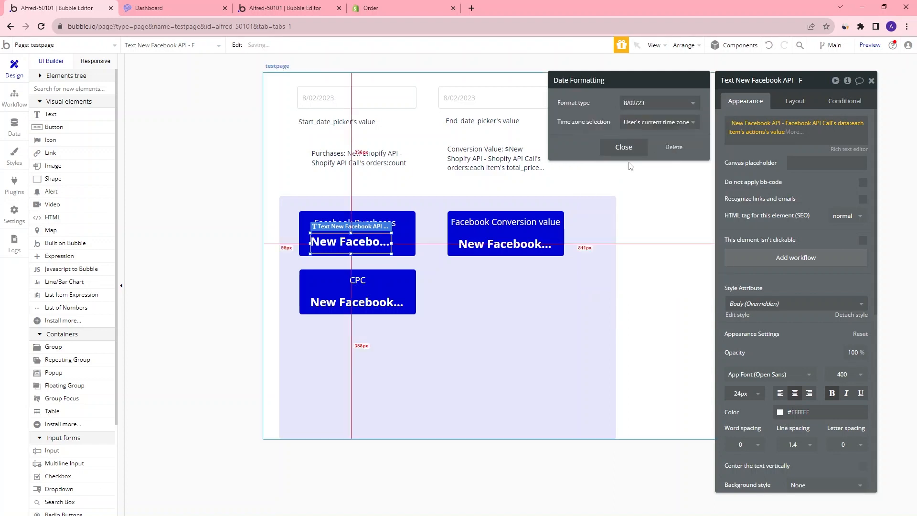
pyautogui.click(662, 102)
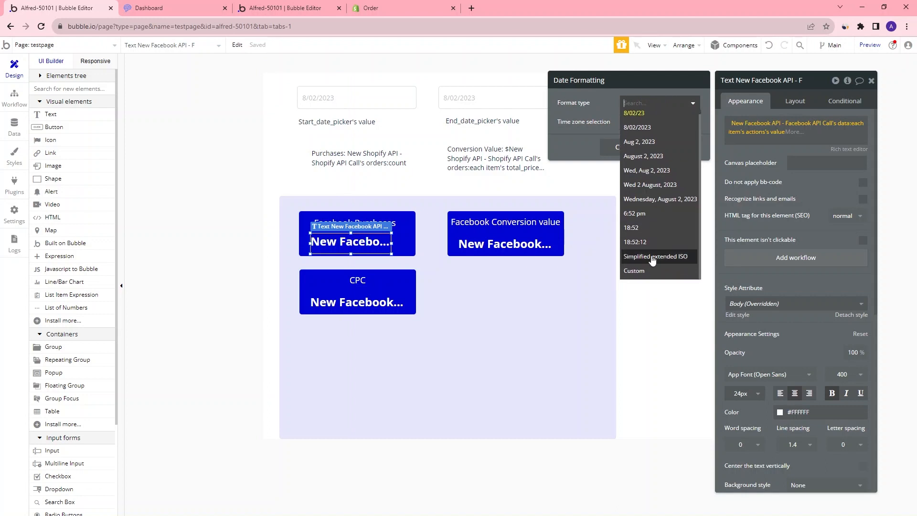
pyautogui.click(651, 275)
pyautogui.click(650, 122)
pyautogui.hotkey('ctrl', 'a')
pyautogui.write('y')
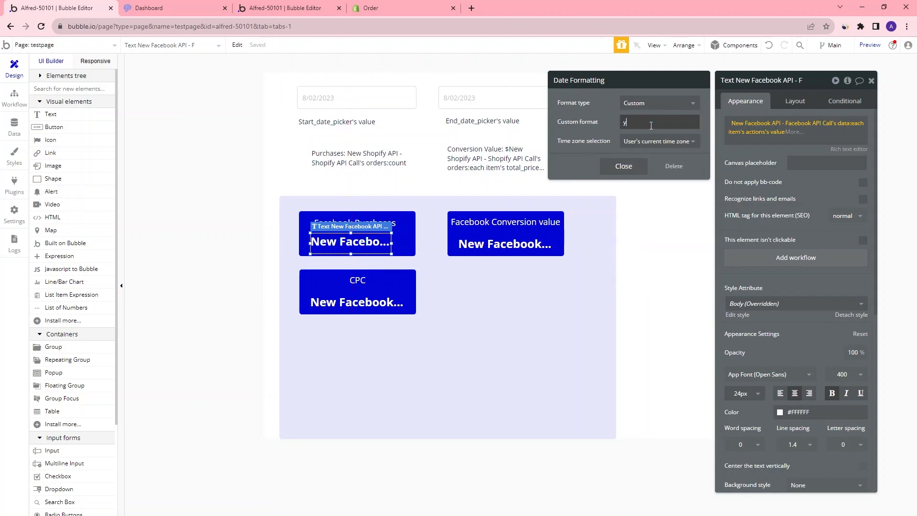
pyautogui.write('yyy-mm--dd')
pyautogui.click(634, 165)
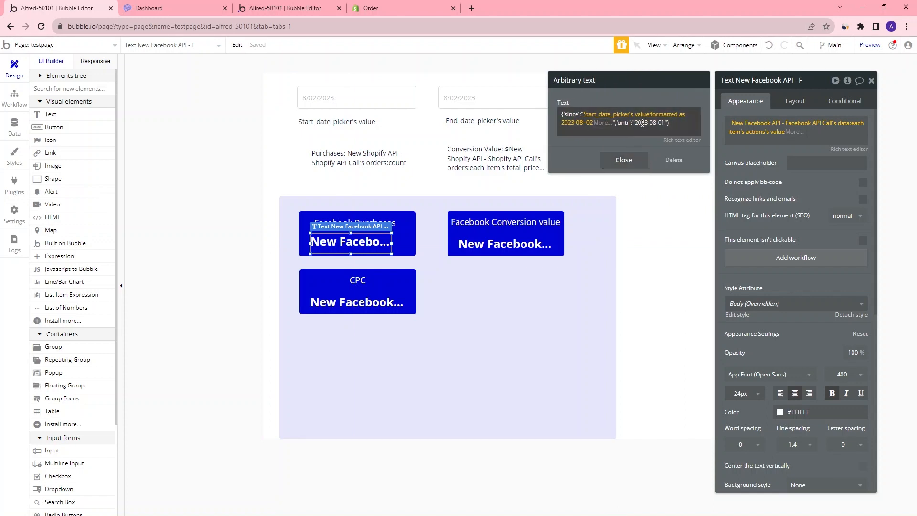
# Replace the until date with the End_date_picker's value formatted as custom yyyy-mm-dd, then close the text editor
pyautogui.tripleClick(636, 124)
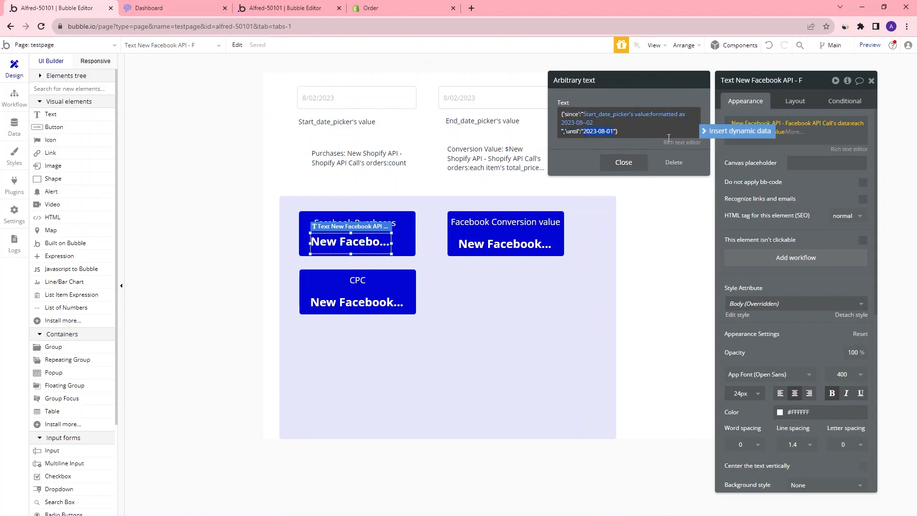
pyautogui.click(735, 131)
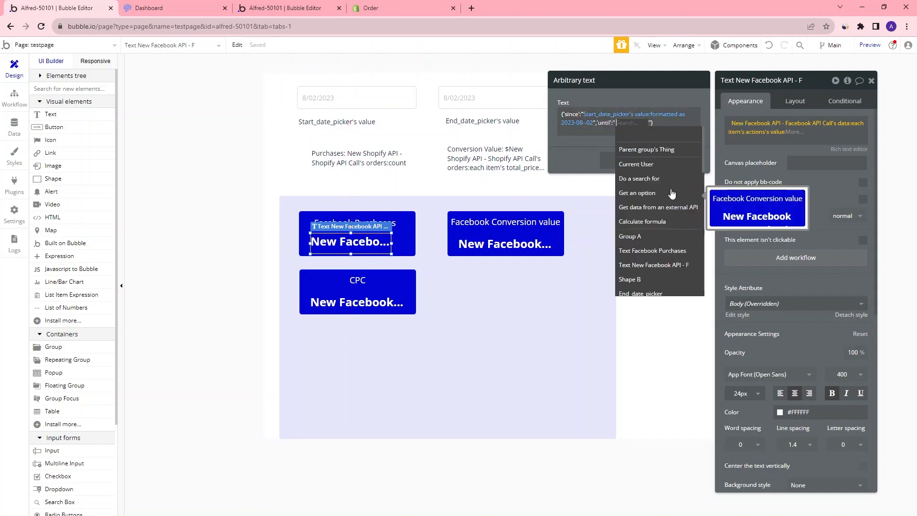
pyautogui.click(640, 293)
pyautogui.click(668, 167)
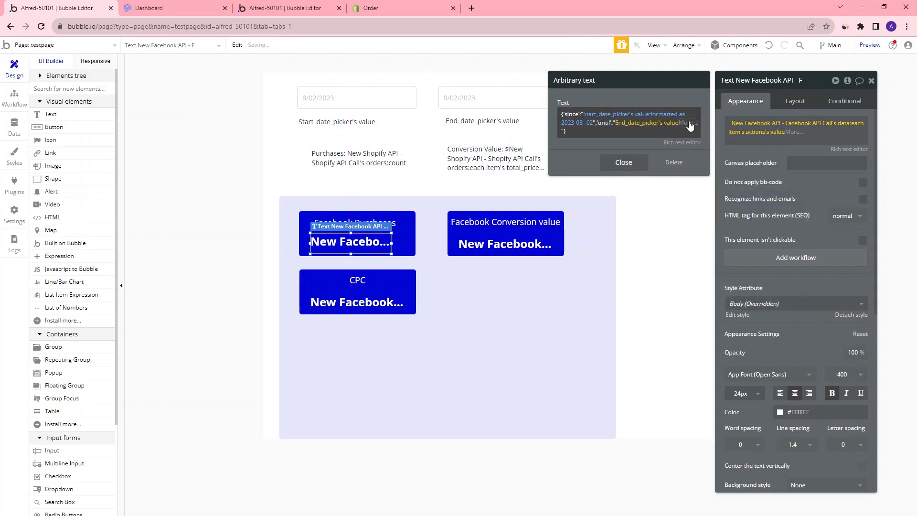
pyautogui.click(690, 125)
pyautogui.click(630, 142)
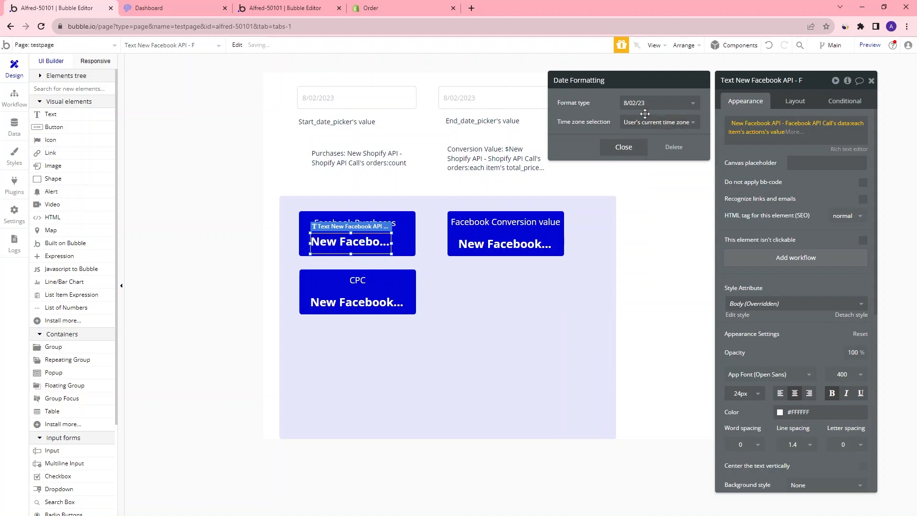
pyautogui.click(650, 103)
pyautogui.click(635, 276)
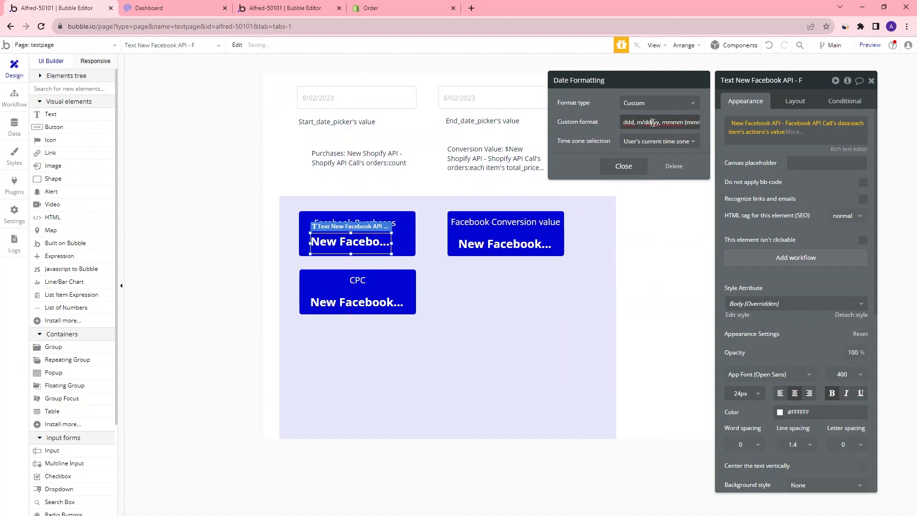
pyautogui.write('yyyy-mm-dd')
pyautogui.click(631, 166)
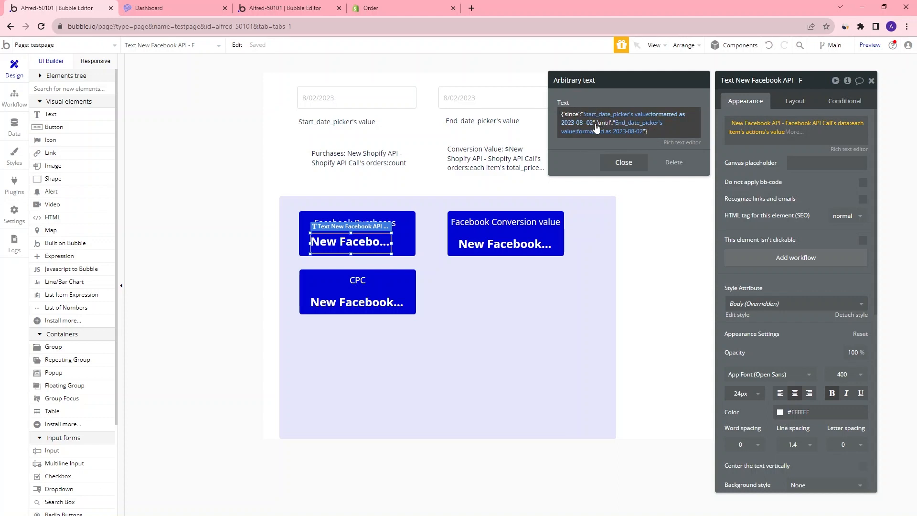
pyautogui.click(621, 162)
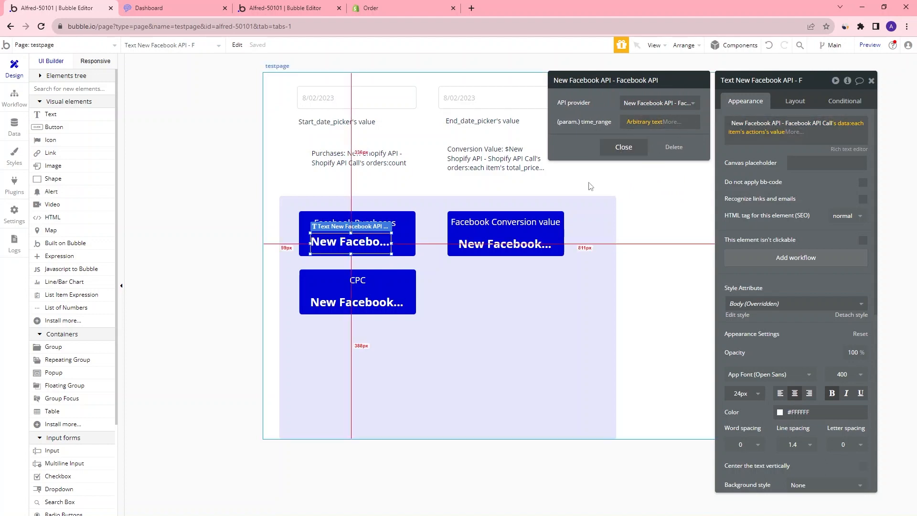
# Compare with the Facebook API call's time_range parameter in the API Connector, then return to the editor
pyautogui.click(301, 8)
pyautogui.scroll(-15, 668, 306)
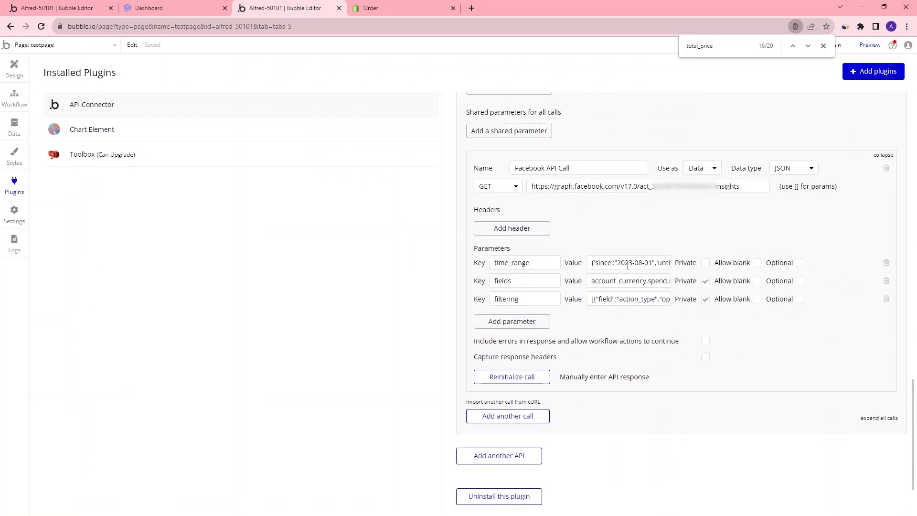
pyautogui.click(81, 8)
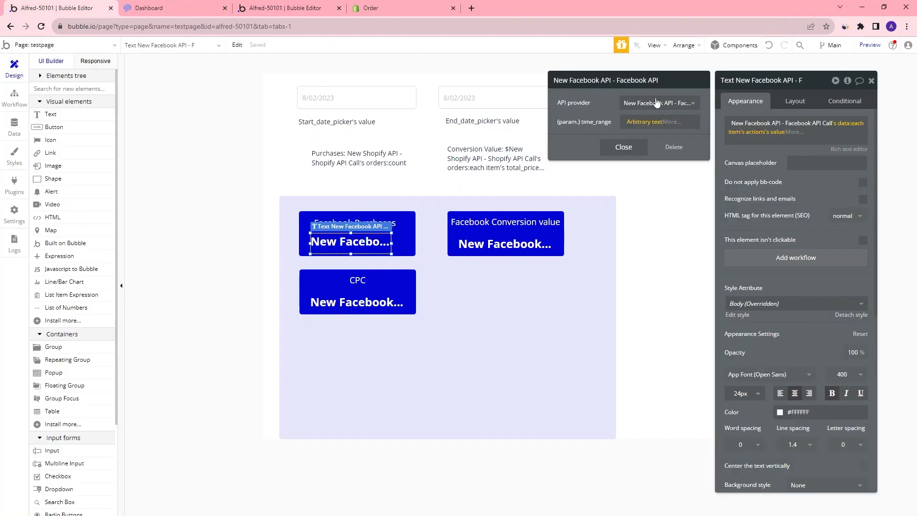
# Preview the page and set both the start and end dates to 8/01/2023
pyautogui.click(873, 47)
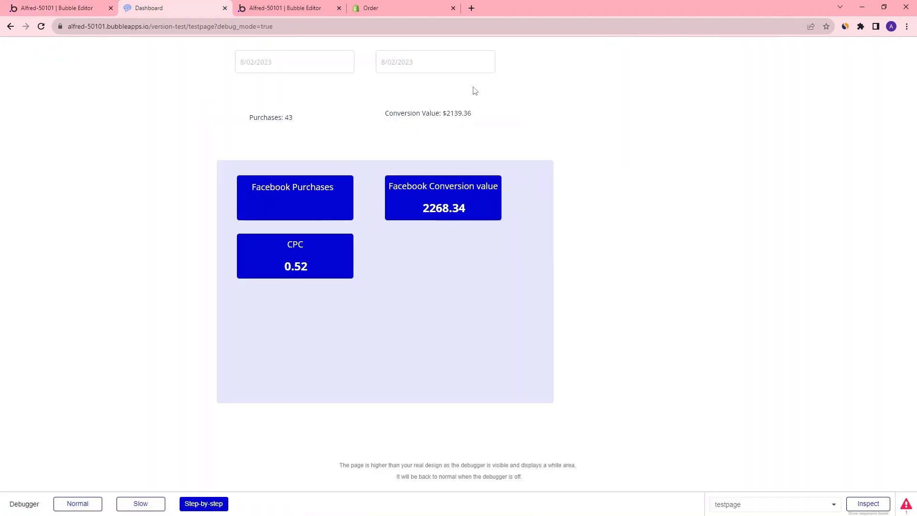
pyautogui.click(309, 67)
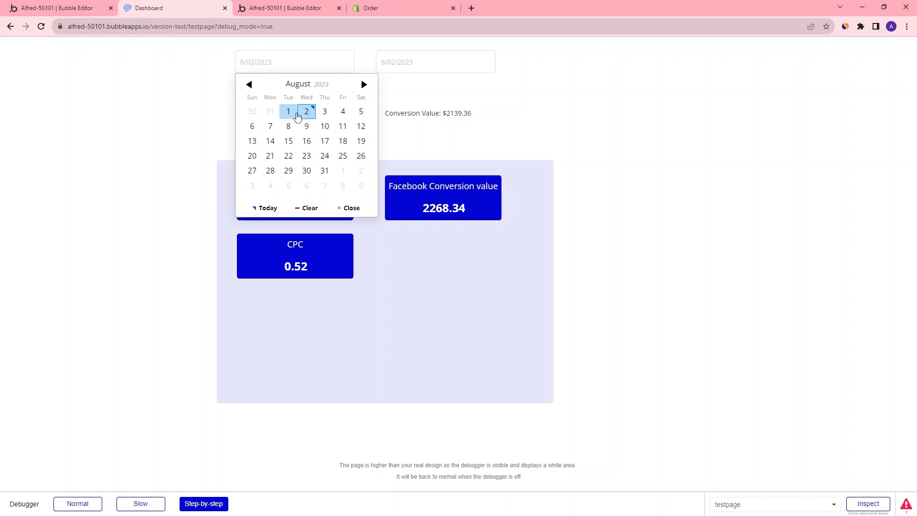
pyautogui.click(287, 112)
pyautogui.click(403, 71)
pyautogui.click(428, 111)
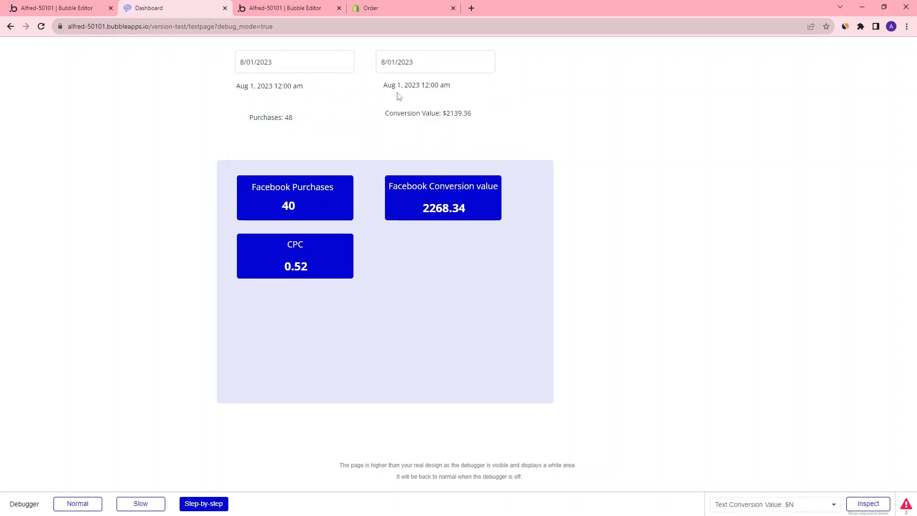
# In the preview, change the start date to 7/30/2023 and the end date to 8/02/2023
pyautogui.click(336, 69)
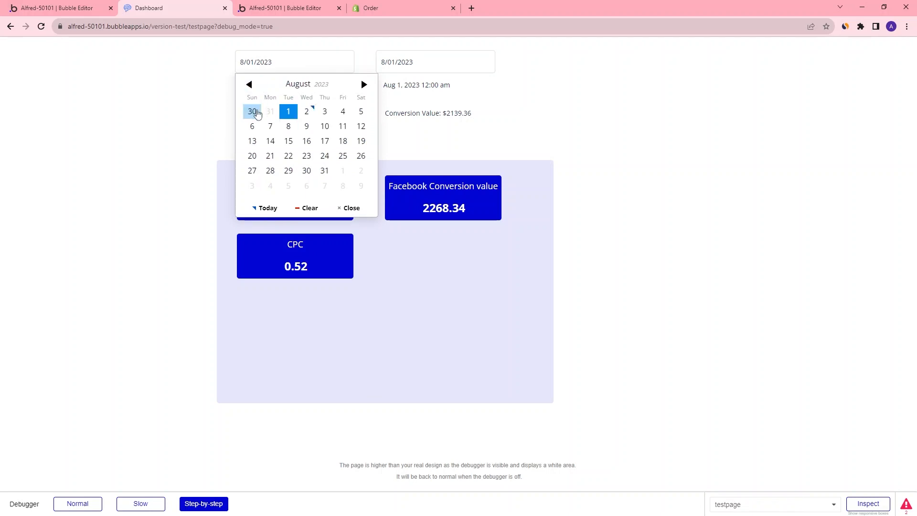
pyautogui.click(253, 112)
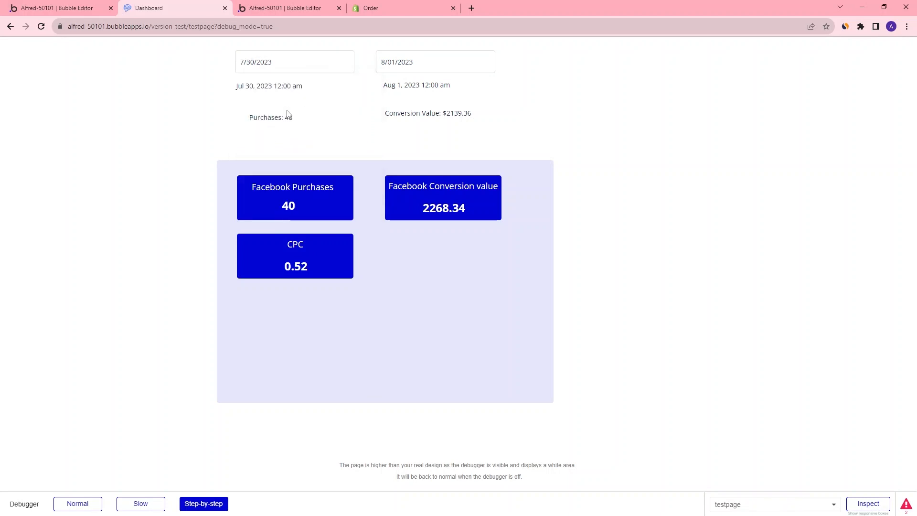
pyautogui.click(388, 62)
pyautogui.click(447, 112)
# Give the Facebook Conversion value text the same date-picker time_range parameter
pyautogui.hotkey('ctrl', '1')
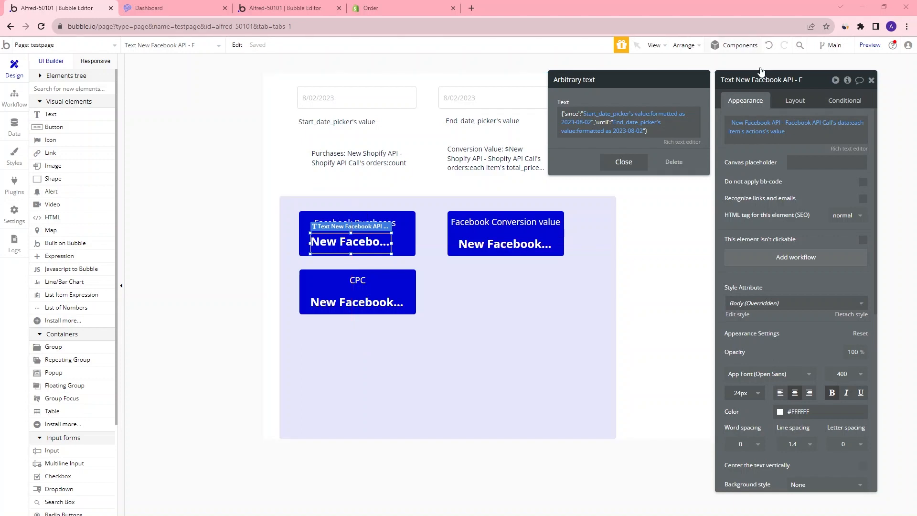
pyautogui.click(505, 244)
pyautogui.click(759, 123)
pyautogui.click(647, 126)
pyautogui.click(601, 256)
pyautogui.click(624, 160)
# Give the CPC text the same date-picker time_range parameter
pyautogui.click(357, 302)
pyautogui.click(764, 122)
pyautogui.click(659, 123)
pyautogui.rightClick(653, 90)
pyautogui.click(687, 151)
pyautogui.click(652, 135)
pyautogui.click(623, 148)
# Review the API call parameters of the Shopify Conversion Value and Purchases texts
pyautogui.click(495, 158)
pyautogui.click(788, 122)
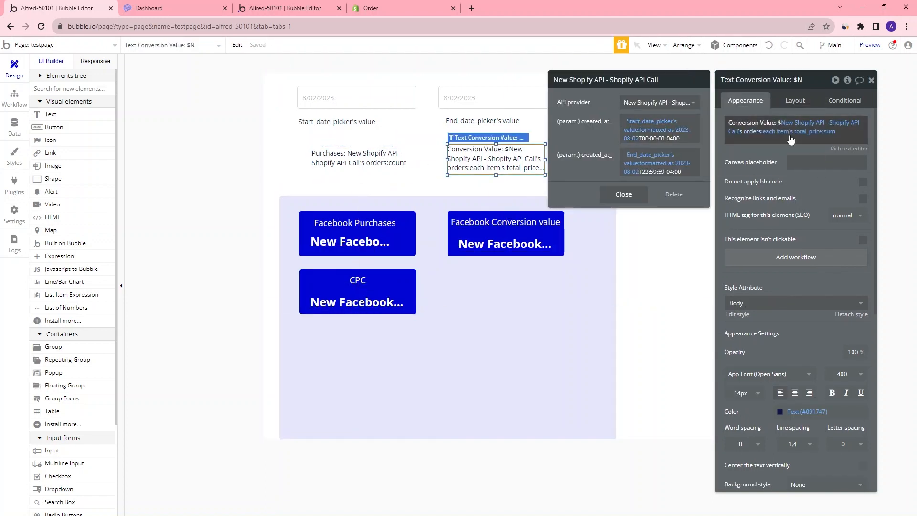
pyautogui.rightClick(659, 130)
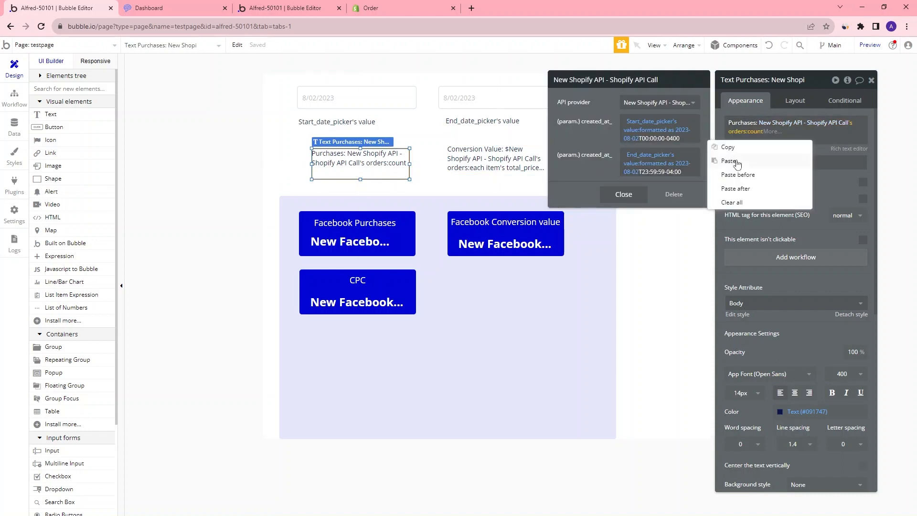
pyautogui.click(745, 153)
pyautogui.press('Escape')
# Preview the page and set the start date to 7/30/2023 and the end date to 8/01/2023
pyautogui.click(870, 45)
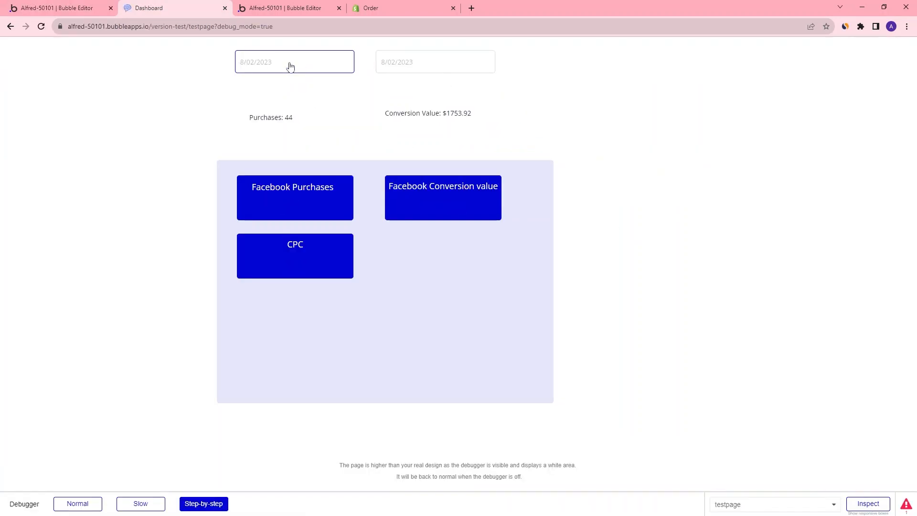
pyautogui.click(290, 66)
pyautogui.click(252, 111)
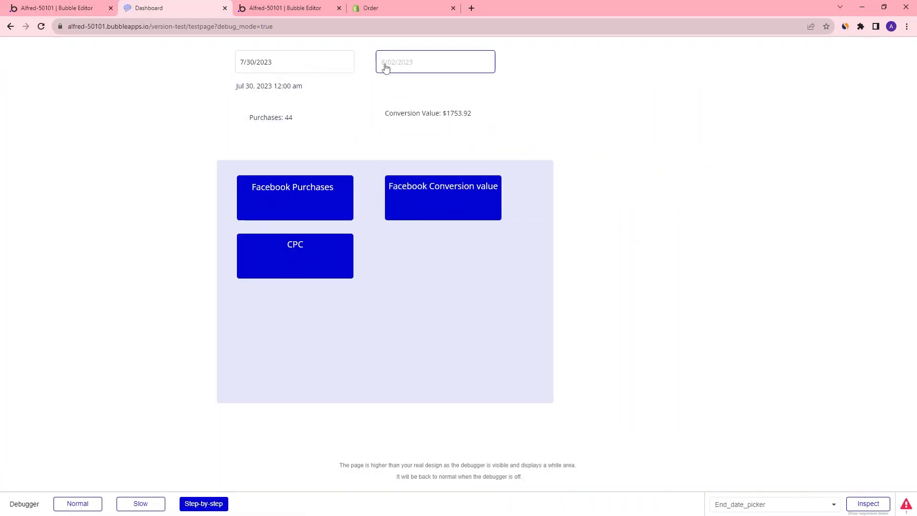
pyautogui.click(420, 68)
pyautogui.click(429, 112)
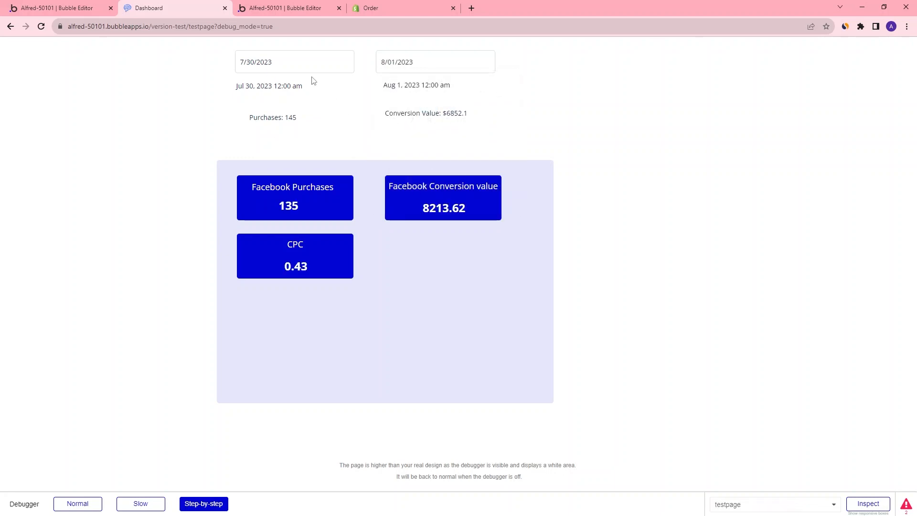
# Move the Facebook card group lower and place the Shopify Purchases text in a new section above it
pyautogui.hotkey('ctrl', '1')
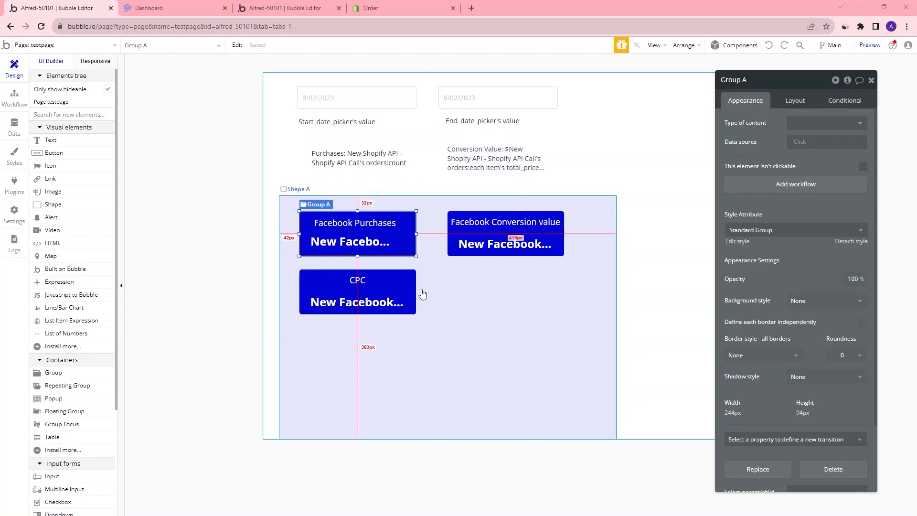
pyautogui.click(487, 342)
pyautogui.click(653, 164)
pyautogui.moveTo(590, 263); pyautogui.dragTo(605, 390)
pyautogui.click(358, 245)
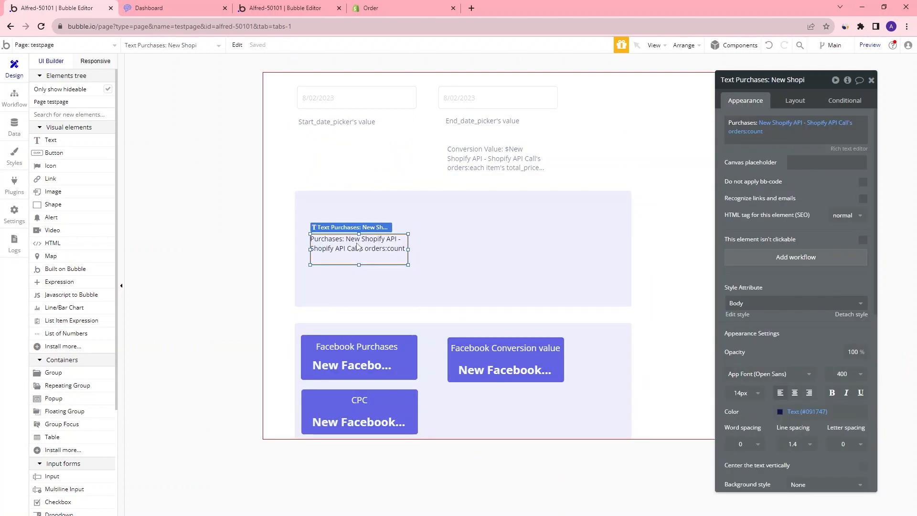
pyautogui.click(510, 220)
# Turn the Shopify texts into Shopify Purchases and Shopify Sales cards under a Shopify Data heading
pyautogui.hotkey('ctrl', 'z')
pyautogui.hotkey('ctrl', 'z')
pyautogui.hotkey('ctrl', 'z')
pyautogui.hotkey('ctrl', 'z')
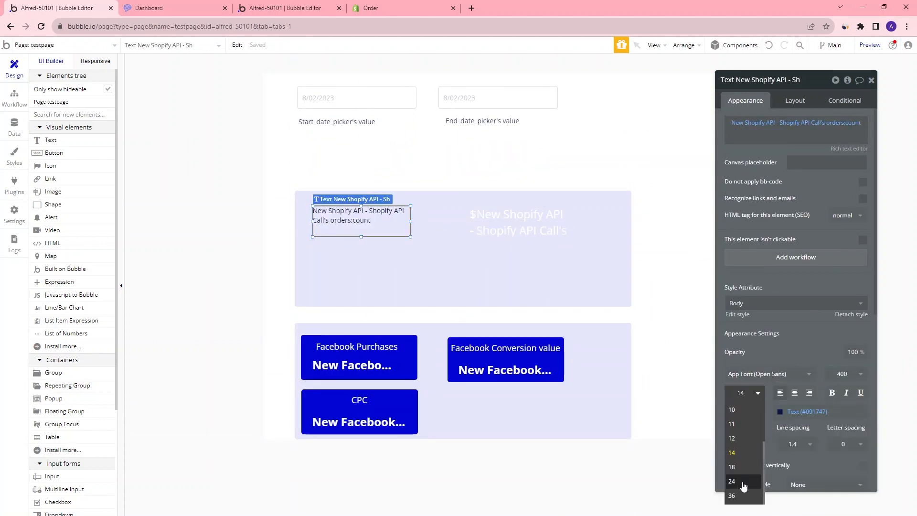
pyautogui.hotkey('ctrl', 'z')
pyautogui.hotkey('ctrl', 'z')
pyautogui.hotkey('ctrl', 'z')
pyautogui.hotkey('ctrl', 'z')
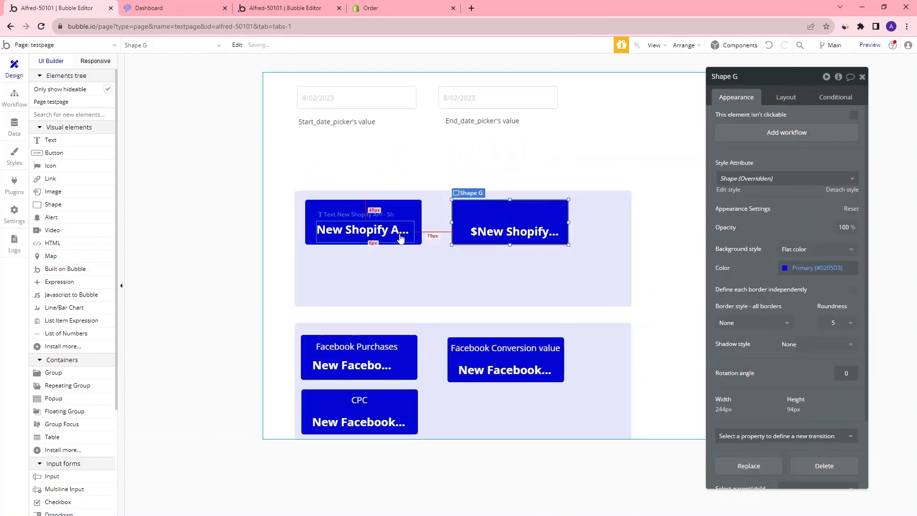
pyautogui.moveTo(719, 119); pyautogui.dragTo(771, 119)
pyautogui.hotkey('ctrl', 'z')
pyautogui.hotkey('ctrl', 'z')
pyautogui.hotkey('ctrl', 'z')
pyautogui.hotkey('ctrl', 'z')
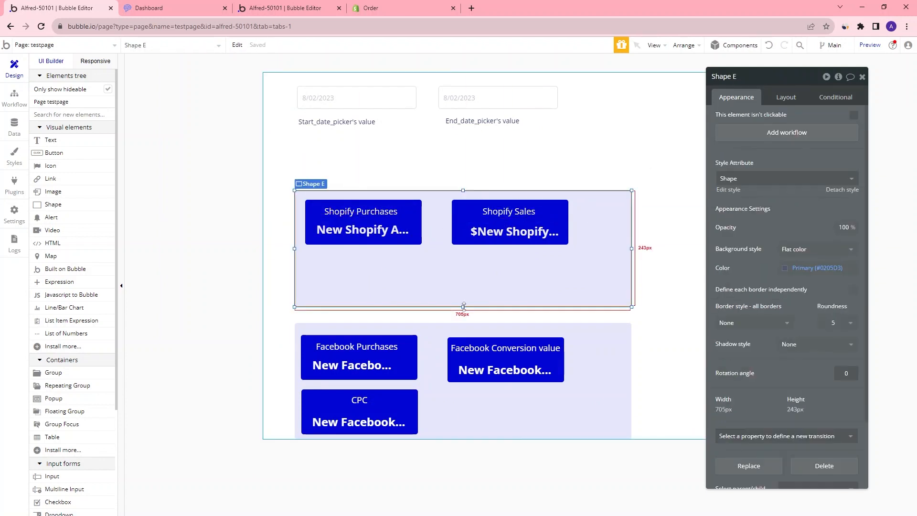
pyautogui.hotkey('ctrl', 'z')
pyautogui.hotkey('ctrl', 'z')
pyautogui.hotkey('ctrl', 'z')
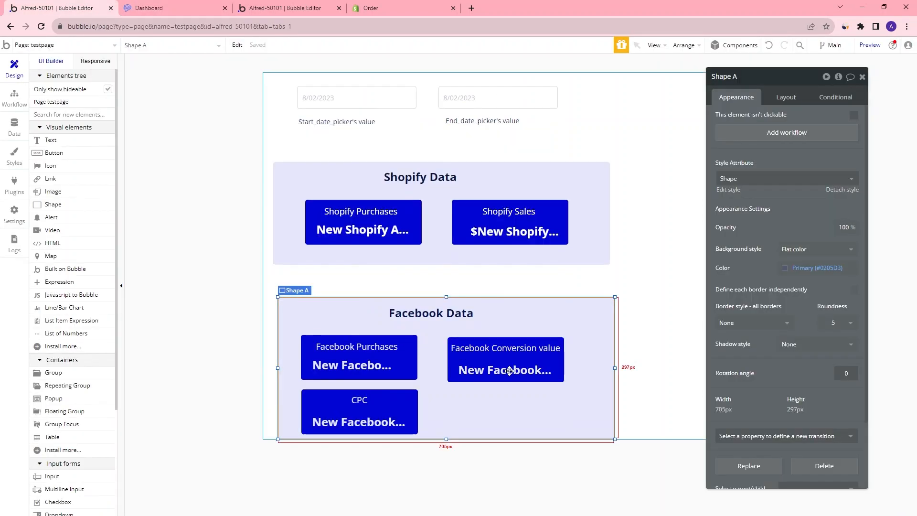
pyautogui.hotkey('ctrl', 'z')
pyautogui.hotkey('ctrl', 'z')
pyautogui.hotkey('ctrl', 'z')
# Preview the page with start date 7/31/2023 and try end dates 8/02/2023 and 8/01/2023
pyautogui.click(219, 5)
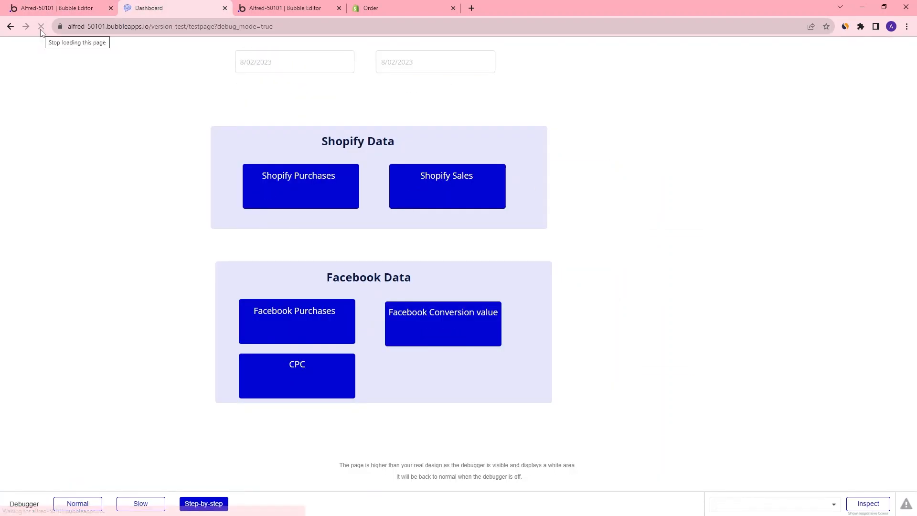
pyautogui.click(297, 56)
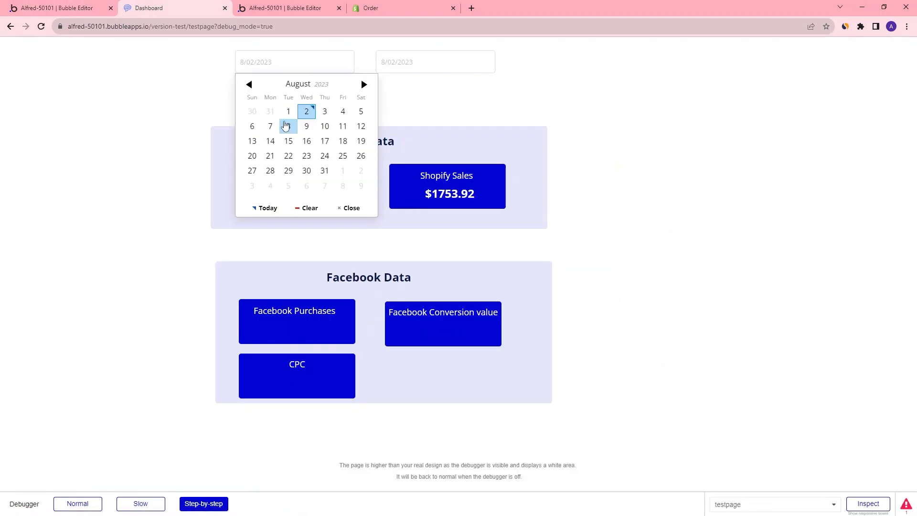
pyautogui.click(267, 111)
pyautogui.click(427, 72)
pyautogui.click(443, 113)
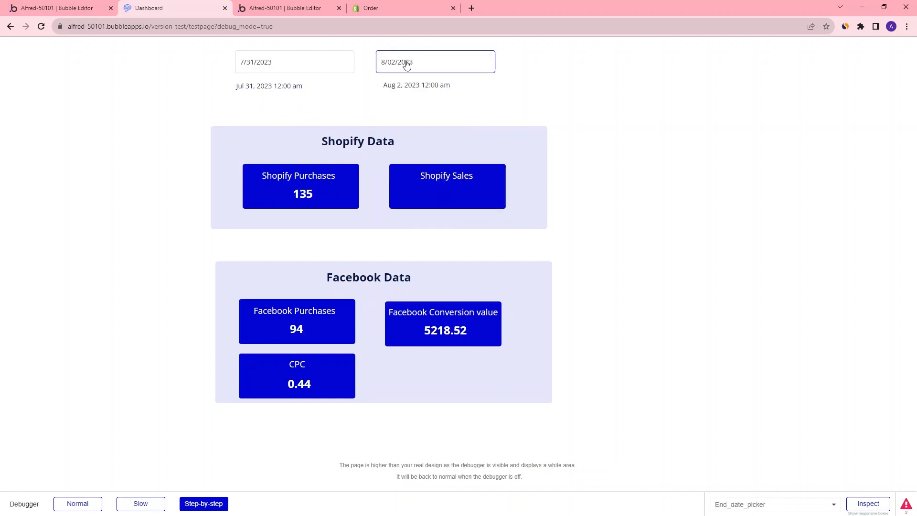
pyautogui.click(423, 65)
pyautogui.click(428, 109)
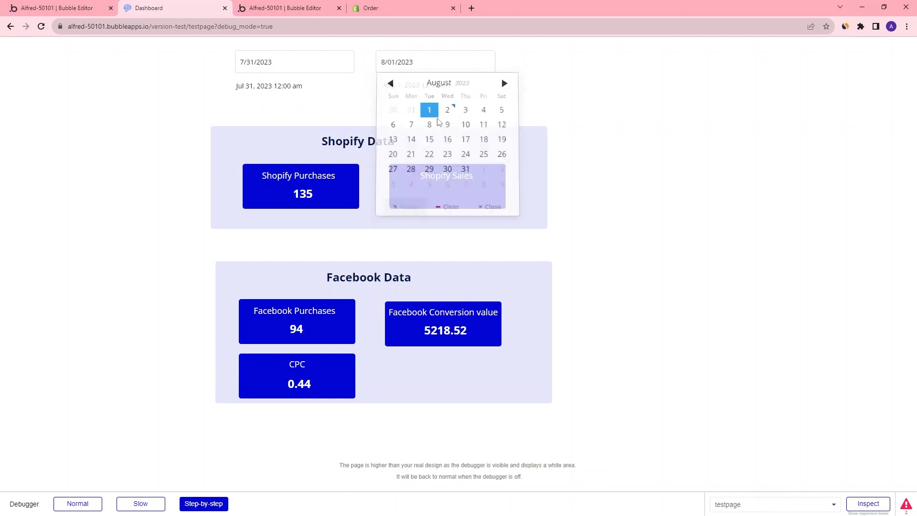
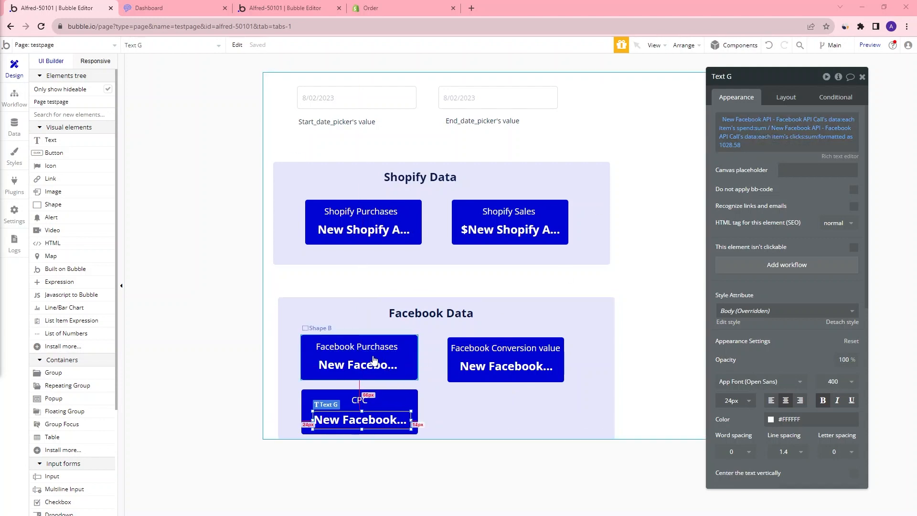
# Inspect the dynamic expressions behind the Facebook Purchases and CPC value texts
pyautogui.click(362, 366)
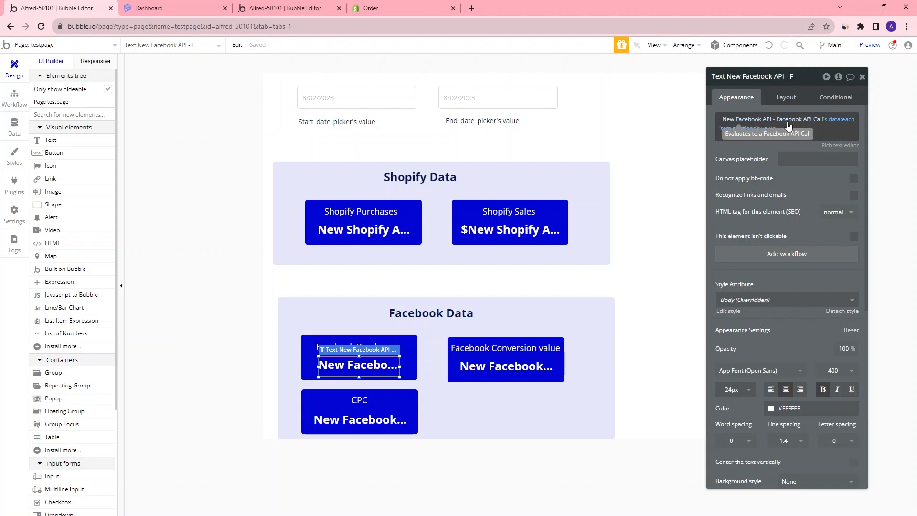
pyautogui.click(359, 420)
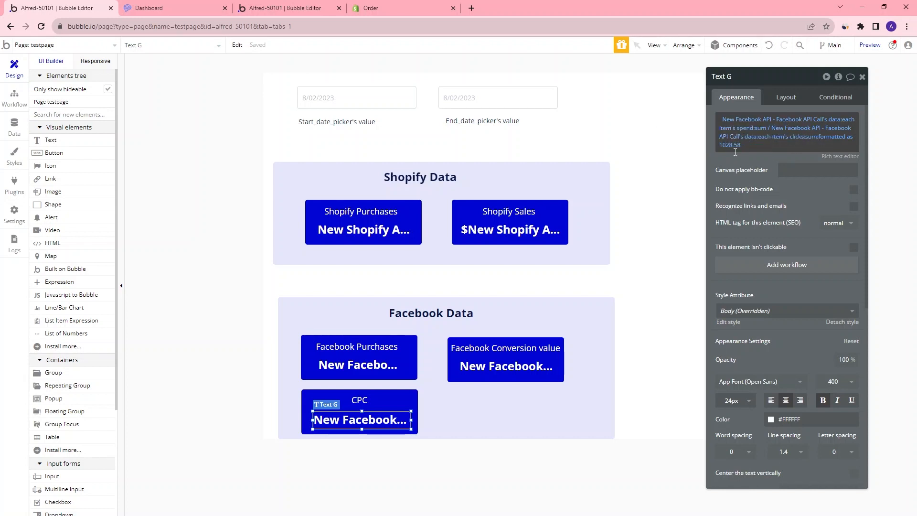
pyautogui.click(863, 78)
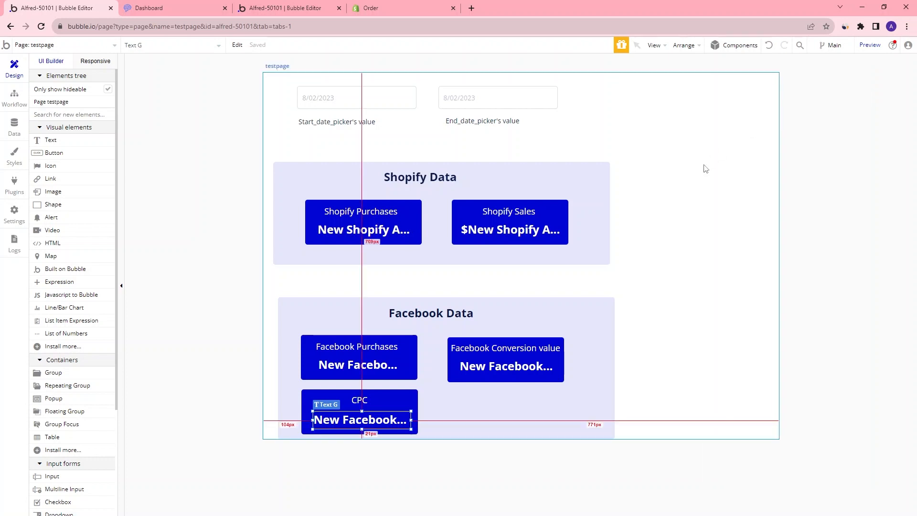
# Open the page's element inspector and add a number custom state named facebook_purchases to the page
pyautogui.doubleClick(725, 176)
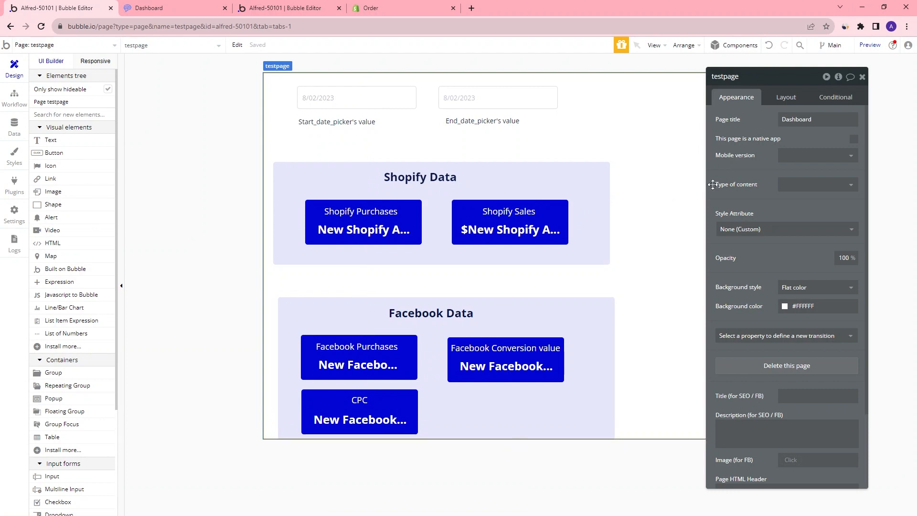
pyautogui.moveTo(778, 81); pyautogui.dragTo(729, 78)
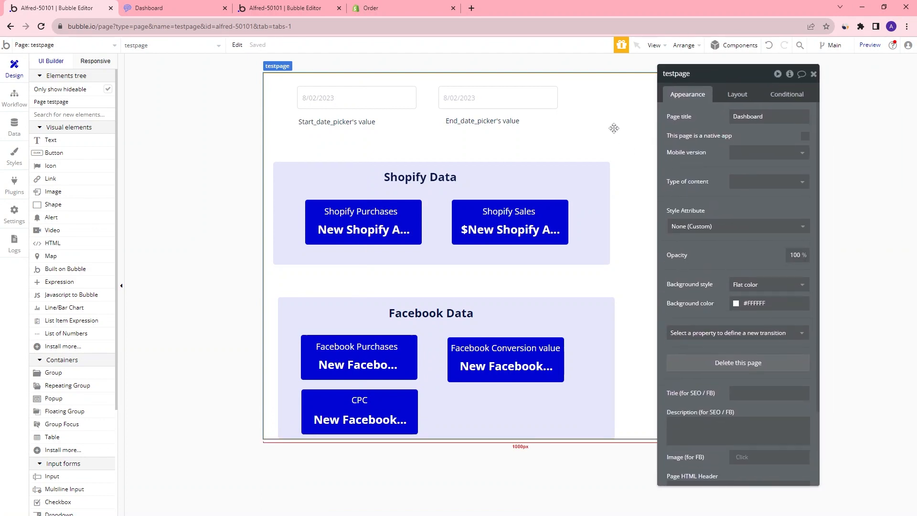
pyautogui.click(789, 75)
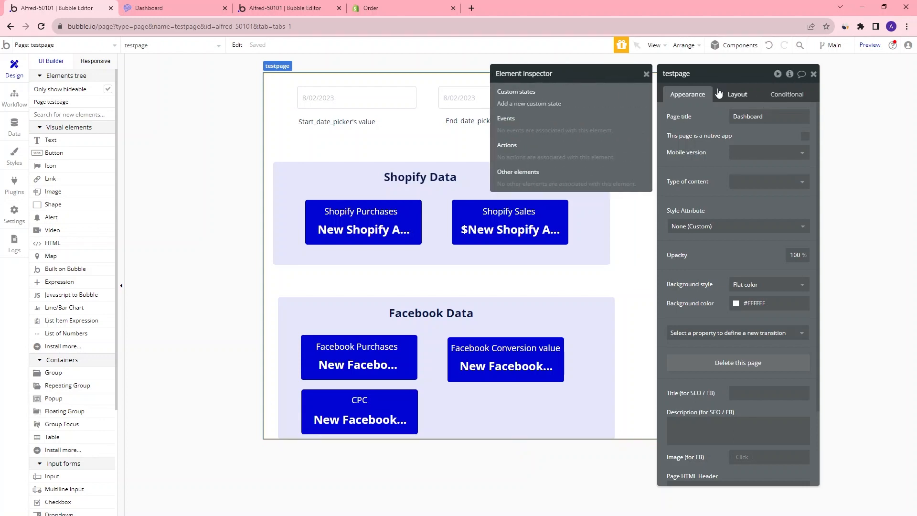
pyautogui.click(531, 104)
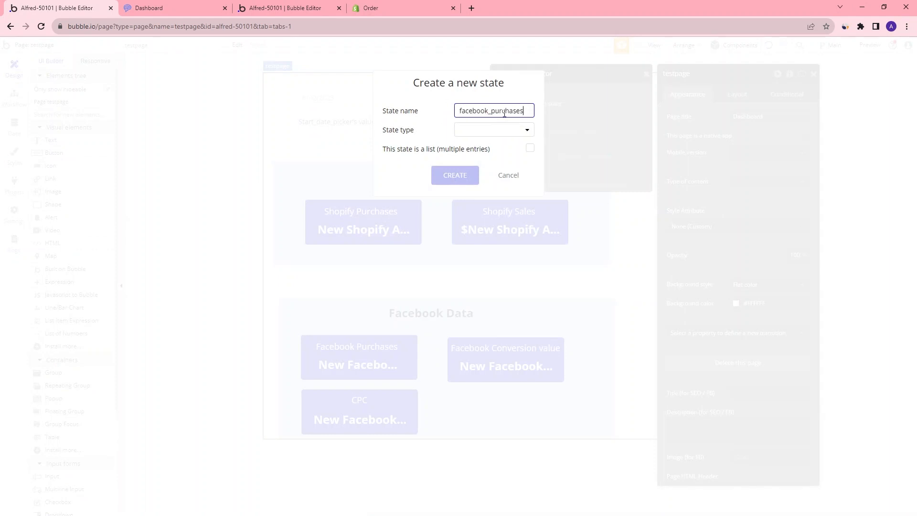
pyautogui.click(483, 133)
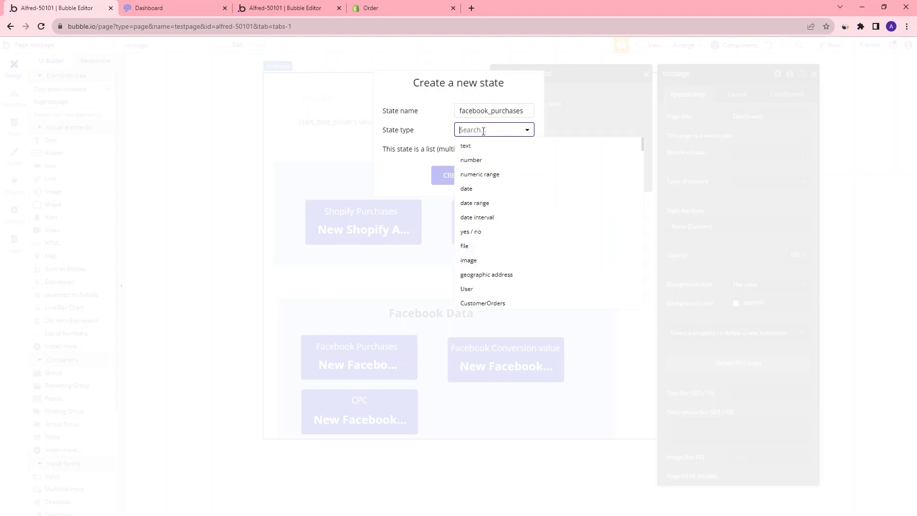
pyautogui.click(483, 158)
pyautogui.click(467, 175)
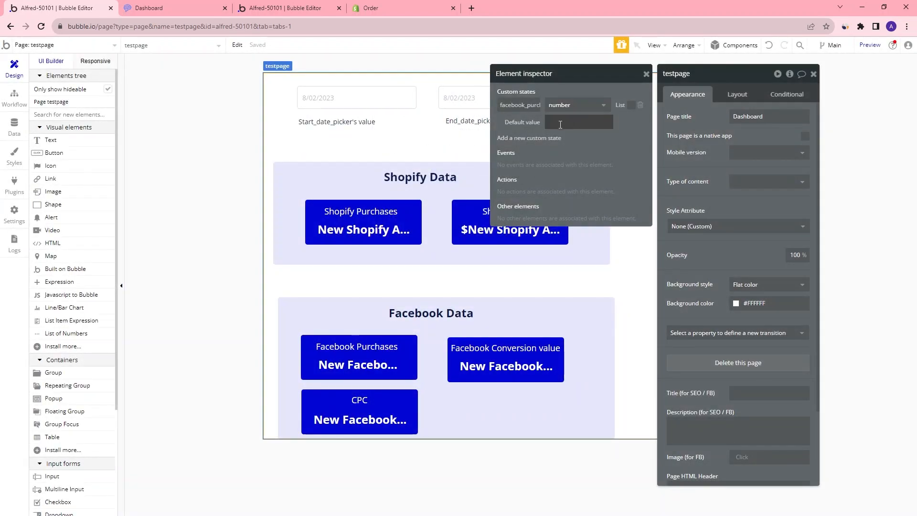
# Add a number custom state named fb_conversion_value to the page
pyautogui.click(529, 138)
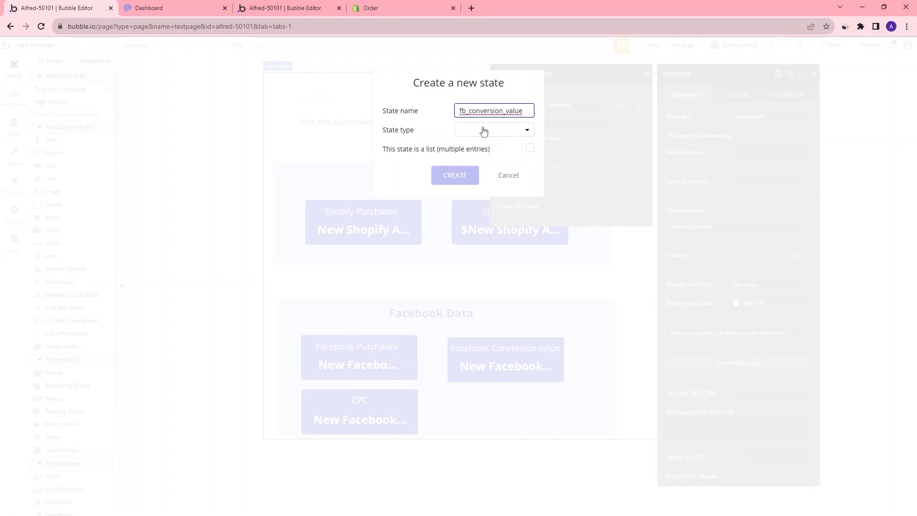
pyautogui.click(483, 130)
pyautogui.click(484, 159)
pyautogui.click(454, 175)
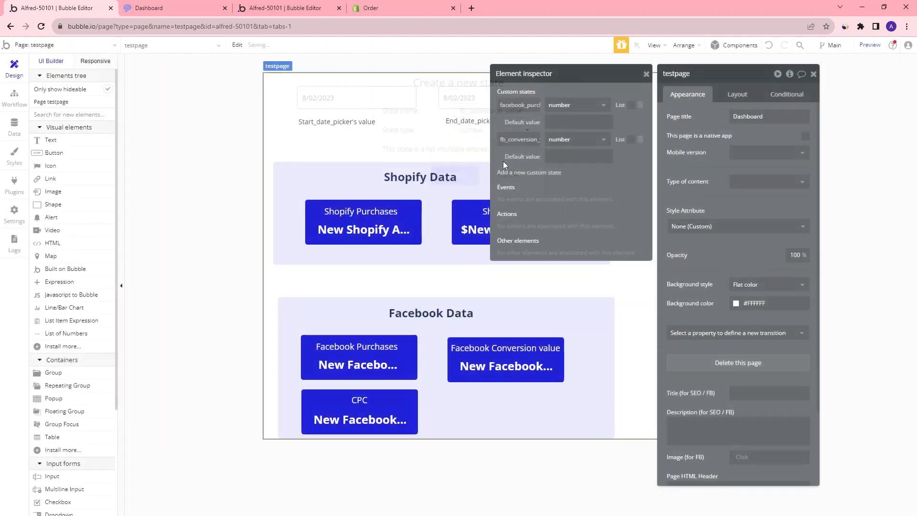
# Rename the facebook_purchases state to fb_purchases and add a number custom state named fb_clicks
pyautogui.click(508, 105)
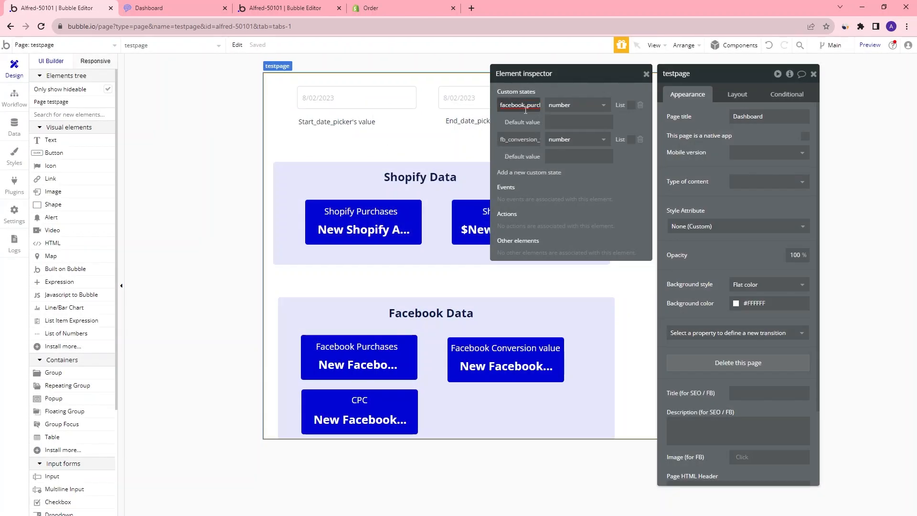
pyautogui.write('fb_purchases')
pyautogui.click(515, 173)
pyautogui.click(494, 130)
pyautogui.click(478, 157)
pyautogui.click(454, 175)
# Add a number custom state named shop_purchases to the page
pyautogui.click(520, 208)
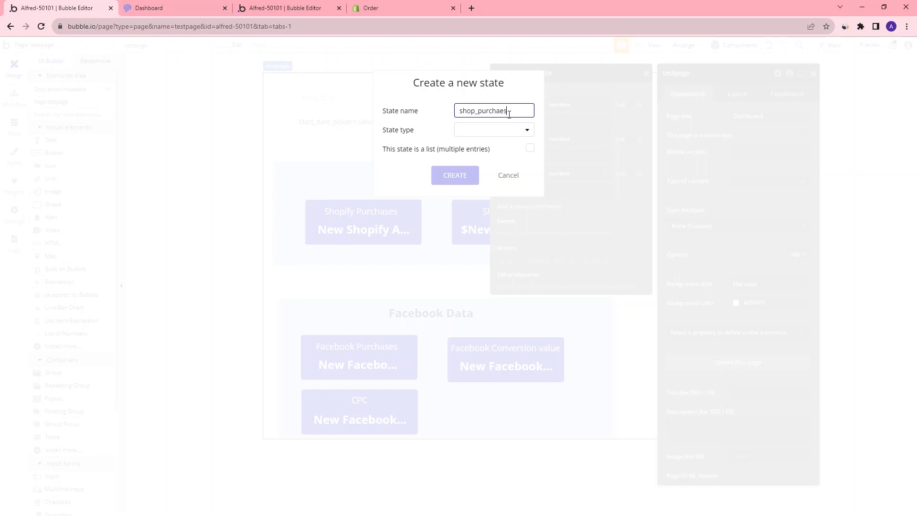
pyautogui.click(506, 131)
pyautogui.click(479, 157)
pyautogui.click(455, 176)
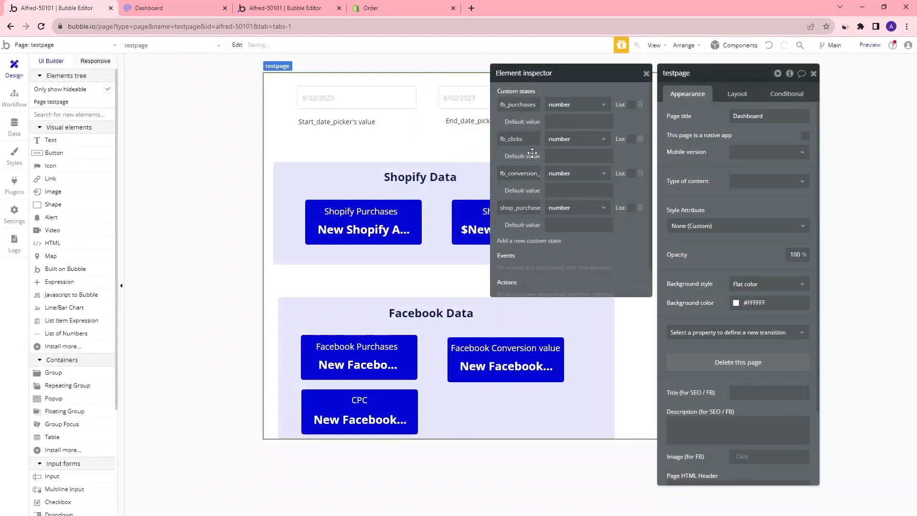
# Add a number custom state named shop_sales to the page and close the page properties
pyautogui.click(523, 240)
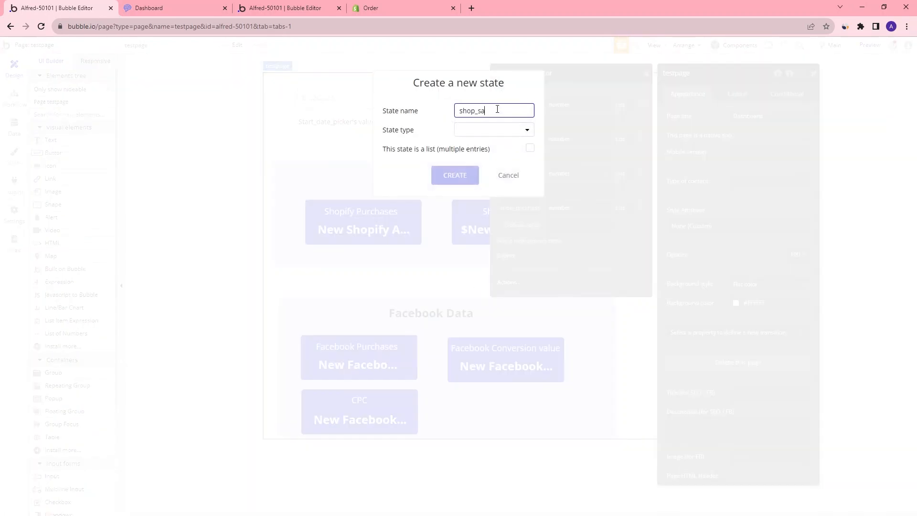
pyautogui.click(492, 133)
pyautogui.click(479, 158)
pyautogui.click(454, 175)
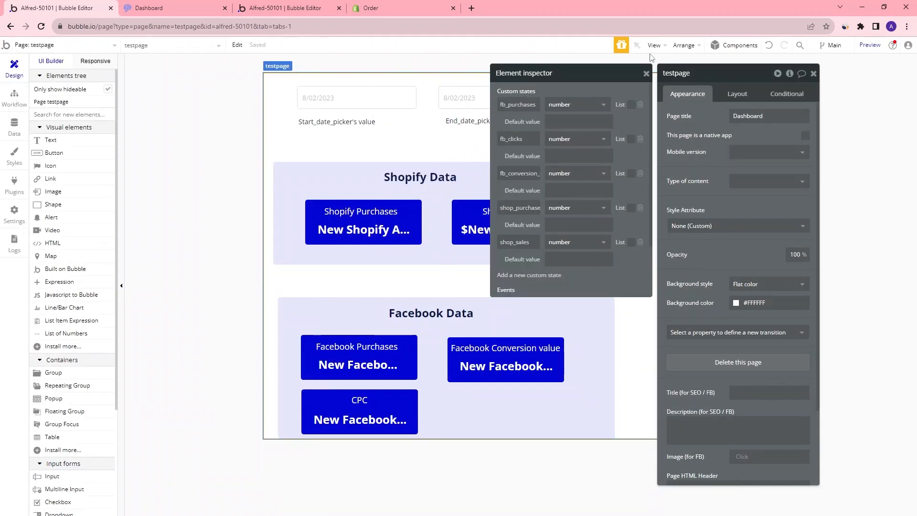
pyautogui.click(814, 73)
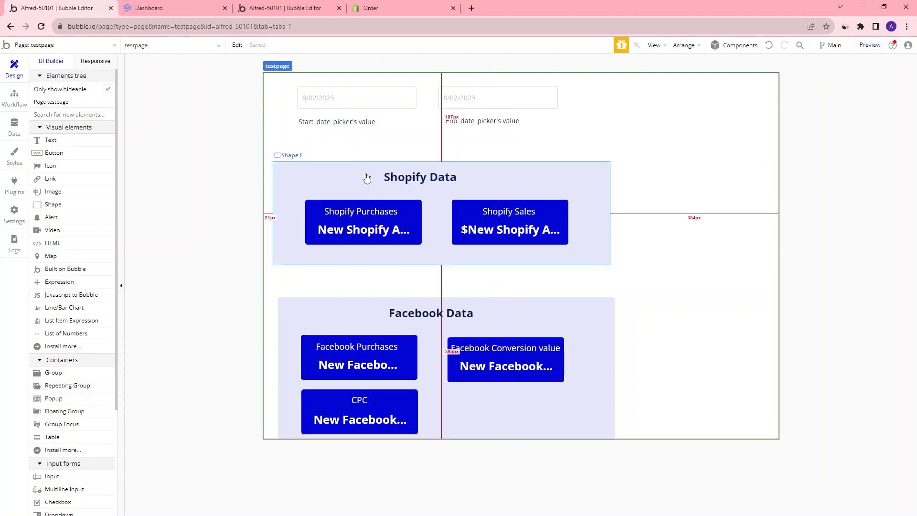
# Create a workflow event triggered when Start_date_picker's value is changed
pyautogui.click(25, 100)
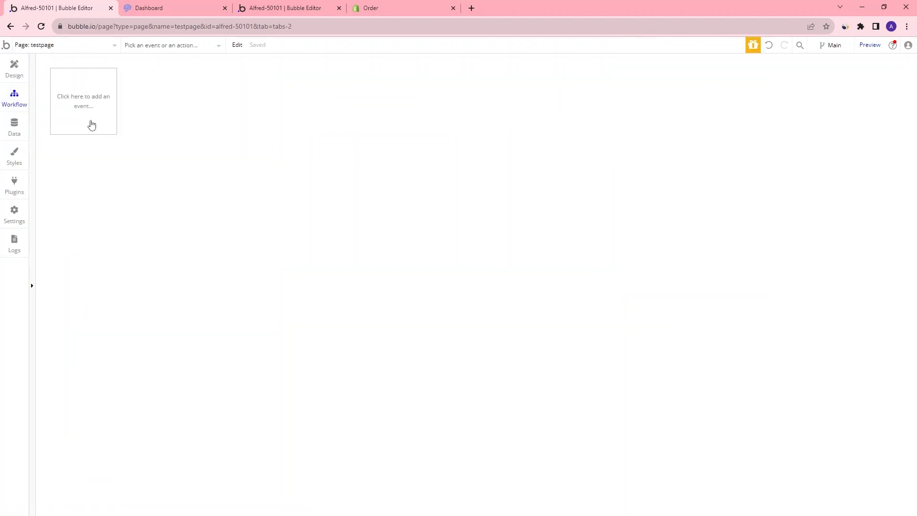
pyautogui.click(92, 124)
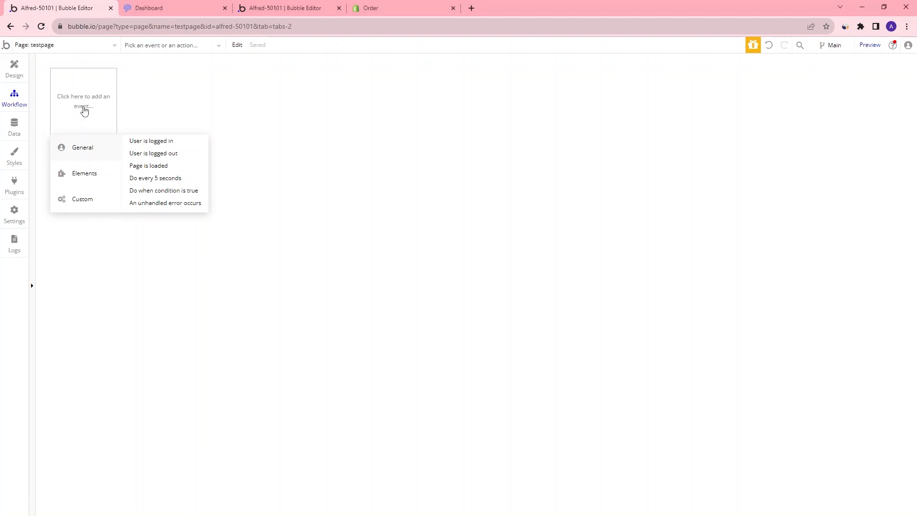
pyautogui.moveTo(103, 172)
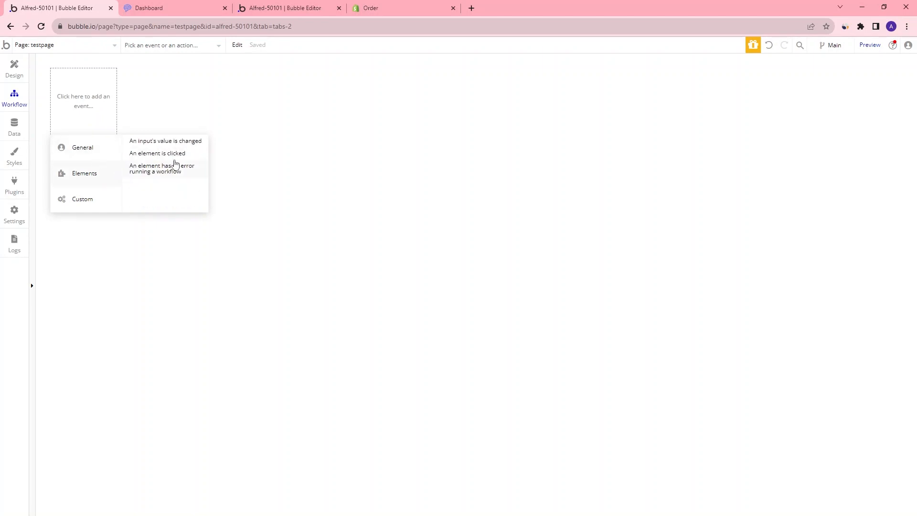
pyautogui.click(199, 142)
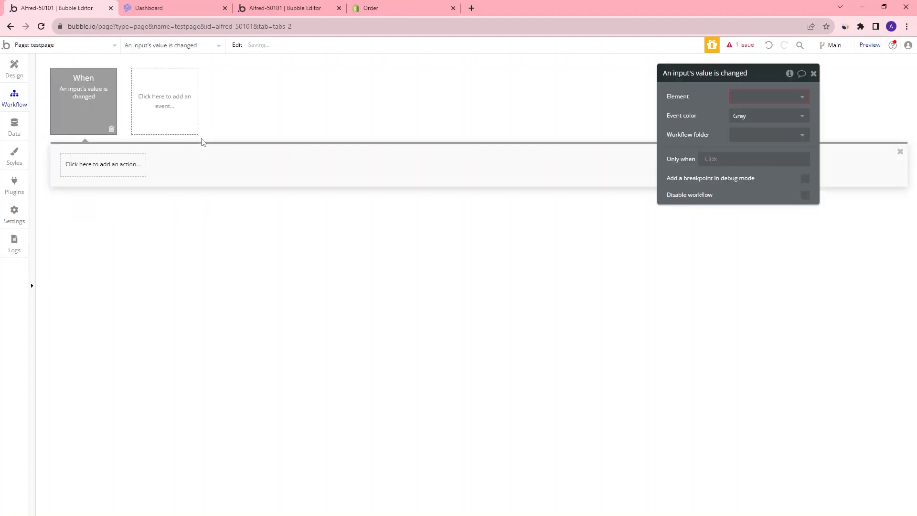
pyautogui.click(798, 97)
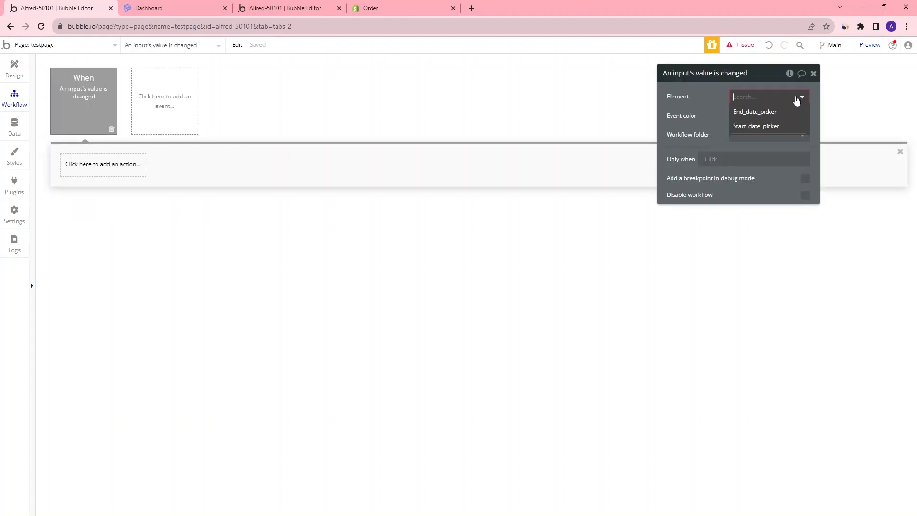
pyautogui.click(749, 126)
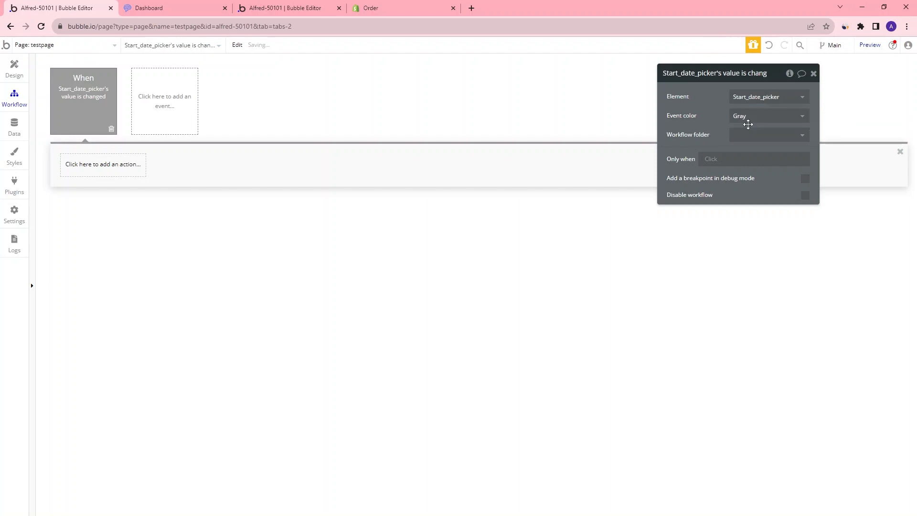
# Open the Shopify Purchases value text's expression for reference, then return to the workflow
pyautogui.click(17, 73)
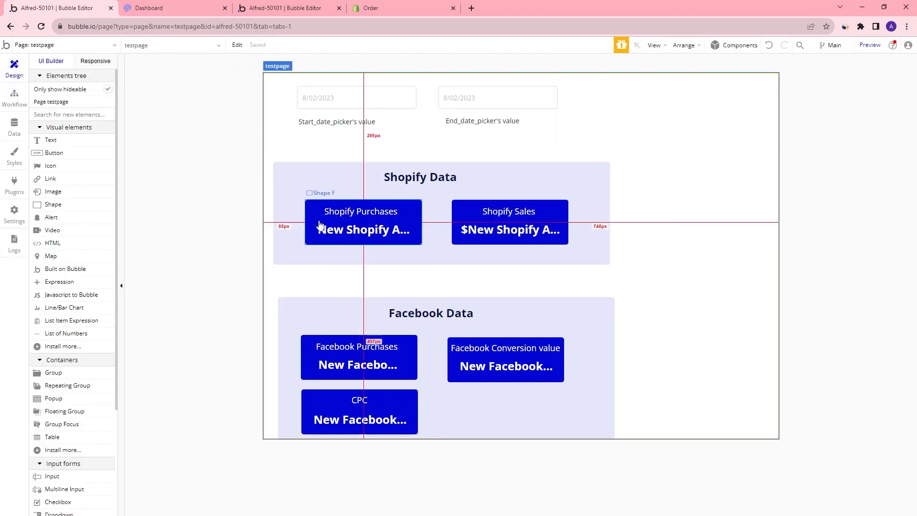
pyautogui.click(347, 232)
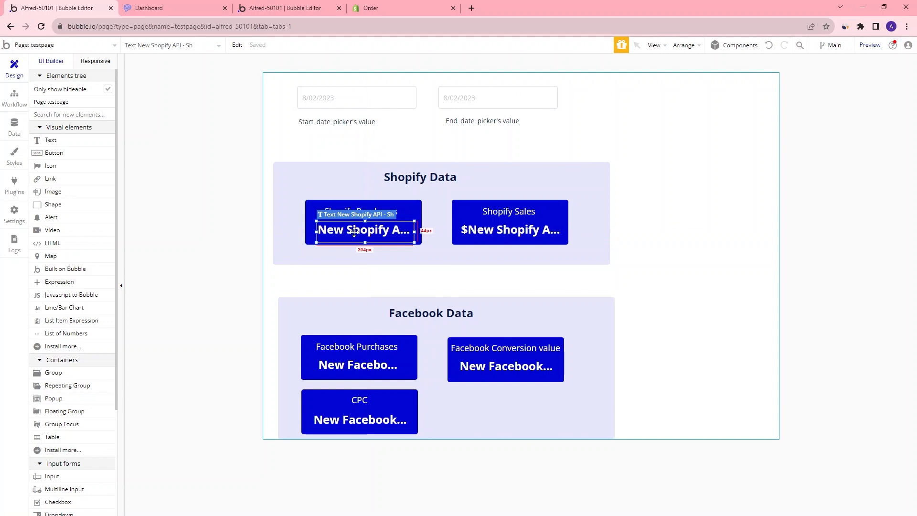
pyautogui.doubleClick(354, 233)
pyautogui.click(751, 132)
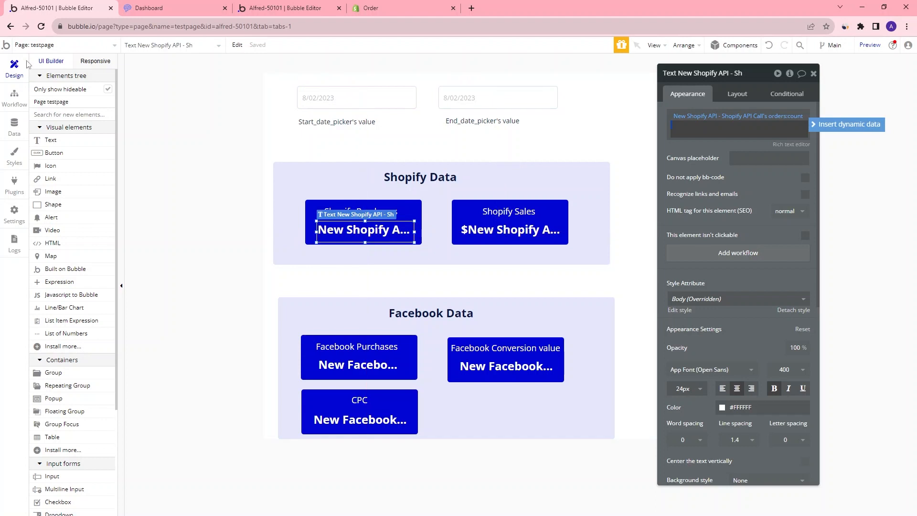
pyautogui.click(14, 98)
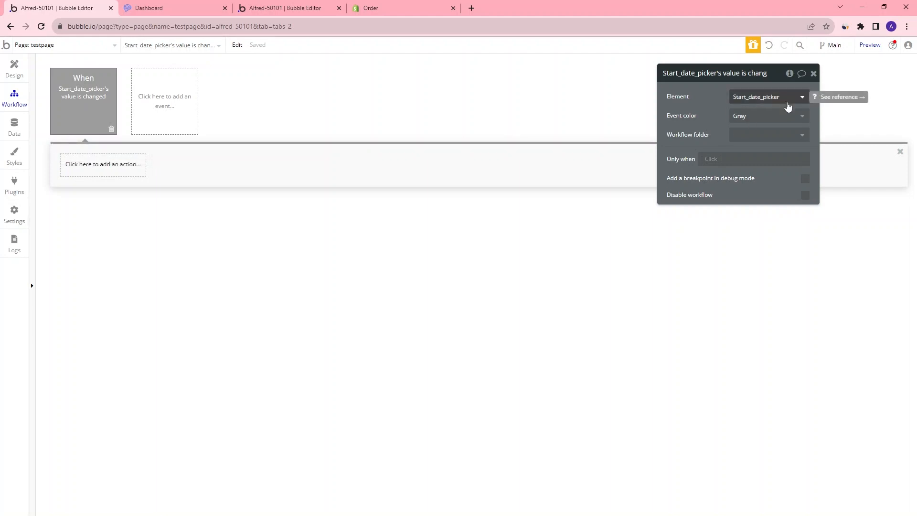
# Add a Set state action to the workflow that targets the testpage element's fb_purchases custom state
pyautogui.click(101, 173)
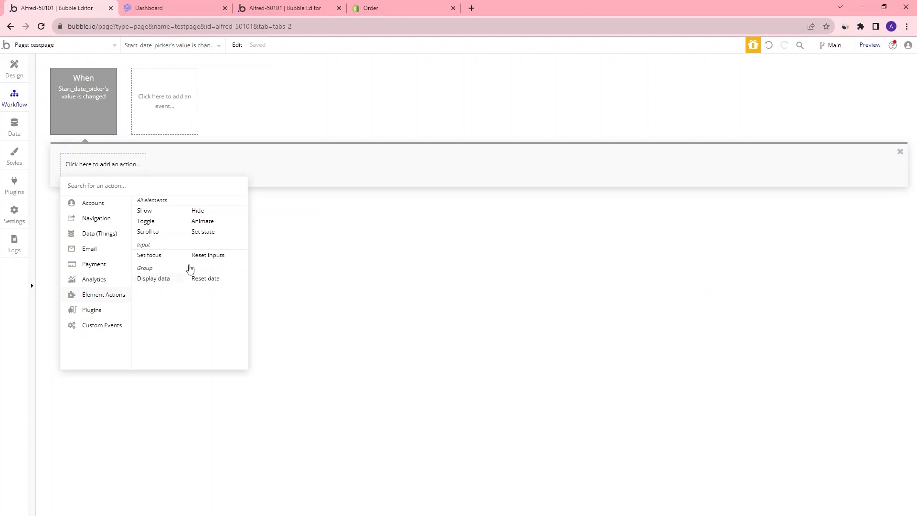
pyautogui.click(207, 234)
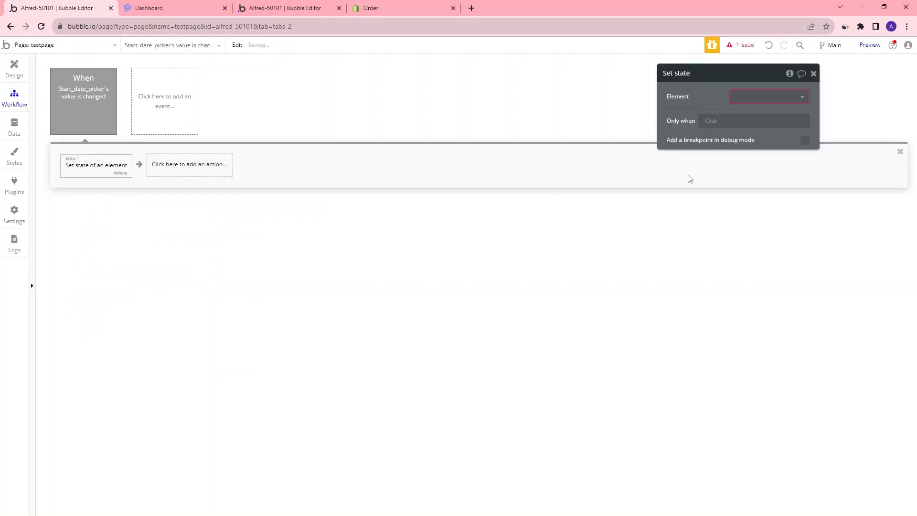
pyautogui.click(775, 95)
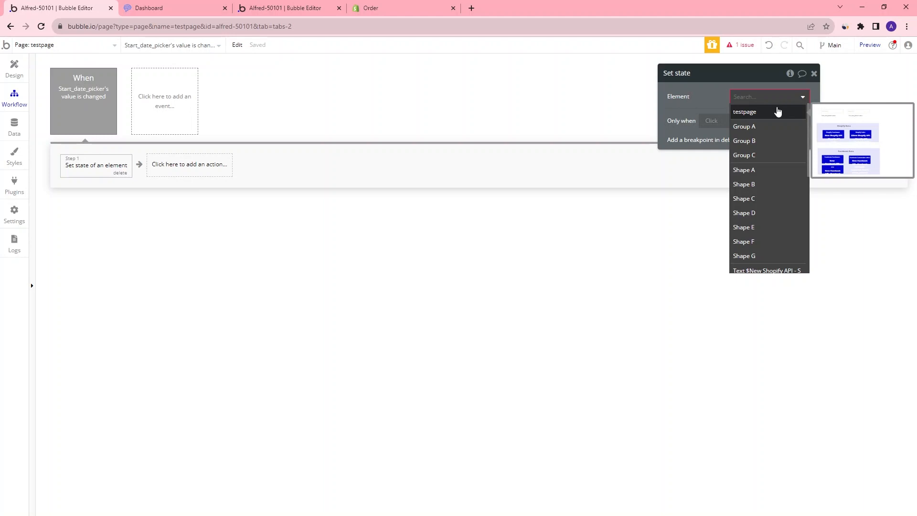
pyautogui.click(757, 113)
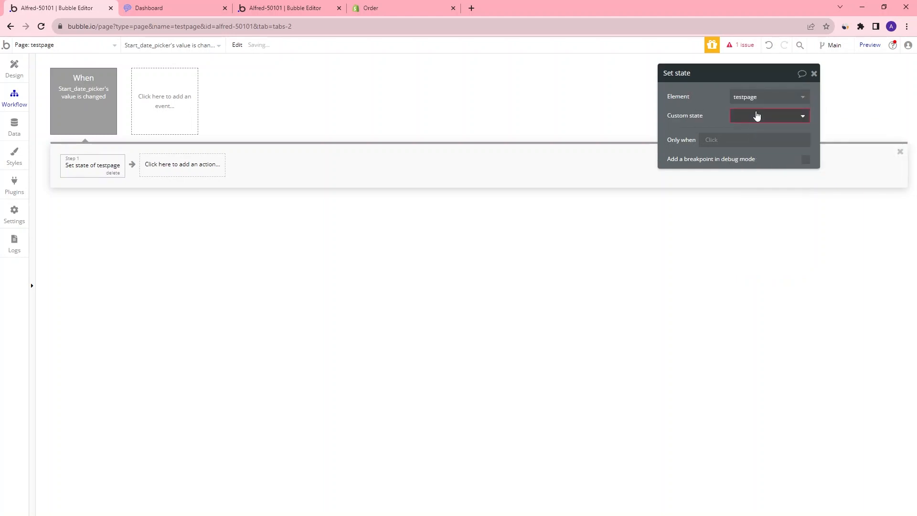
pyautogui.click(756, 118)
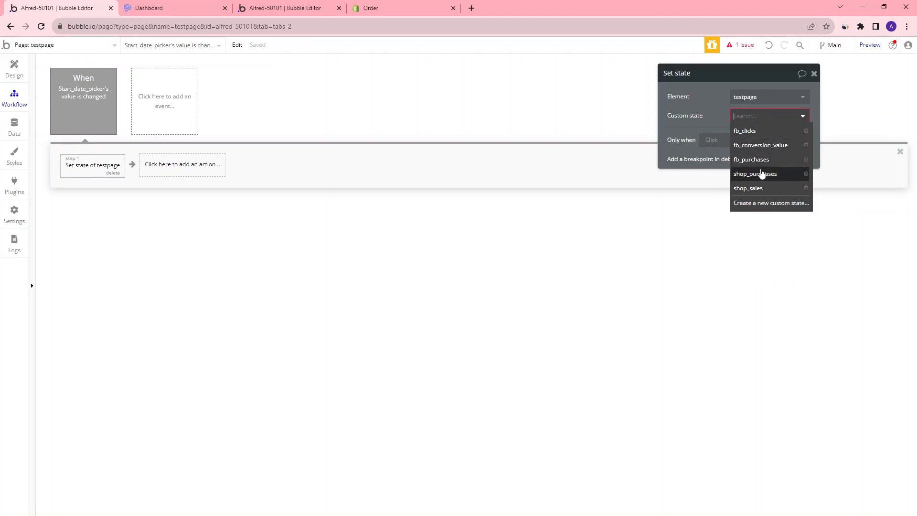
pyautogui.click(766, 164)
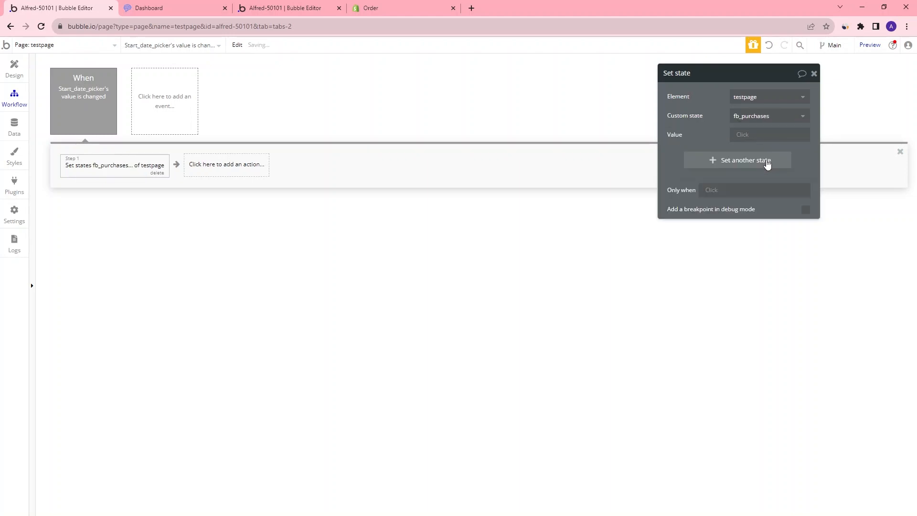
# Inspect the Facebook Purchases value text's dynamic expression in the design view for reference
pyautogui.click(742, 135)
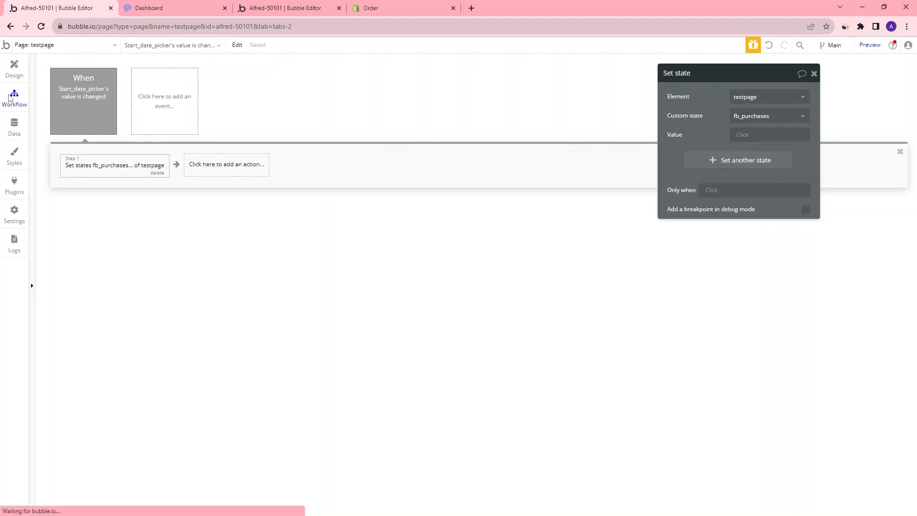
pyautogui.click(14, 69)
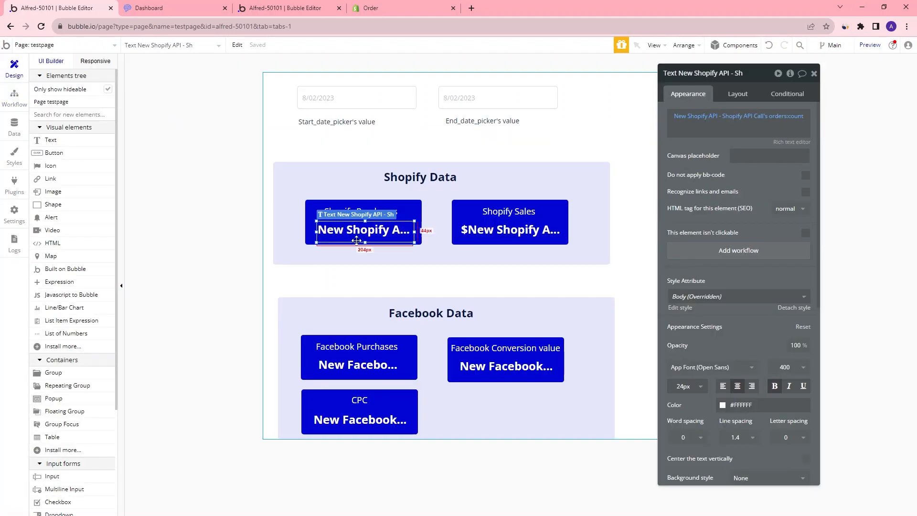
pyautogui.click(366, 364)
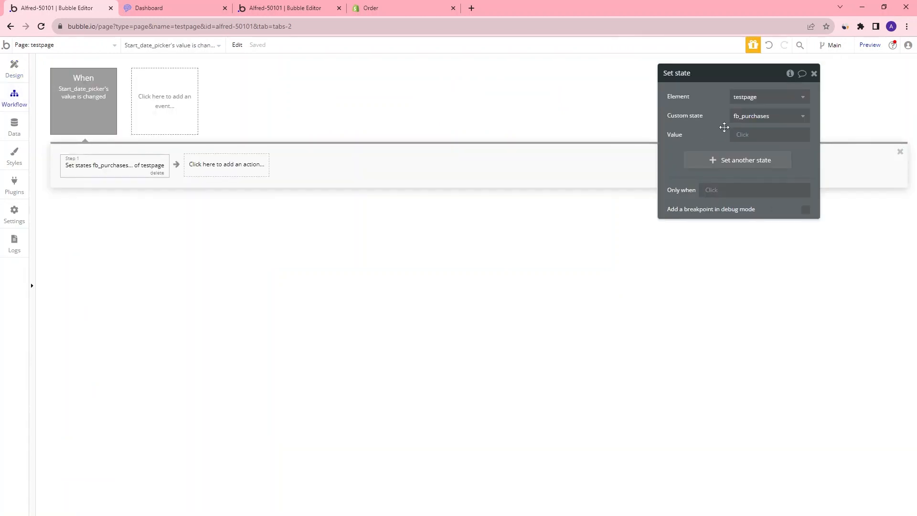
# Set the state value to Get data from the New Facebook API - Facebook API Call with the date-range arbitrary text parameter
pyautogui.click(744, 135)
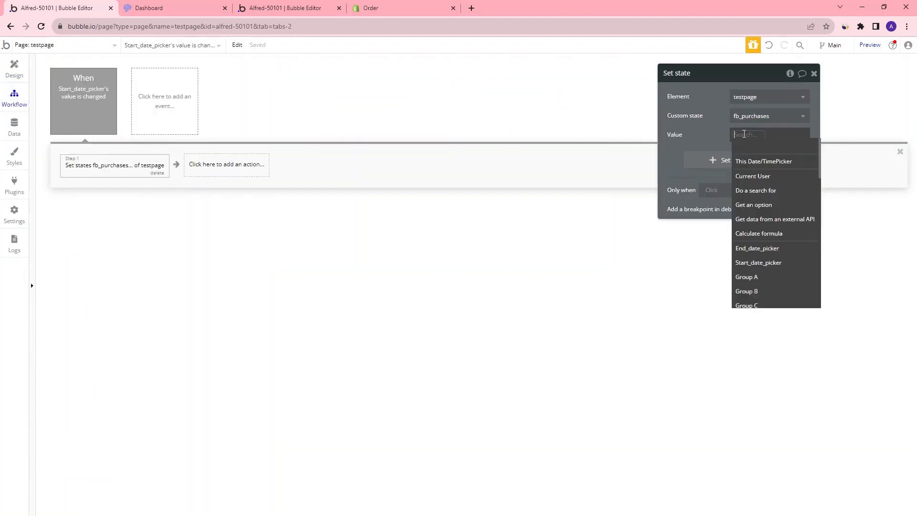
pyautogui.click(772, 219)
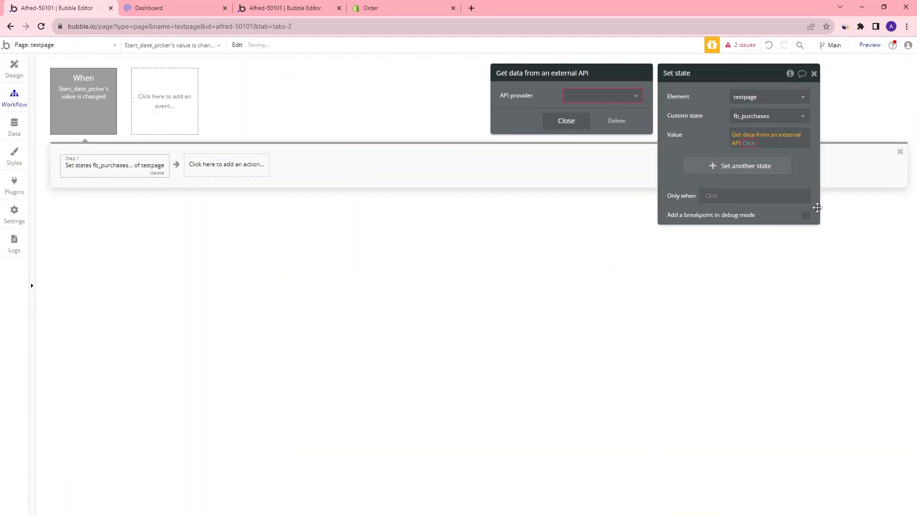
pyautogui.click(633, 97)
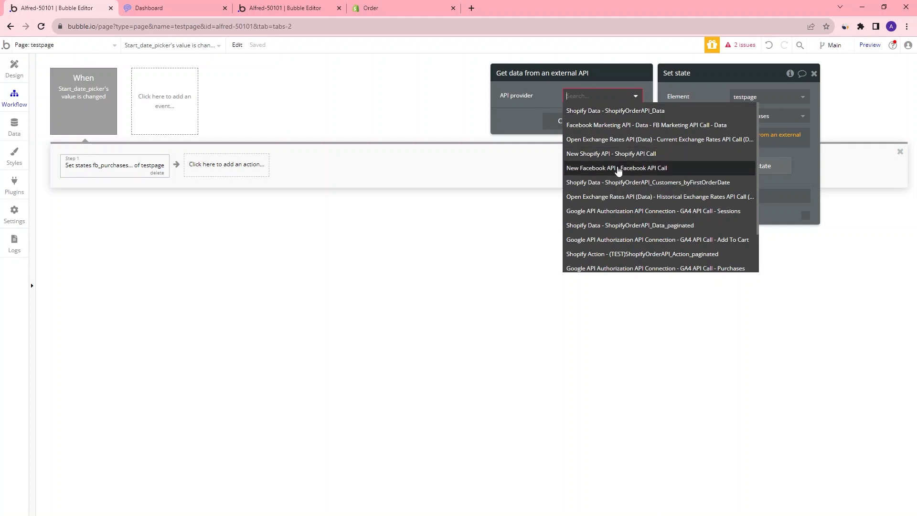
pyautogui.click(615, 169)
pyautogui.click(623, 123)
pyautogui.press('BackSpace')
pyautogui.click(657, 113)
pyautogui.write('arbi')
pyautogui.click(597, 141)
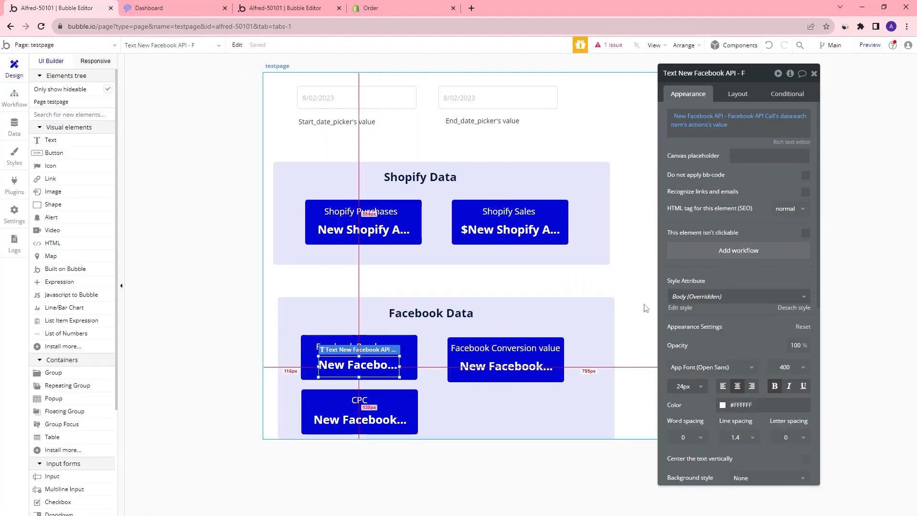
pyautogui.click(700, 120)
pyautogui.click(592, 123)
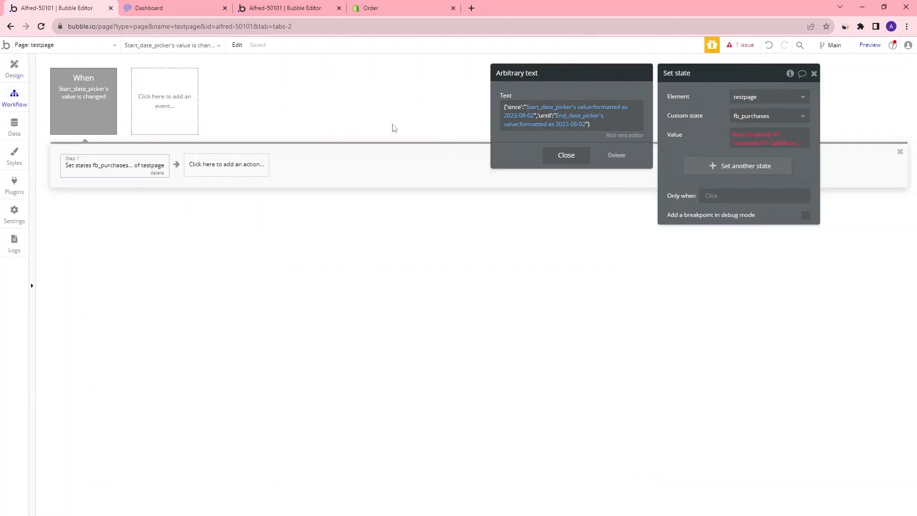
pyautogui.click(600, 124)
pyautogui.click(576, 168)
pyautogui.click(575, 148)
# Extend the value expression with :each item's actions and their values
pyautogui.click(789, 143)
pyautogui.click(757, 155)
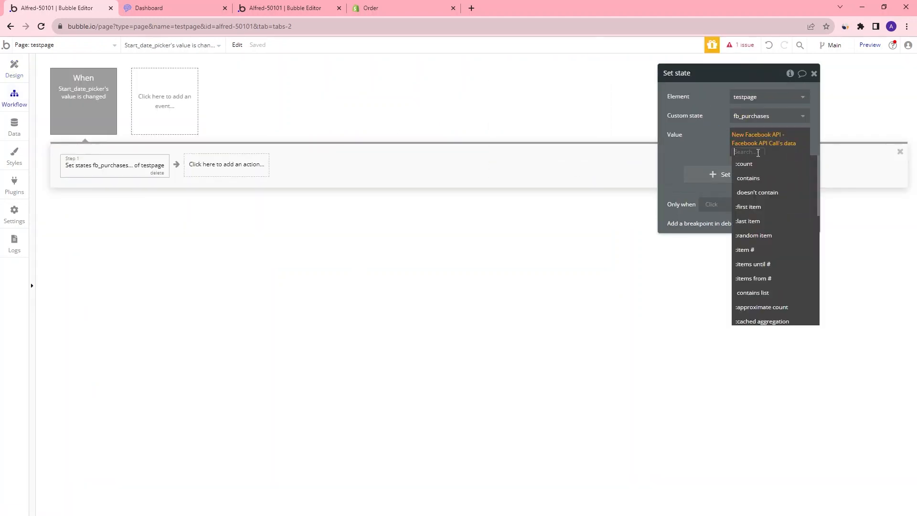
pyautogui.write('act')
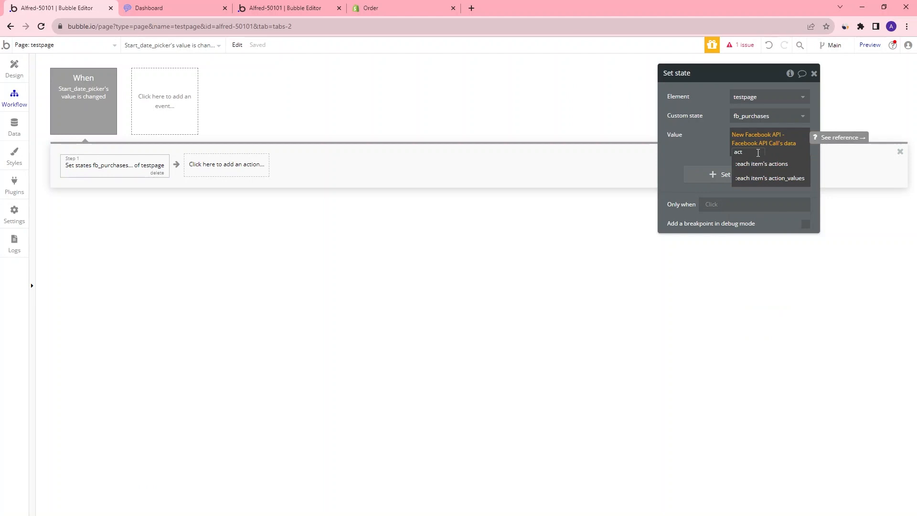
pyautogui.click(761, 164)
pyautogui.write('va')
pyautogui.click(778, 172)
pyautogui.write('su')
pyautogui.click(787, 176)
pyautogui.click(786, 188)
pyautogui.click(591, 195)
pyautogui.click(768, 169)
pyautogui.click(775, 163)
pyautogui.click(578, 116)
pyautogui.click(573, 144)
pyautogui.click(573, 194)
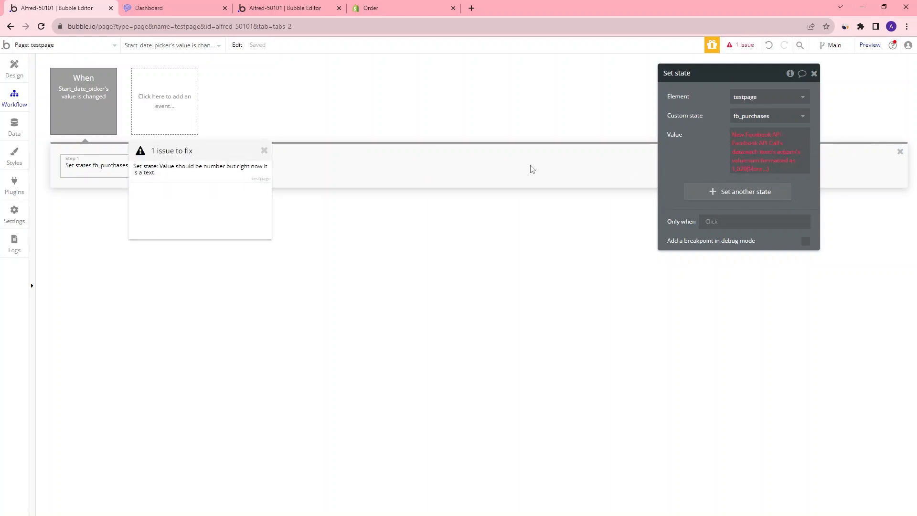
pyautogui.moveTo(239, 155); pyautogui.dragTo(580, 162)
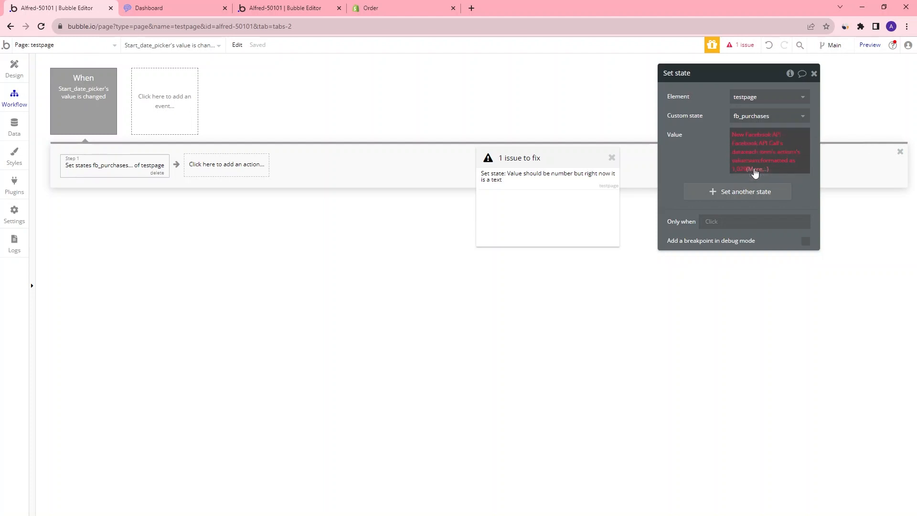
# Change the expression's ending to :each item's actions's value:sum so it returns a number
pyautogui.click(760, 169)
pyautogui.press('BackSpace')
pyautogui.press('BackSpace')
pyautogui.press('BackSpace')
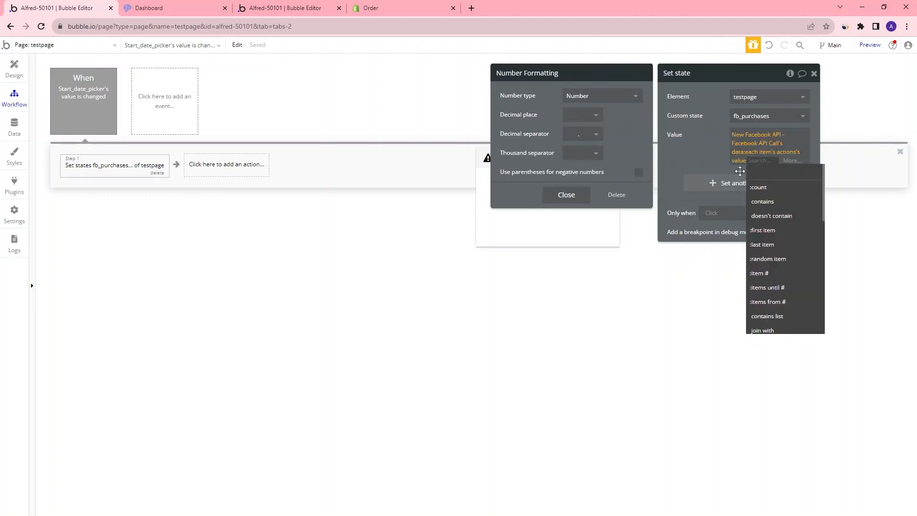
pyautogui.press('BackSpace')
pyautogui.write('val')
pyautogui.click(763, 188)
pyautogui.click(697, 152)
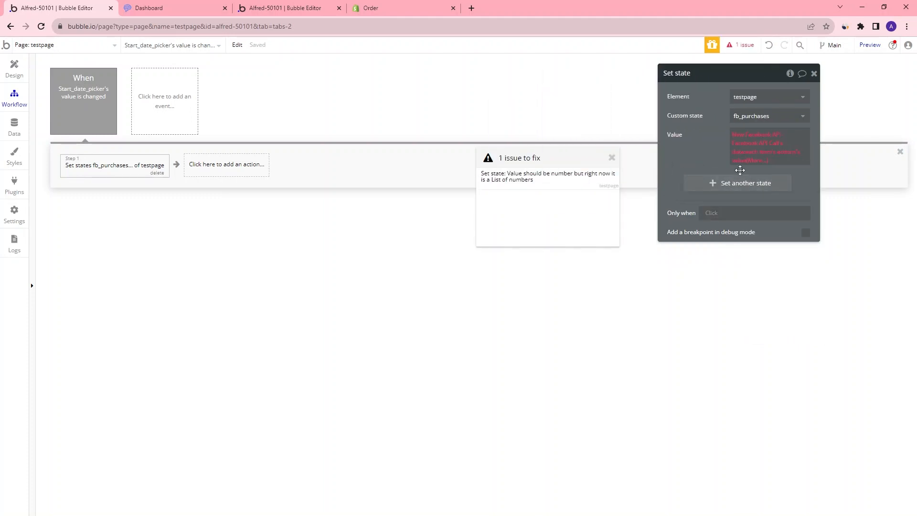
pyautogui.click(768, 160)
pyautogui.write('sum')
pyautogui.press('Return')
pyautogui.click(724, 148)
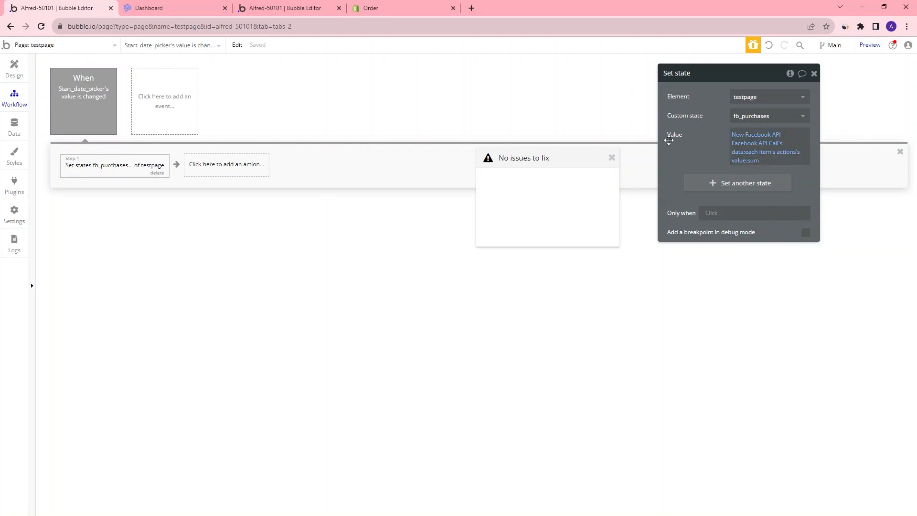
pyautogui.click(611, 157)
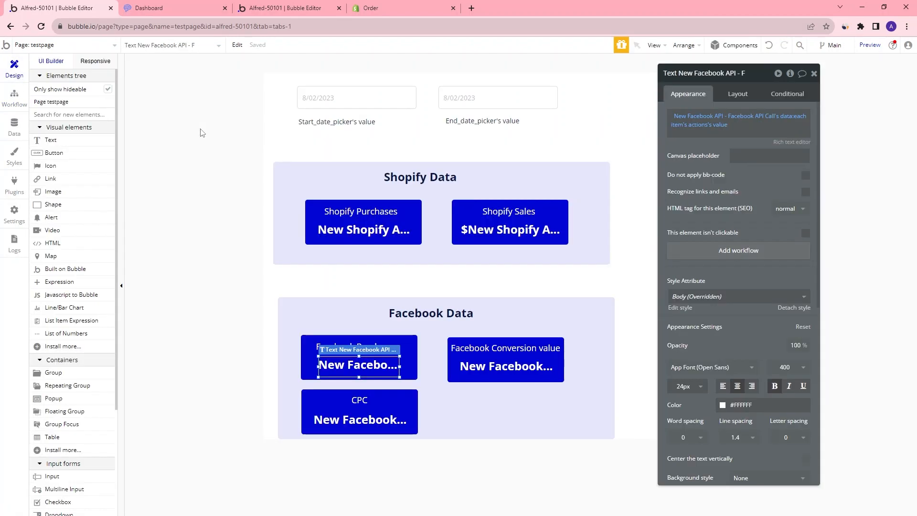
# Replace the Facebook Purchases value text's content with testpage's fb_purchases custom state
pyautogui.click(745, 127)
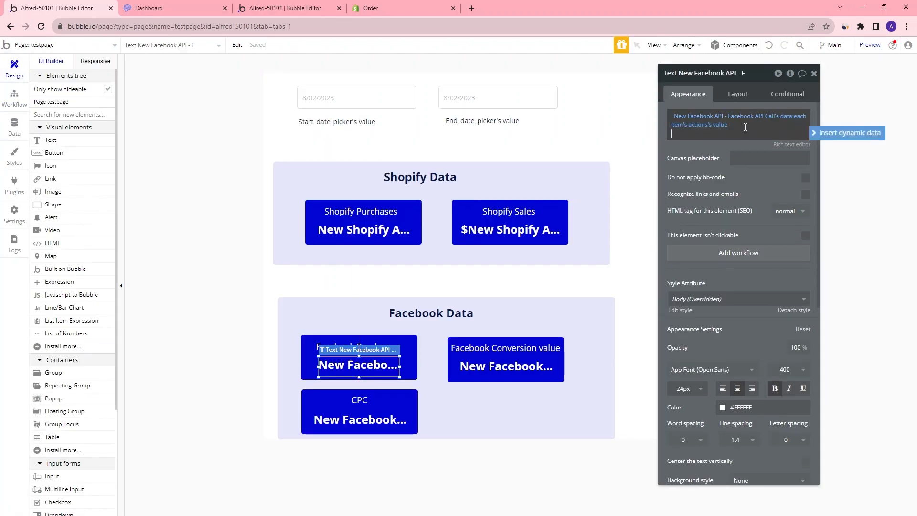
pyautogui.press('BackSpace')
pyautogui.press('BackSpace')
pyautogui.press('BackSpace')
pyautogui.press('BackSpace')
pyautogui.press('BackSpace')
pyautogui.press('BackSpace')
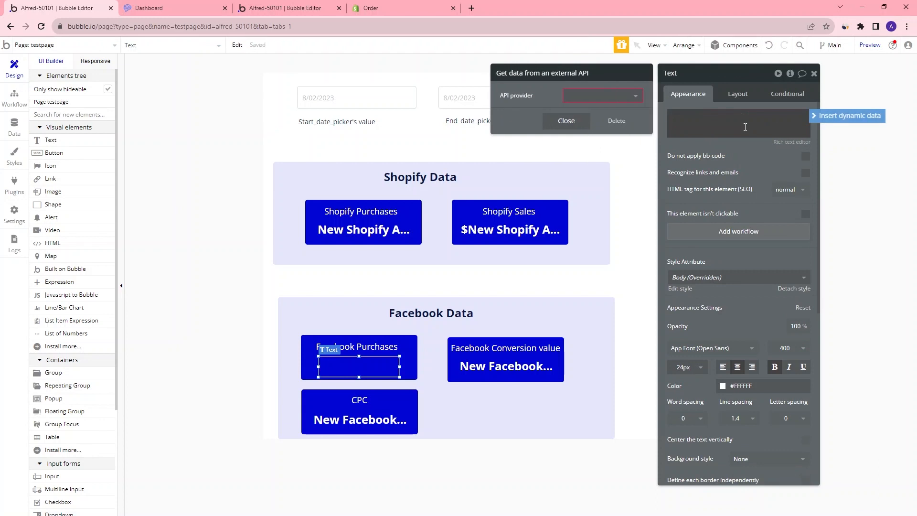
pyautogui.click(830, 115)
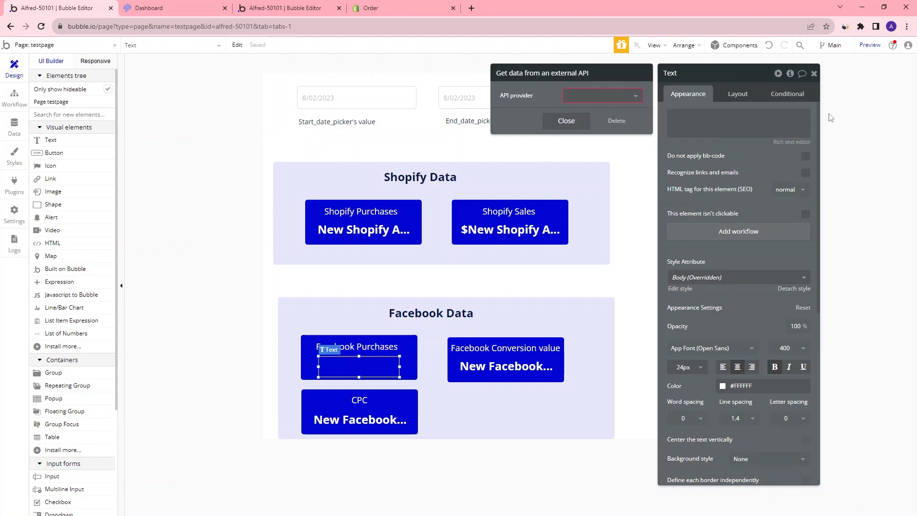
pyautogui.click(616, 121)
pyautogui.click(853, 125)
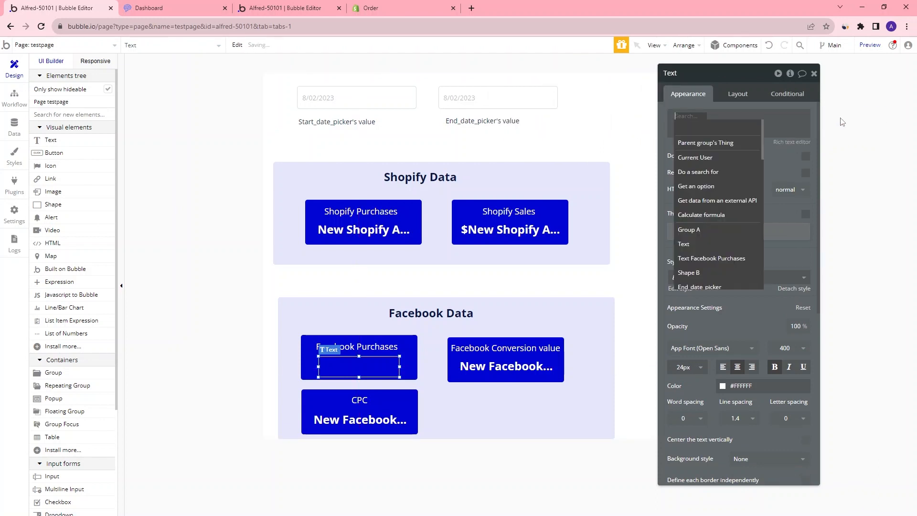
pyautogui.write('test')
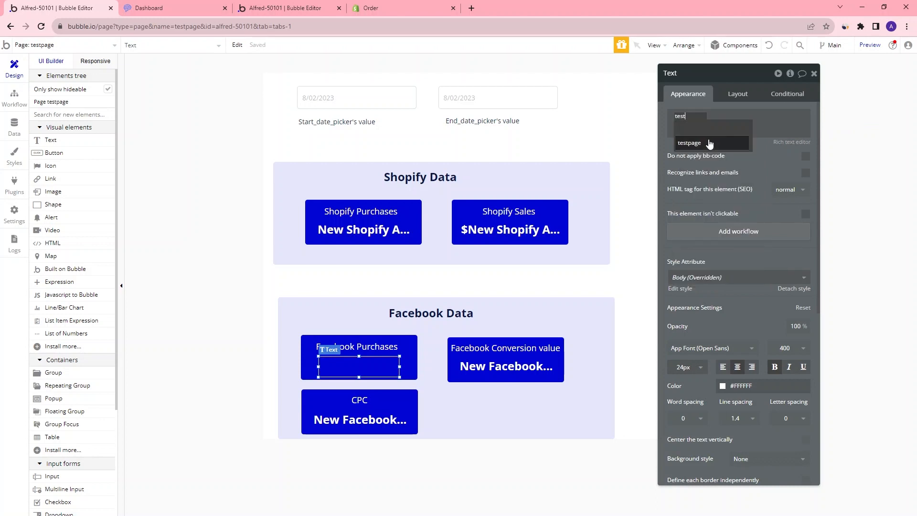
pyautogui.click(705, 144)
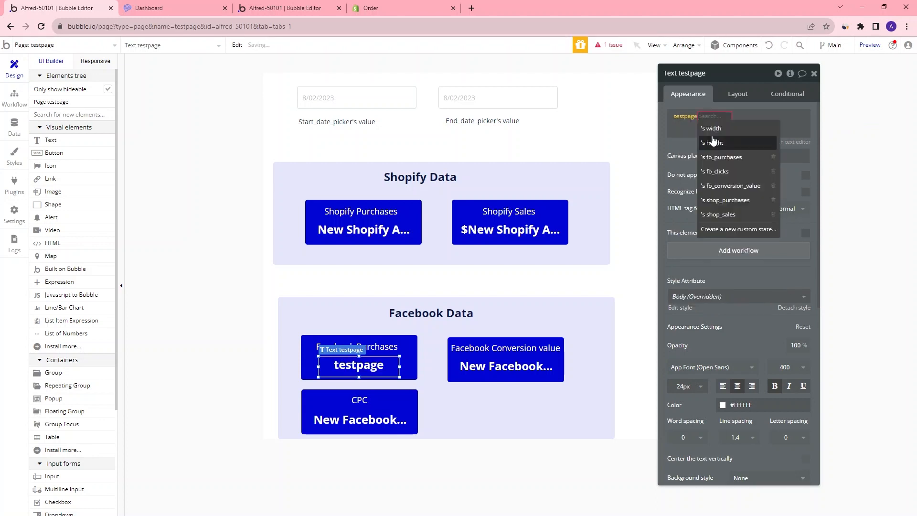
pyautogui.click(757, 159)
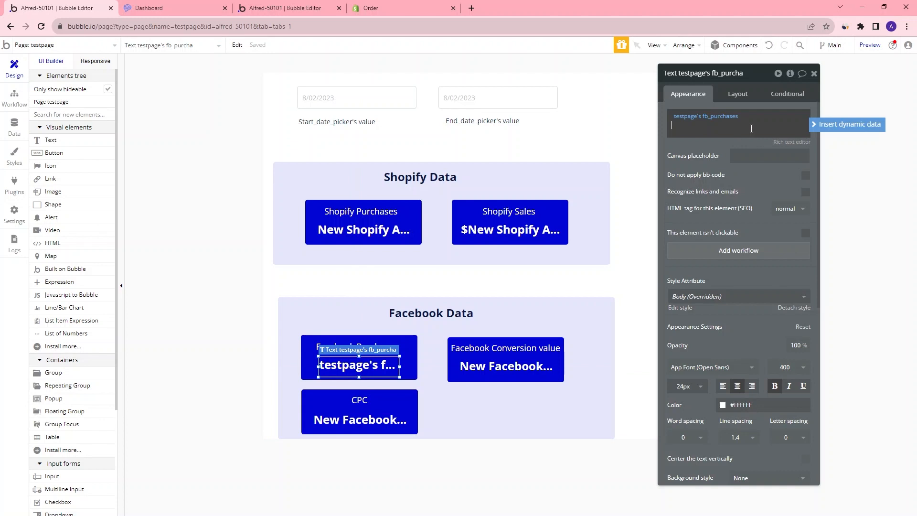
# Preview the page in normal debug mode and set the start date picker to 7/30/2023
pyautogui.click(870, 44)
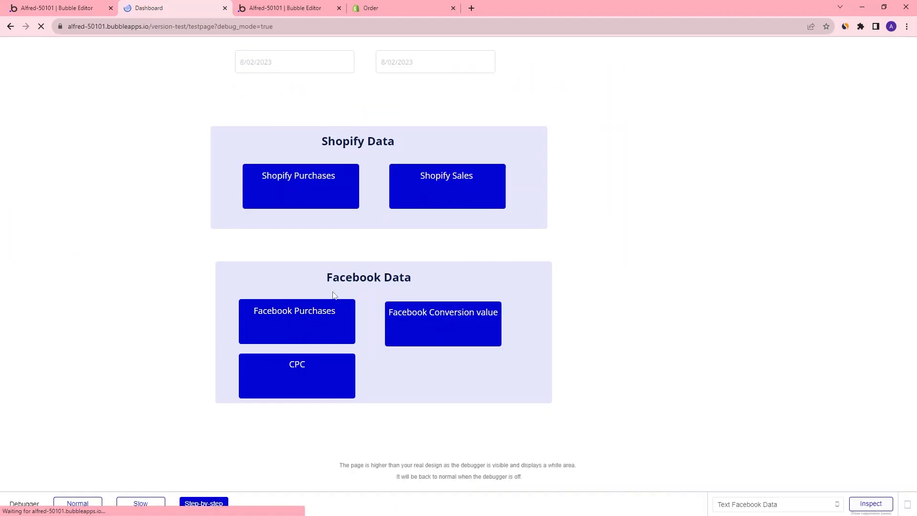
pyautogui.click(268, 67)
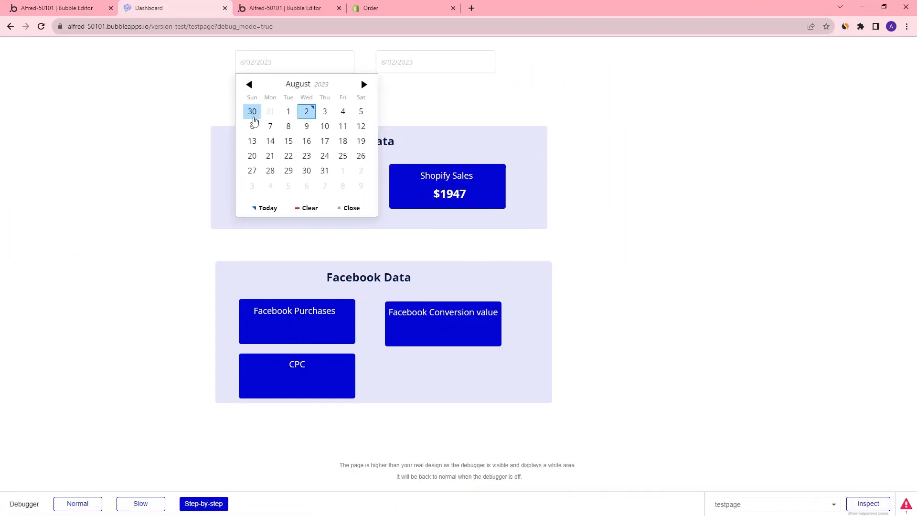
pyautogui.click(252, 111)
pyautogui.click(79, 387)
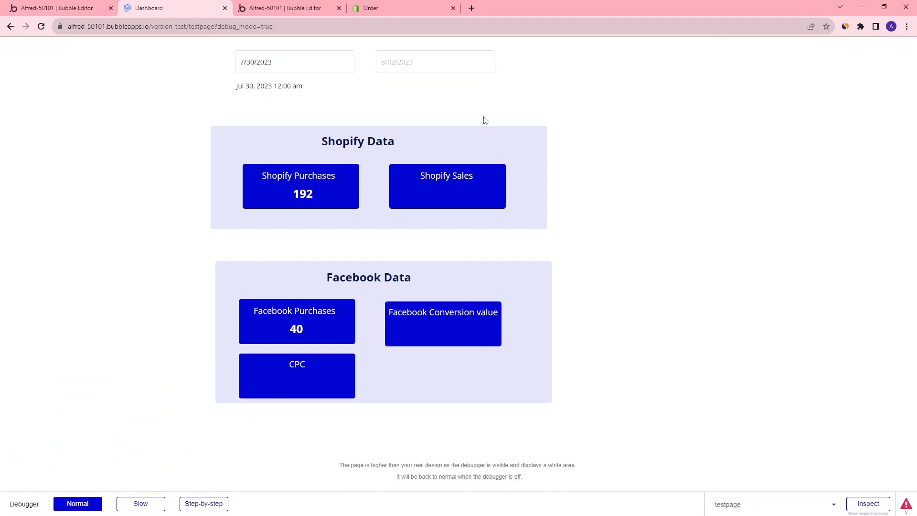
# Pick 8/02/2023 in the end date picker, then change it to 8/01/2023
pyautogui.click(449, 67)
pyautogui.click(448, 111)
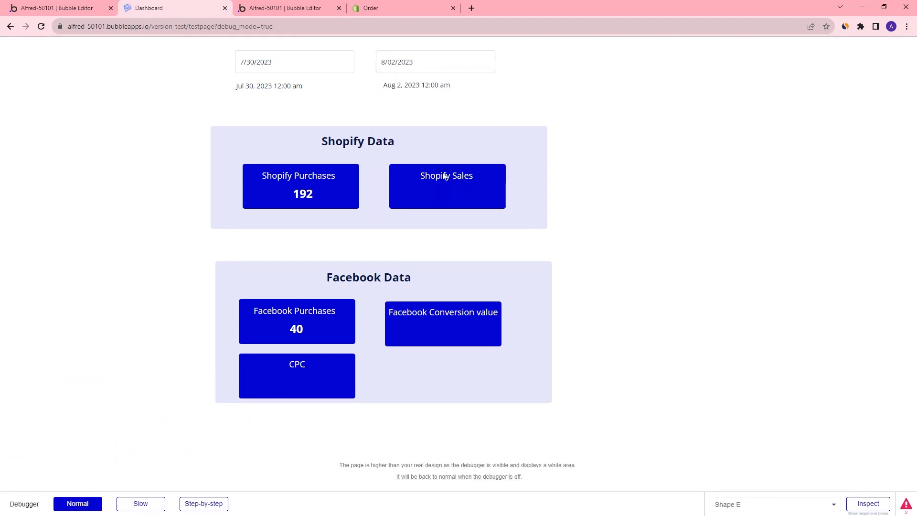
pyautogui.click(429, 67)
pyautogui.click(429, 111)
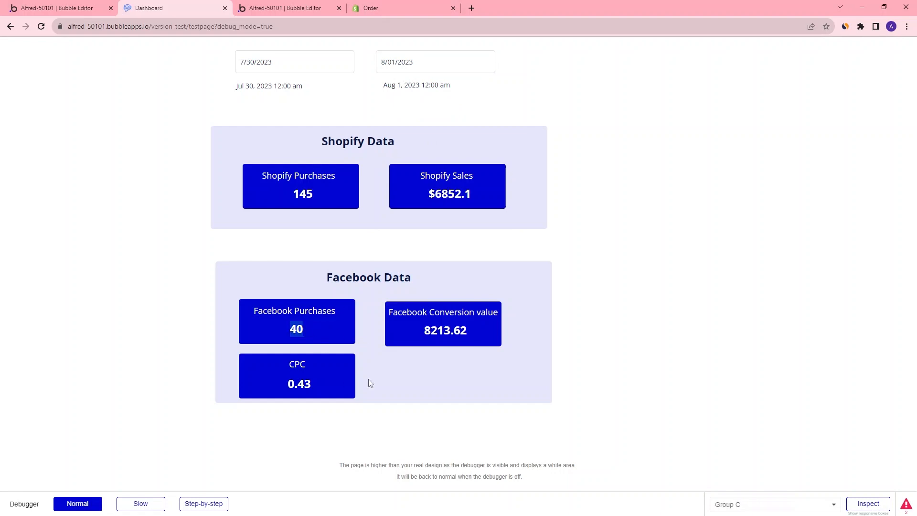
# Change the start date picker to 7/31/2023, then to 8/01/2023
pyautogui.click(322, 61)
pyautogui.click(270, 186)
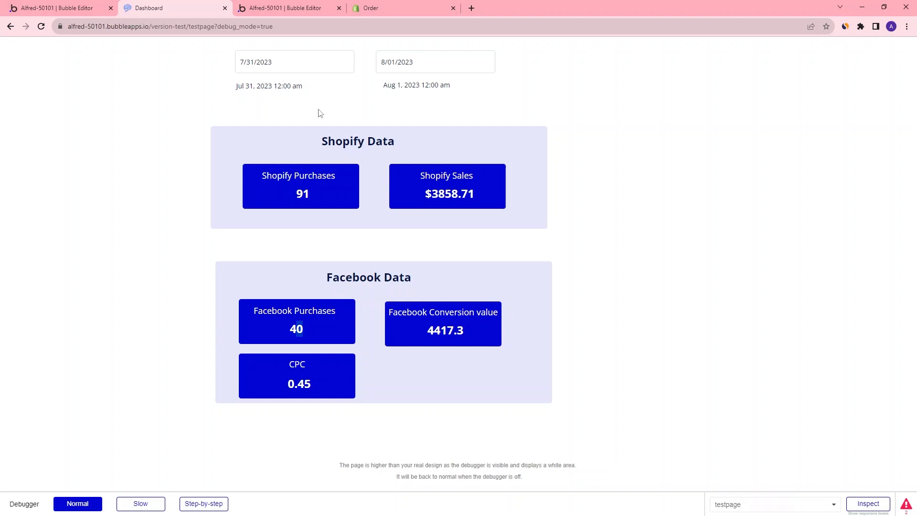
pyautogui.click(284, 66)
pyautogui.click(287, 187)
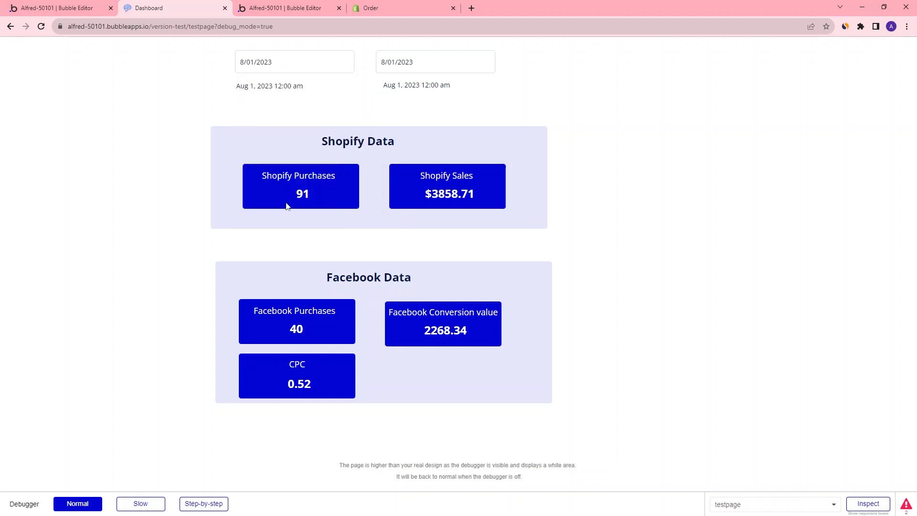
# Set the start date picker to 7/30/2023 in the preview
pyautogui.click(287, 62)
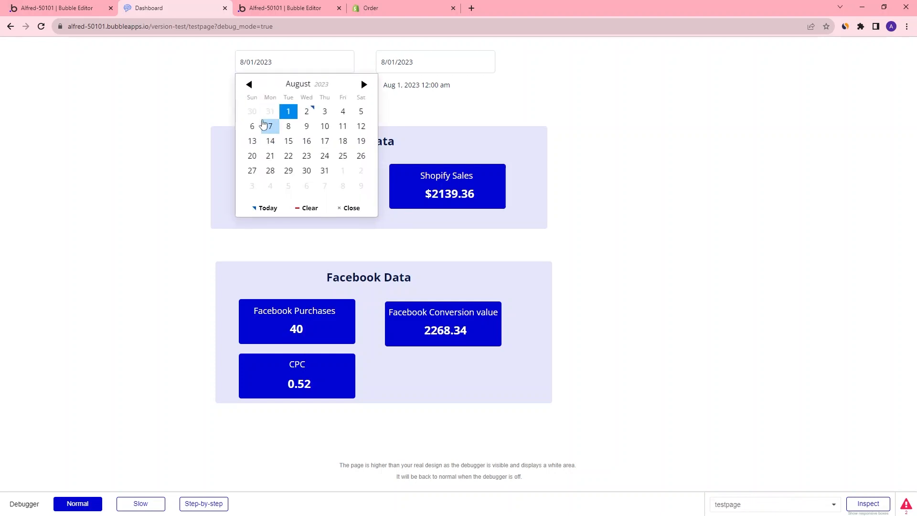
pyautogui.click(250, 109)
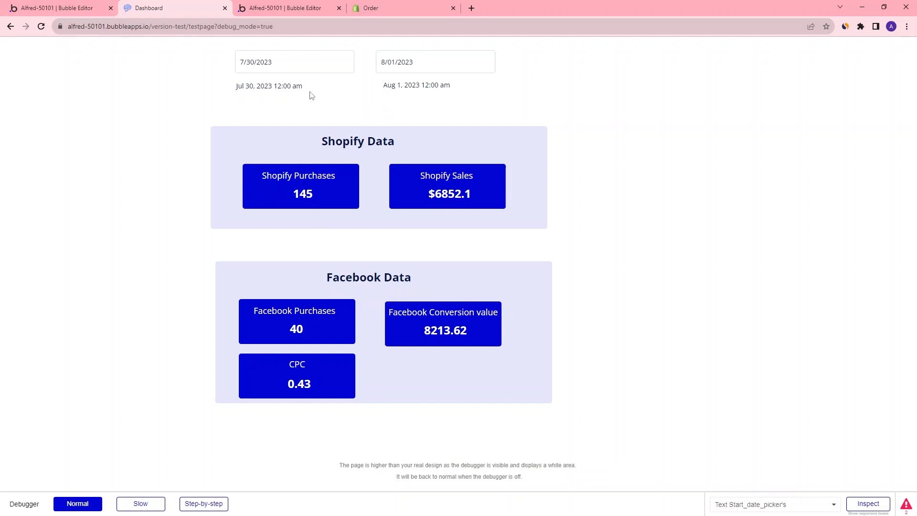
pyautogui.click(260, 68)
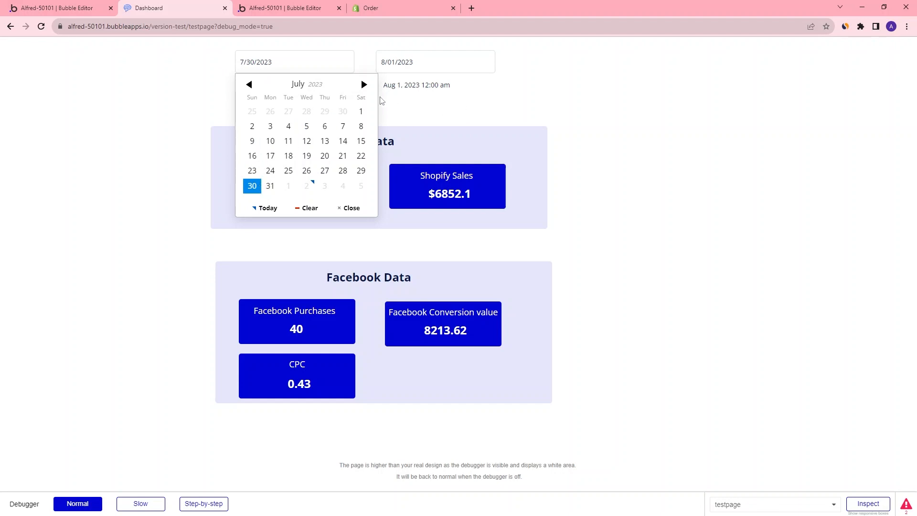
# Duplicate the Start_date_picker value-changed workflow and set the copy's trigger element to End_date_picker
pyautogui.click(79, 10)
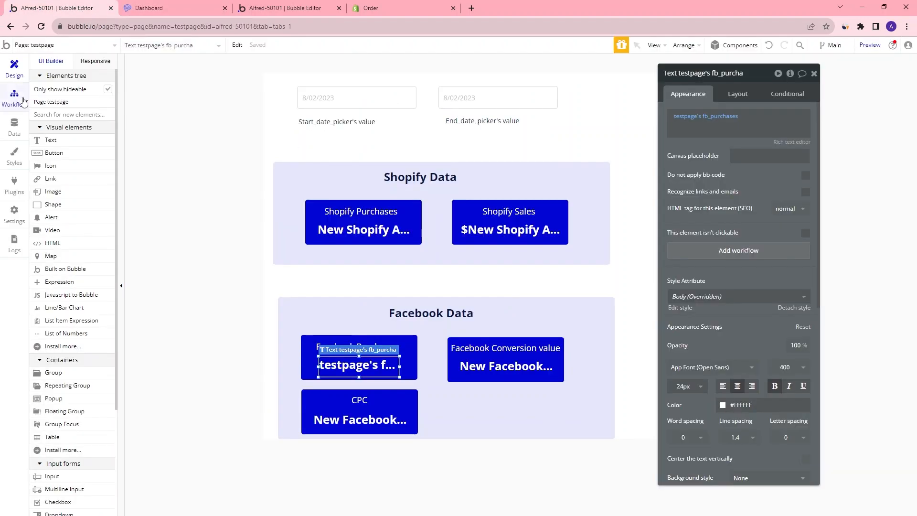
pyautogui.click(14, 98)
pyautogui.moveTo(96, 165); pyautogui.dragTo(91, 119)
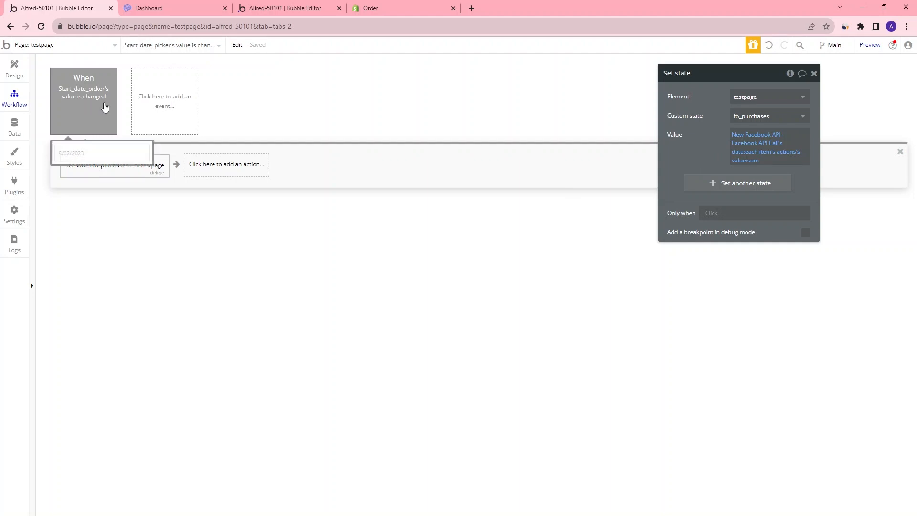
pyautogui.rightClick(88, 109)
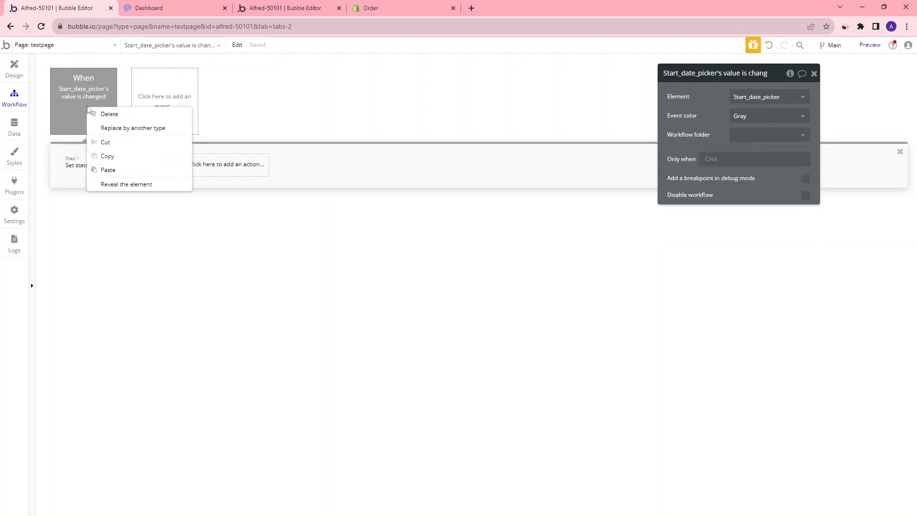
pyautogui.click(120, 157)
pyautogui.rightClick(153, 104)
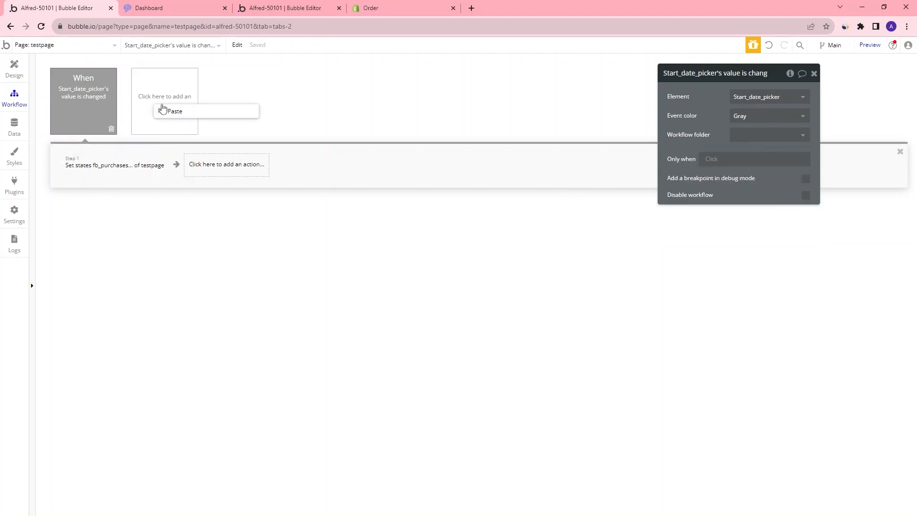
pyautogui.click(187, 113)
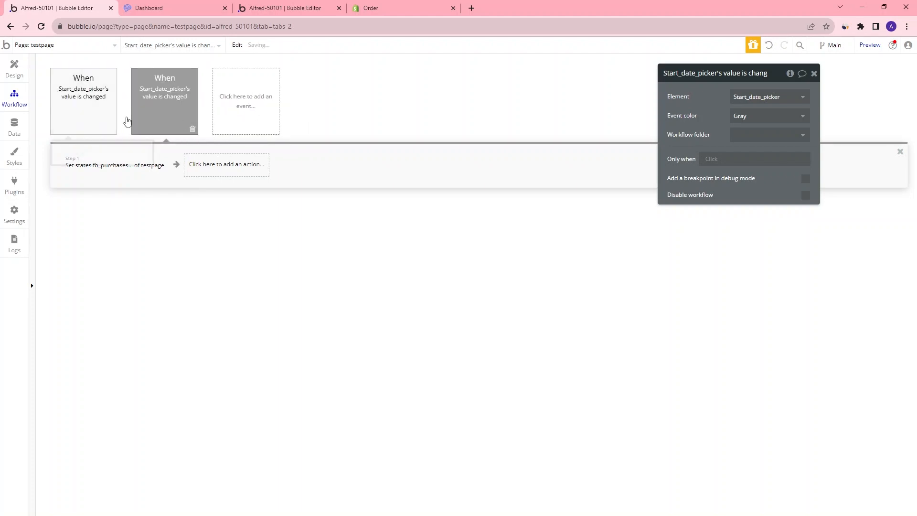
pyautogui.click(751, 97)
pyautogui.click(760, 112)
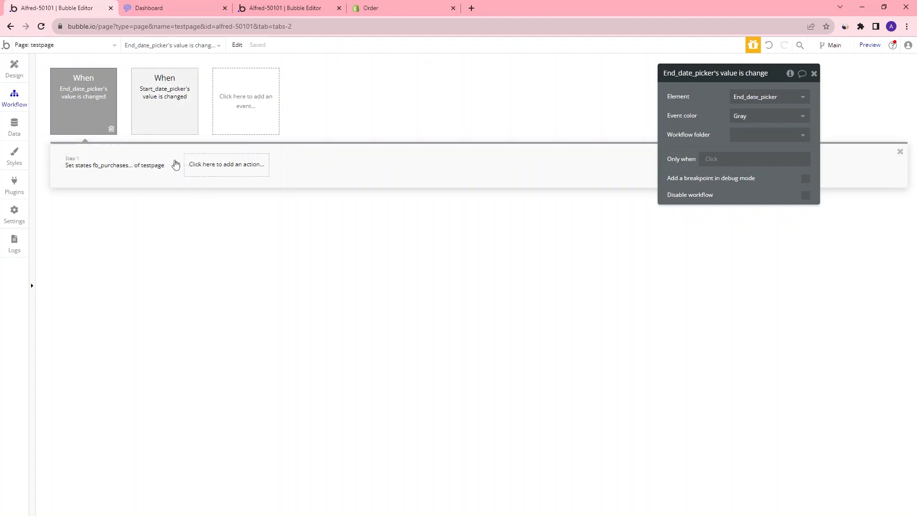
# Reload the preview page and set the start date picker to 7/30/2023
pyautogui.click(190, 9)
pyautogui.click(41, 27)
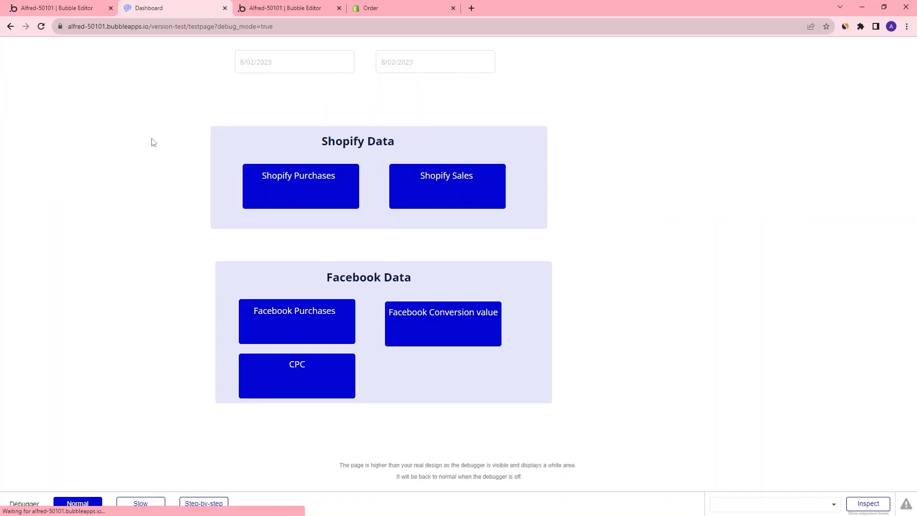
pyautogui.click(287, 67)
pyautogui.click(252, 111)
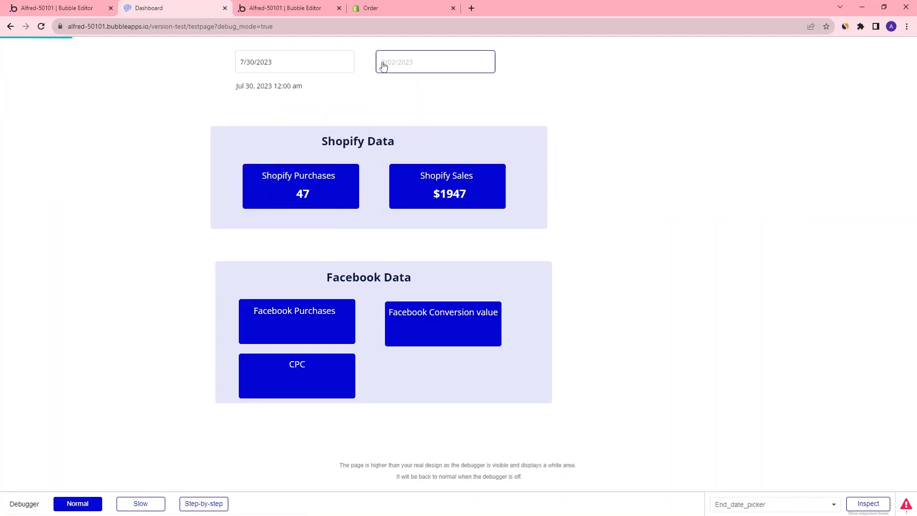
# Set the end date picker to 8/01/2023 and change the start date picker to 7/31/2023
pyautogui.click(382, 67)
pyautogui.click(429, 111)
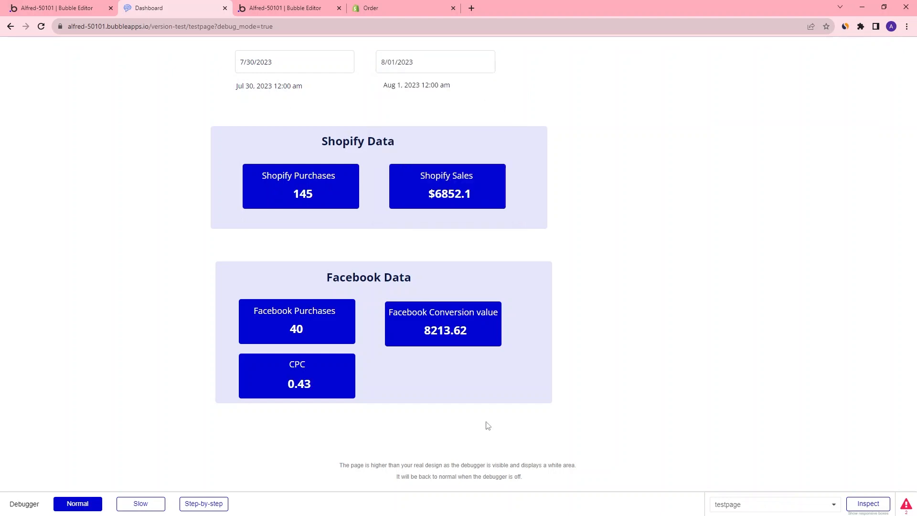
pyautogui.click(271, 70)
pyautogui.click(268, 184)
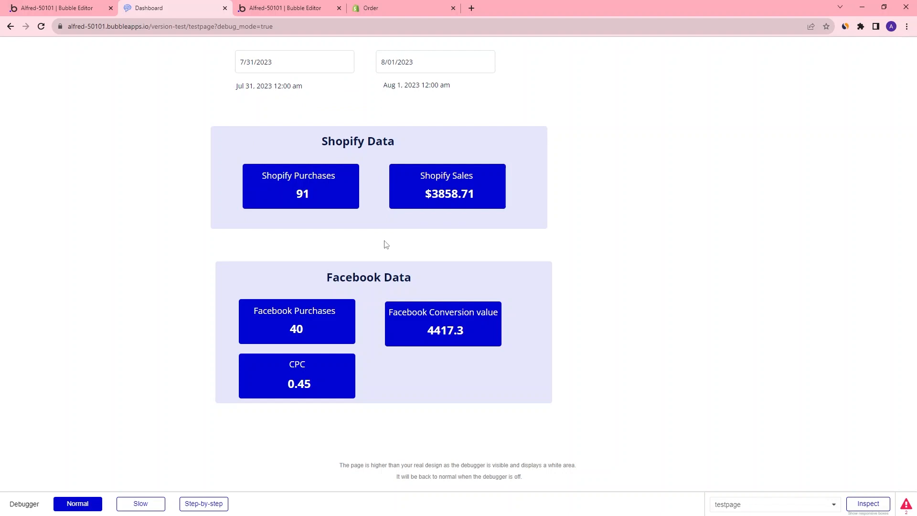
# Inspect the time_range parameter of the Set state action in both date-picker workflows
pyautogui.click(43, 13)
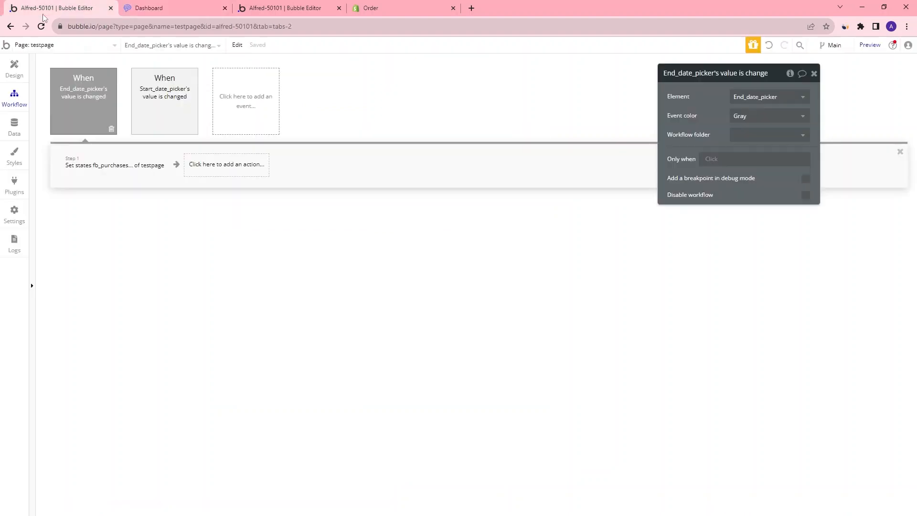
pyautogui.click(119, 172)
pyautogui.click(752, 150)
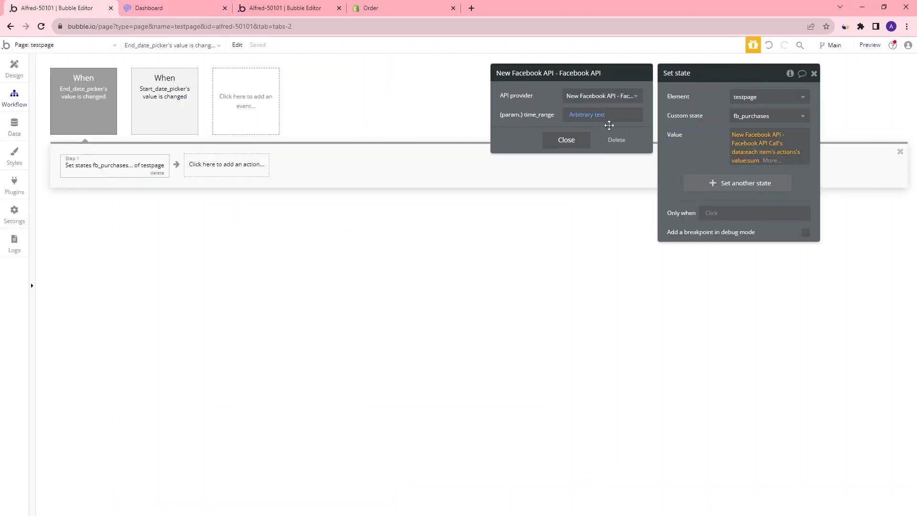
pyautogui.click(583, 117)
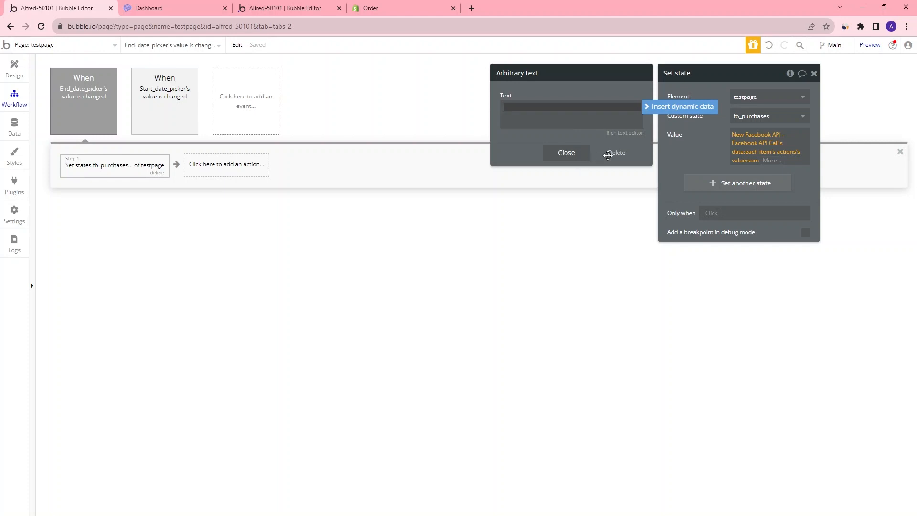
pyautogui.click(566, 153)
pyautogui.click(165, 88)
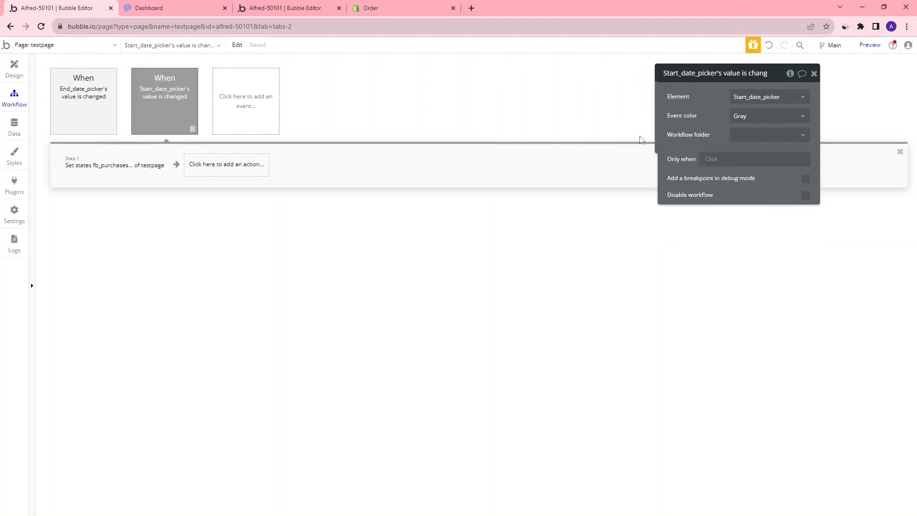
pyautogui.click(144, 165)
pyautogui.click(759, 140)
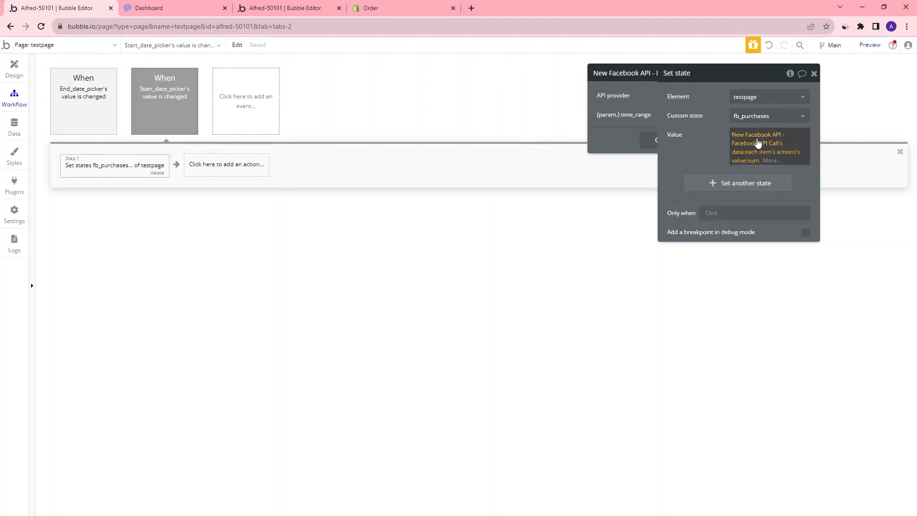
pyautogui.click(587, 115)
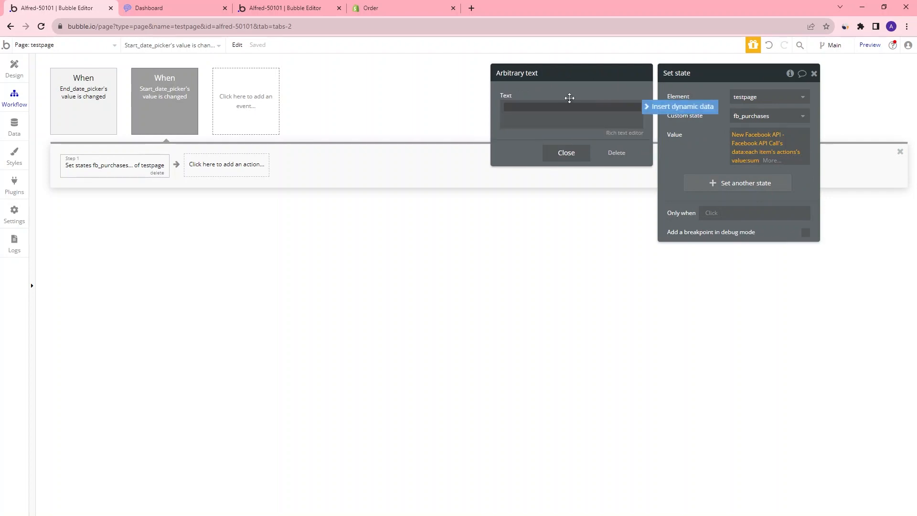
# Copy the time_range text from the Facebook Conversion value text's API call expression
pyautogui.click(14, 69)
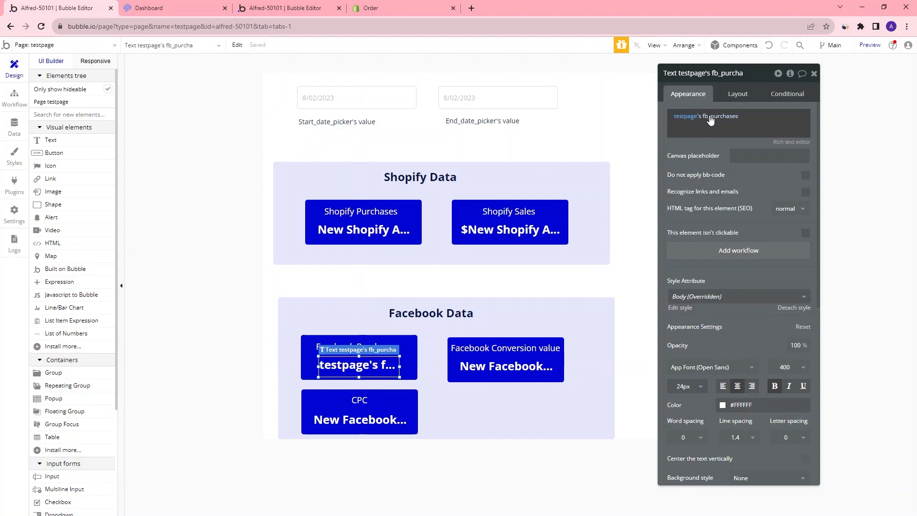
pyautogui.click(504, 373)
pyautogui.click(702, 117)
pyautogui.click(580, 116)
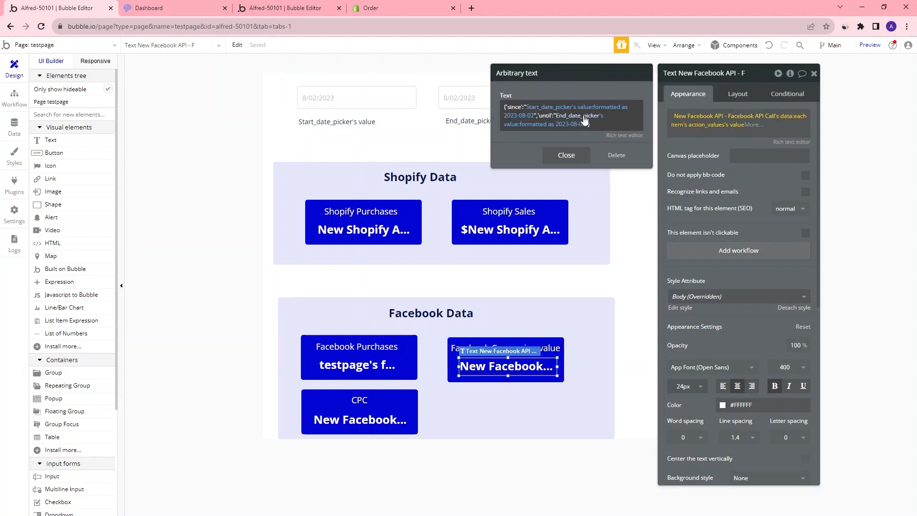
pyautogui.rightClick(614, 125)
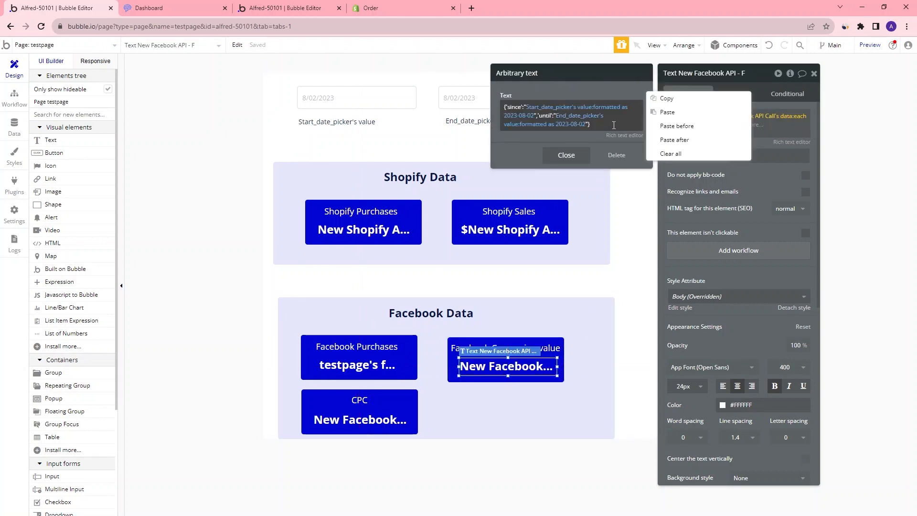
pyautogui.click(686, 102)
# Paste the copied since/until date-picker text into the End_date_picker workflow's time_range parameter
pyautogui.click(18, 98)
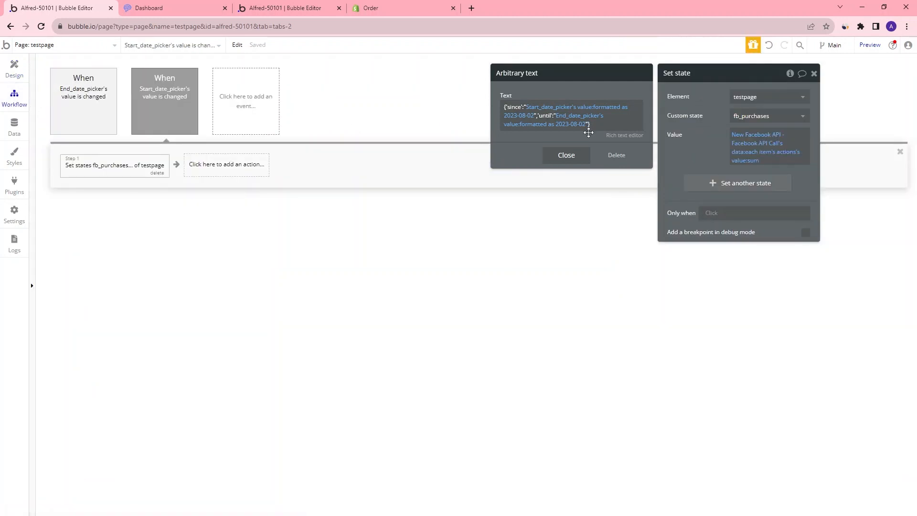
pyautogui.click(132, 166)
pyautogui.click(96, 107)
pyautogui.click(108, 165)
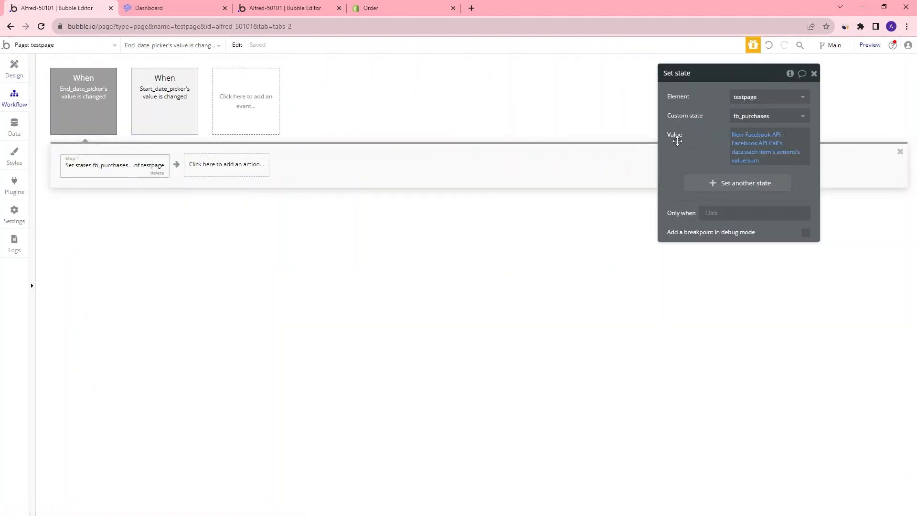
pyautogui.click(758, 144)
pyautogui.click(606, 115)
pyautogui.rightClick(581, 119)
pyautogui.click(629, 122)
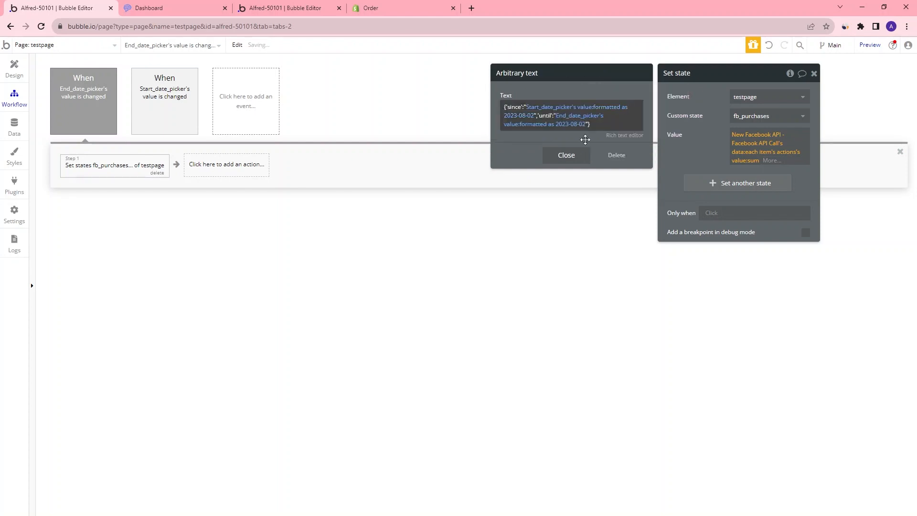
pyautogui.click(568, 156)
# Paste the copied since/until date-picker text into the Start_date_picker workflow's time_range parameter
pyautogui.click(166, 129)
pyautogui.click(139, 165)
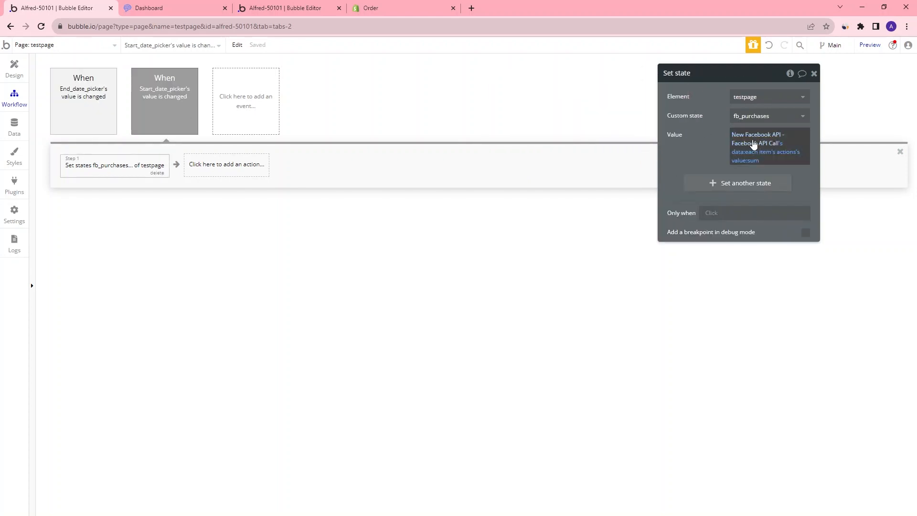
pyautogui.click(764, 143)
pyautogui.click(606, 115)
pyautogui.rightClick(580, 110)
pyautogui.click(619, 113)
pyautogui.click(566, 156)
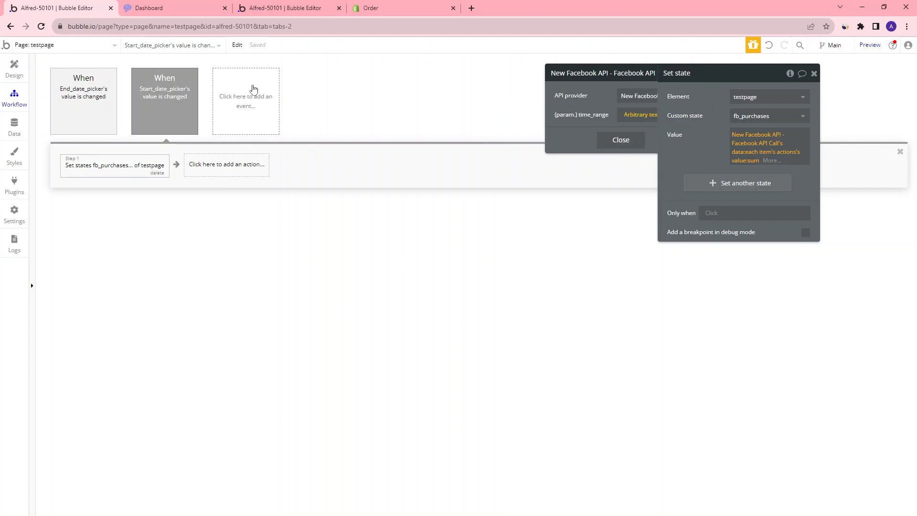
# Preview the page, set the start date picker to 7/30/2023 and dismiss the alert
pyautogui.click(870, 45)
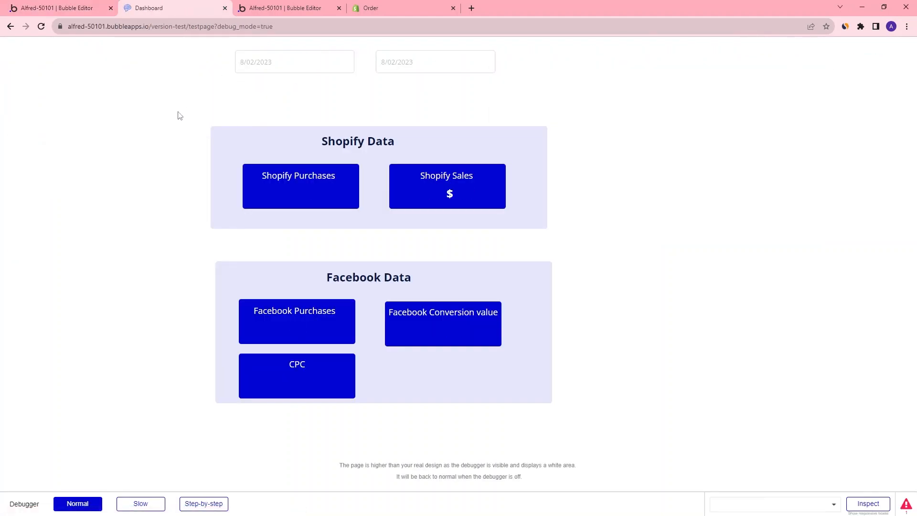
pyautogui.click(260, 63)
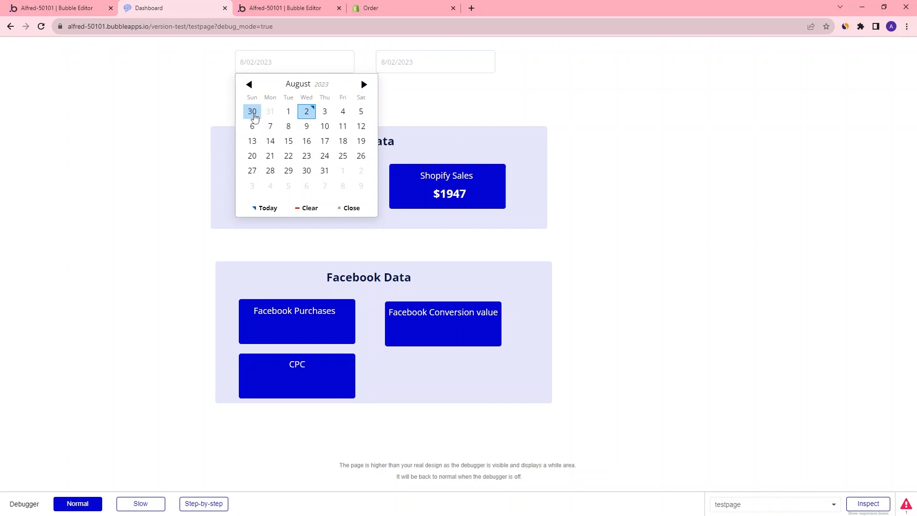
pyautogui.click(253, 112)
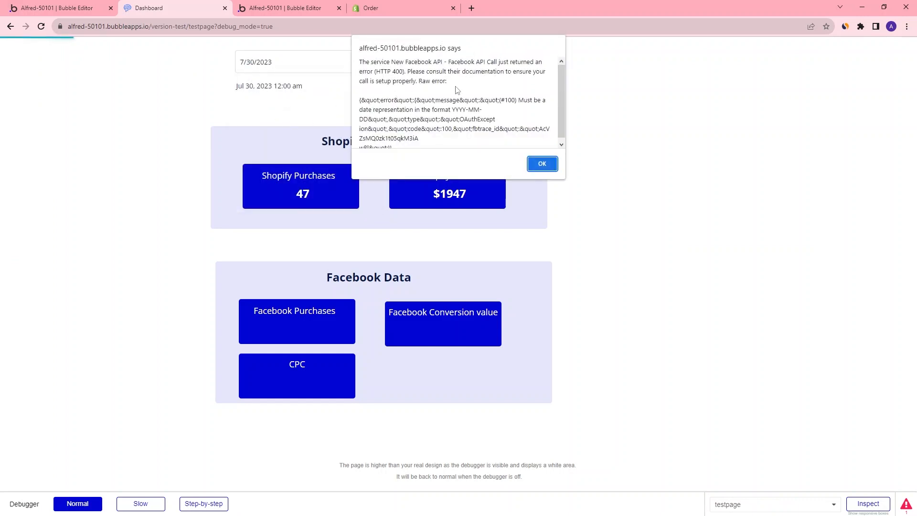
pyautogui.click(542, 163)
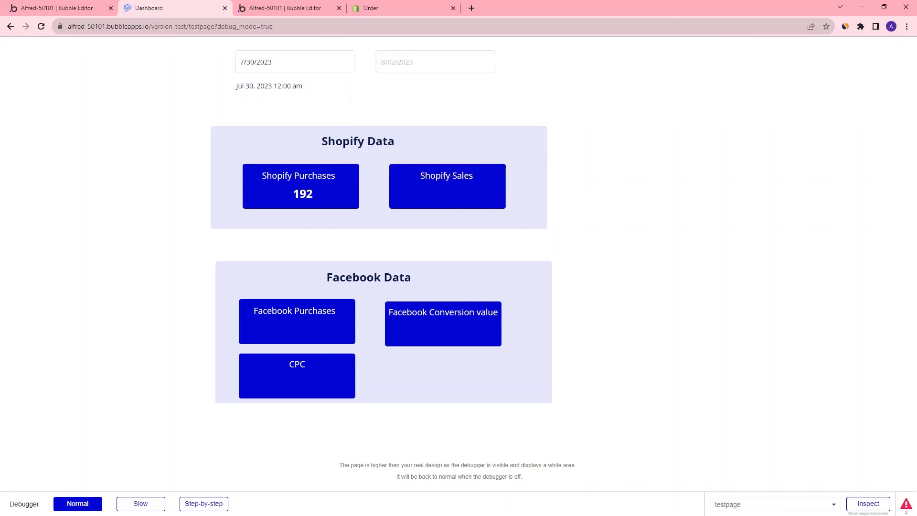
# Return to the editor and open the page's custom states in the element inspector
pyautogui.click(60, 11)
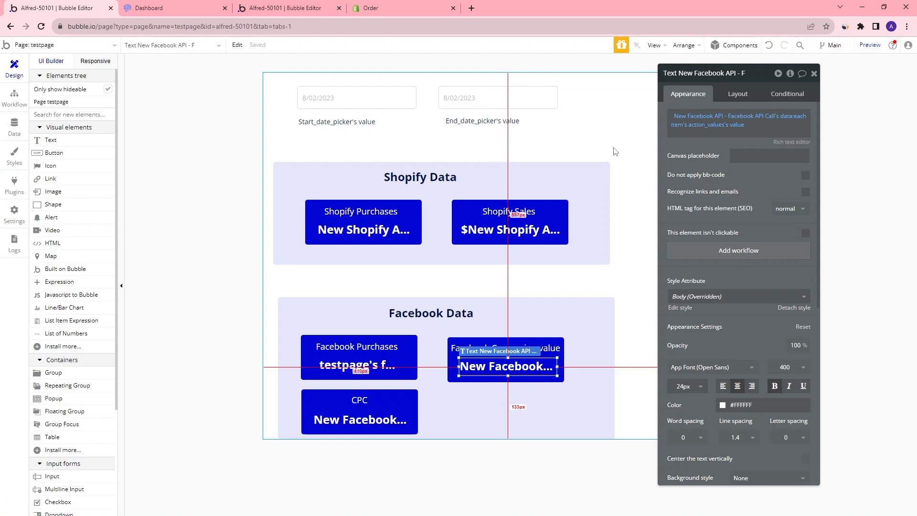
pyautogui.click(633, 138)
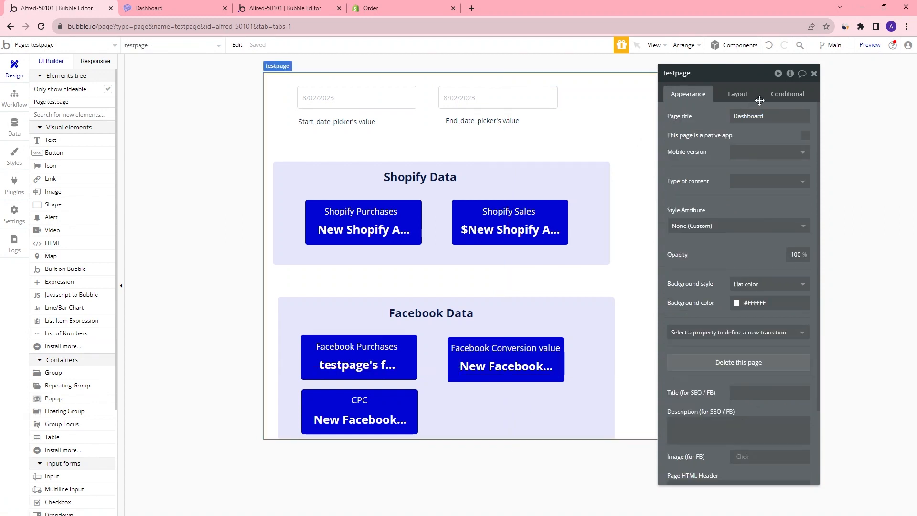
pyautogui.click(790, 73)
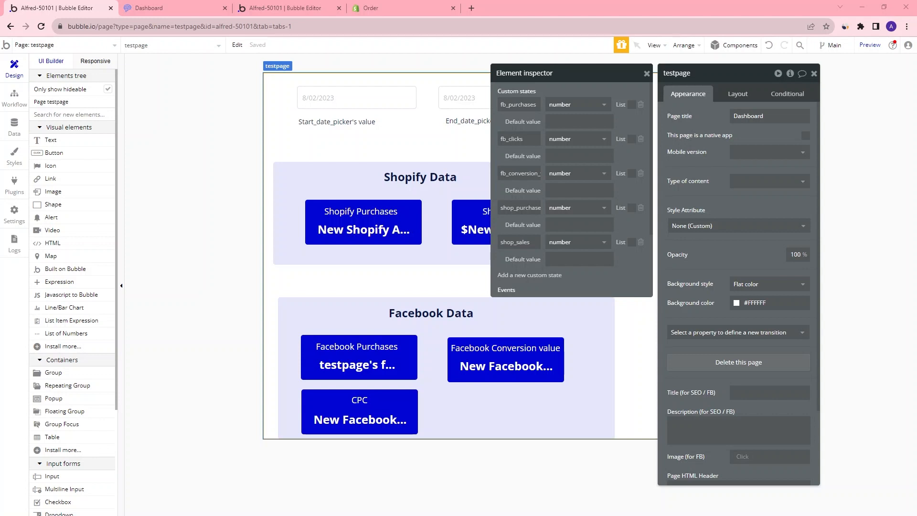
pyautogui.click(559, 123)
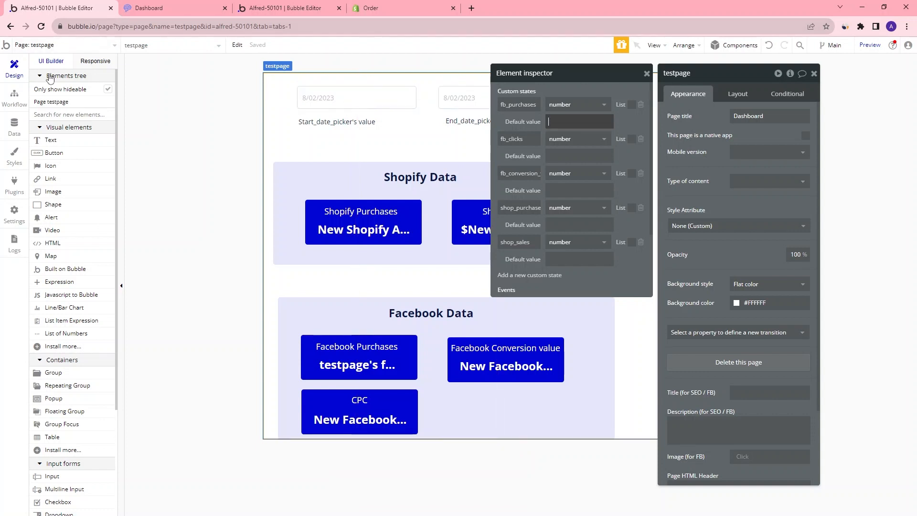
# Create a Page is loaded workflow event and give it a Set state action
pyautogui.click(15, 97)
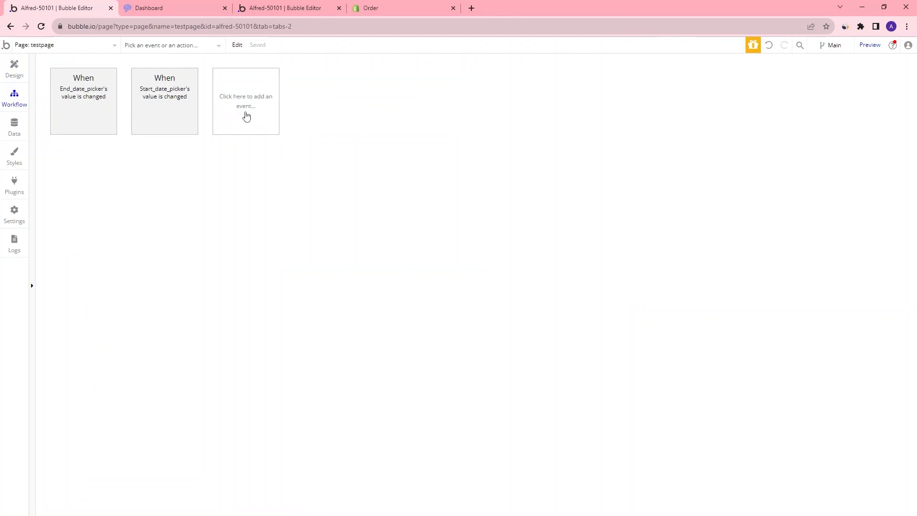
pyautogui.click(247, 117)
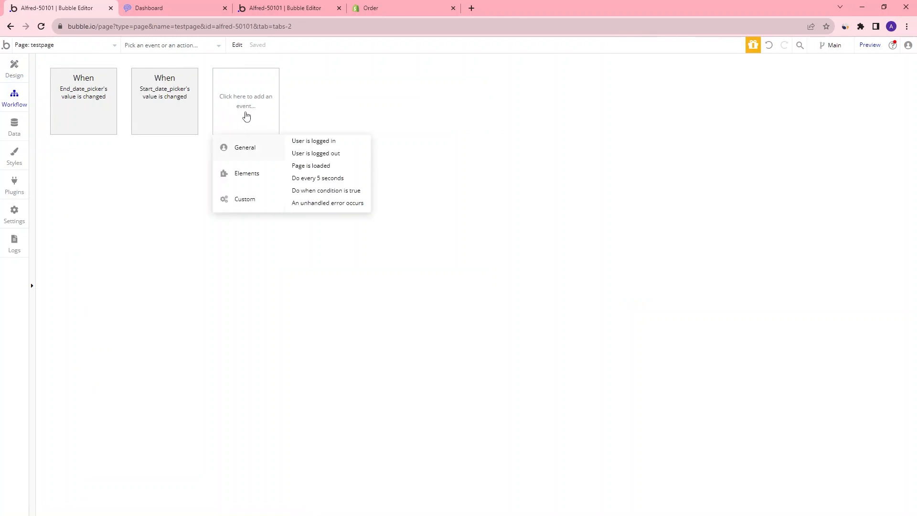
pyautogui.click(328, 167)
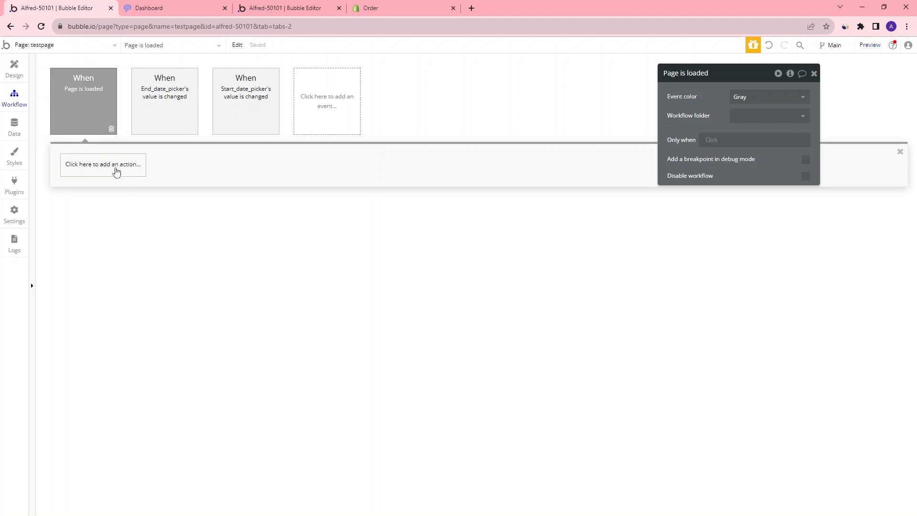
pyautogui.click(116, 171)
pyautogui.click(99, 296)
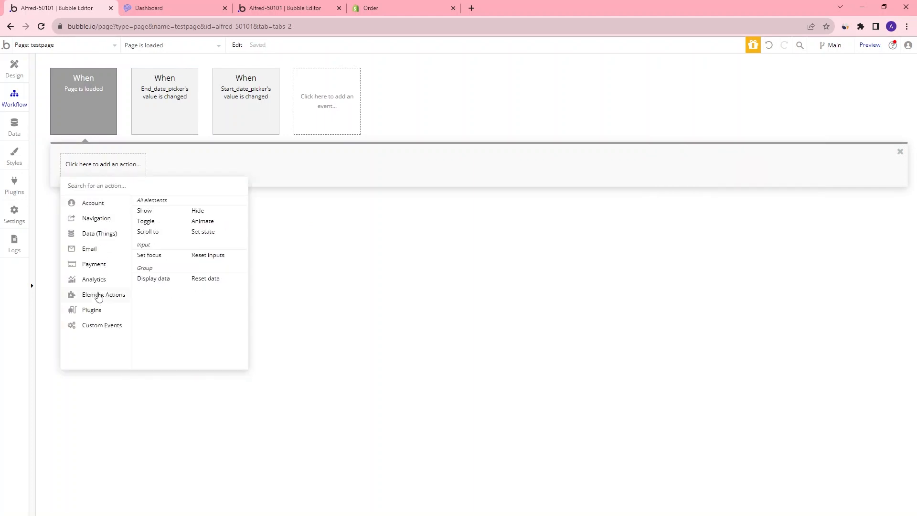
pyautogui.click(210, 236)
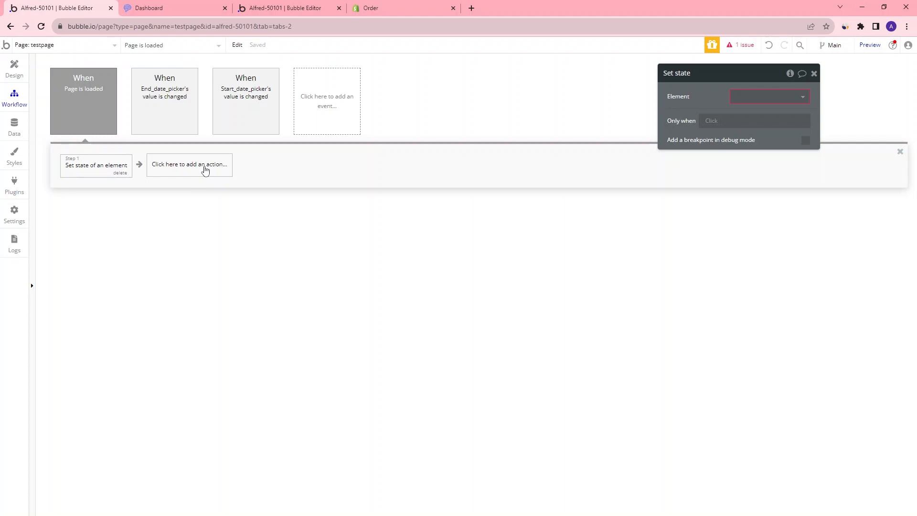
# Copy the fb_purchases set-state action from the End_date_picker workflow
pyautogui.click(178, 96)
pyautogui.click(100, 167)
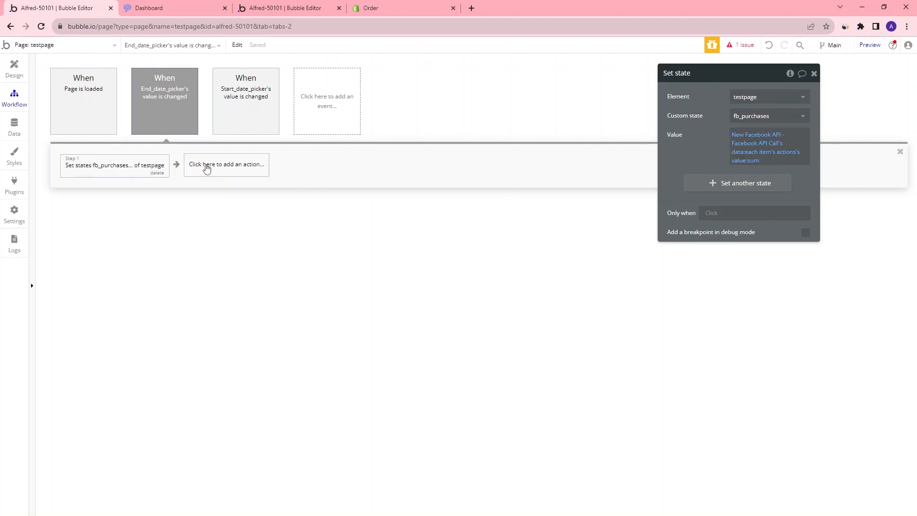
pyautogui.rightClick(118, 168)
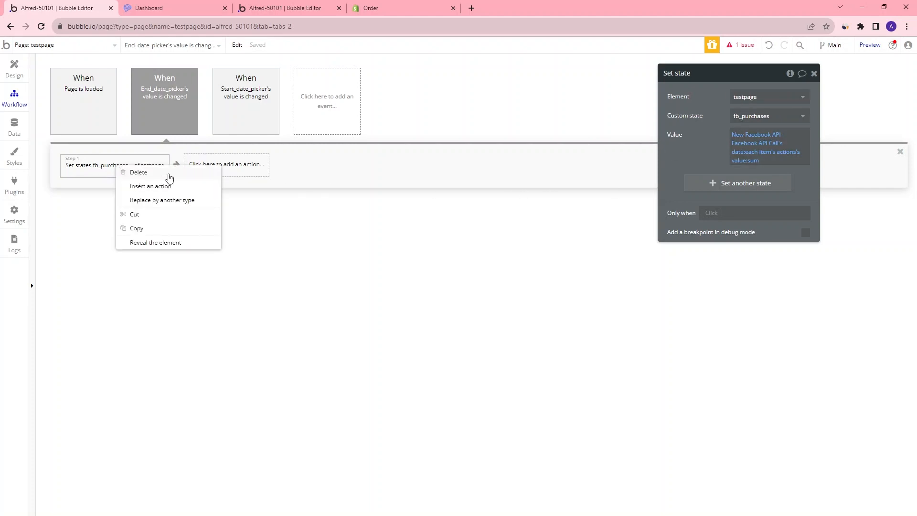
pyautogui.click(153, 228)
# Replace the Page is loaded workflow's empty Set state action with the pasted fb_purchases set-state action
pyautogui.click(102, 125)
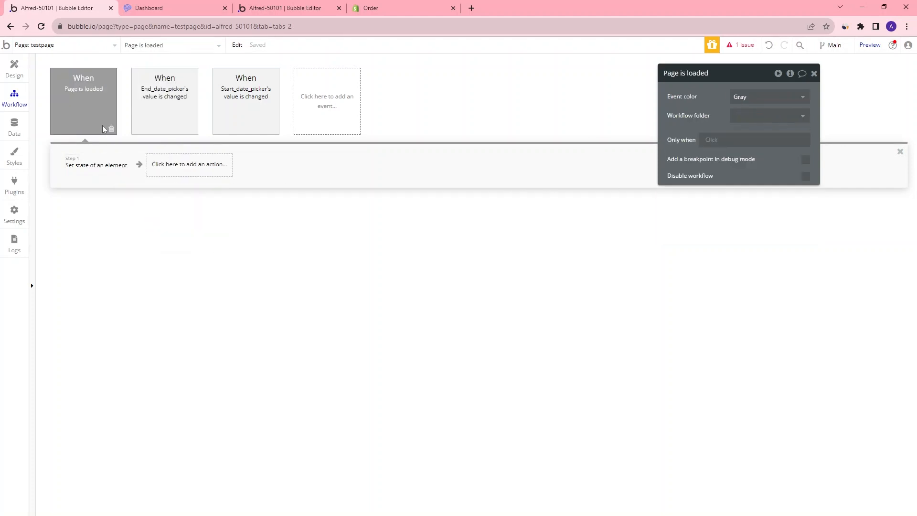
pyautogui.click(99, 173)
pyautogui.rightClick(100, 174)
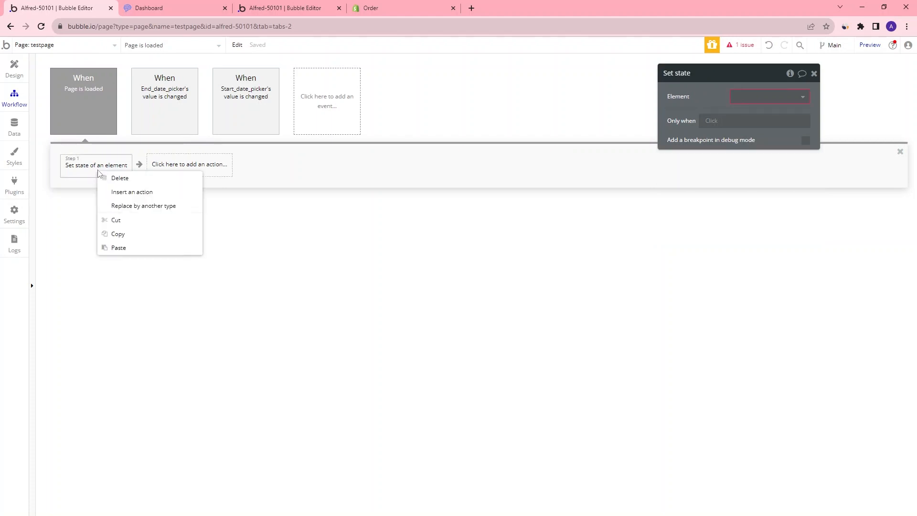
pyautogui.click(132, 183)
pyautogui.rightClick(89, 167)
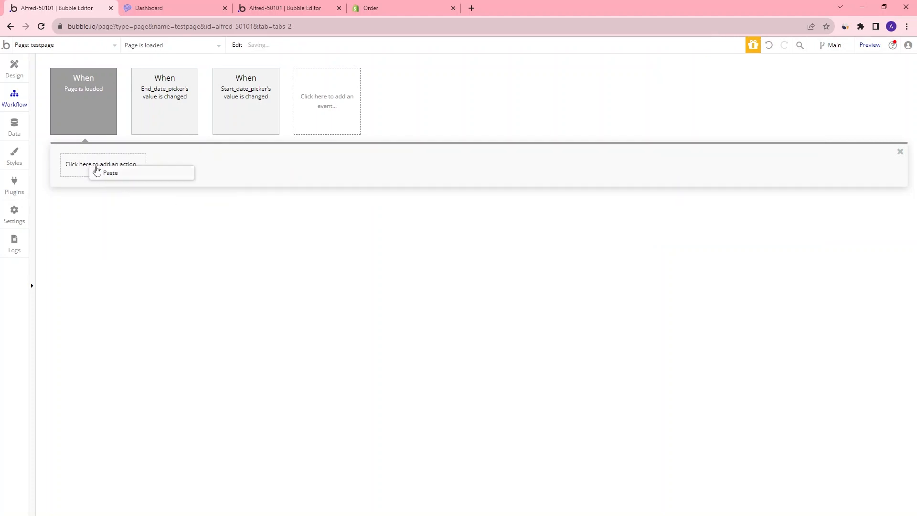
pyautogui.click(118, 182)
pyautogui.click(118, 173)
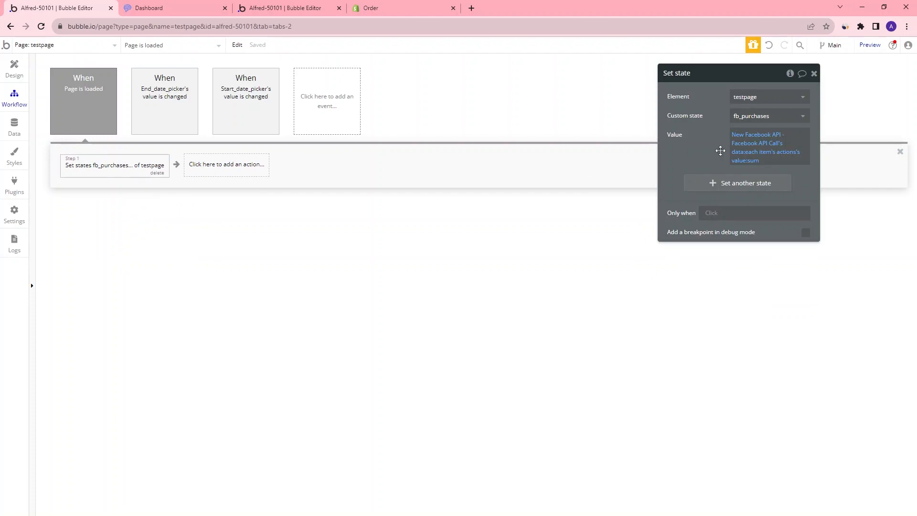
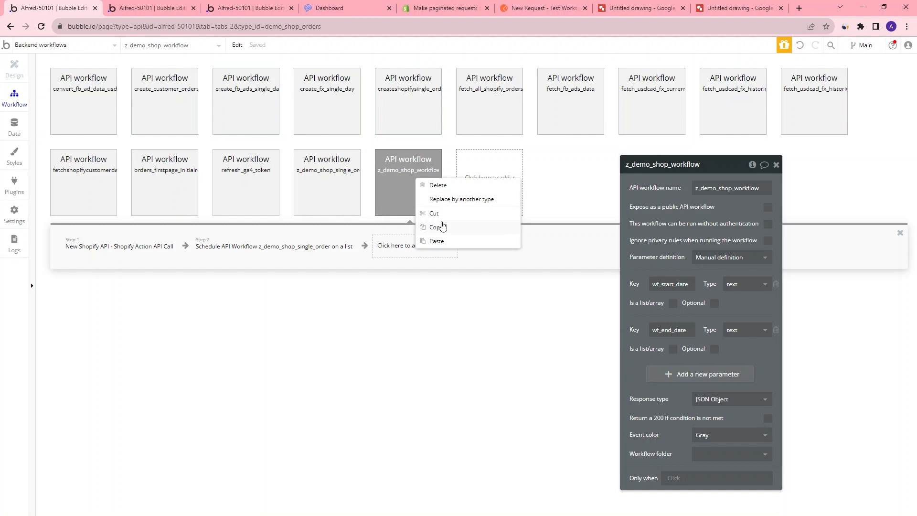
# Duplicate the z_demo_shop_workflow backend workflow and rename the copy z_demo_shop_first_page
pyautogui.hotkey('ctrl', 'v')
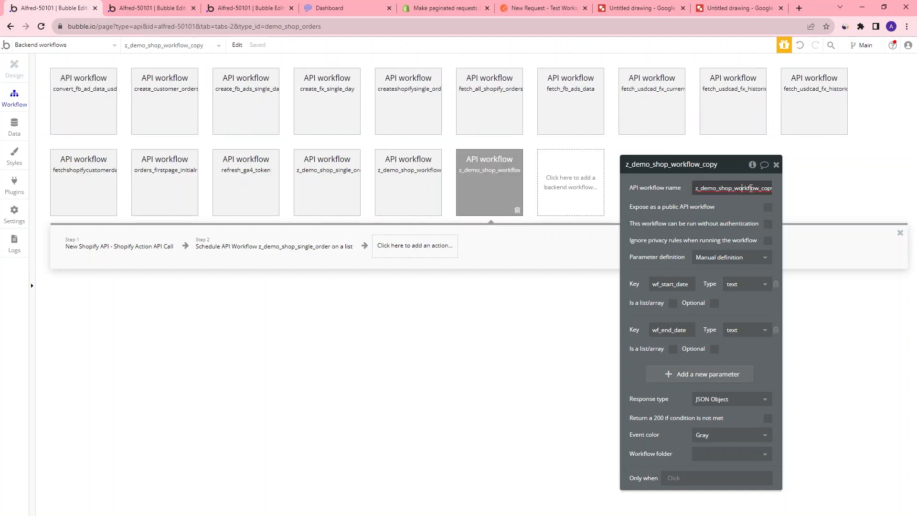
pyautogui.moveTo(736, 191); pyautogui.dragTo(792, 191)
pyautogui.write('first_page')
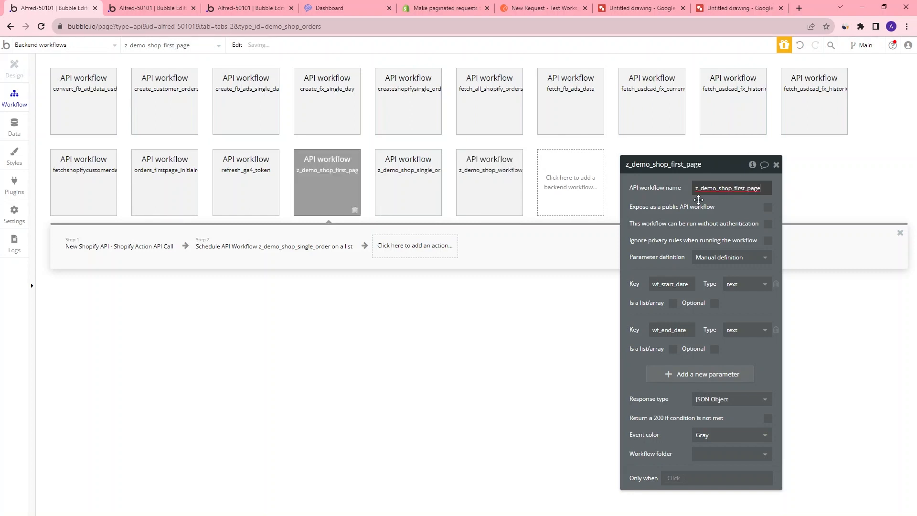
# Inspect the actions of the z_demo_shop_first_page workflow and the original z_demo_shop_workflow
pyautogui.click(447, 314)
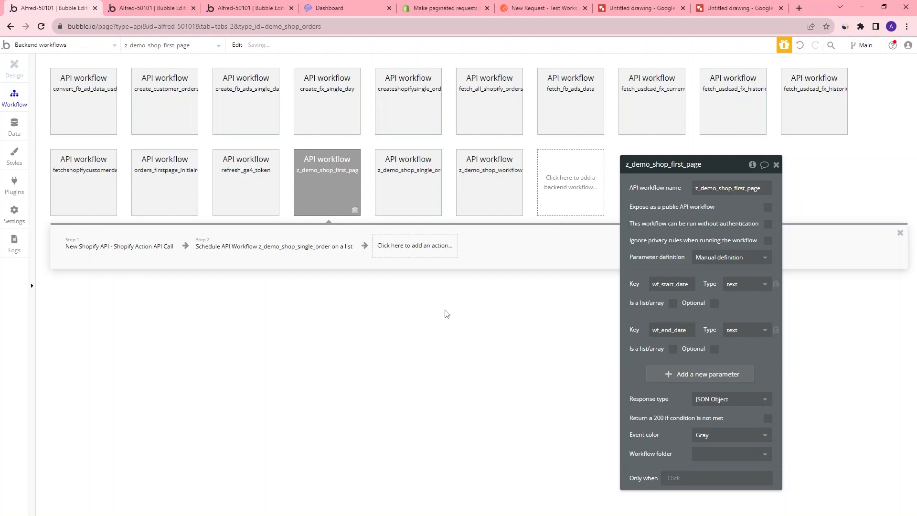
pyautogui.click(241, 243)
pyautogui.click(177, 248)
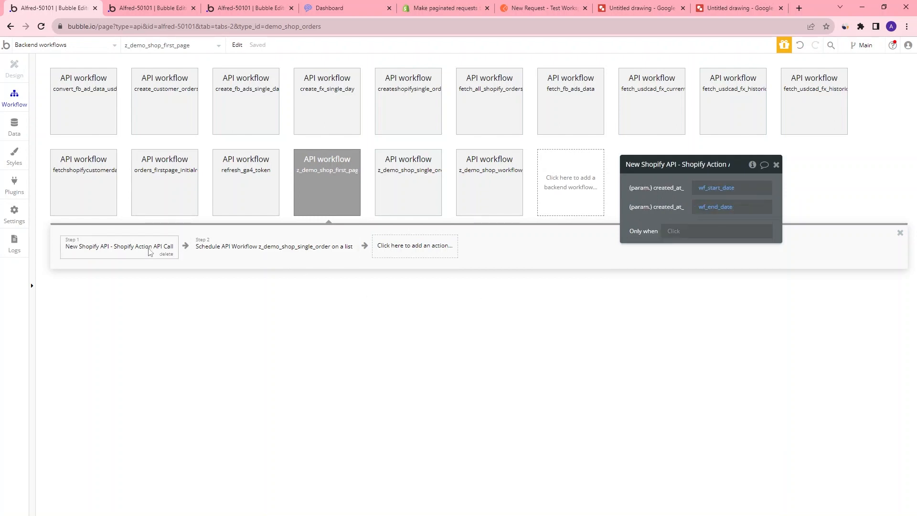
pyautogui.click(294, 254)
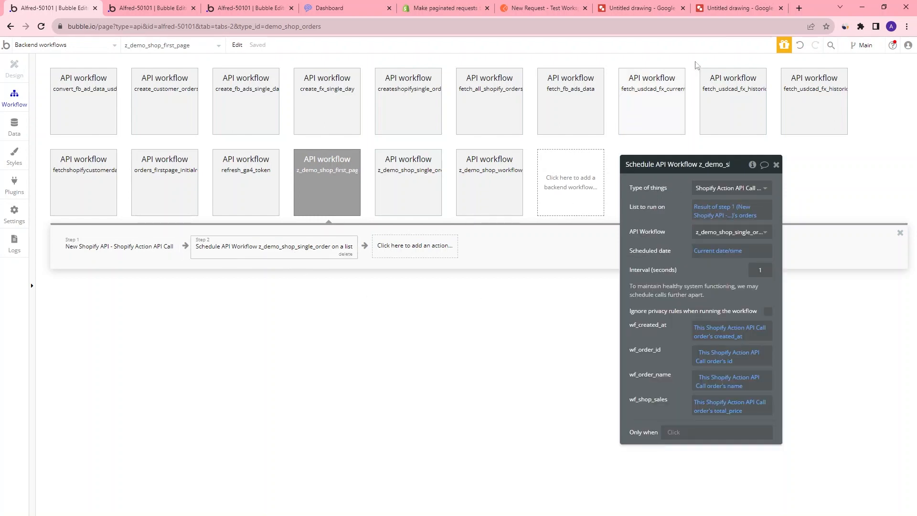
pyautogui.click(486, 190)
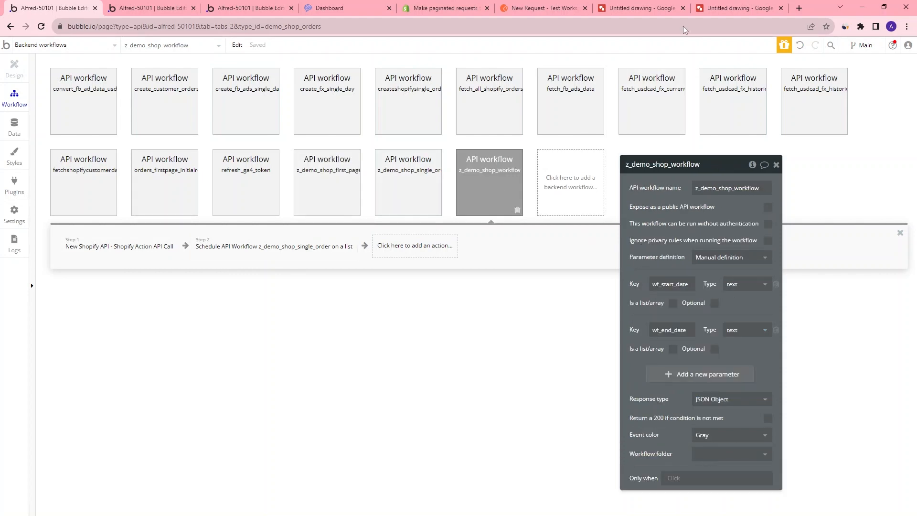
# Review the workflow flow diagram and the existing Shopify API calls in the API Connector
pyautogui.click(641, 8)
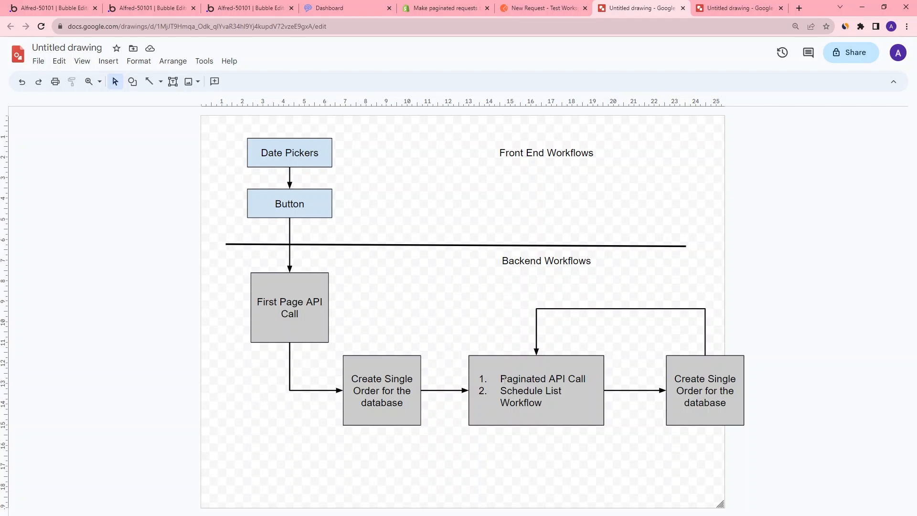
pyautogui.moveTo(503, 378); pyautogui.dragTo(581, 379)
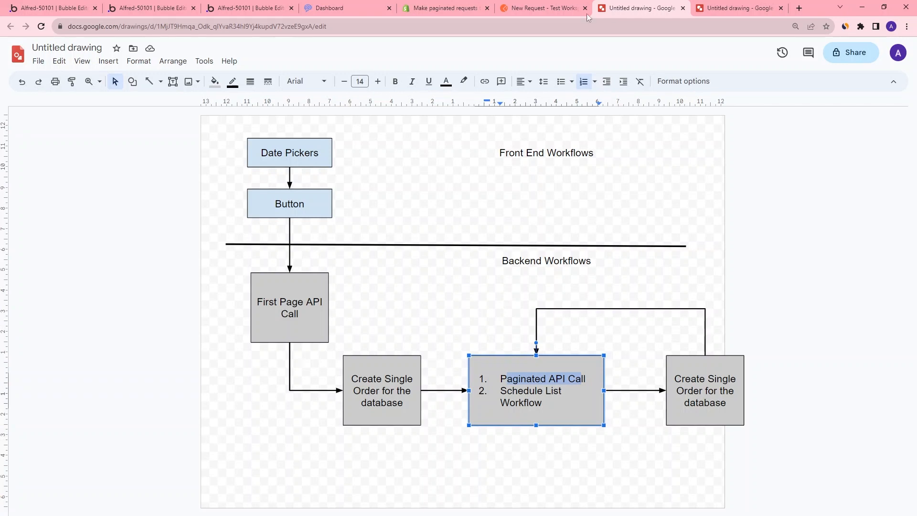
pyautogui.click(167, 10)
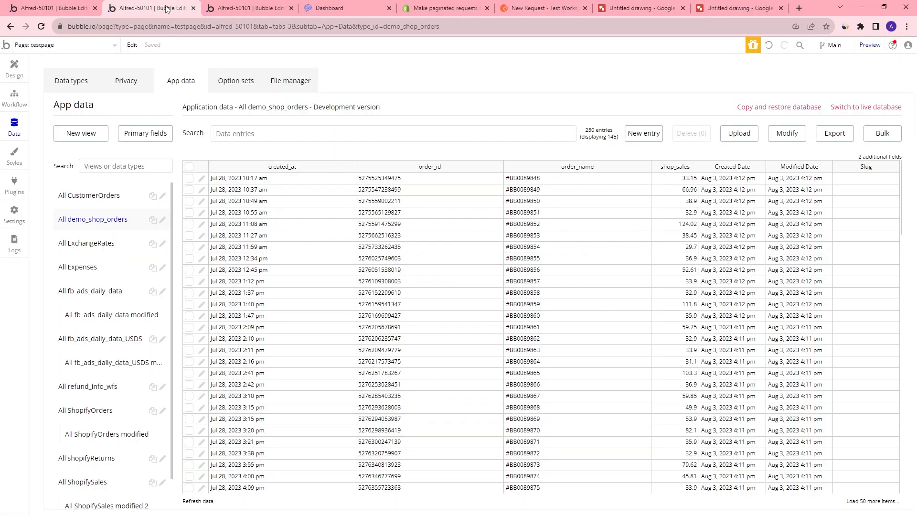
pyautogui.click(253, 7)
pyautogui.click(170, 8)
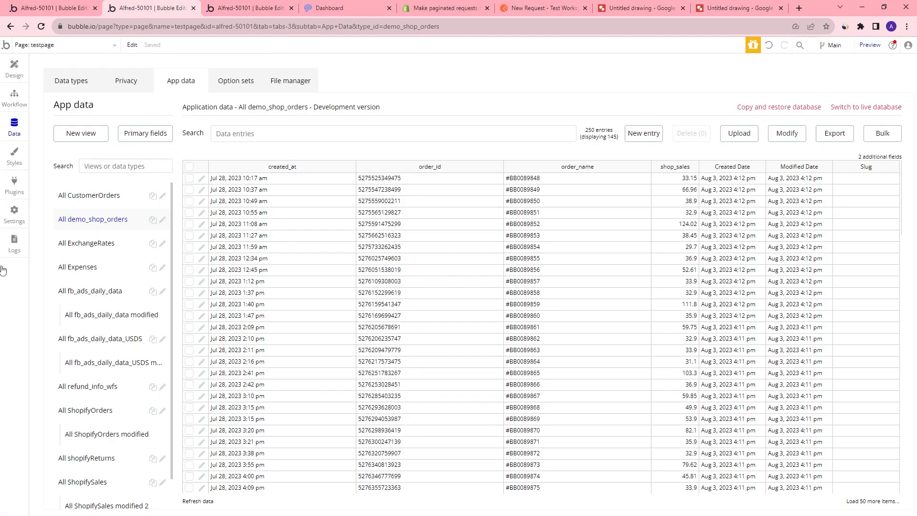
pyautogui.click(14, 186)
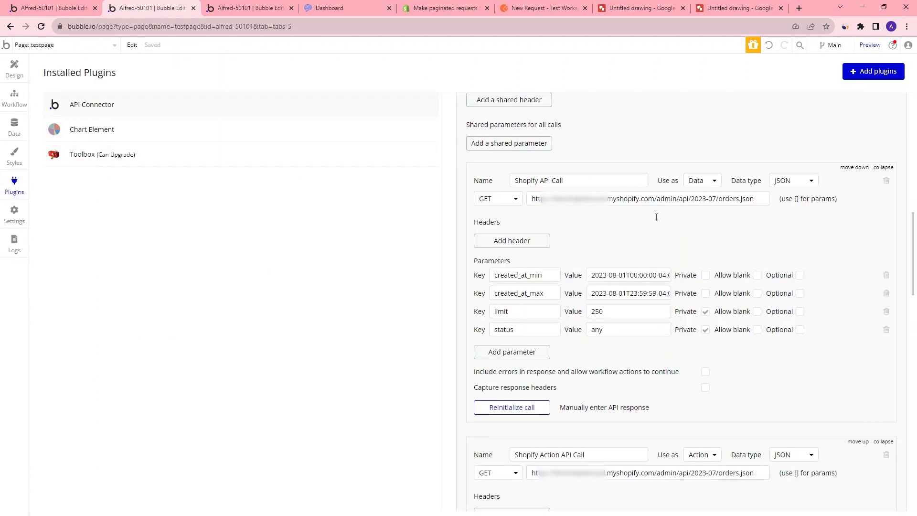
pyautogui.scroll(3, 656, 217)
pyautogui.scroll(-3, 587, 204)
pyautogui.scroll(-6, 585, 218)
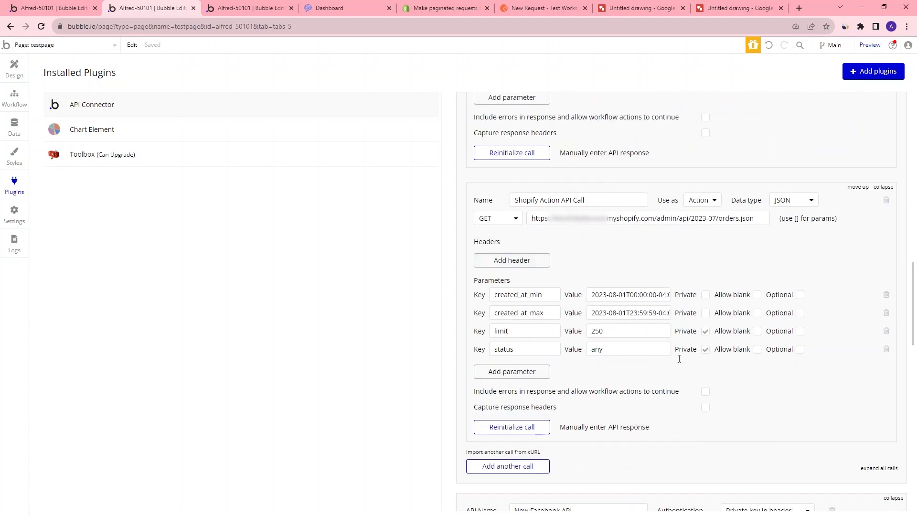
# Review the page's button workflow and the paginated Shopify request in Postman
pyautogui.click(82, 12)
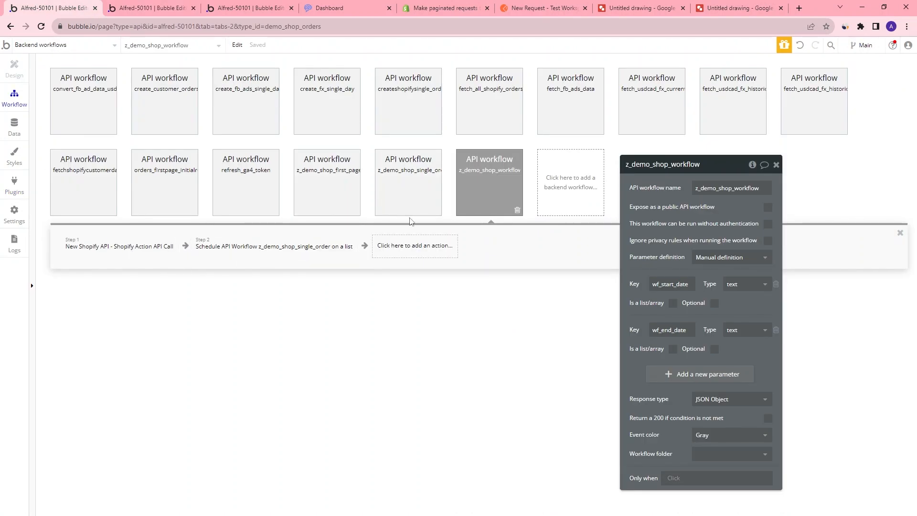
pyautogui.click(267, 9)
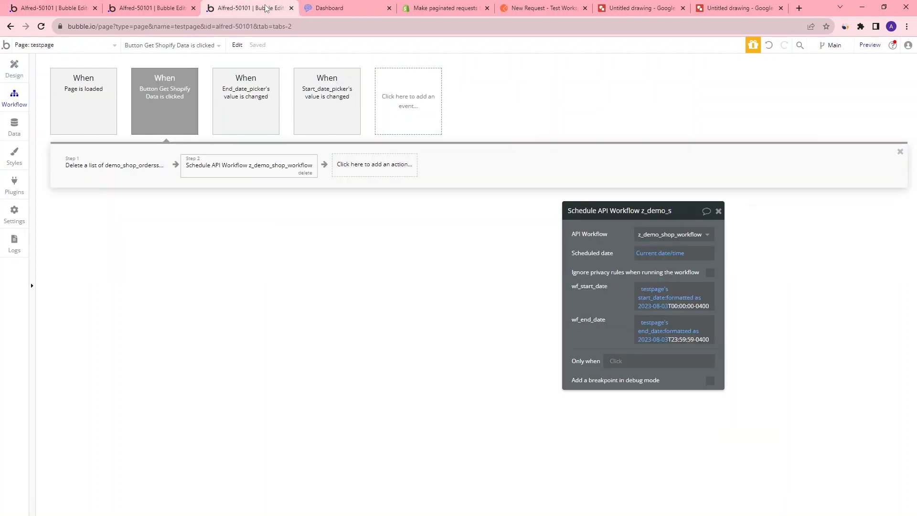
pyautogui.click(522, 8)
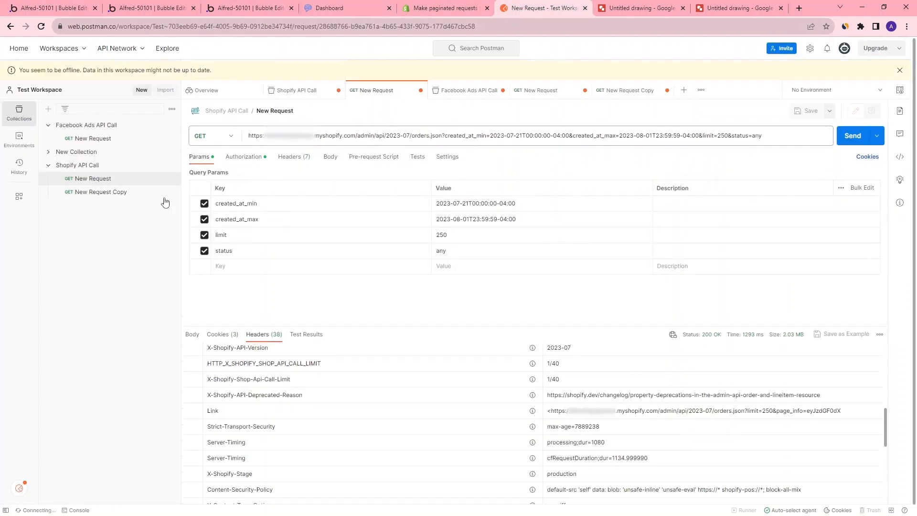
pyautogui.click(121, 191)
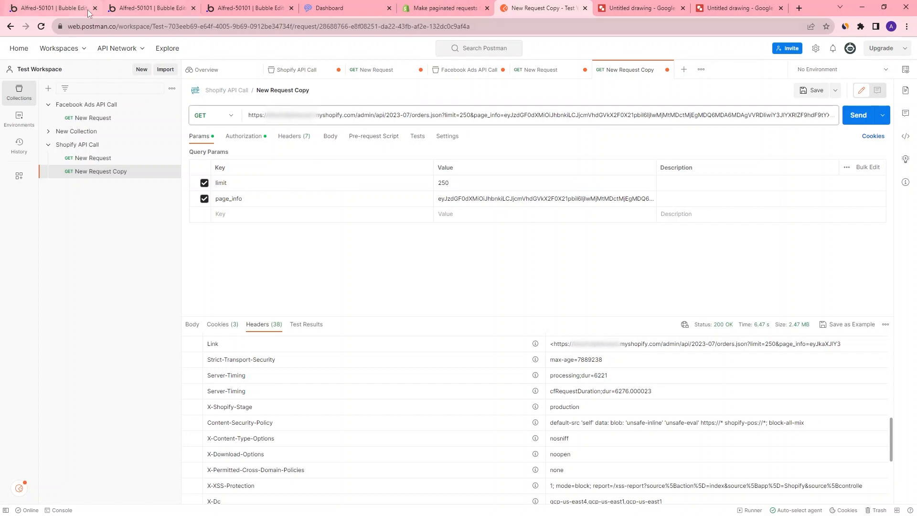
pyautogui.click(148, 8)
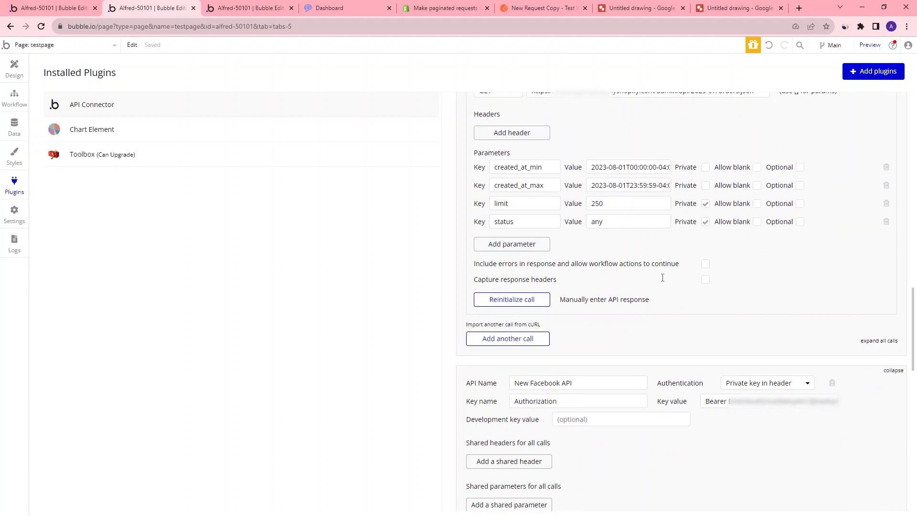
# Add another API call named Shopify Action Paginated API Call and set it to be used as an Action
pyautogui.click(536, 340)
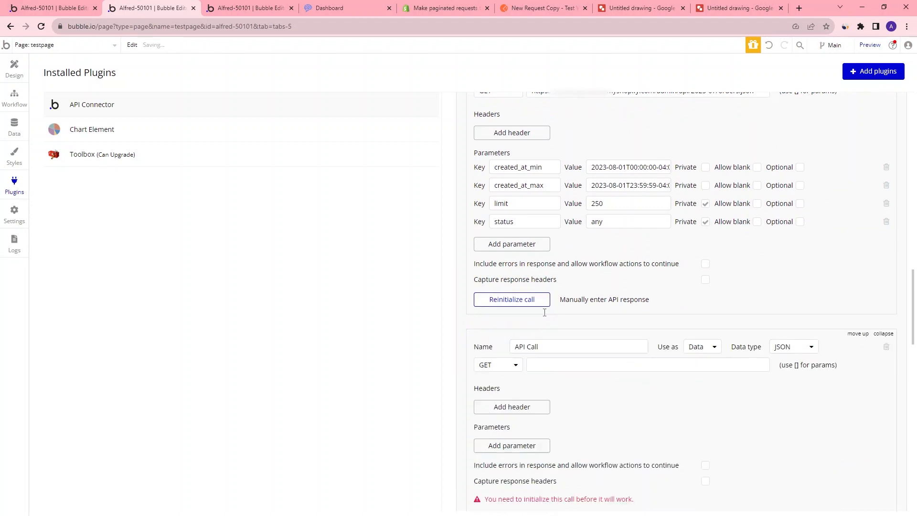
pyautogui.click(546, 346)
pyautogui.scroll(3, 570, 290)
pyautogui.moveTo(588, 201); pyautogui.dragTo(506, 204)
pyautogui.hotkey('ctrl', 'c')
pyautogui.scroll(-3, 507, 205)
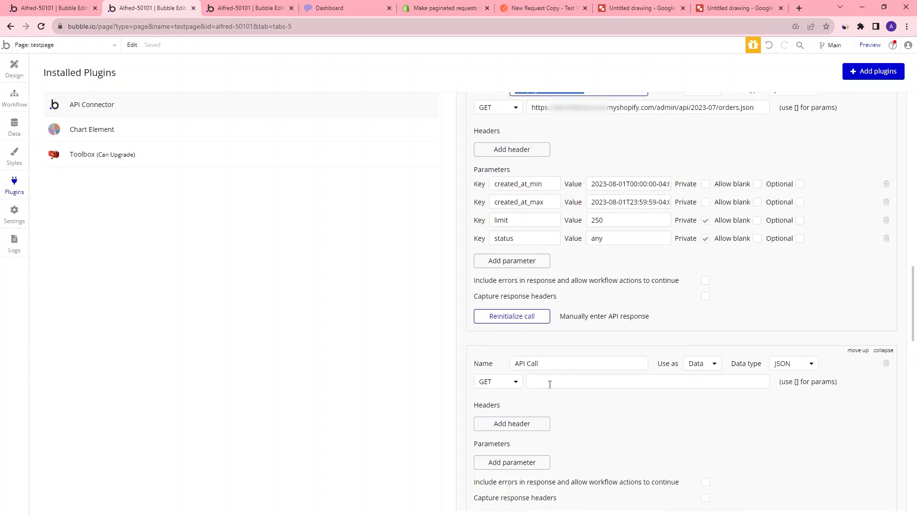
pyautogui.moveTo(540, 347); pyautogui.dragTo(494, 345)
pyautogui.hotkey('ctrl', 'v')
pyautogui.doubleClick(561, 346)
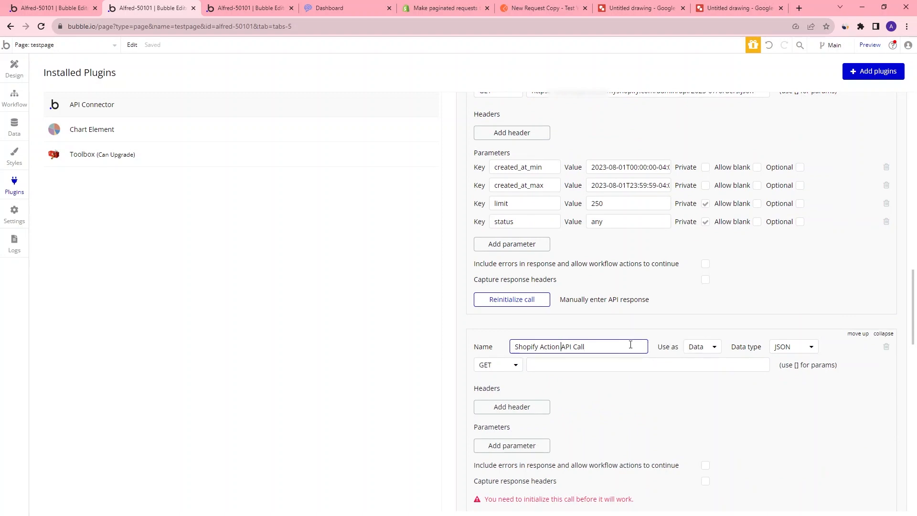
pyautogui.write('Paginated')
pyautogui.click(716, 343)
pyautogui.click(700, 382)
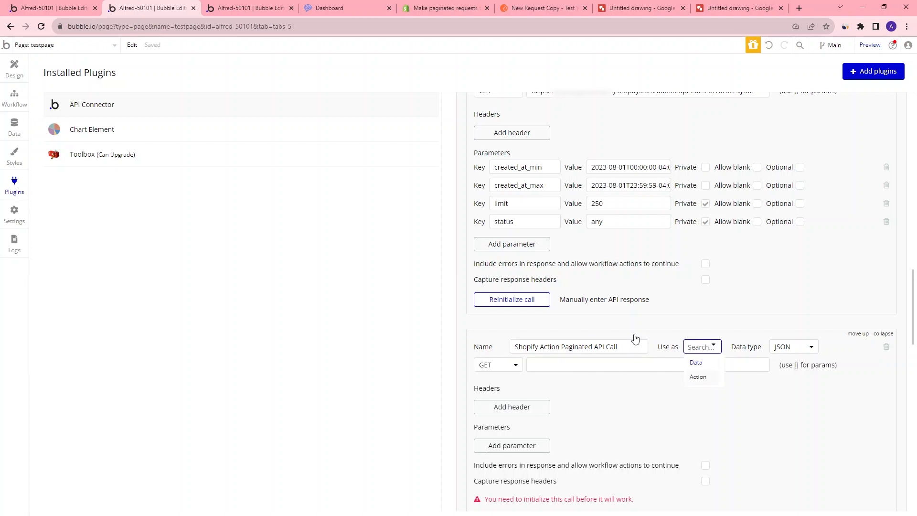
# Copy the orders.json endpoint URL from Shopify Action API Call into the new call's GET URL
pyautogui.scroll(3, 544, 353)
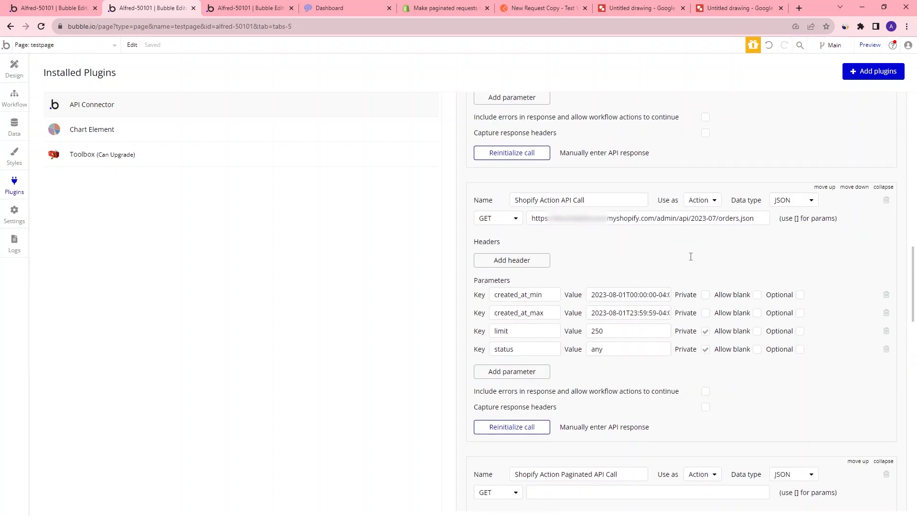
pyautogui.click(759, 218)
pyautogui.hotkey('ctrl', 'a')
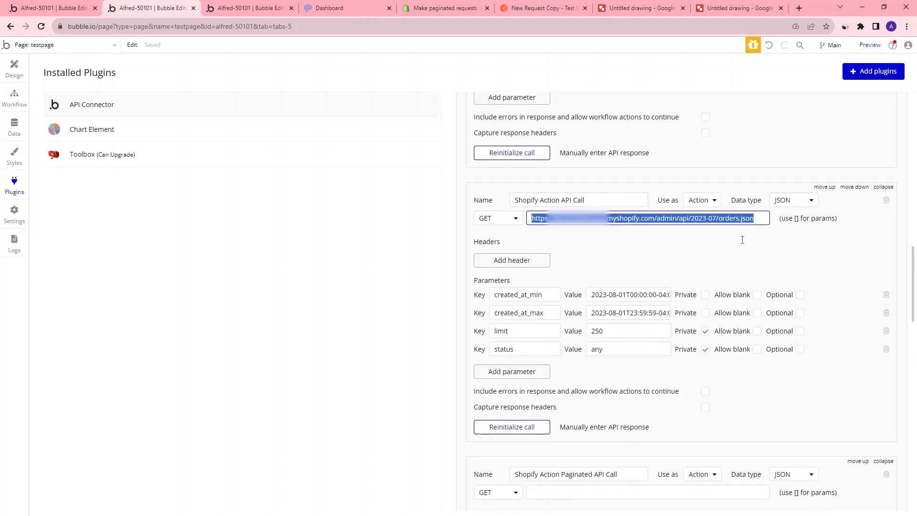
pyautogui.scroll(-3, 651, 374)
pyautogui.click(649, 364)
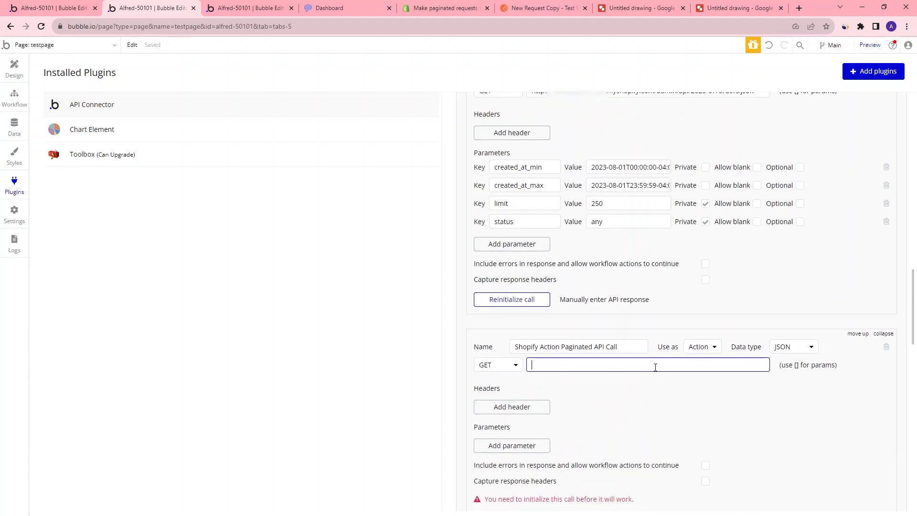
pyautogui.hotkey('ctrl', 'v')
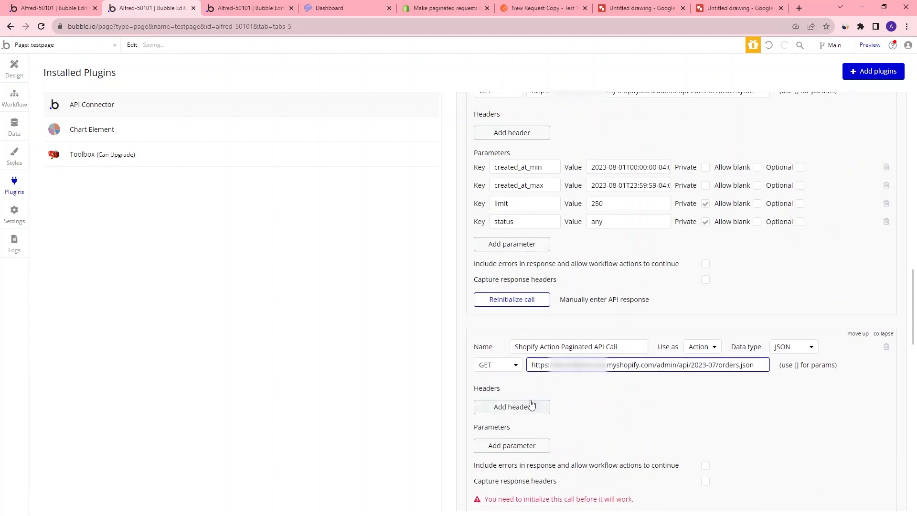
# Add two parameters to the paginated call: limit with value 250 and page_info
pyautogui.click(517, 446)
pyautogui.click(546, 461)
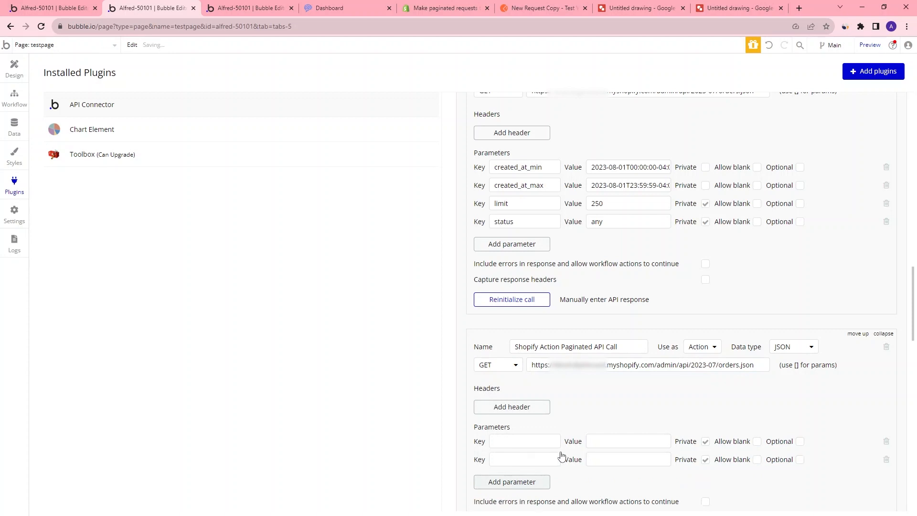
pyautogui.scroll(-3, 531, 313)
pyautogui.click(531, 314)
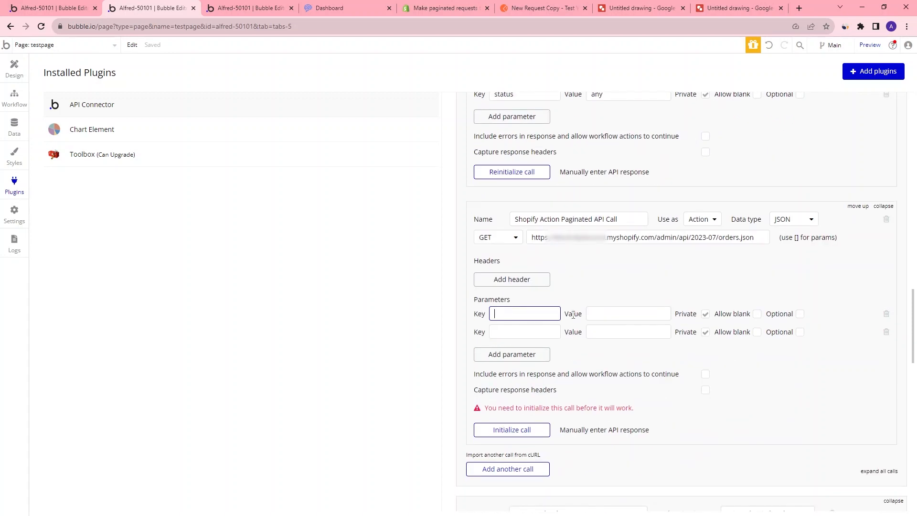
pyautogui.scroll(2, 547, 205)
pyautogui.scroll(-2, 544, 213)
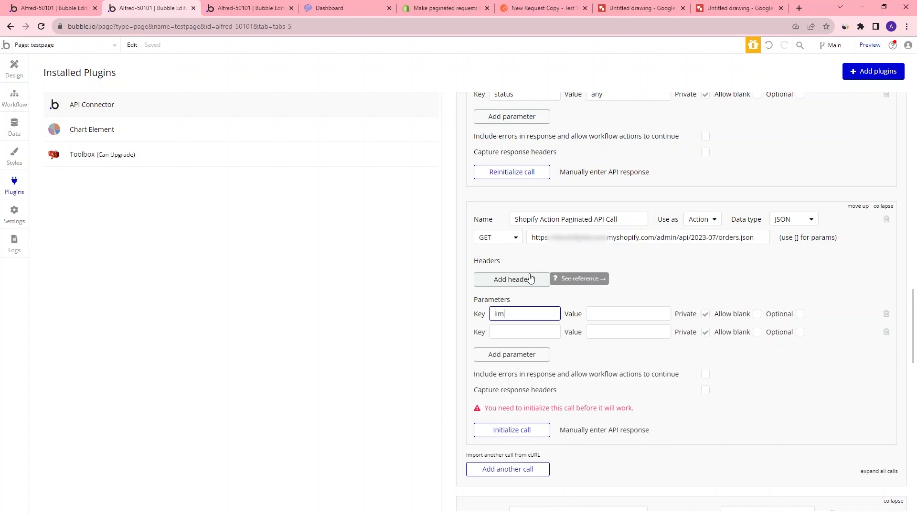
pyautogui.press('Tab')
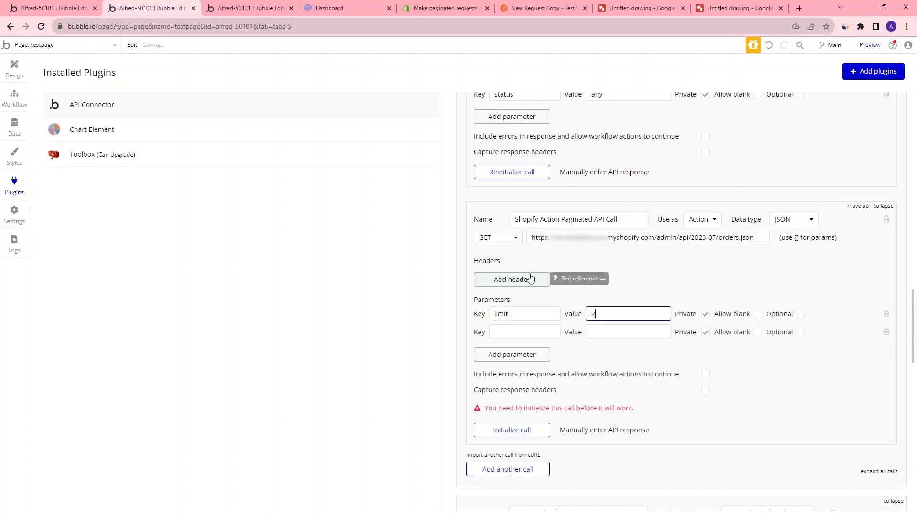
pyautogui.press('Tab')
pyautogui.write('page')
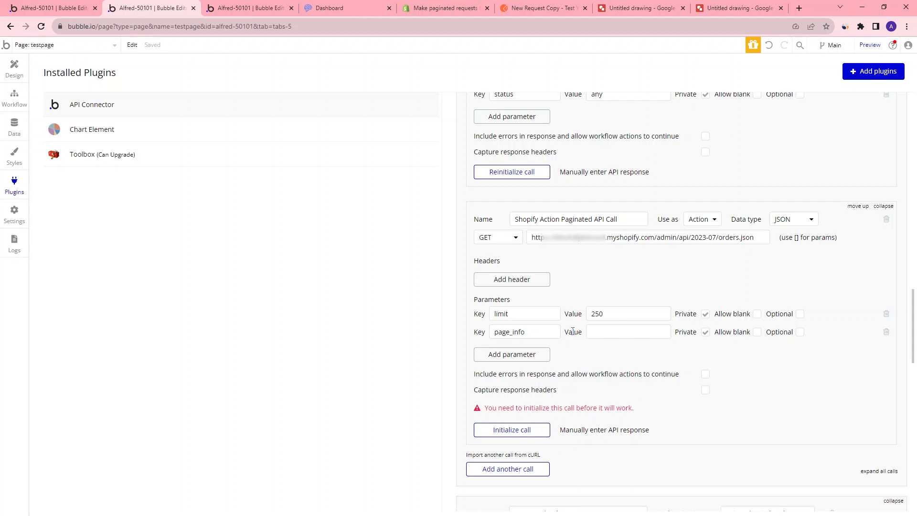
# Make page_info optional and not private, and enable capturing response headers for the paginated call
pyautogui.click(704, 334)
pyautogui.click(757, 333)
pyautogui.scroll(-3, 596, 317)
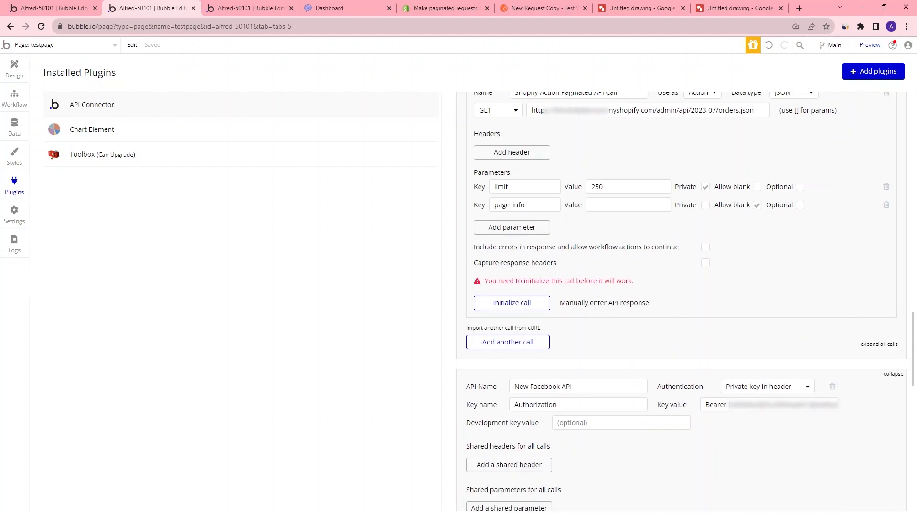
pyautogui.moveTo(492, 266); pyautogui.dragTo(587, 270)
pyautogui.click(717, 270)
# Initialize the Shopify Action Paginated API Call
pyautogui.click(536, 9)
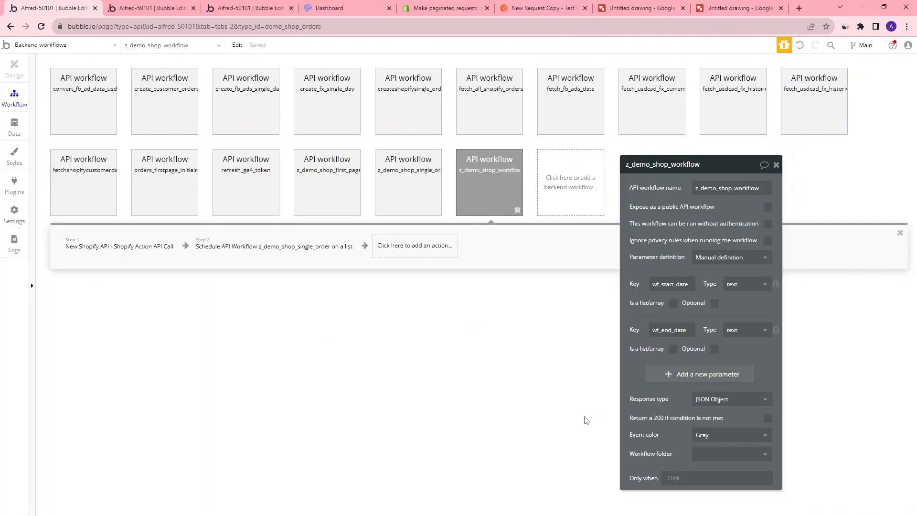
pyautogui.click(139, 8)
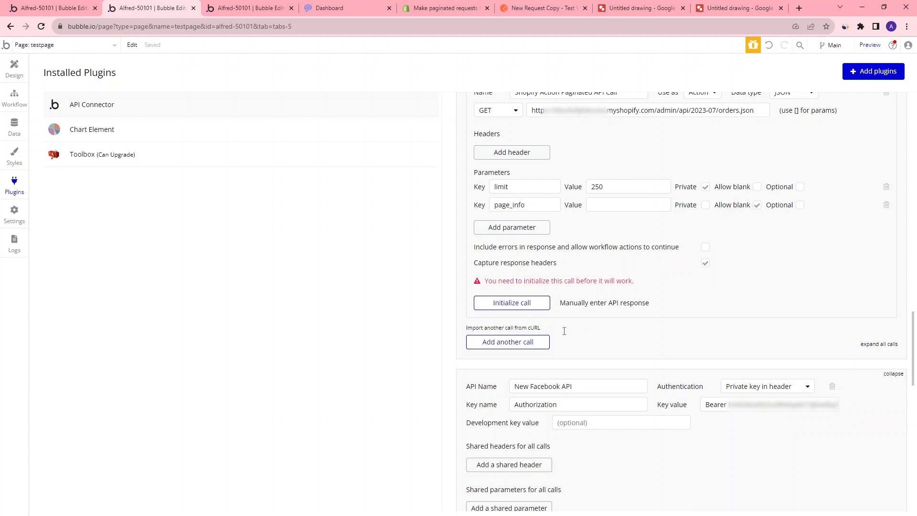
pyautogui.click(520, 304)
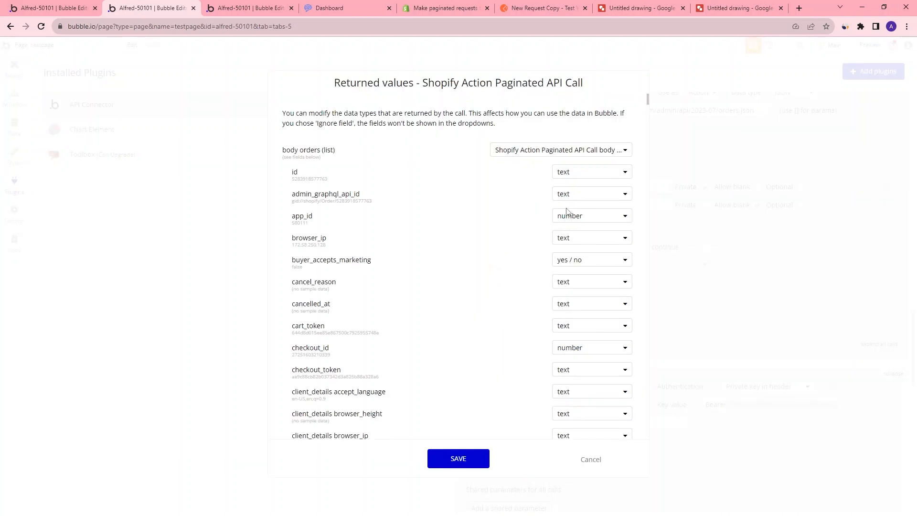
# Review the returned values of the paginated call, set created_at's type to date, and save them
pyautogui.scroll(-5, 353, 295)
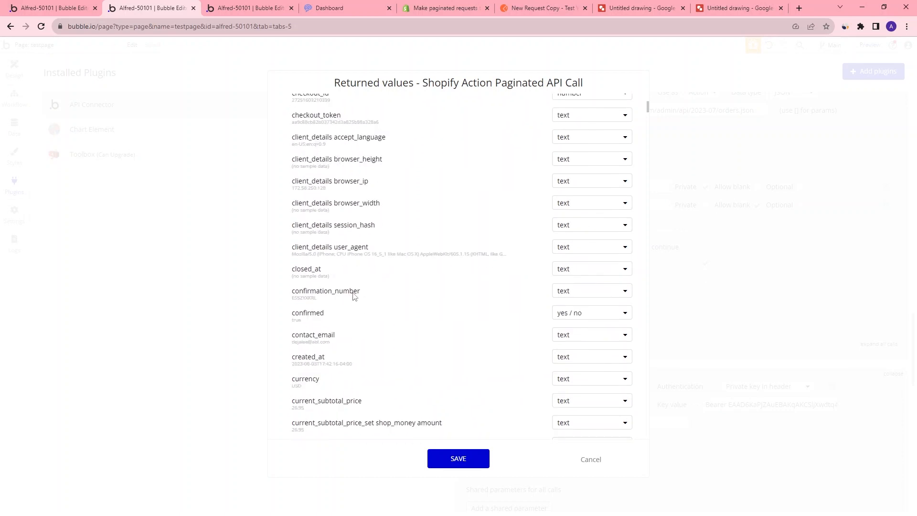
pyautogui.scroll(-3, 348, 301)
pyautogui.scroll(8, 573, 186)
pyautogui.scroll(-5, 381, 231)
pyautogui.scroll(-3, 381, 232)
pyautogui.click(594, 230)
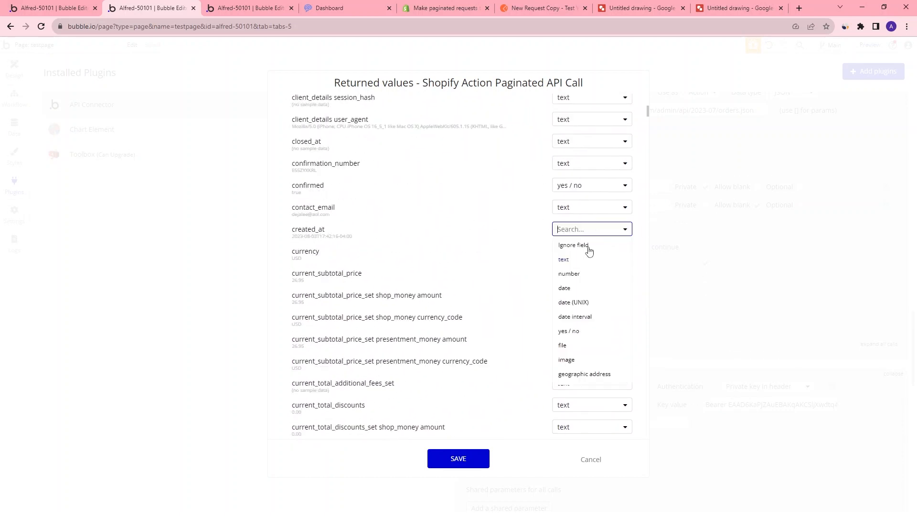
pyautogui.click(564, 289)
pyautogui.scroll(-20, 355, 277)
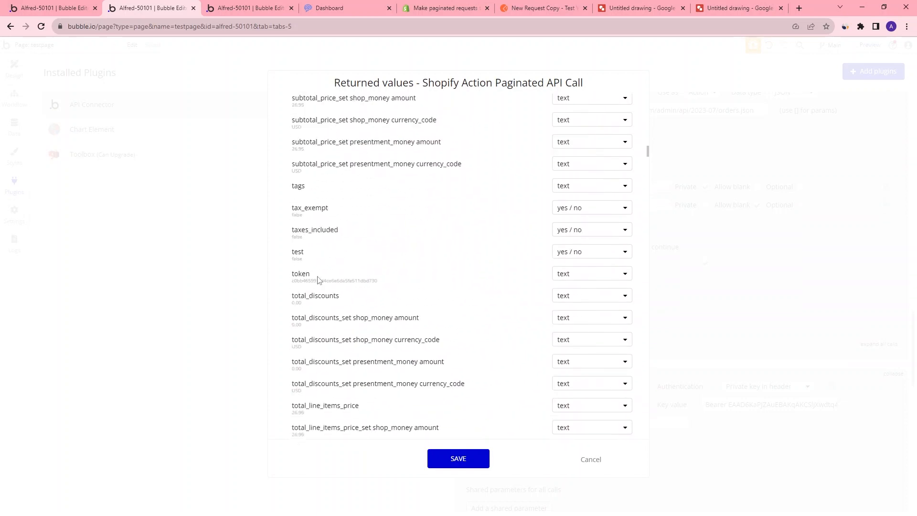
pyautogui.scroll(-6, 318, 279)
pyautogui.click(579, 283)
pyautogui.click(576, 331)
pyautogui.scroll(-20, 430, 303)
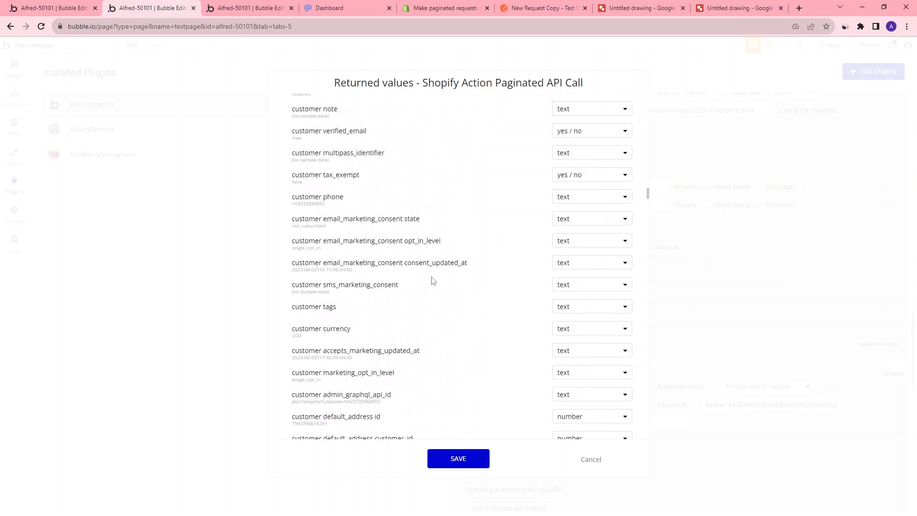
pyautogui.scroll(-10, 525, 272)
pyautogui.moveTo(648, 222)
pyautogui.mouseDown()
pyautogui.moveTo(653, 457)
pyautogui.moveTo(653, 238)
pyautogui.mouseUp()
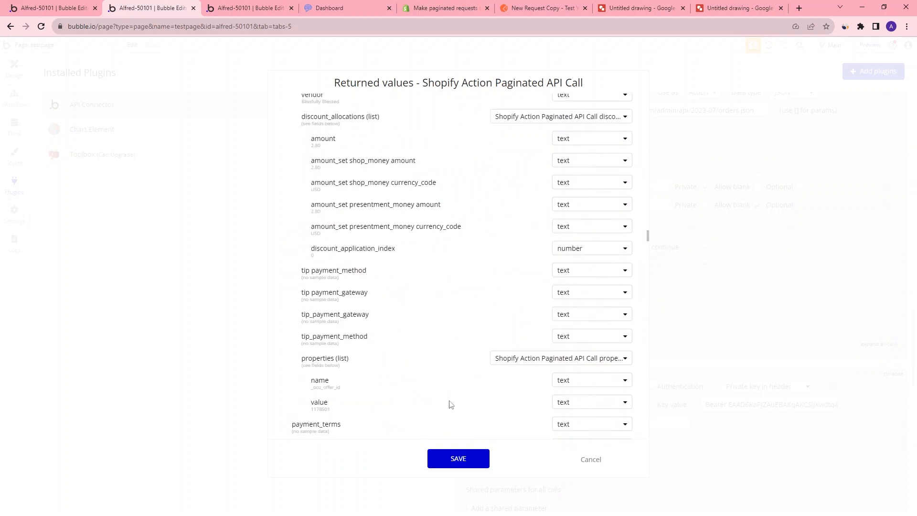
pyautogui.click(466, 463)
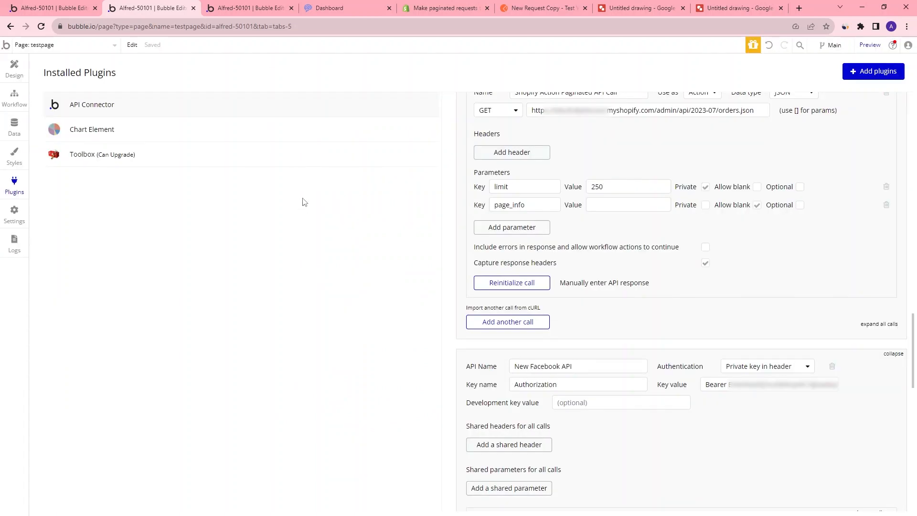
# In z_demo_shop_workflow, add a New Shopify API - Shopify Action Paginated API Call action as a third step
pyautogui.click(62, 8)
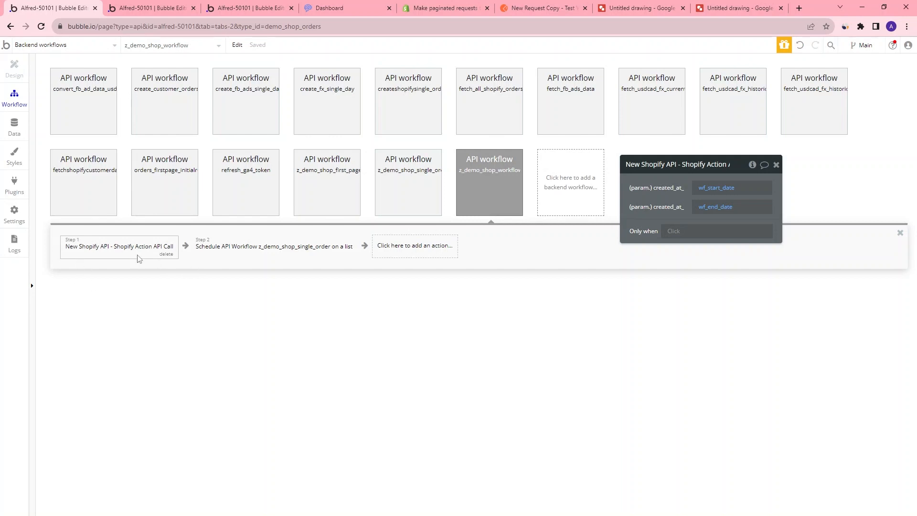
pyautogui.click(418, 252)
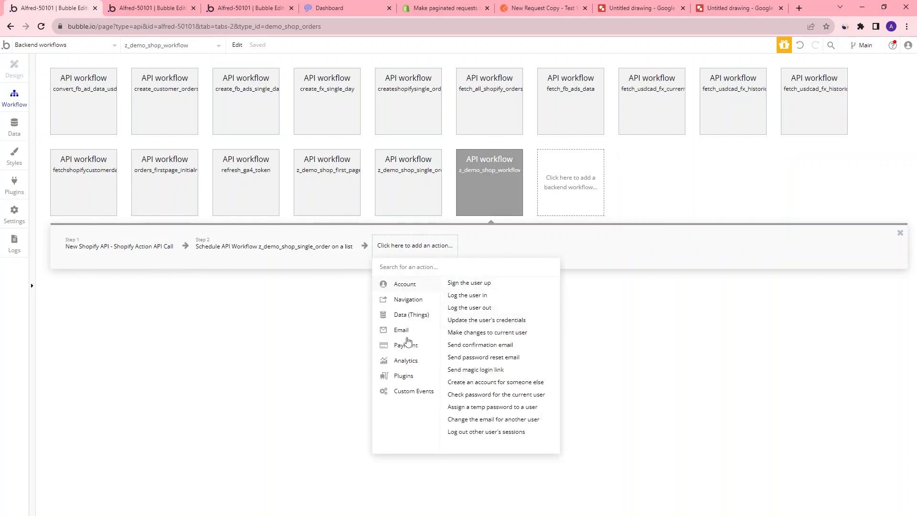
pyautogui.moveTo(413, 381)
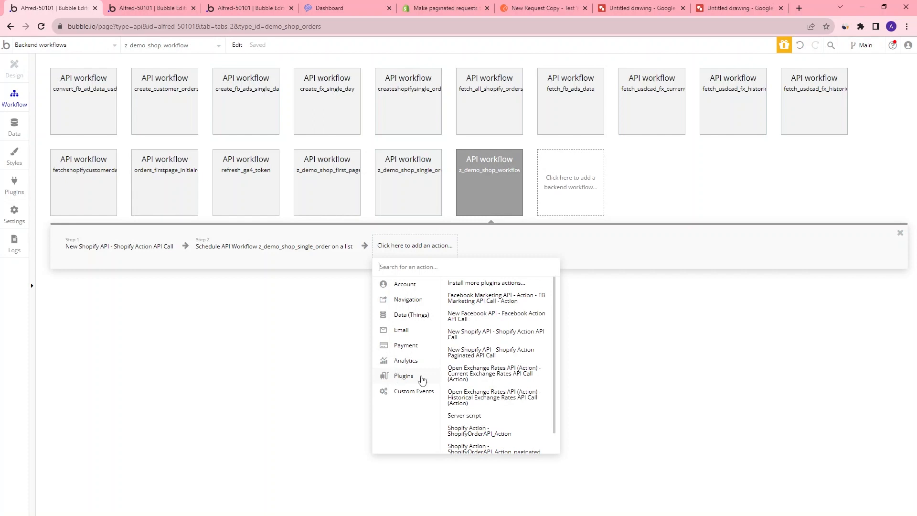
pyautogui.click(494, 353)
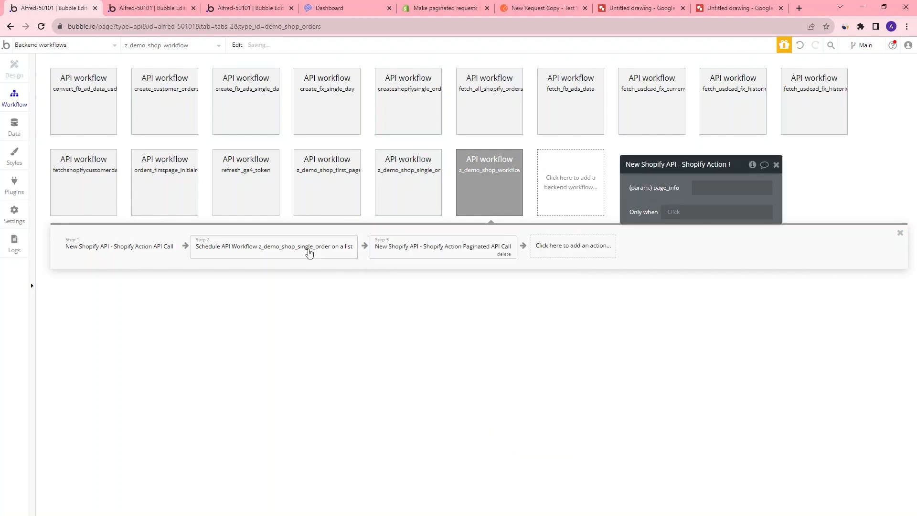
pyautogui.click(708, 185)
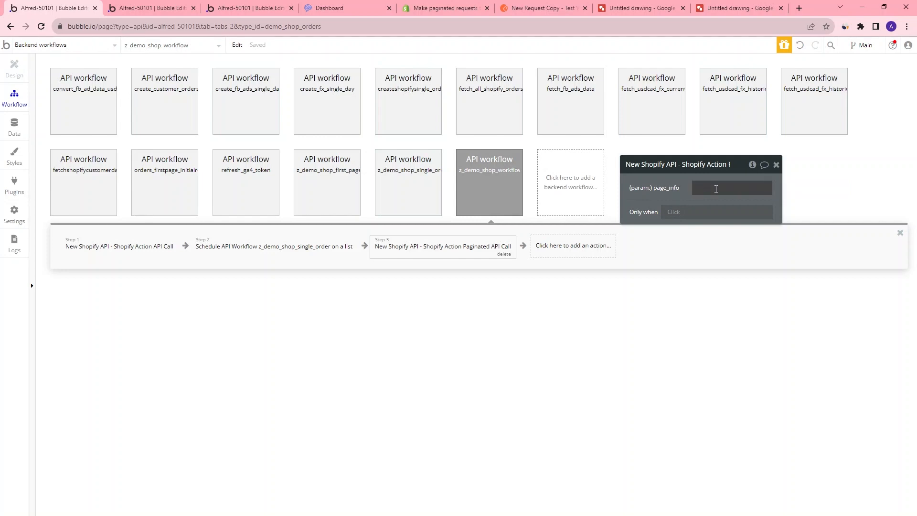
pyautogui.click(716, 189)
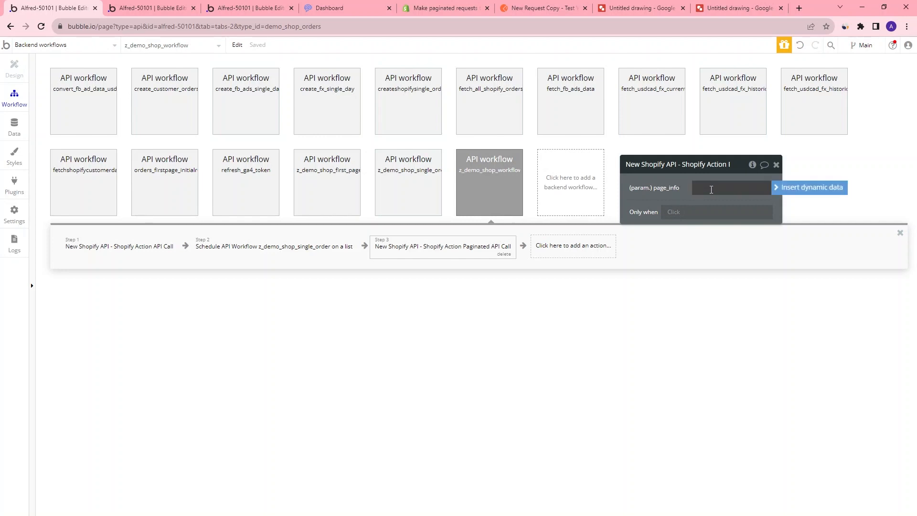
# Add a new text parameter named page_info to z_demo_shop_workflow
pyautogui.click(501, 196)
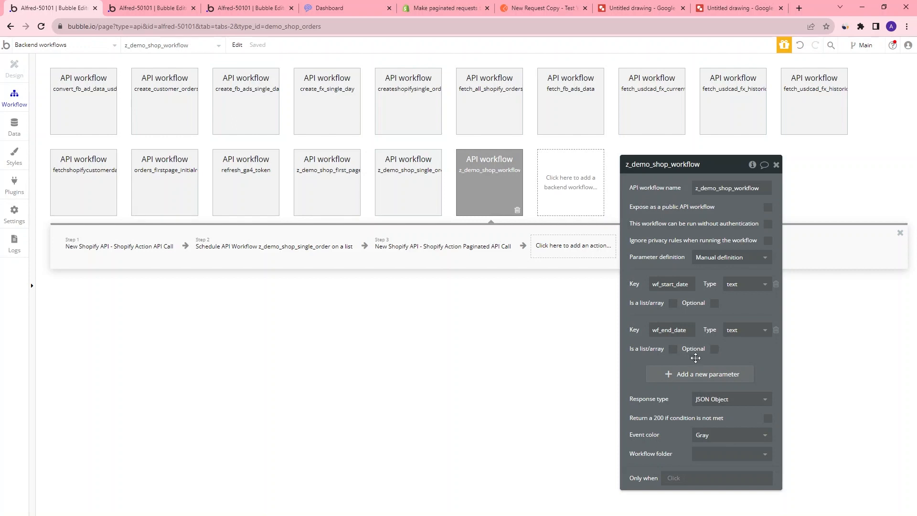
pyautogui.click(668, 373)
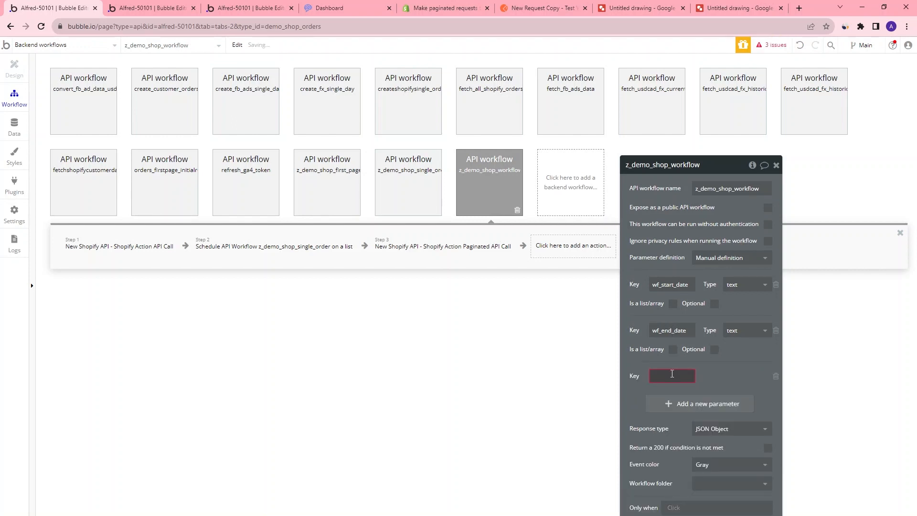
pyautogui.write('page_info')
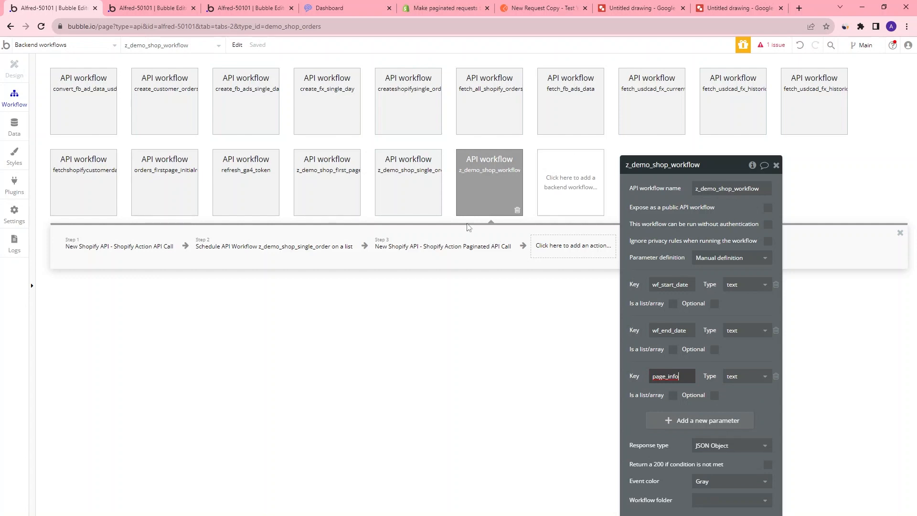
# Set the paginated call action's page_info parameter to the workflow's page_info parameter
pyautogui.click(167, 257)
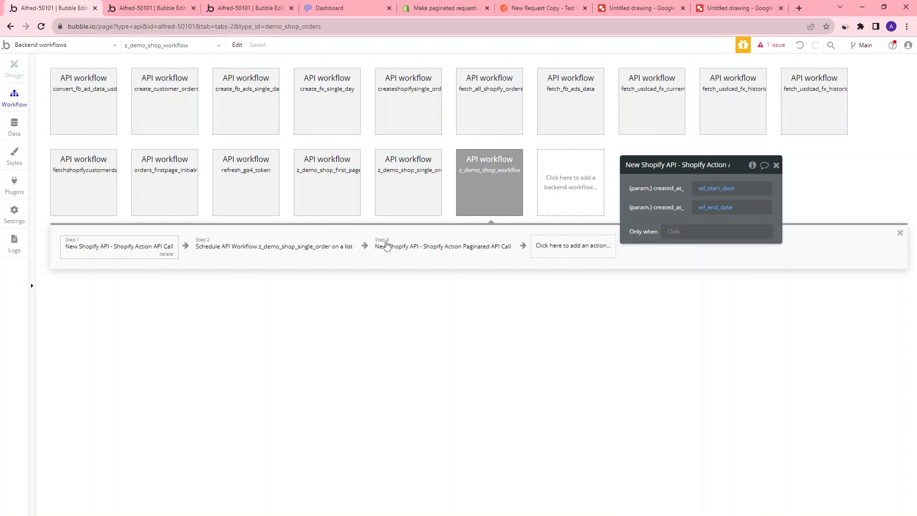
pyautogui.click(436, 248)
pyautogui.click(720, 191)
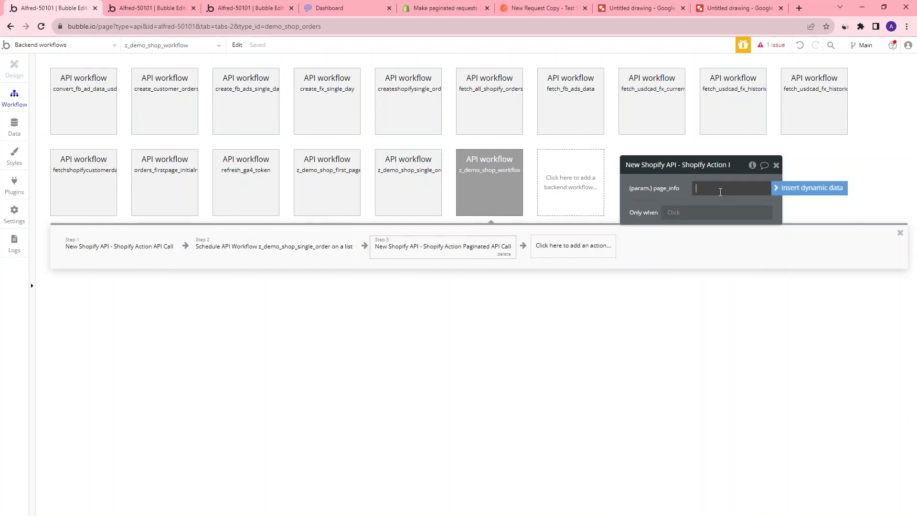
pyautogui.click(833, 190)
pyautogui.click(718, 243)
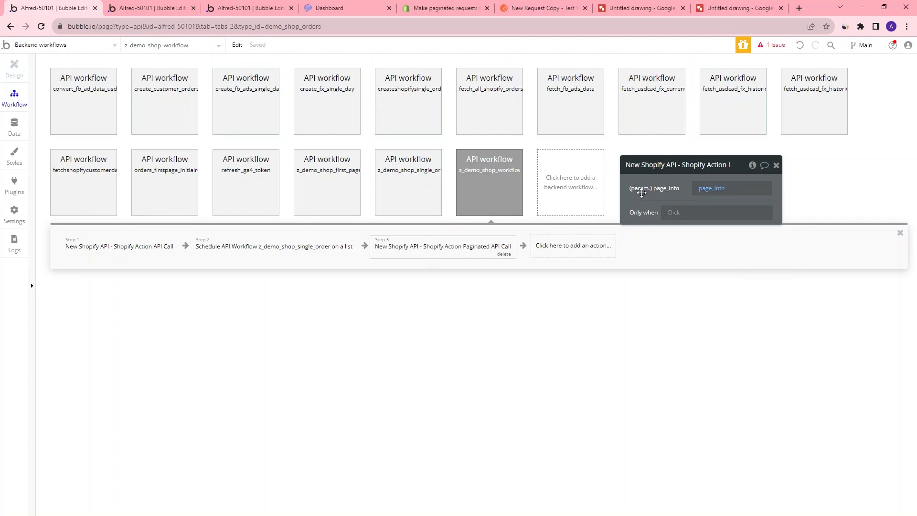
# Move the paginated call action to step 1 and delete the Shopify Action API Call step
pyautogui.moveTo(423, 249); pyautogui.dragTo(158, 249)
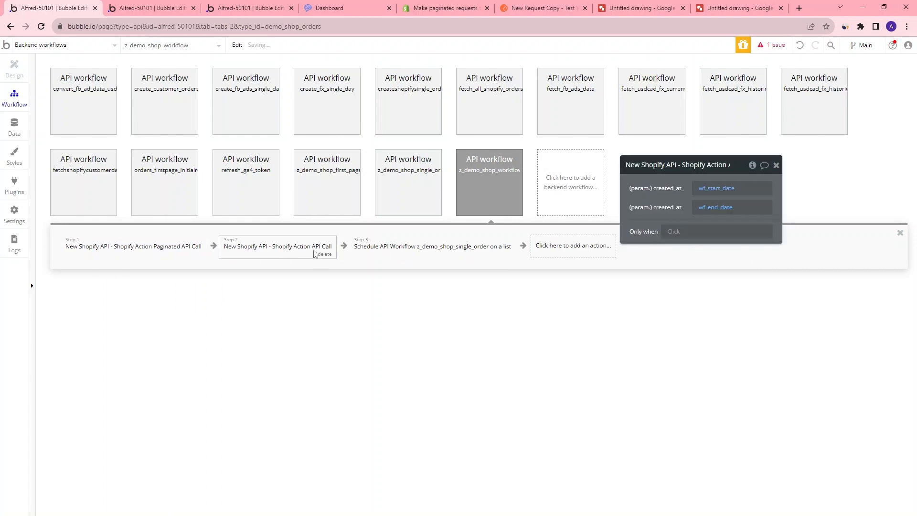
pyautogui.click(324, 254)
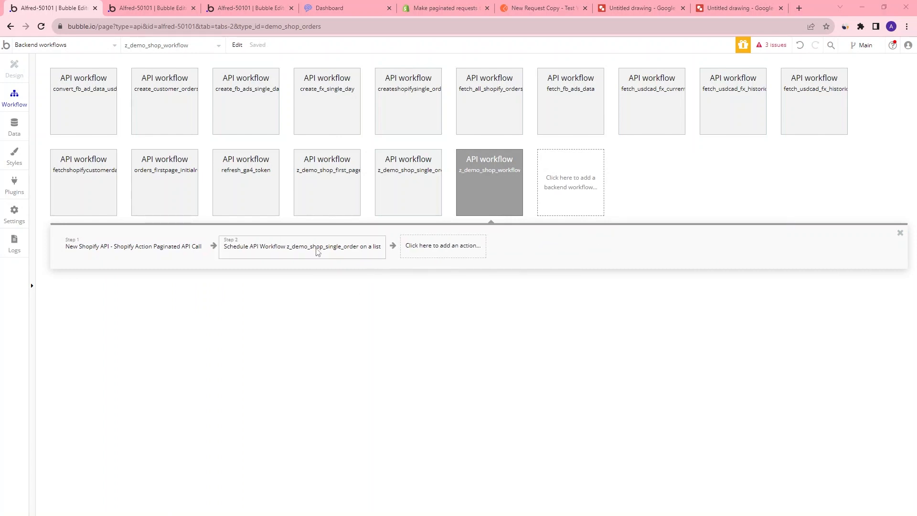
# Set the Schedule API Workflow's list to run on to Result of step 1's body orders
pyautogui.click(319, 250)
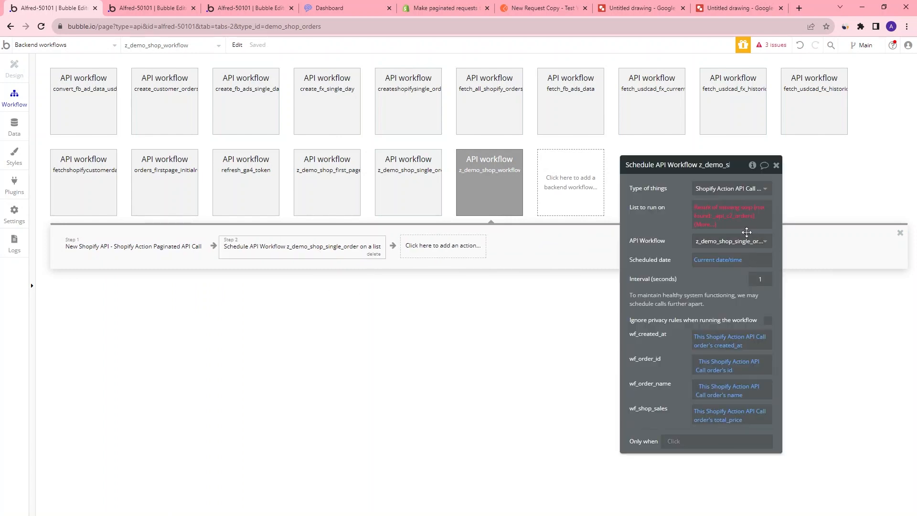
pyautogui.moveTo(727, 231)
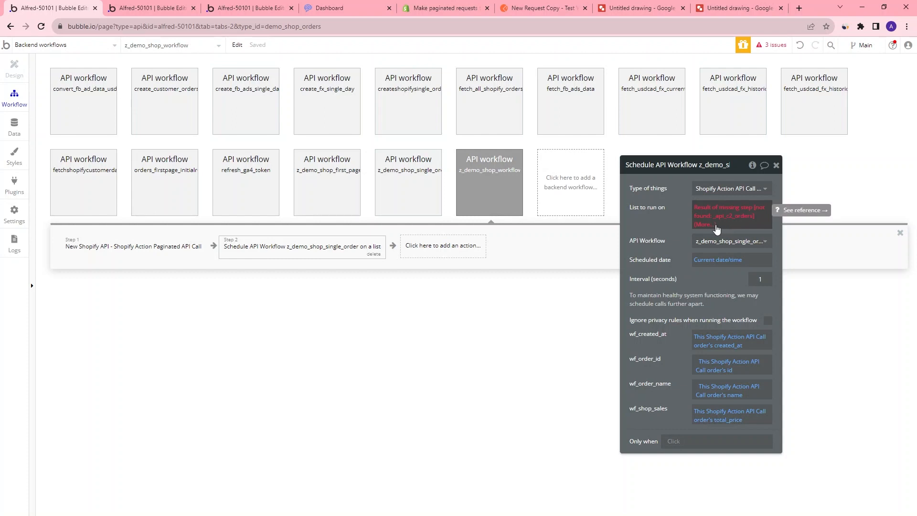
pyautogui.click(715, 227)
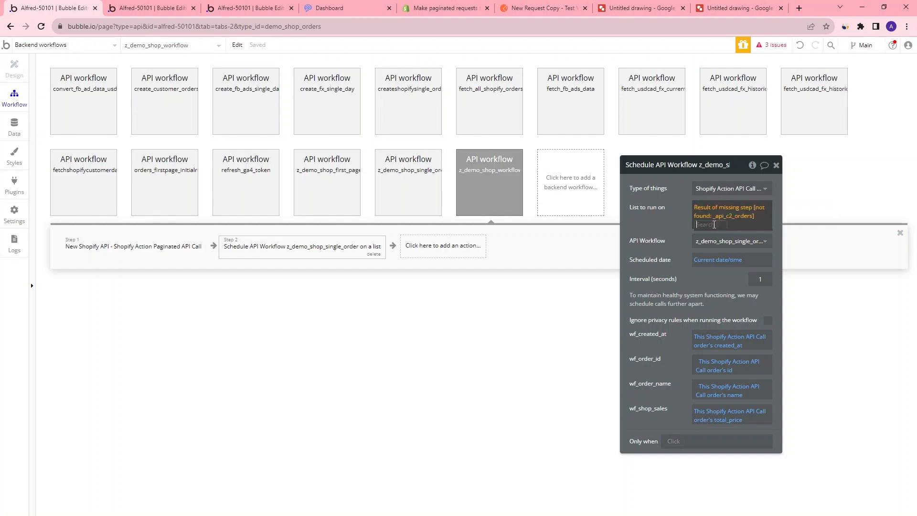
pyautogui.moveTo(716, 223)
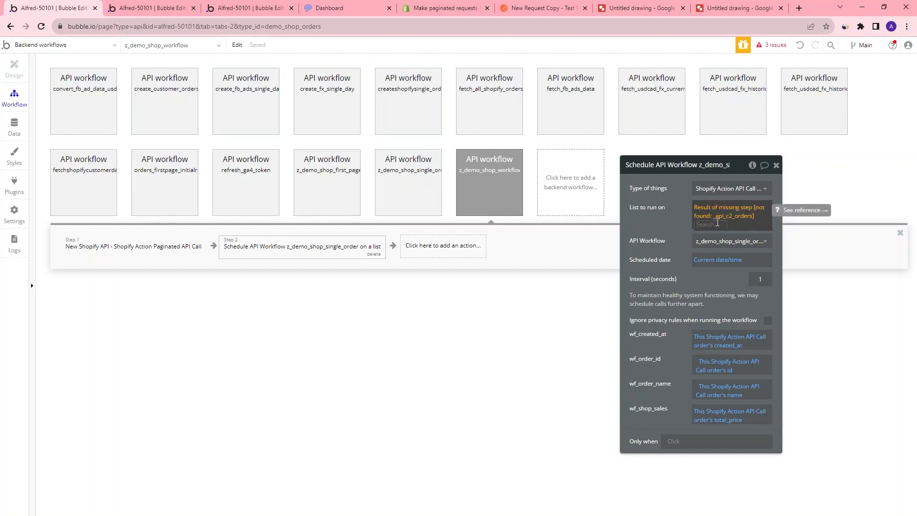
pyautogui.click(733, 209)
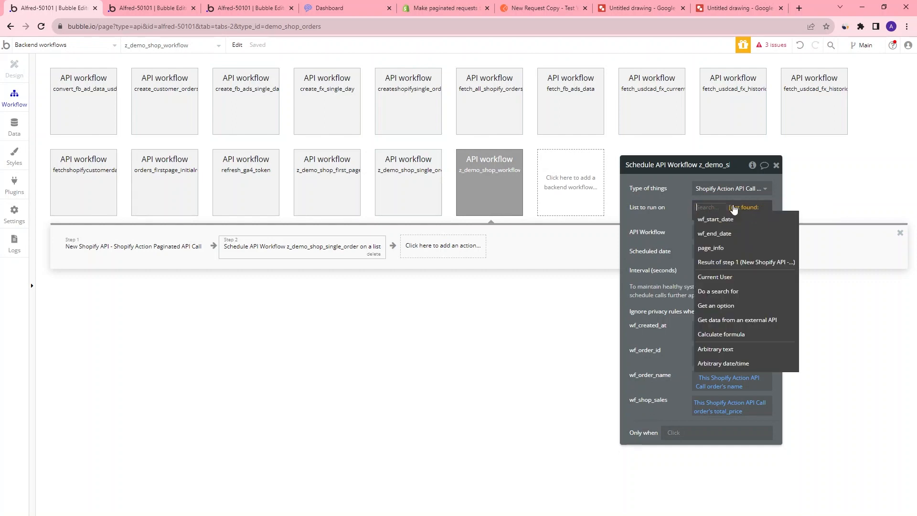
pyautogui.click(736, 264)
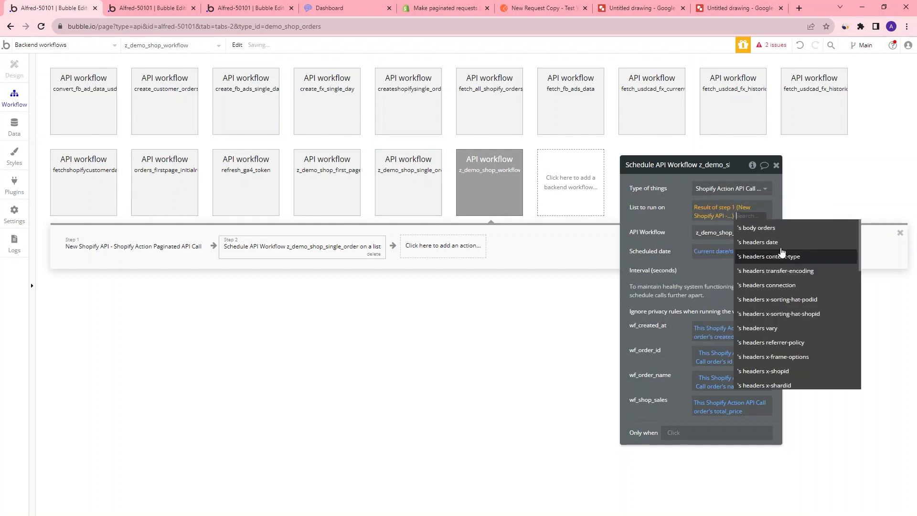
pyautogui.click(752, 228)
pyautogui.click(663, 226)
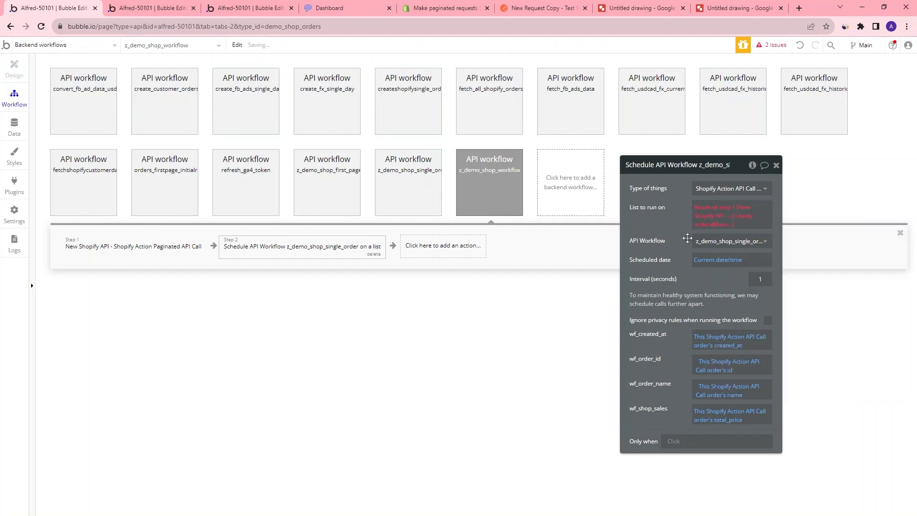
# Set the schedule step's type of things to ShopifyOrderAPI_Action_paginated
pyautogui.click(757, 191)
pyautogui.scroll(-3, 805, 210)
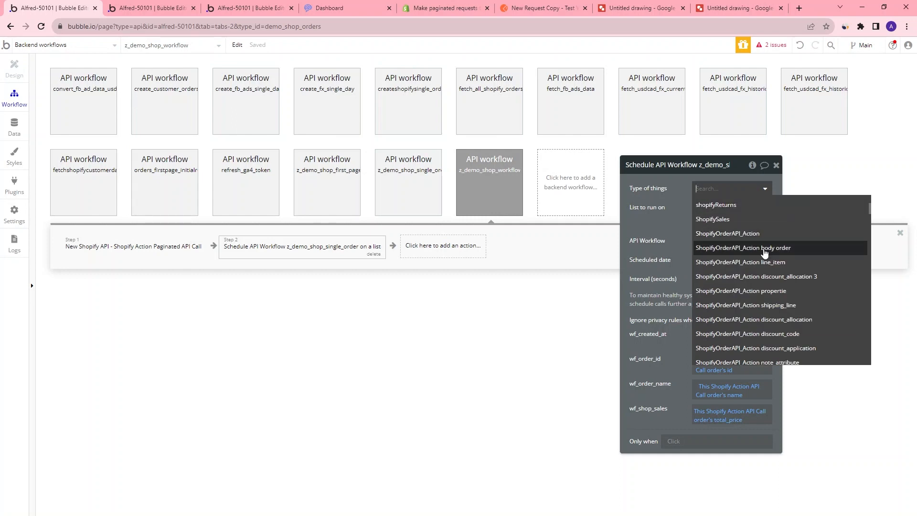
pyautogui.scroll(-5, 807, 251)
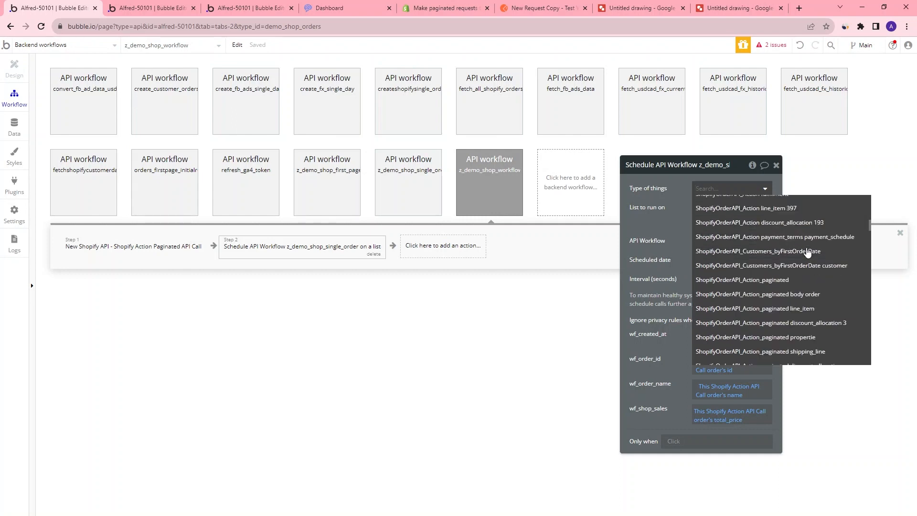
pyautogui.click(707, 280)
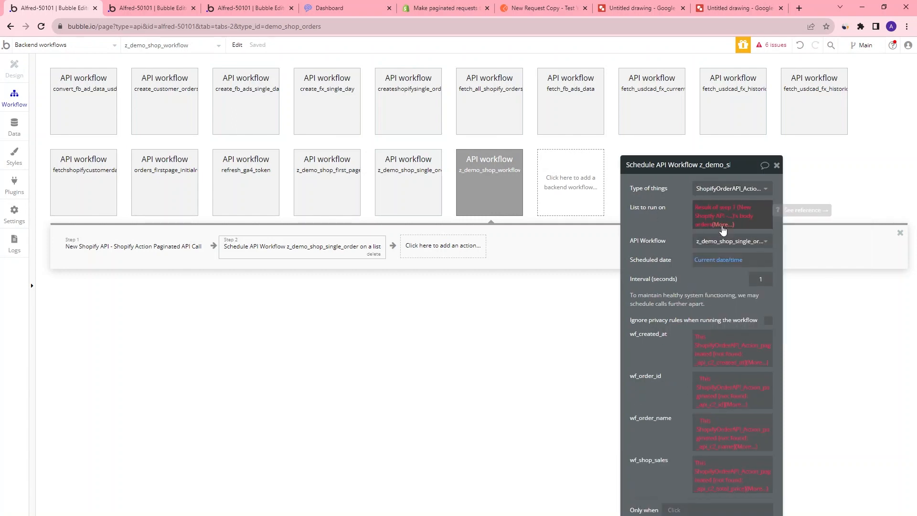
# Change the schedule step's type of things to Shopify Action Paginated API Call body order
pyautogui.click(700, 189)
pyautogui.scroll(-10, 748, 251)
pyautogui.scroll(-10, 748, 250)
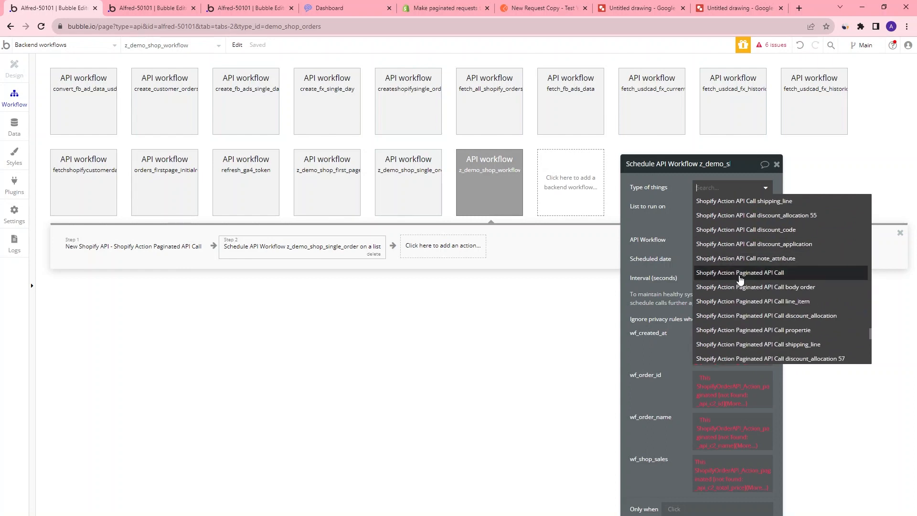
pyautogui.click(799, 288)
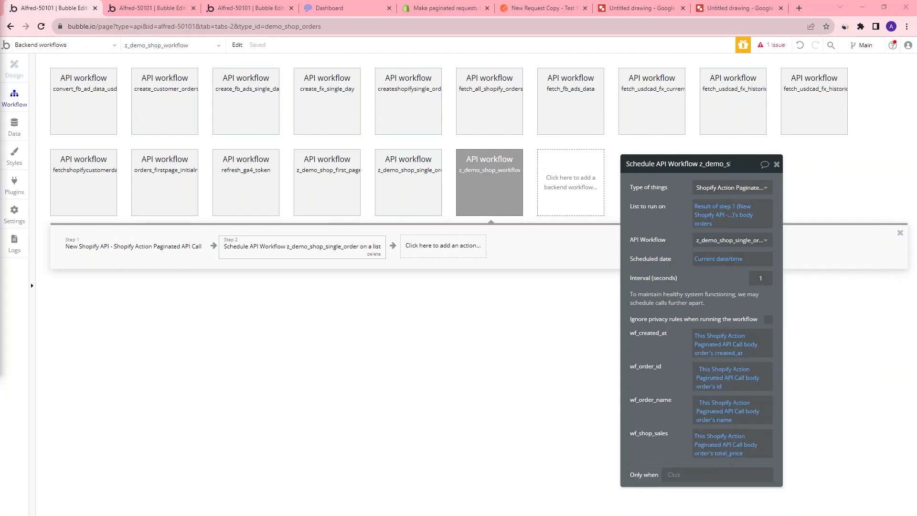
# Review the backend workflow diagram in the Google Drawings tab before returning to the Bubble editor
pyautogui.click(646, 11)
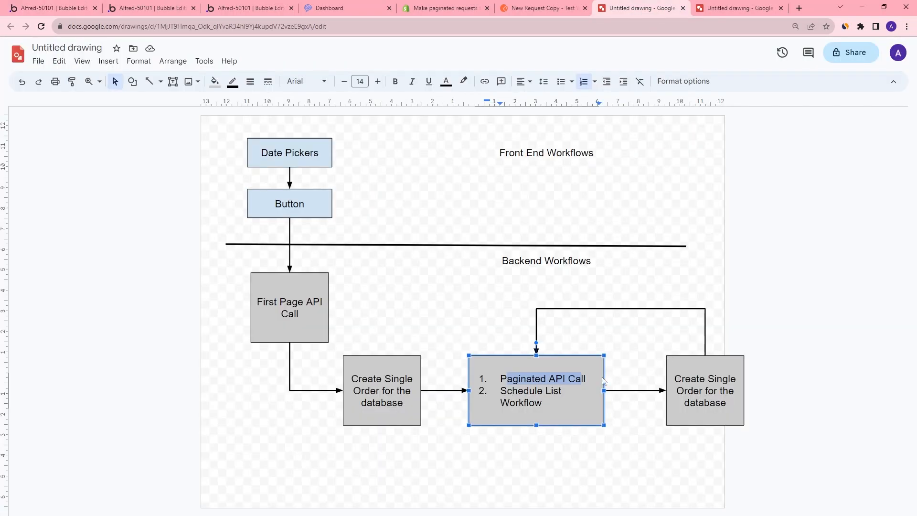
pyautogui.press('Escape')
pyautogui.press('Escape')
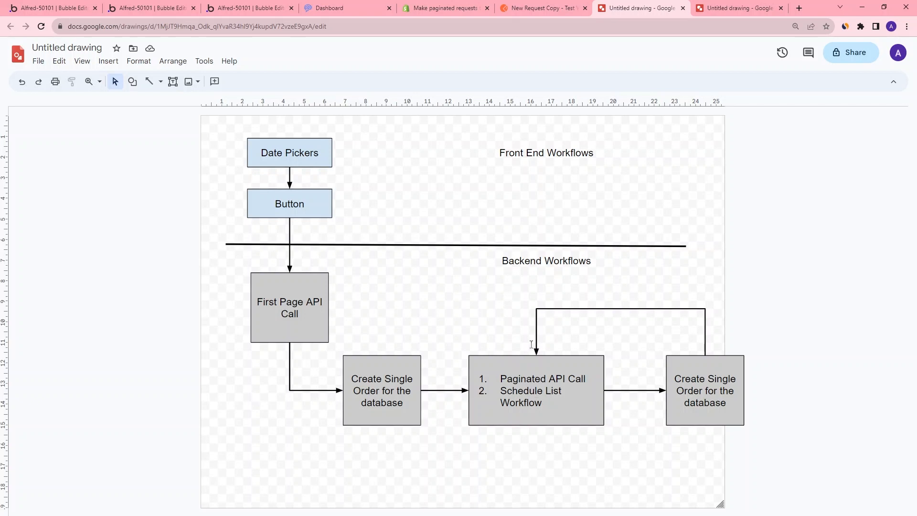
pyautogui.click(525, 418)
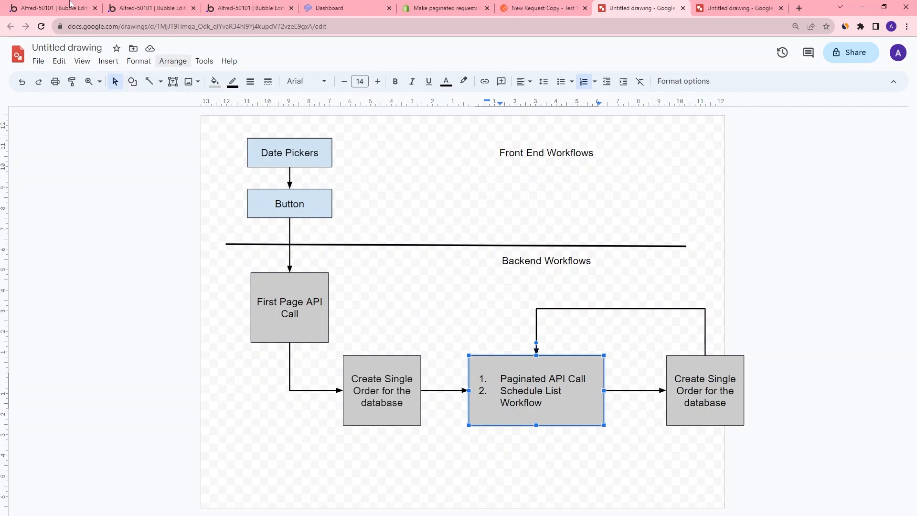
pyautogui.click(54, 8)
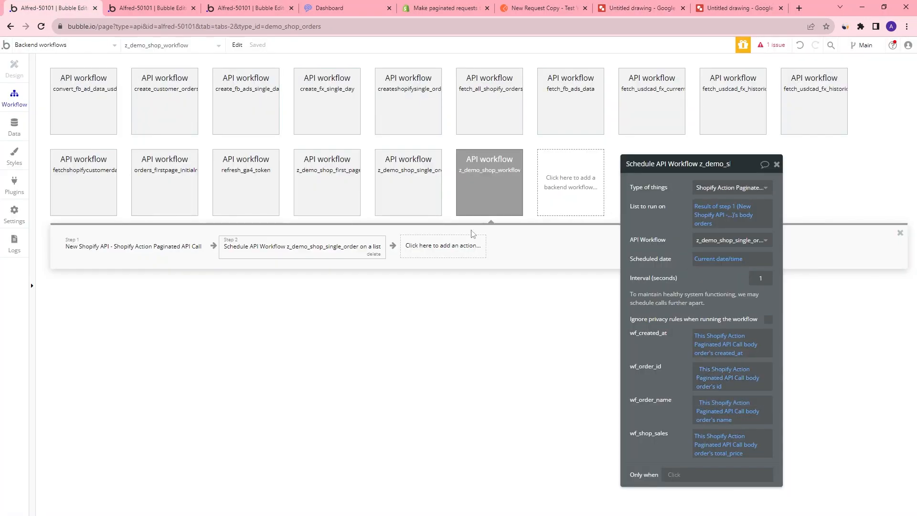
# Add a Schedule API Workflow step 3 that runs z_demo_shop_workflow at Current date/time
pyautogui.click(427, 252)
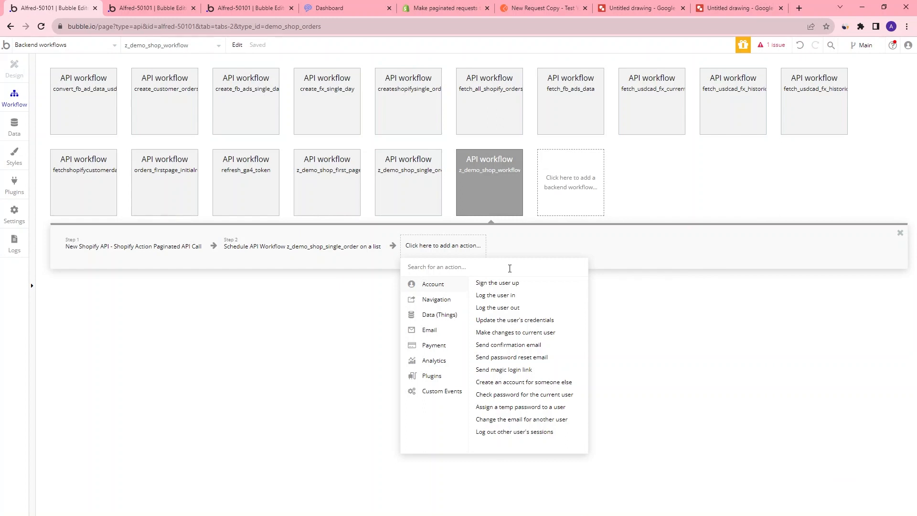
pyautogui.write('sch')
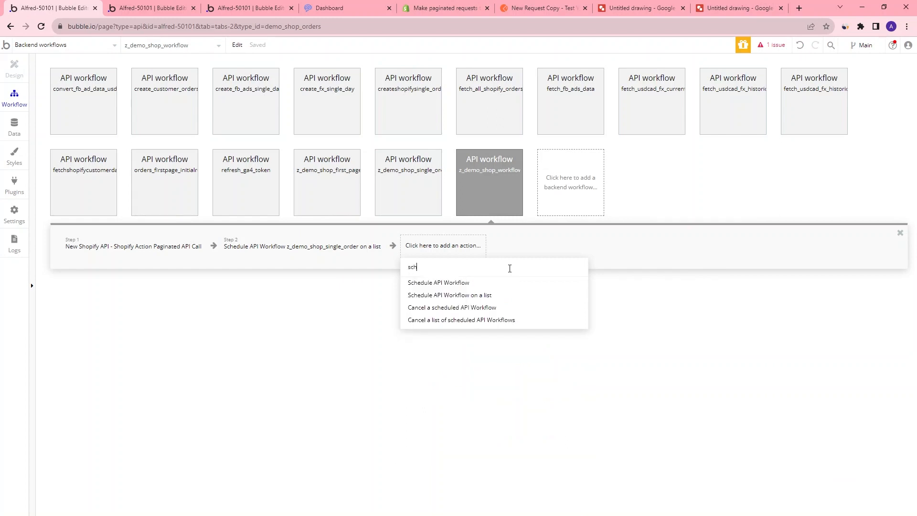
pyautogui.click(457, 283)
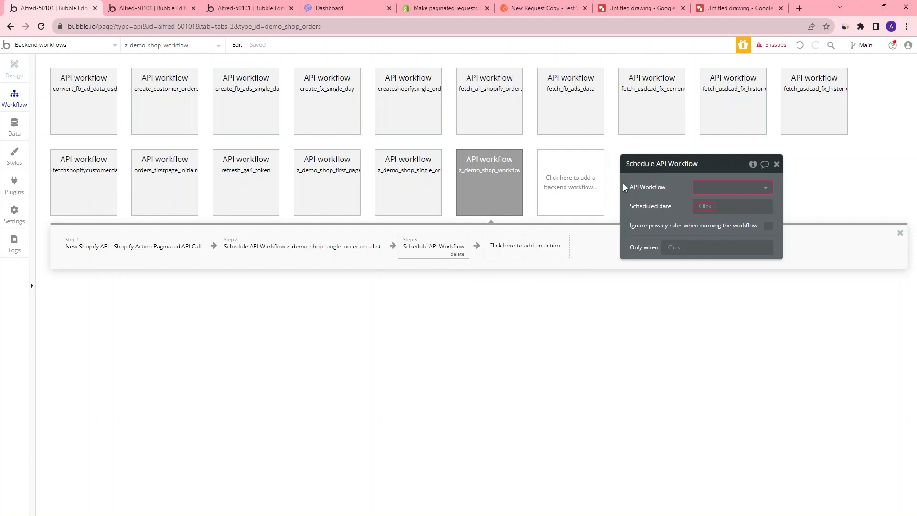
pyautogui.click(721, 189)
pyautogui.scroll(-3, 731, 268)
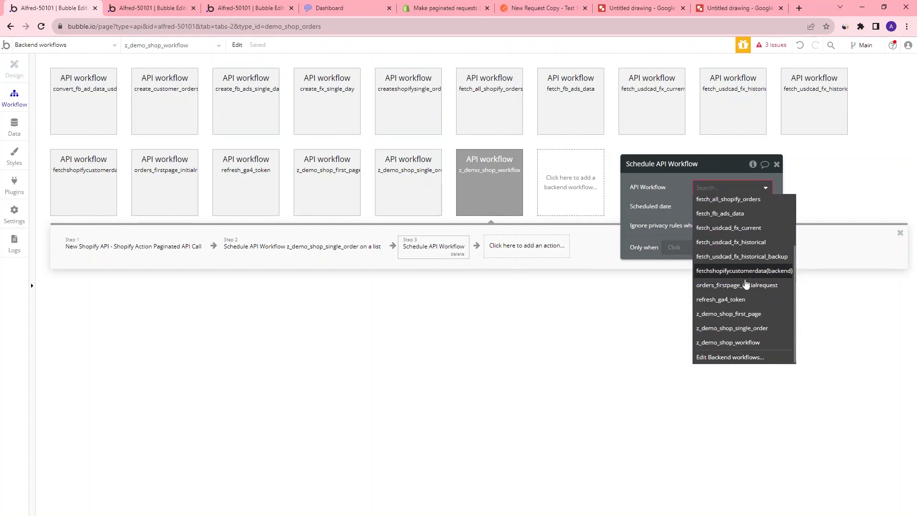
pyautogui.click(738, 342)
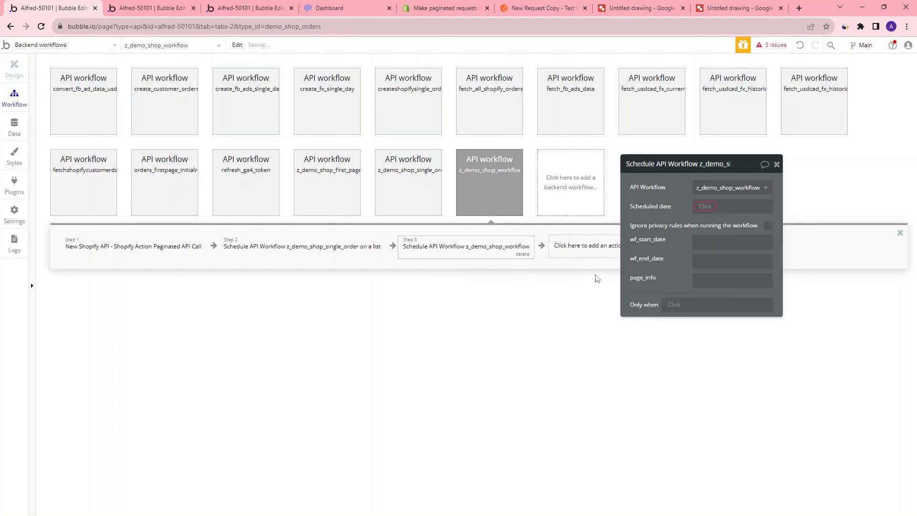
pyautogui.click(701, 206)
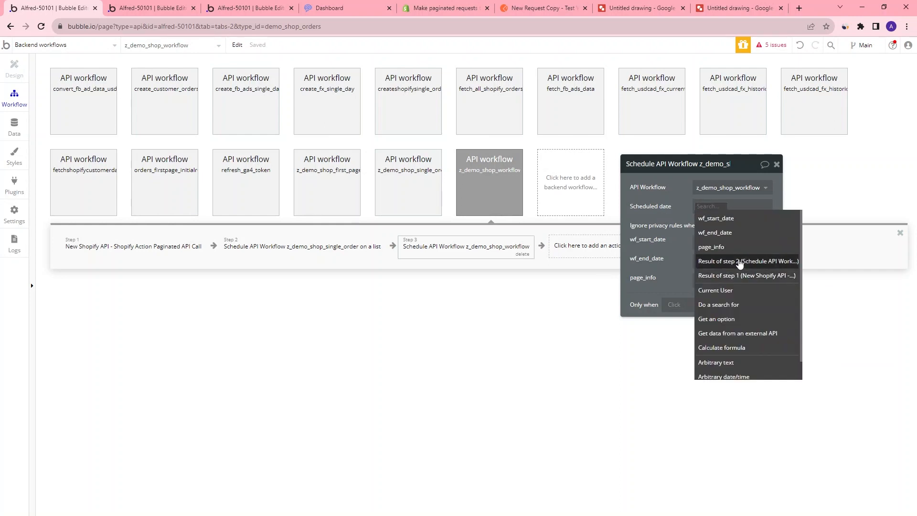
pyautogui.scroll(-1, 741, 349)
pyautogui.click(741, 372)
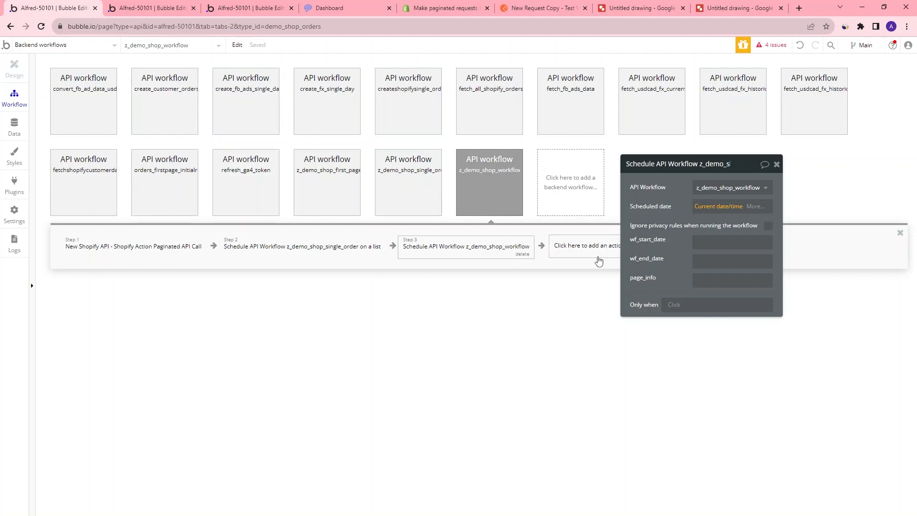
# Delete the wf_start_date and wf_end_date parameters from the z_demo_shop_workflow definition
pyautogui.click(488, 167)
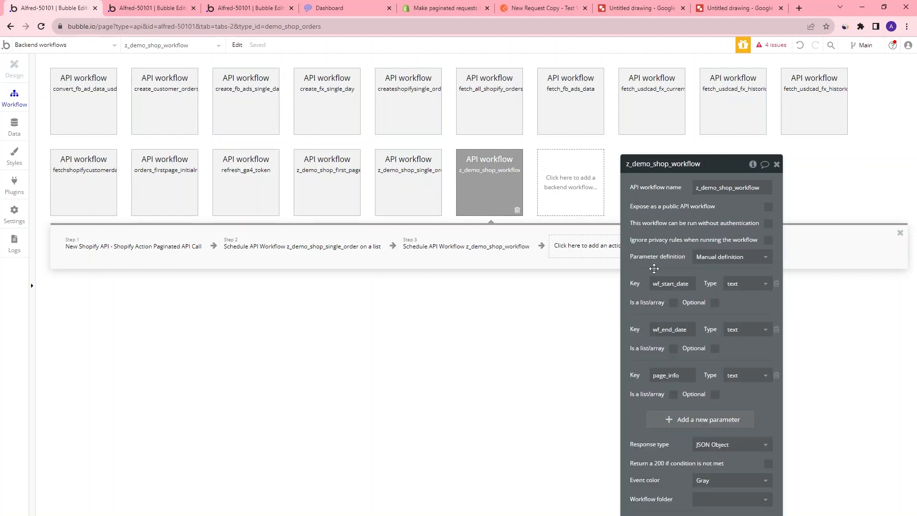
pyautogui.click(776, 284)
pyautogui.click(776, 283)
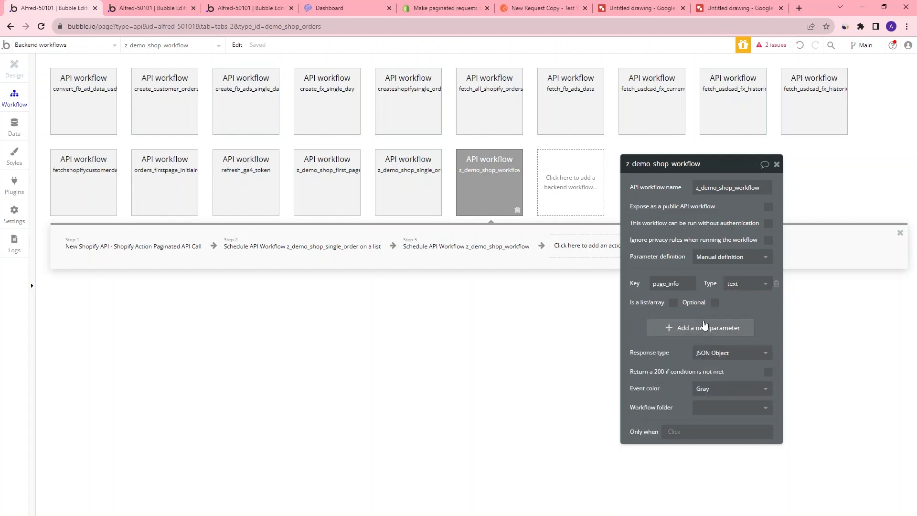
# Add a new number parameter named current_page to z_demo_shop_workflow
pyautogui.click(688, 328)
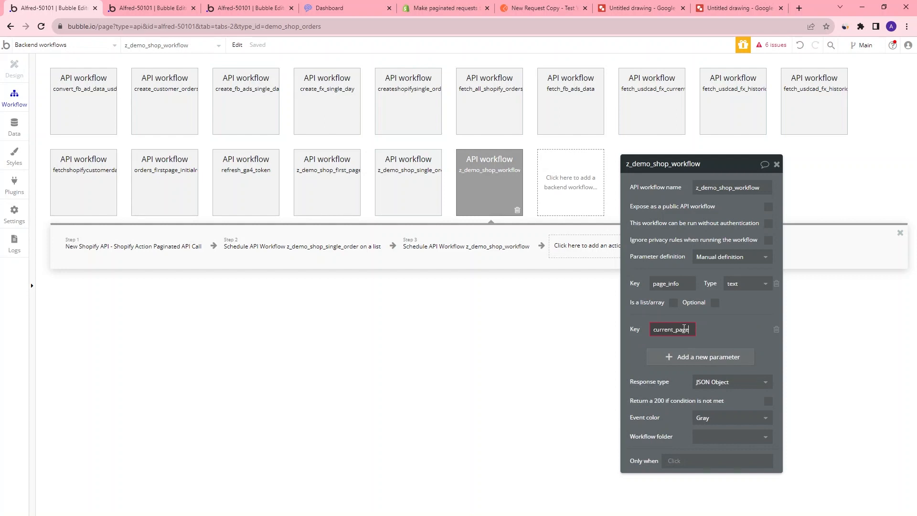
pyautogui.click(745, 330)
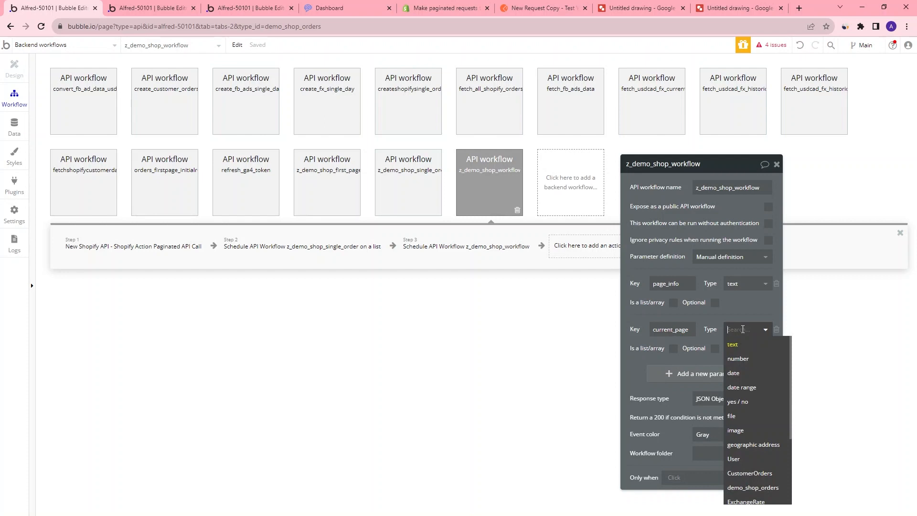
pyautogui.click(739, 355)
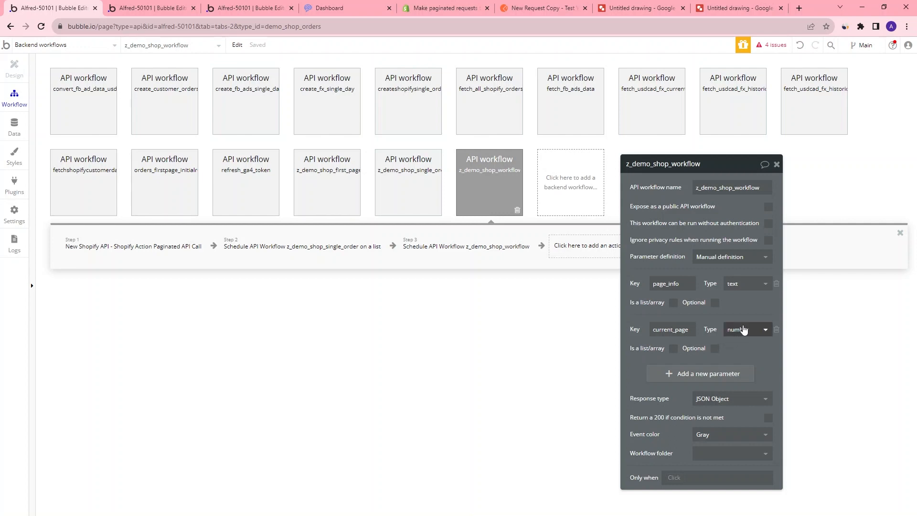
# Set step 3's current_page parameter to current_page + 1
pyautogui.click(494, 247)
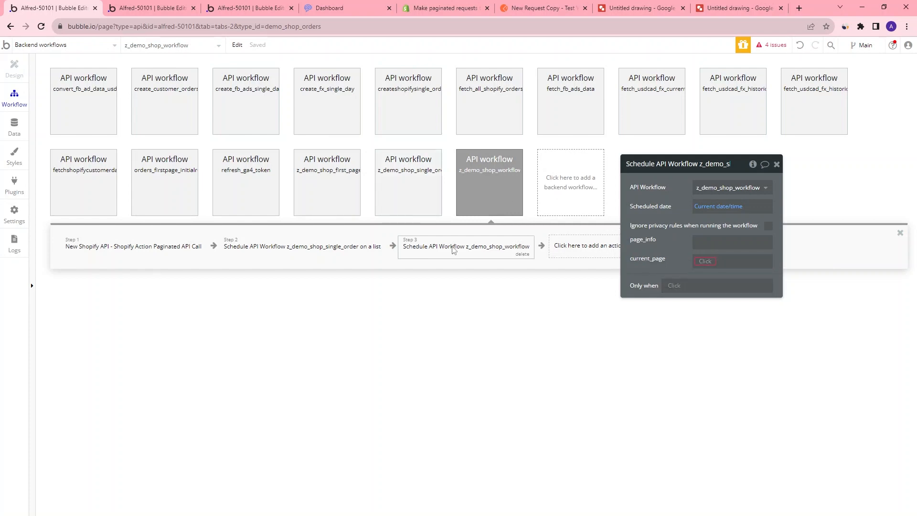
pyautogui.click(703, 261)
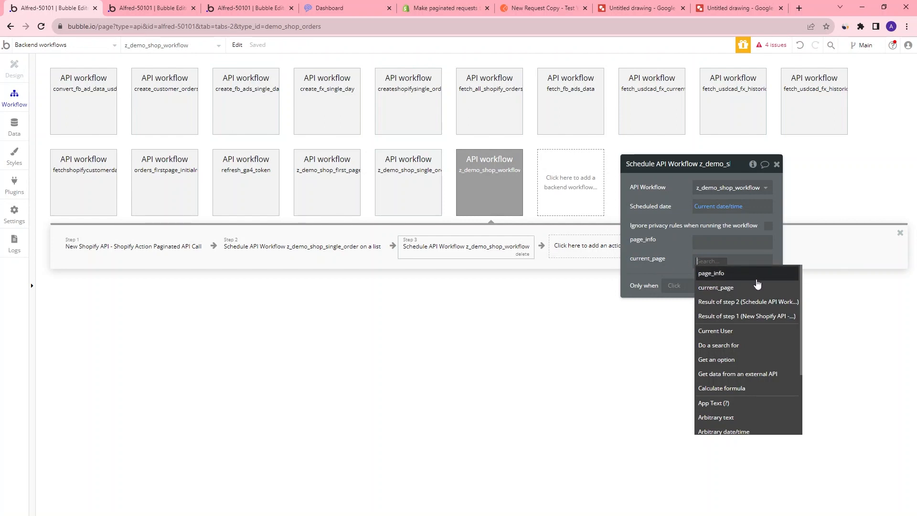
pyautogui.click(739, 288)
pyautogui.click(739, 262)
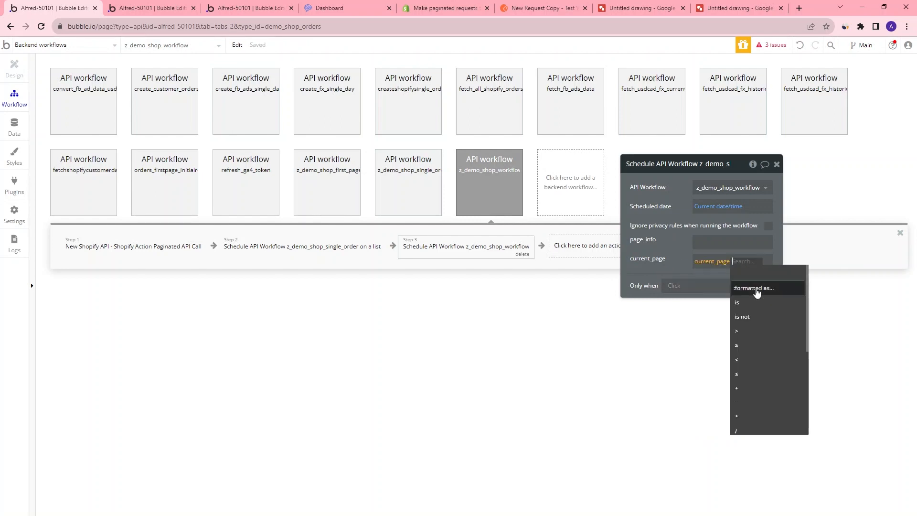
pyautogui.click(762, 393)
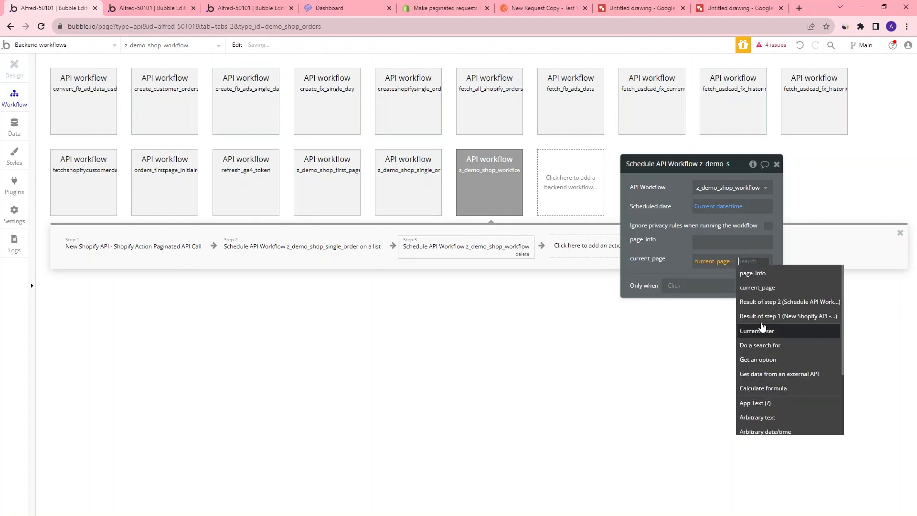
pyautogui.write('1')
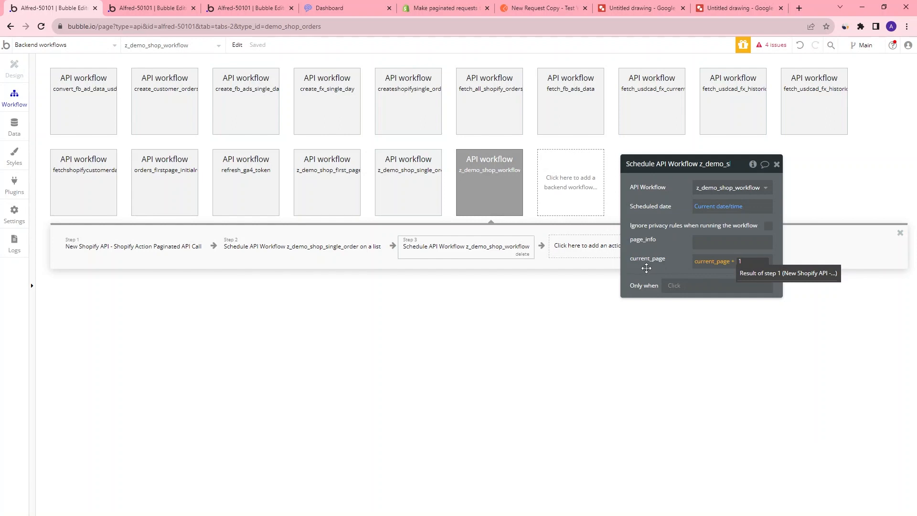
pyautogui.click(648, 266)
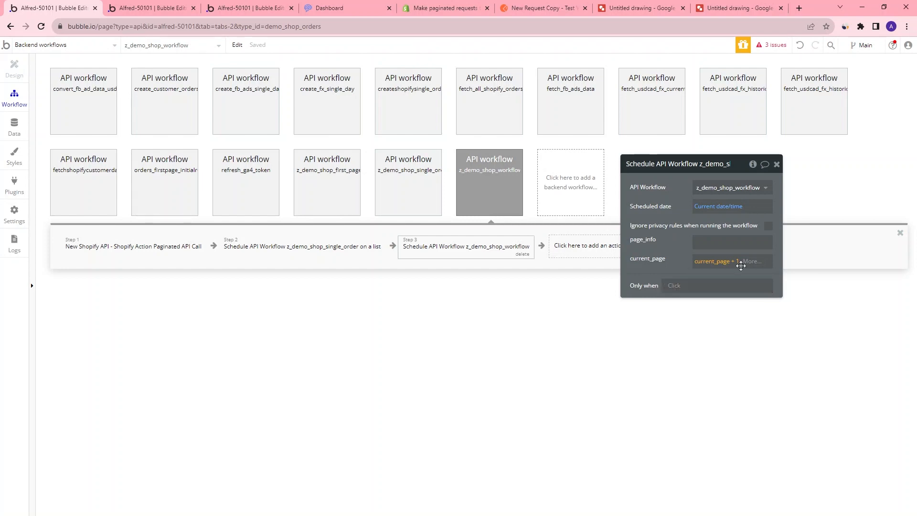
# Add an Only when condition current_page < 5 to the schedule step
pyautogui.click(674, 287)
pyautogui.write('c')
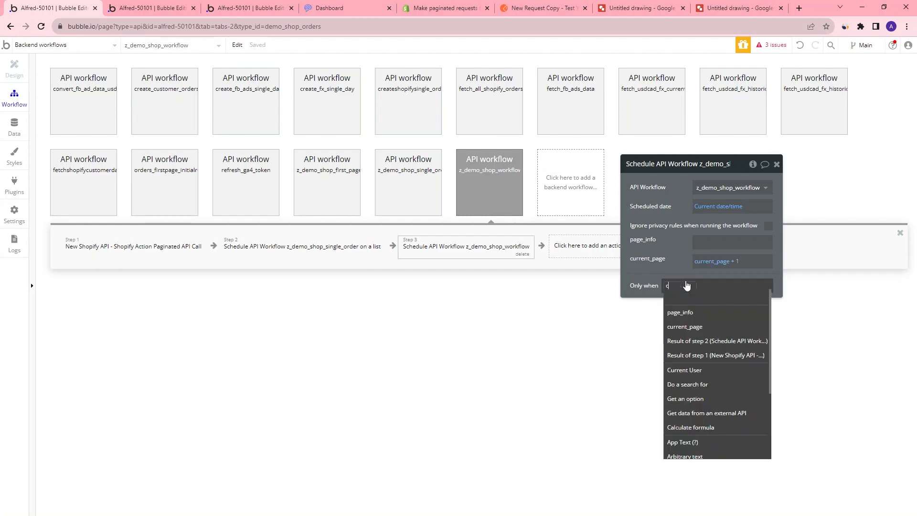
pyautogui.write('urrent')
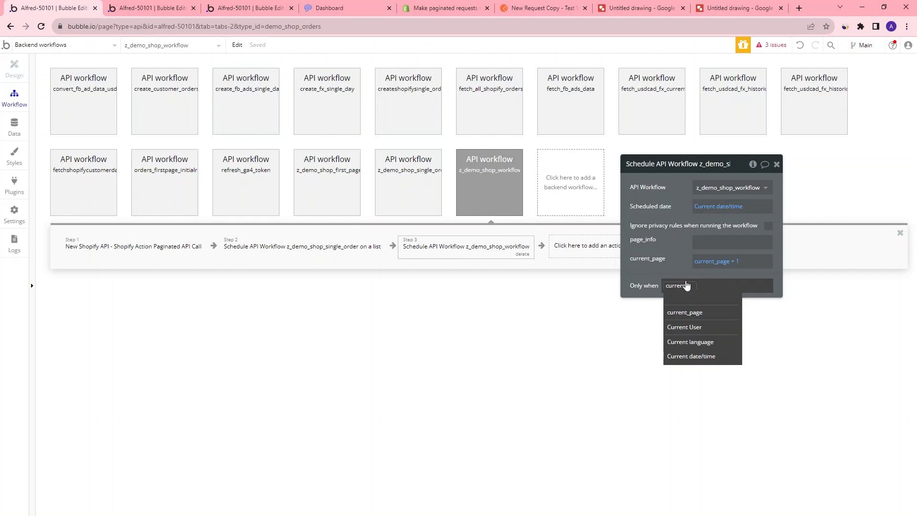
pyautogui.click(700, 311)
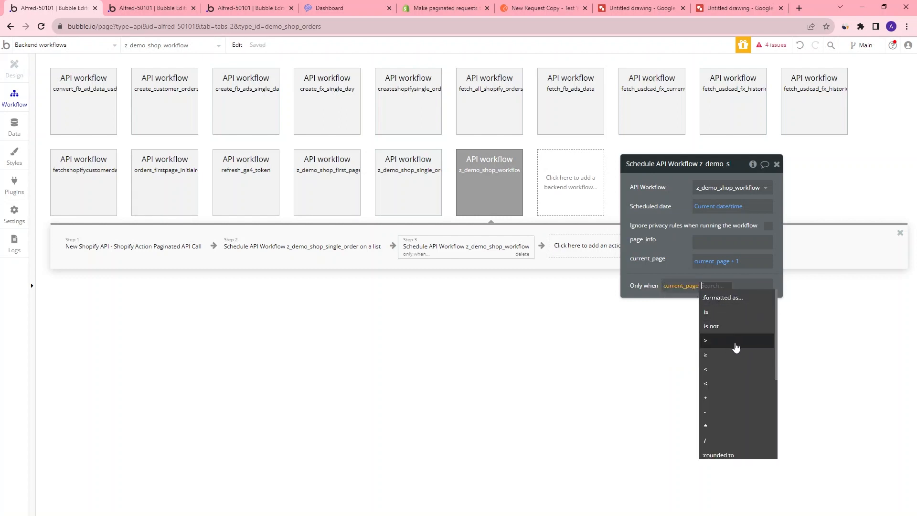
pyautogui.click(729, 369)
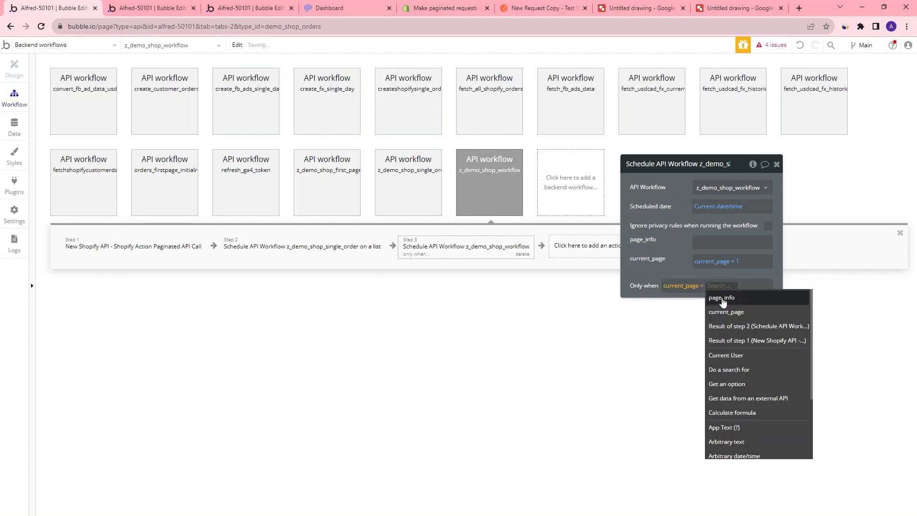
pyautogui.write('5')
pyautogui.press('Return')
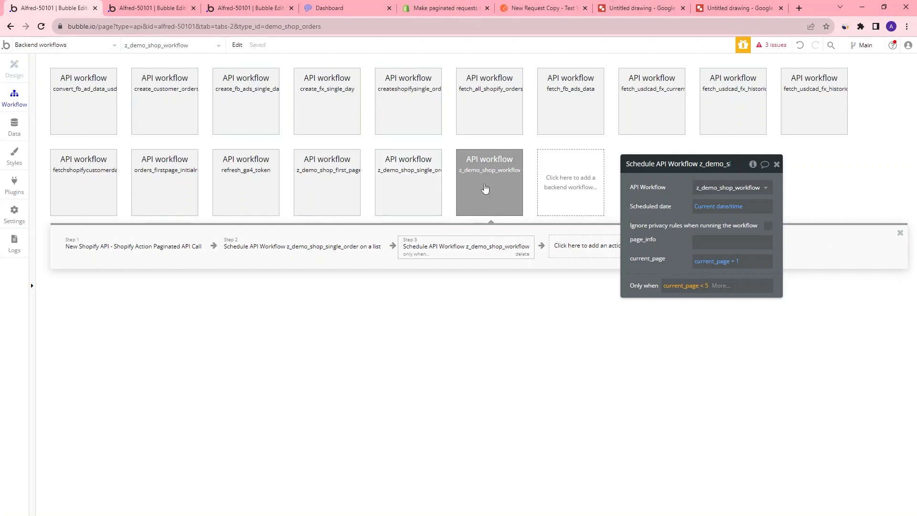
# In the z_demo_shop_first_page workflow, add a Schedule API Workflow step 3 that runs z_demo_shop_workflow
pyautogui.click(638, 8)
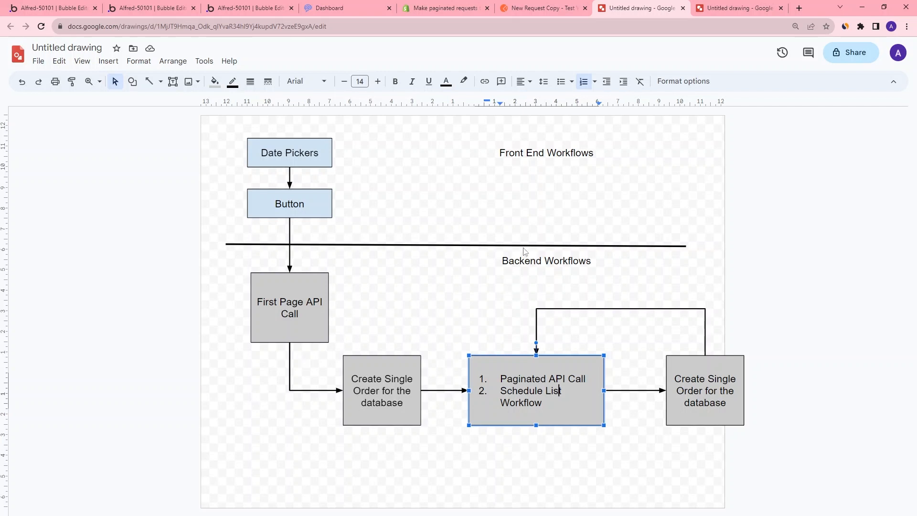
pyautogui.click(59, 8)
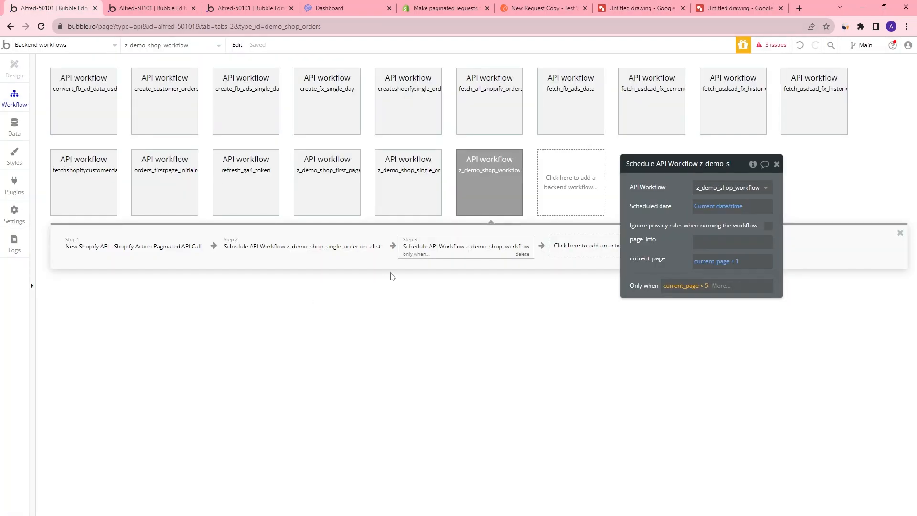
pyautogui.click(342, 192)
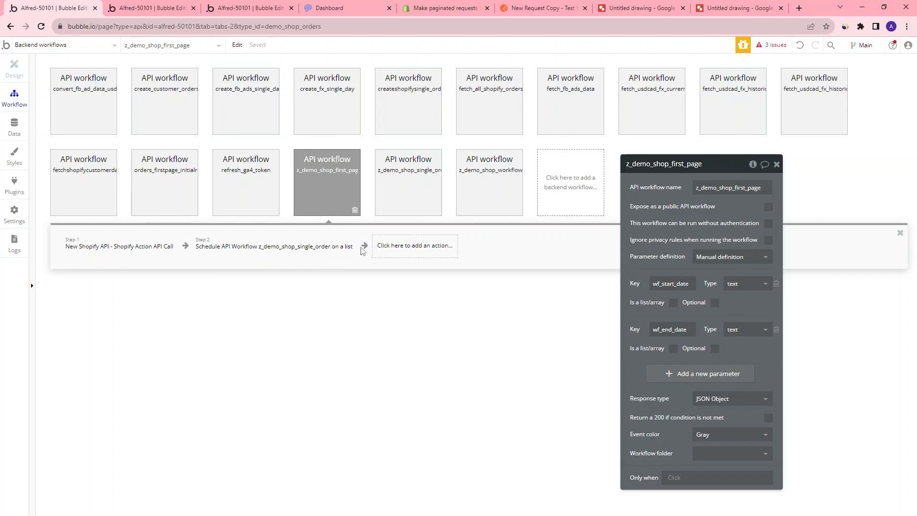
pyautogui.click(388, 252)
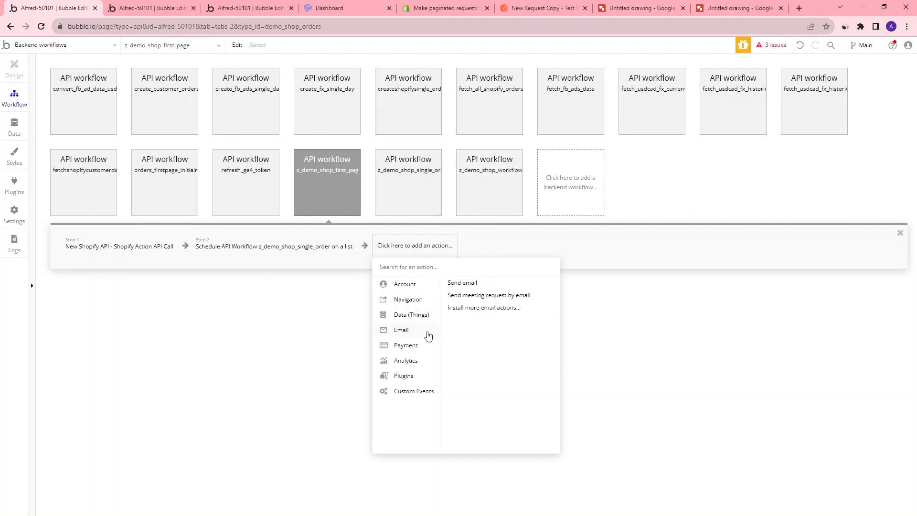
pyautogui.moveTo(412, 367)
pyautogui.write('sch')
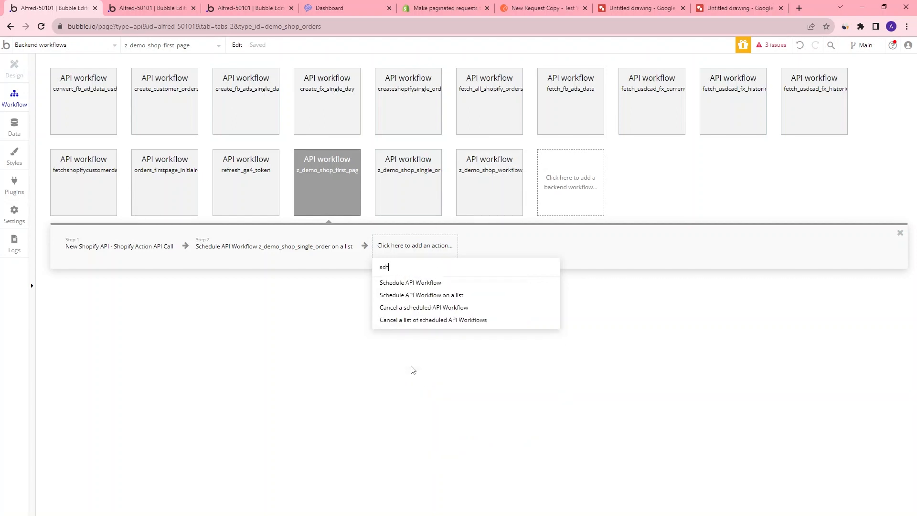
pyautogui.click(410, 283)
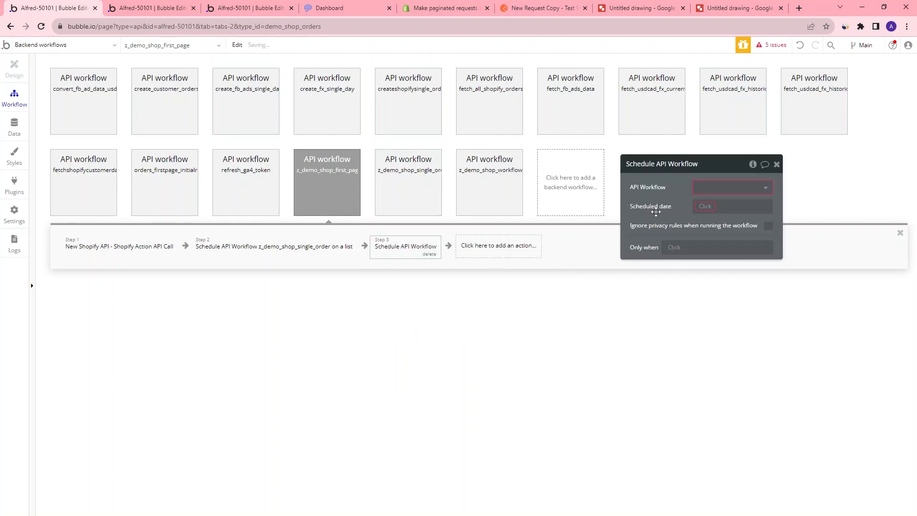
pyautogui.click(730, 187)
pyautogui.scroll(-3, 736, 270)
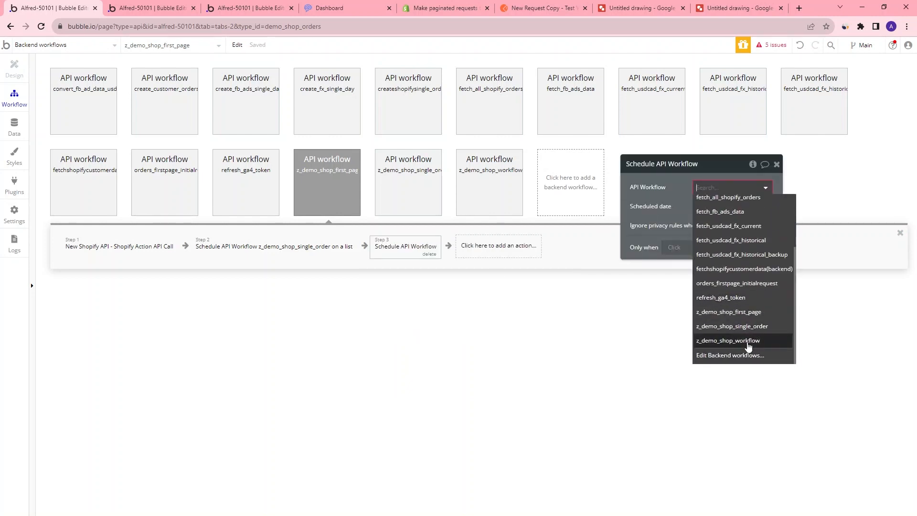
pyautogui.click(747, 341)
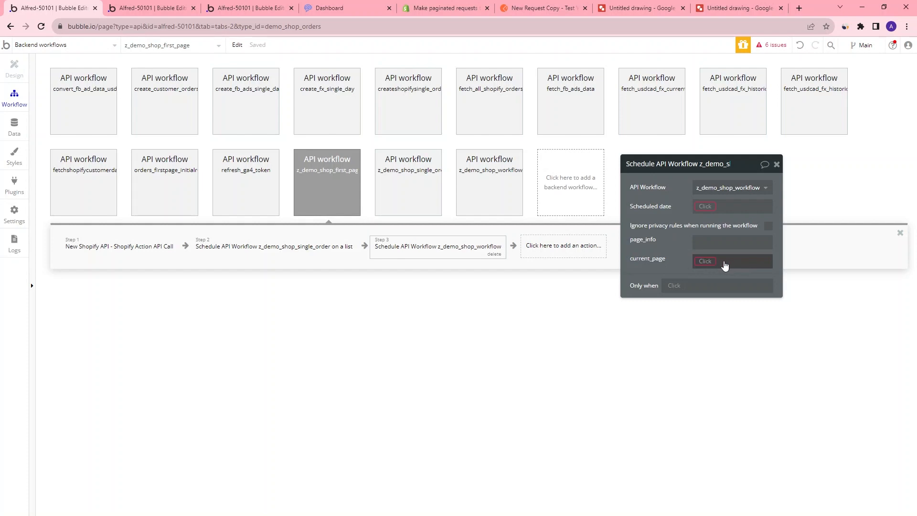
# Set step 3's scheduled date to Current date/time and its current_page parameter to 1
pyautogui.click(720, 210)
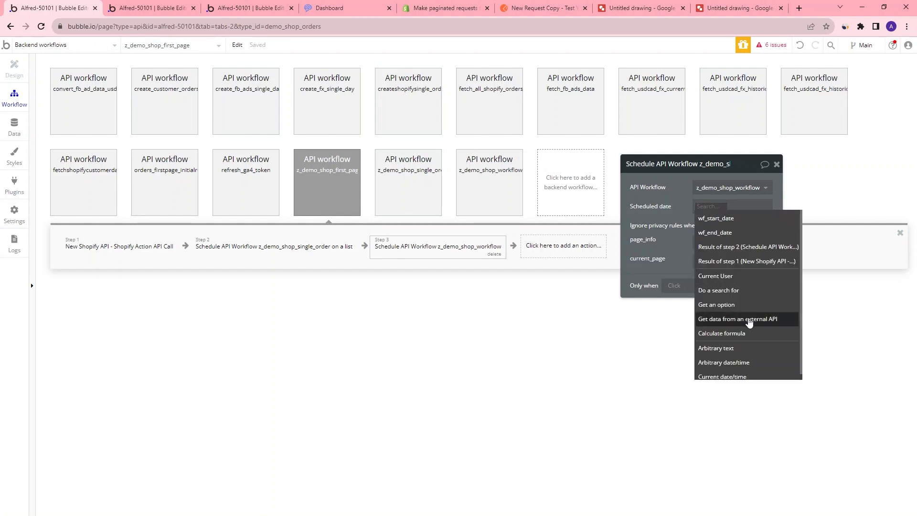
pyautogui.click(744, 376)
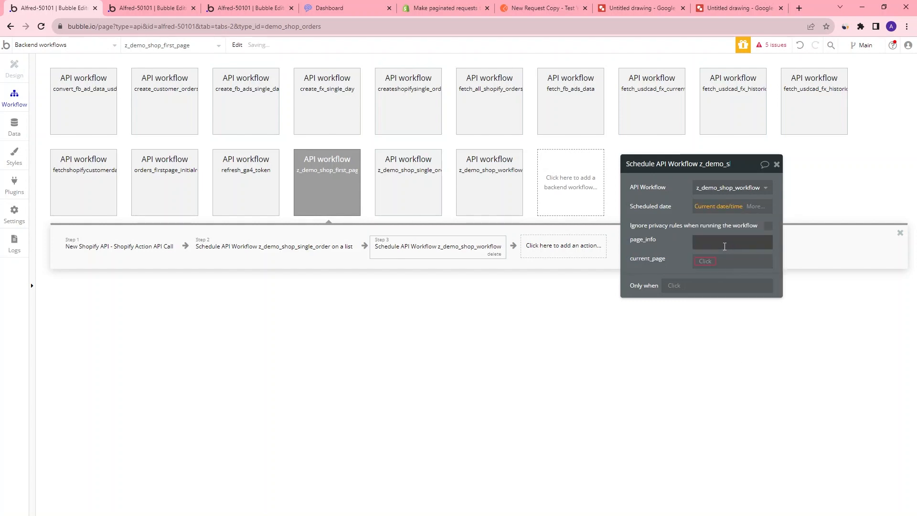
pyautogui.click(724, 266)
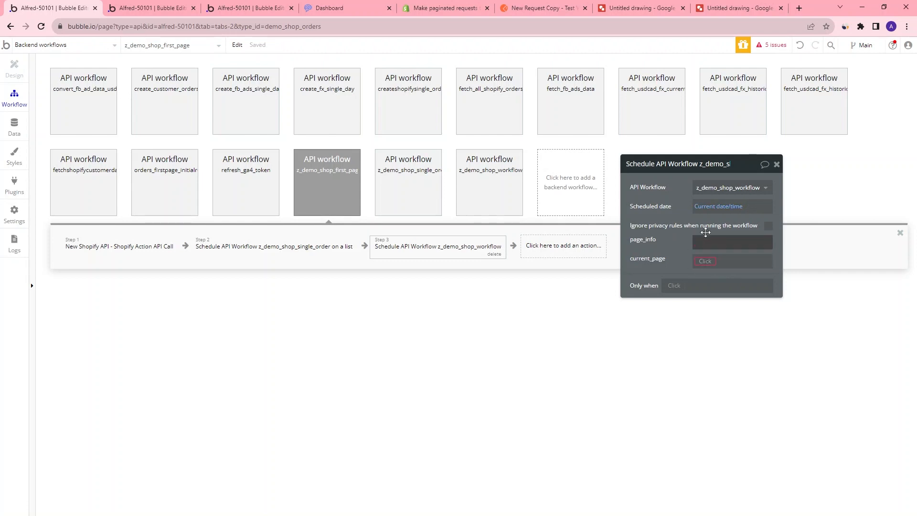
pyautogui.moveTo(741, 168); pyautogui.dragTo(671, 158)
pyautogui.write('1')
pyautogui.click(597, 255)
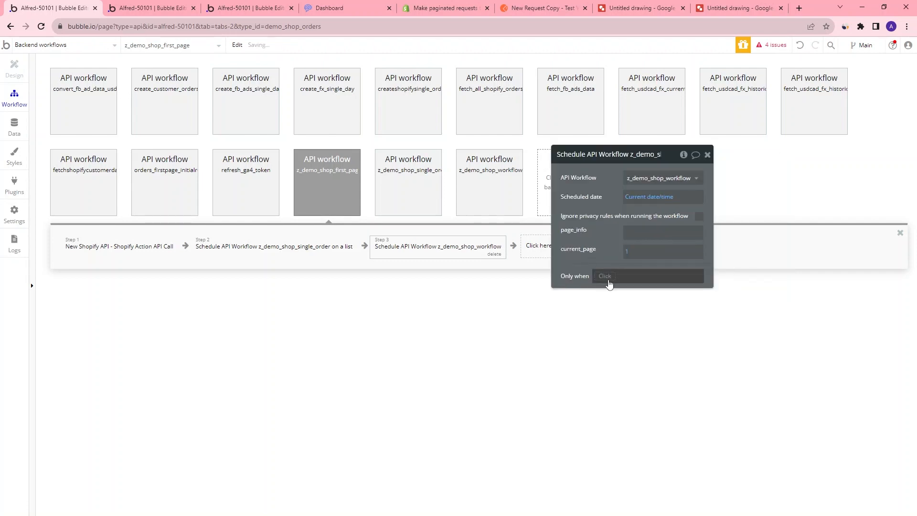
# Change step 3's current_page value to 2
pyautogui.moveTo(631, 256)
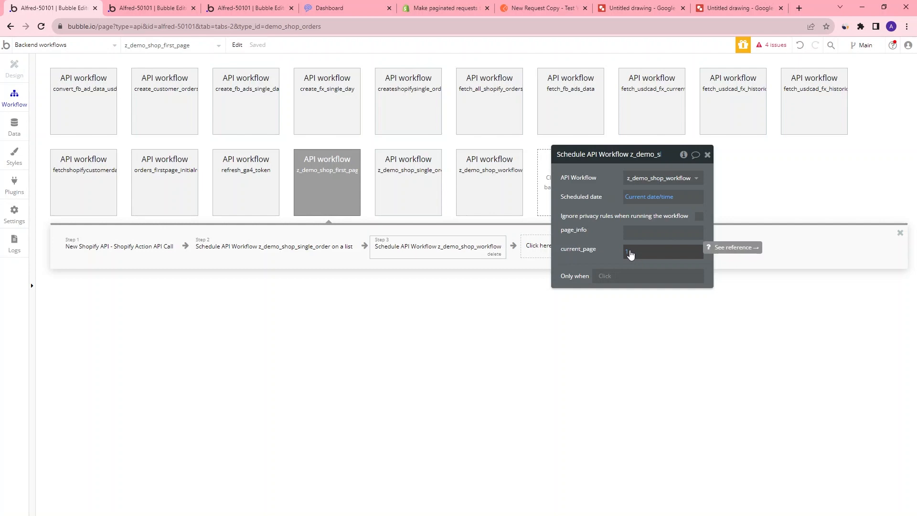
pyautogui.moveTo(646, 234)
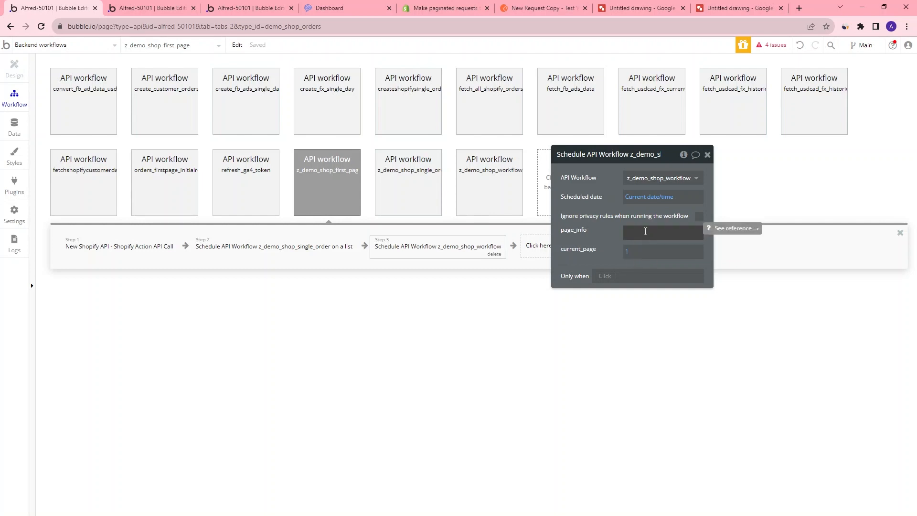
pyautogui.moveTo(671, 154); pyautogui.dragTo(541, 158)
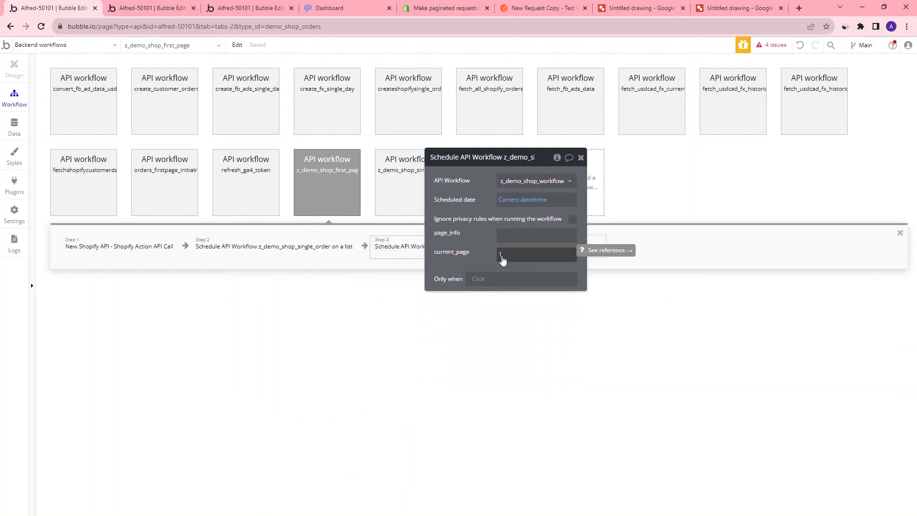
pyautogui.click(502, 259)
pyautogui.click(510, 254)
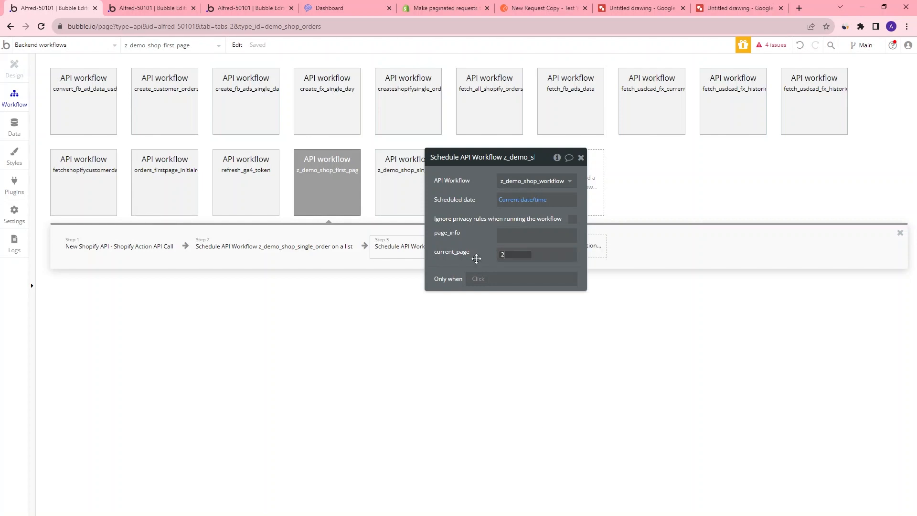
pyautogui.click(476, 258)
pyautogui.moveTo(545, 156); pyautogui.dragTo(538, 286)
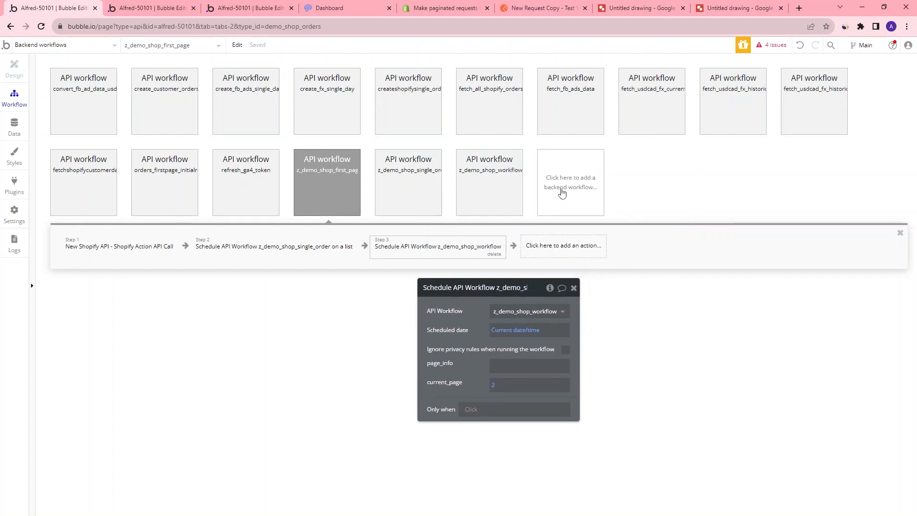
# Open step 3 of z_demo_shop_workflow and inspect its page_info parameter
pyautogui.click(489, 182)
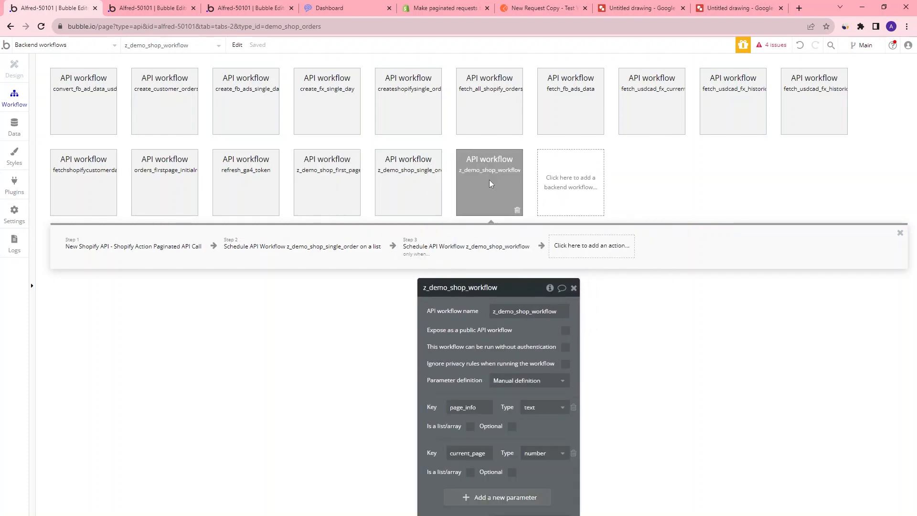
pyautogui.click(425, 255)
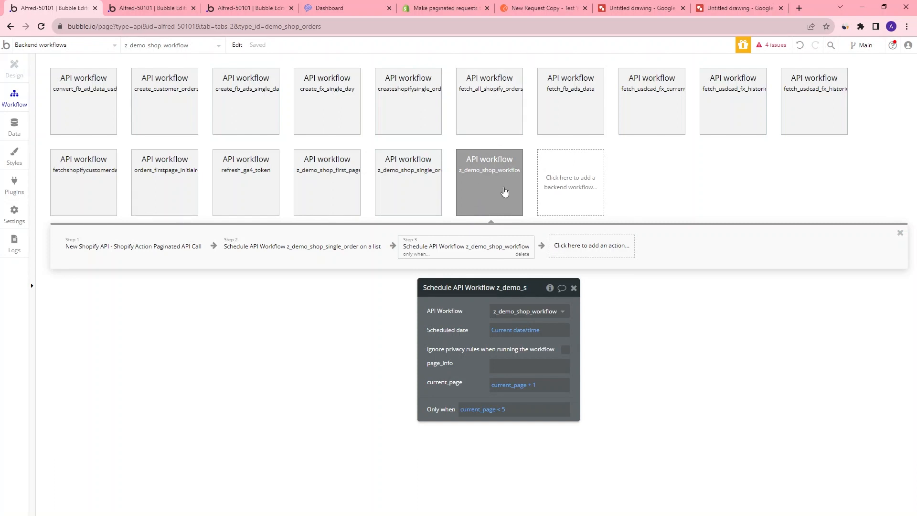
pyautogui.click(503, 366)
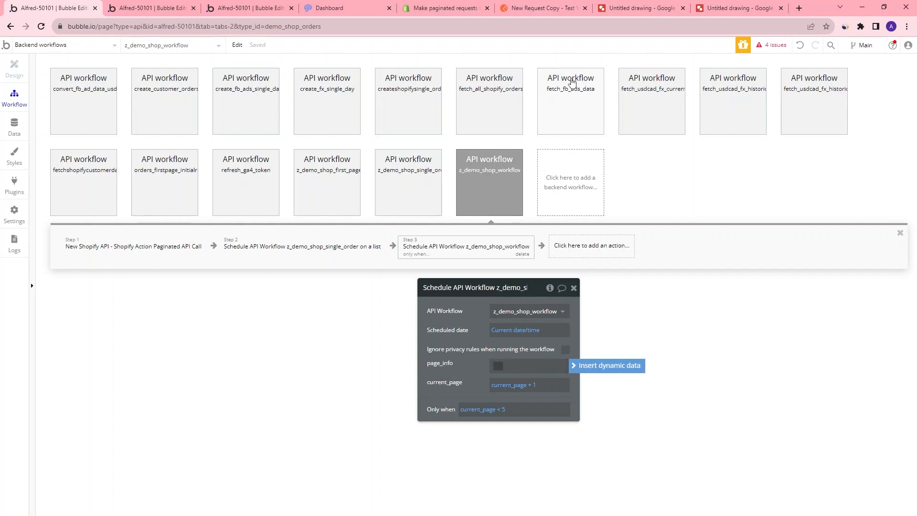
# Examine the Link response header of the paginated Shopify orders request in Postman
pyautogui.click(550, 10)
pyautogui.scroll(-2, 363, 435)
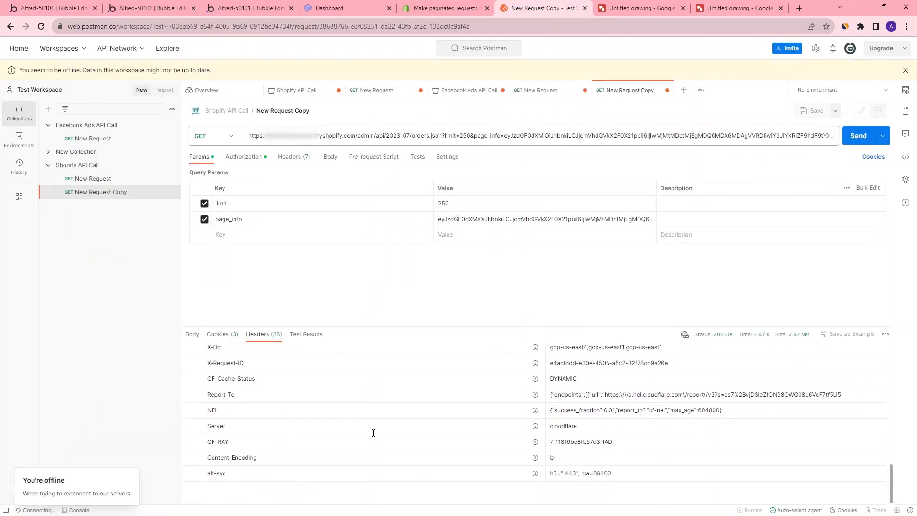
pyautogui.scroll(3, 378, 434)
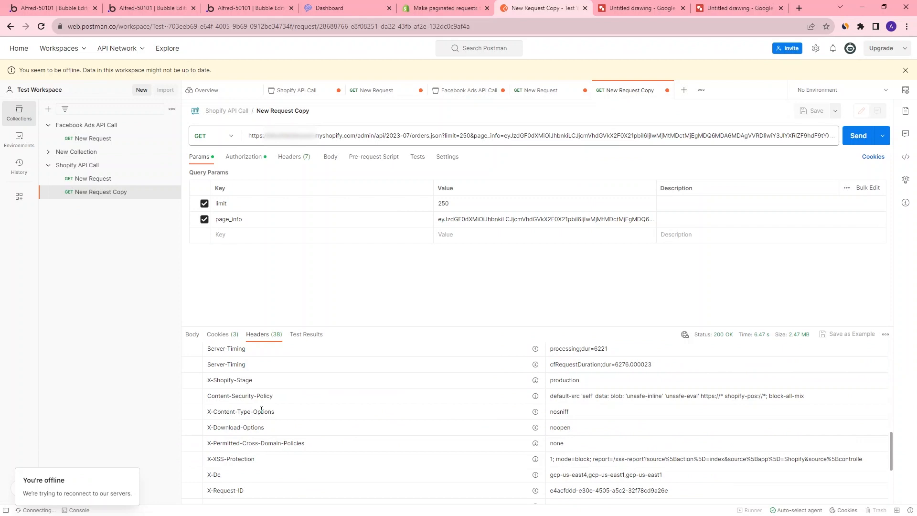
pyautogui.scroll(3, 258, 411)
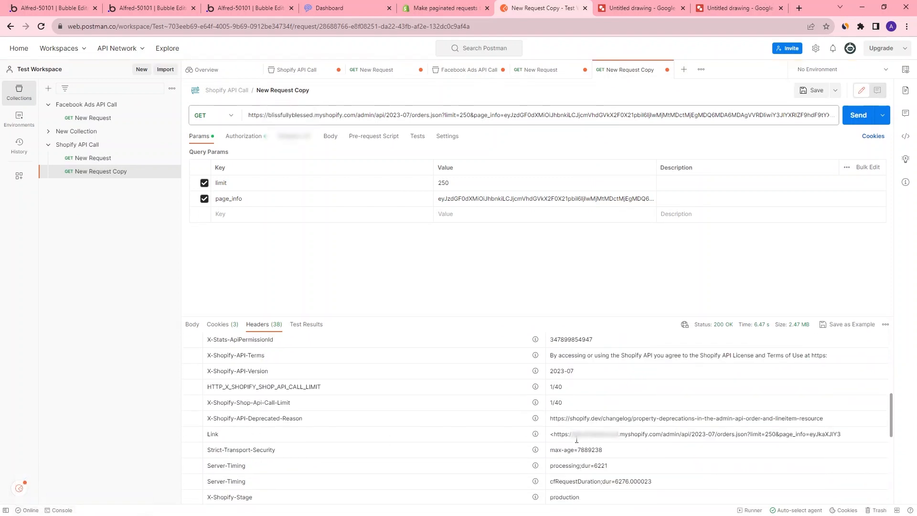
pyautogui.doubleClick(605, 434)
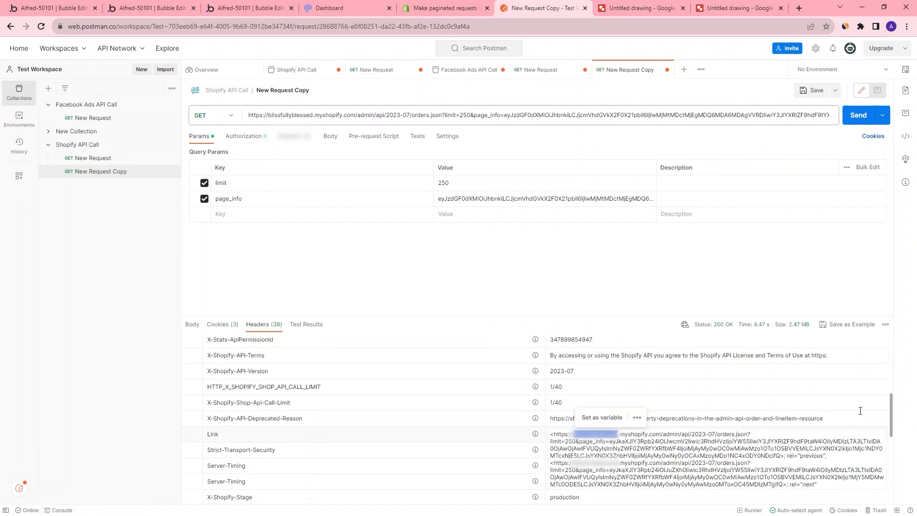
pyautogui.moveTo(893, 405); pyautogui.dragTo(895, 418)
pyautogui.moveTo(794, 388)
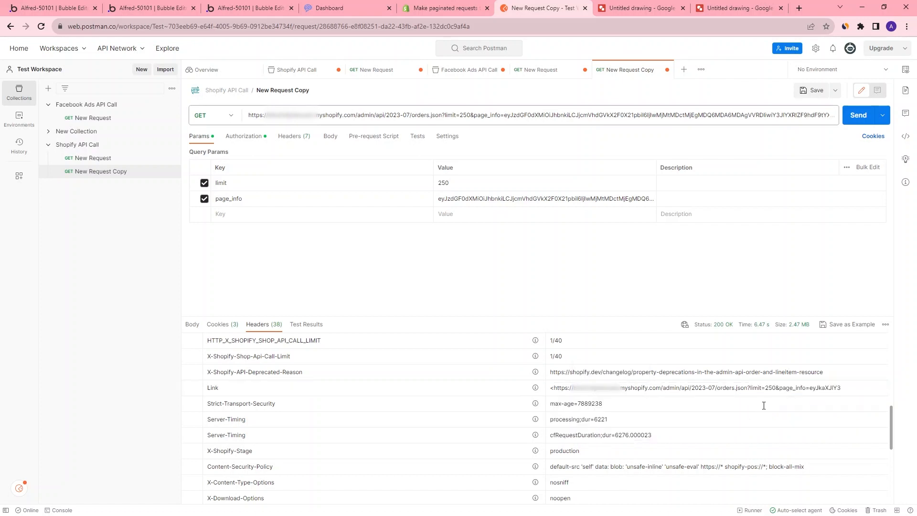
# Review the returned header fields of the Shopify Action Paginated API Call in the API Connector
pyautogui.click(58, 11)
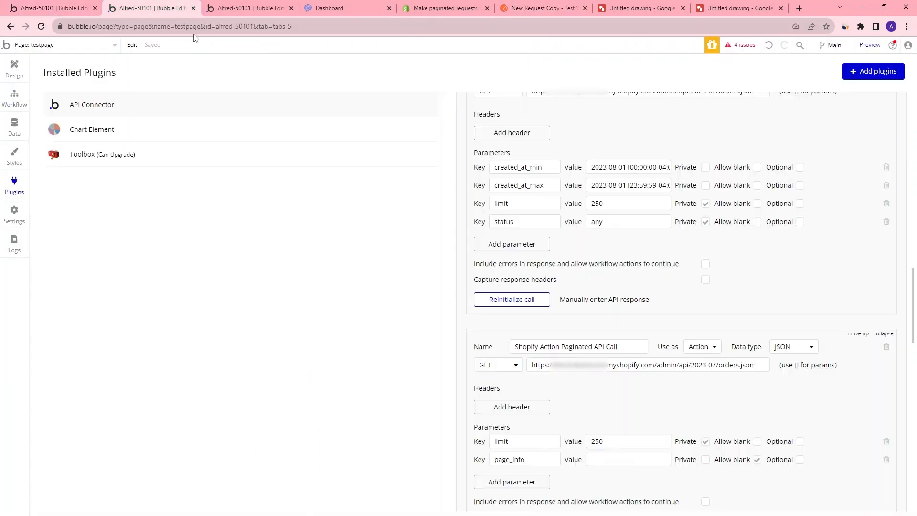
pyautogui.scroll(-3, 549, 375)
pyautogui.click(499, 410)
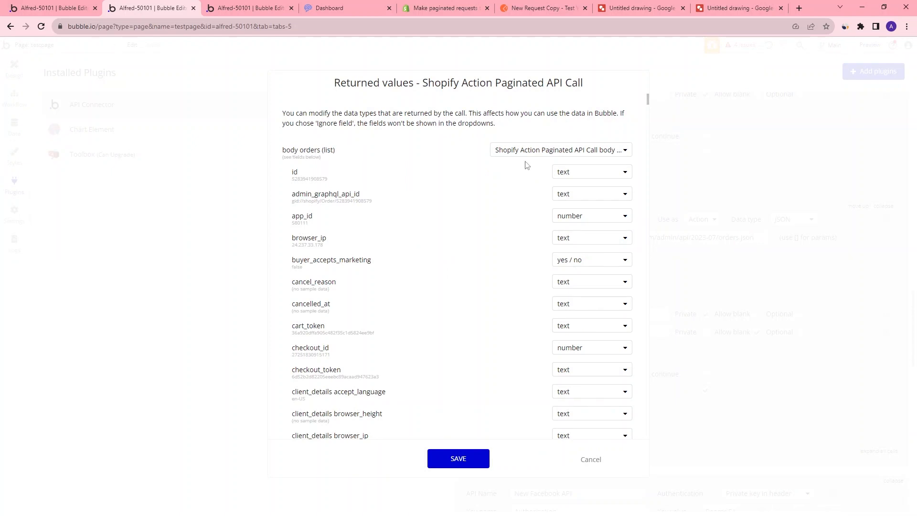
pyautogui.moveTo(649, 104); pyautogui.dragTo(651, 420)
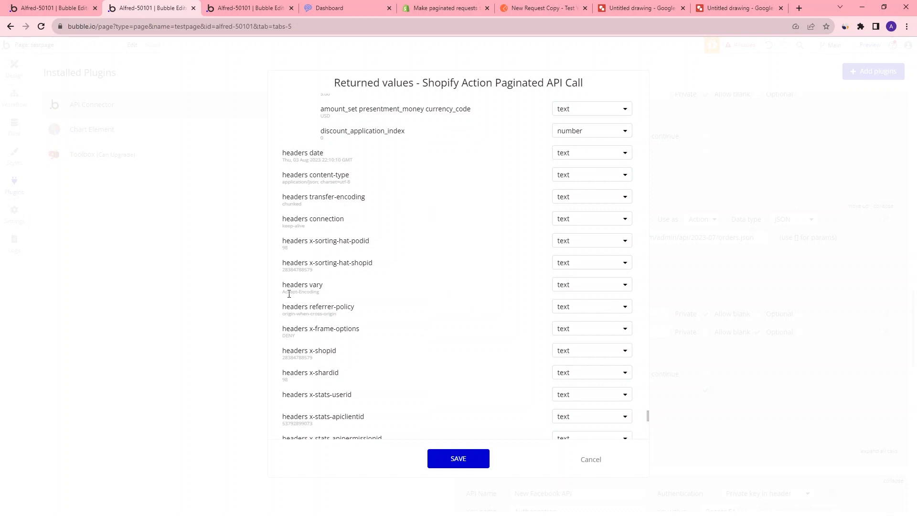
pyautogui.scroll(-8, 354, 195)
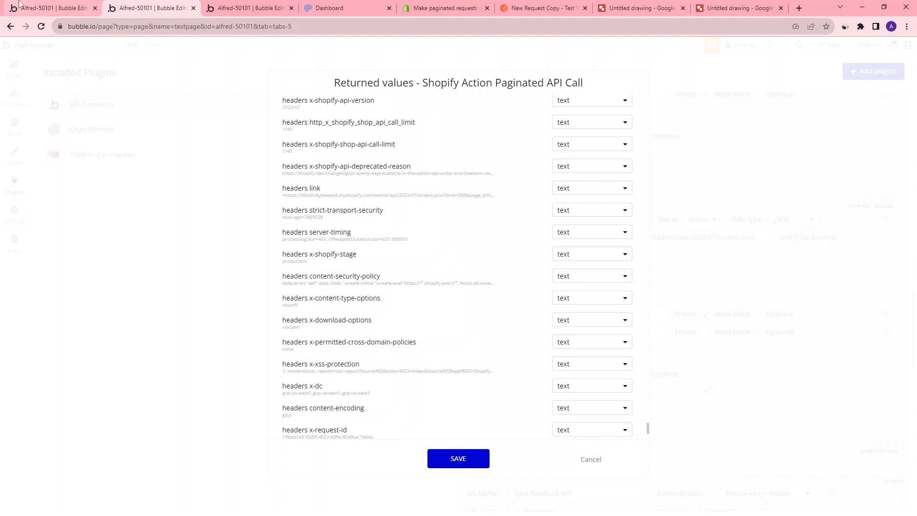
# Compare the page_info settings of the scheduling steps and step 1 with the Link header in Postman
pyautogui.click(43, 9)
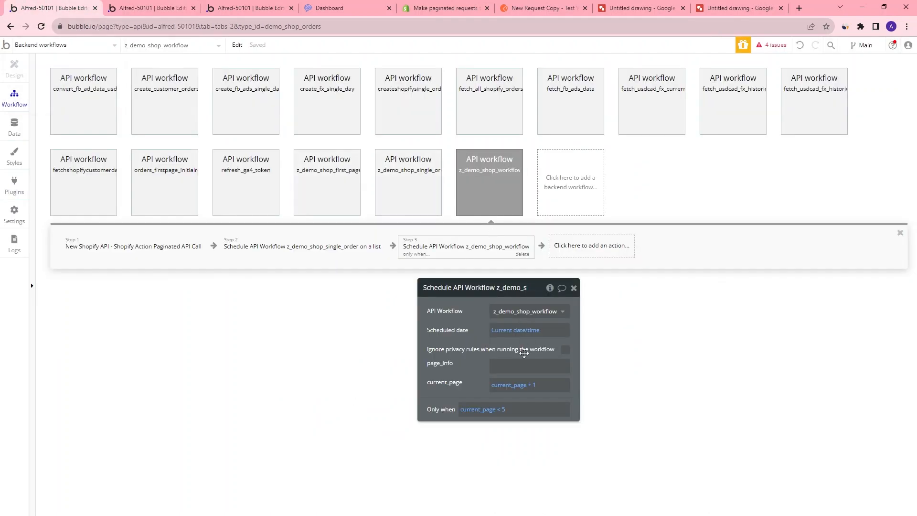
pyautogui.click(311, 194)
pyautogui.click(473, 256)
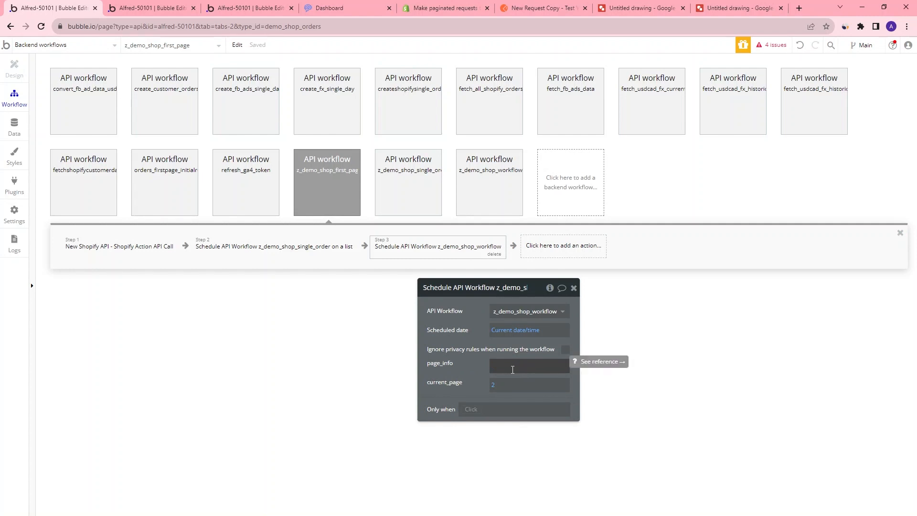
pyautogui.click(522, 8)
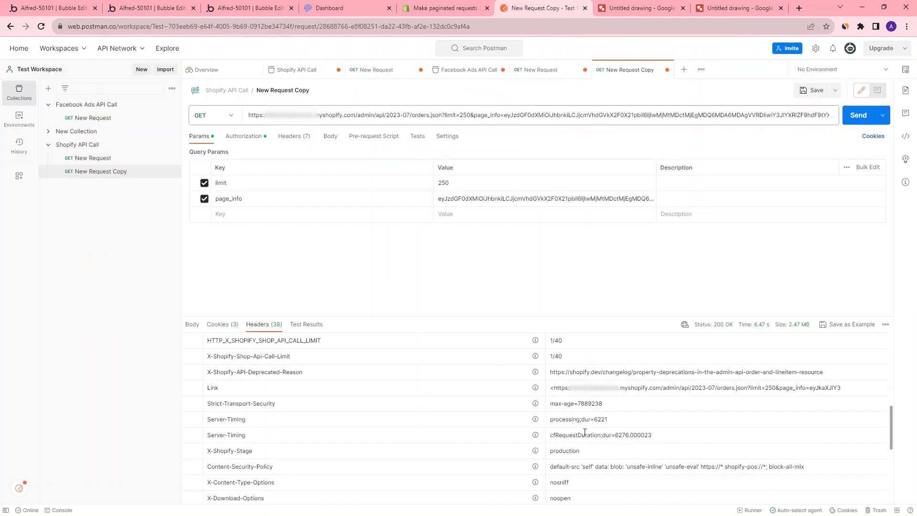
pyautogui.click(623, 389)
pyautogui.click(59, 7)
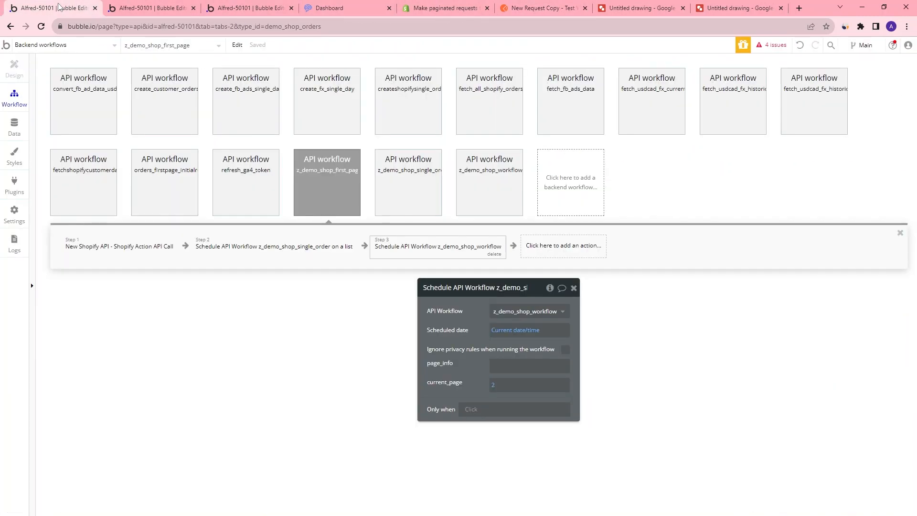
pyautogui.click(487, 186)
pyautogui.click(161, 255)
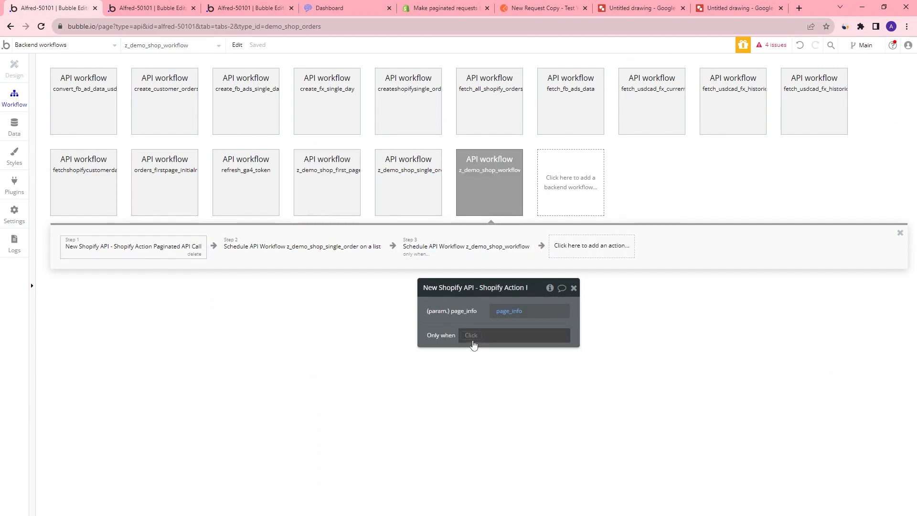
# In z_demo_shop_first_page, set step 3's page_info to Result of step 1's raw body text
pyautogui.click(329, 198)
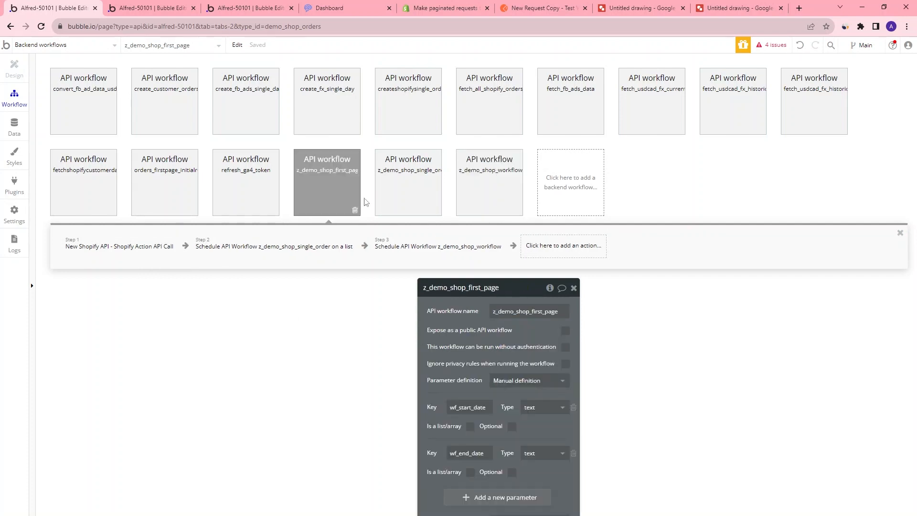
pyautogui.moveTo(528, 296); pyautogui.dragTo(716, 151)
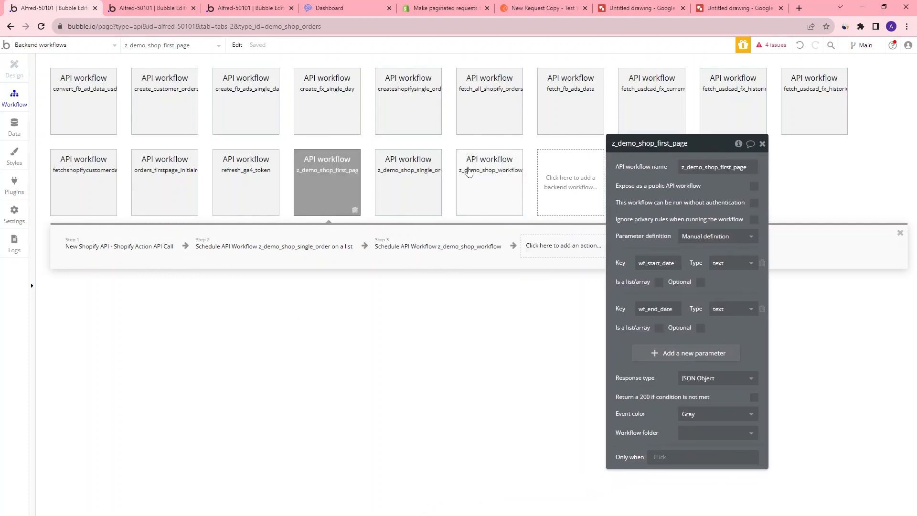
pyautogui.click(420, 246)
pyautogui.click(688, 223)
pyautogui.click(786, 222)
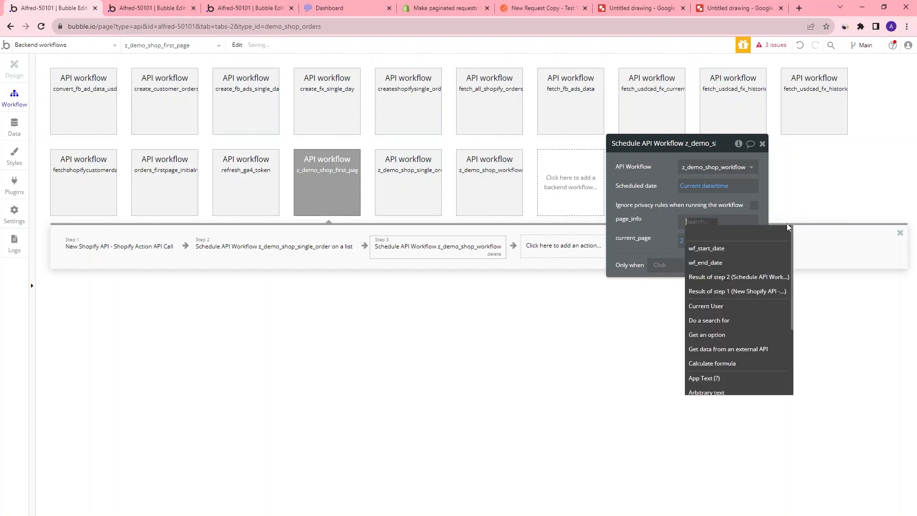
pyautogui.click(714, 292)
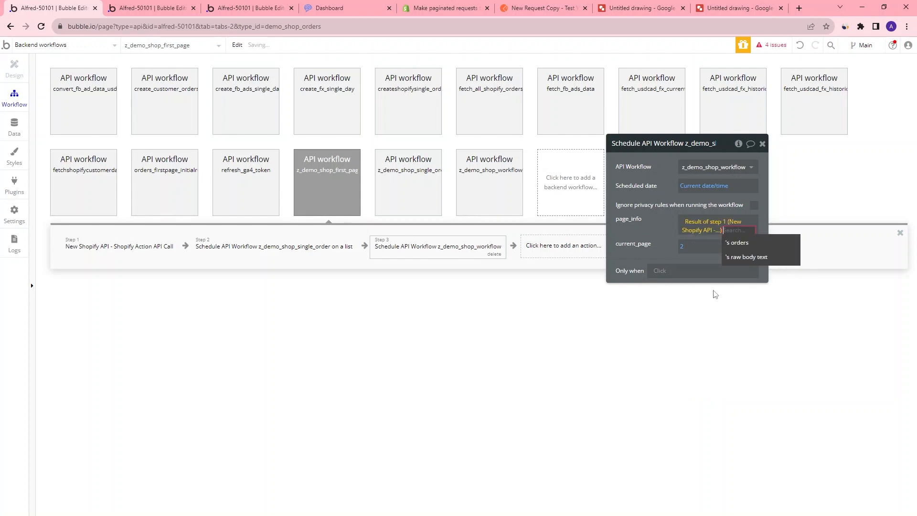
pyautogui.click(757, 257)
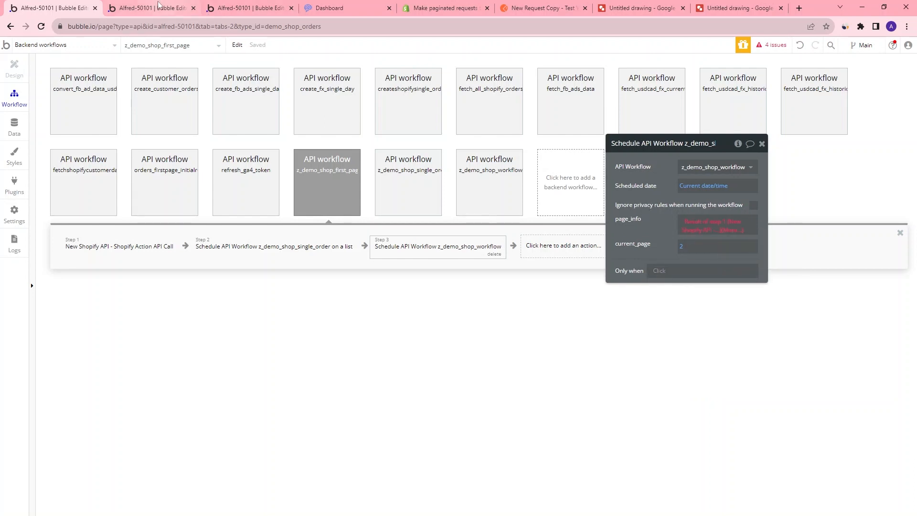
# Enable capturing response headers on the Shopify Action API Call, reinitialize it, and save the returned values
pyautogui.click(159, 5)
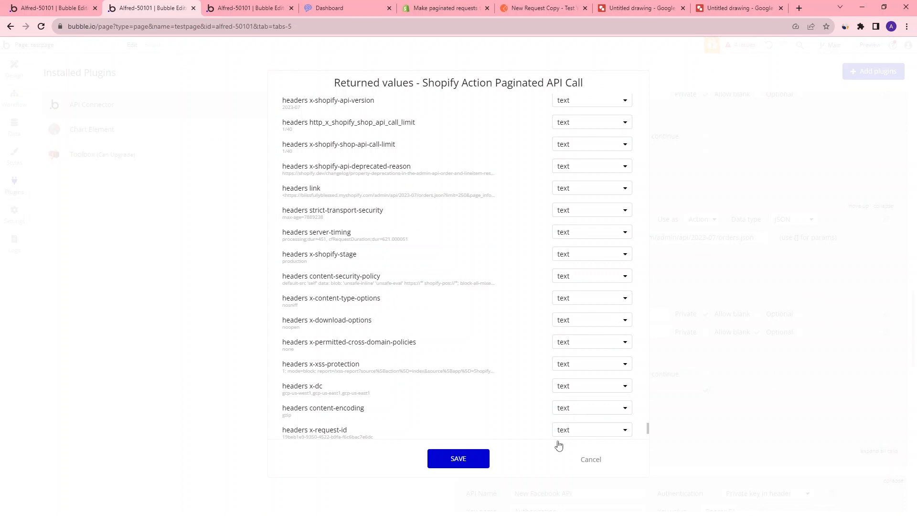
pyautogui.click(600, 461)
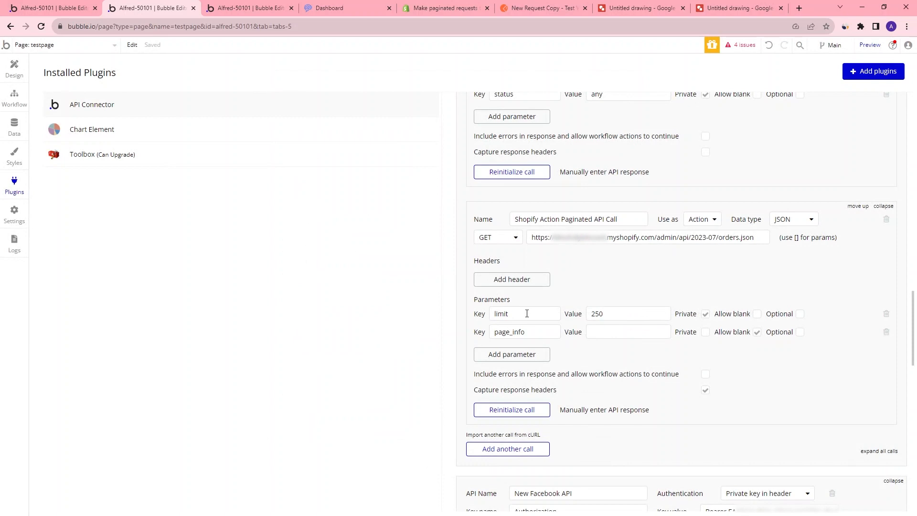
pyautogui.scroll(3, 661, 287)
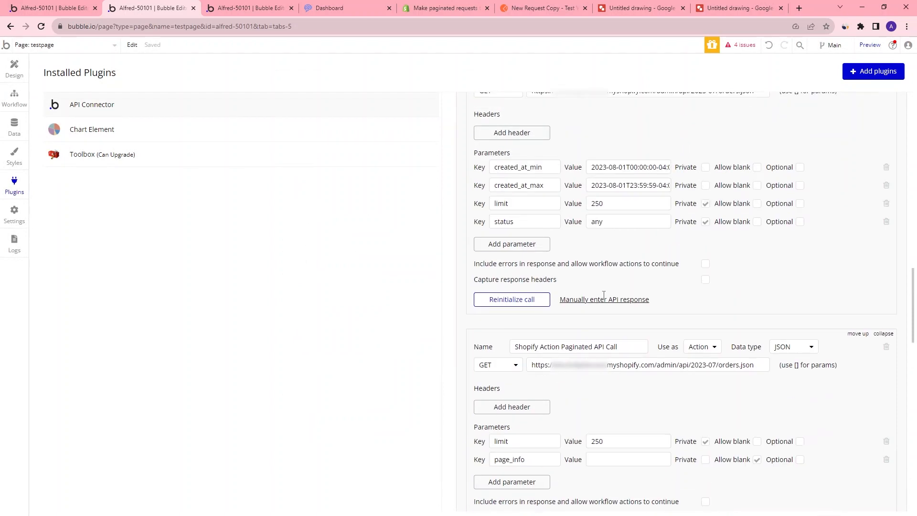
pyautogui.scroll(3, 710, 283)
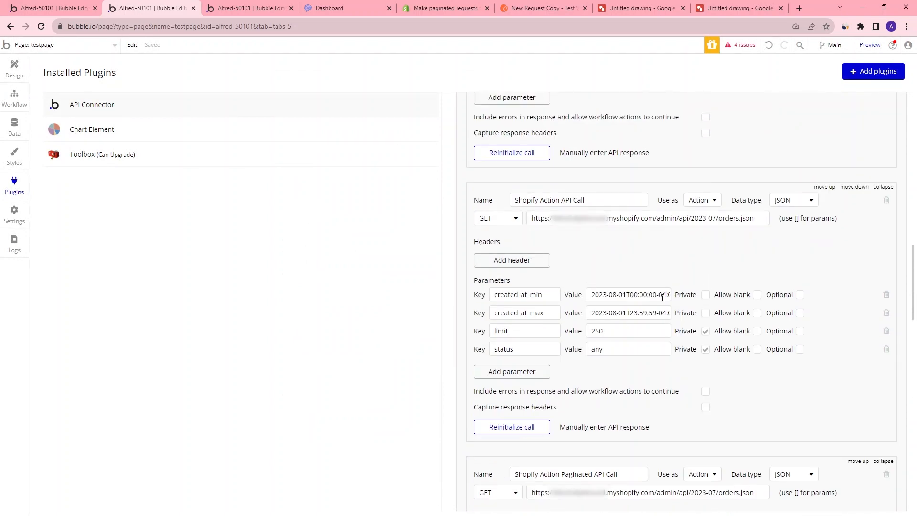
pyautogui.click(706, 408)
pyautogui.click(510, 446)
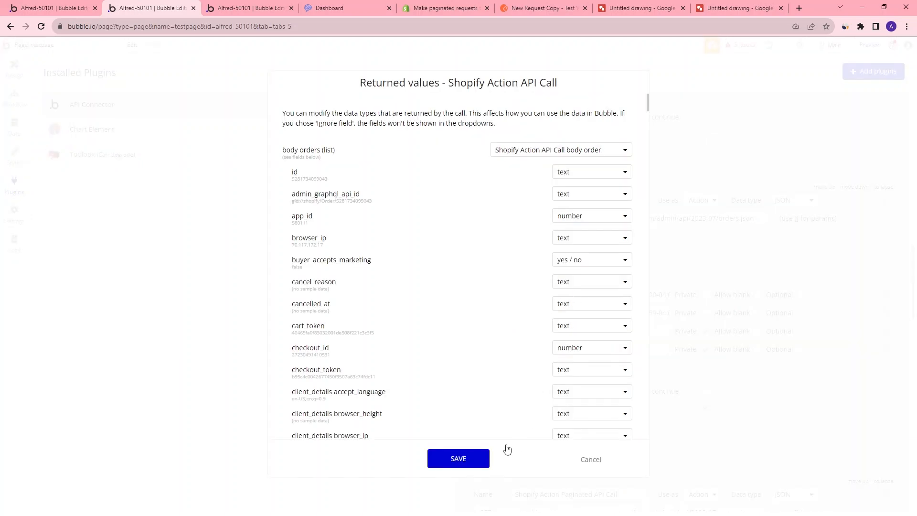
pyautogui.click(462, 464)
# In z_demo_shop_first_page, set step 3's page_info to Result of step 1's headers link
pyautogui.click(64, 8)
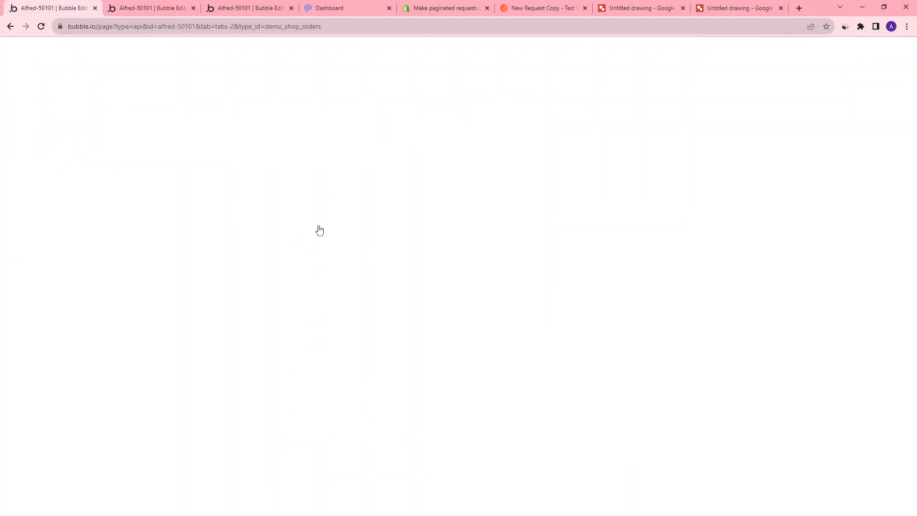
pyautogui.click(732, 229)
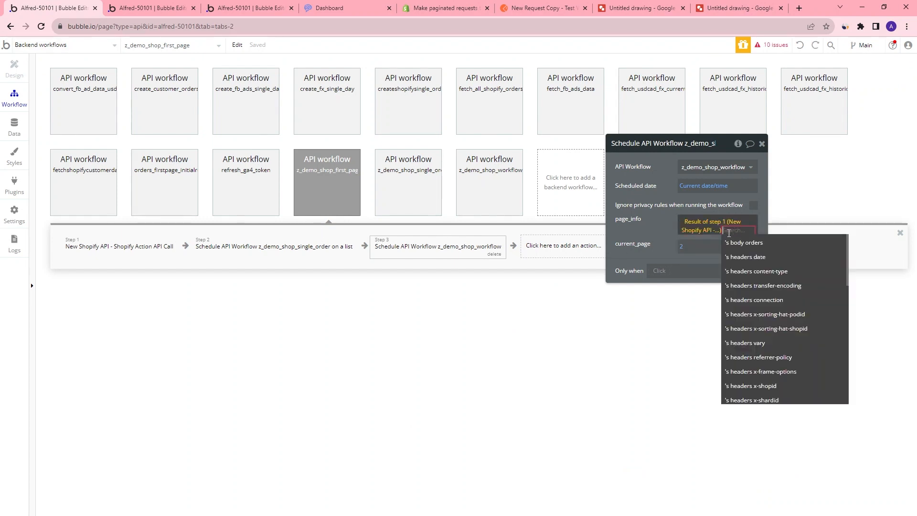
pyautogui.scroll(-5, 772, 292)
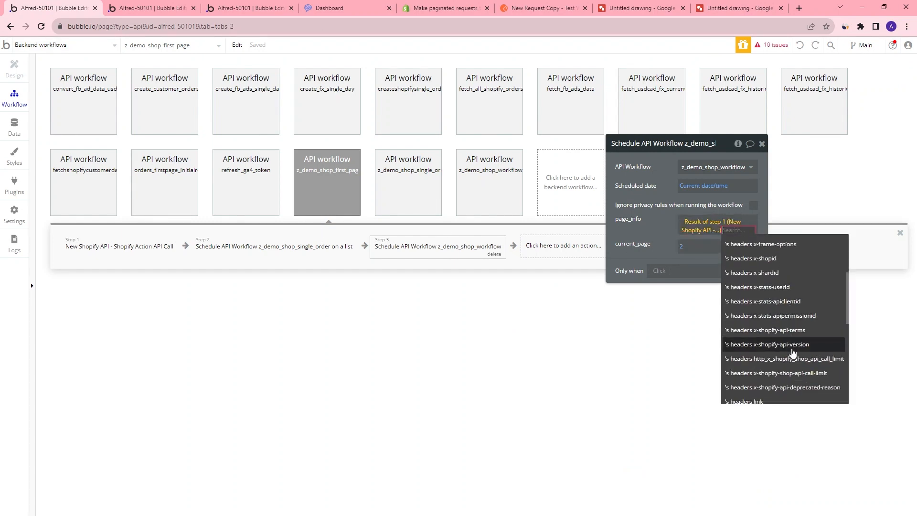
pyautogui.click(770, 276)
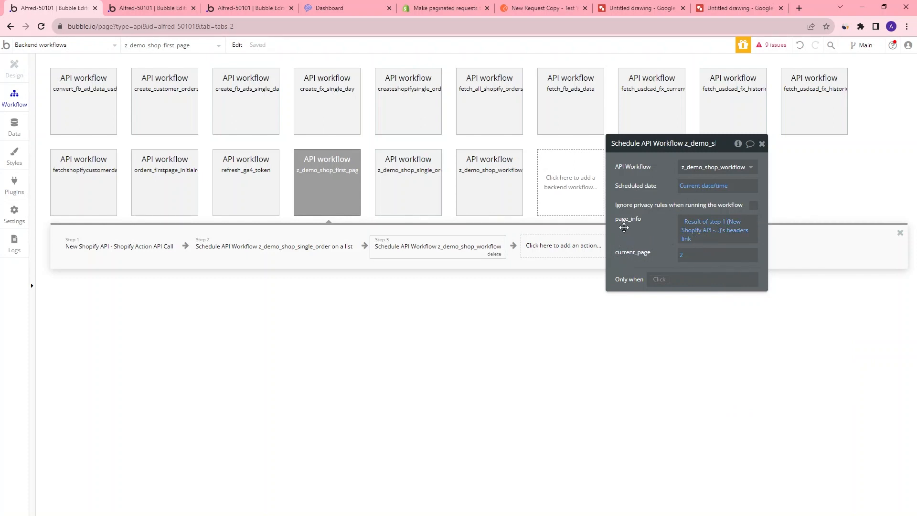
# Examine the full Link header value in Postman to locate the next page's page_info
pyautogui.click(542, 8)
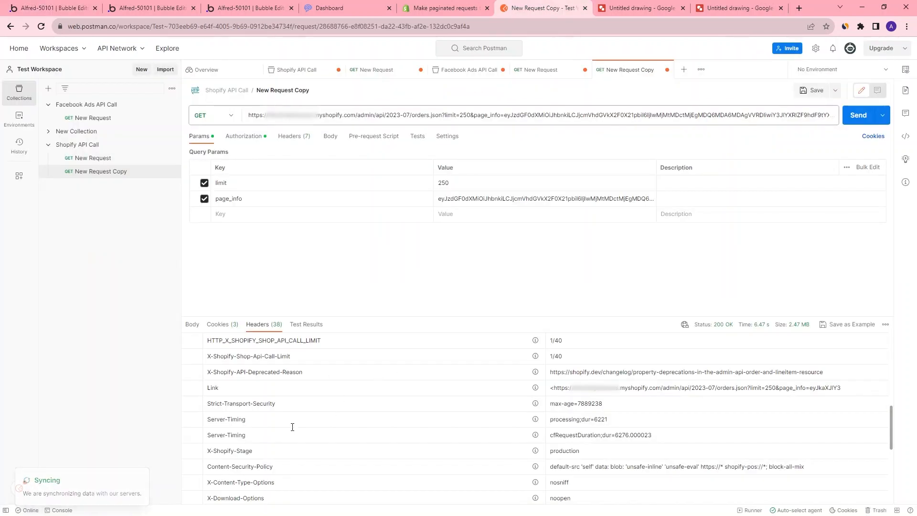
pyautogui.scroll(2, 565, 442)
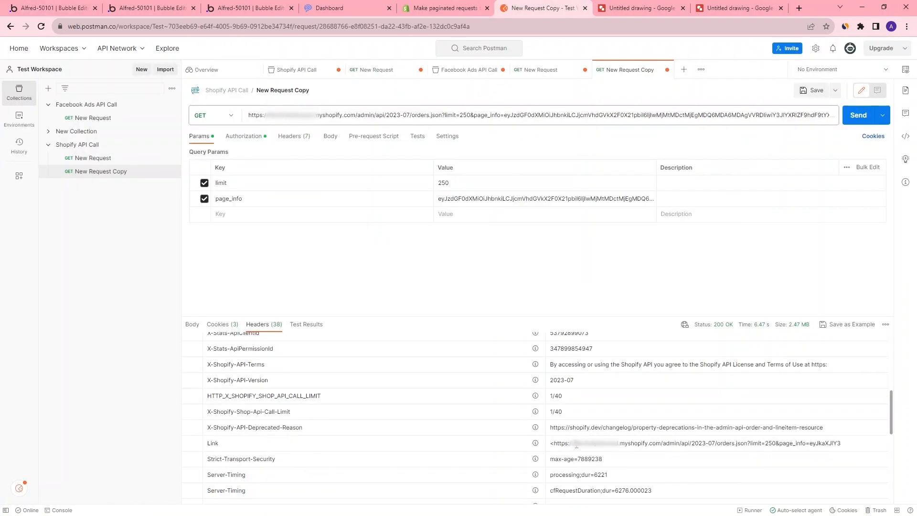
pyautogui.click(576, 445)
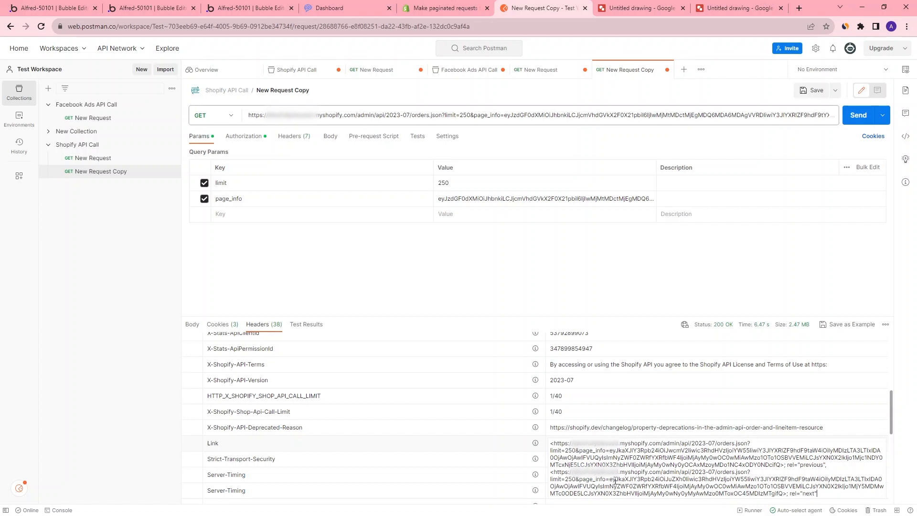
pyautogui.moveTo(610, 478); pyautogui.dragTo(783, 493)
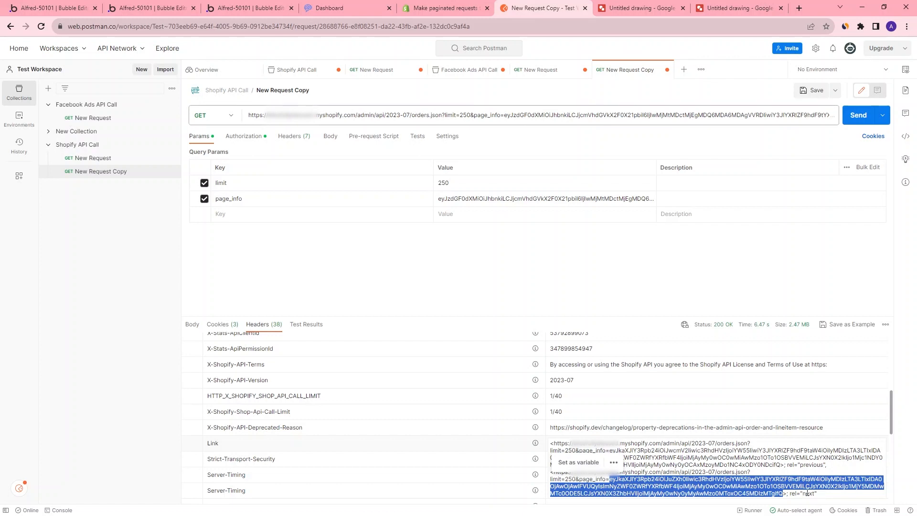
pyautogui.click(70, 12)
pyautogui.click(707, 241)
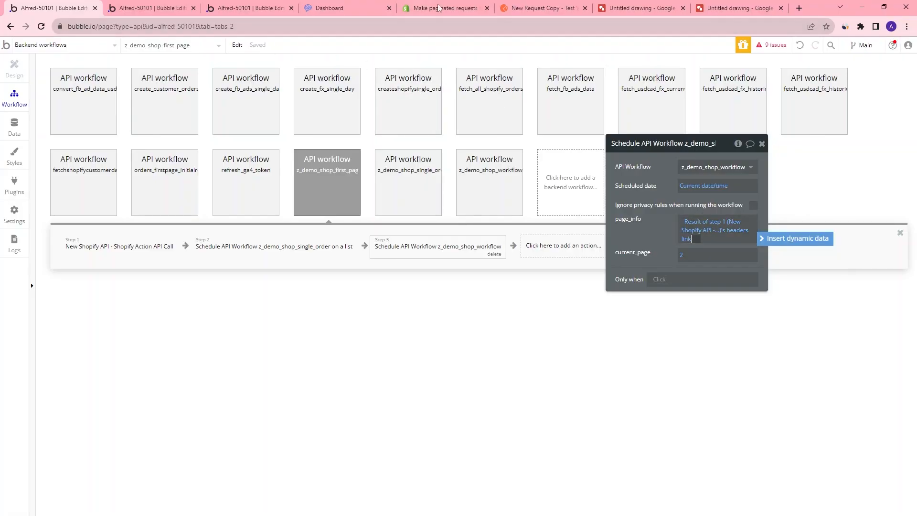
pyautogui.click(528, 7)
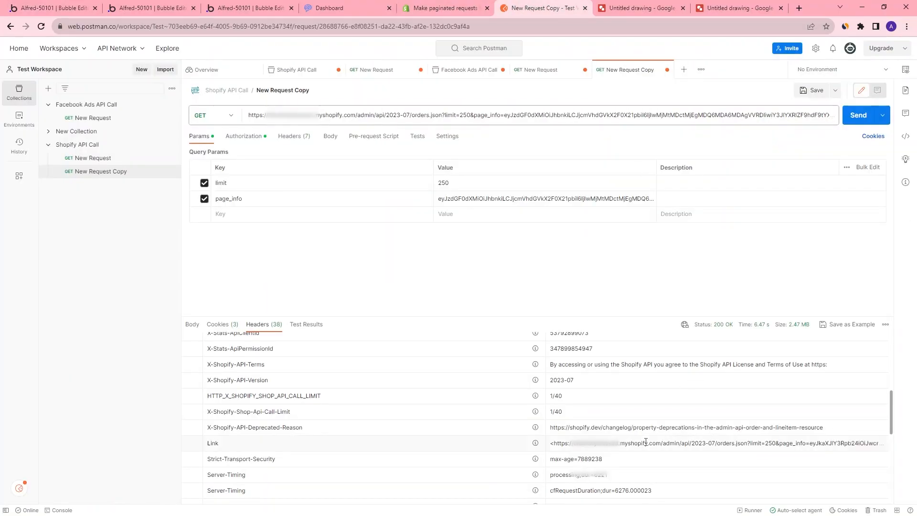
pyautogui.click(674, 466)
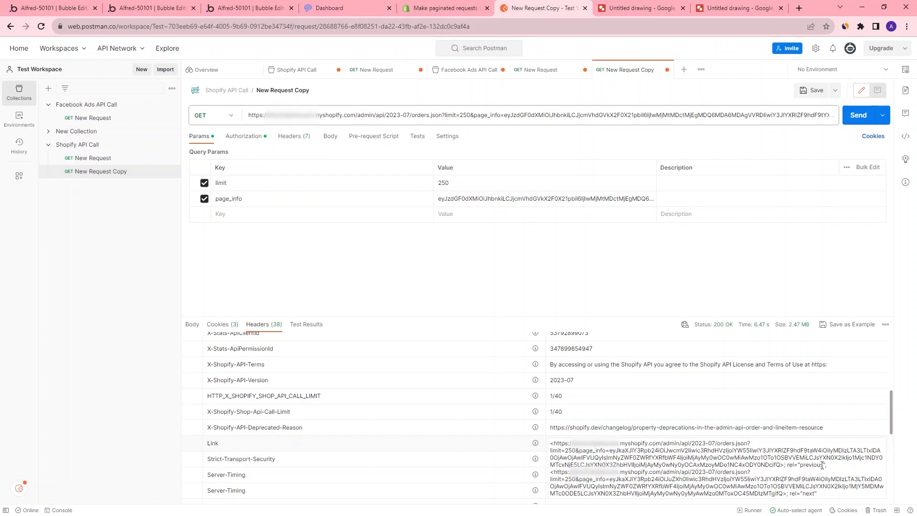
pyautogui.click(64, 10)
# Extend the page_info expression with :split by using "," as separator, then :last item
pyautogui.click(688, 238)
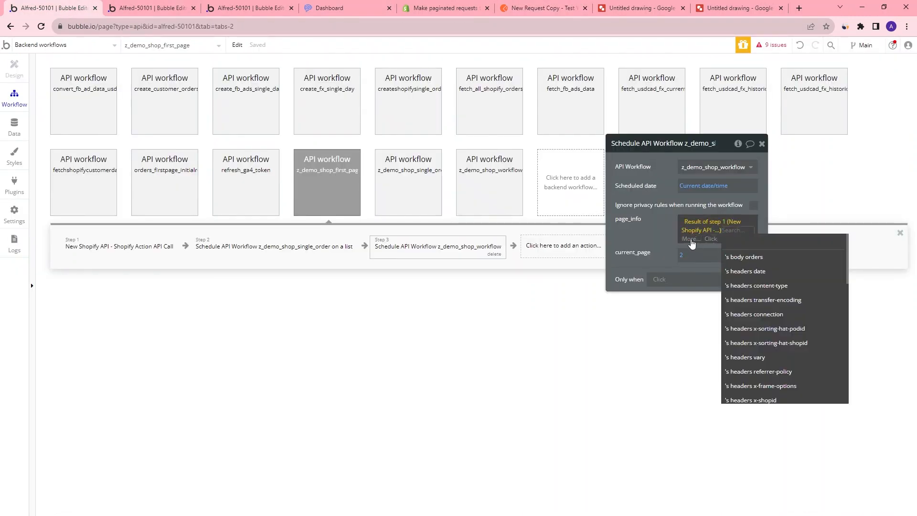
pyautogui.write('spli')
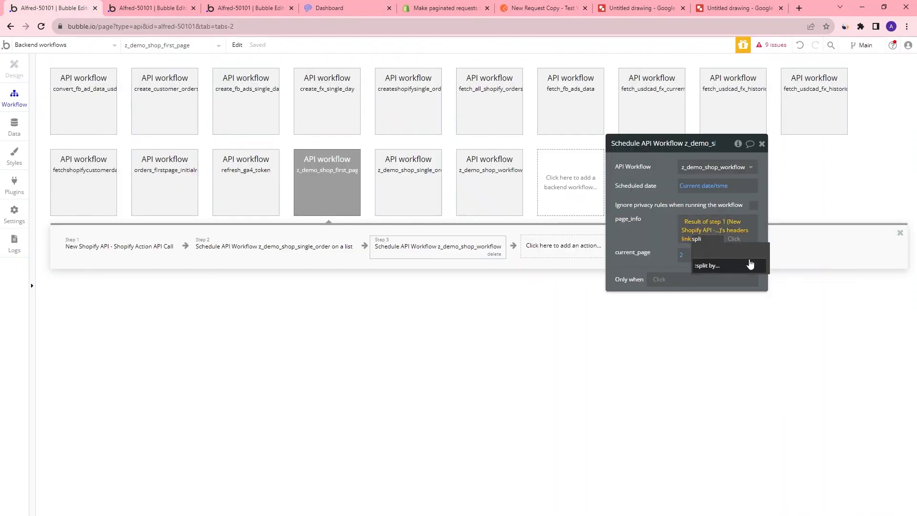
pyautogui.click(746, 265)
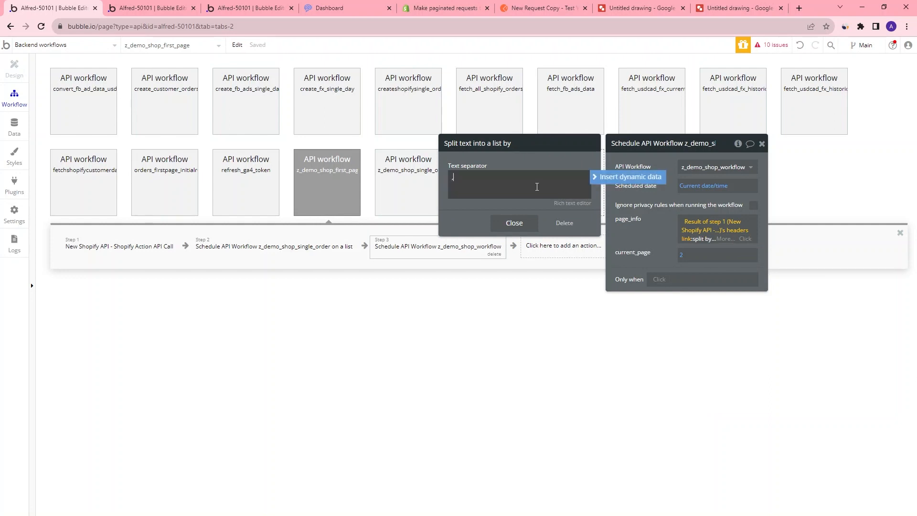
pyautogui.write(',')
pyautogui.click(514, 223)
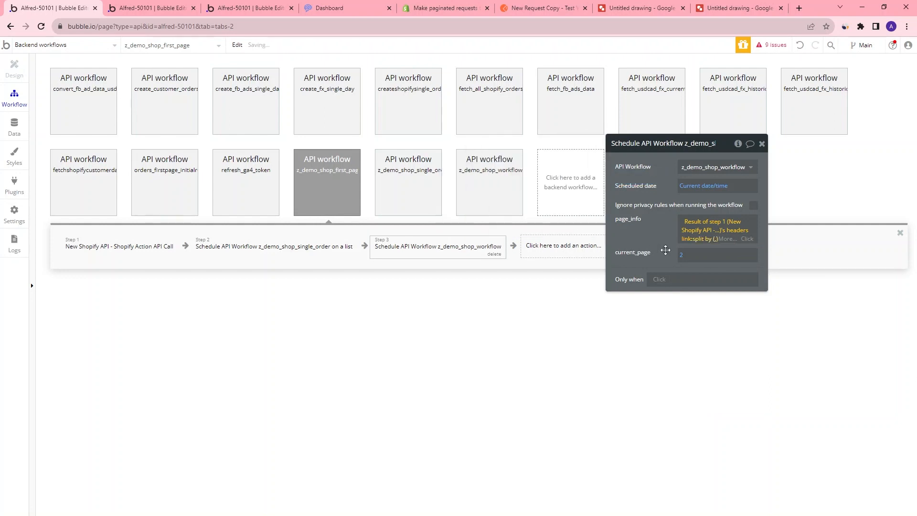
pyautogui.click(727, 242)
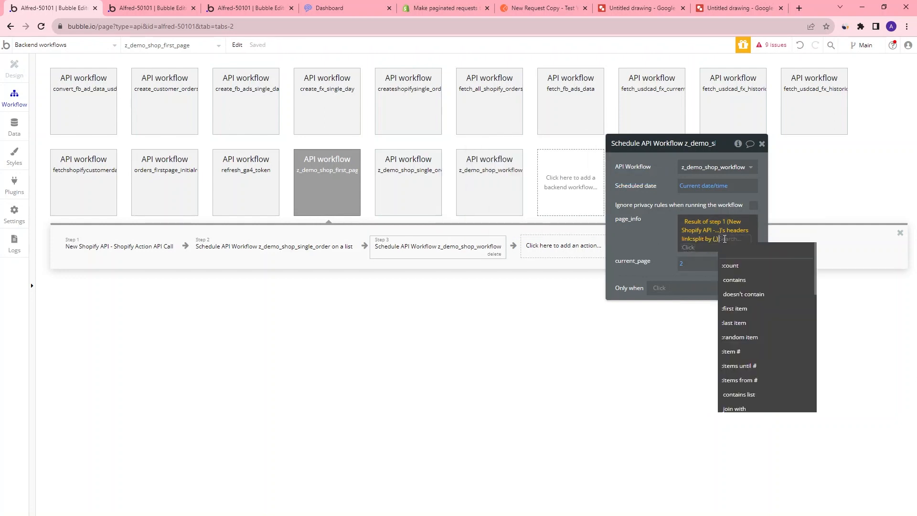
pyautogui.click(767, 322)
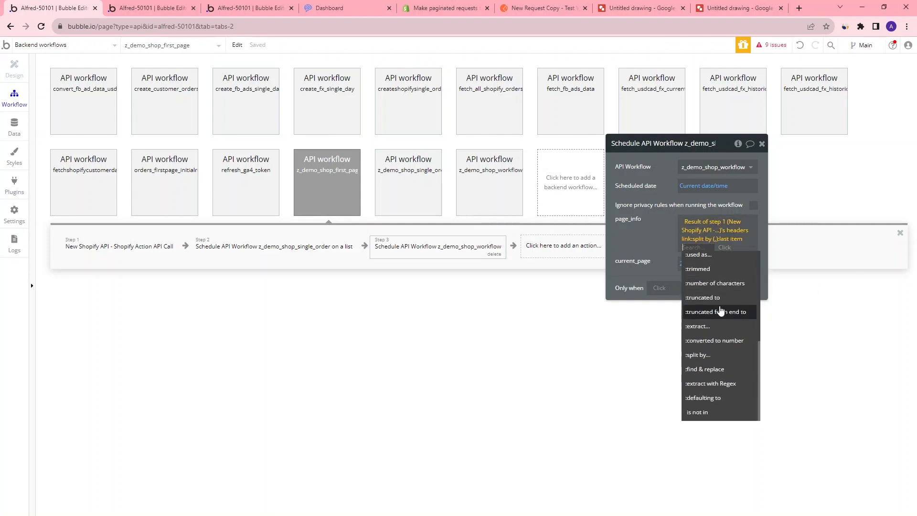
# Add another :split by to page_info with separator page_info= copied from Postman, then take its :last item
pyautogui.click(716, 355)
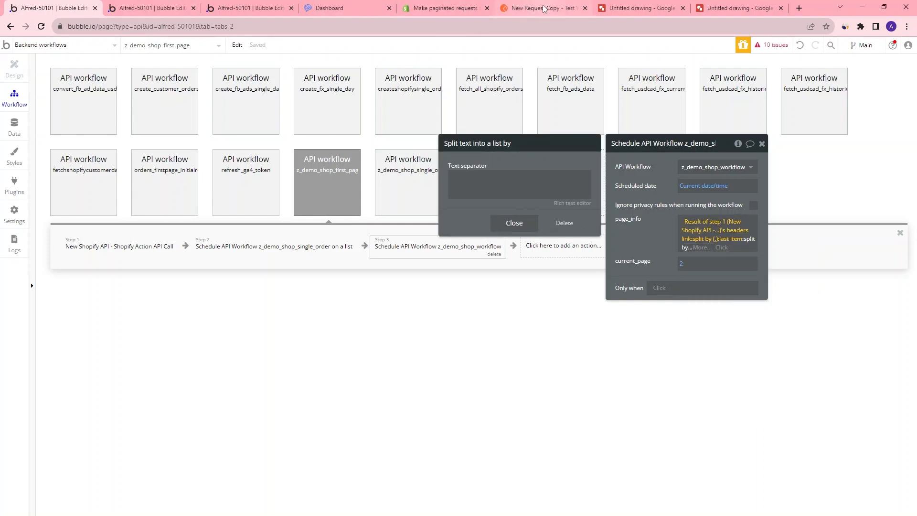
pyautogui.click(543, 8)
pyautogui.moveTo(579, 479); pyautogui.dragTo(609, 479)
pyautogui.hotkey('ctrl', 'c')
pyautogui.click(56, 9)
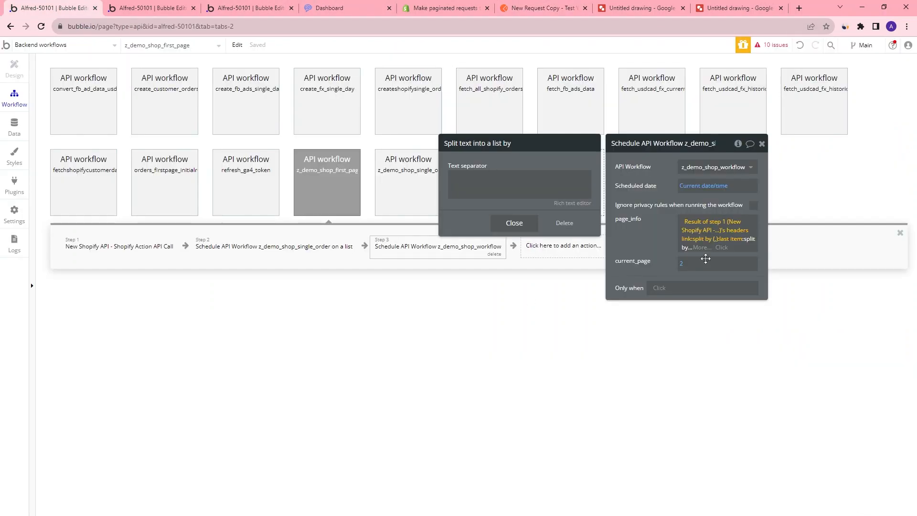
pyautogui.click(512, 191)
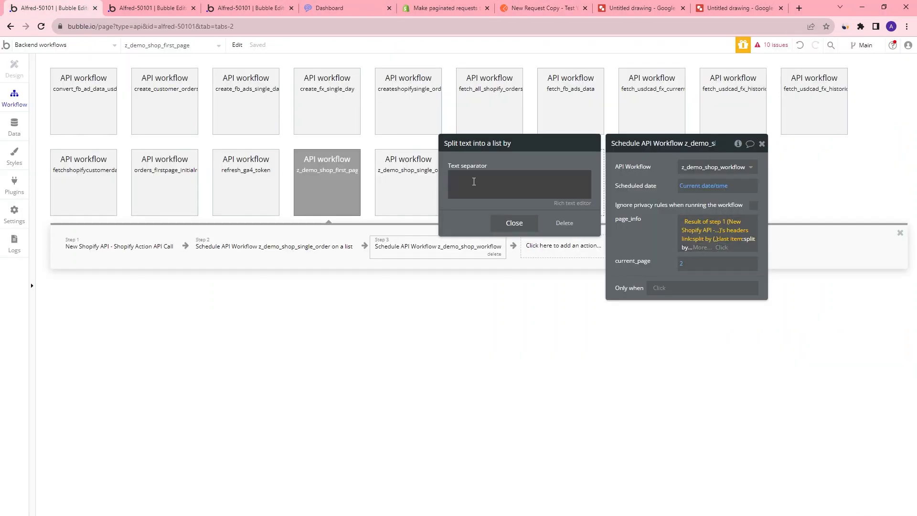
pyautogui.hotkey('ctrl', 'v')
pyautogui.tripleClick(483, 175)
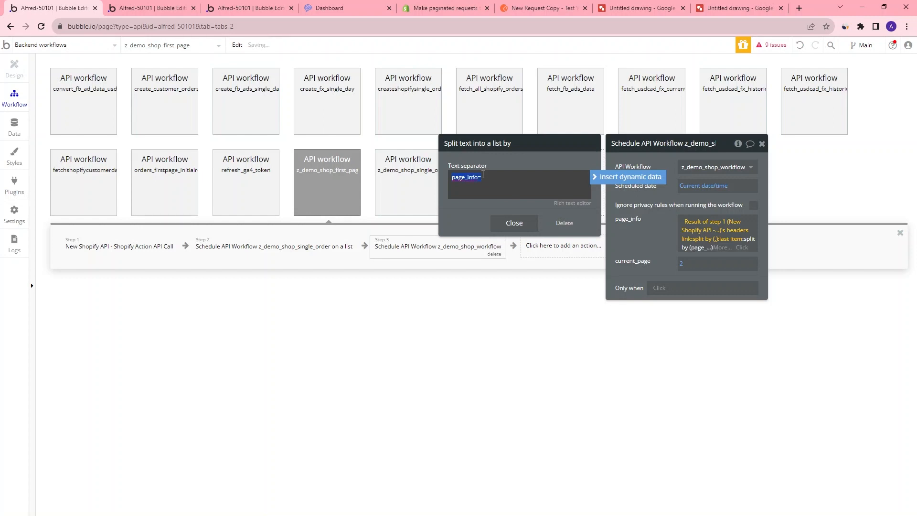
pyautogui.click(509, 224)
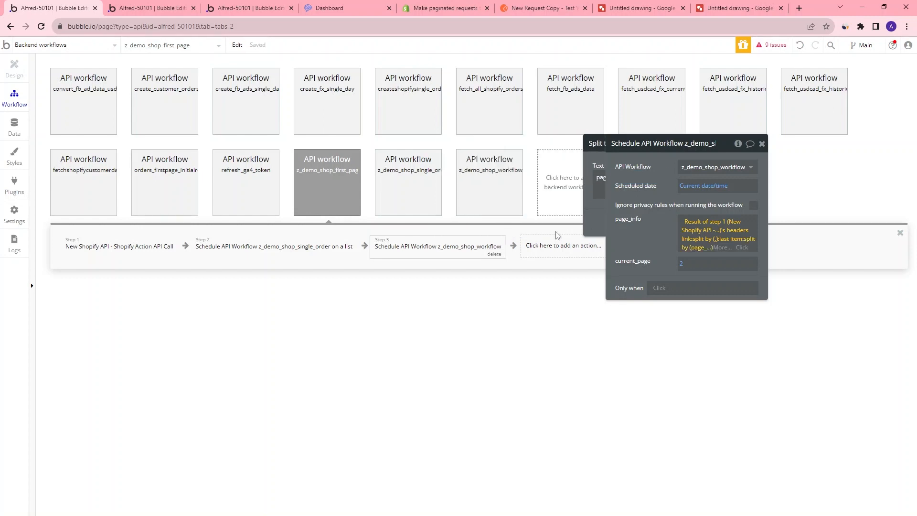
pyautogui.click(721, 248)
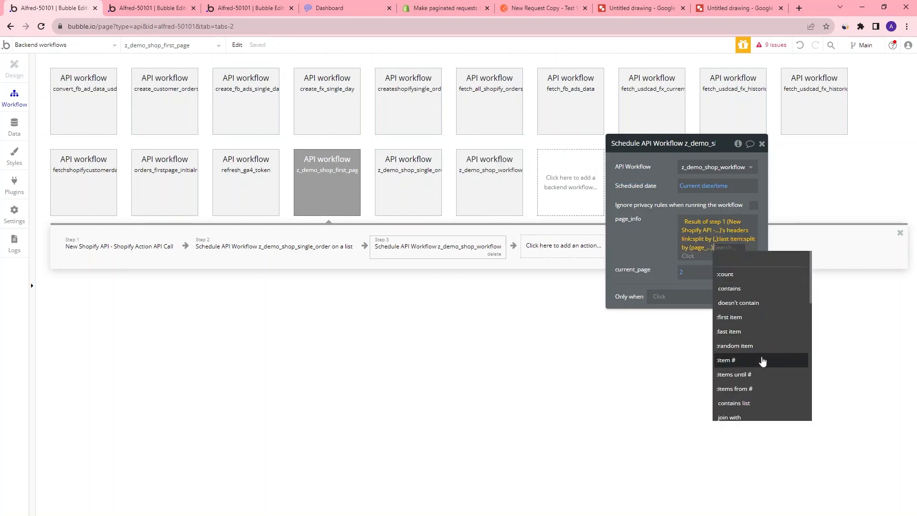
pyautogui.click(763, 338)
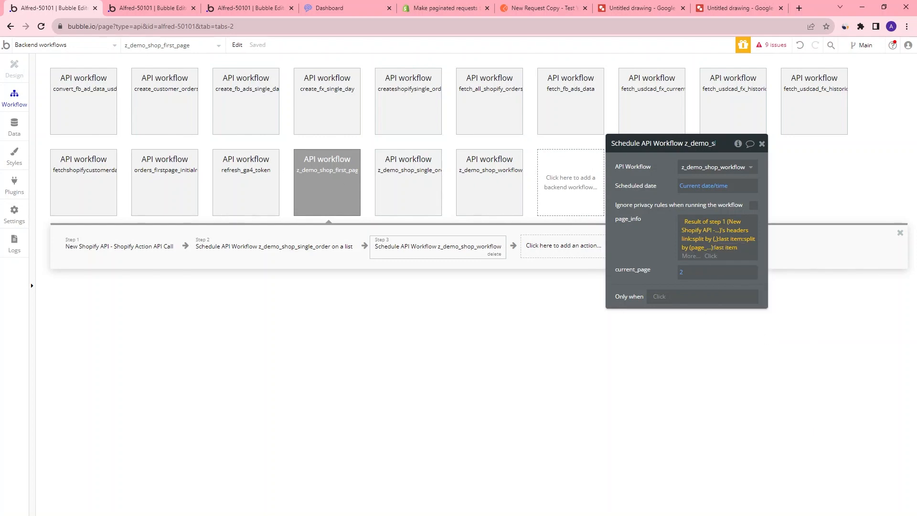
# Add a further :split by to page_info using the separator >; rel="next" copied from Postman's Link header
pyautogui.click(535, 8)
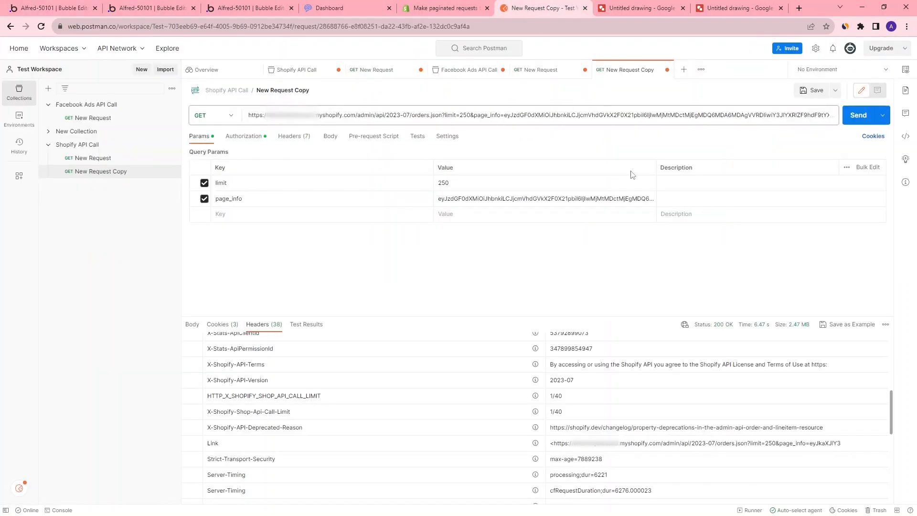
pyautogui.click(751, 444)
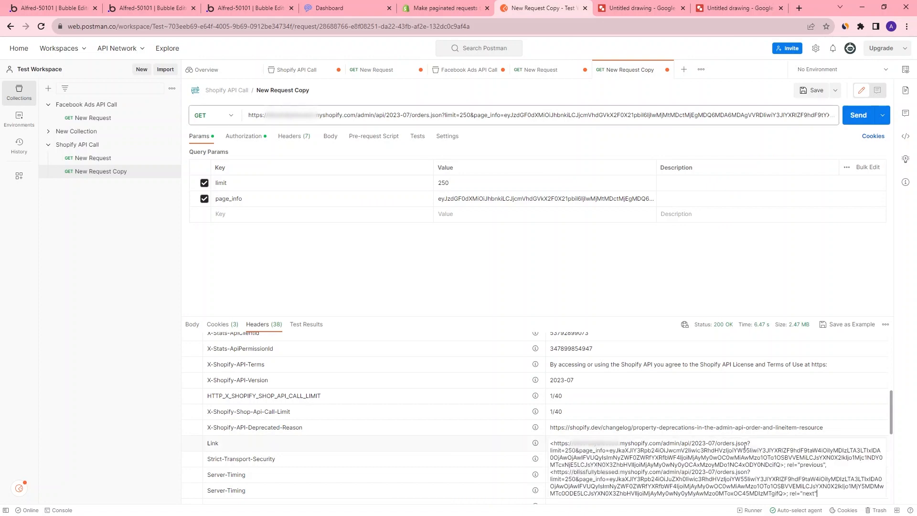
pyautogui.moveTo(783, 493); pyautogui.dragTo(816, 493)
pyautogui.hotkey('ctrl', 'c')
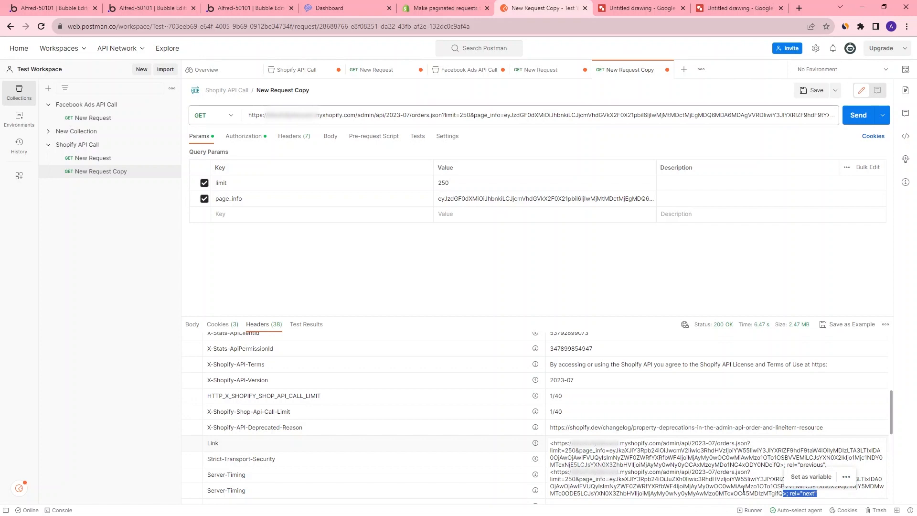
pyautogui.click(52, 8)
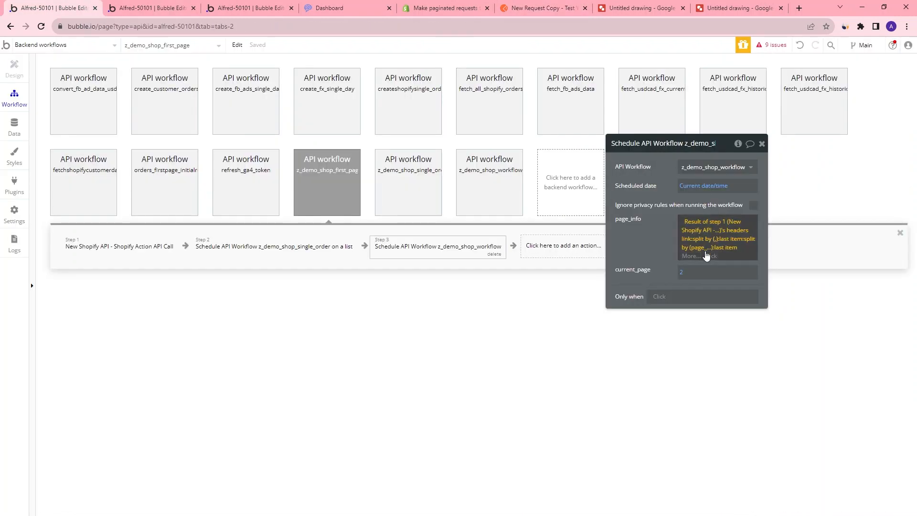
pyautogui.click(697, 258)
pyautogui.scroll(-5, 718, 334)
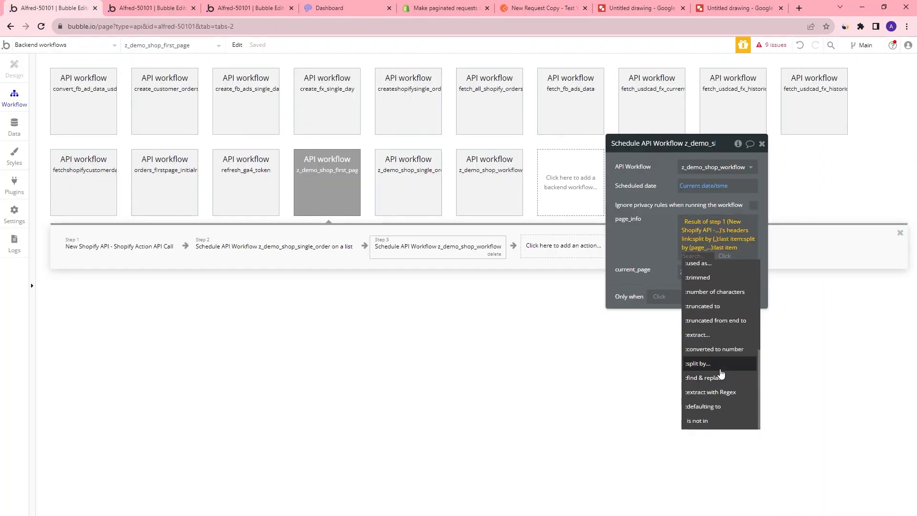
pyautogui.click(720, 376)
pyautogui.hotkey('ctrl', 'v')
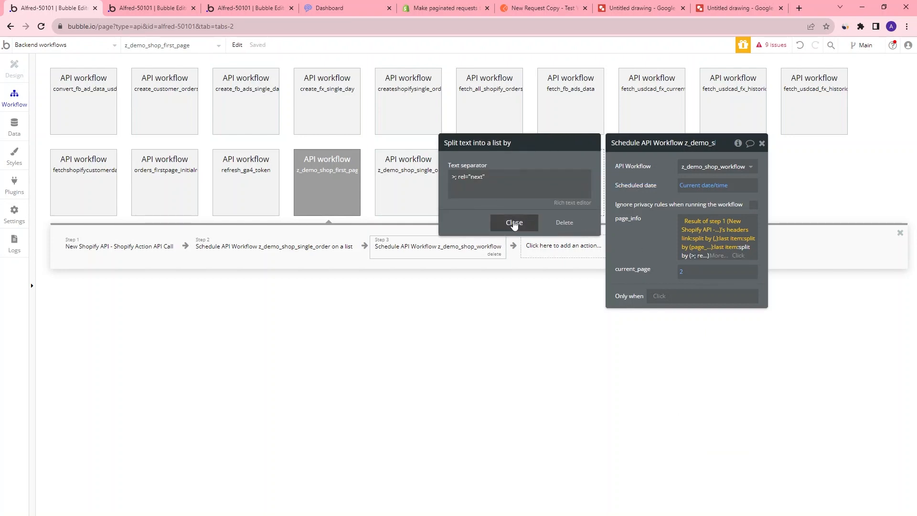
# Append :first item to the end of the page_info expression
pyautogui.click(513, 224)
pyautogui.click(717, 258)
pyautogui.scroll(-5, 752, 324)
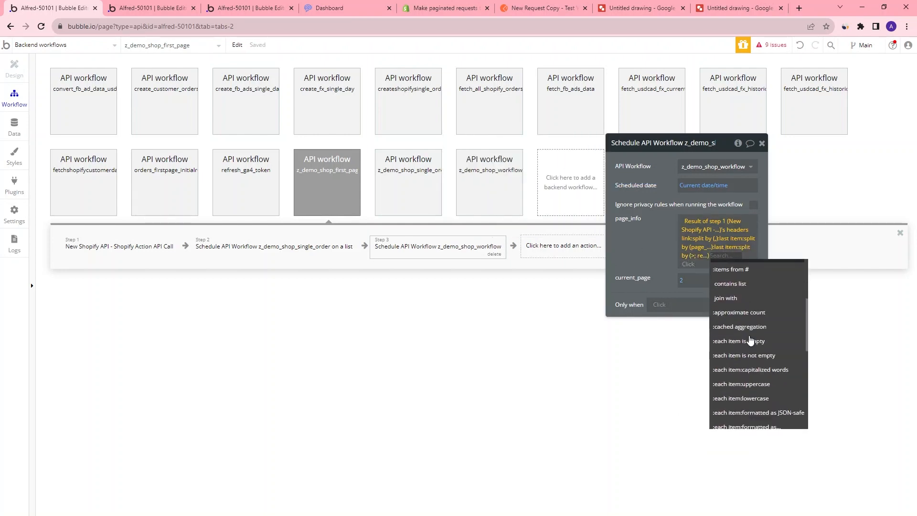
pyautogui.scroll(-3, 753, 329)
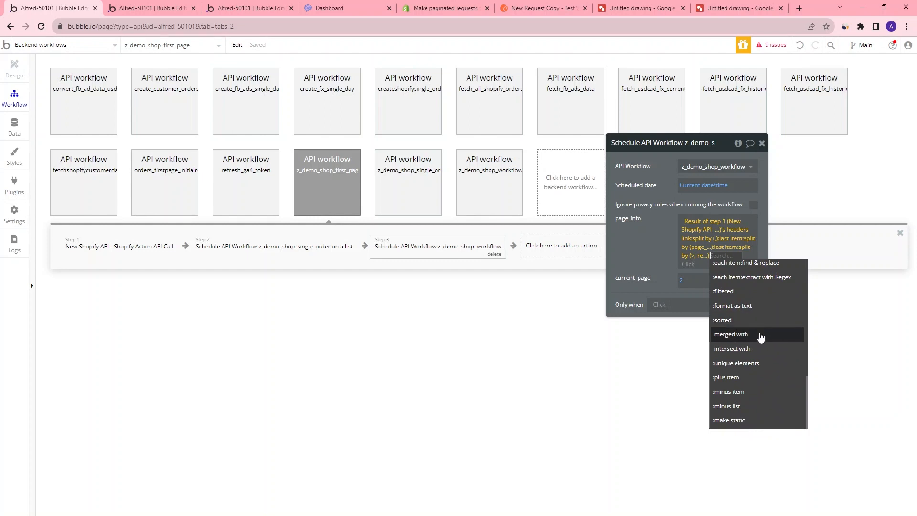
pyautogui.write('f')
pyautogui.click(725, 282)
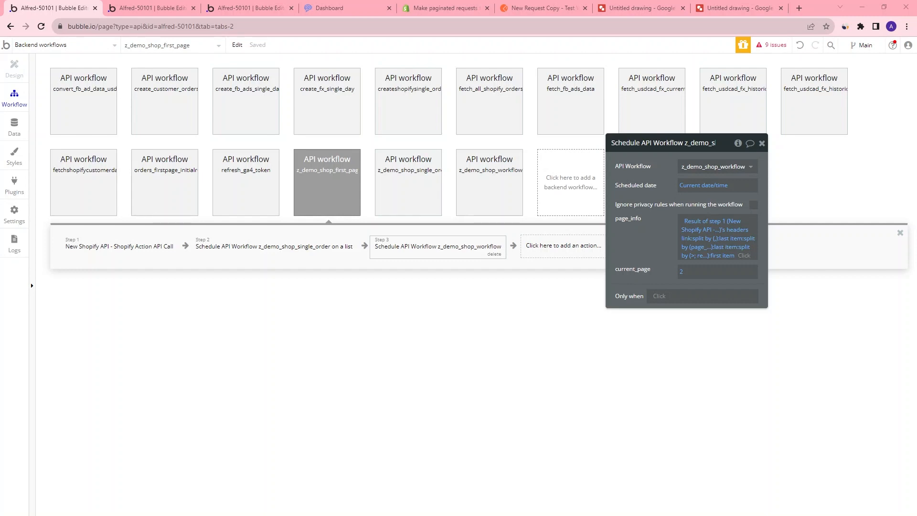
# Trim a copy of the Link header in Notepad step by step to check which text the splits leave as page_info
pyautogui.moveTo(0, 146); pyautogui.dragTo(478, 287)
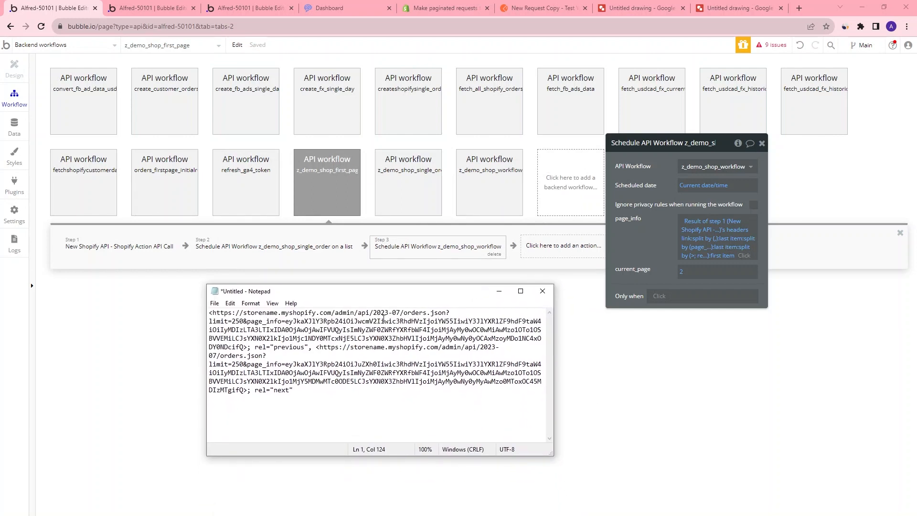
pyautogui.click(310, 348)
pyautogui.moveTo(209, 316); pyautogui.dragTo(308, 349)
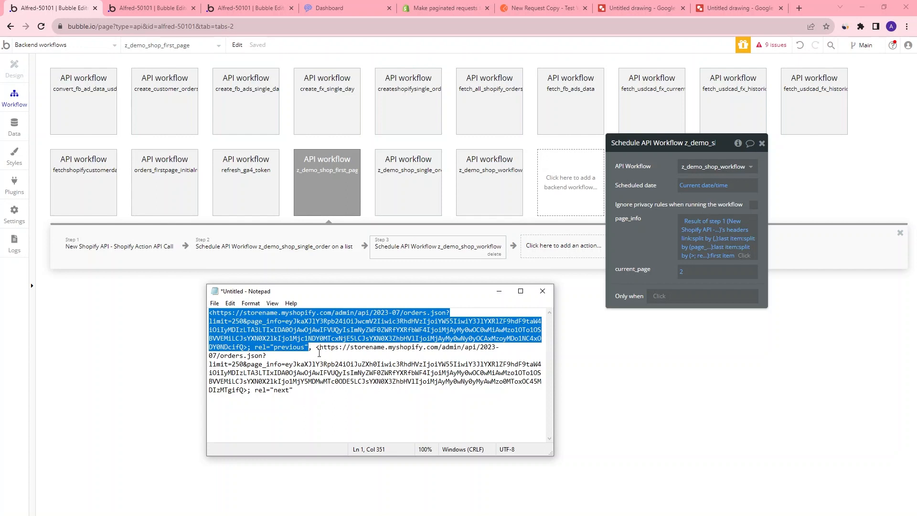
pyautogui.moveTo(316, 346); pyautogui.dragTo(345, 392)
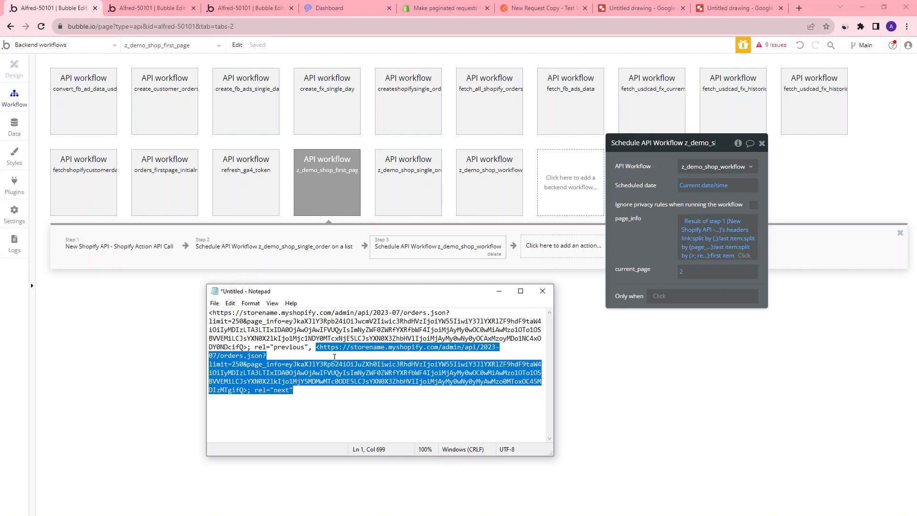
pyautogui.moveTo(315, 347); pyautogui.dragTo(202, 302)
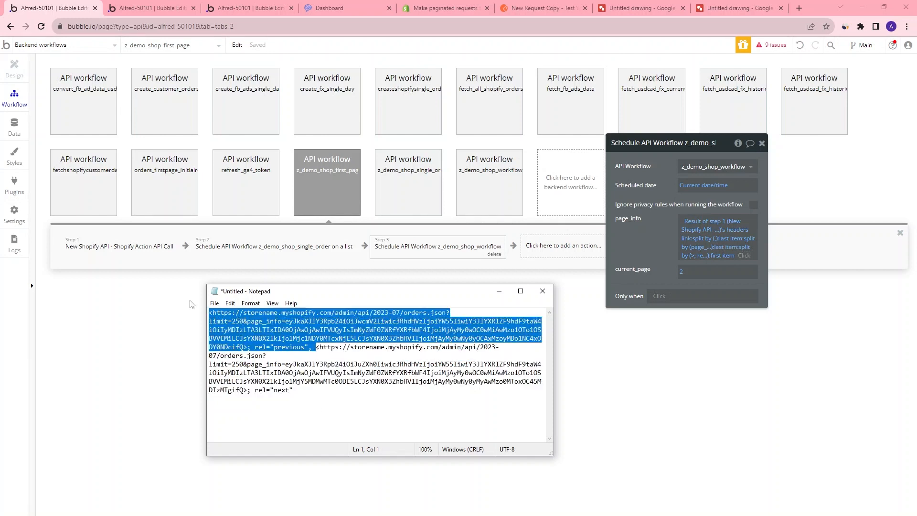
pyautogui.press('BackSpace')
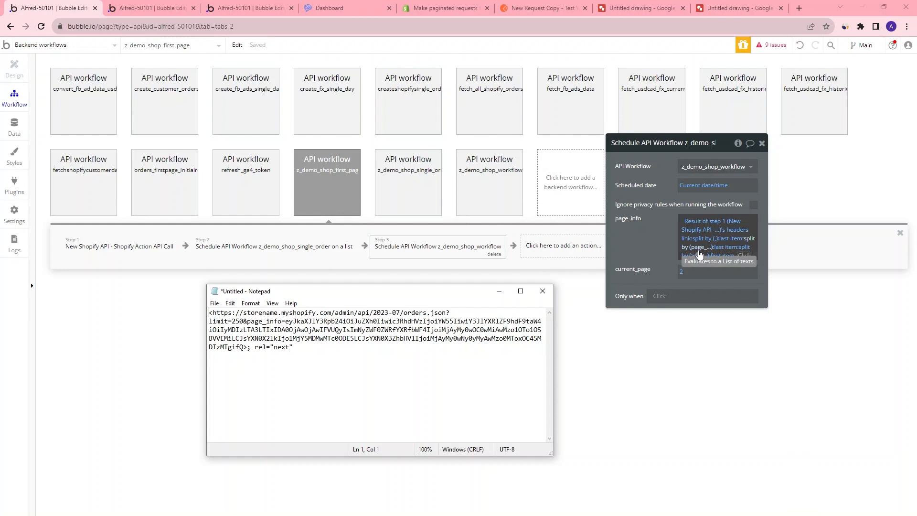
pyautogui.moveTo(285, 321); pyautogui.dragTo(297, 347)
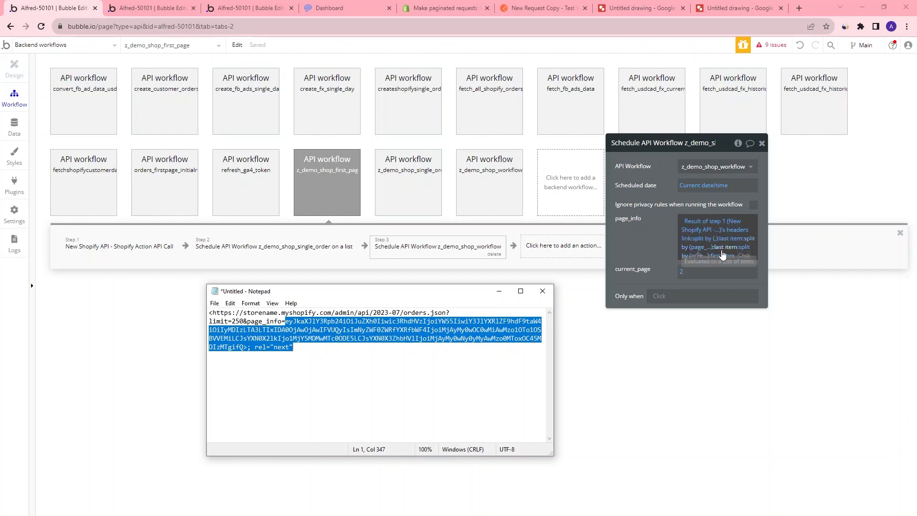
pyautogui.click(278, 321)
pyautogui.moveTo(286, 321); pyautogui.dragTo(196, 309)
pyautogui.press('BackSpace')
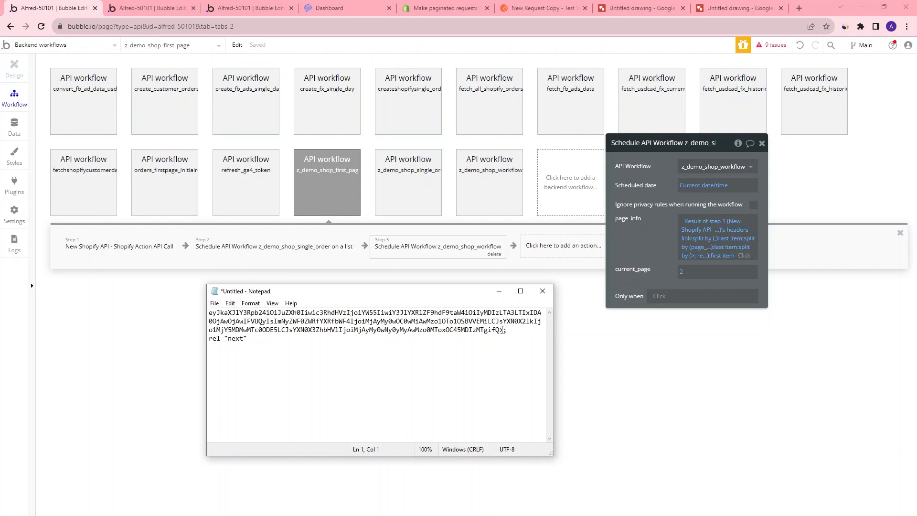
pyautogui.moveTo(500, 330); pyautogui.dragTo(509, 337)
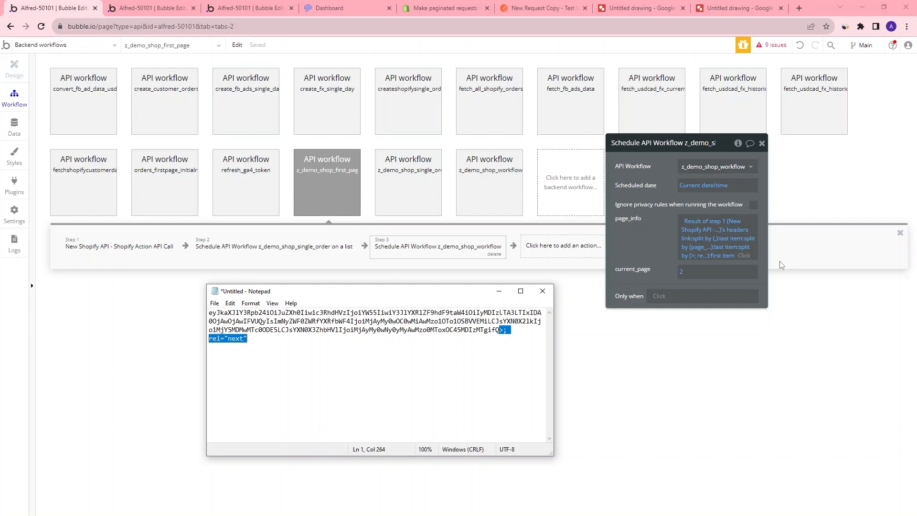
pyautogui.press('BackSpace')
pyautogui.moveTo(519, 345); pyautogui.dragTo(193, 310)
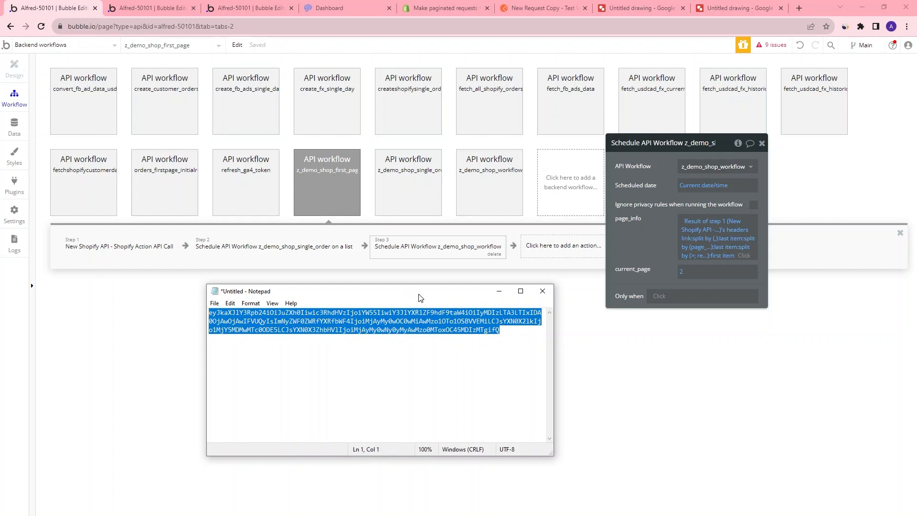
pyautogui.click(499, 290)
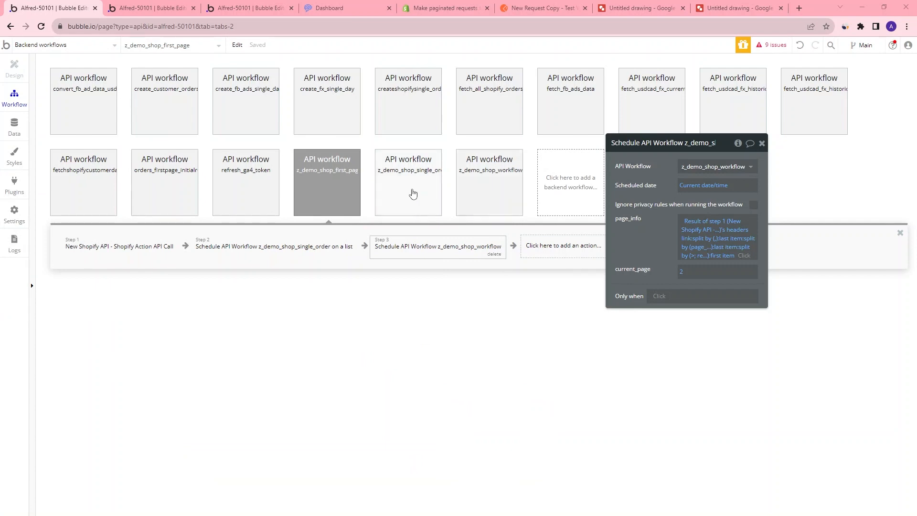
# Copy the page_info expression from z_demo_shop_first_page's Schedule API Workflow step
pyautogui.click(485, 186)
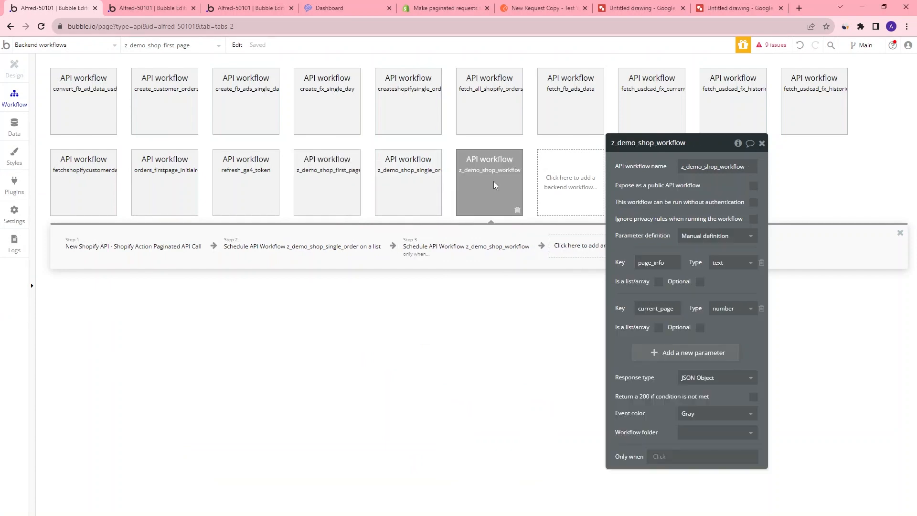
pyautogui.click(460, 248)
pyautogui.click(680, 228)
pyautogui.click(316, 199)
pyautogui.click(452, 251)
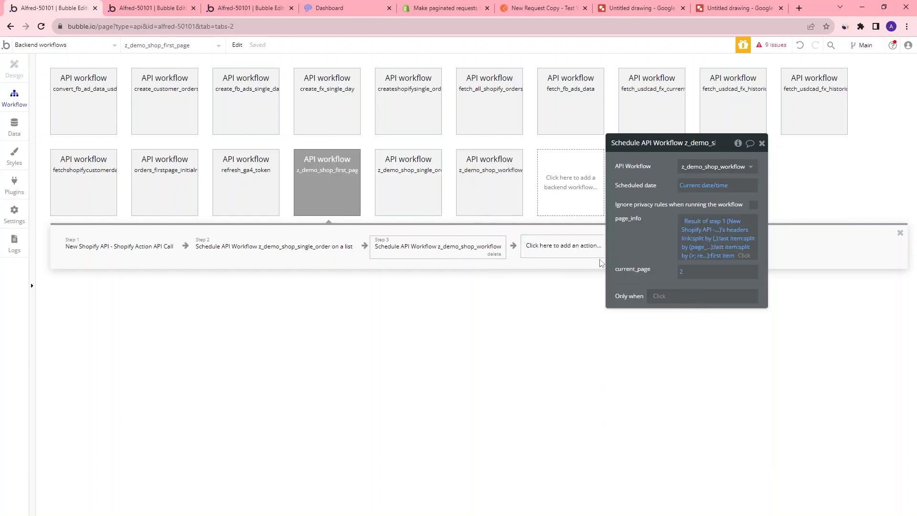
pyautogui.rightClick(754, 252)
pyautogui.click(859, 240)
# Paste the copied expression into page_info of z_demo_shop_workflow's self-scheduling step
pyautogui.click(505, 195)
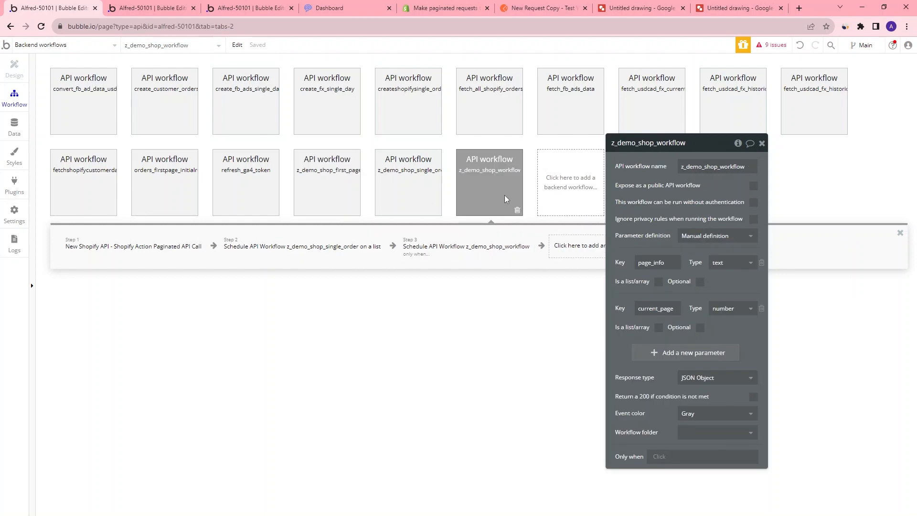
pyautogui.click(494, 245)
pyautogui.rightClick(719, 222)
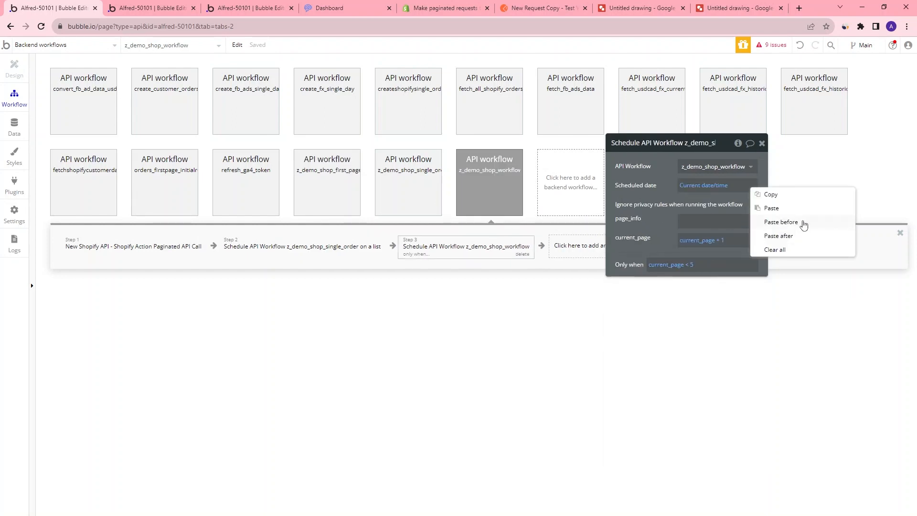
pyautogui.click(804, 216)
pyautogui.click(705, 221)
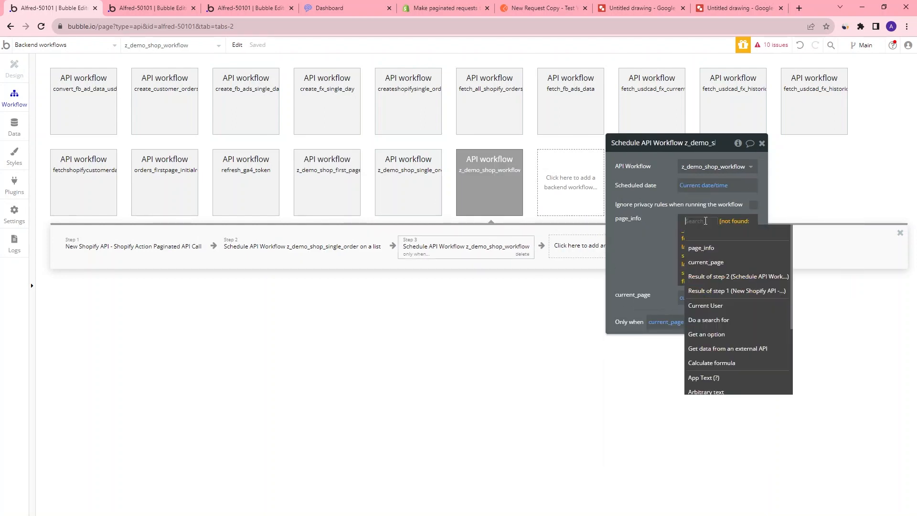
pyautogui.click(708, 291)
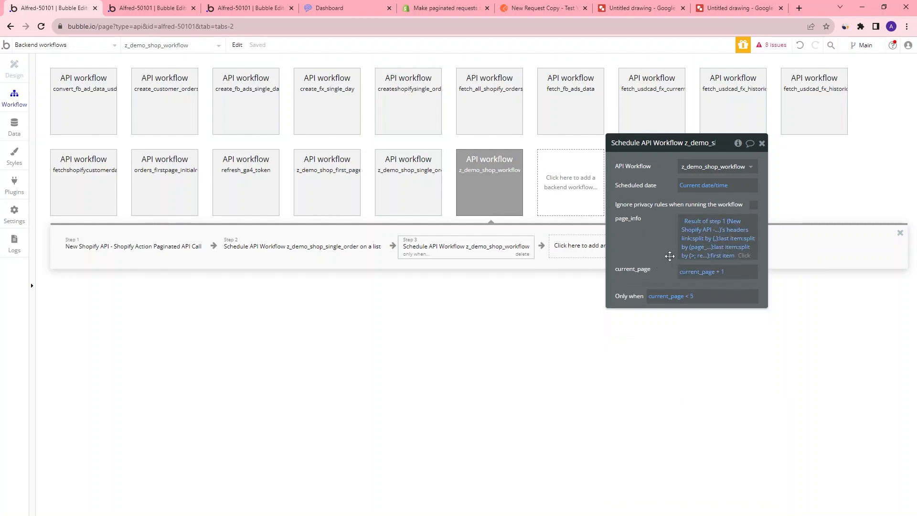
# Review the issues list, the flow diagram and both backend workflows' scheduling steps
pyautogui.click(769, 45)
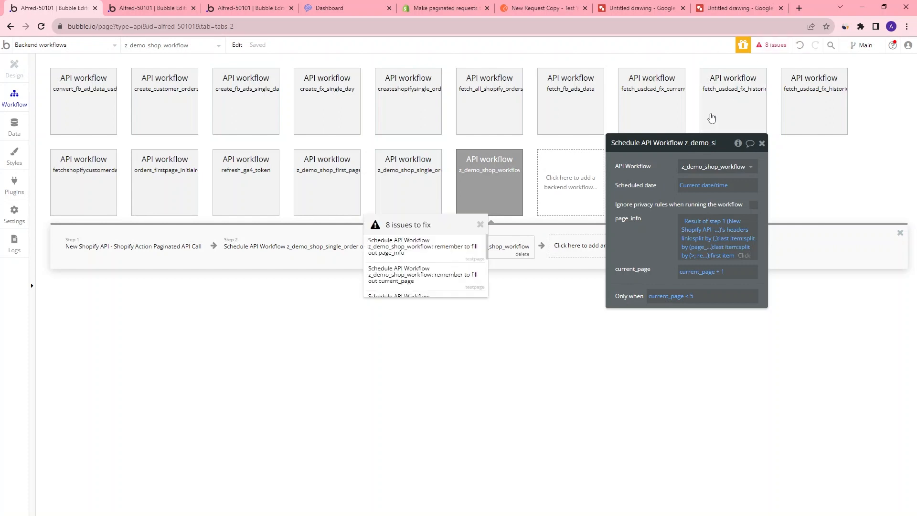
pyautogui.click(352, 285)
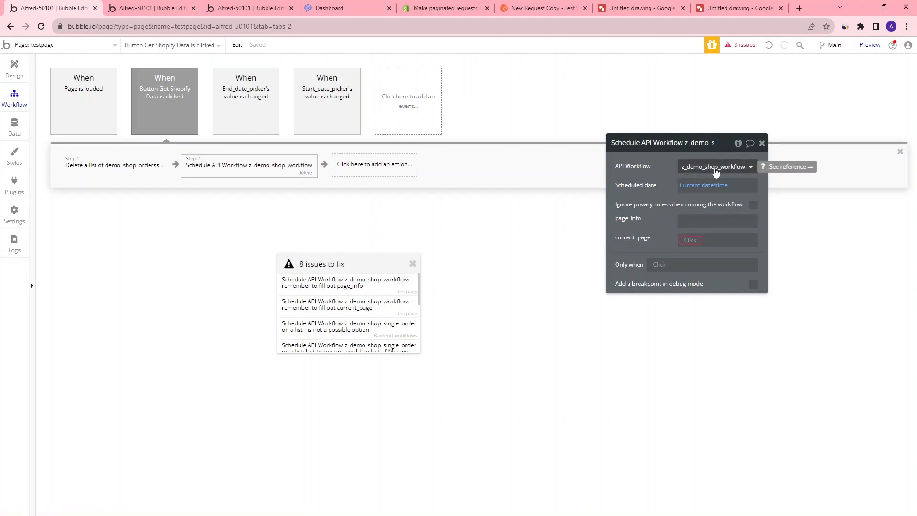
pyautogui.click(623, 7)
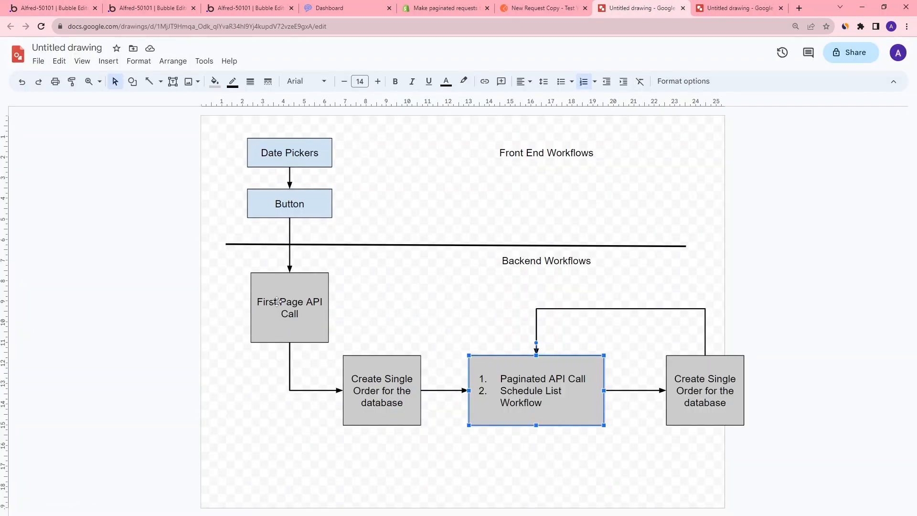
pyautogui.click(247, 7)
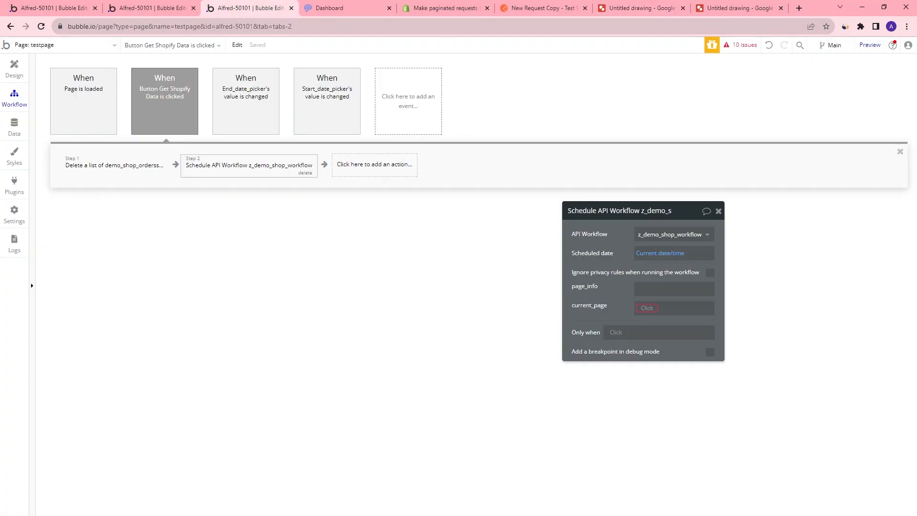
pyautogui.click(62, 45)
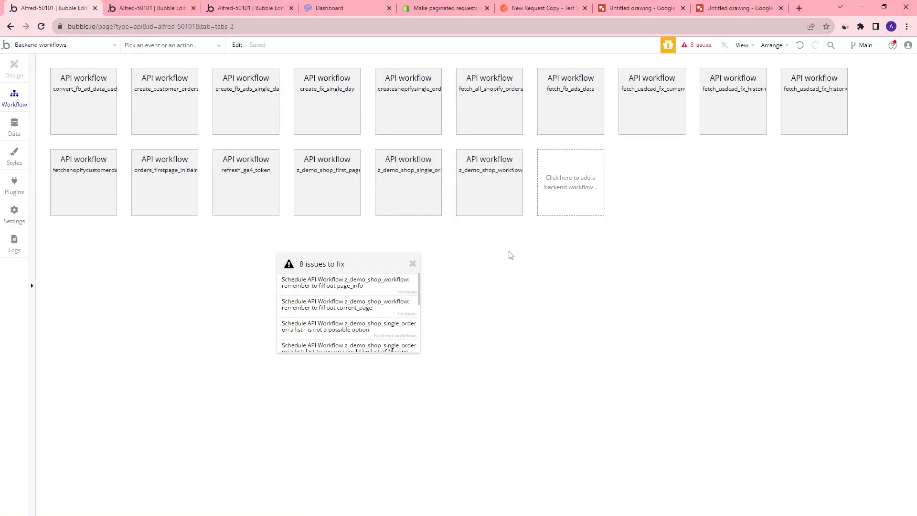
pyautogui.click(499, 198)
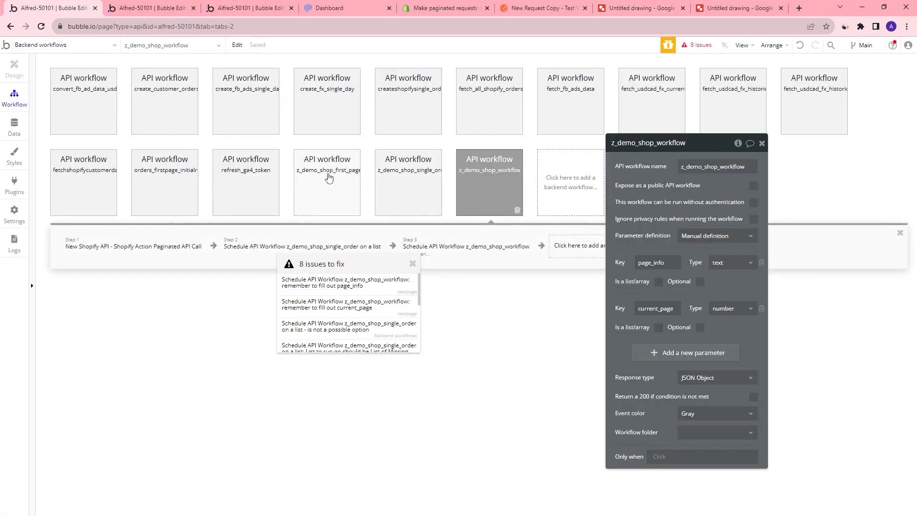
pyautogui.click(325, 158)
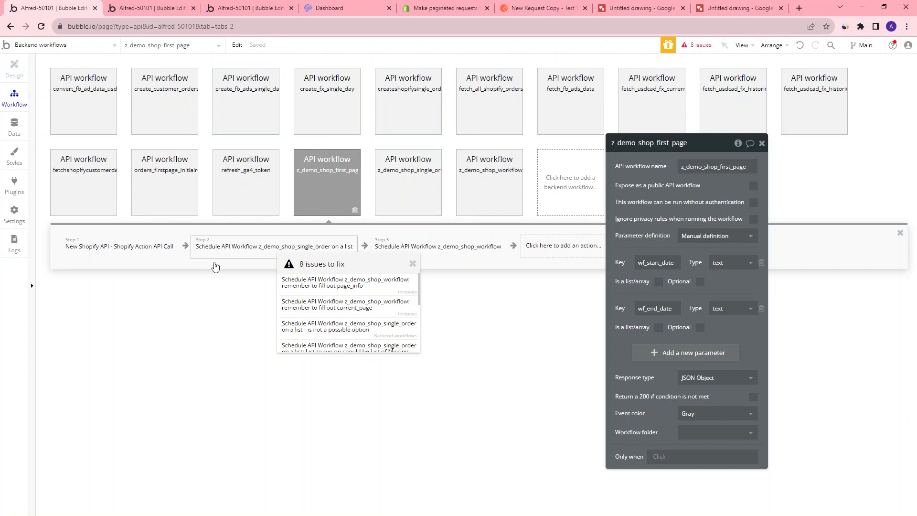
pyautogui.click(445, 258)
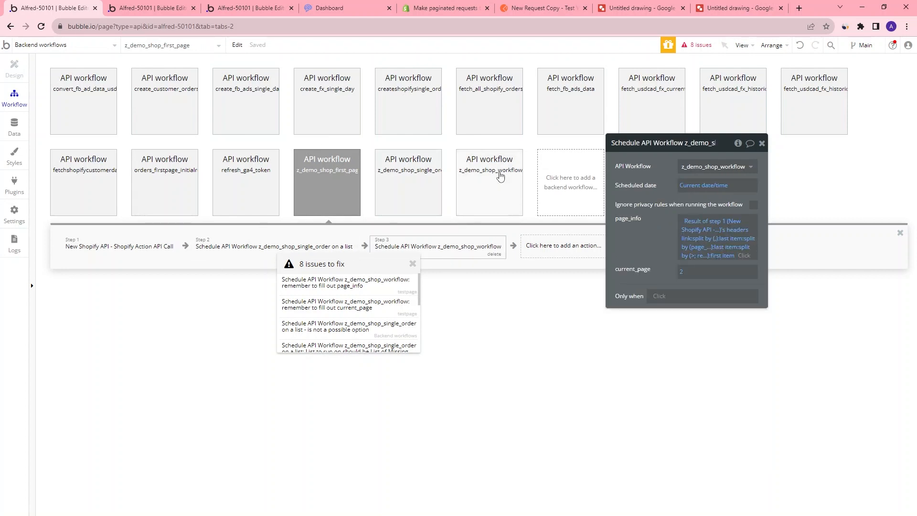
# Switch the button's Schedule API Workflow action on testpage to run z_demo_shop_first_page
pyautogui.click(241, 14)
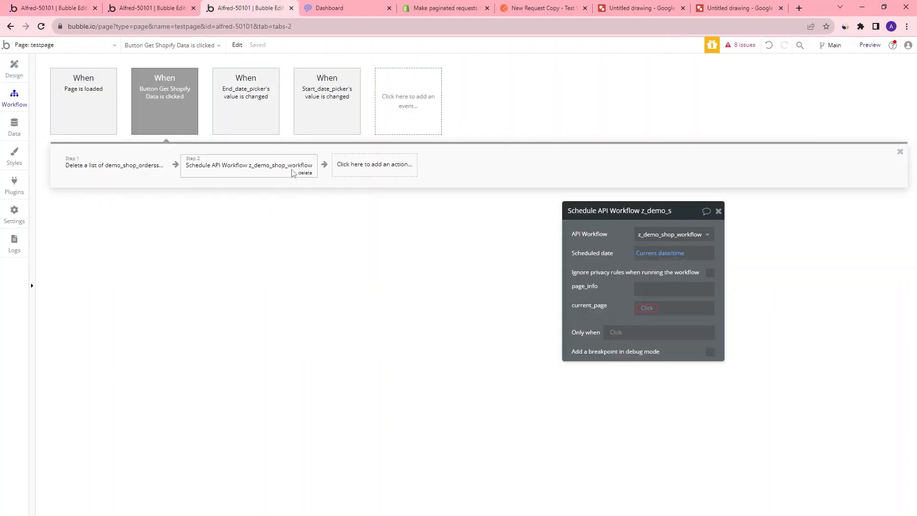
pyautogui.click(688, 235)
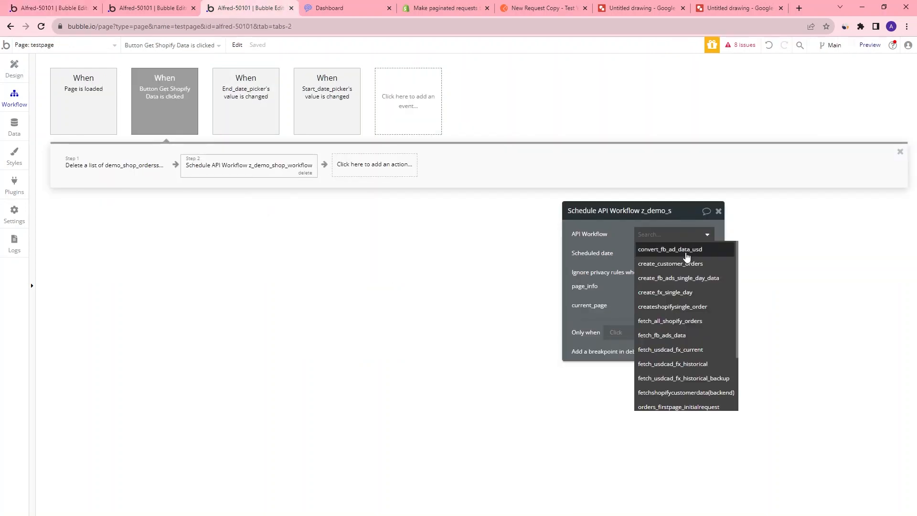
pyautogui.scroll(-2, 687, 268)
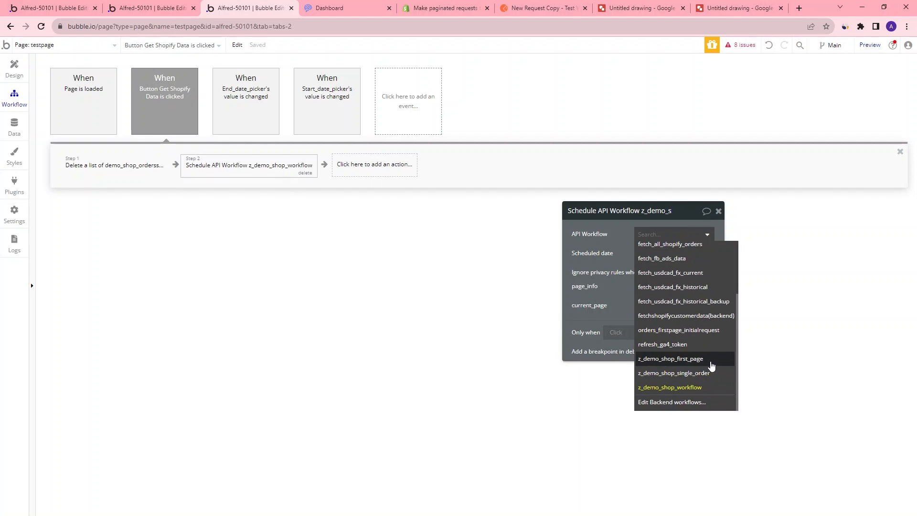
pyautogui.click(707, 363)
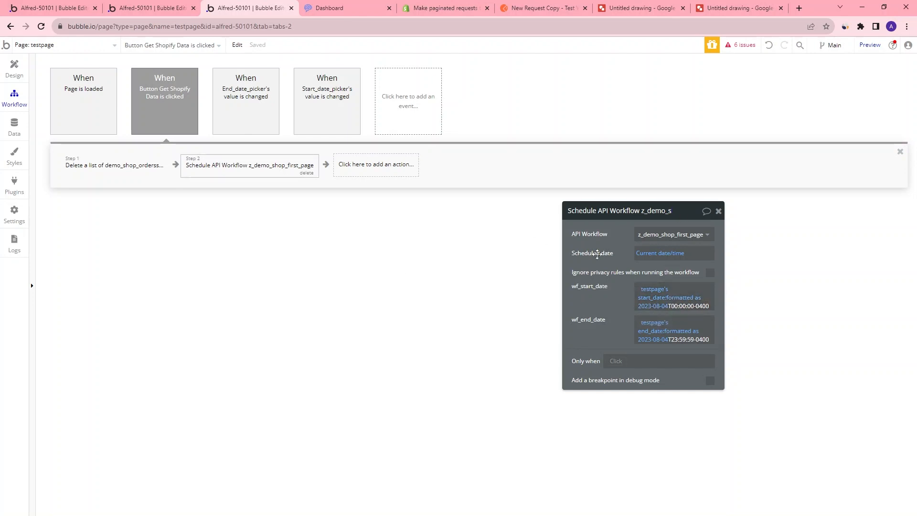
pyautogui.click(718, 211)
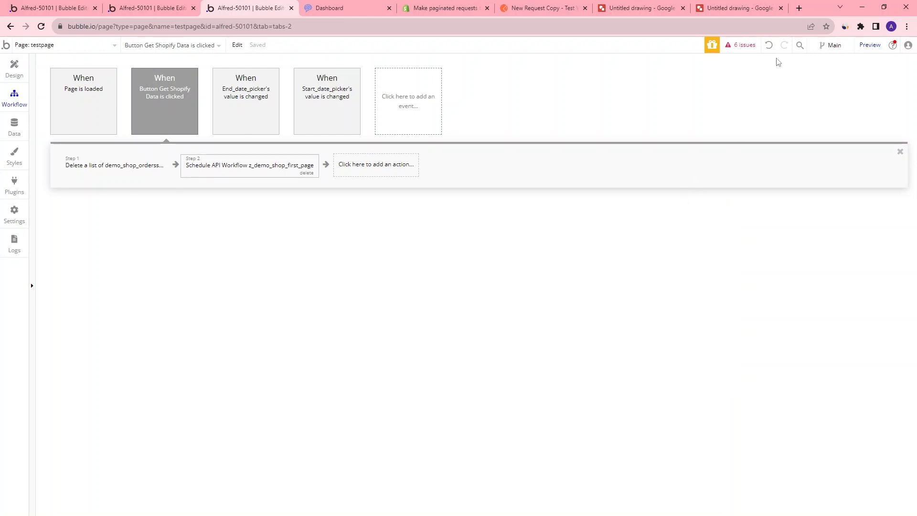
# Open the remaining issues and jump to the z_demo_shop_single_order scheduling step in the first-page workflow
pyautogui.click(746, 46)
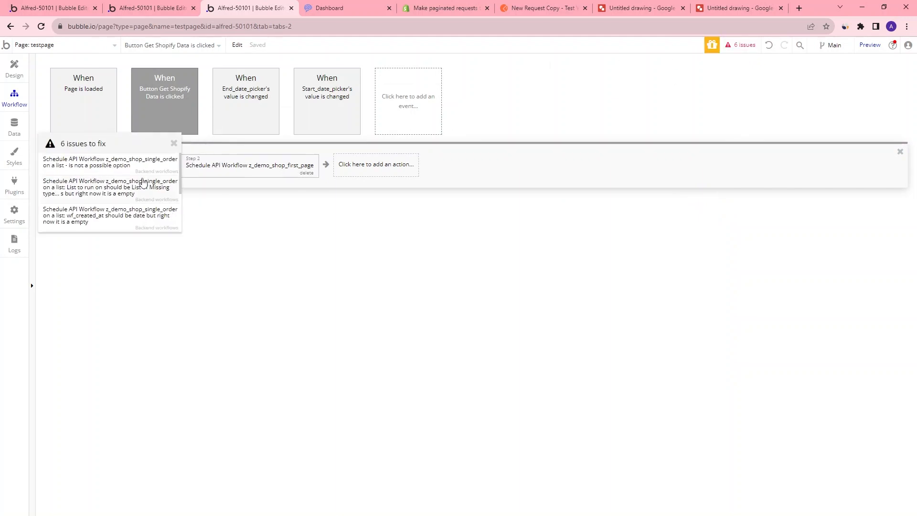
pyautogui.click(129, 217)
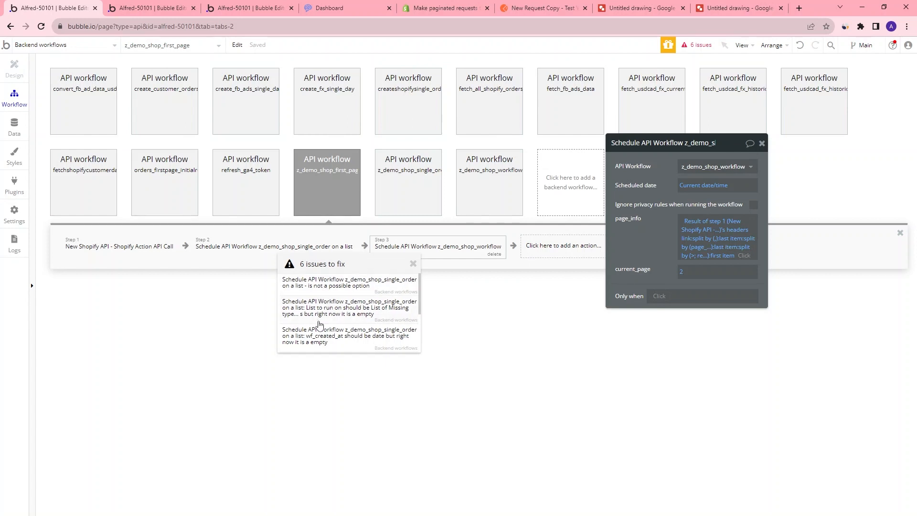
pyautogui.click(349, 286)
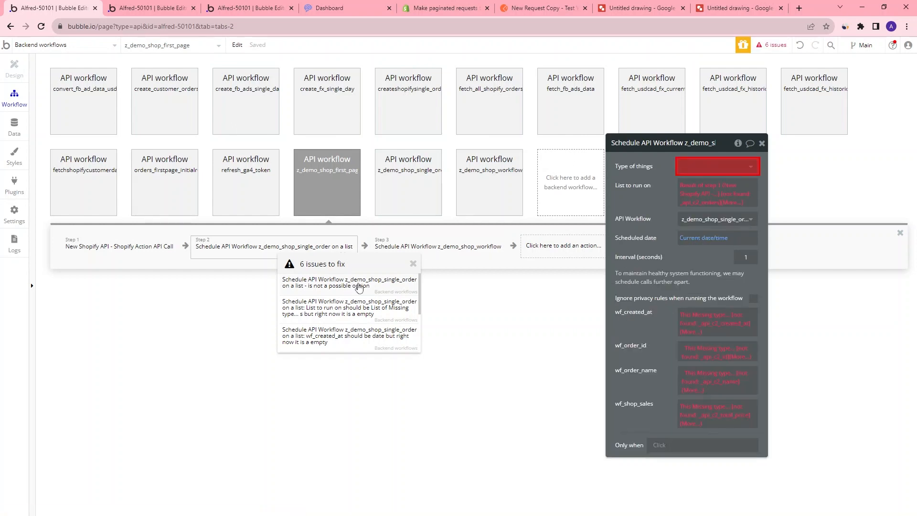
# Set the single-order scheduling step's type of things to Shopify Action API Call
pyautogui.click(711, 168)
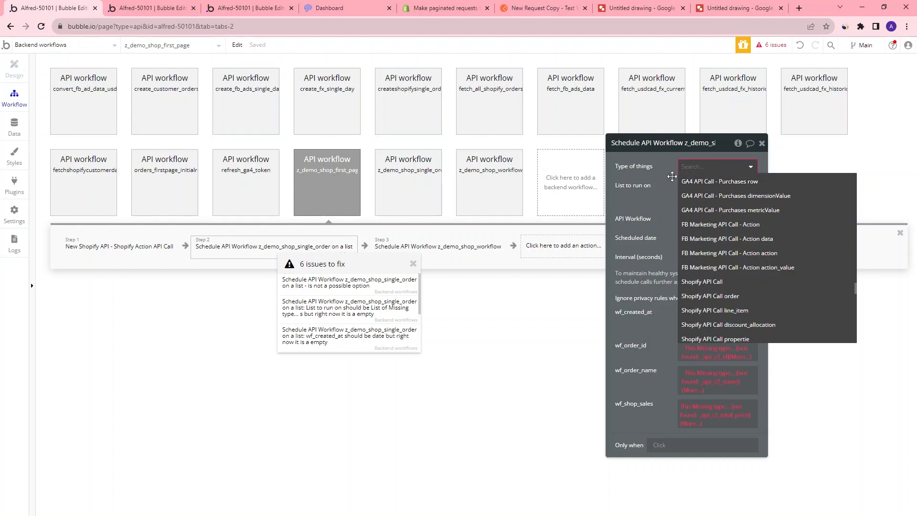
pyautogui.click(646, 201)
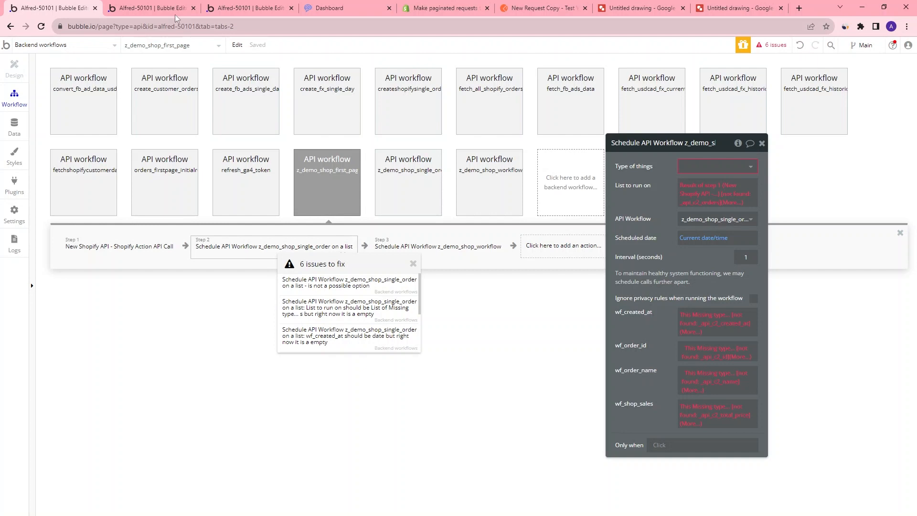
pyautogui.click(161, 9)
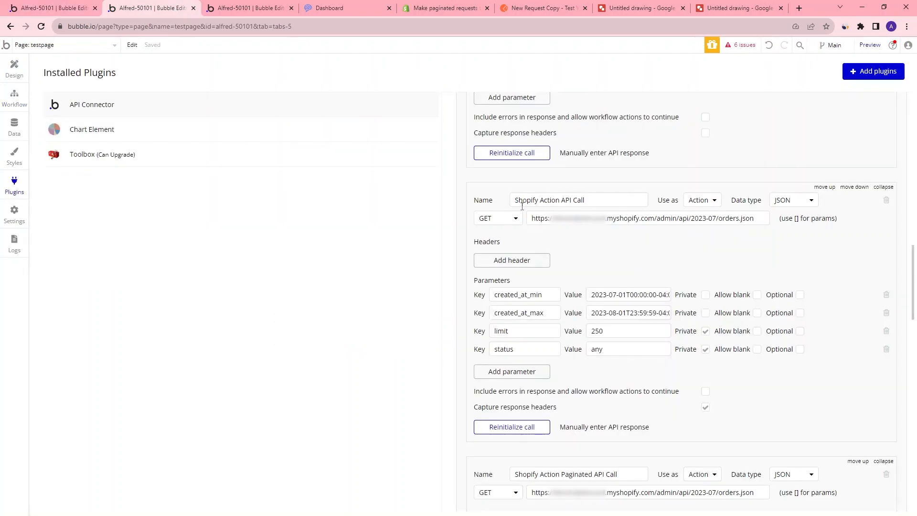
pyautogui.click(74, 11)
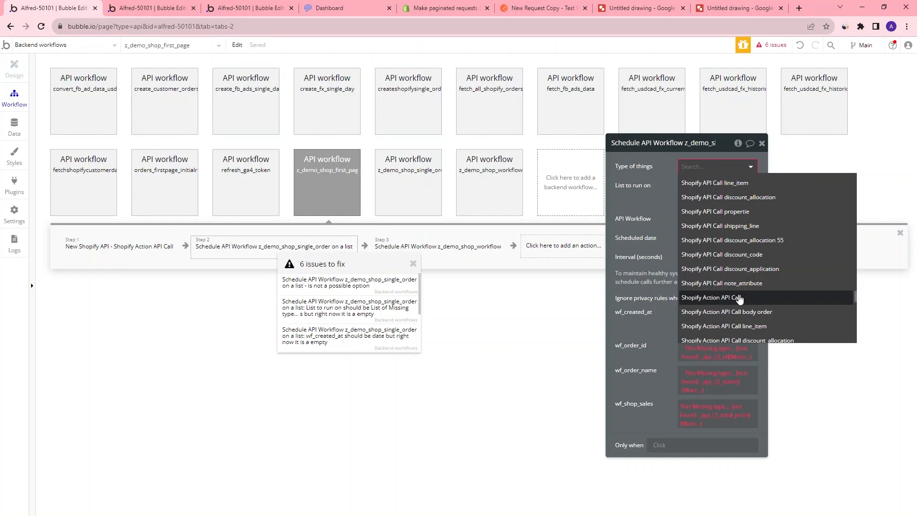
pyautogui.click(739, 298)
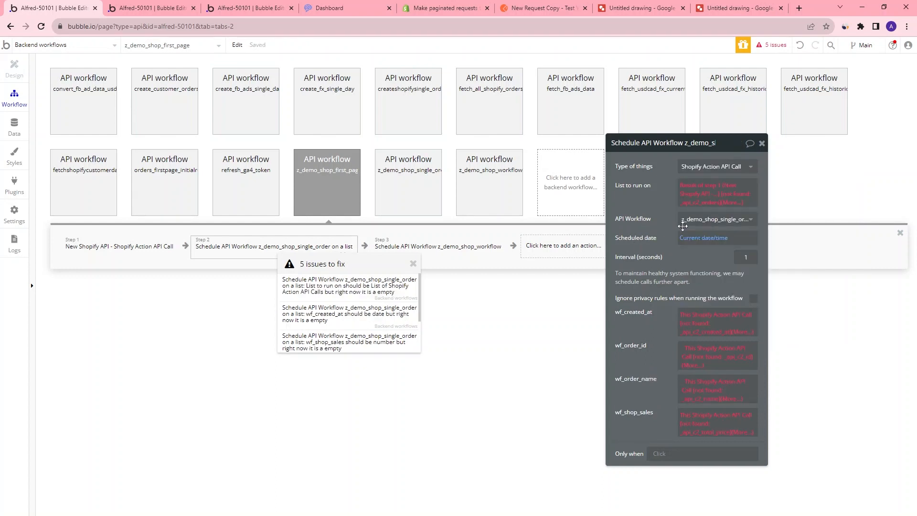
# Set the list to run on to Result of step 1's body orders
pyautogui.click(705, 198)
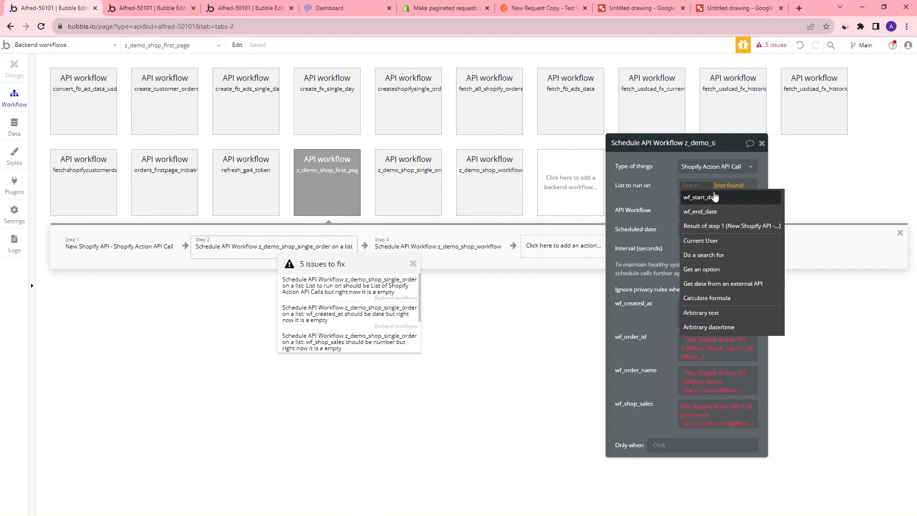
pyautogui.click(721, 226)
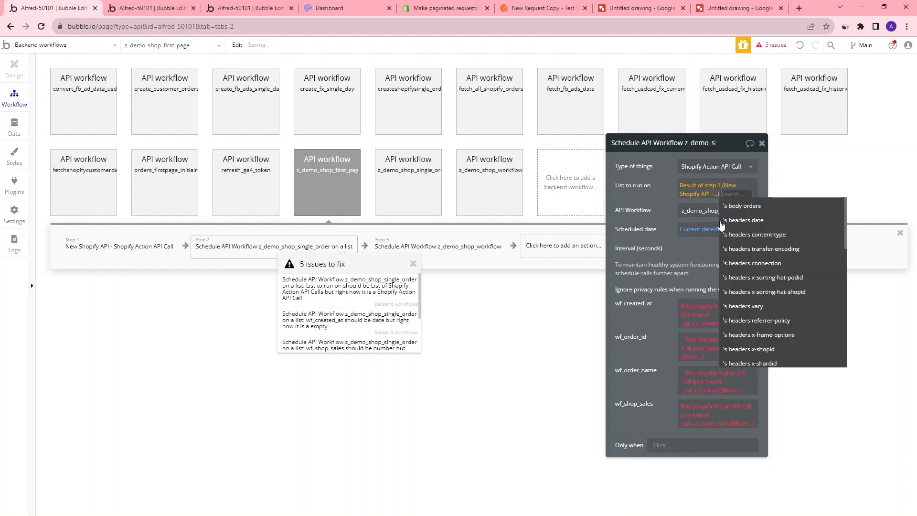
pyautogui.click(743, 206)
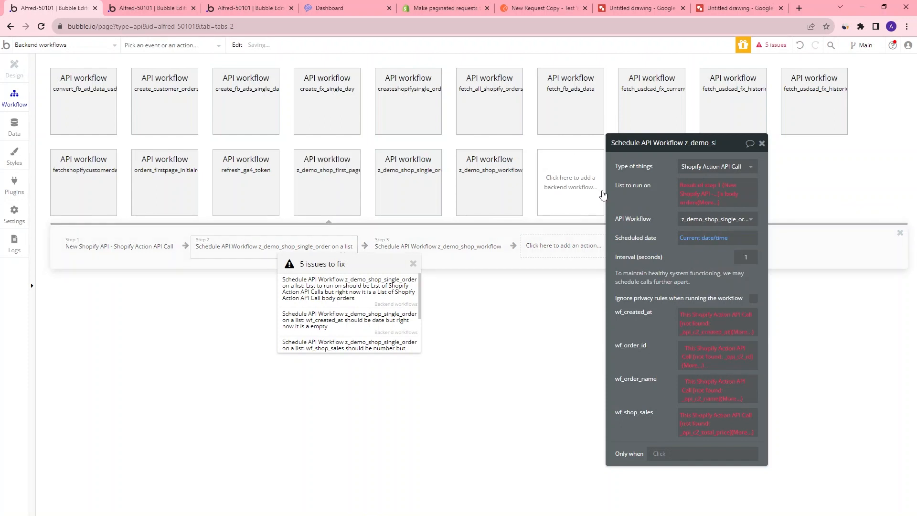
# Change the type of things to Shopify Action API Call body order
pyautogui.click(703, 175)
pyautogui.scroll(5, 705, 180)
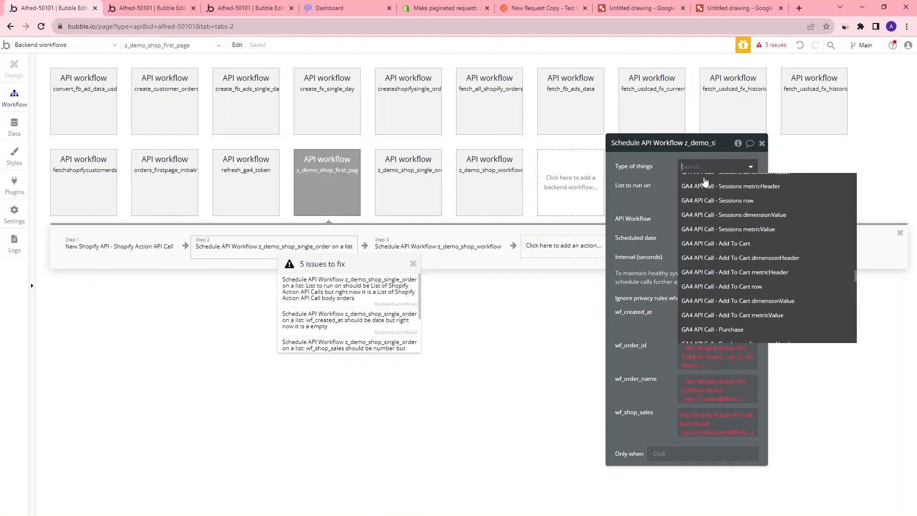
pyautogui.click(704, 178)
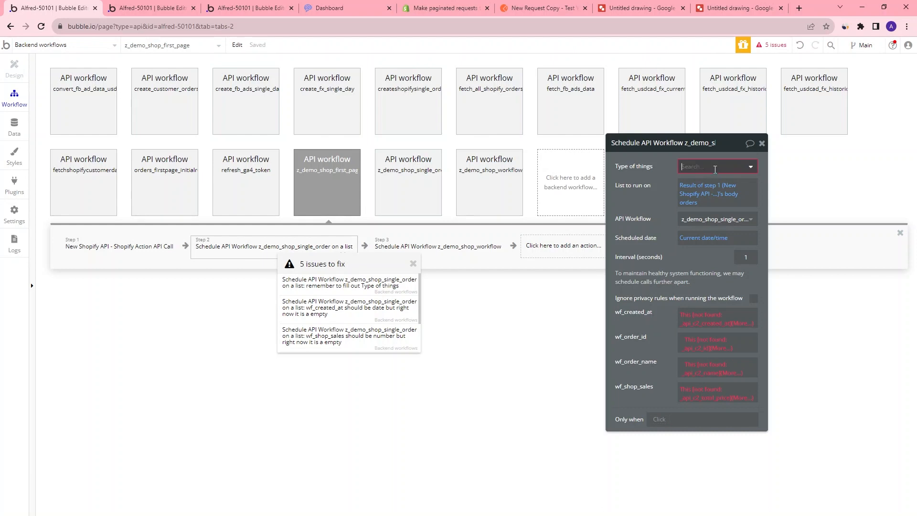
pyautogui.click(704, 177)
pyautogui.scroll(-5, 755, 265)
pyautogui.scroll(-5, 751, 265)
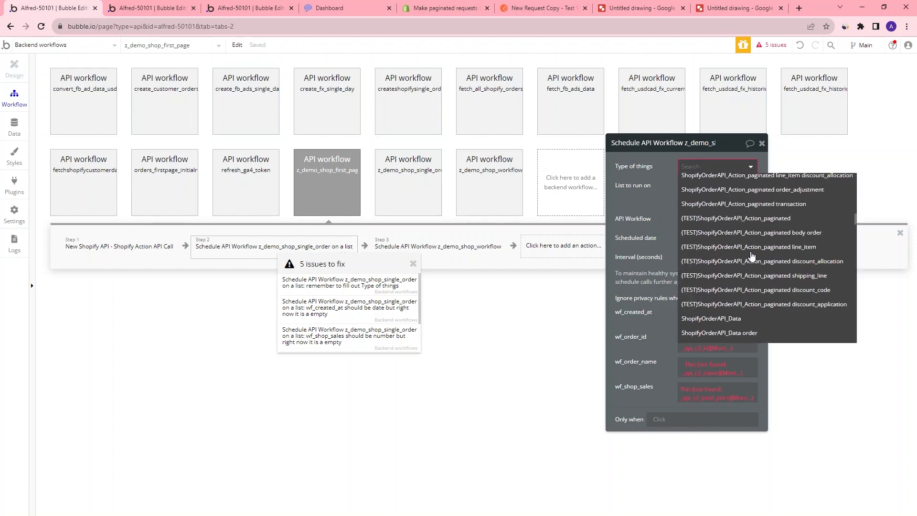
pyautogui.scroll(-10, 752, 236)
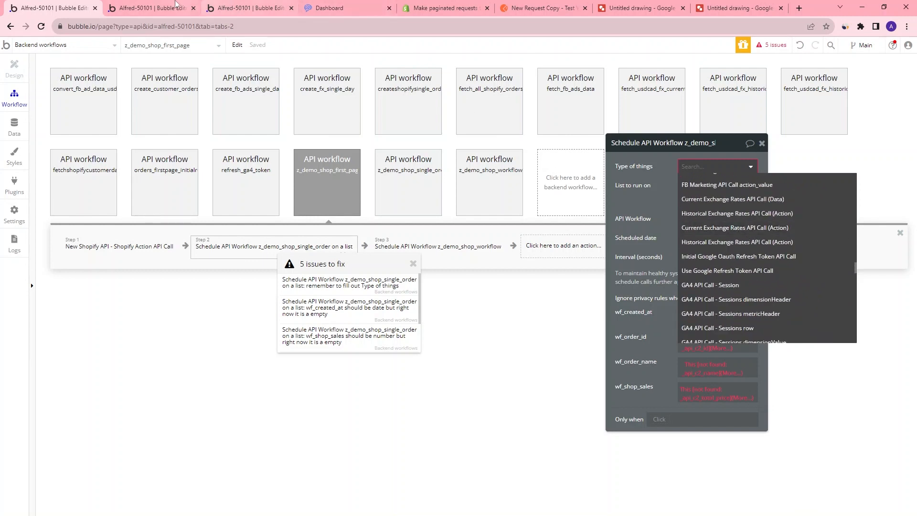
pyautogui.click(156, 6)
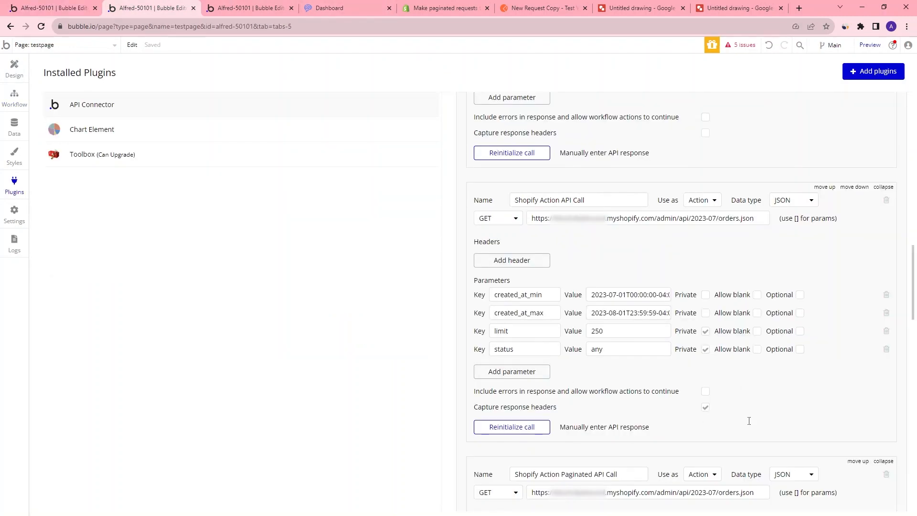
pyautogui.click(52, 10)
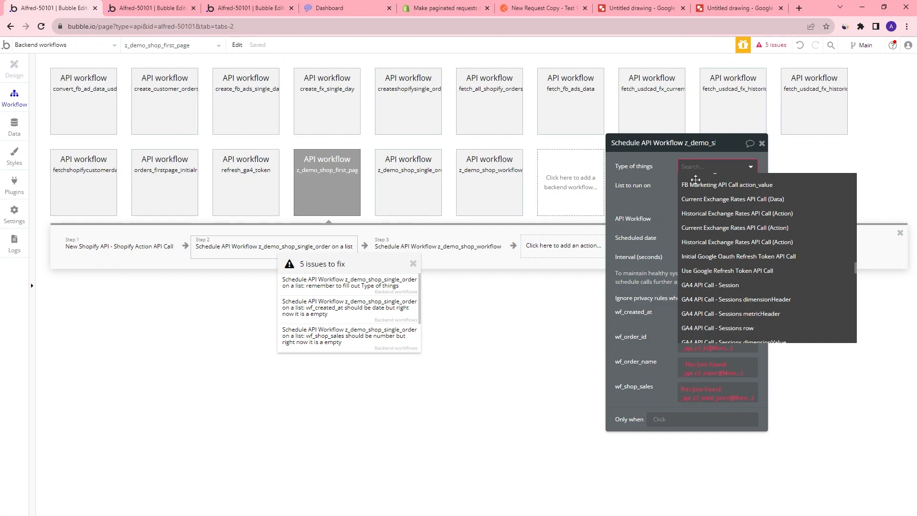
pyautogui.scroll(-6, 764, 251)
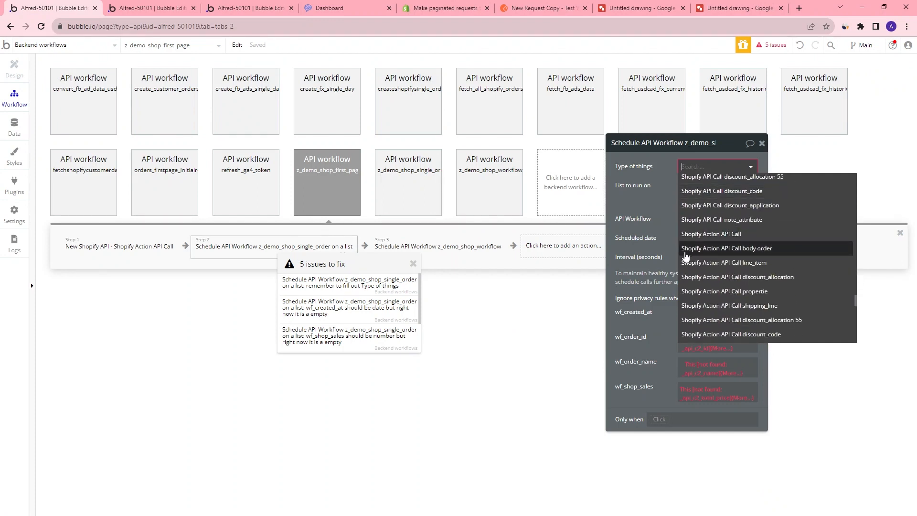
pyautogui.click(759, 251)
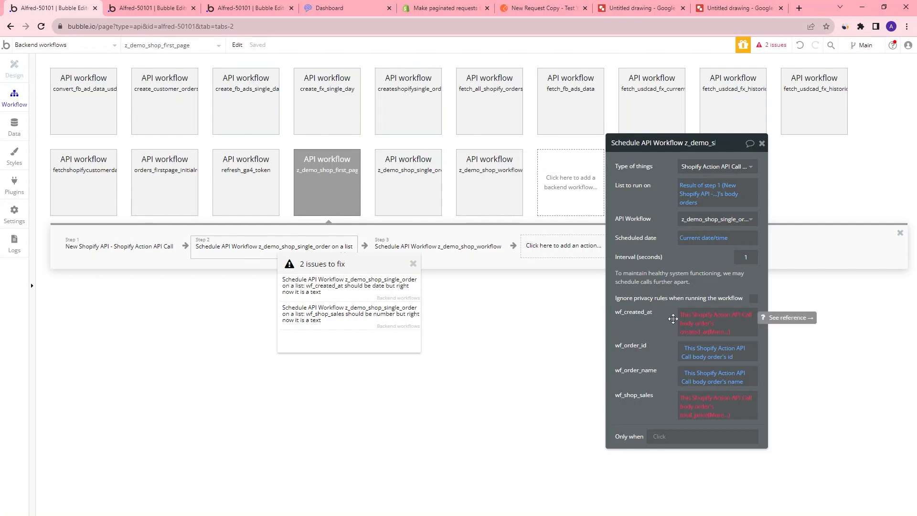
# Reinitialize the Shopify Action API Call and set the created_at returned value's type to date
pyautogui.click(160, 9)
pyautogui.click(514, 427)
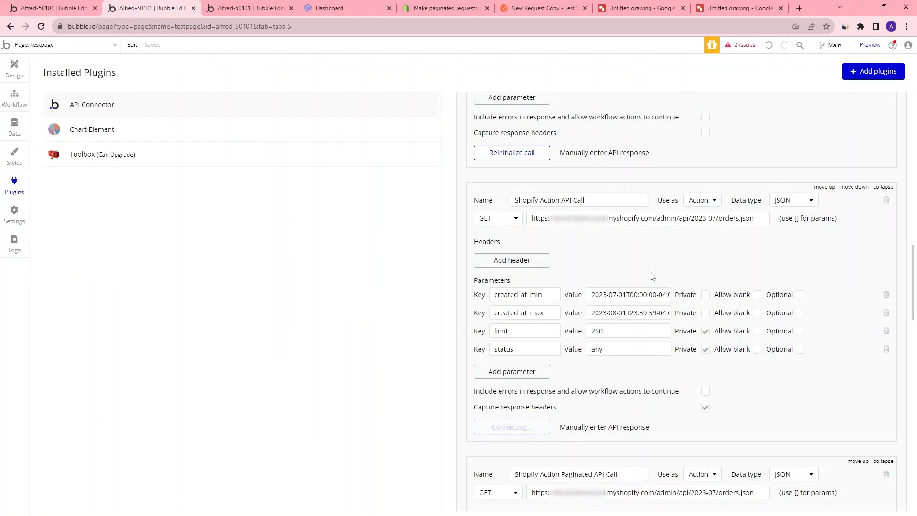
pyautogui.scroll(-15, 452, 310)
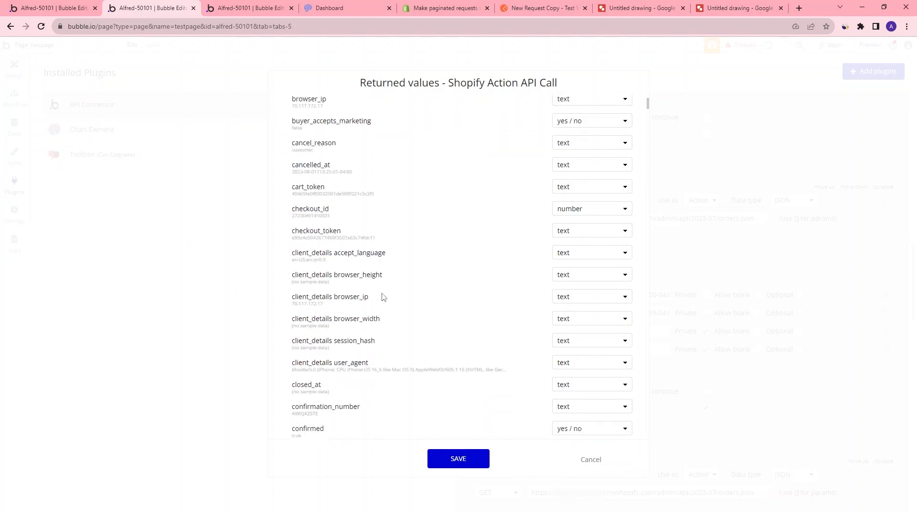
pyautogui.scroll(-3, 368, 302)
pyautogui.scroll(5, 377, 280)
pyautogui.scroll(5, 371, 249)
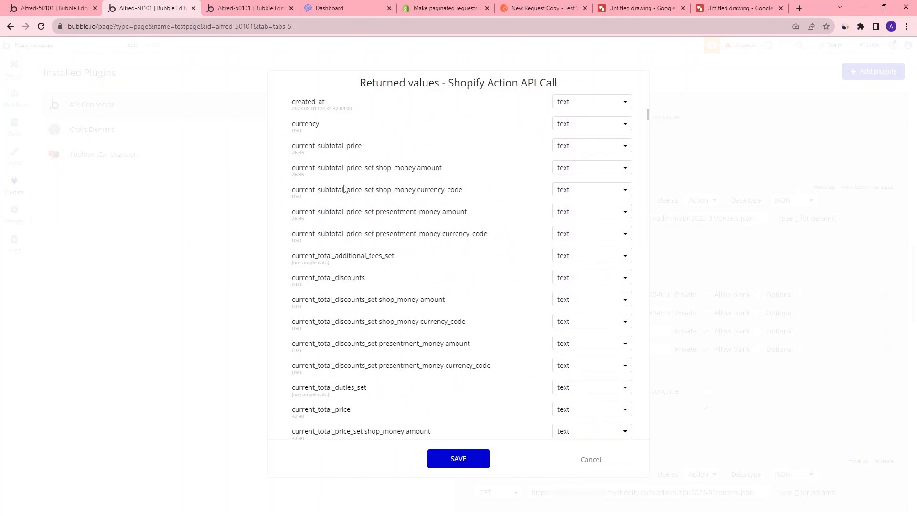
pyautogui.click(578, 236)
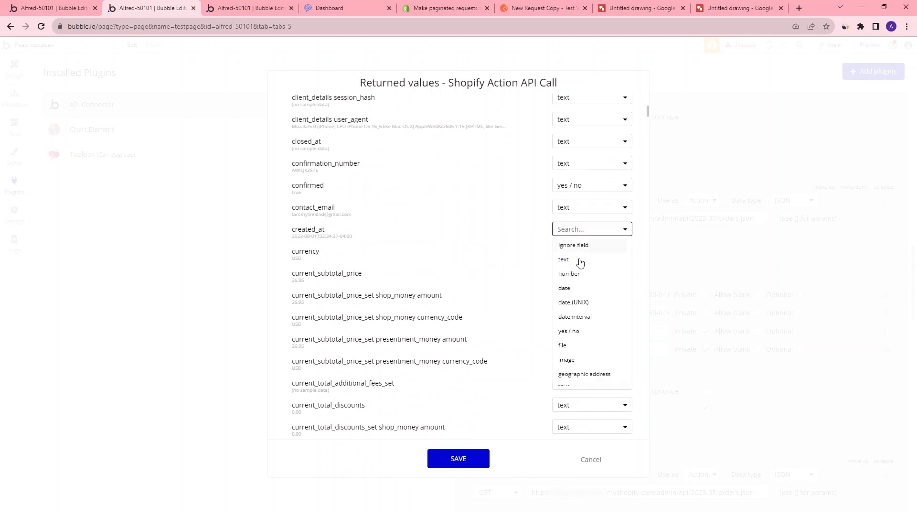
pyautogui.click(573, 290)
# Set the total_price returned value's type to number and save the returned values
pyautogui.click(47, 6)
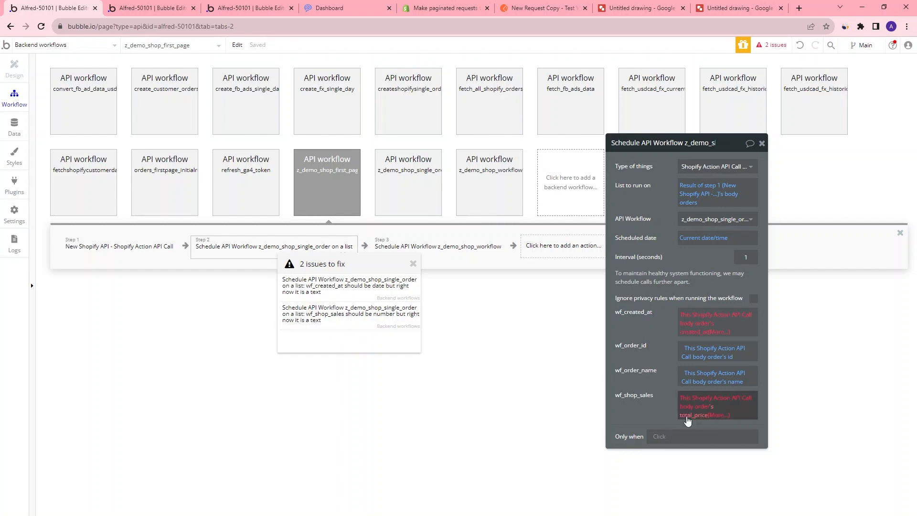
pyautogui.hotkey('ctrl', 'Tab')
pyautogui.scroll(-10, 459, 292)
pyautogui.scroll(-15, 460, 292)
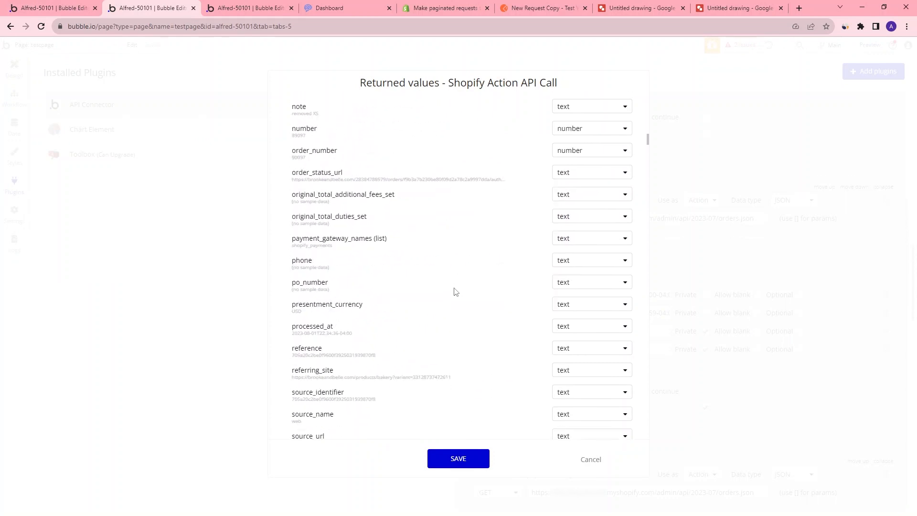
pyautogui.scroll(-3, 344, 301)
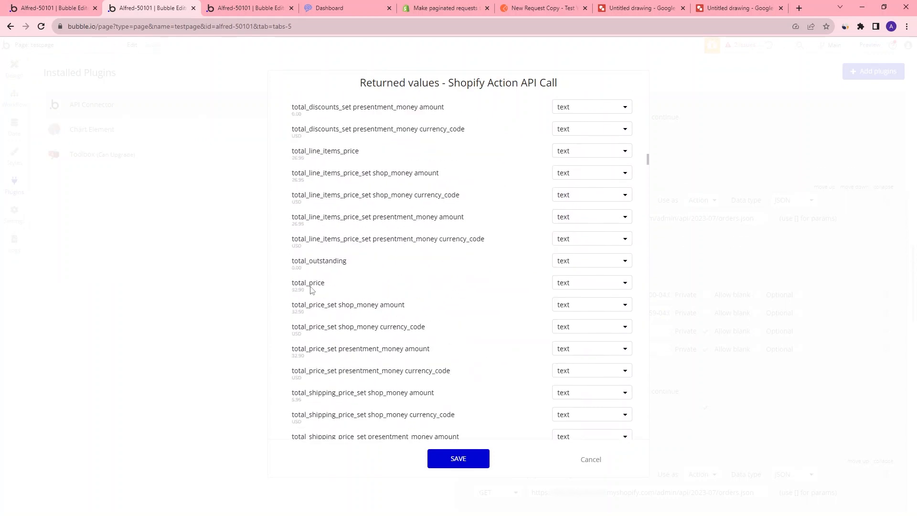
pyautogui.click(602, 285)
pyautogui.click(573, 325)
pyautogui.click(458, 458)
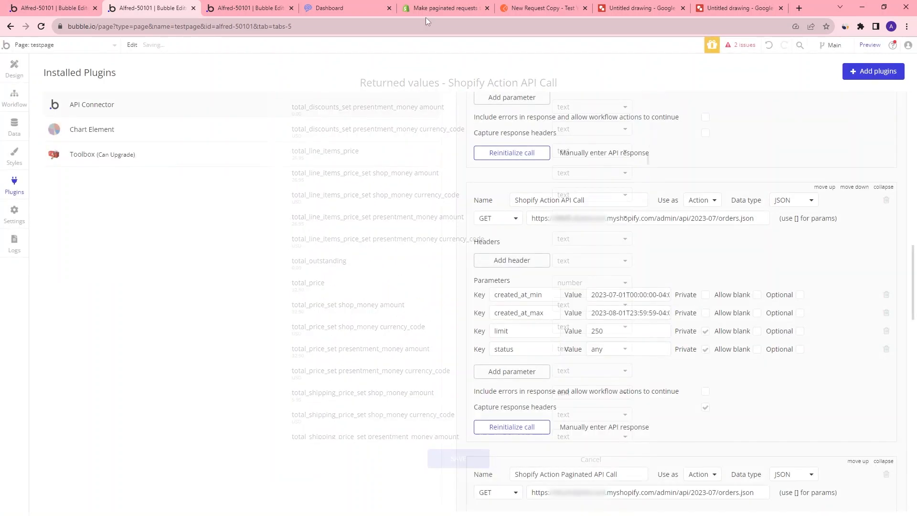
# Open z_demo_shop_workflow and inspect its self-scheduling step's page_info, current_page and condition
pyautogui.click(80, 9)
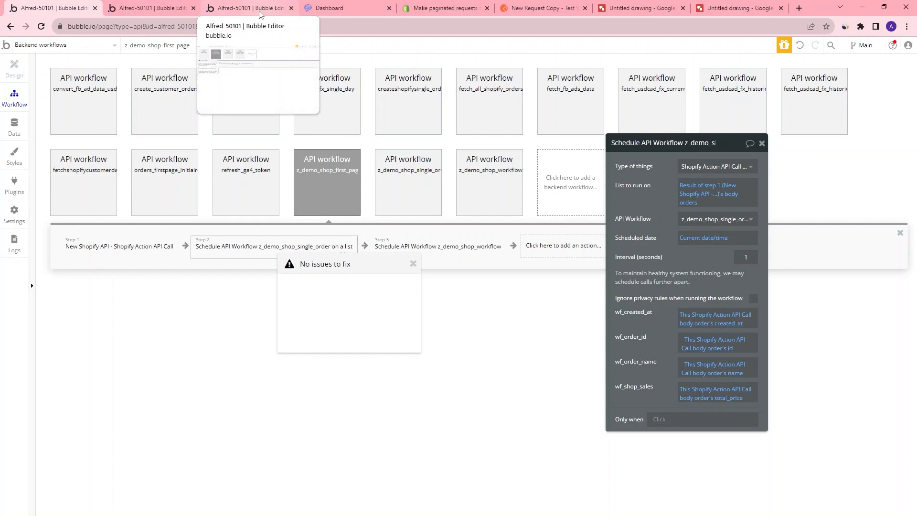
pyautogui.click(435, 197)
pyautogui.click(497, 196)
pyautogui.click(482, 251)
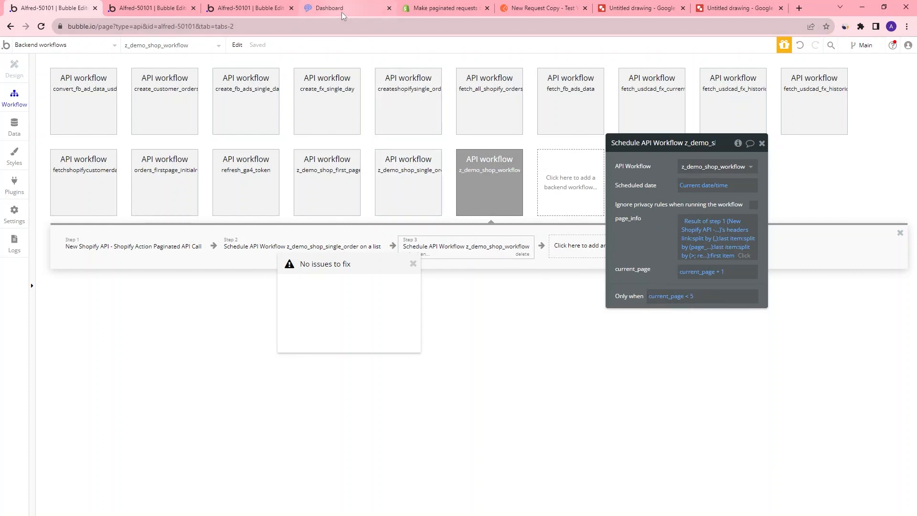
# On the Dashboard test page, set the start date to 7/23/2023 and run Get Shopify Data
pyautogui.moveTo(342, 13)
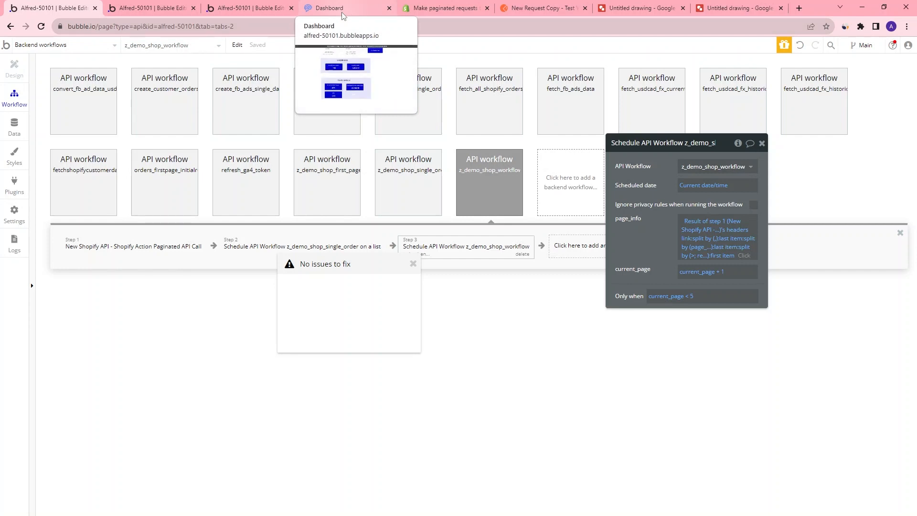
pyautogui.click(342, 13)
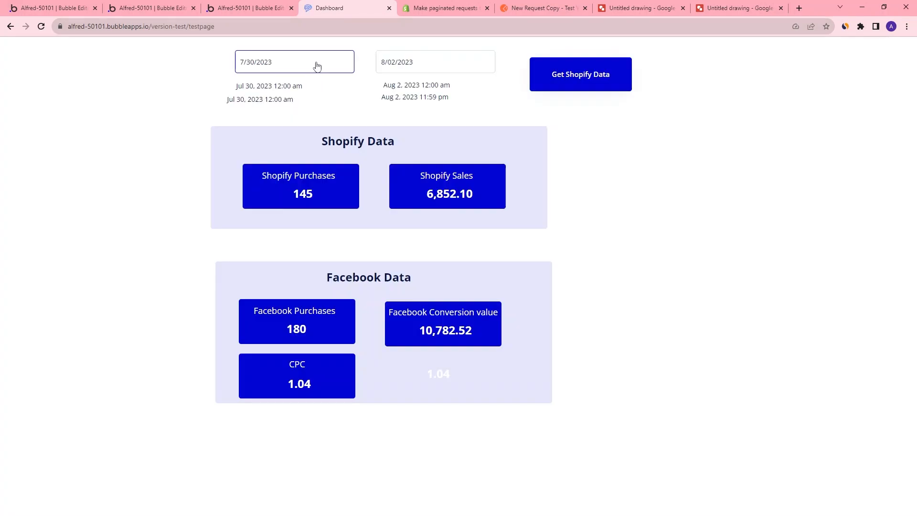
pyautogui.click(317, 66)
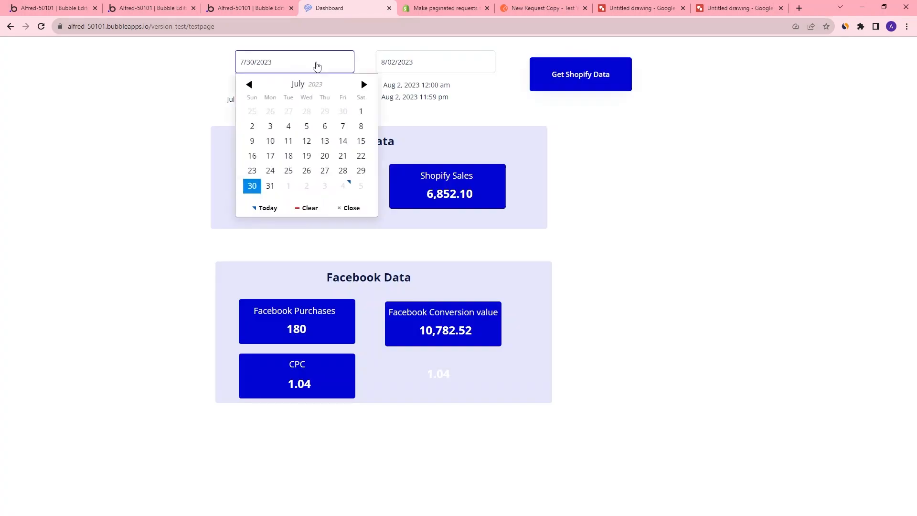
pyautogui.click(253, 171)
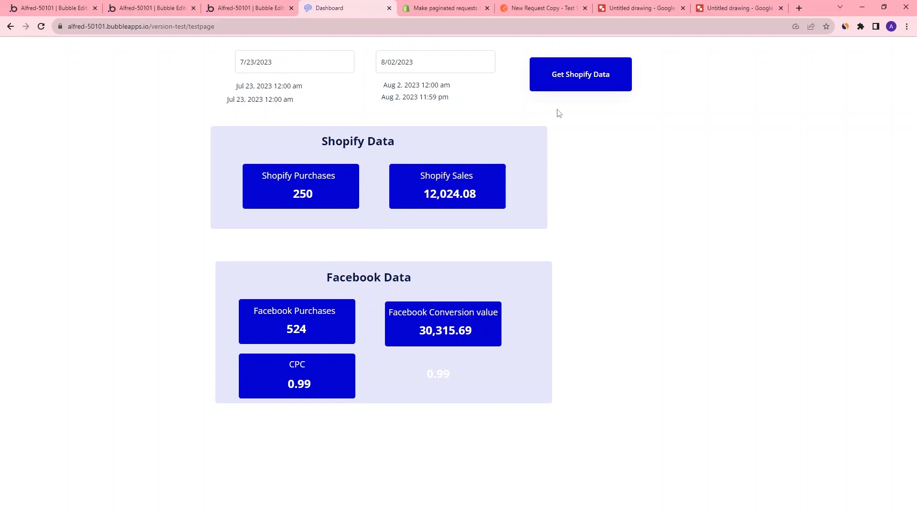
pyautogui.click(577, 77)
# Sort the demo_shop_orders app data by created_at in both directions to check the fetched date range
pyautogui.click(158, 12)
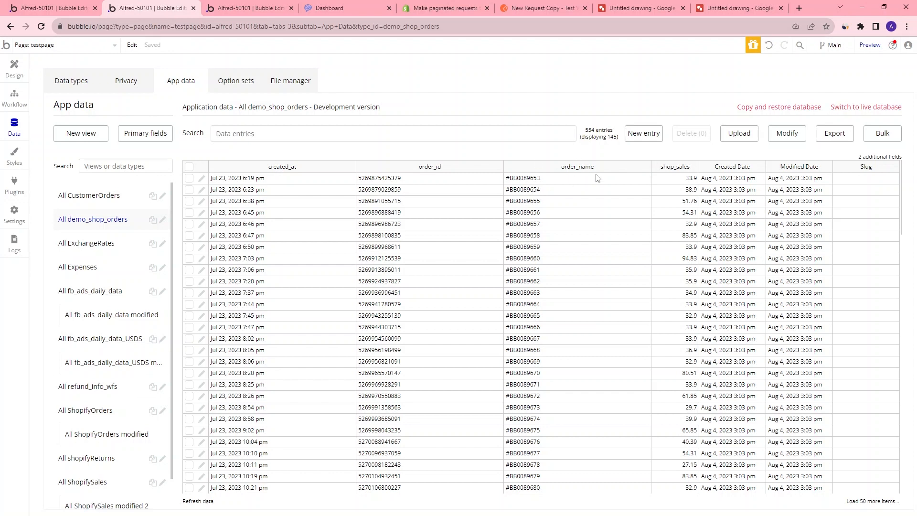
pyautogui.click(280, 167)
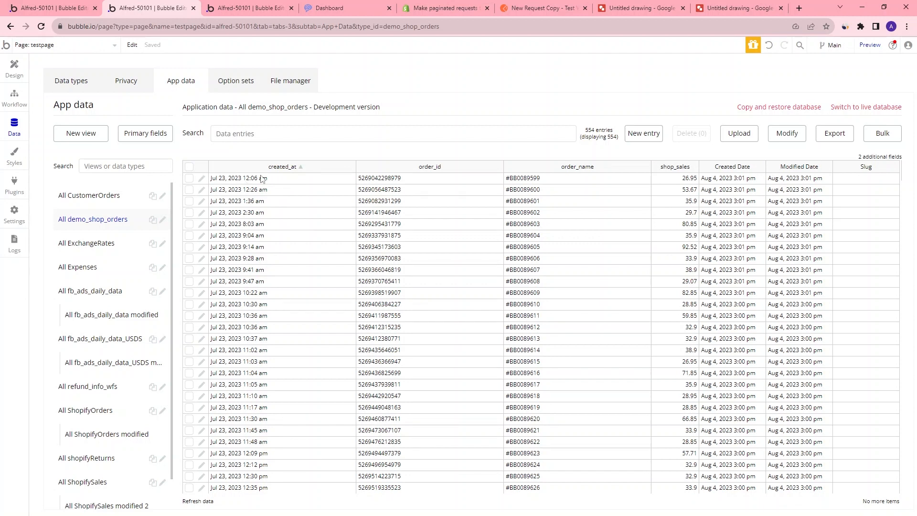
pyautogui.click(295, 166)
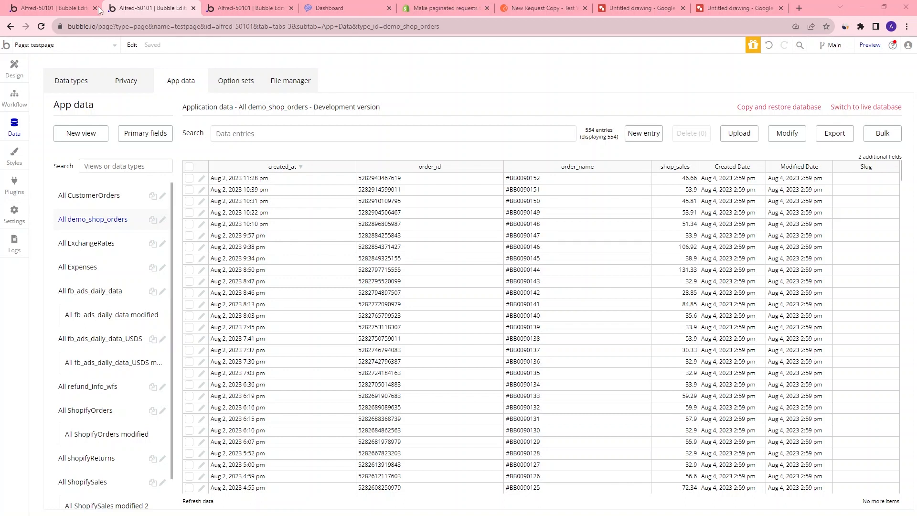
pyautogui.click(77, 8)
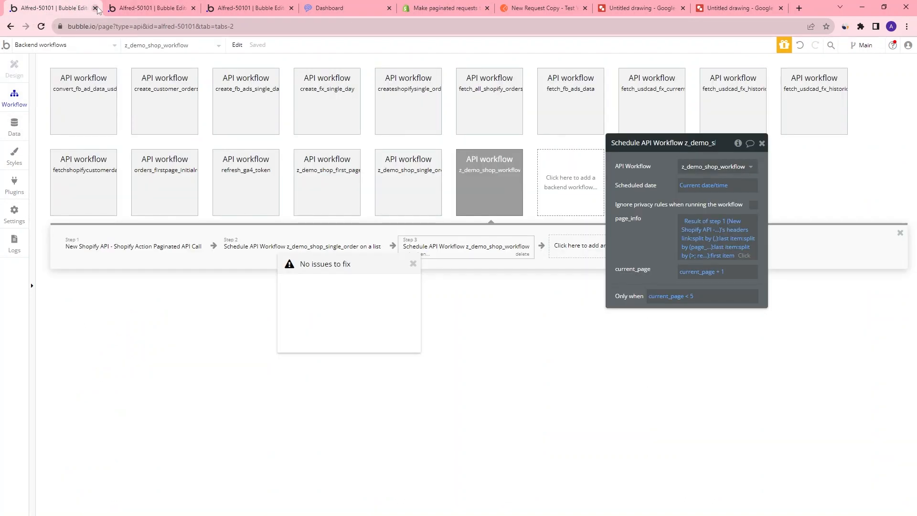